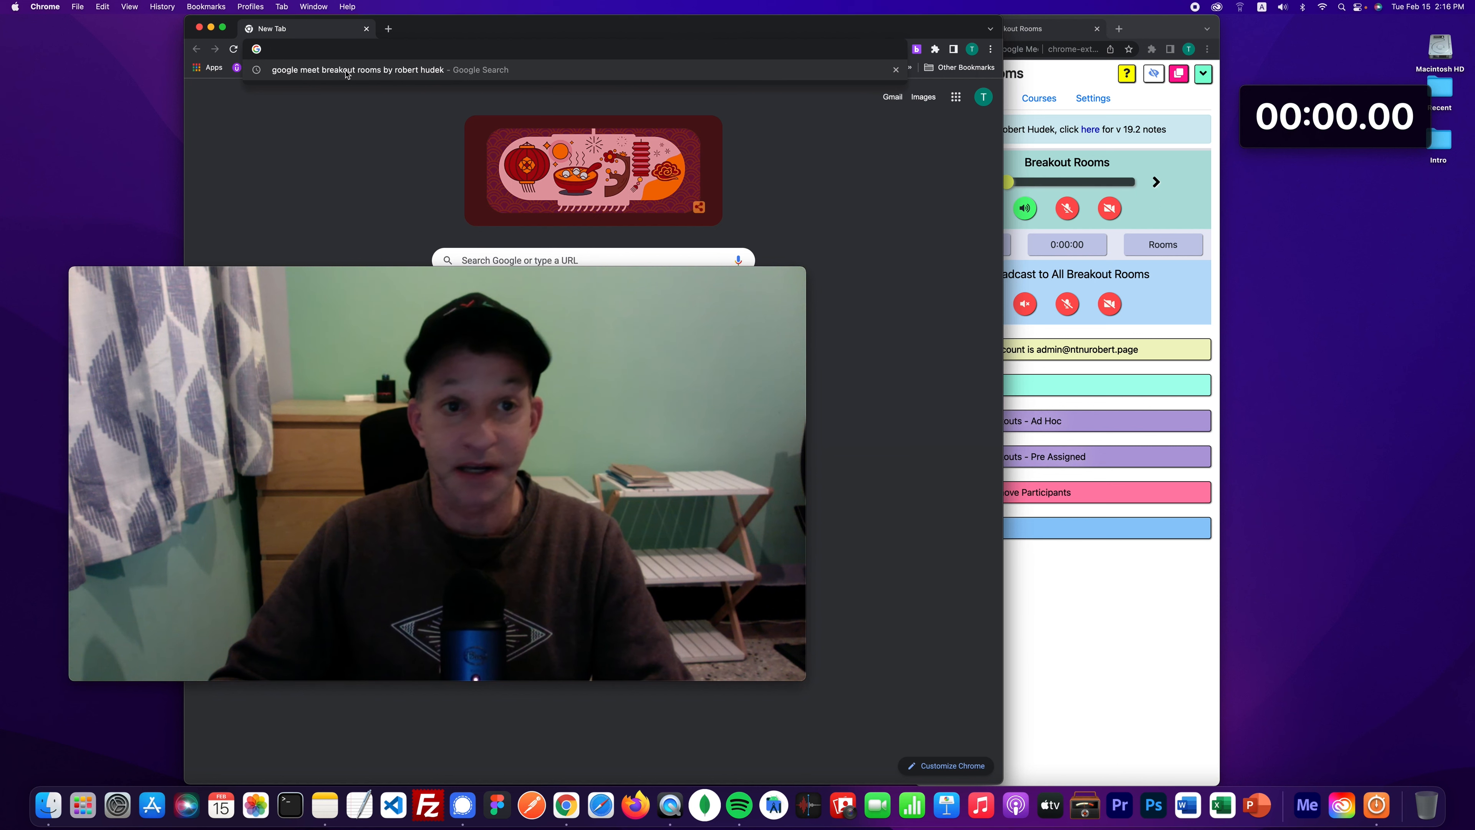
- Search Google for the Breakout Rooms extension and open its Chrome Web Store listing
left_click(347, 74)
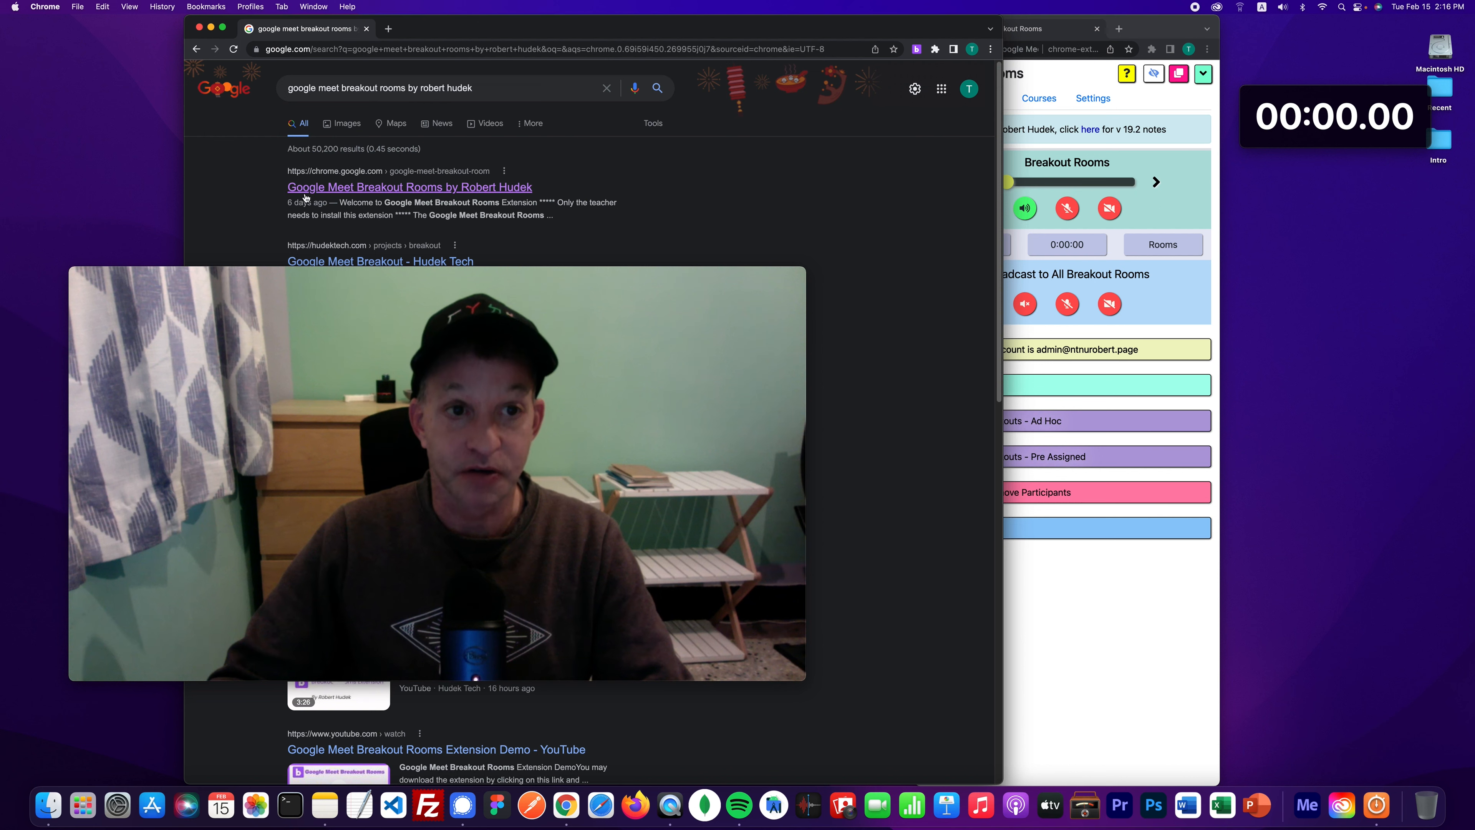
left_click(514, 194)
left_click_drag(589, 274, 594, 414)
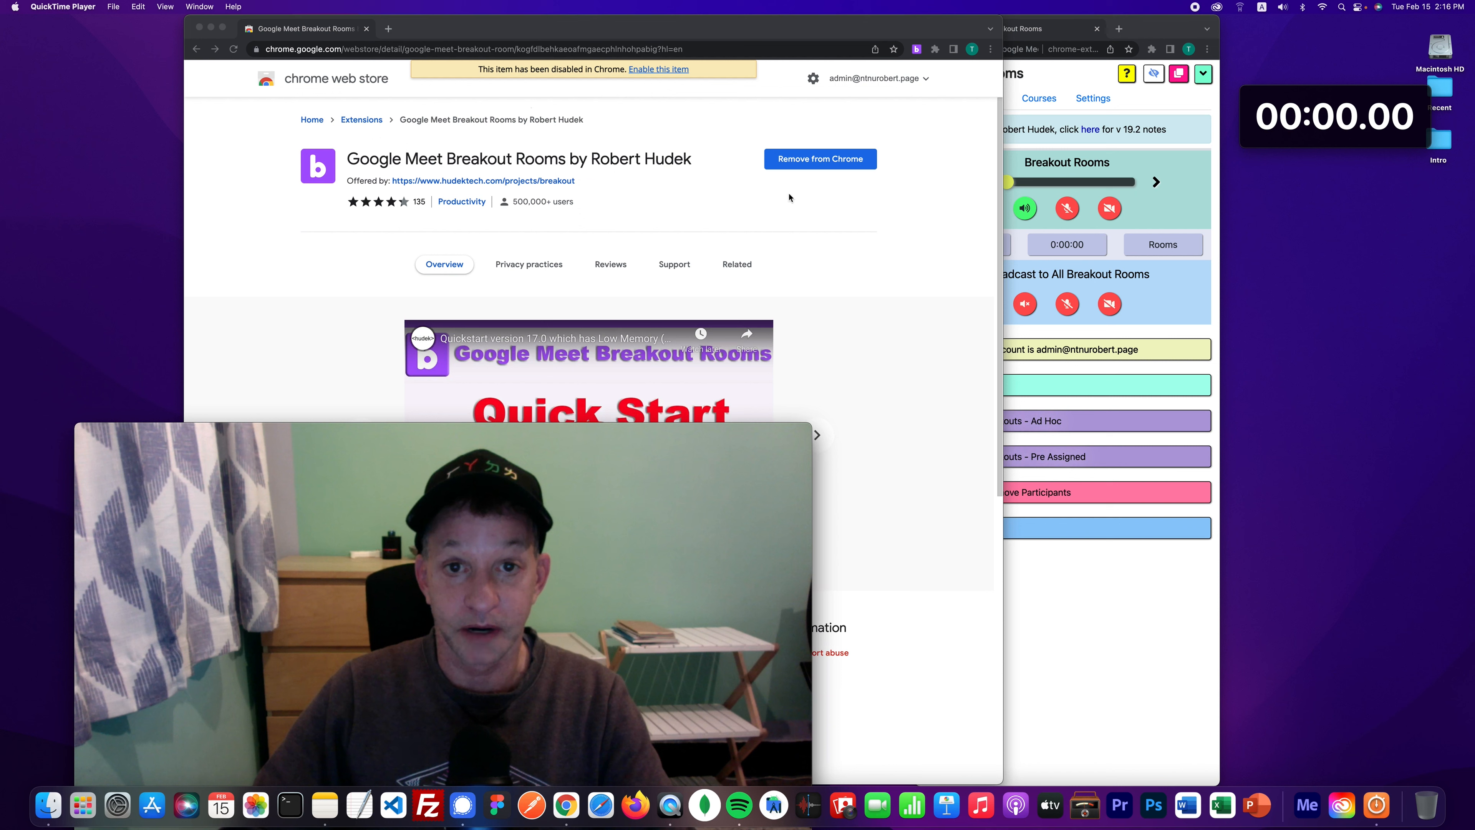
- Close the Web Store tab, leaving a new blank tab open
left_click(388, 28)
left_click(365, 28)
left_click_drag(497, 433, 456, 203)
- Shift the Breakout Rooms panel and the stopwatch left, then start the stopwatch running
left_click(1153, 33)
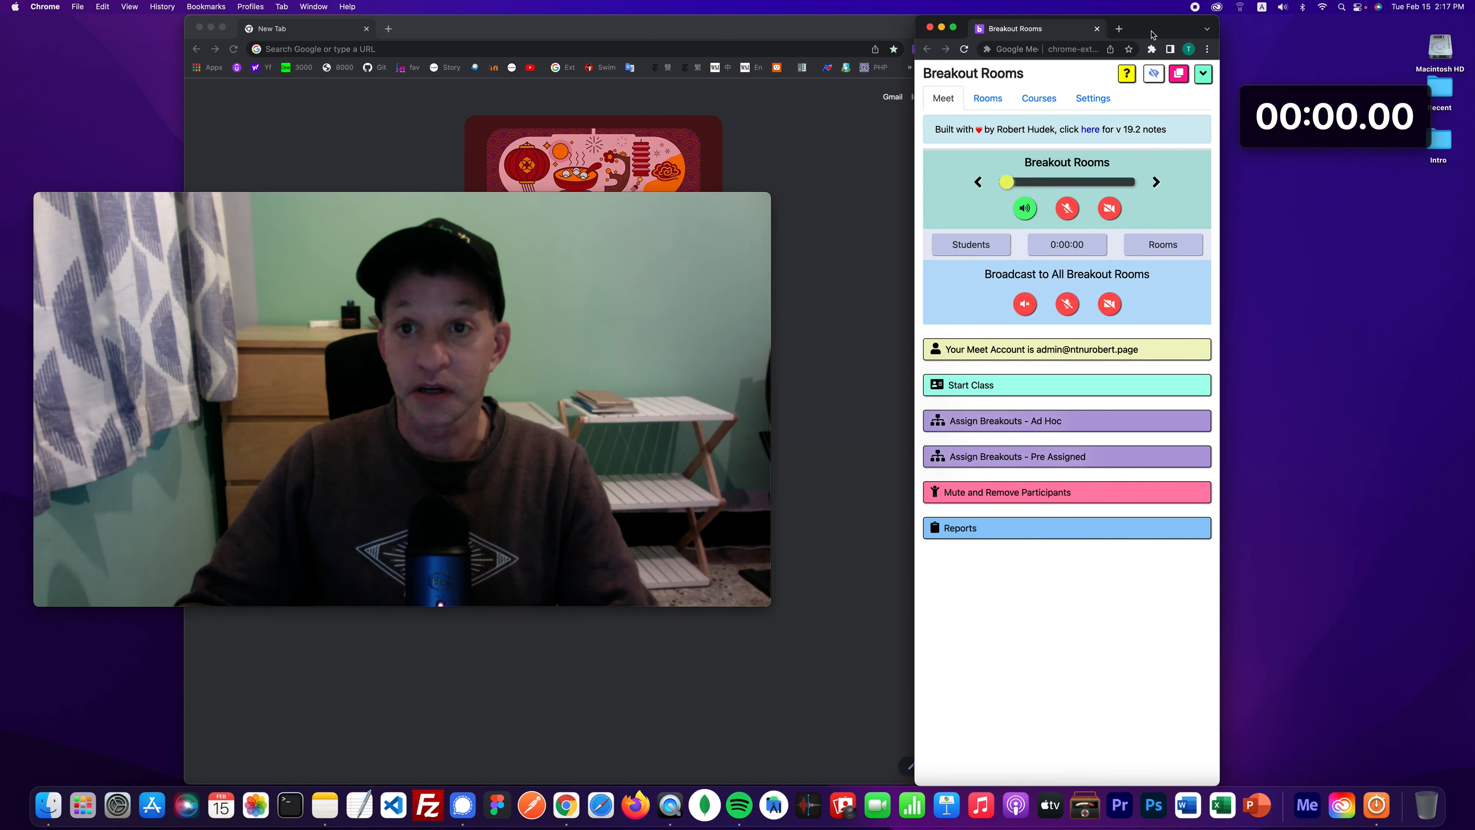
left_click_drag(1157, 30, 1119, 35)
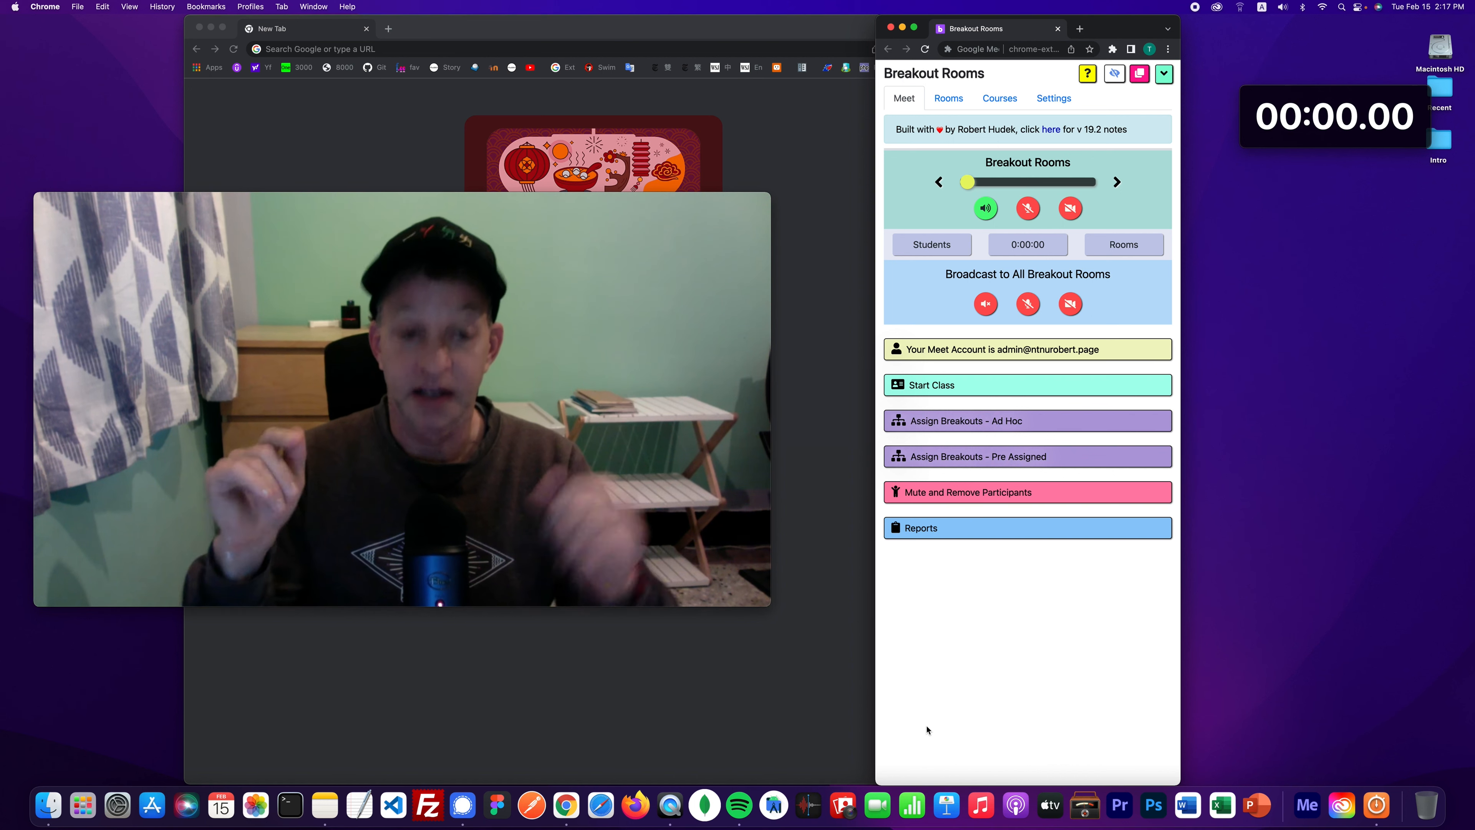
mouse_move(1359, 97)
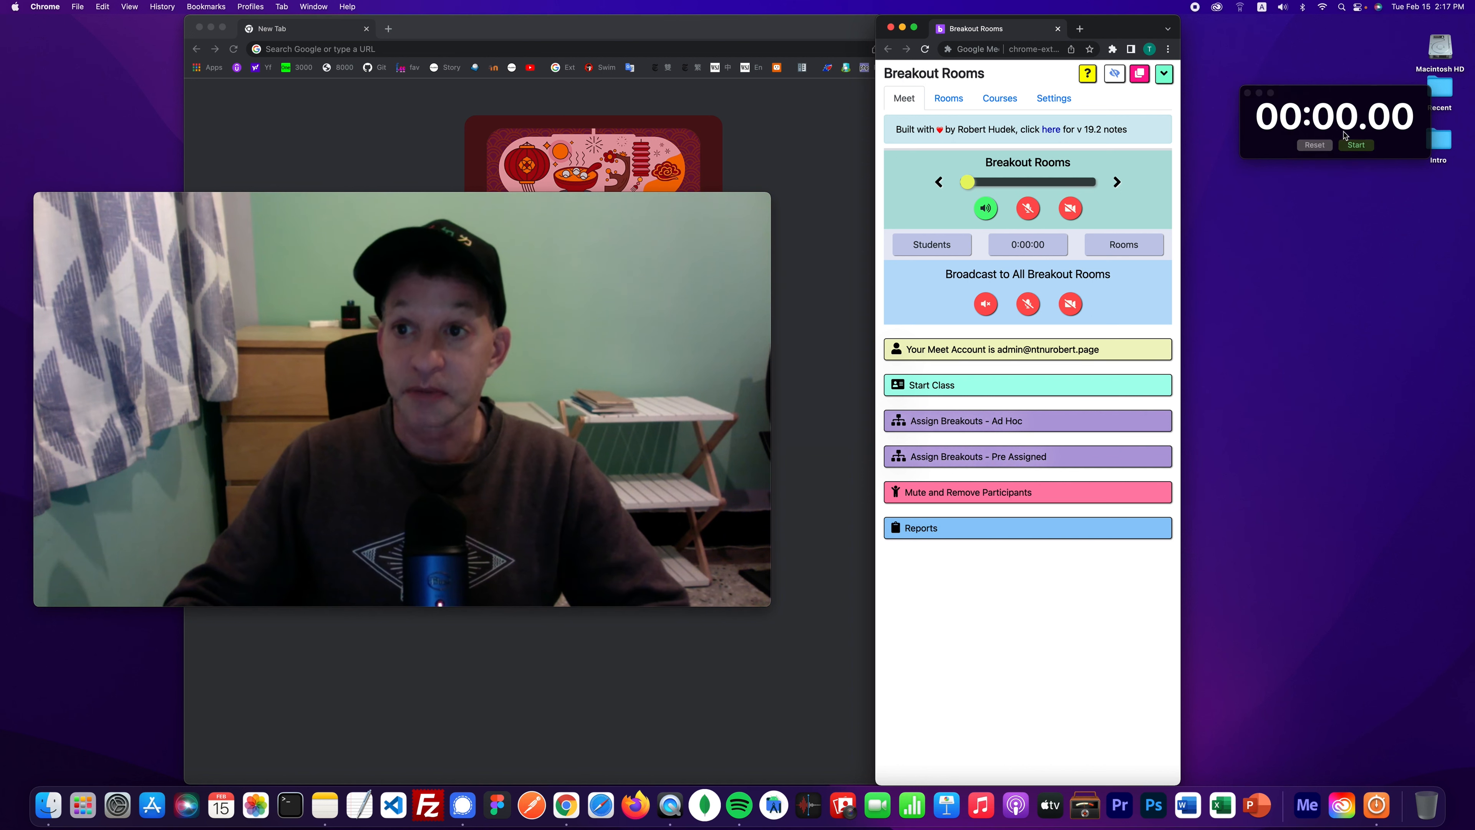
left_click_drag(1361, 97, 1324, 94)
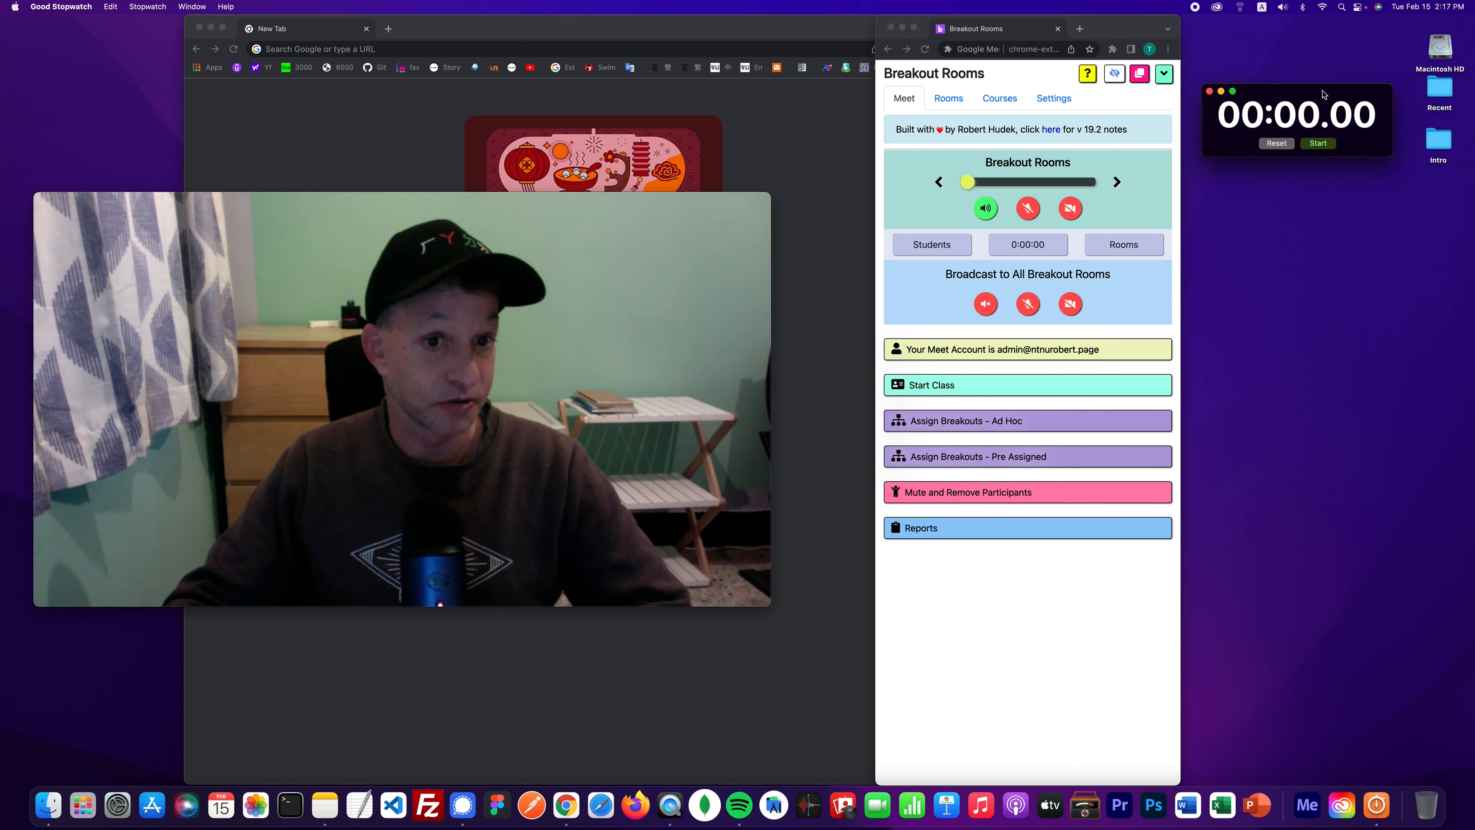
left_click(1318, 143)
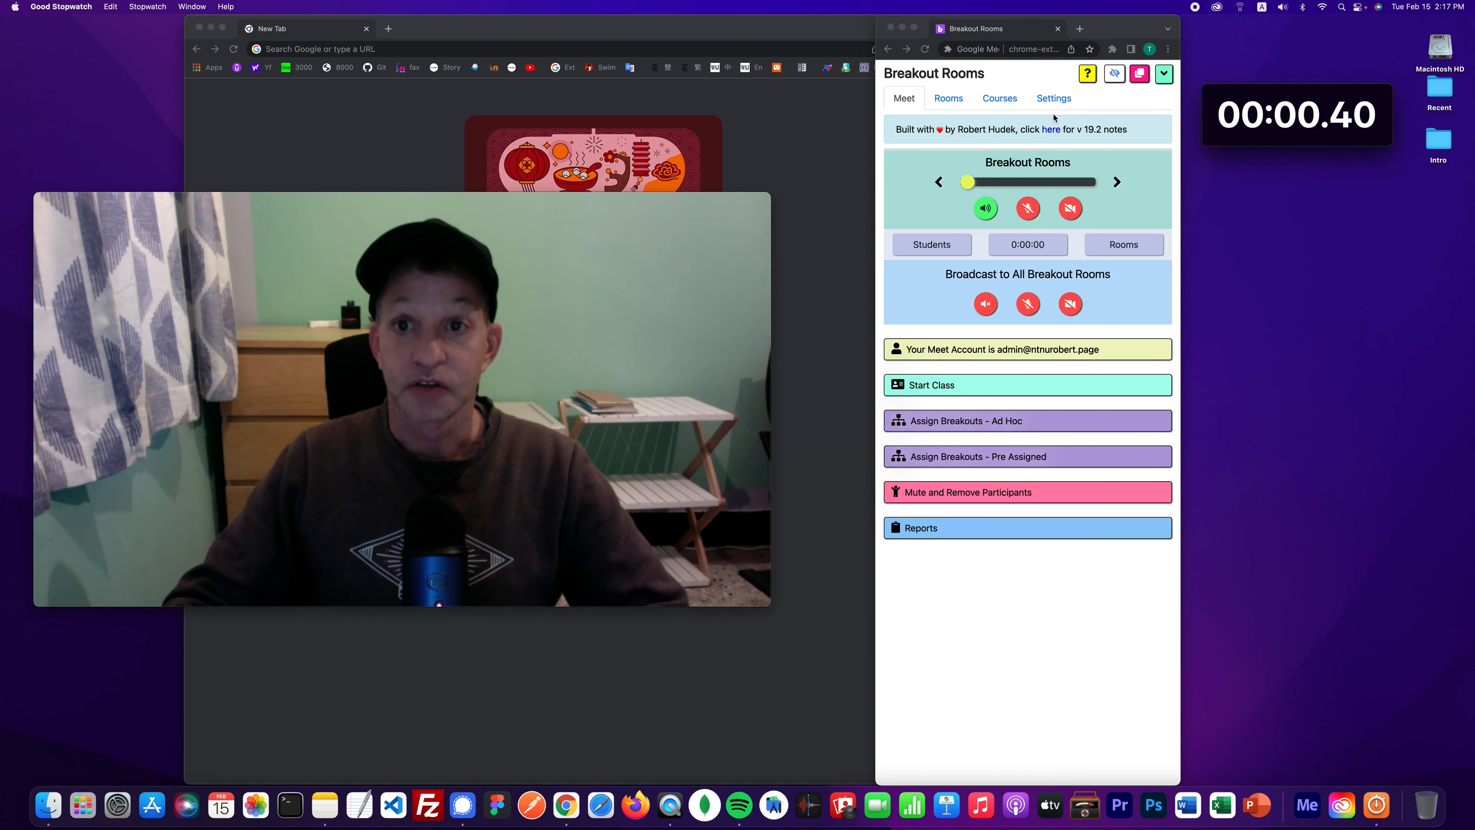
- Add a new course named 'Algebra' on the Courses tab and save it
left_click(1008, 104)
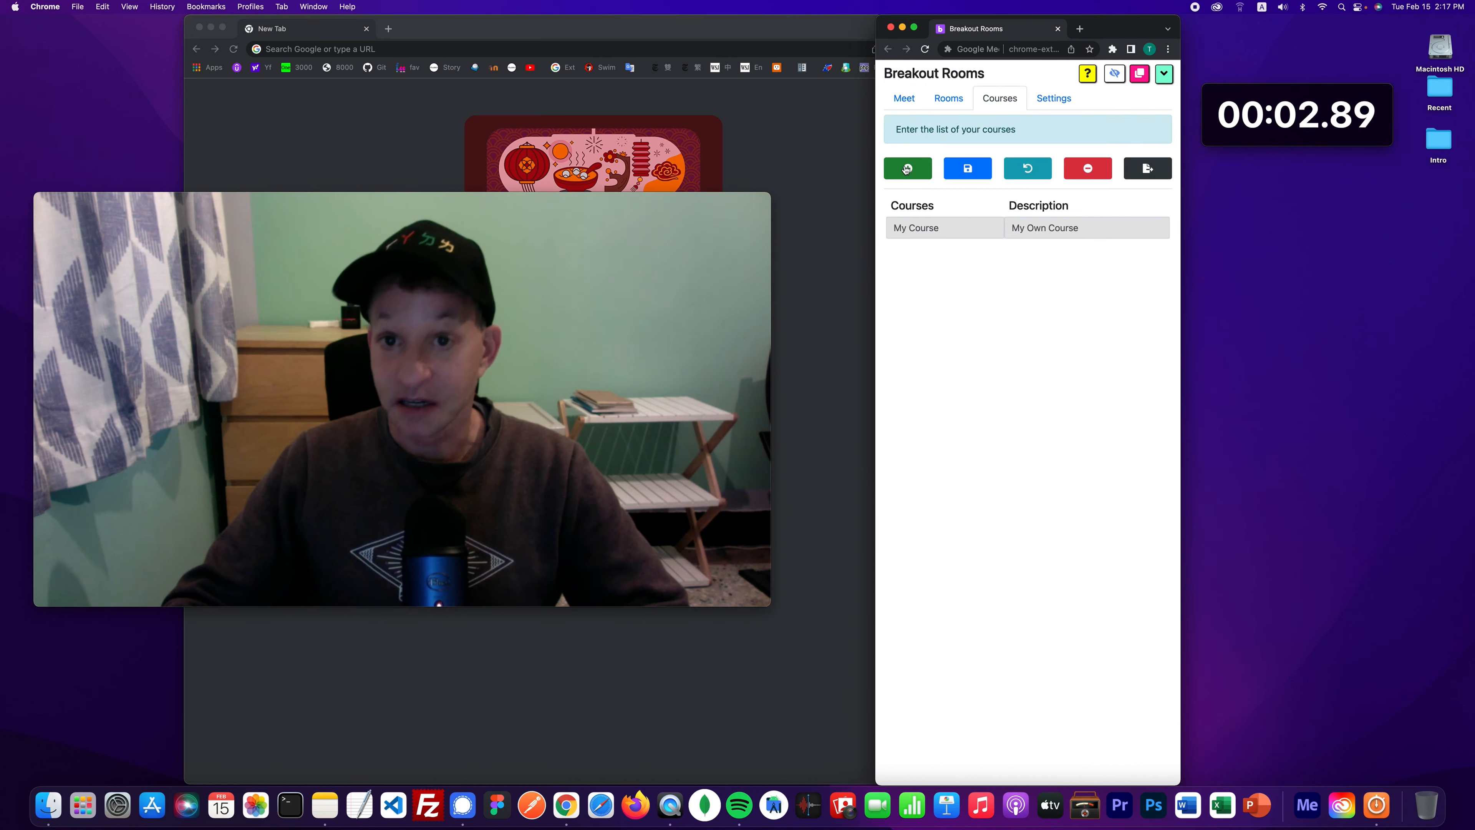
left_click(907, 169)
left_click(926, 254)
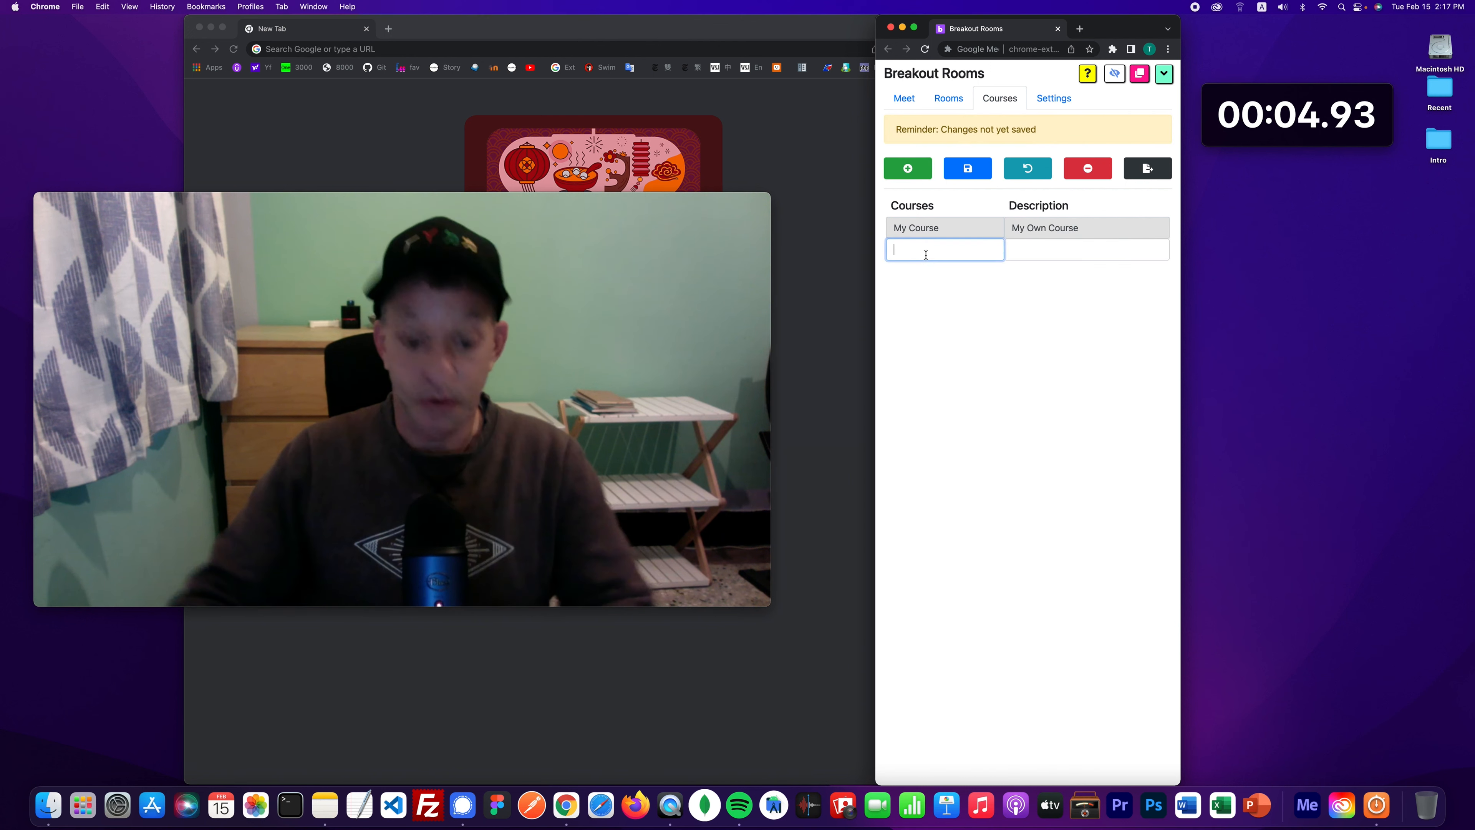
type("Algebra")
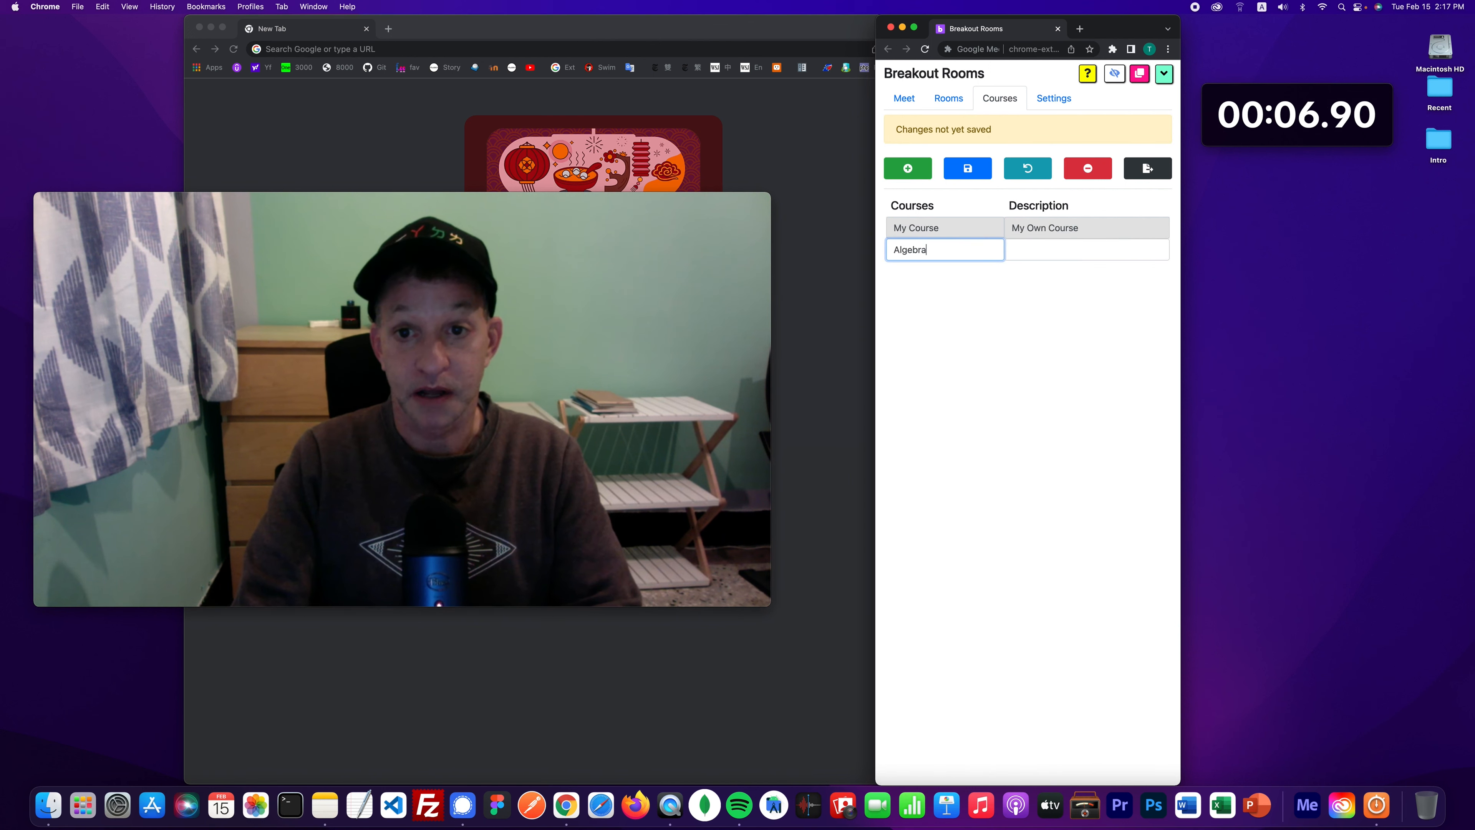
left_click(979, 173)
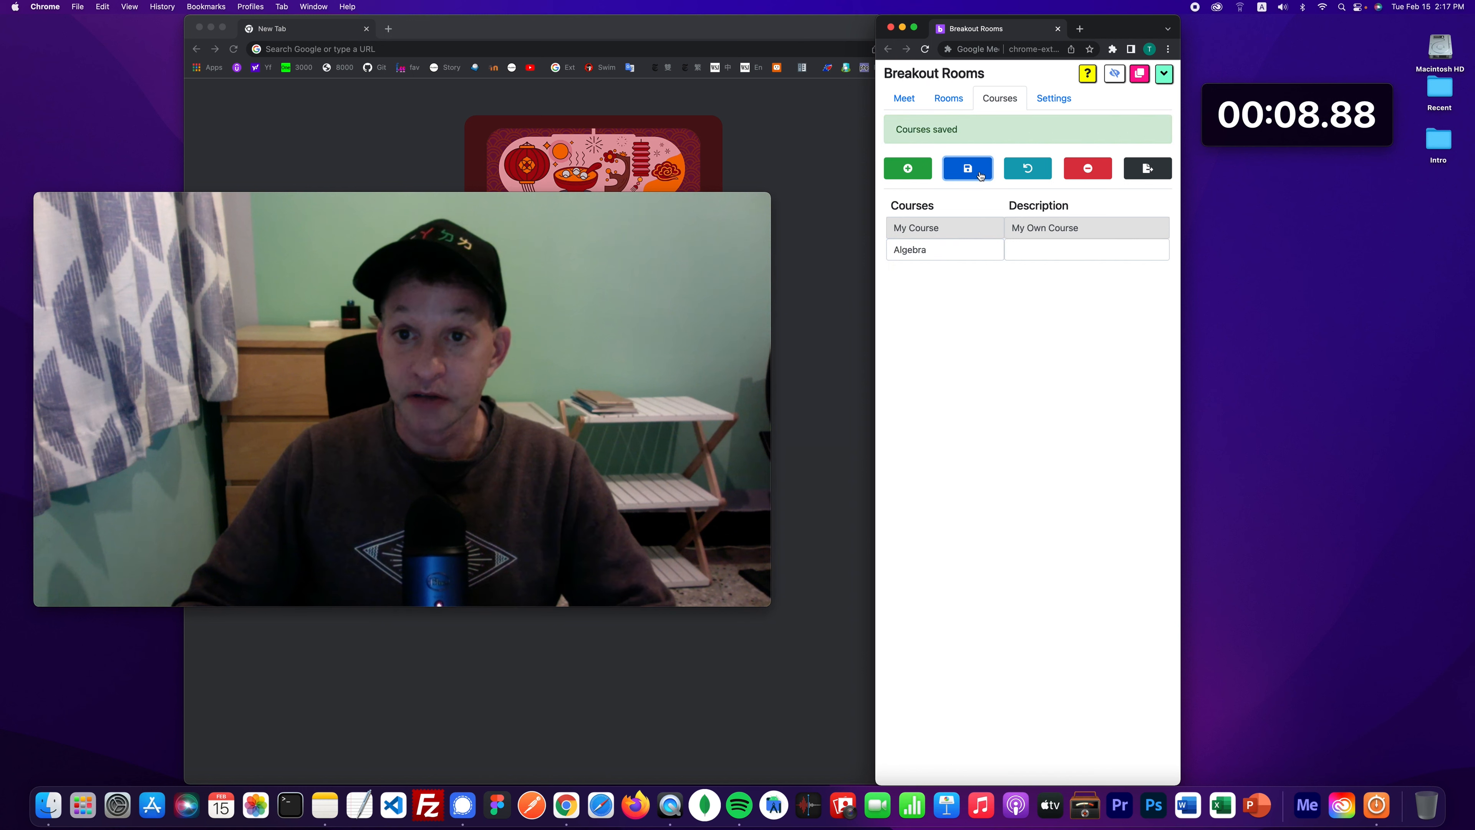
- On the Rooms page, keep Algebra selected and add breakout room rows
left_click(952, 100)
left_click(937, 163)
left_click(914, 205)
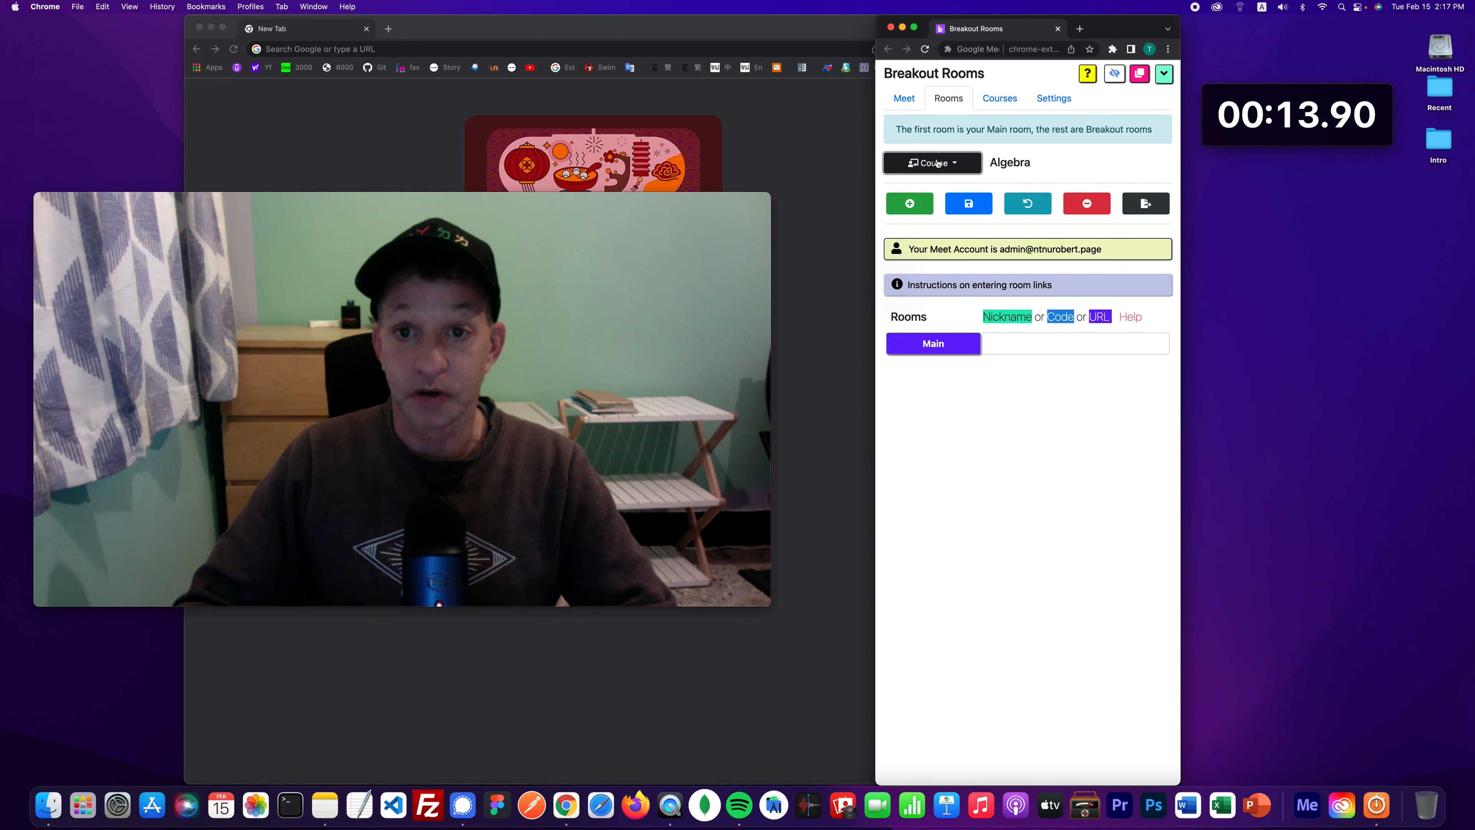
left_click(911, 203)
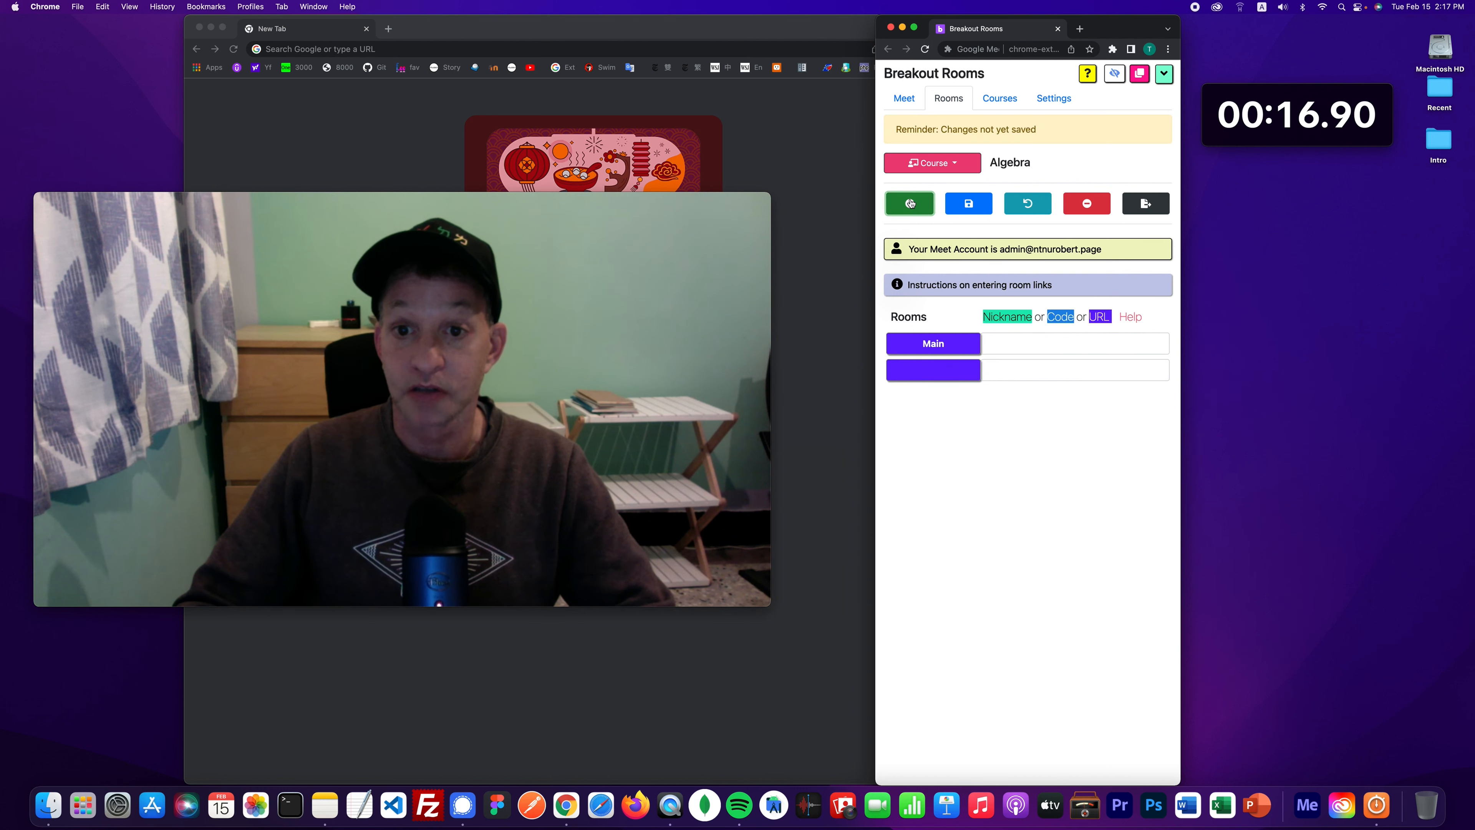
left_click(911, 204)
left_click(911, 203)
- Name the rooms 1, 2 and 3, then save to generate their Meet links
left_click(941, 370)
type("1")
left_click(944, 396)
type("2")
left_click(945, 433)
type("3")
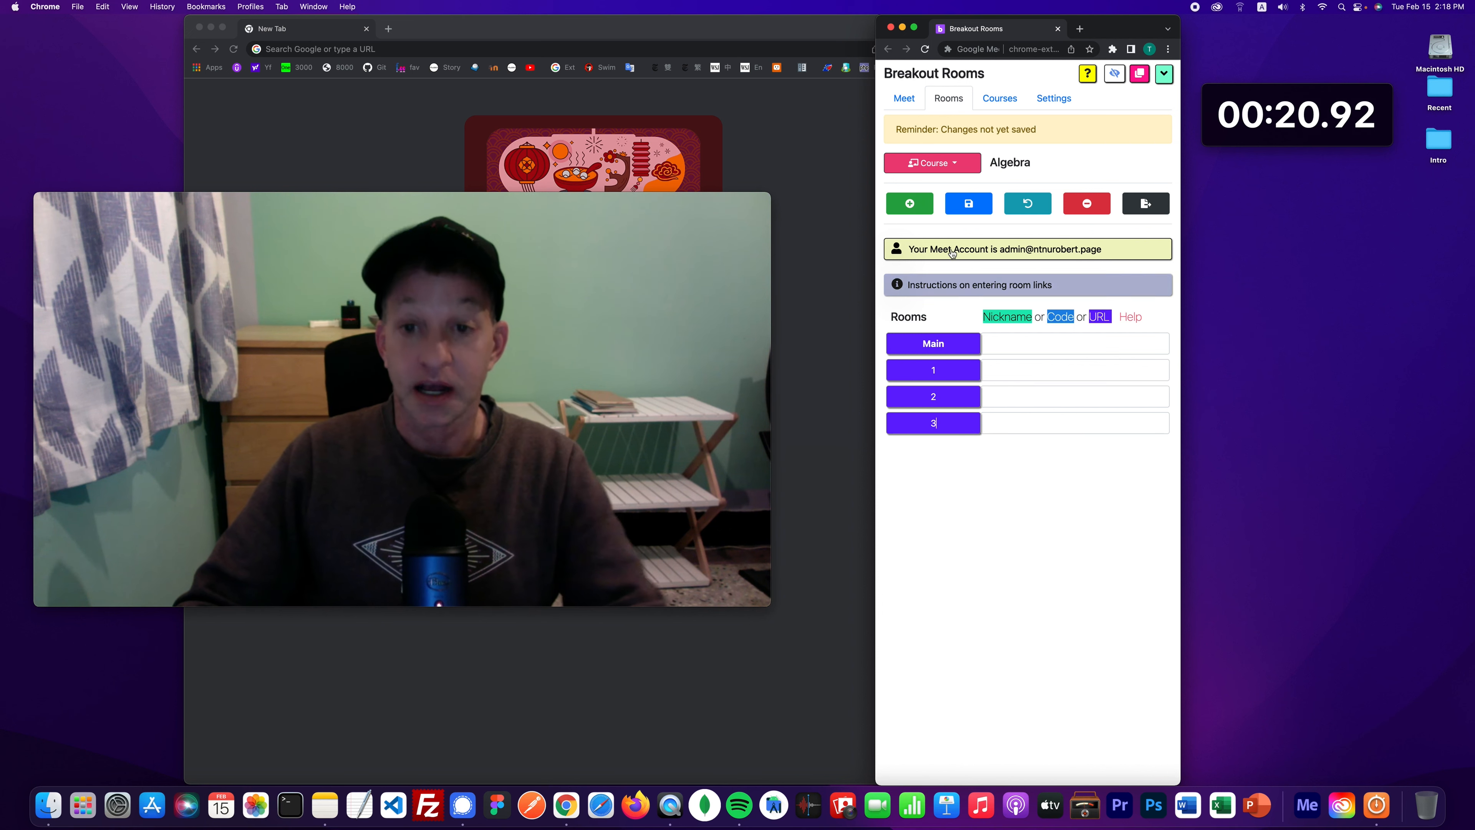
left_click(970, 212)
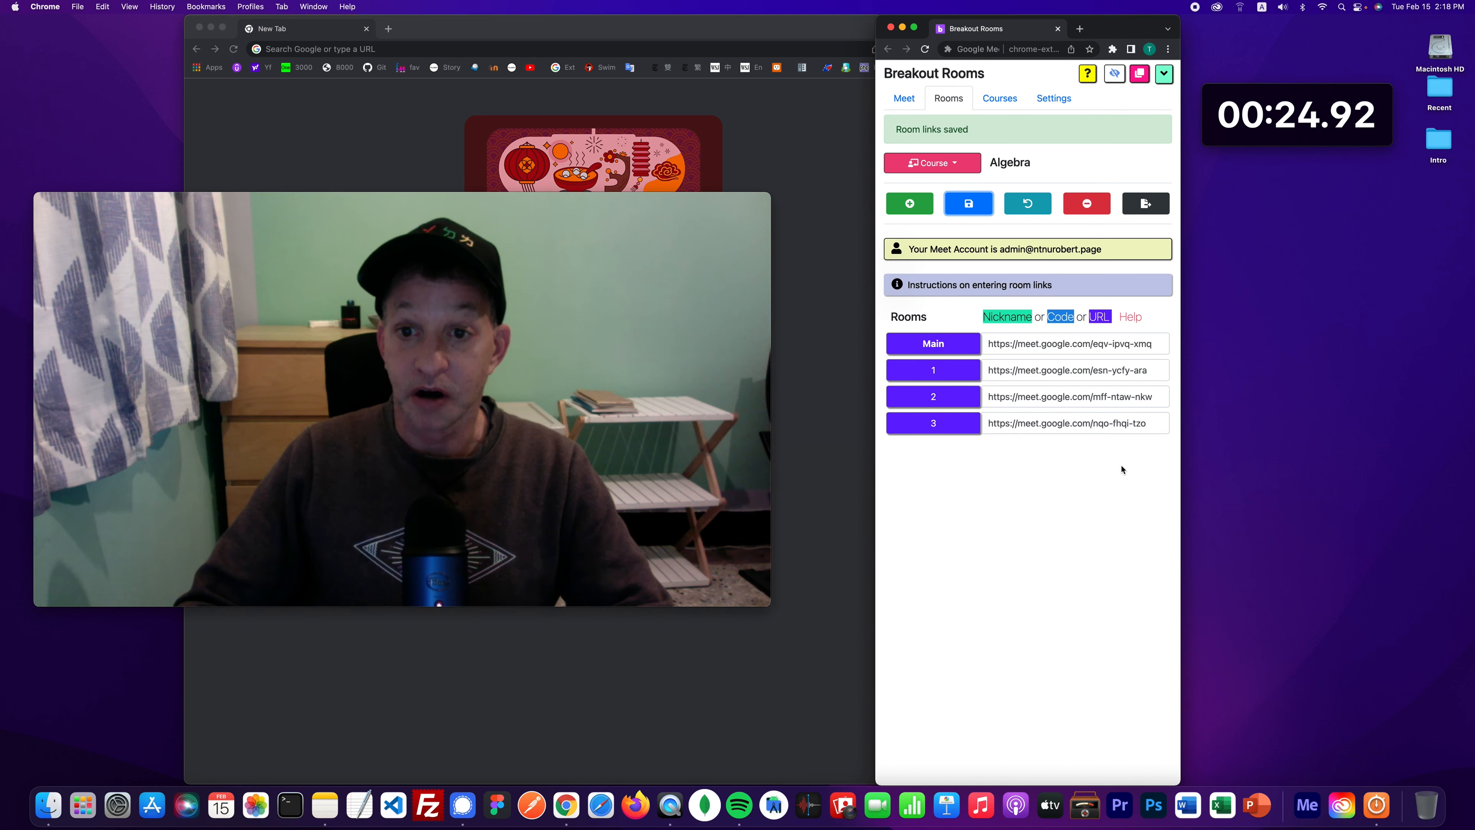
left_click(905, 99)
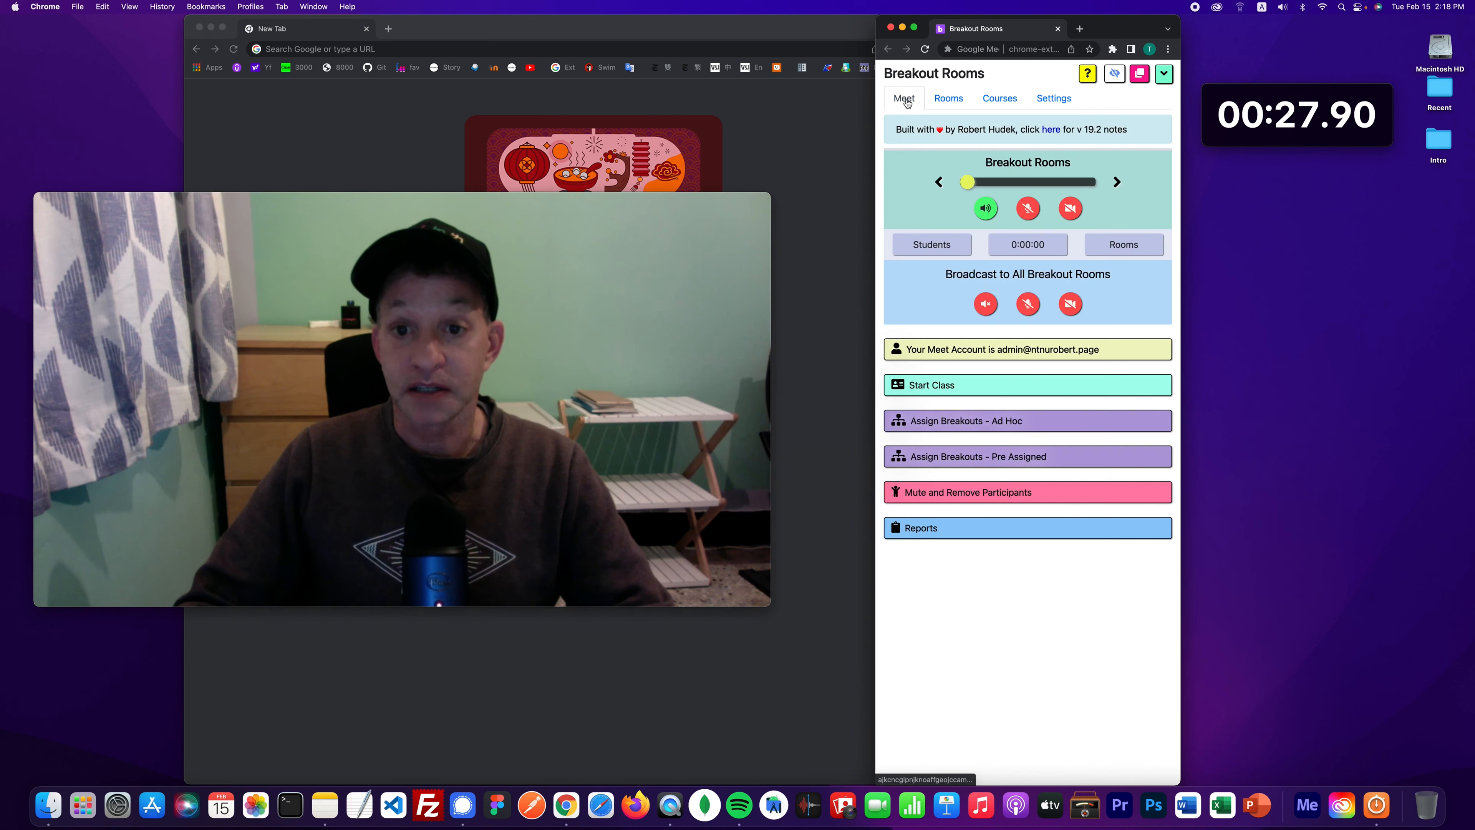
- Start the Algebra class with 3 breakout rooms, opening Main and all breakout meetings
left_click(924, 385)
left_click(923, 427)
left_click(924, 428)
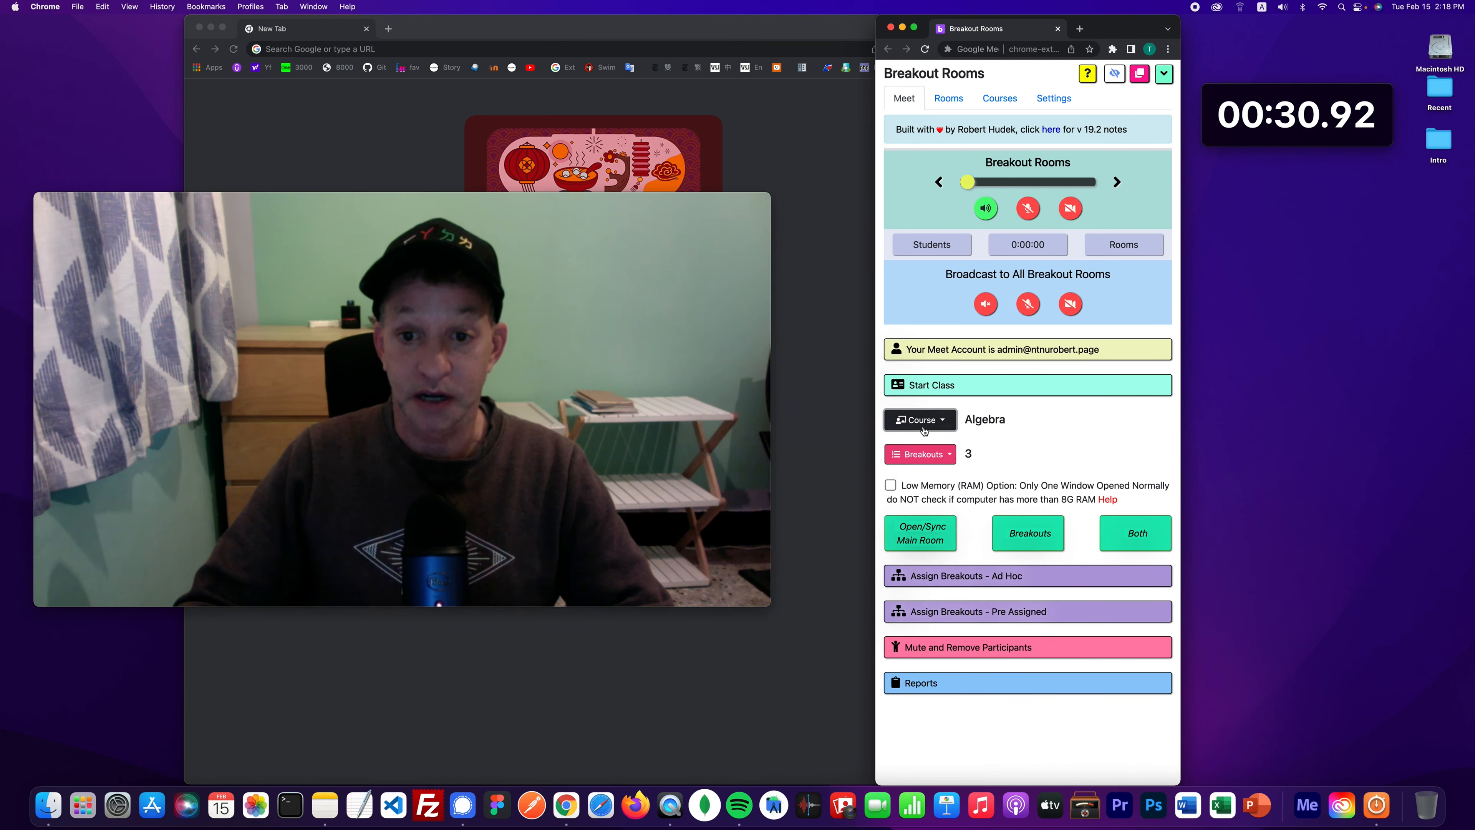
left_click(925, 454)
left_click(925, 453)
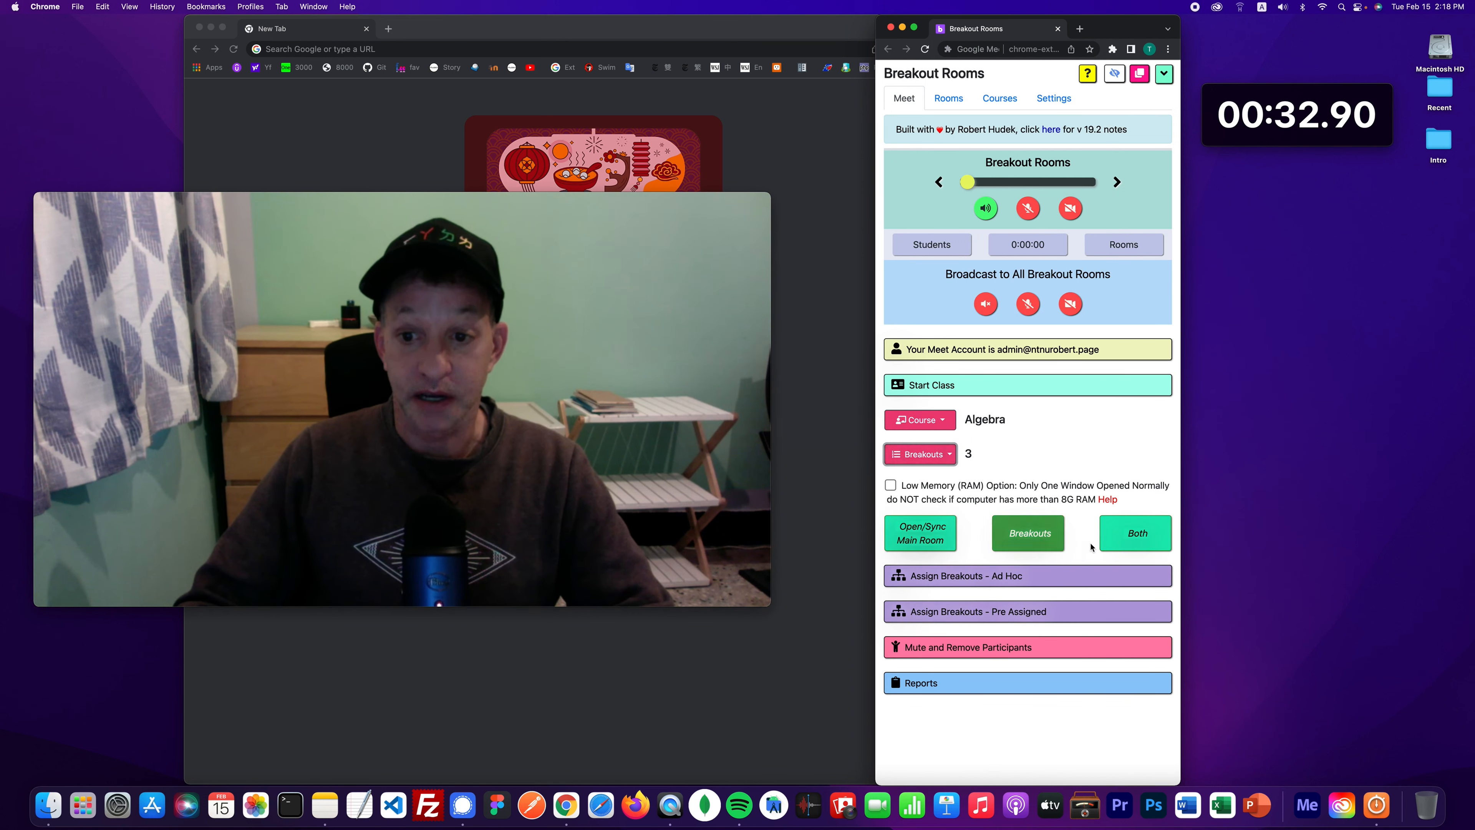
left_click(1132, 537)
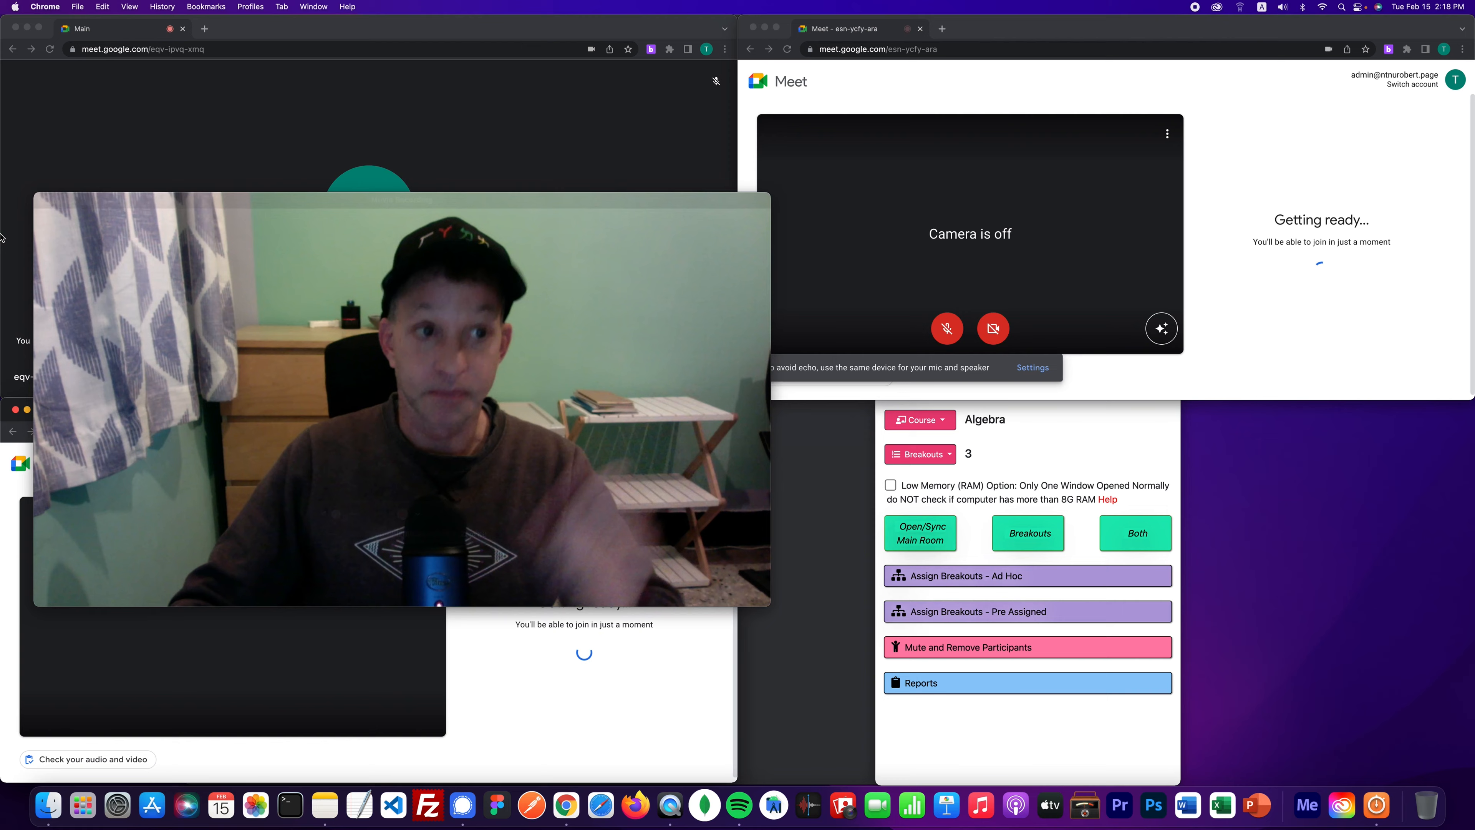
- Stop the stopwatch at 00:48.93
left_click(53, 201)
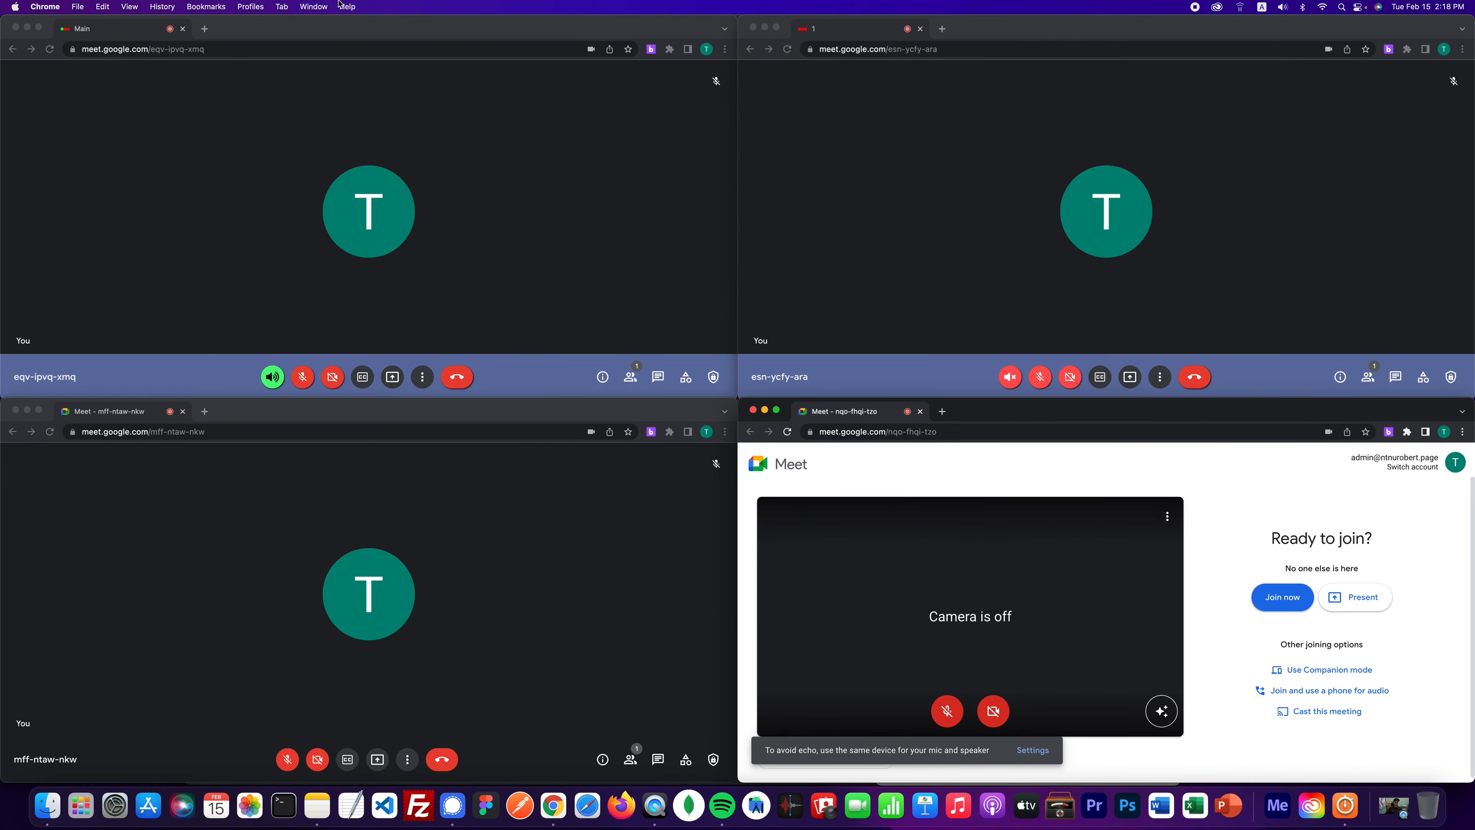
left_click(314, 6)
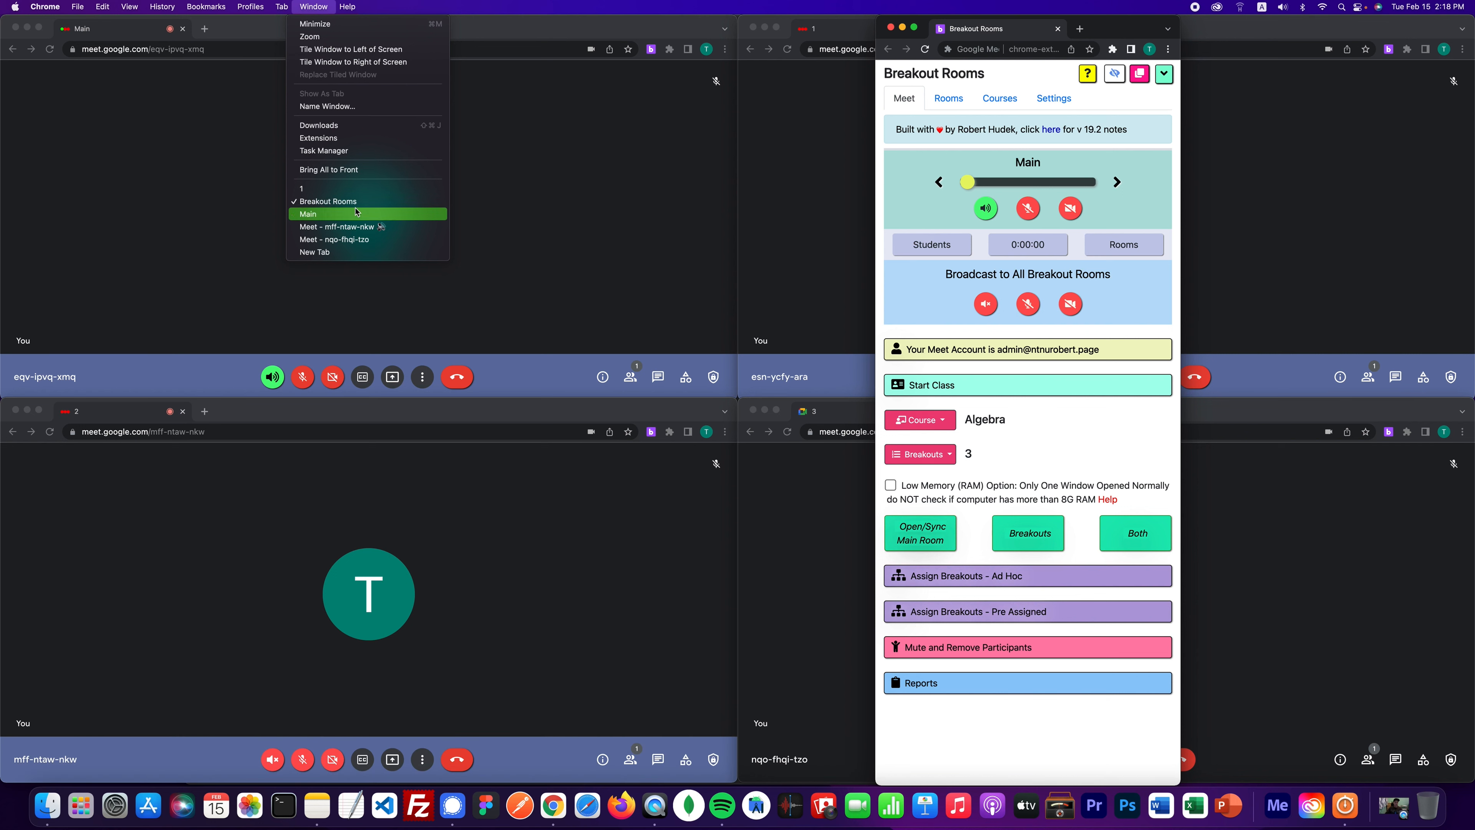
left_click(1343, 811)
left_click(1297, 144)
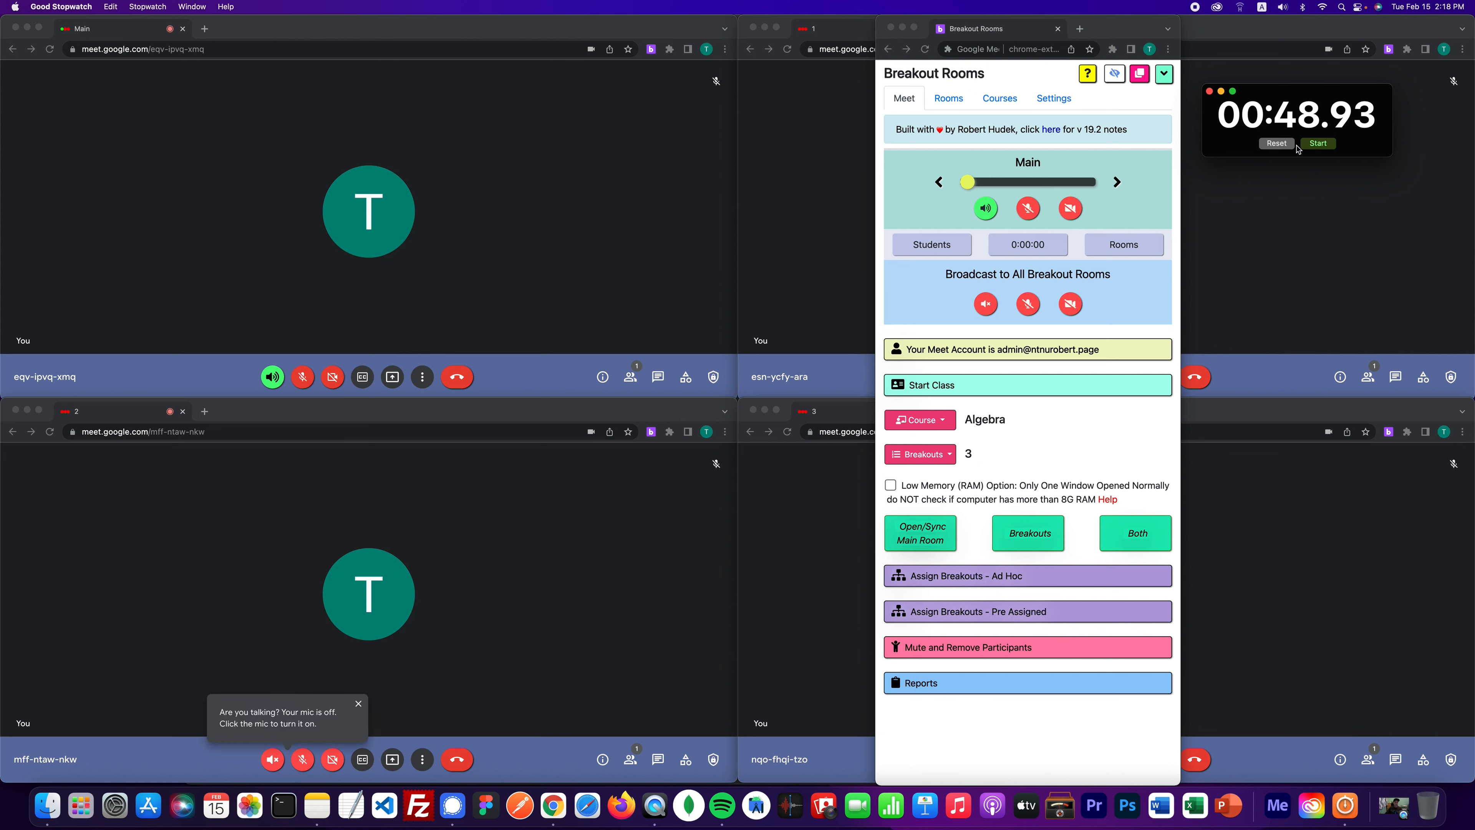
- Collapse the Breakout Rooms panel to compact size and move it over the meetings
left_click(1164, 77)
left_click(1164, 80)
left_click_drag(1118, 35, 813, 97)
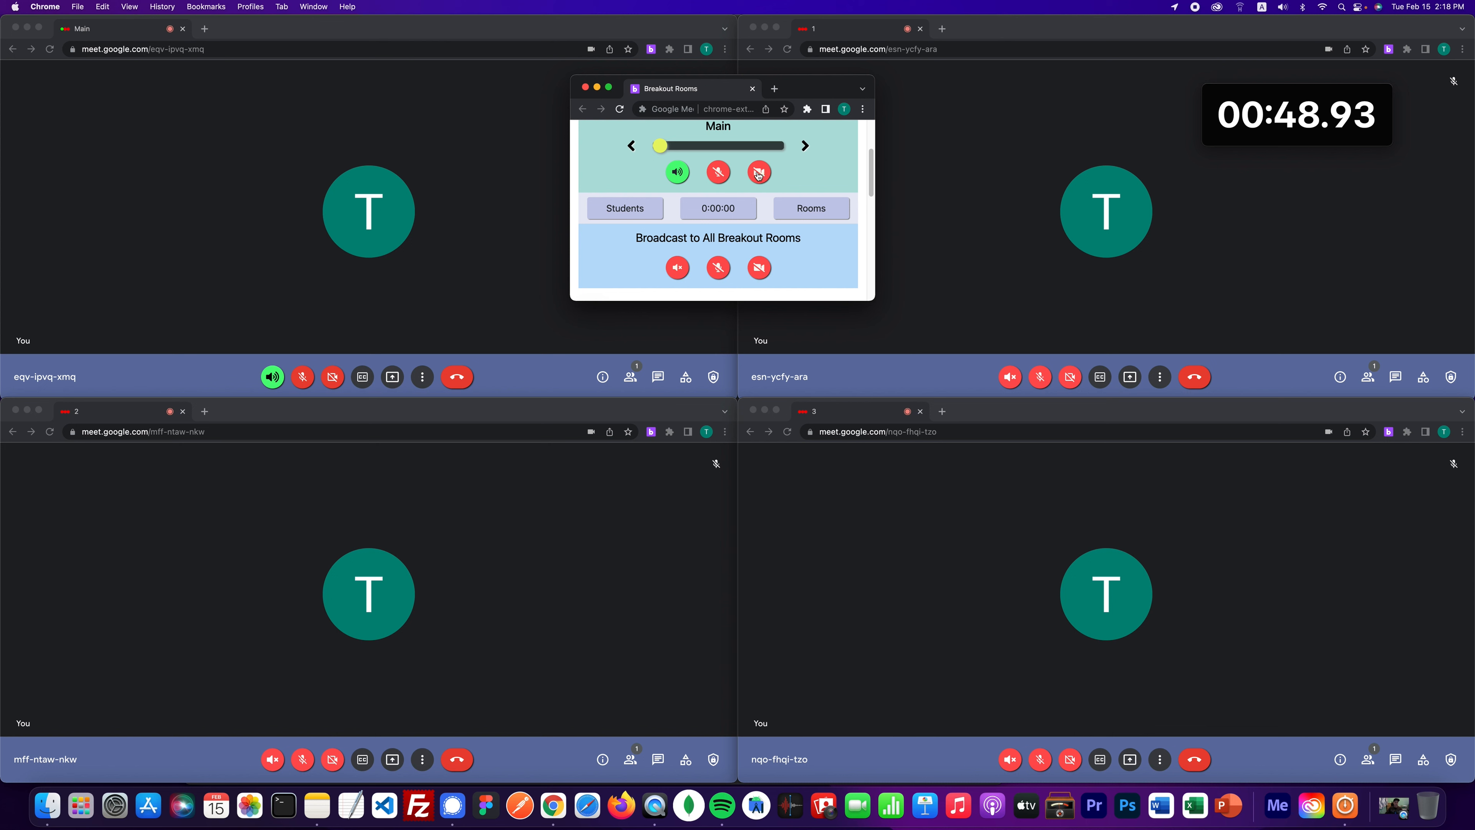
- Turn on the Main room's microphone and camera
left_click(720, 177)
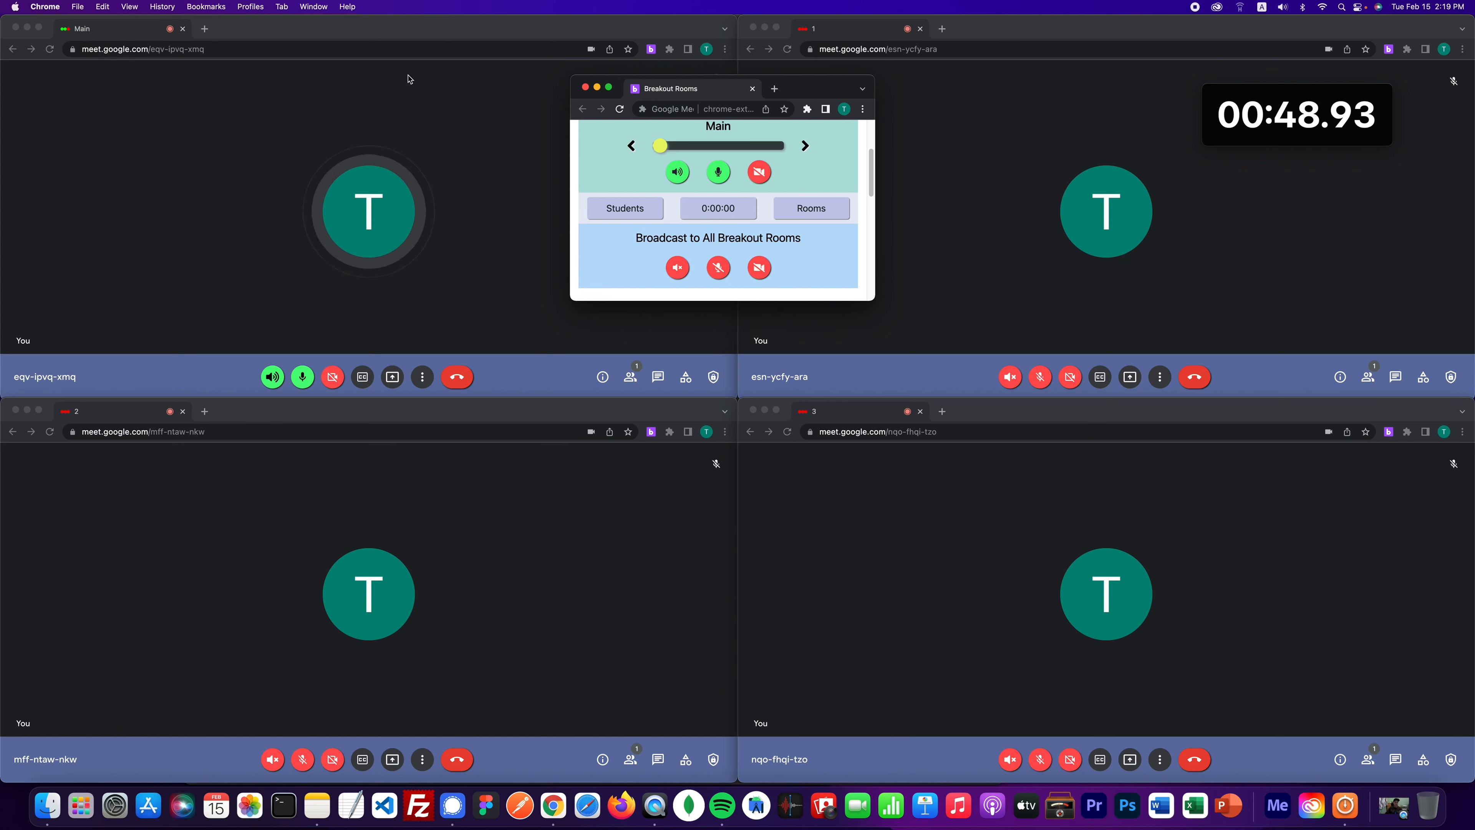
left_click(760, 173)
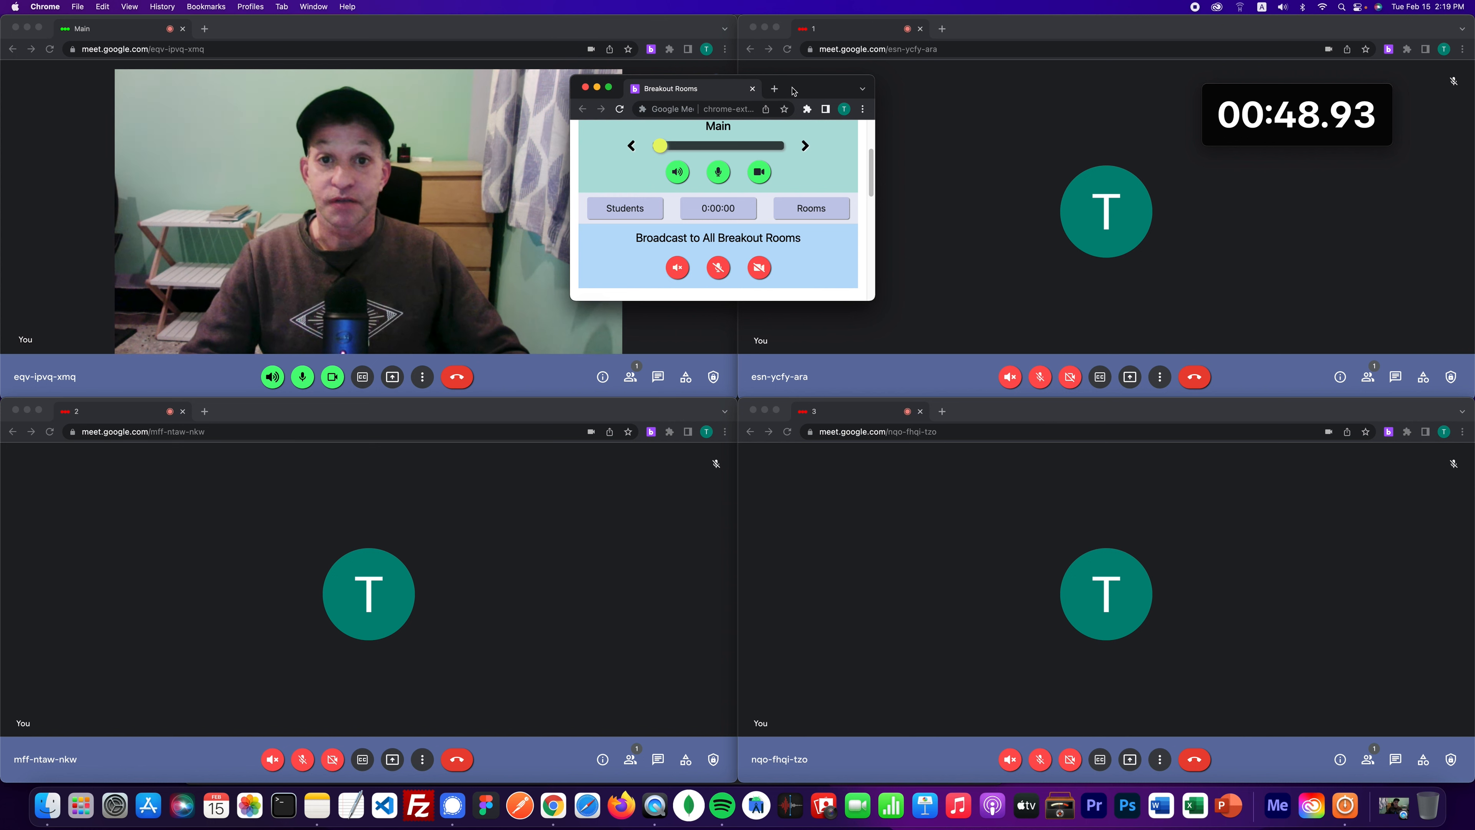
left_click_drag(748, 102, 720, 162)
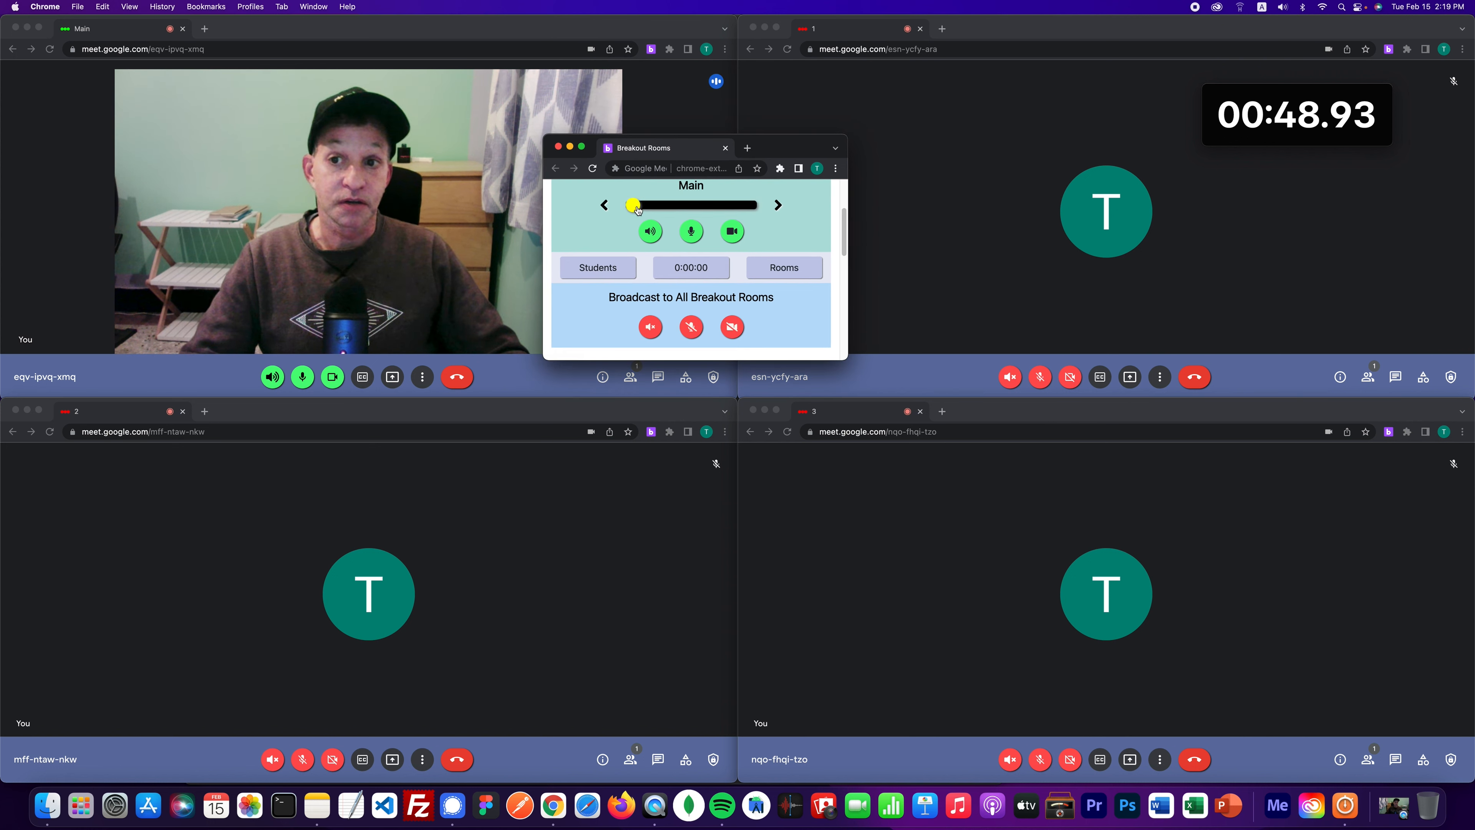
- Move audio and video into room 1, then mute its microphone and turn off its camera
left_click(780, 206)
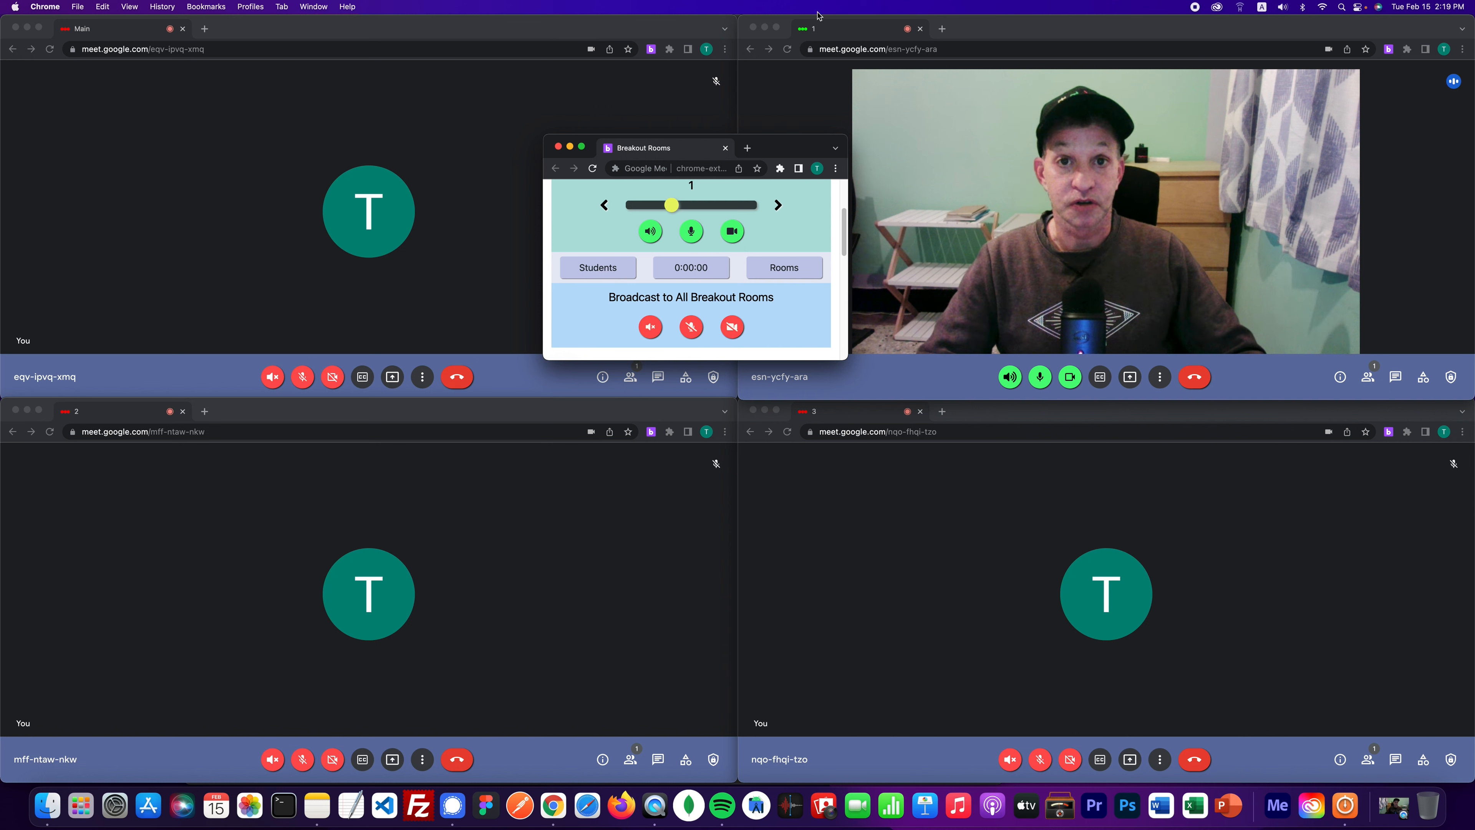
left_click(692, 232)
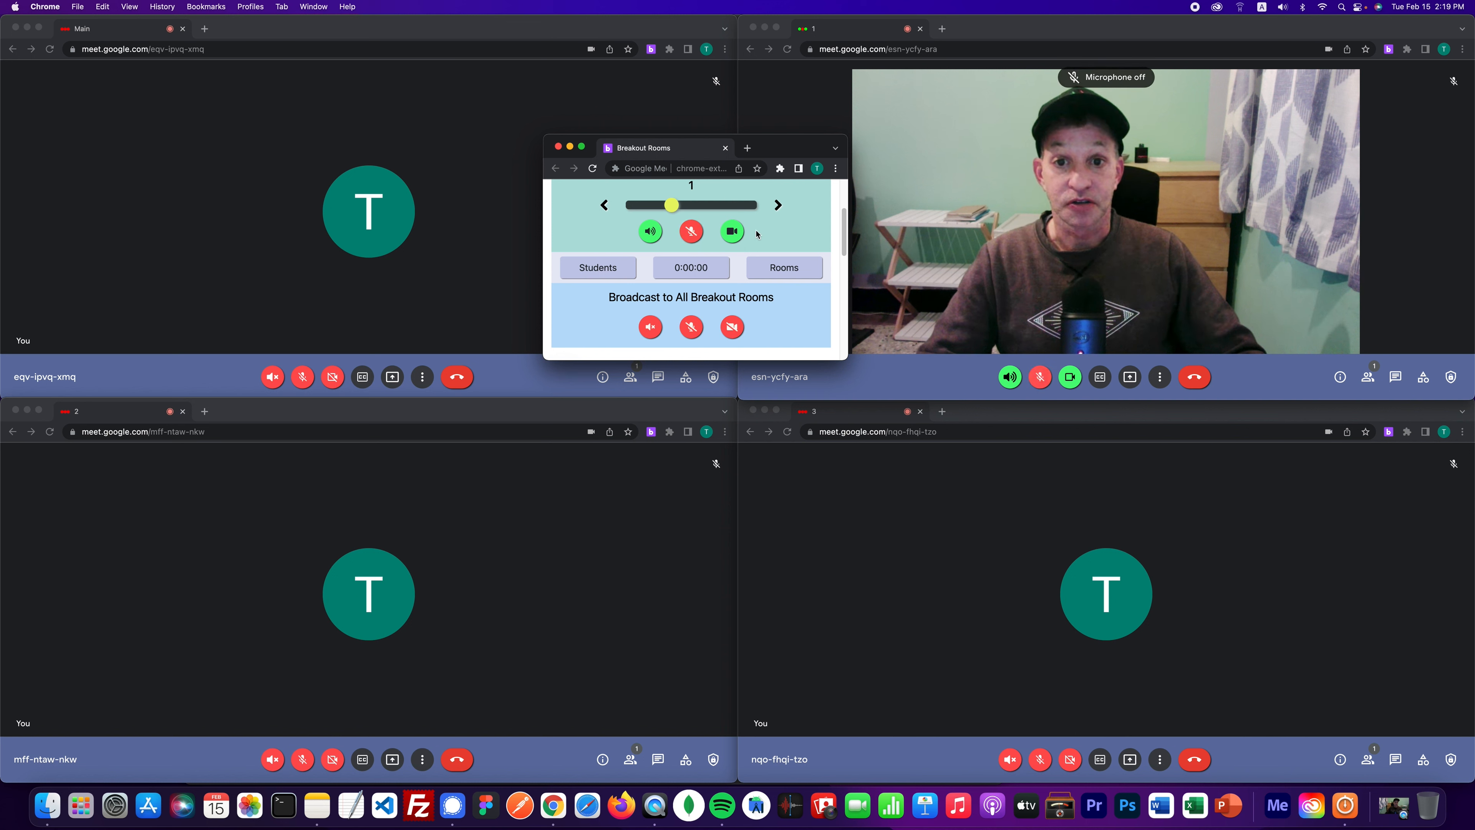
left_click(741, 234)
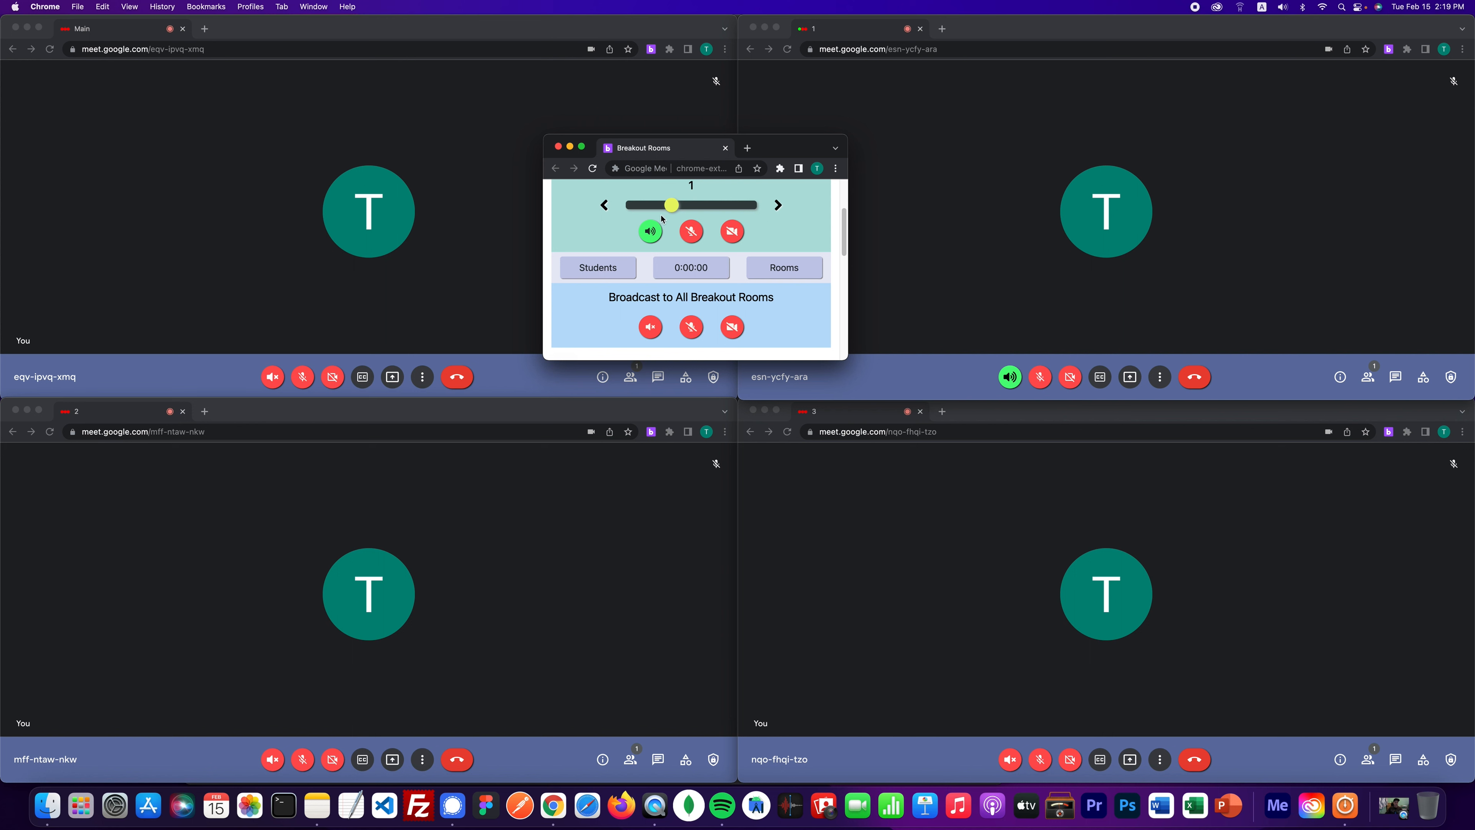
- Listen to room 2, then room 3, then return audio to Main and move the panel to the top
left_click(779, 205)
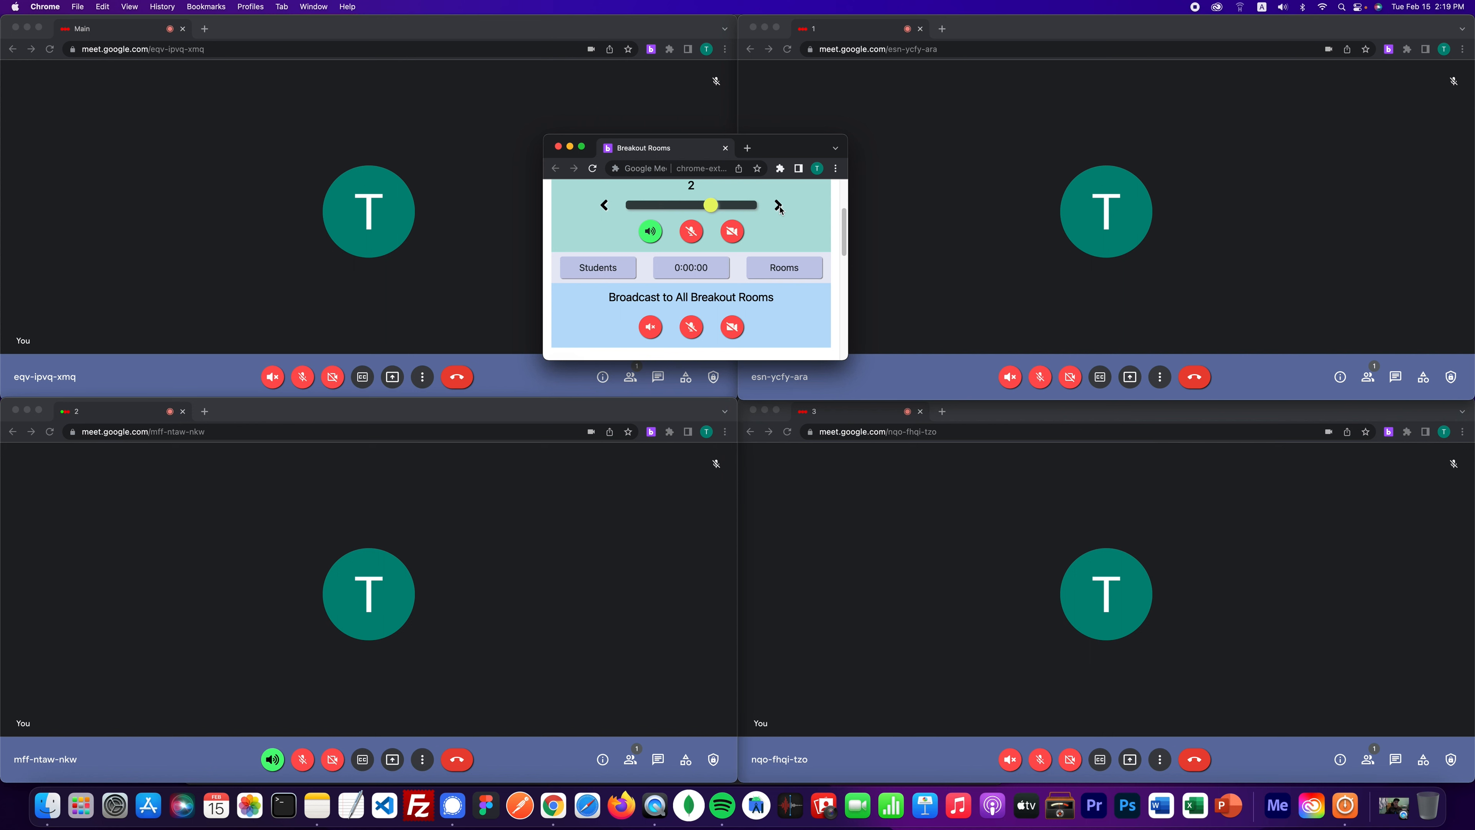
left_click(778, 205)
left_click(778, 206)
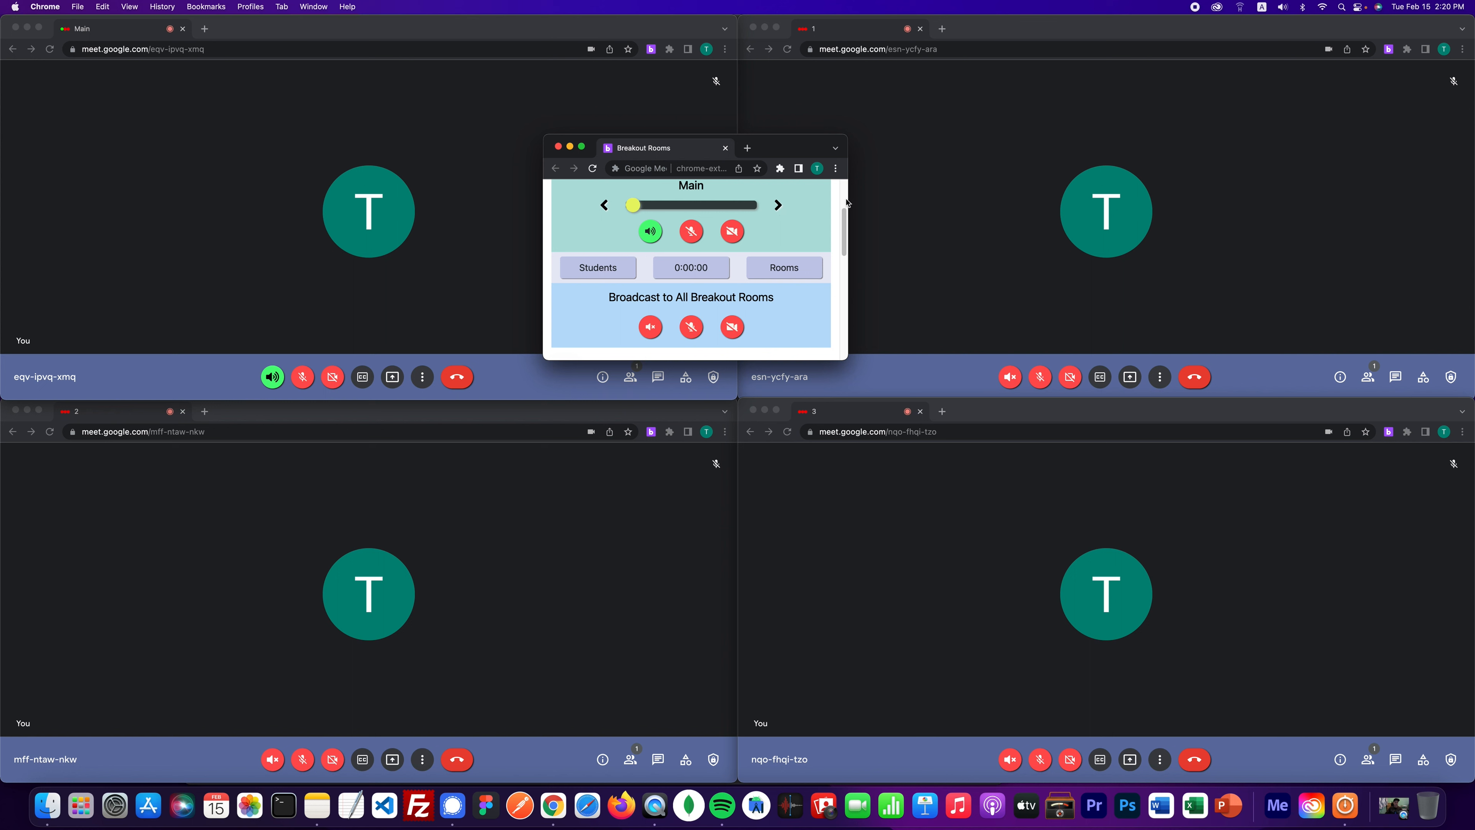
scroll(847, 203, "up", 3)
left_click_drag(801, 150, 801, 31)
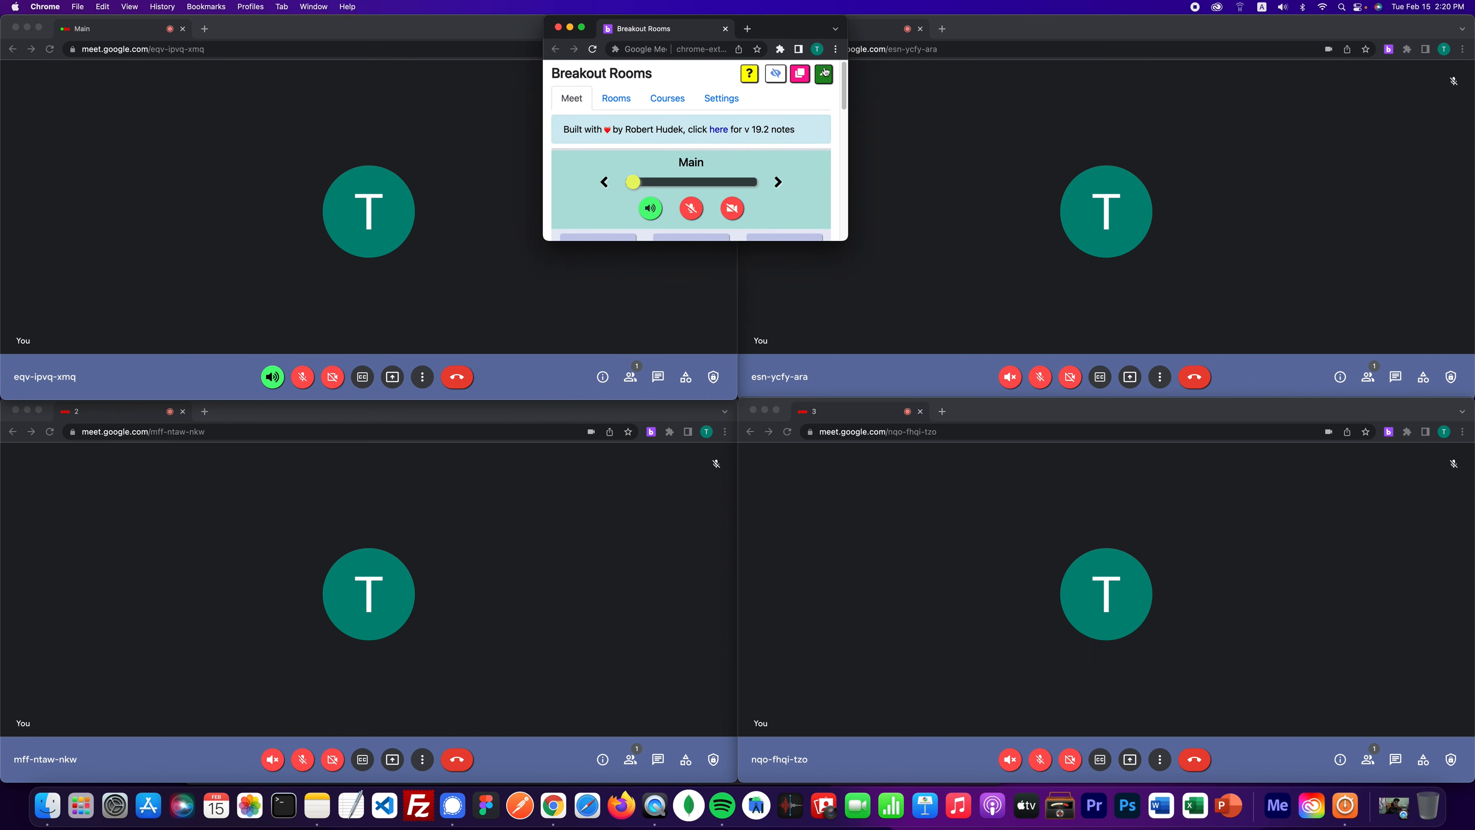
- Expand the panel, collapse the Start Class options, and open the extension's online help
left_click(825, 72)
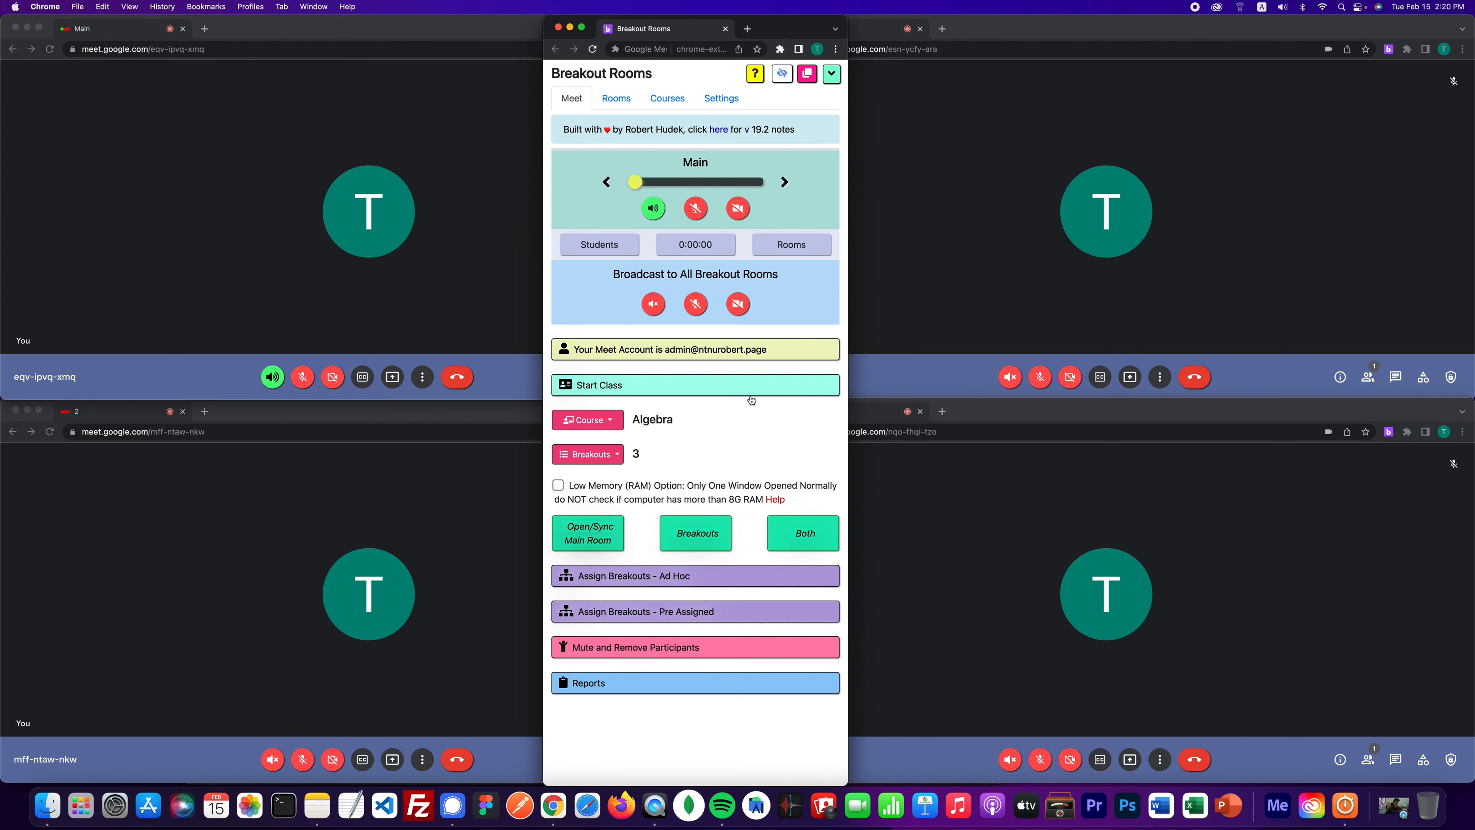
left_click(762, 388)
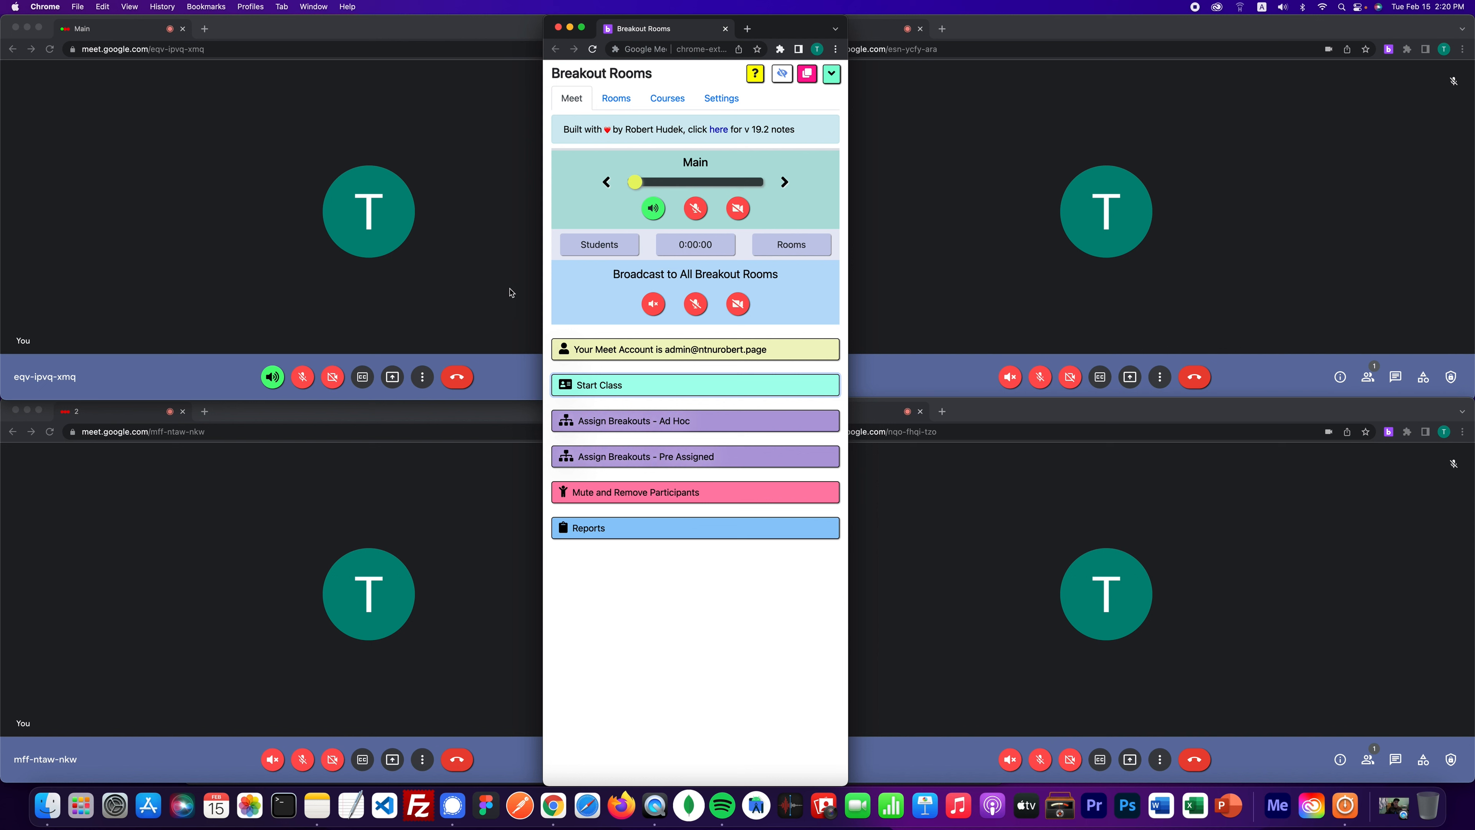
left_click(754, 73)
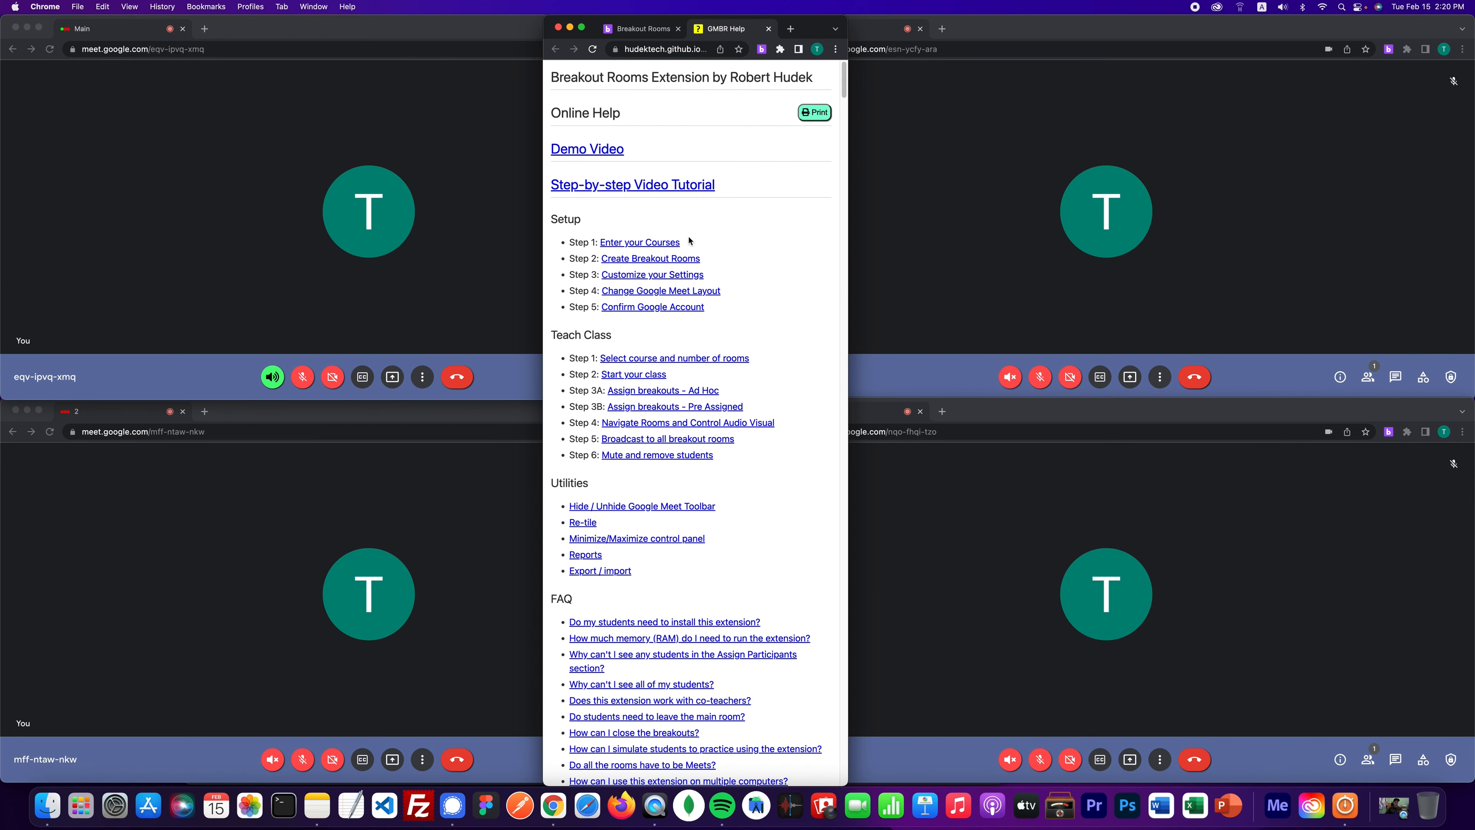
- View the Customize your Settings help section, return to the contents, and move the help window right
left_click(633, 276)
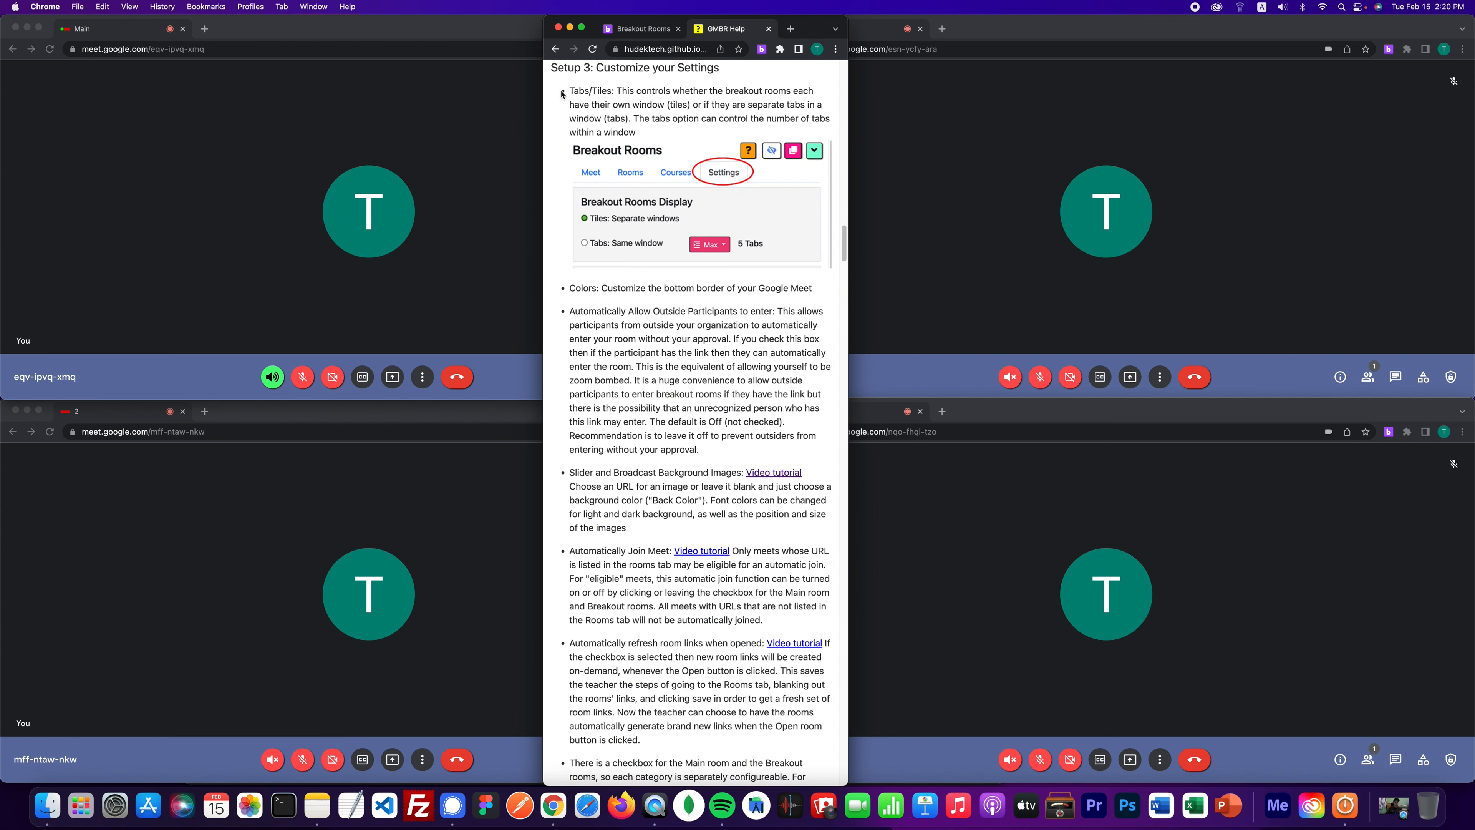
left_click(556, 50)
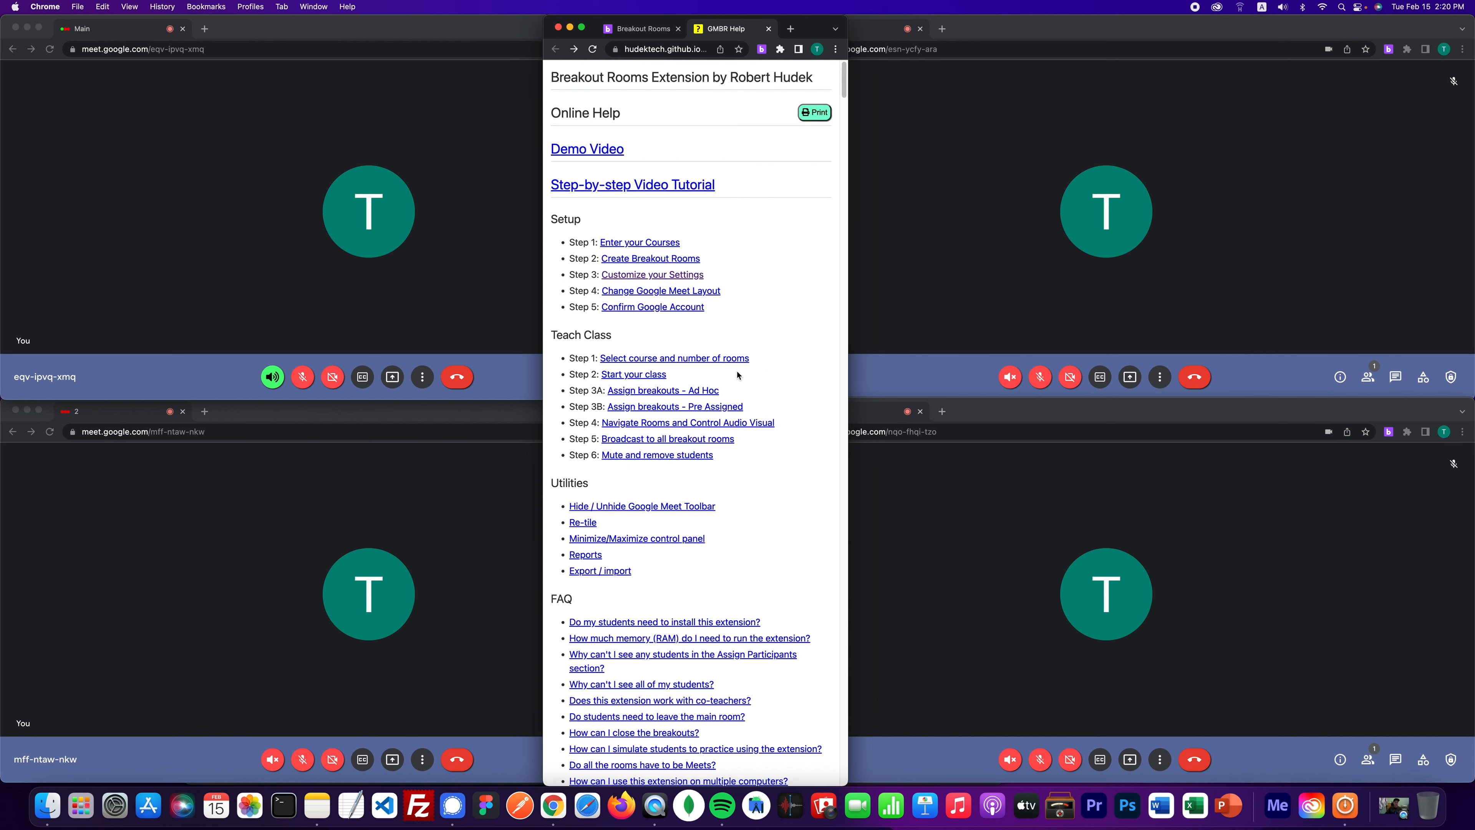
left_click_drag(807, 32, 974, 21)
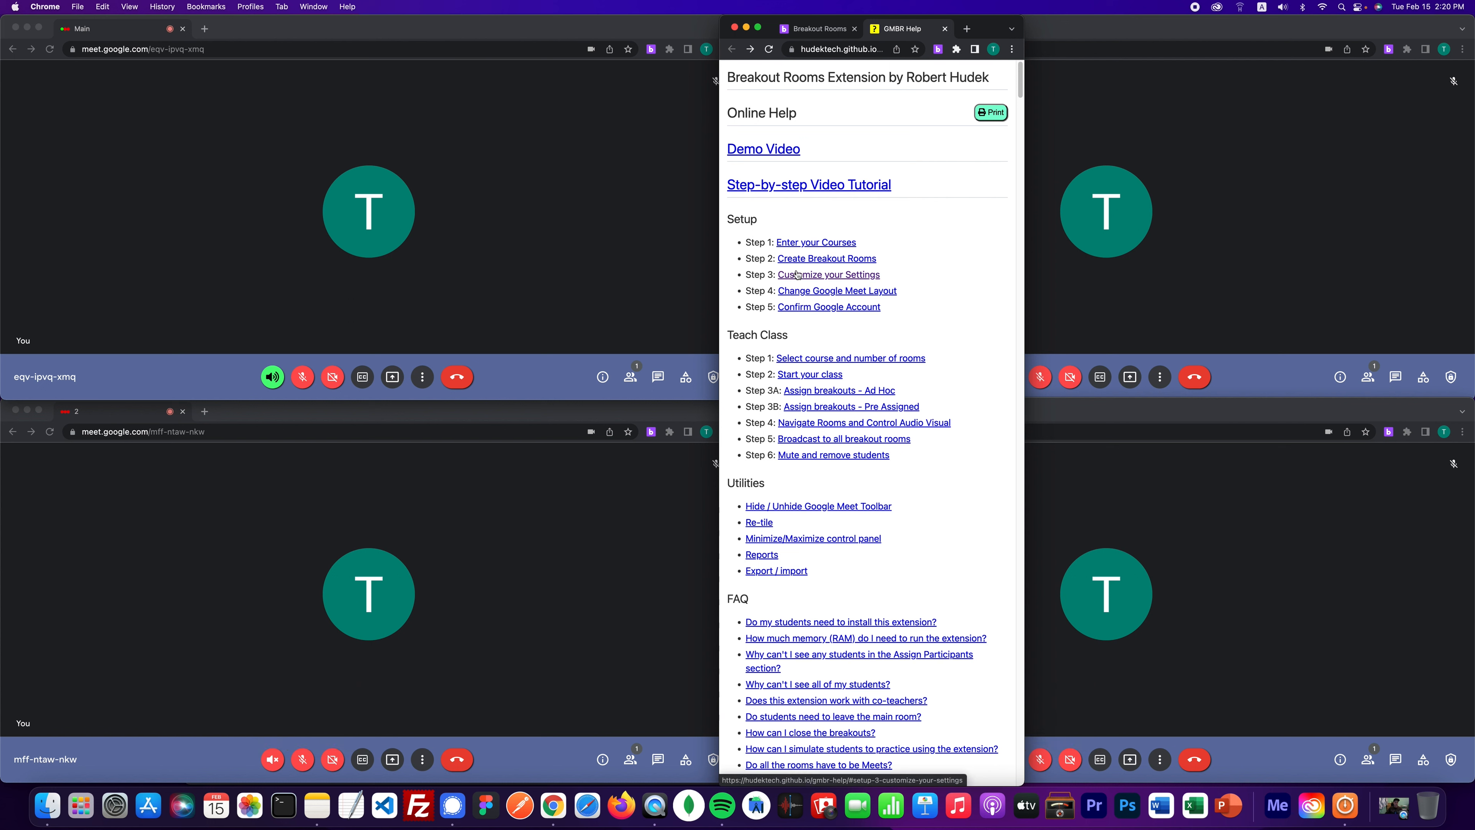
- Read the Enter your Courses help section, comparing it with the Breakout Rooms panel
left_click(805, 243)
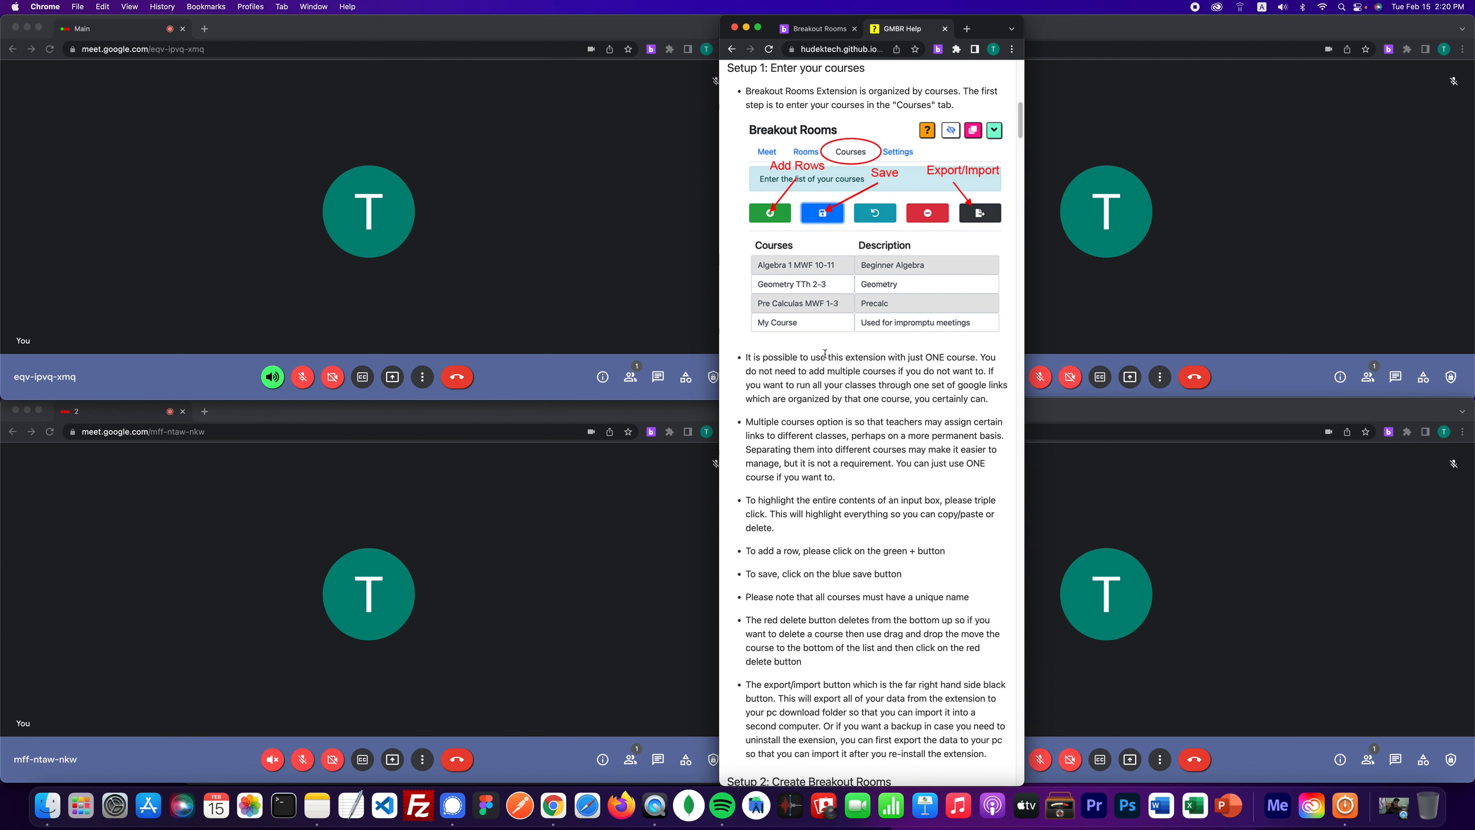
left_click(814, 30)
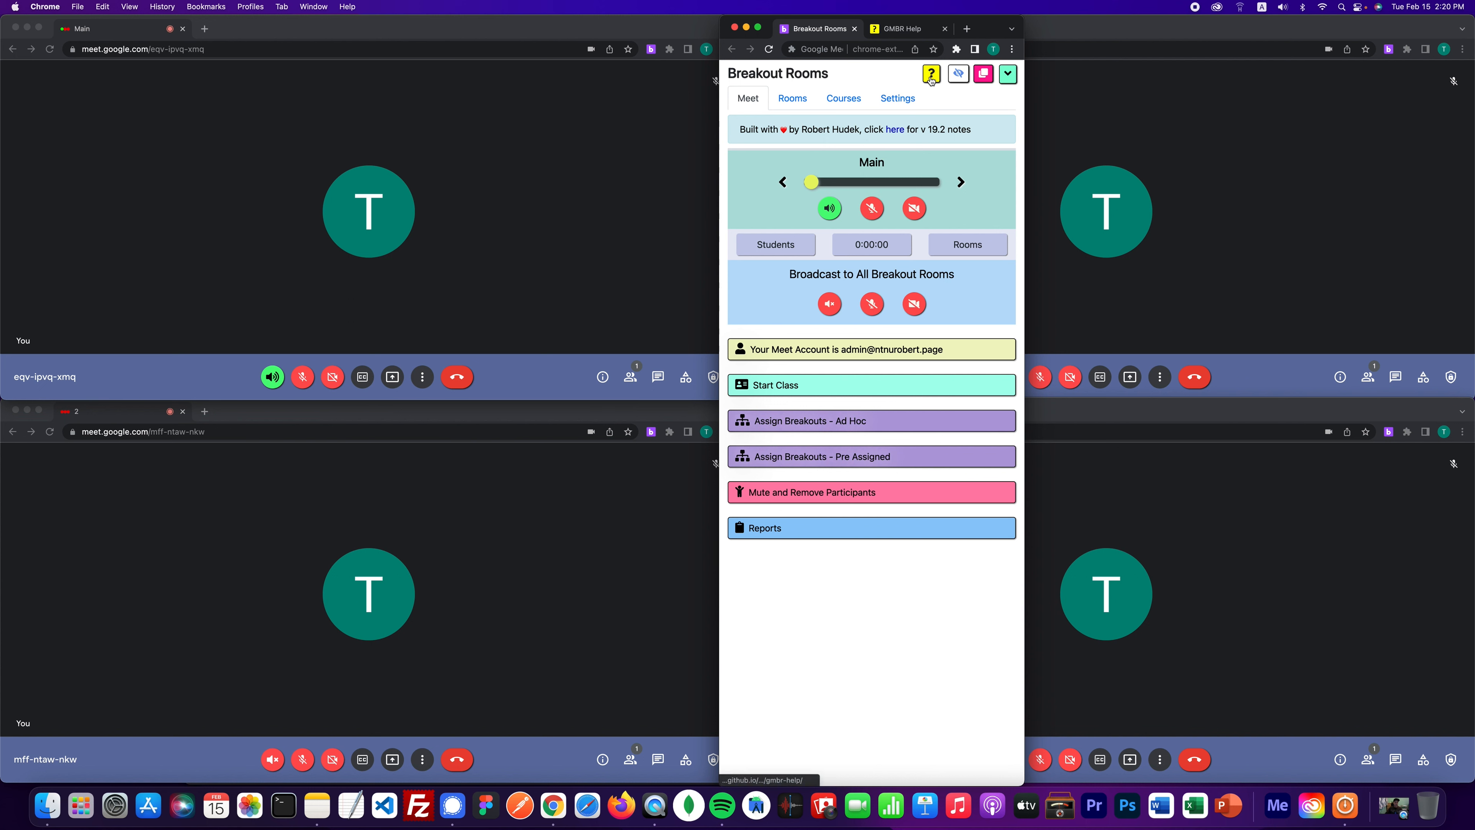
left_click(907, 32)
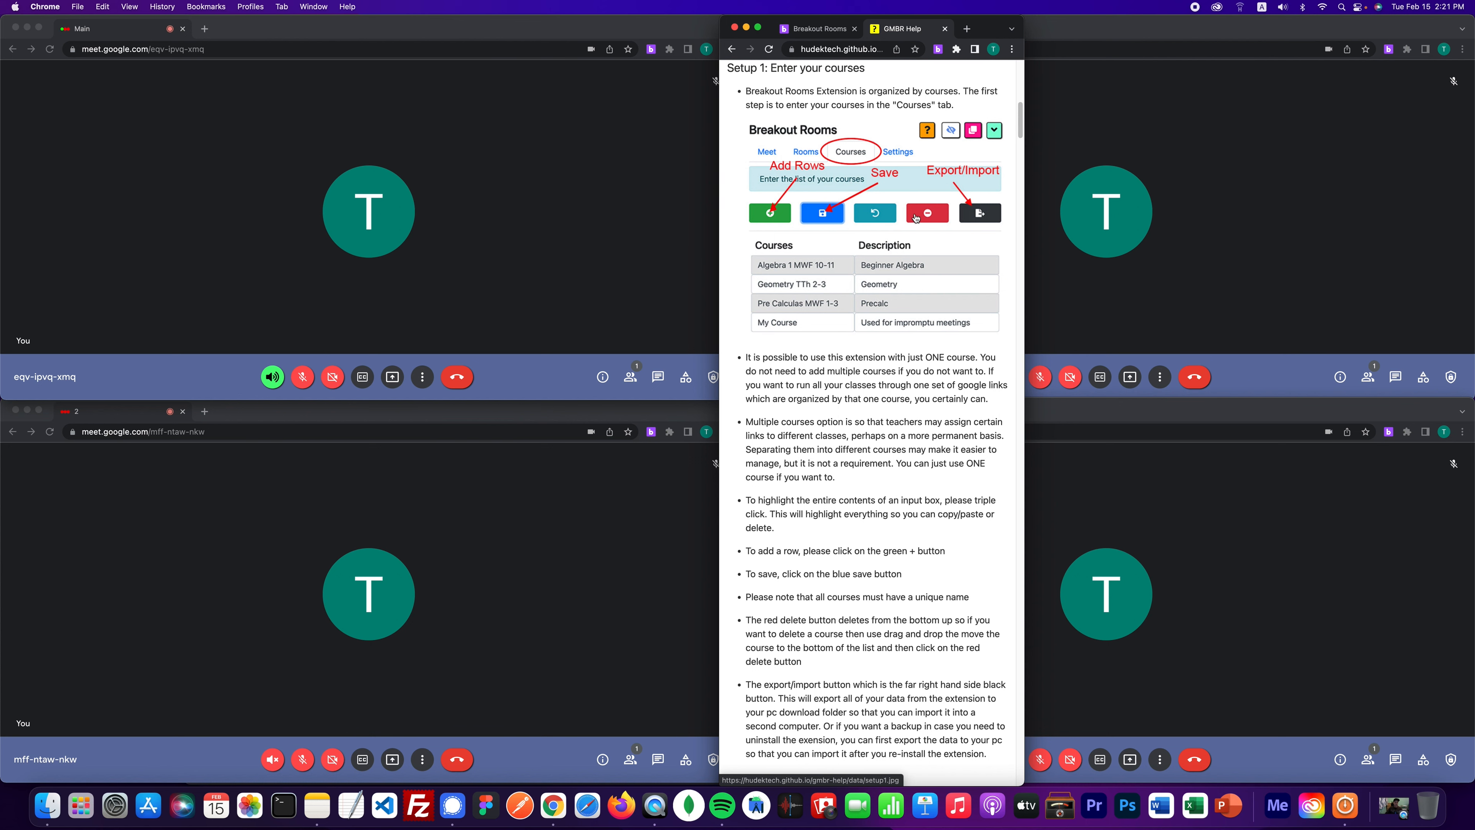
scroll(854, 312, "down", 5)
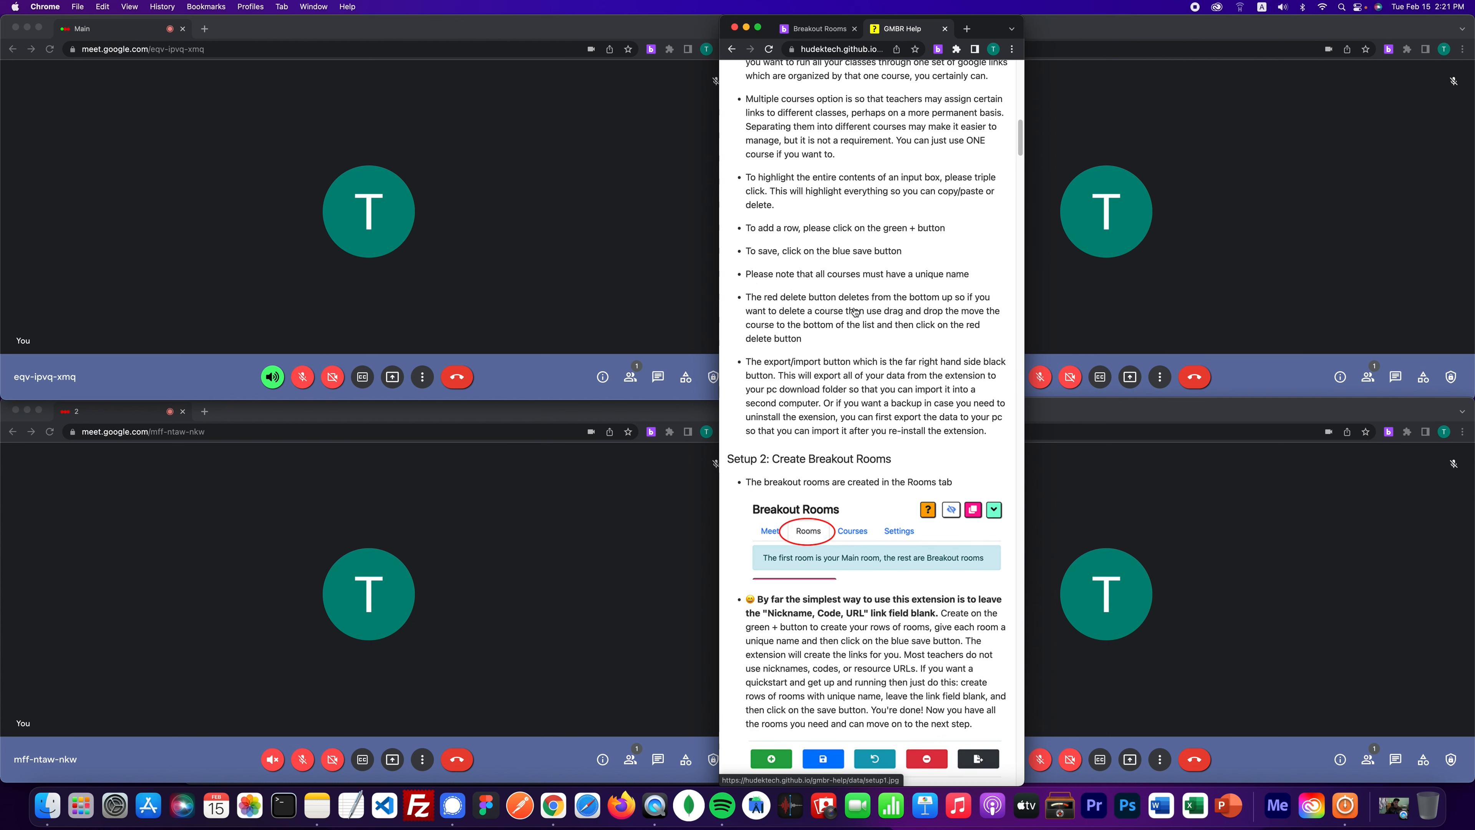
scroll(855, 312, "up", 6)
left_click(733, 53)
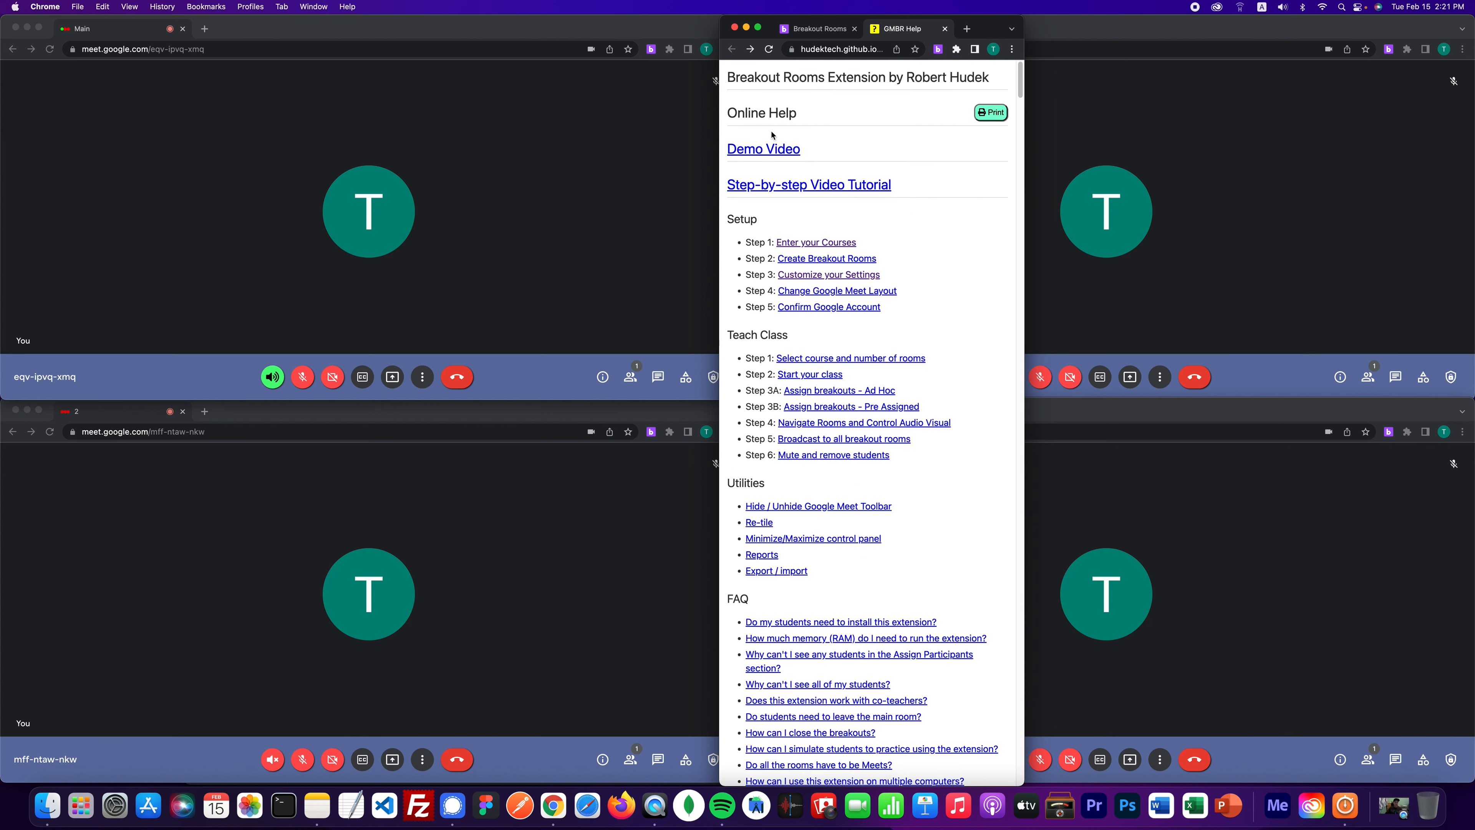
- Read the Create Breakout Rooms section, then return to the Breakout Rooms panel in compact size
left_click(813, 259)
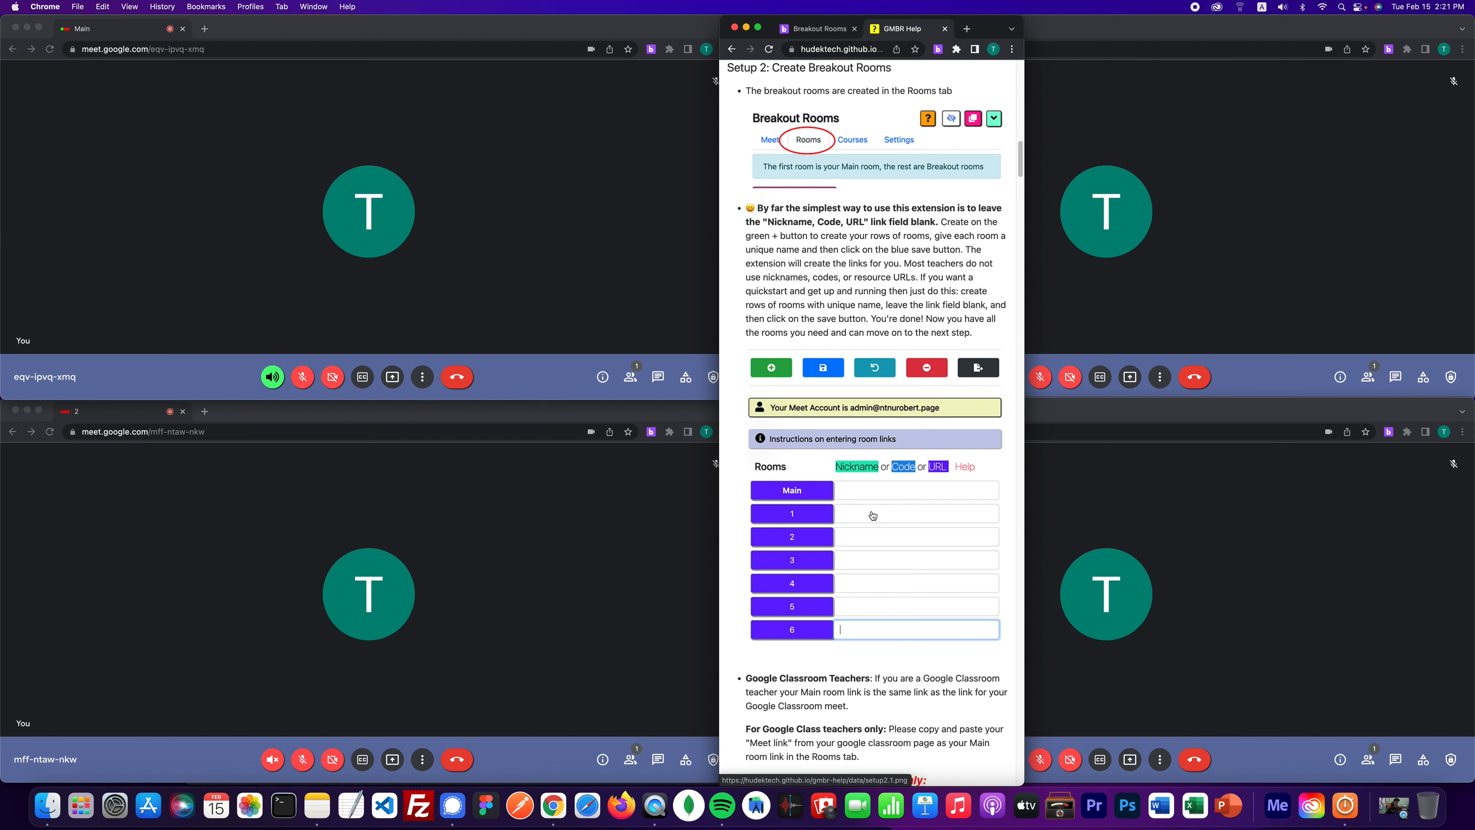
scroll(812, 514, "down", 1)
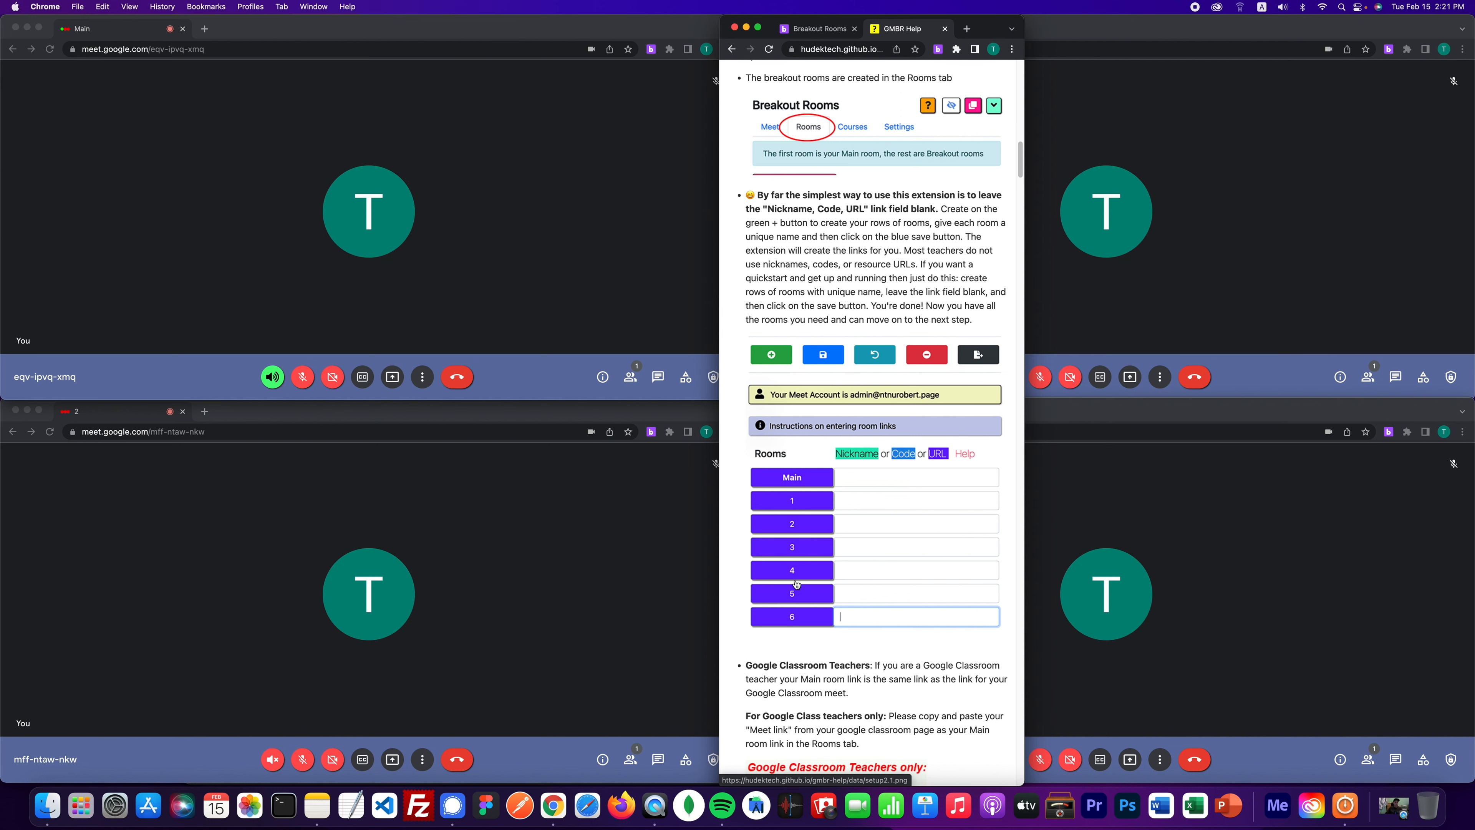
left_click(828, 28)
left_click(1005, 74)
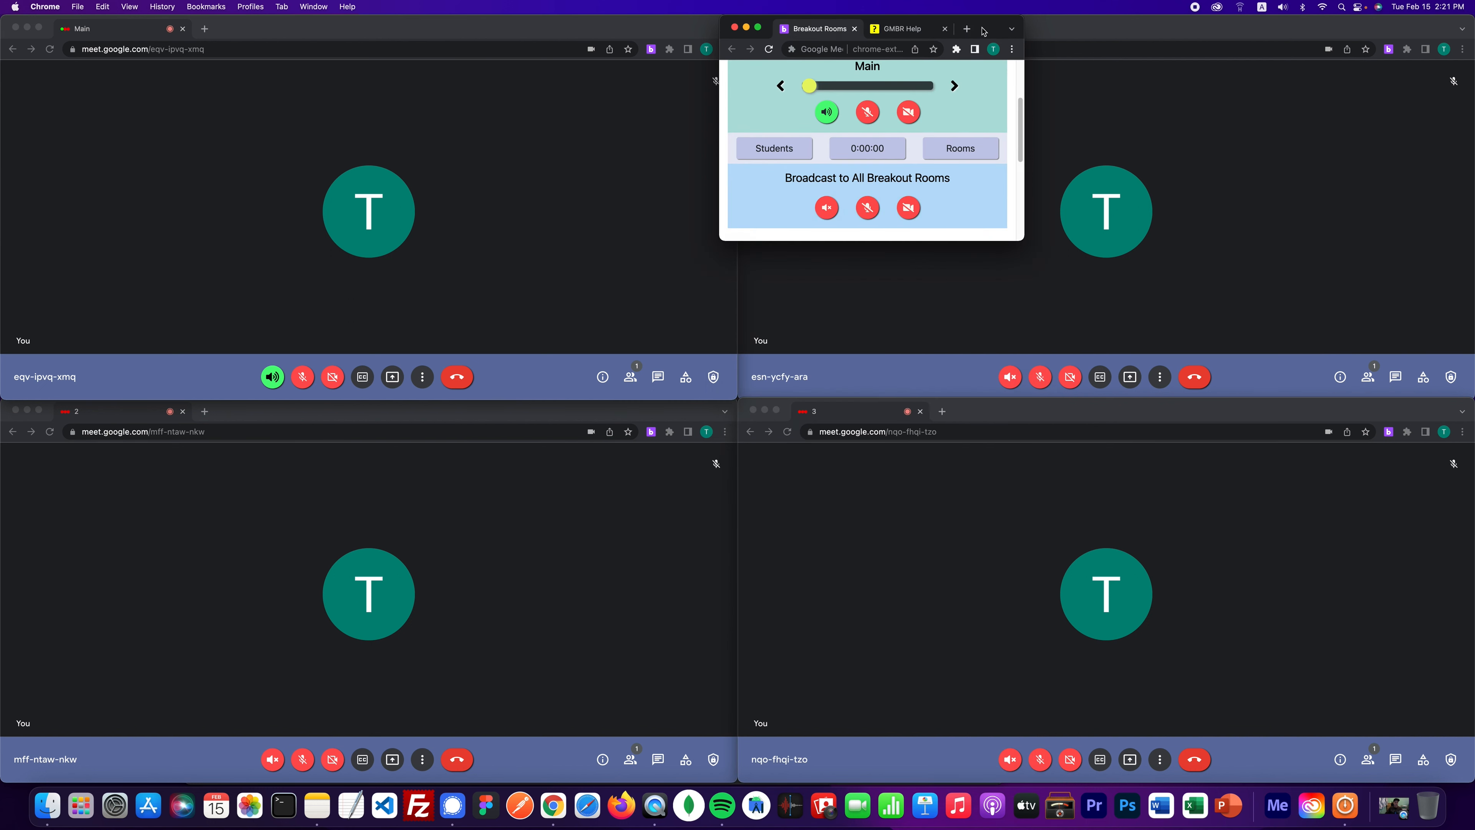
scroll(1018, 67, "up", 3)
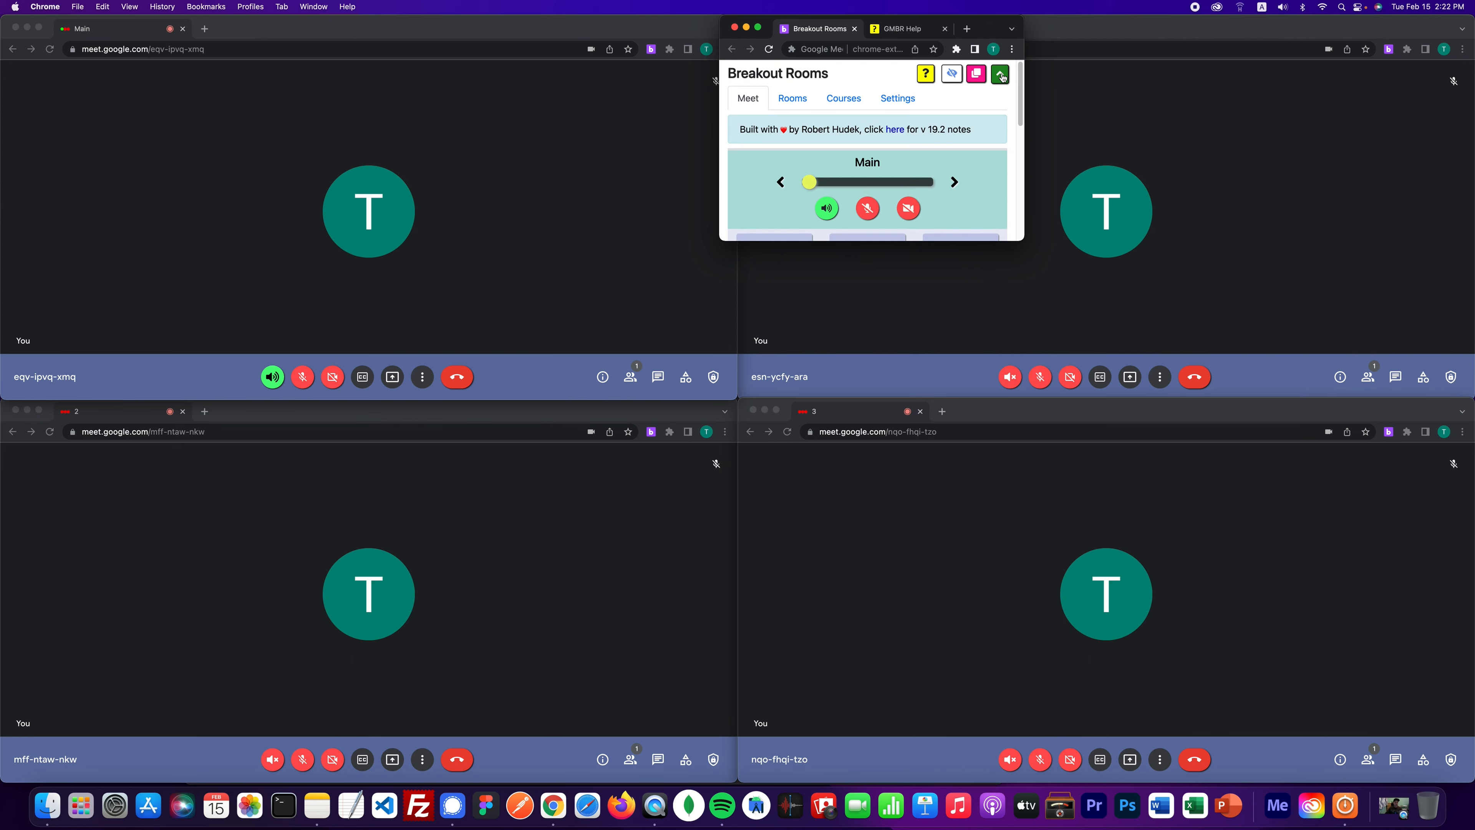
- Expand the panel and rename the Algebra rooms to Apple, Orange and Banana on the Rooms tab
left_click(1007, 75)
left_click(799, 102)
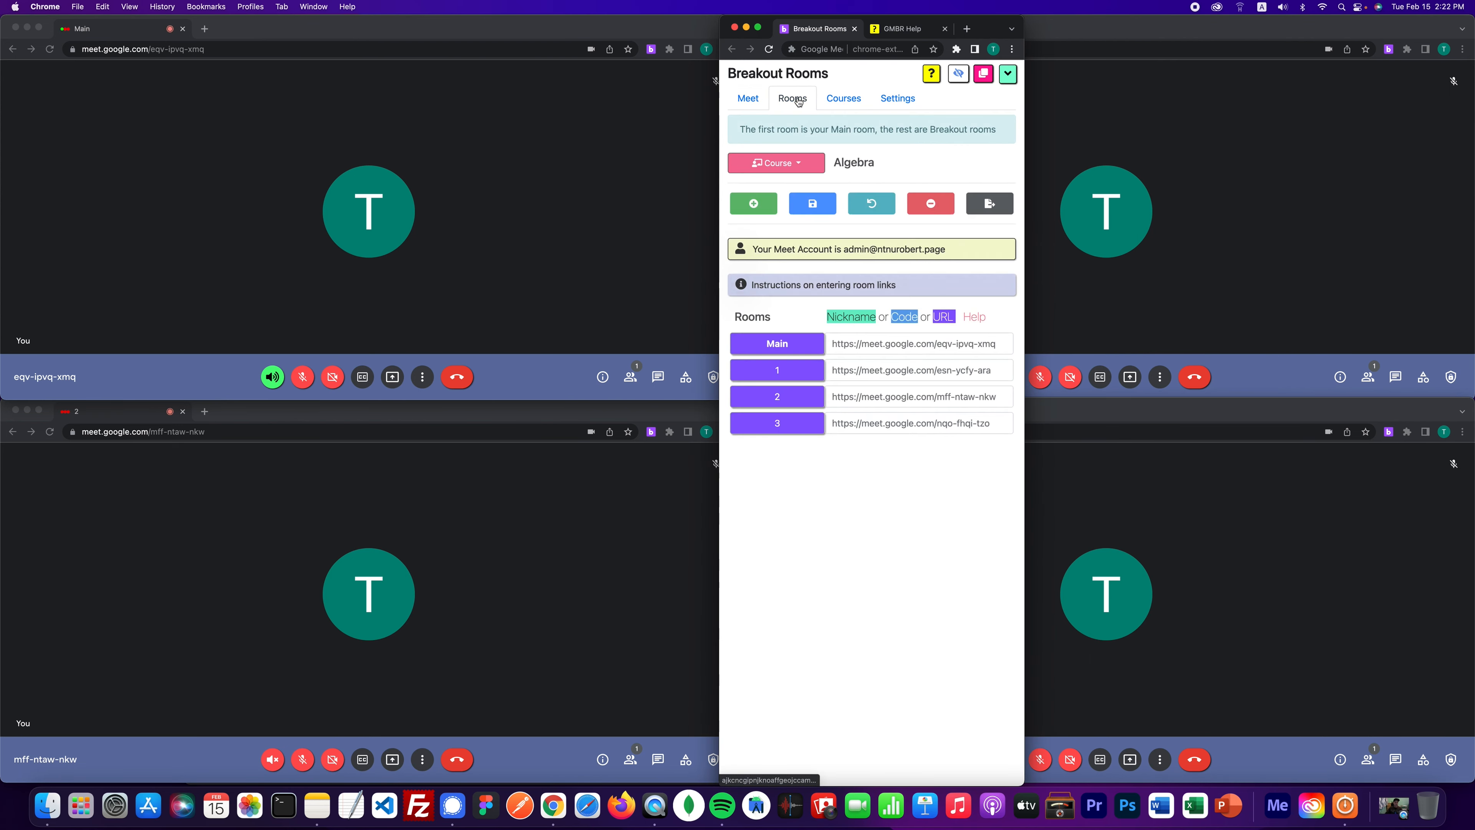
double_click(791, 373)
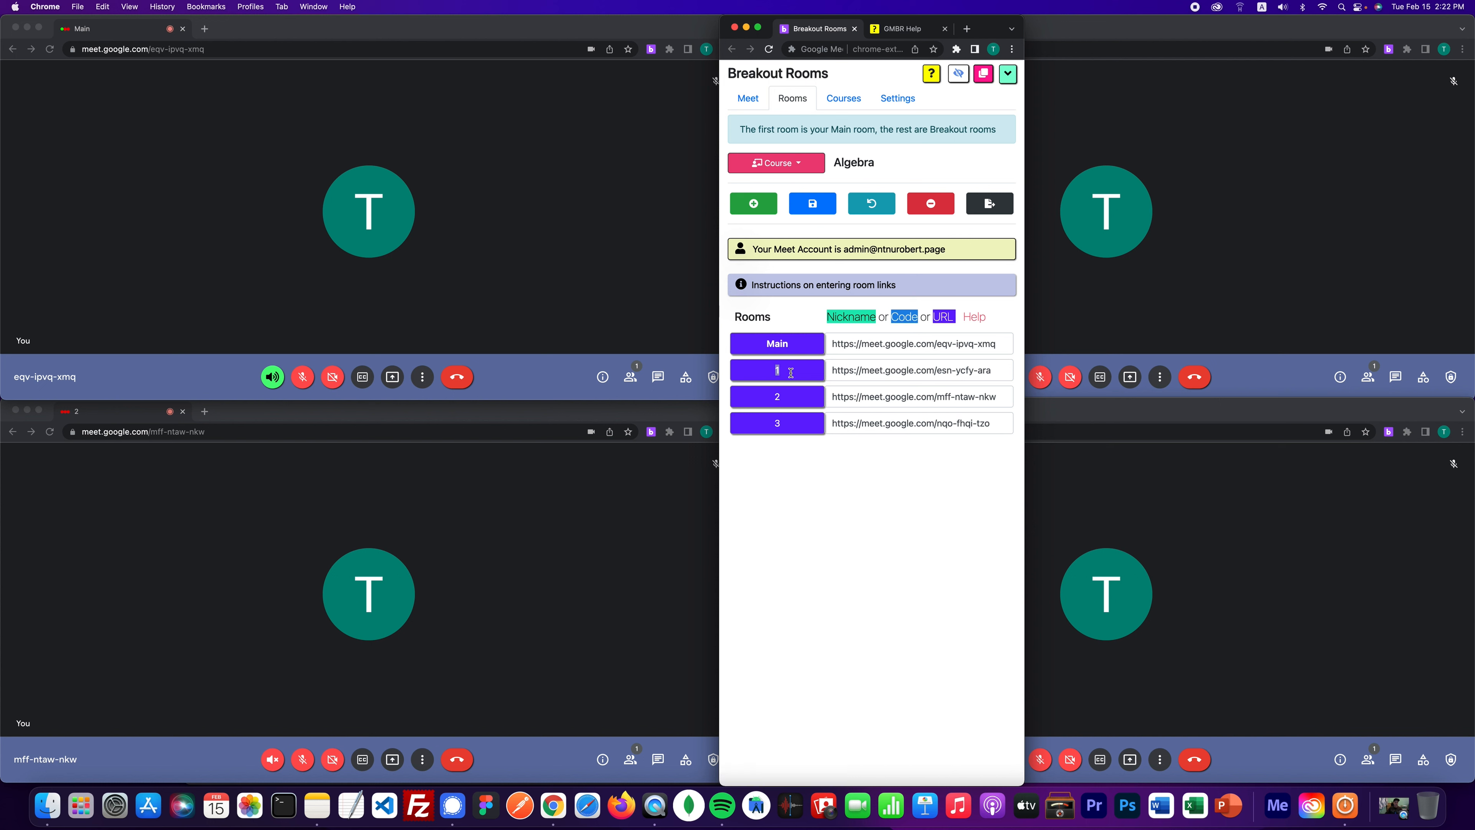
type("Apple")
key("Tab")
key("Tab")
type("Orange")
key("Tab")
key("Tab")
type("Banana")
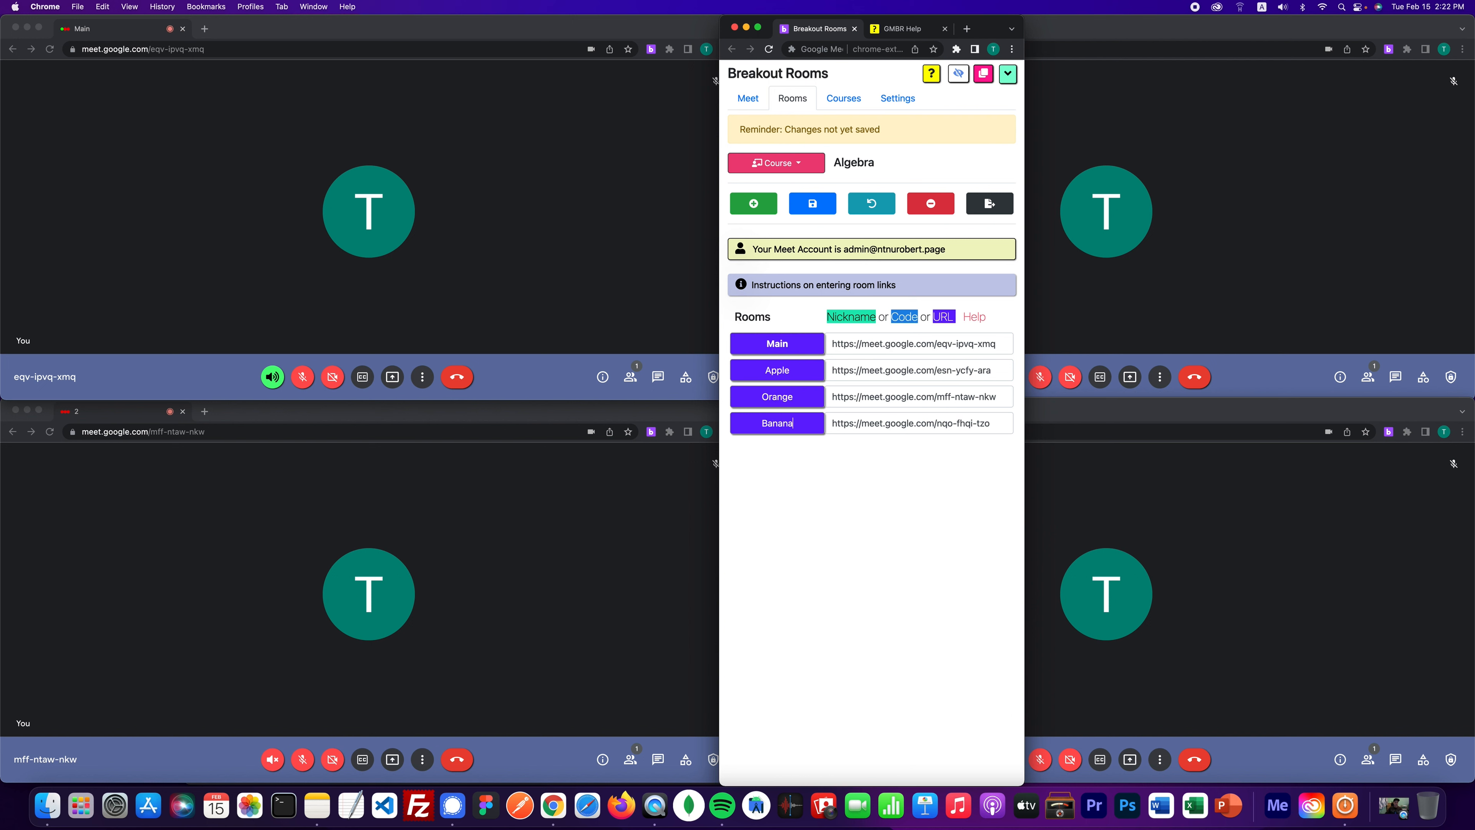
left_click_drag(995, 34, 756, 70)
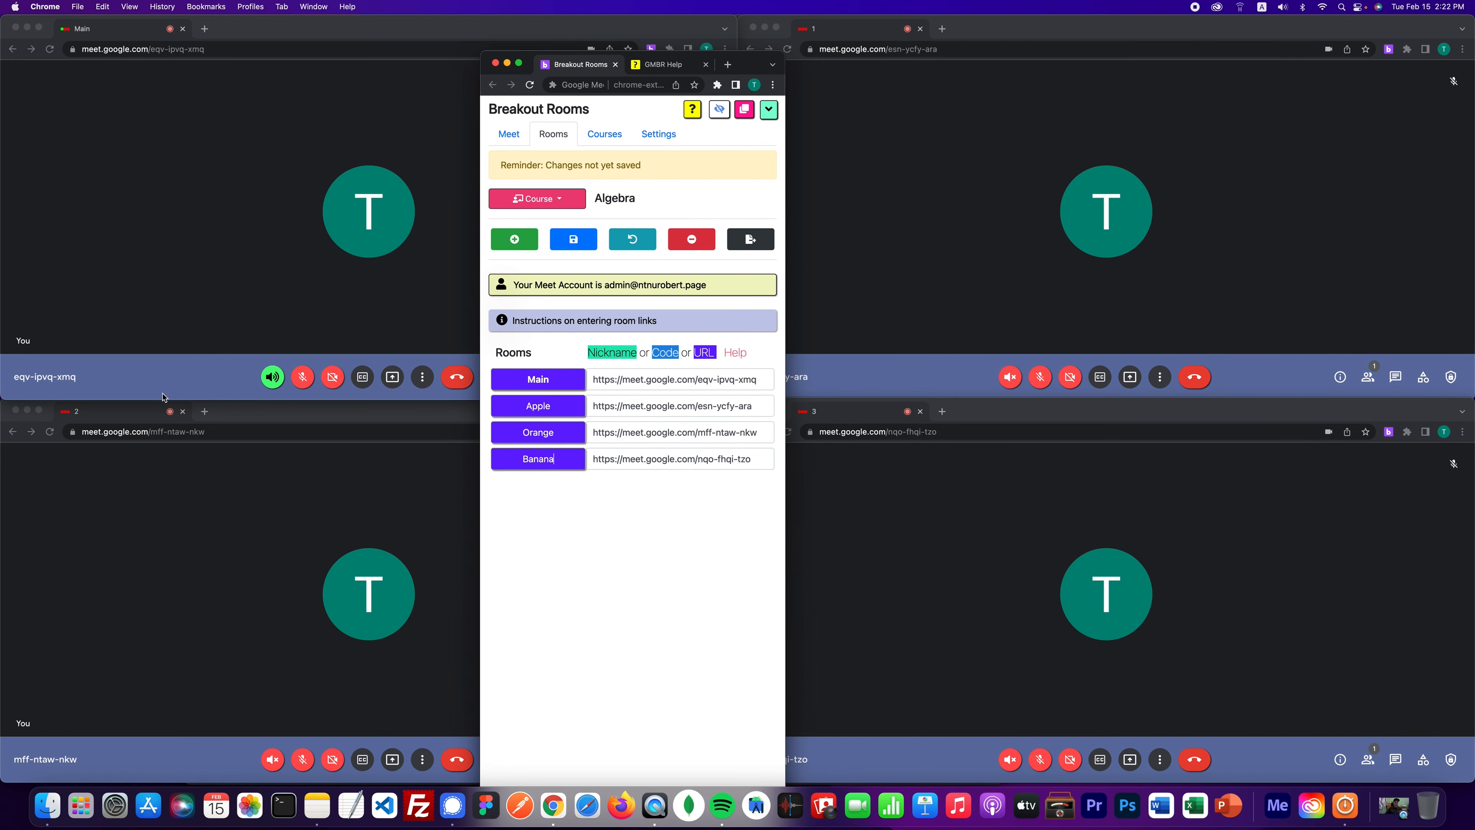
- Save the Apple, Orange and Banana room names, then collapse and re-expand the panel
left_click(584, 242)
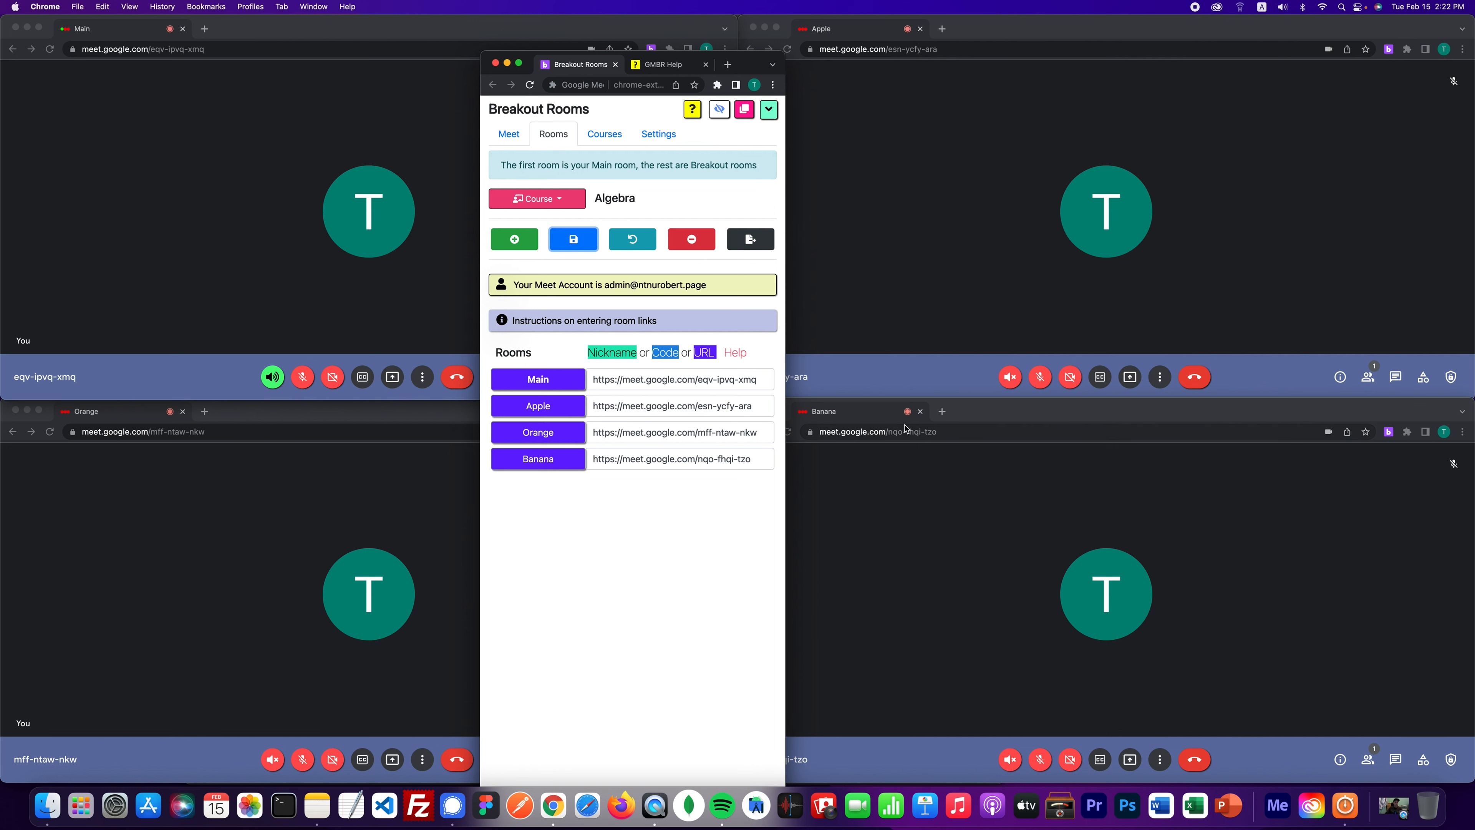
left_click(769, 112)
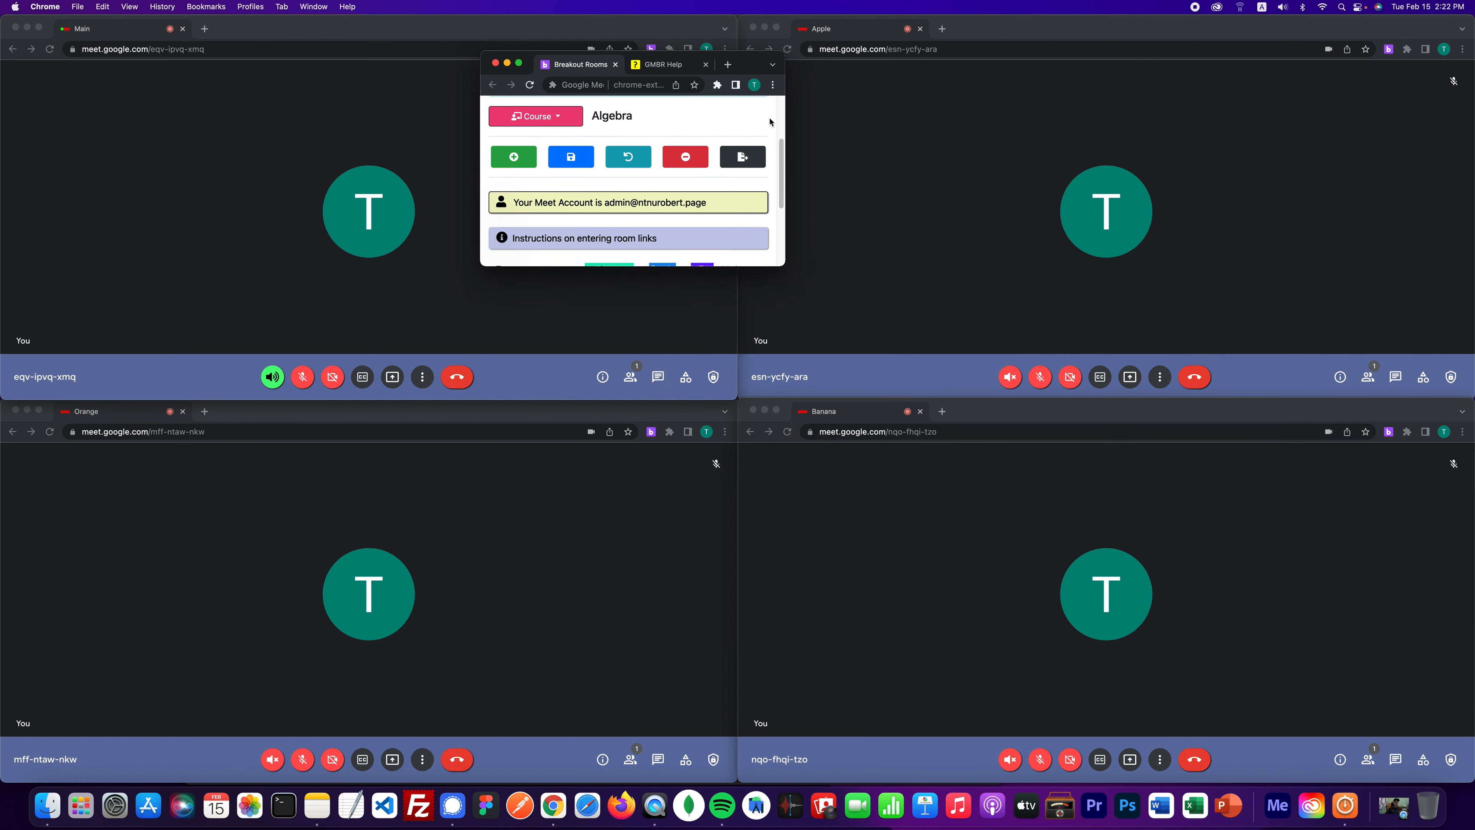
scroll(767, 118, "up", 3)
left_click(765, 112)
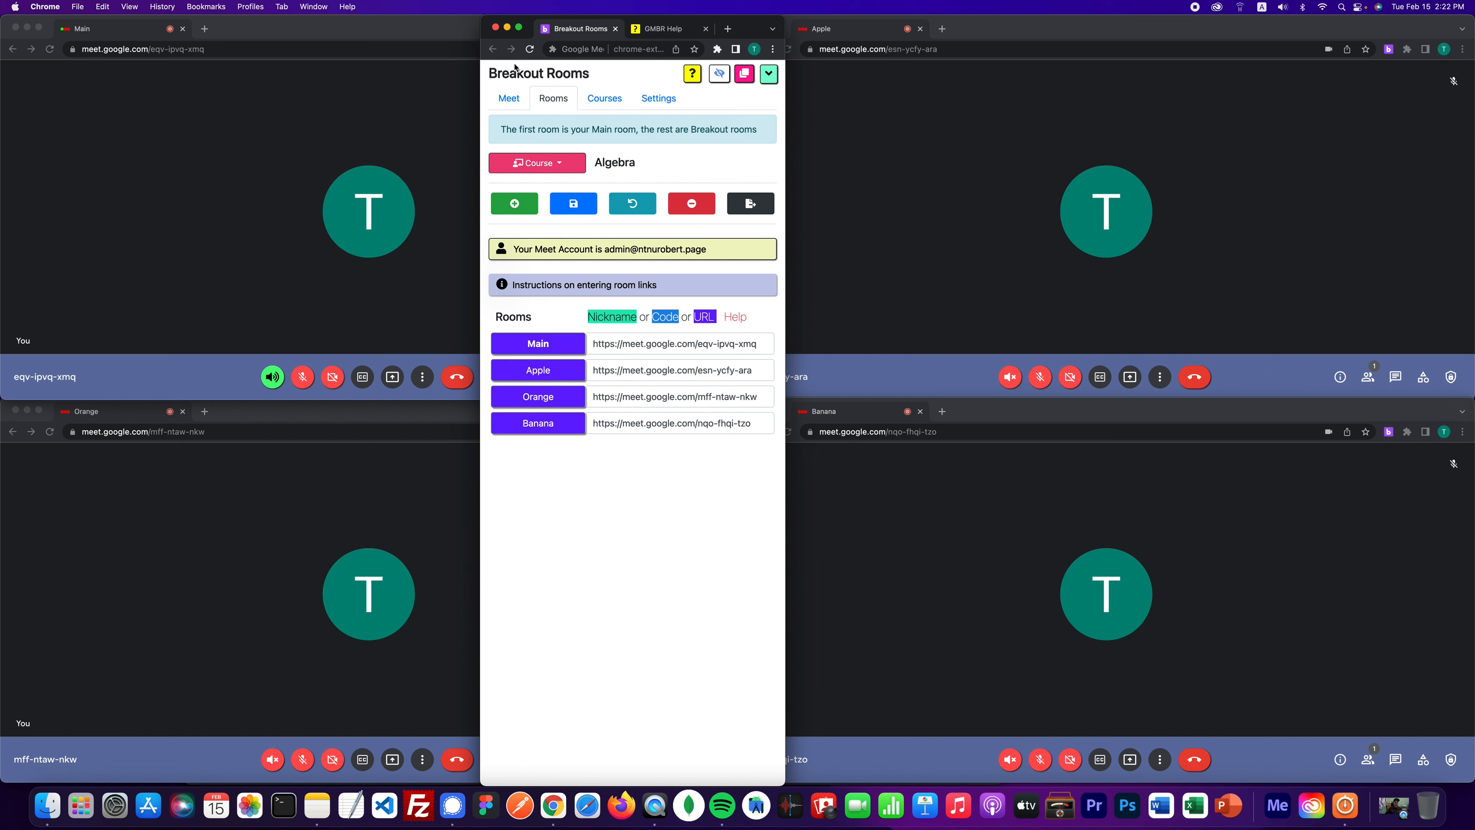
- Close the Main, Apple, Orange and Banana meeting windows
left_click(365, 140)
key("super+w")
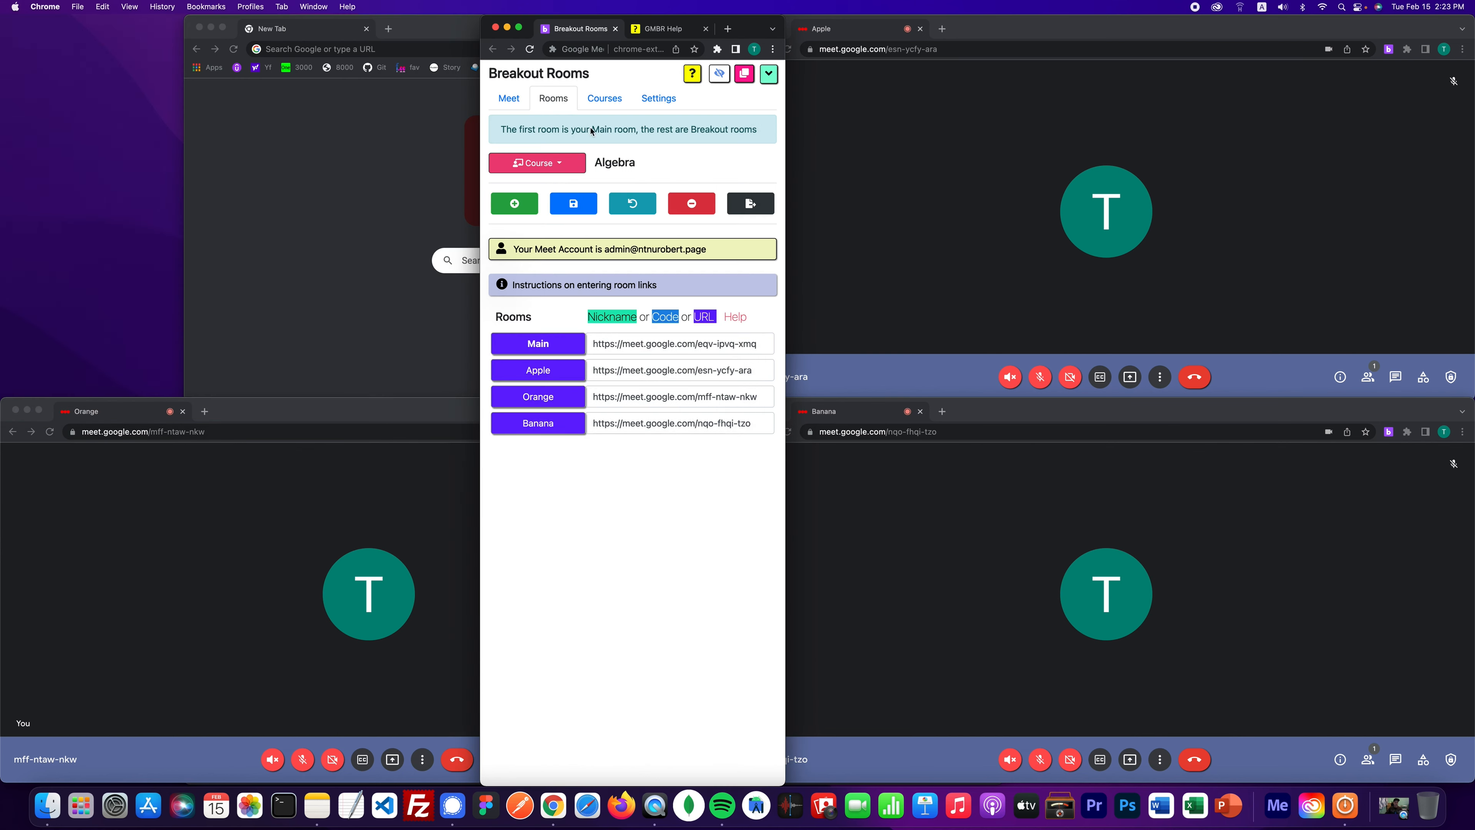
left_click(967, 165)
key("super+w")
left_click(282, 534)
key("super+w")
left_click(959, 525)
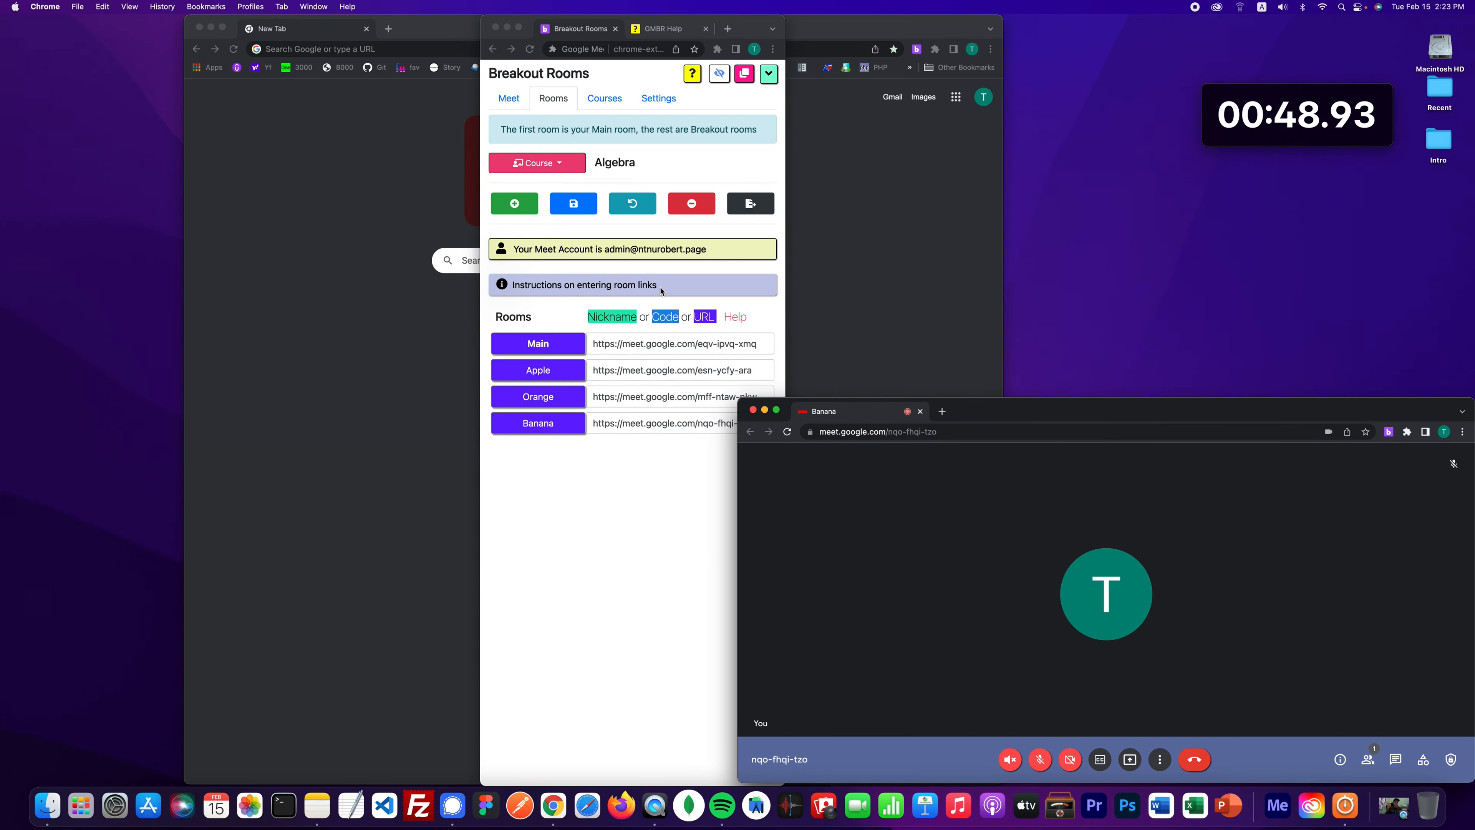
key("super+w")
- Open the Main room call from the extension's start-class options
left_click(511, 97)
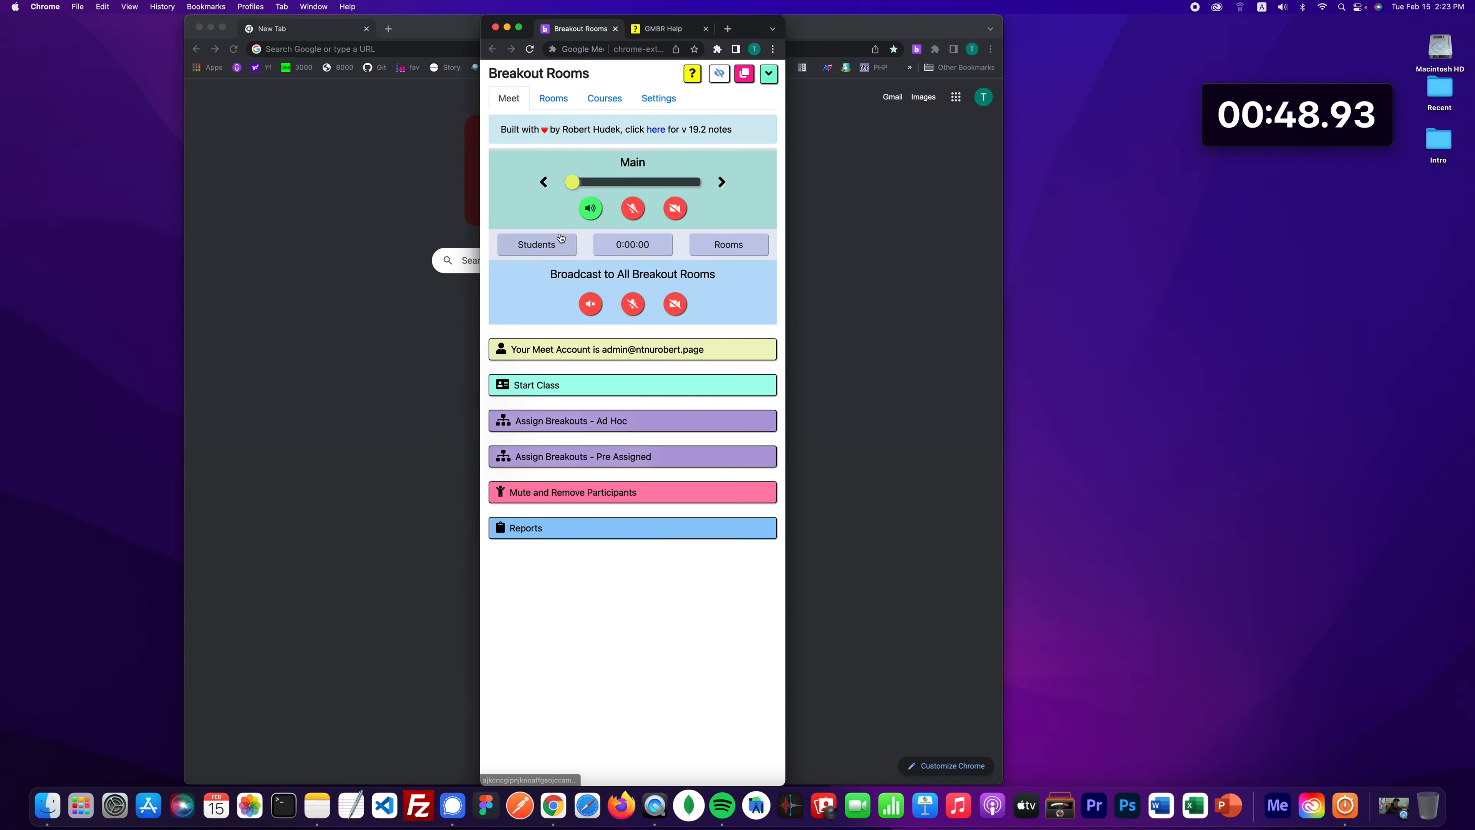
left_click(545, 383)
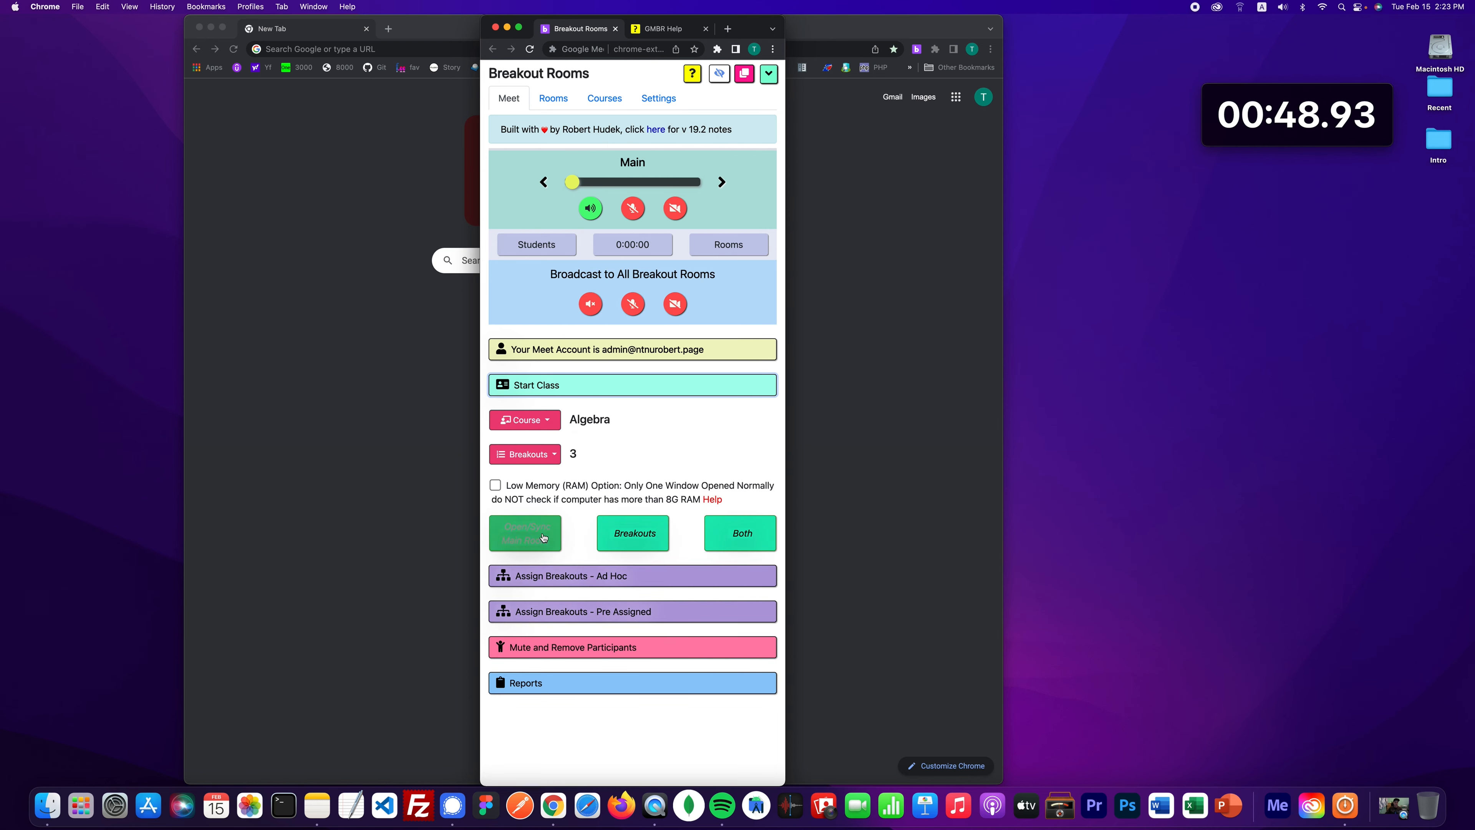
left_click(524, 533)
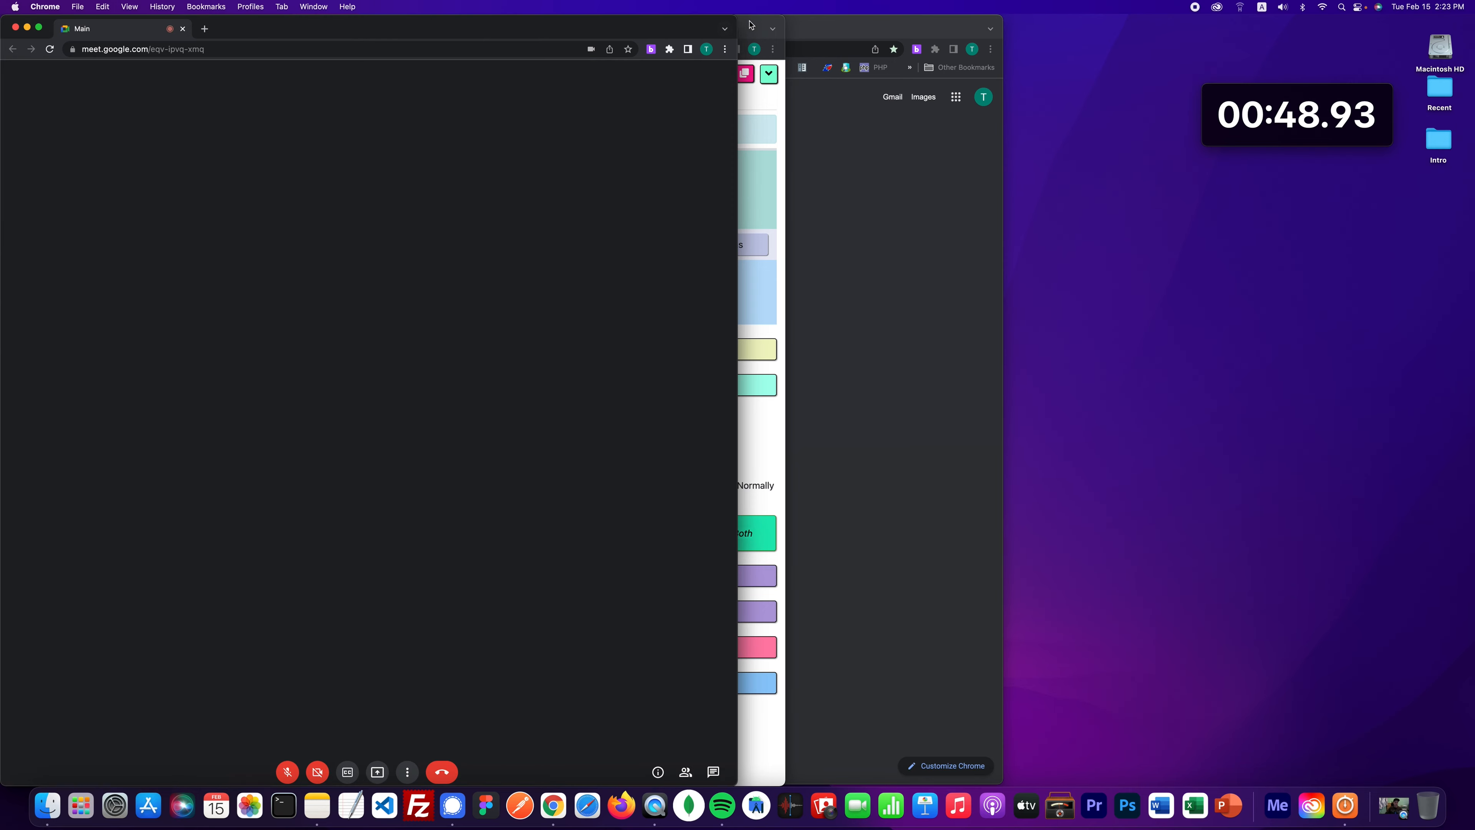
- Move the Breakout Rooms panel beside the Main call, leaving the breakout count at 3
left_click(754, 26)
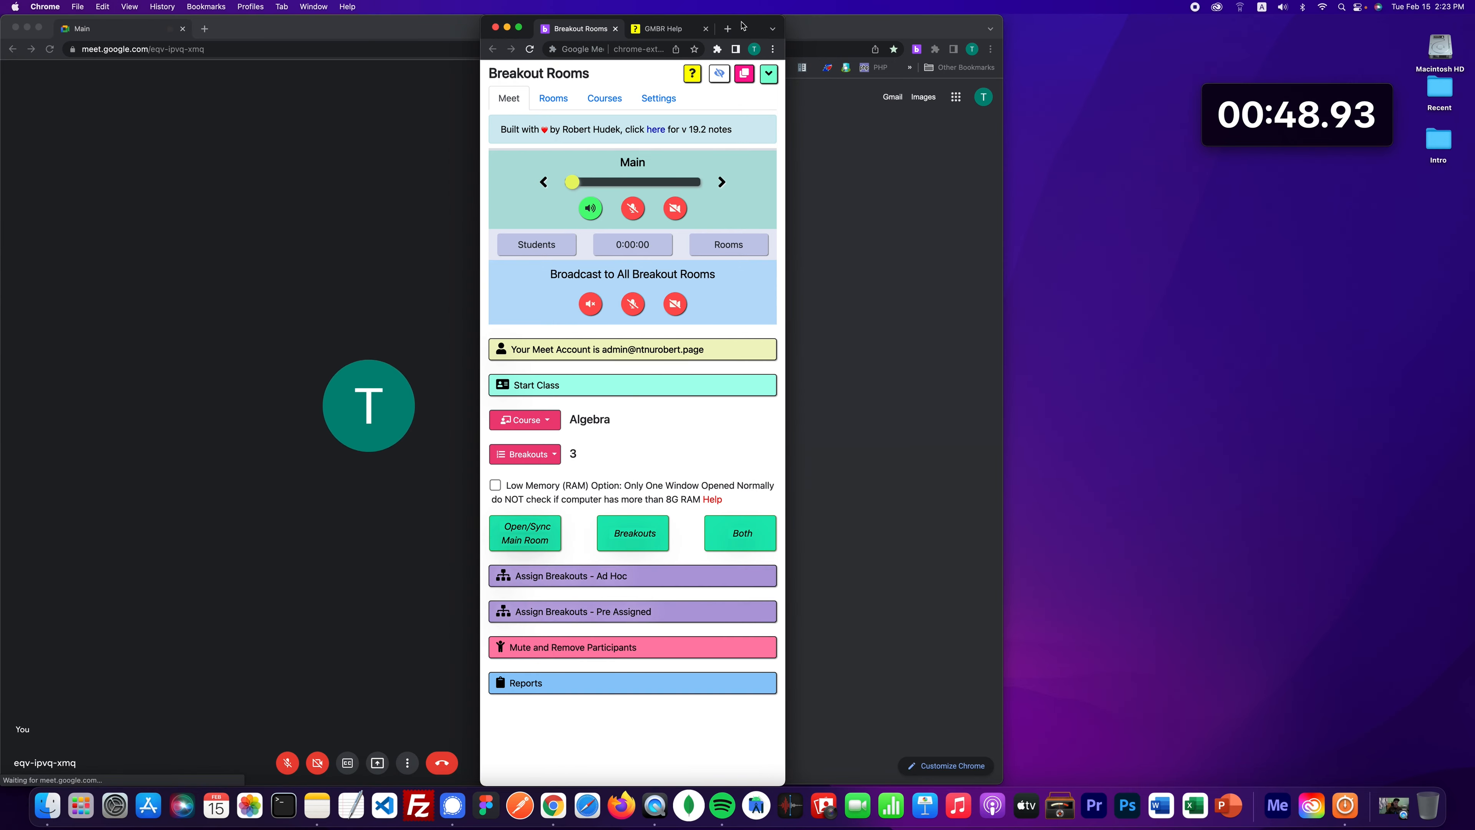
left_click_drag(755, 26, 1062, 29)
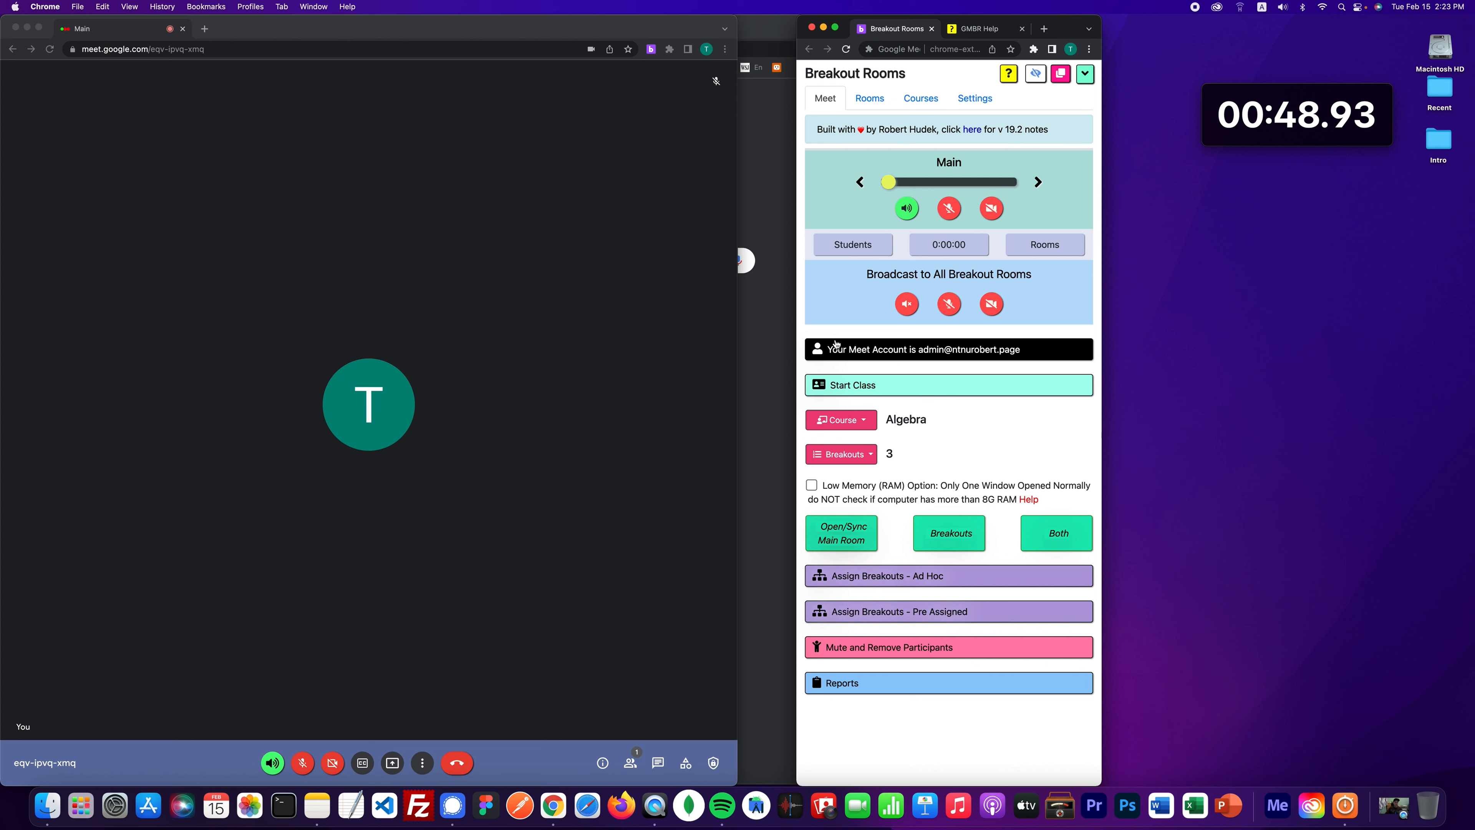
left_click(868, 456)
left_click(868, 456)
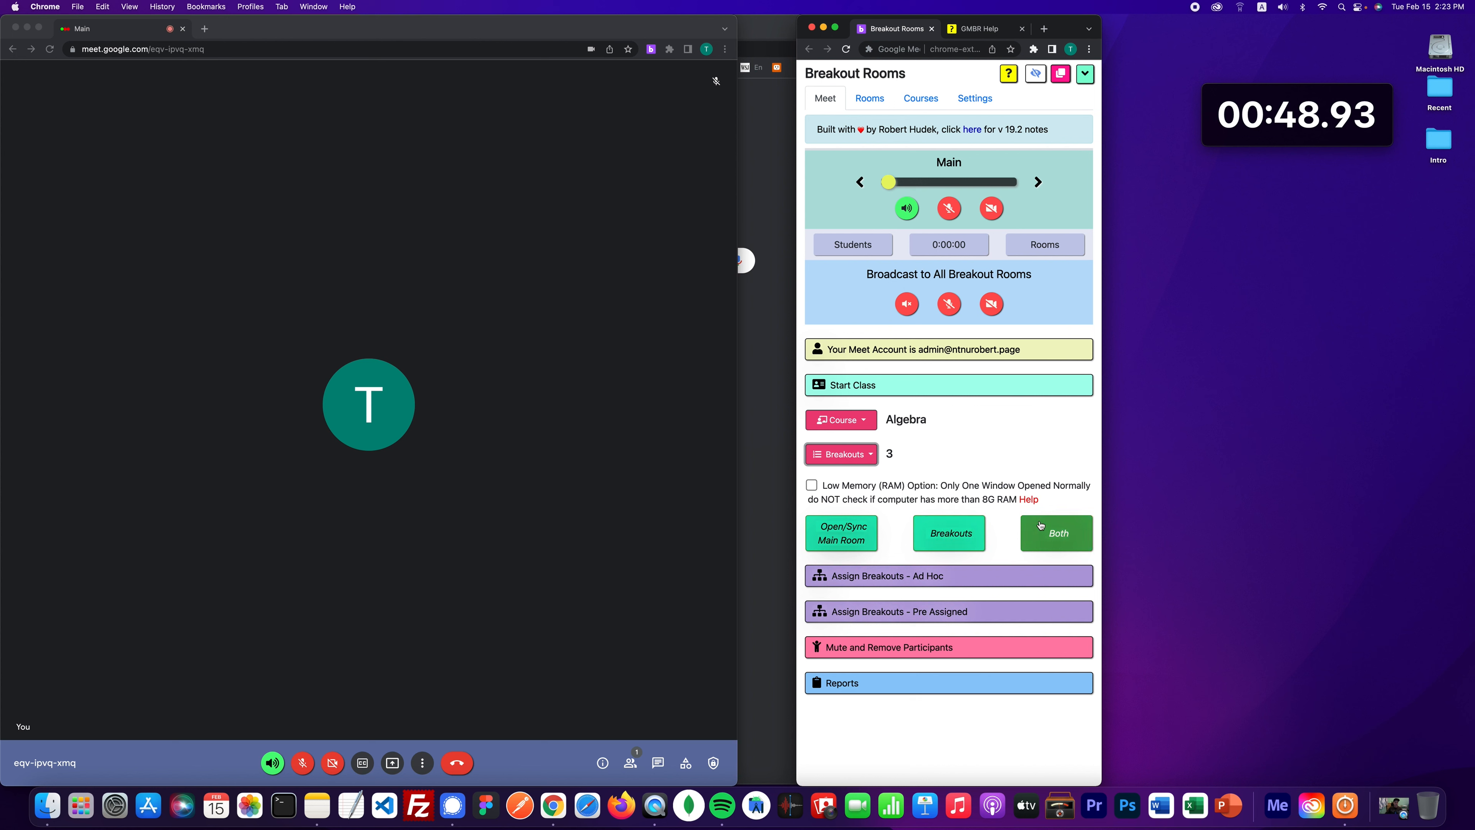
- Open the Apple, Orange and Banana calls, re-tile the four windows into a grid, and show the Rooms list
left_click(948, 533)
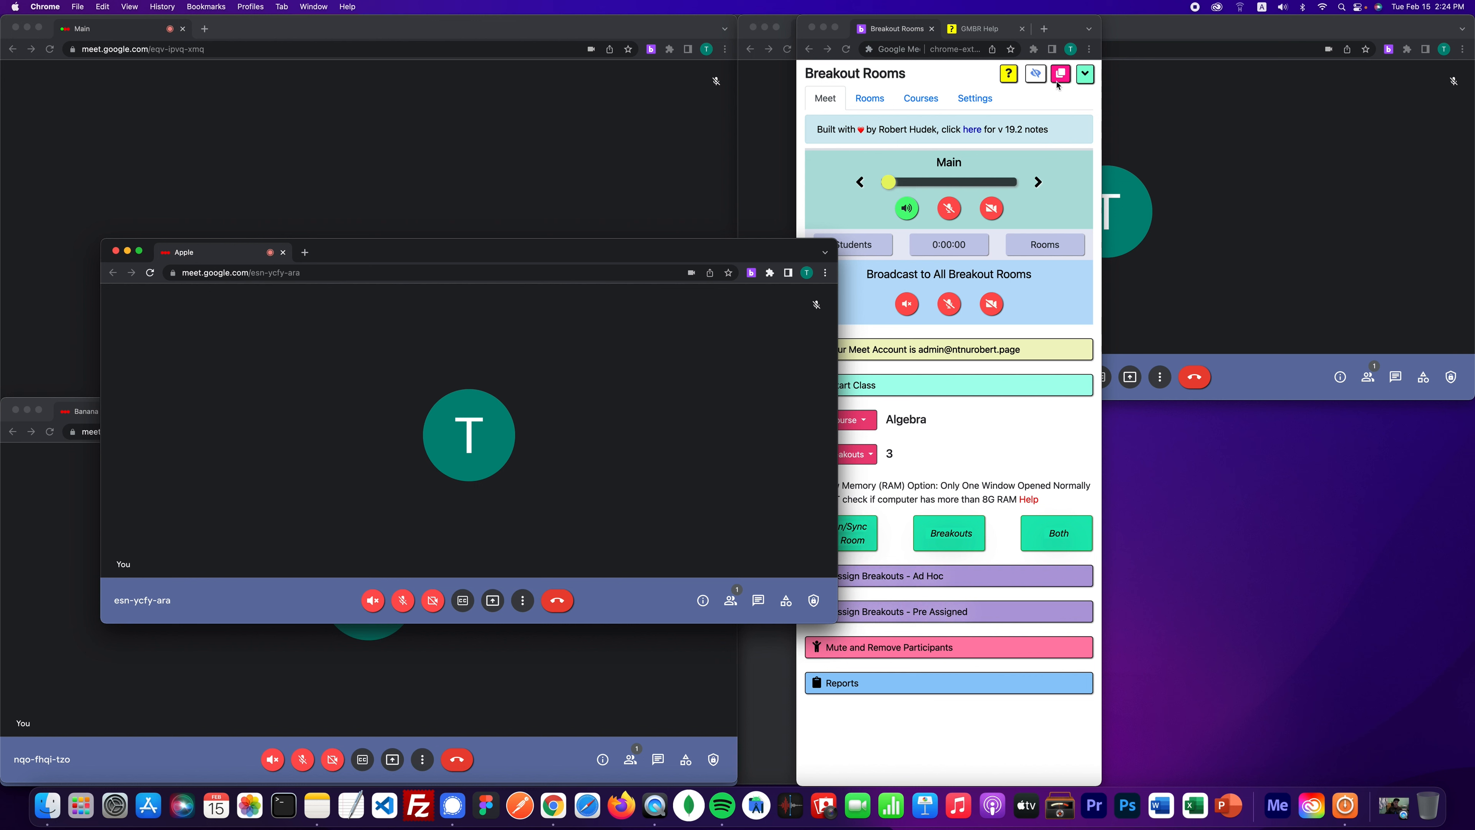
left_click(1066, 93)
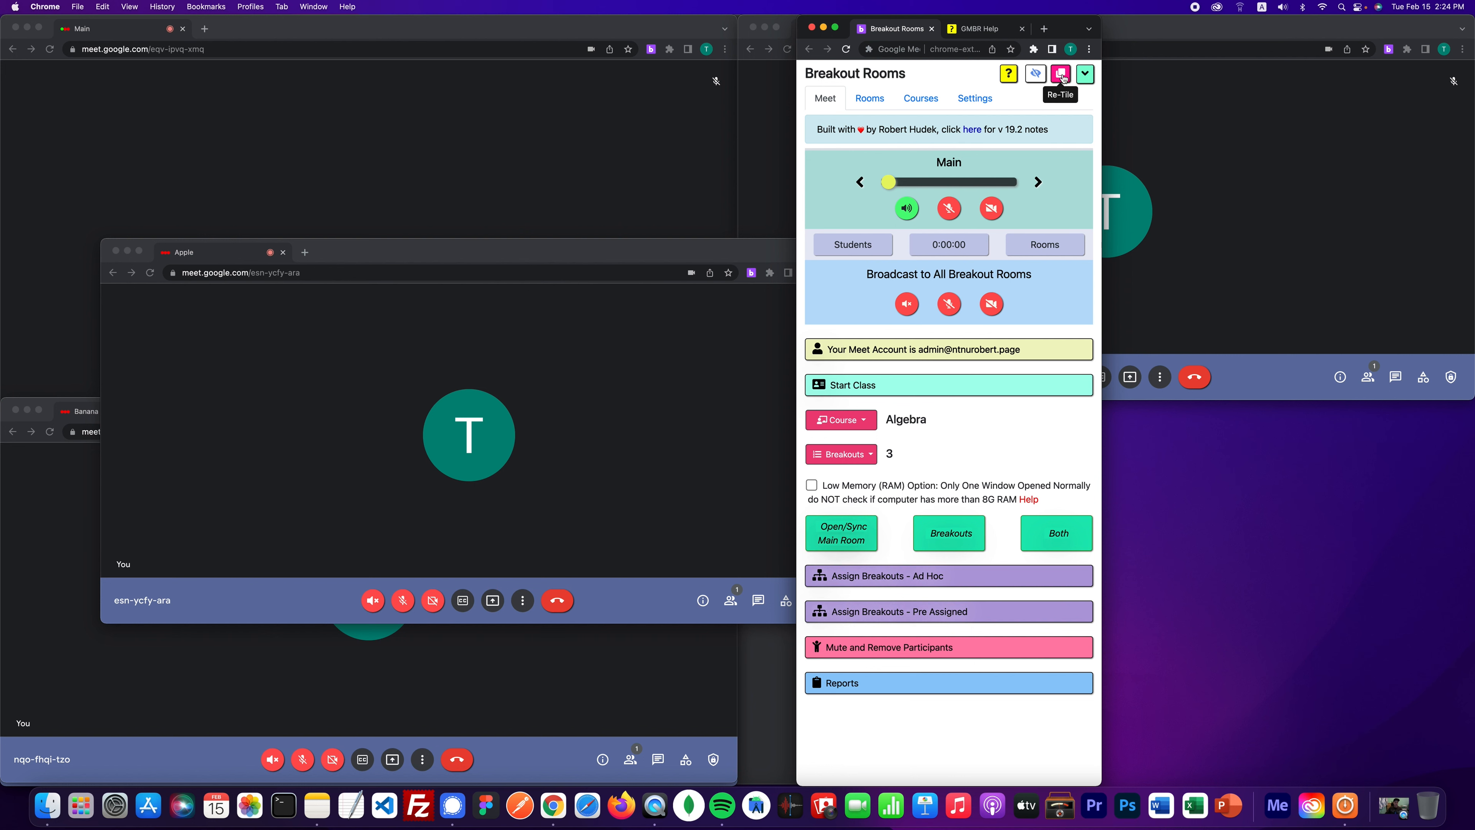
left_click(1062, 78)
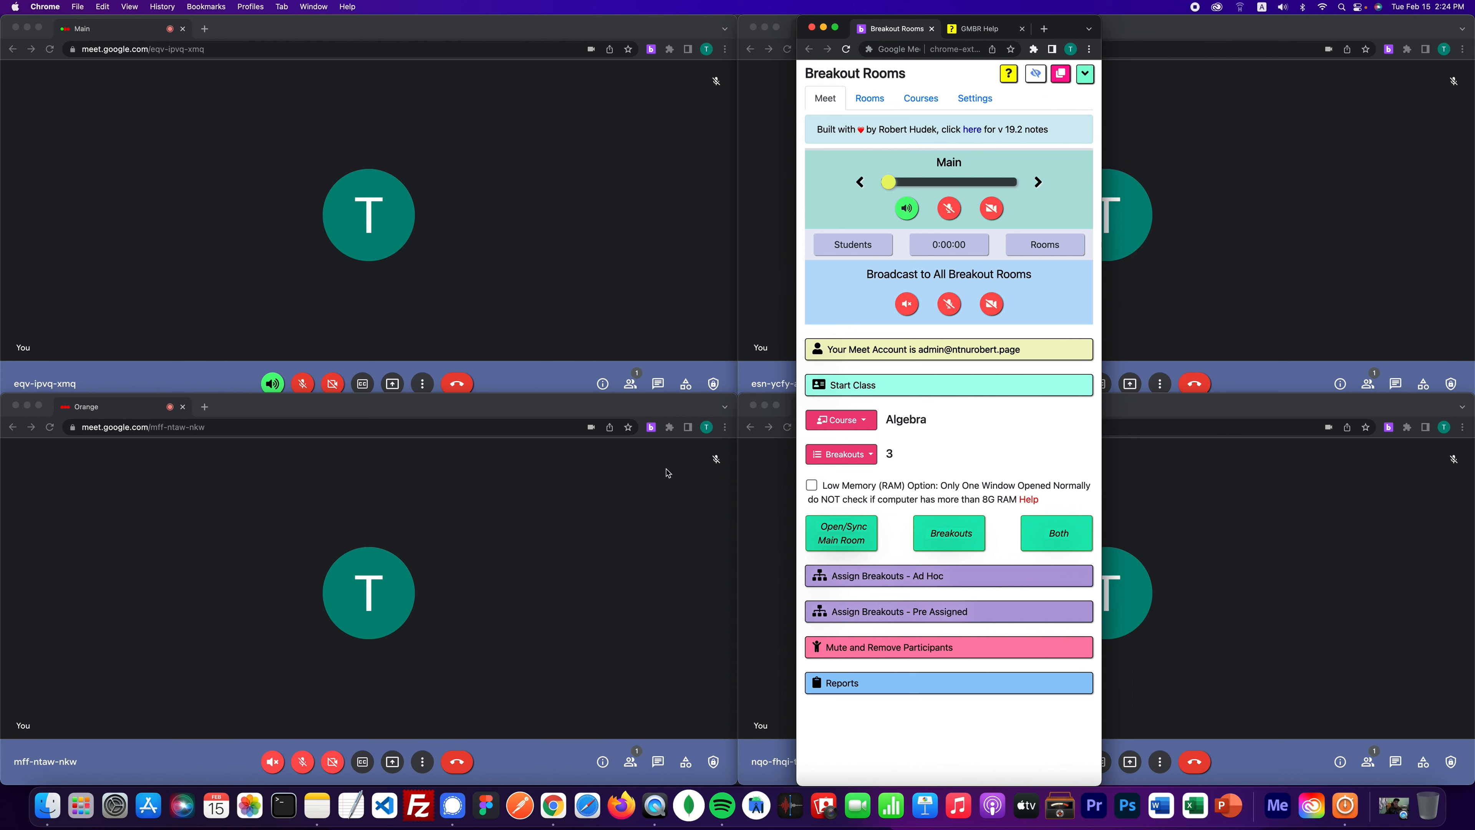
left_click(869, 99)
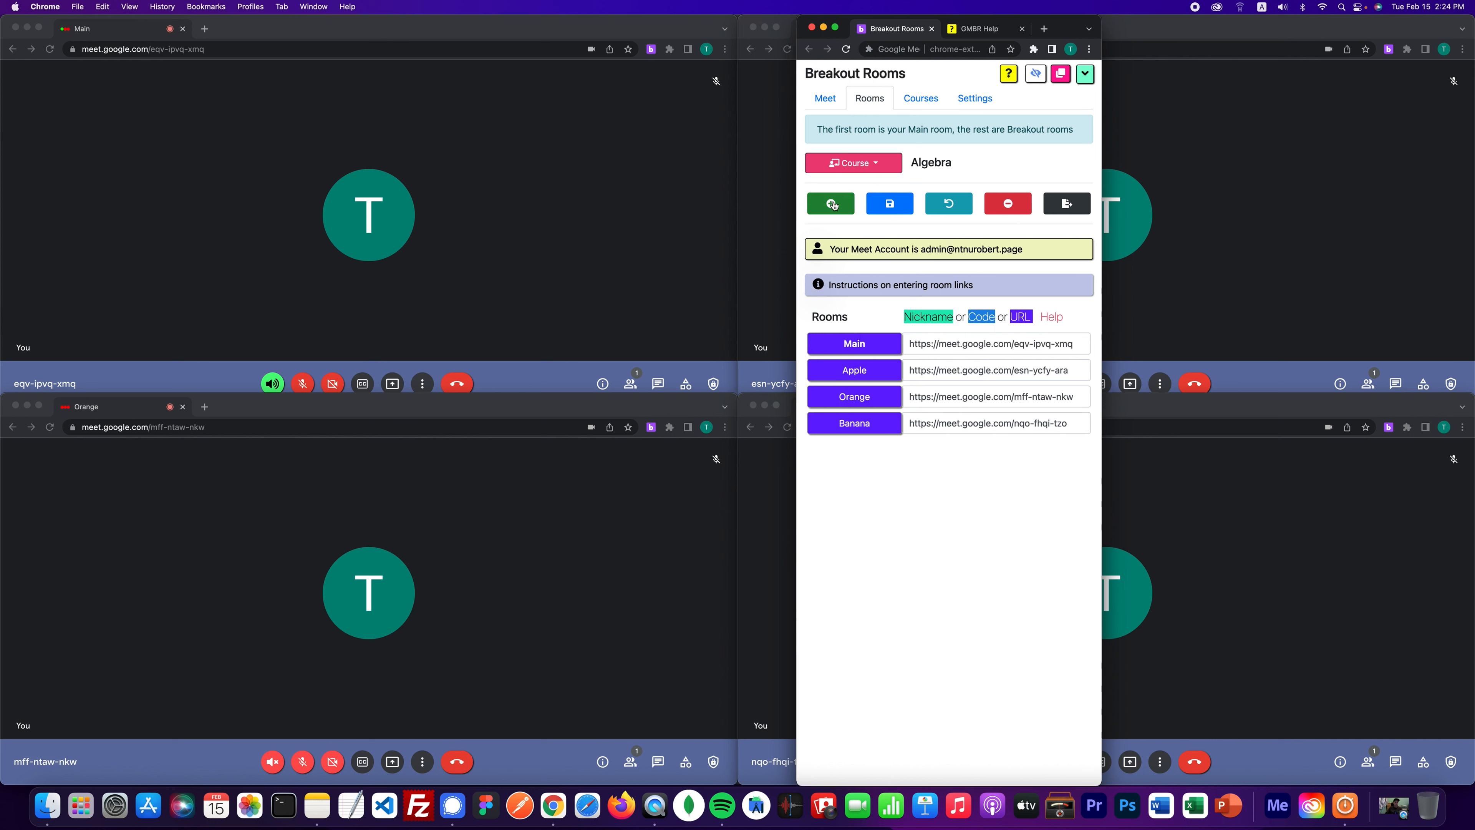
- Add two room rows named Blueberry and Strawberry and save them
left_click(832, 205)
left_click(832, 204)
left_click(873, 450)
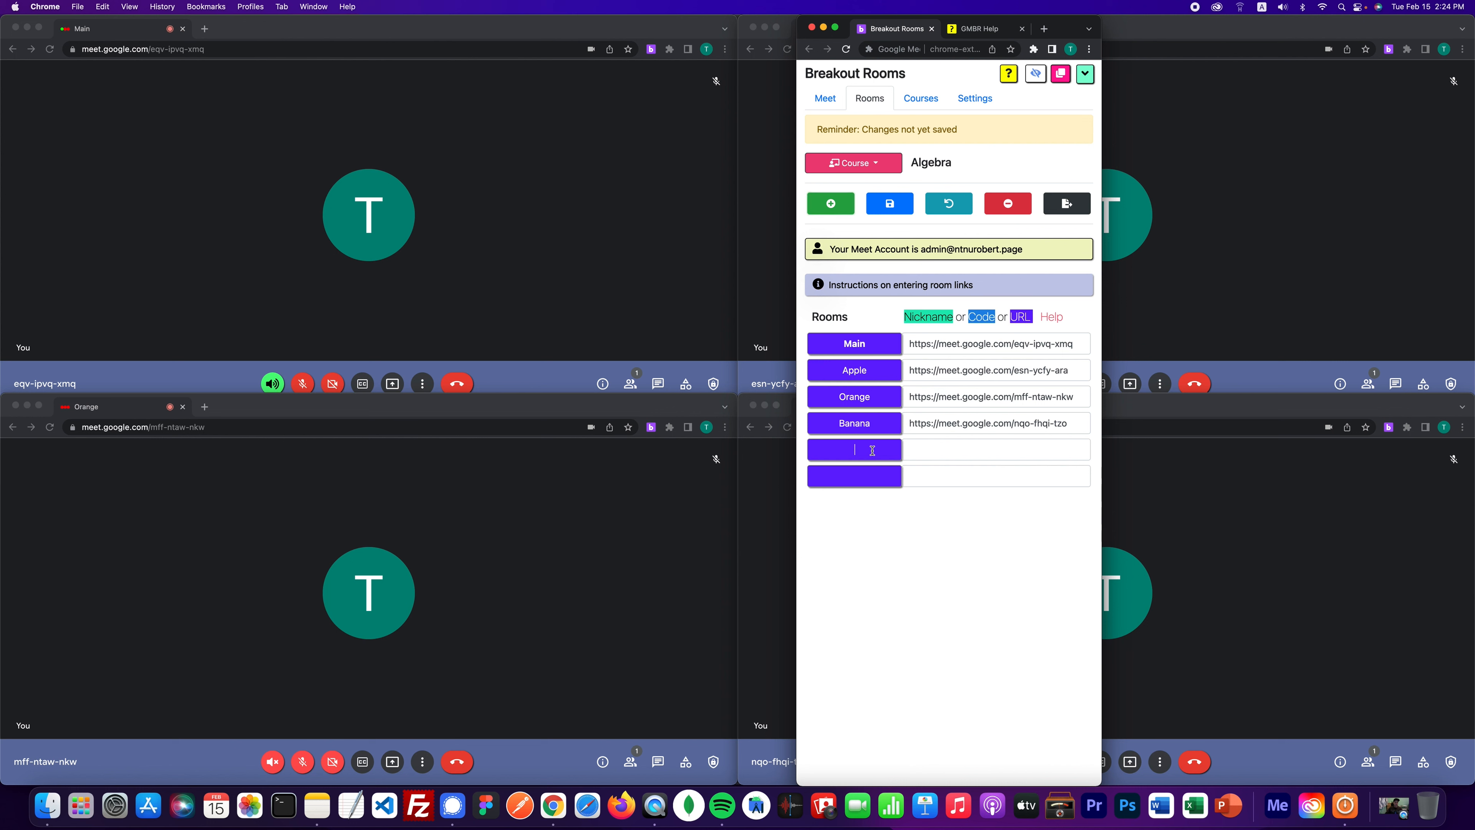
type("Blueb")
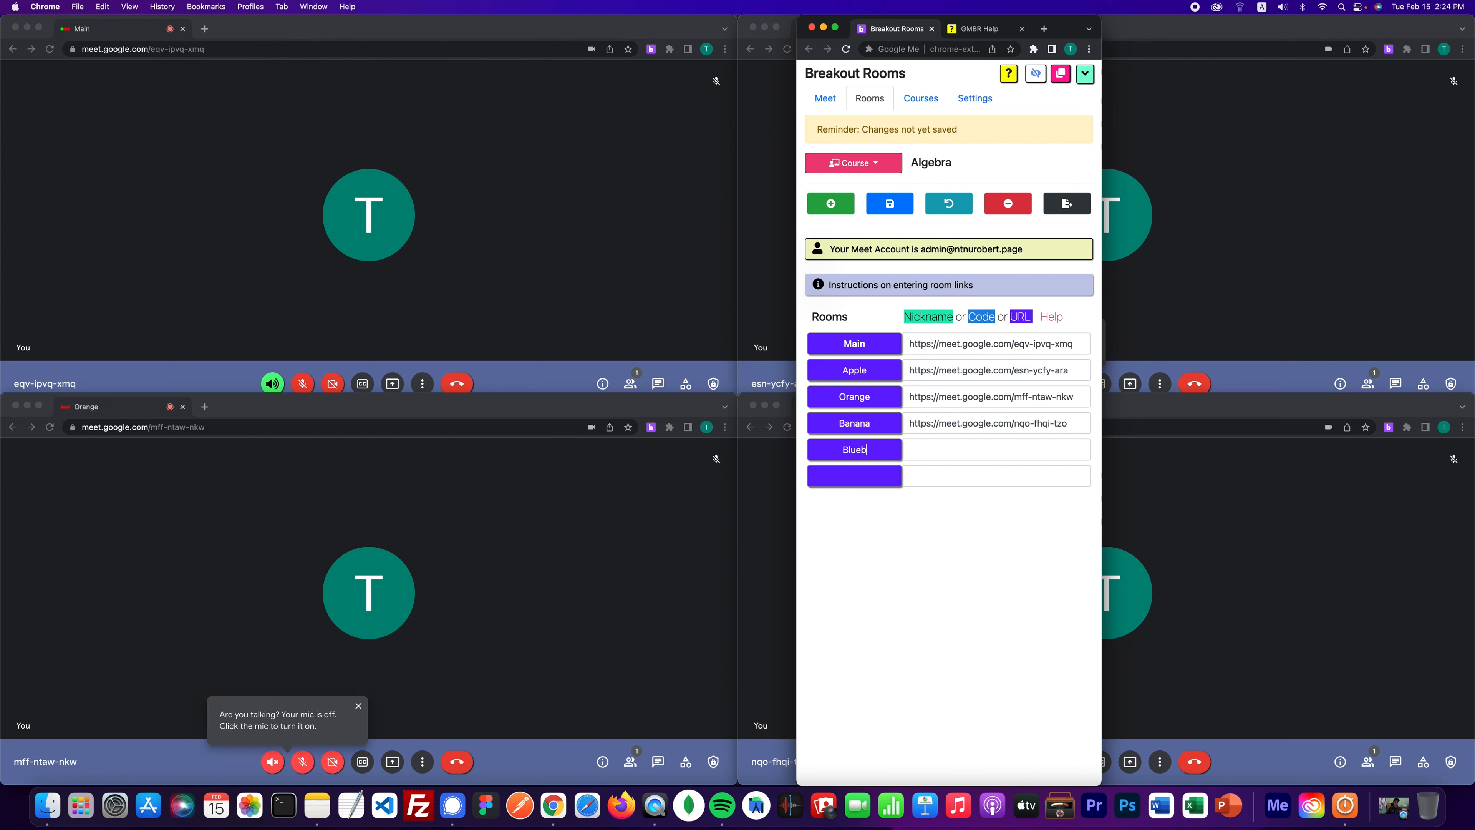
type("erry")
key("Tab")
key("Tab")
type("Strawberry")
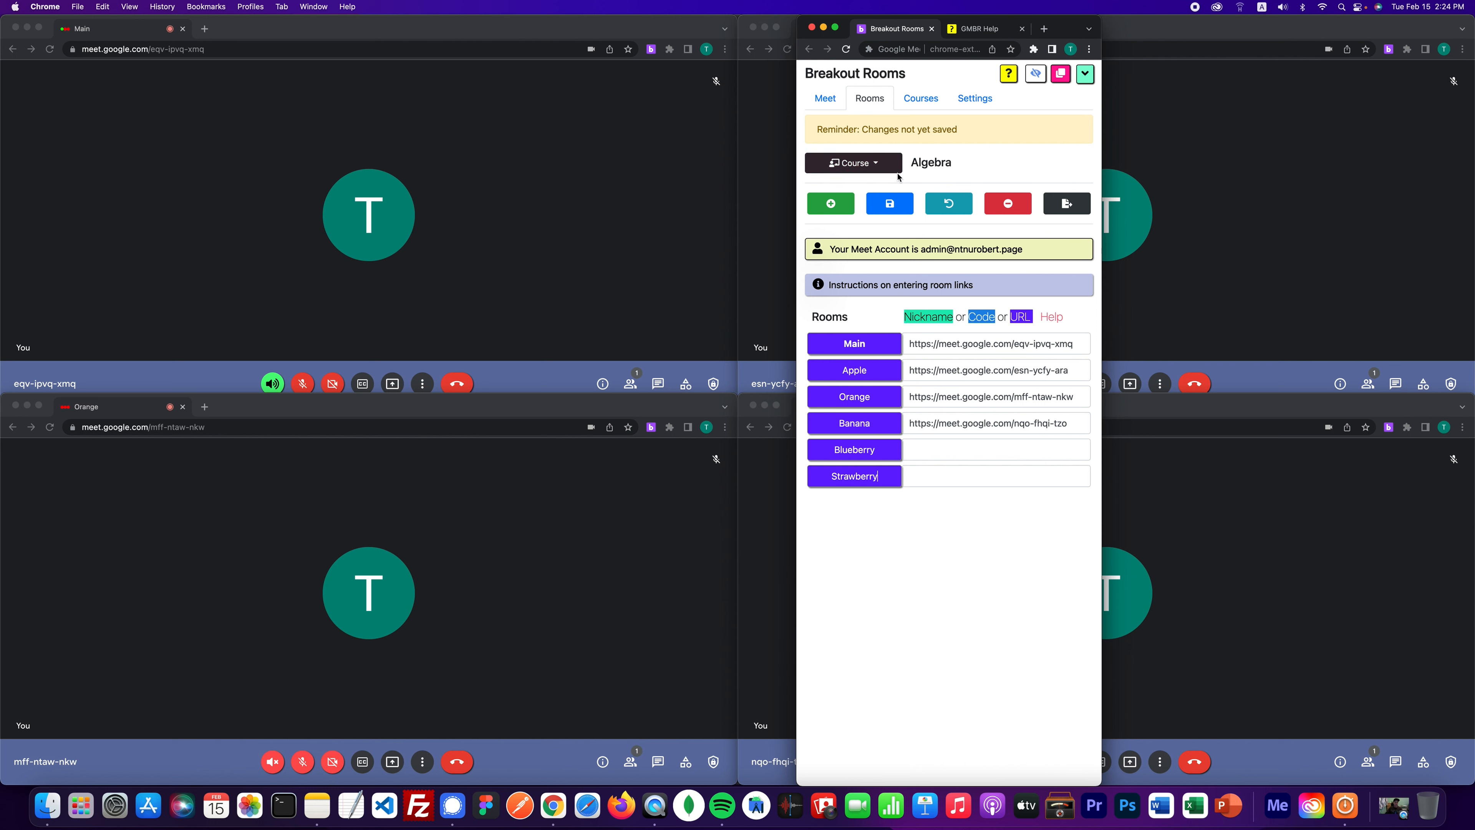
left_click(890, 203)
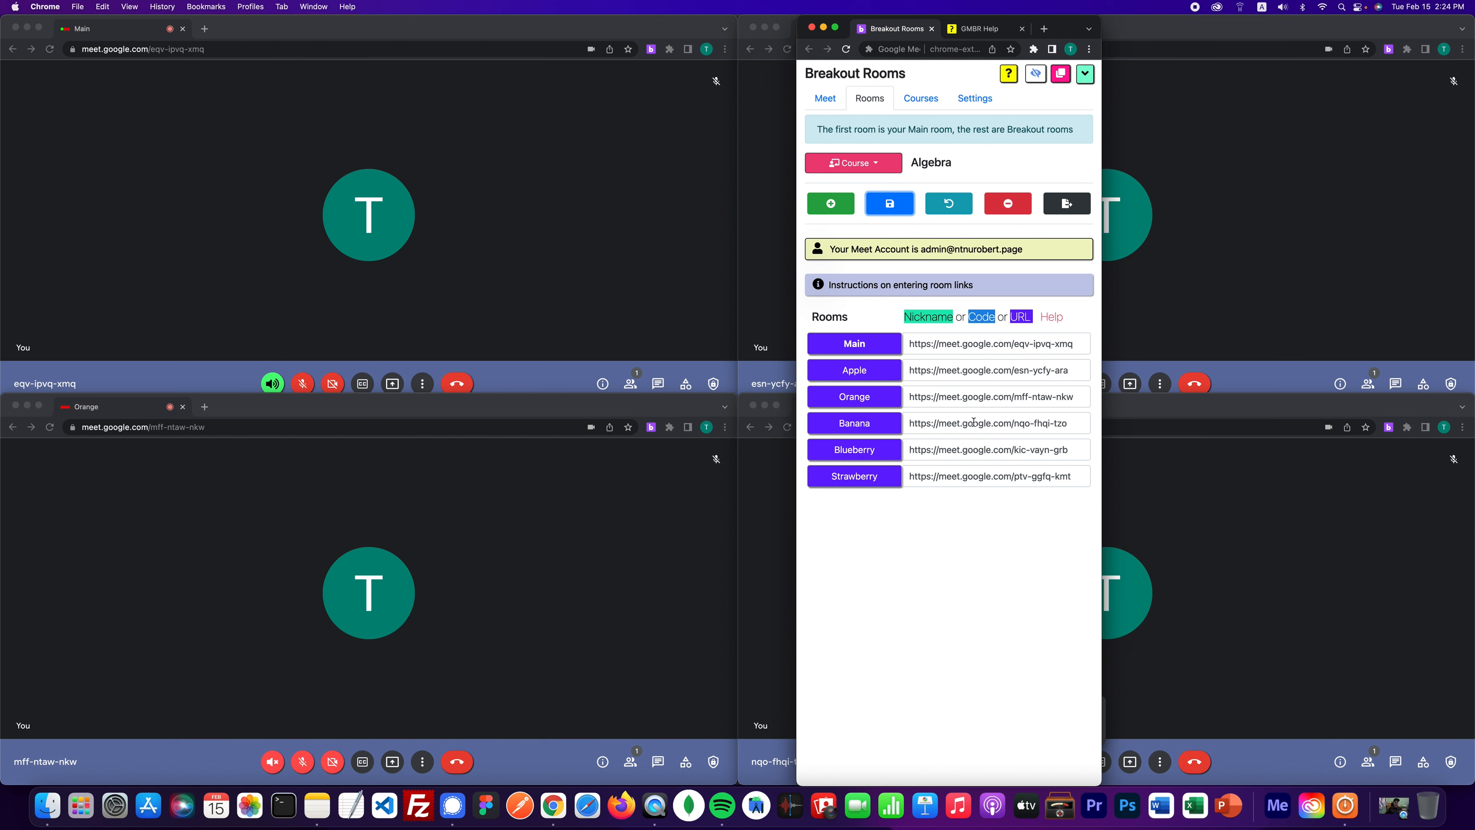
left_click_drag(974, 423, 974, 431)
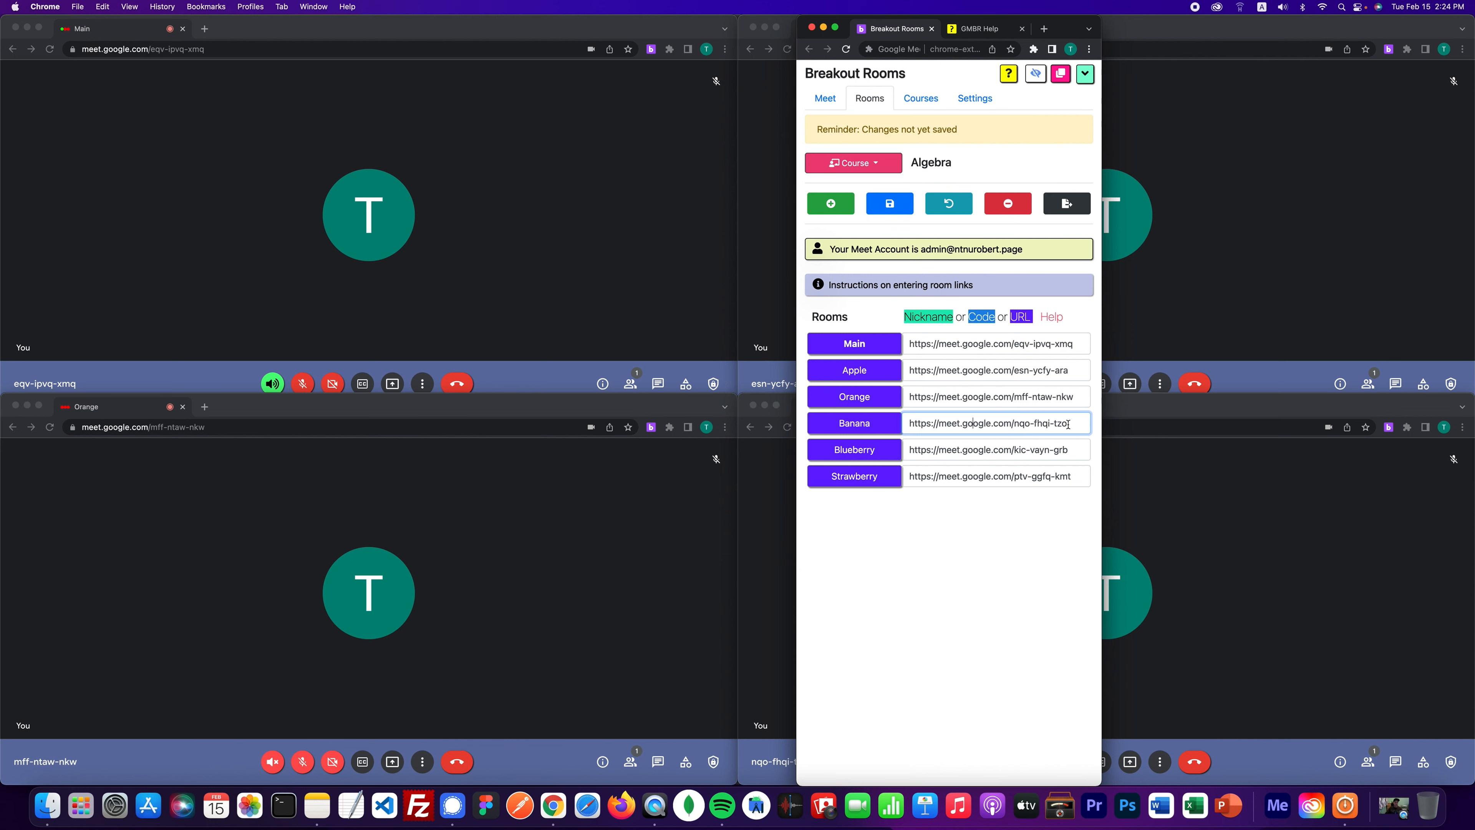
mouse_move(1070, 428)
left_mouse_down()
mouse_move(958, 424)
mouse_move(1051, 427)
mouse_move(1055, 453)
mouse_move(1065, 417)
left_mouse_up()
left_click_drag(974, 427, 968, 483)
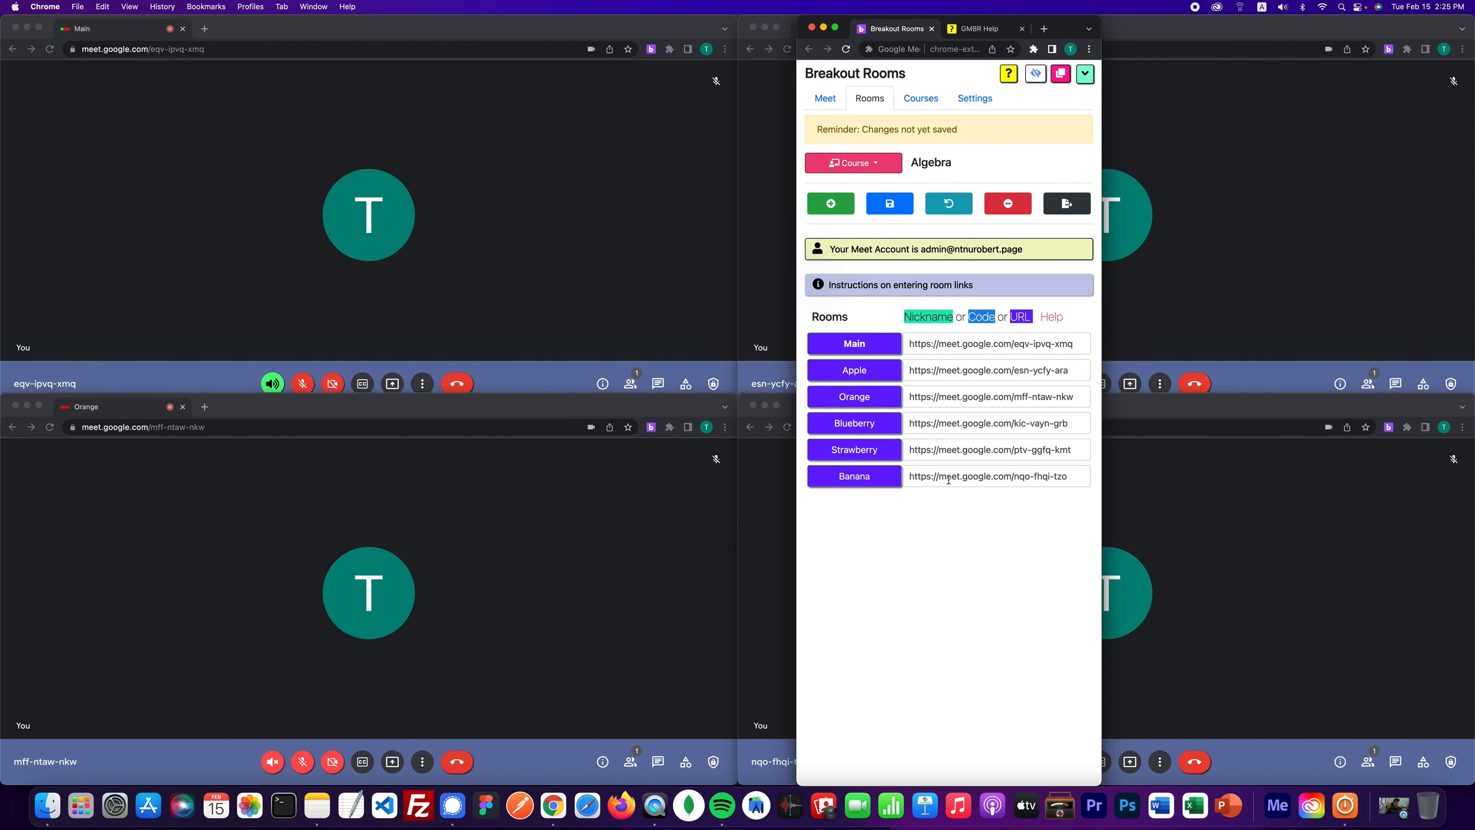
left_click_drag(948, 480, 951, 410)
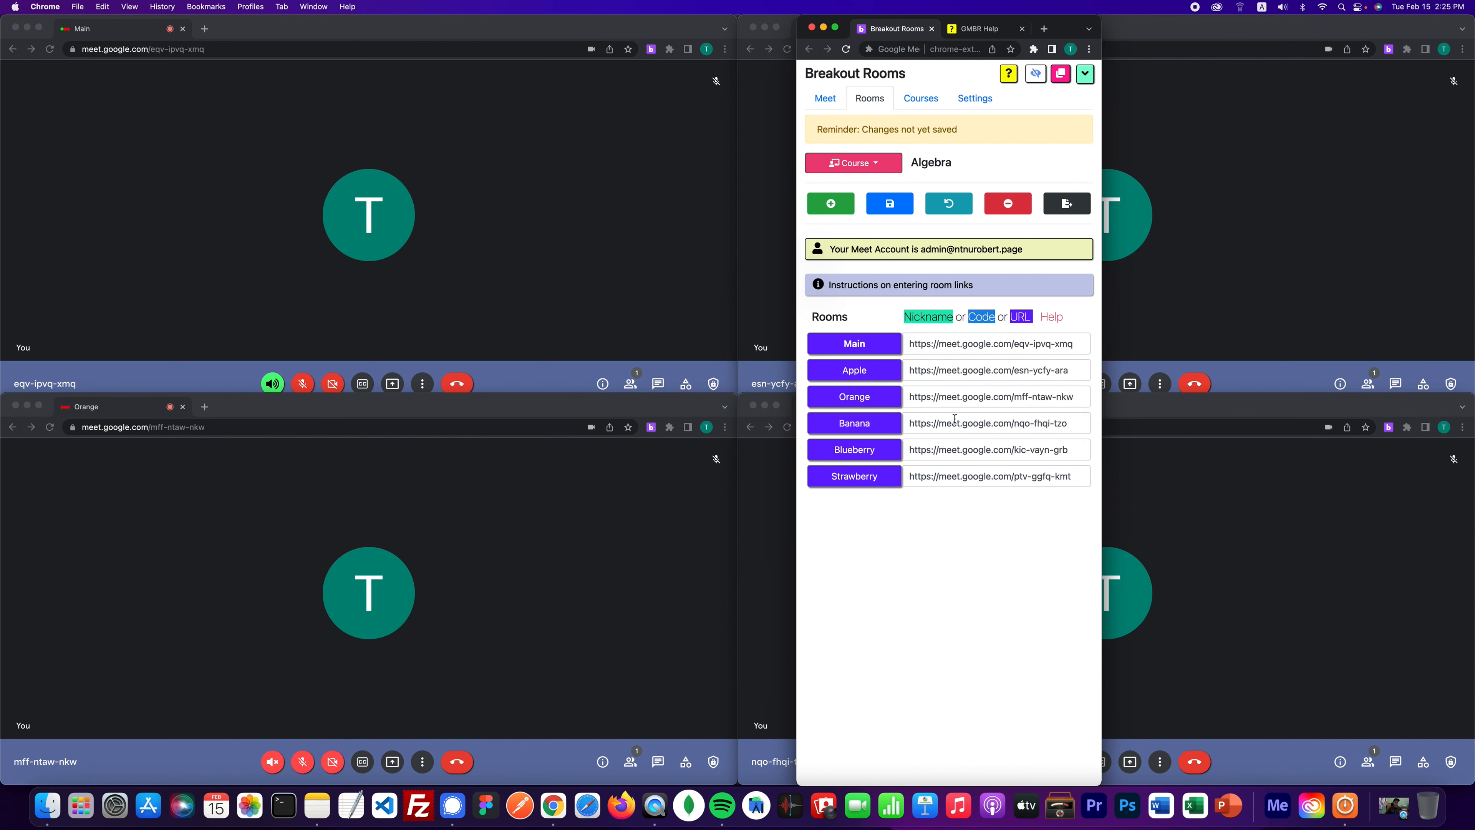
triple_click(995, 423)
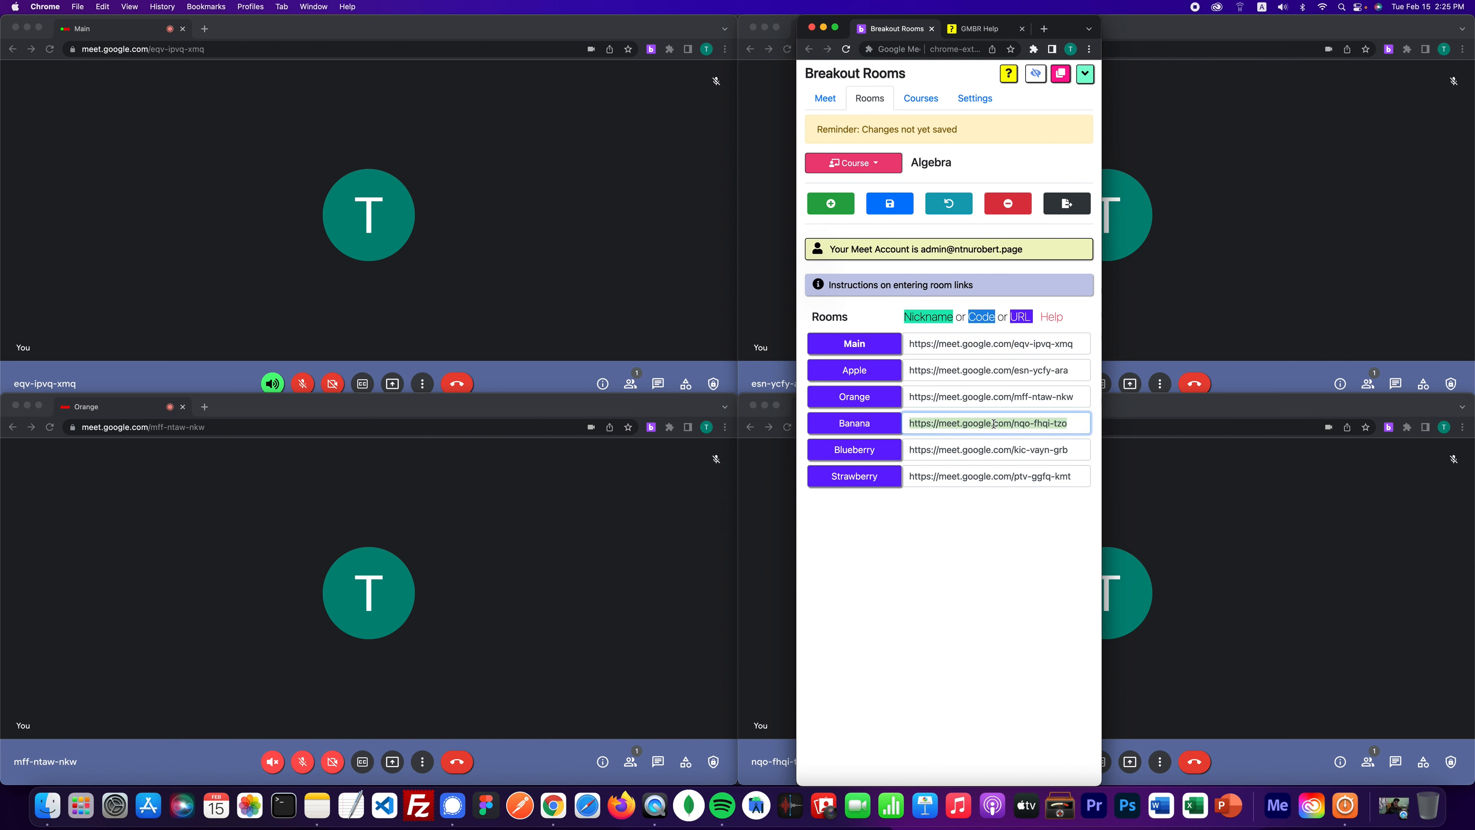
key("BackSpace")
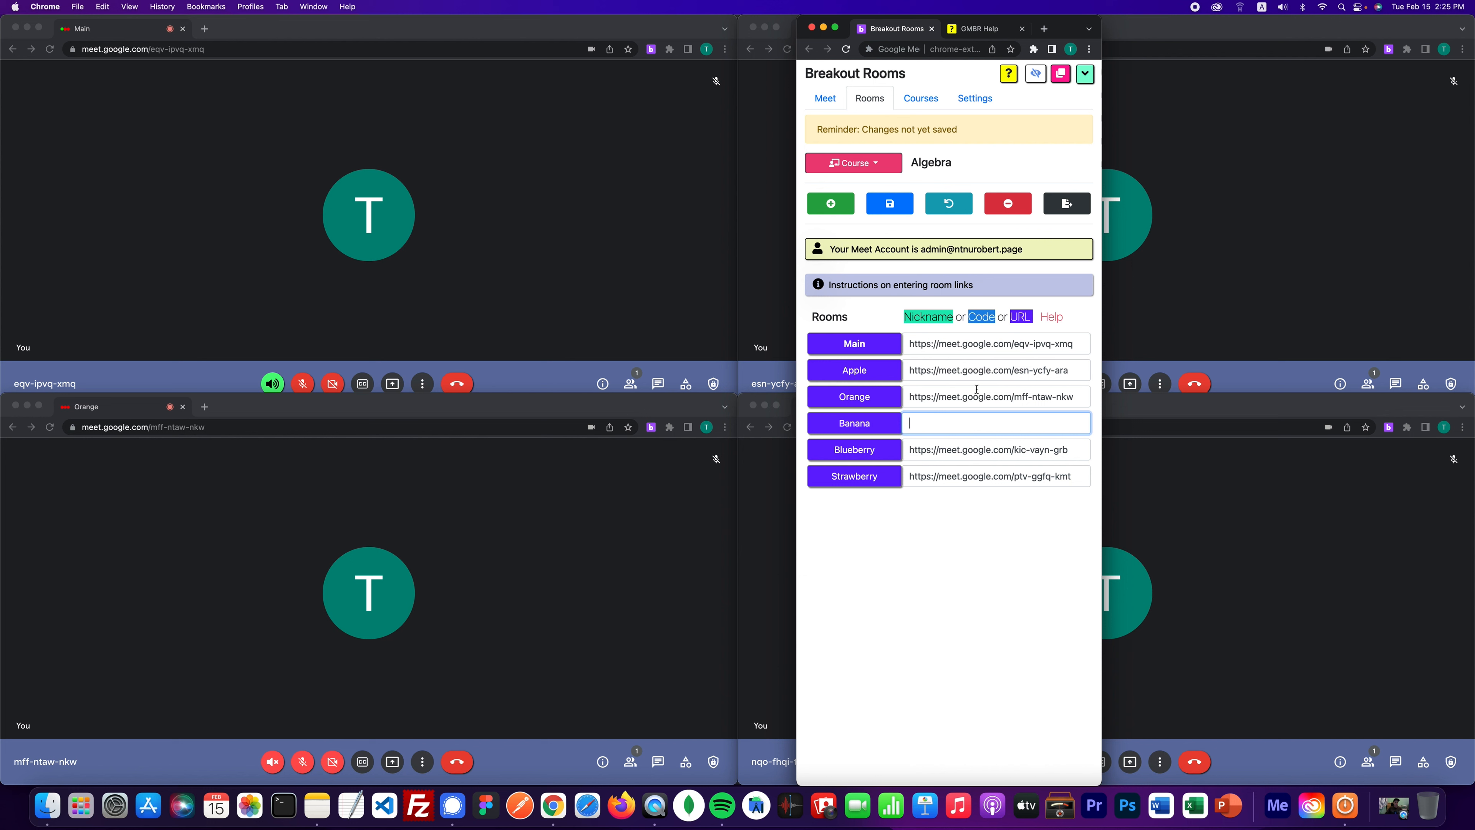
key("super+z")
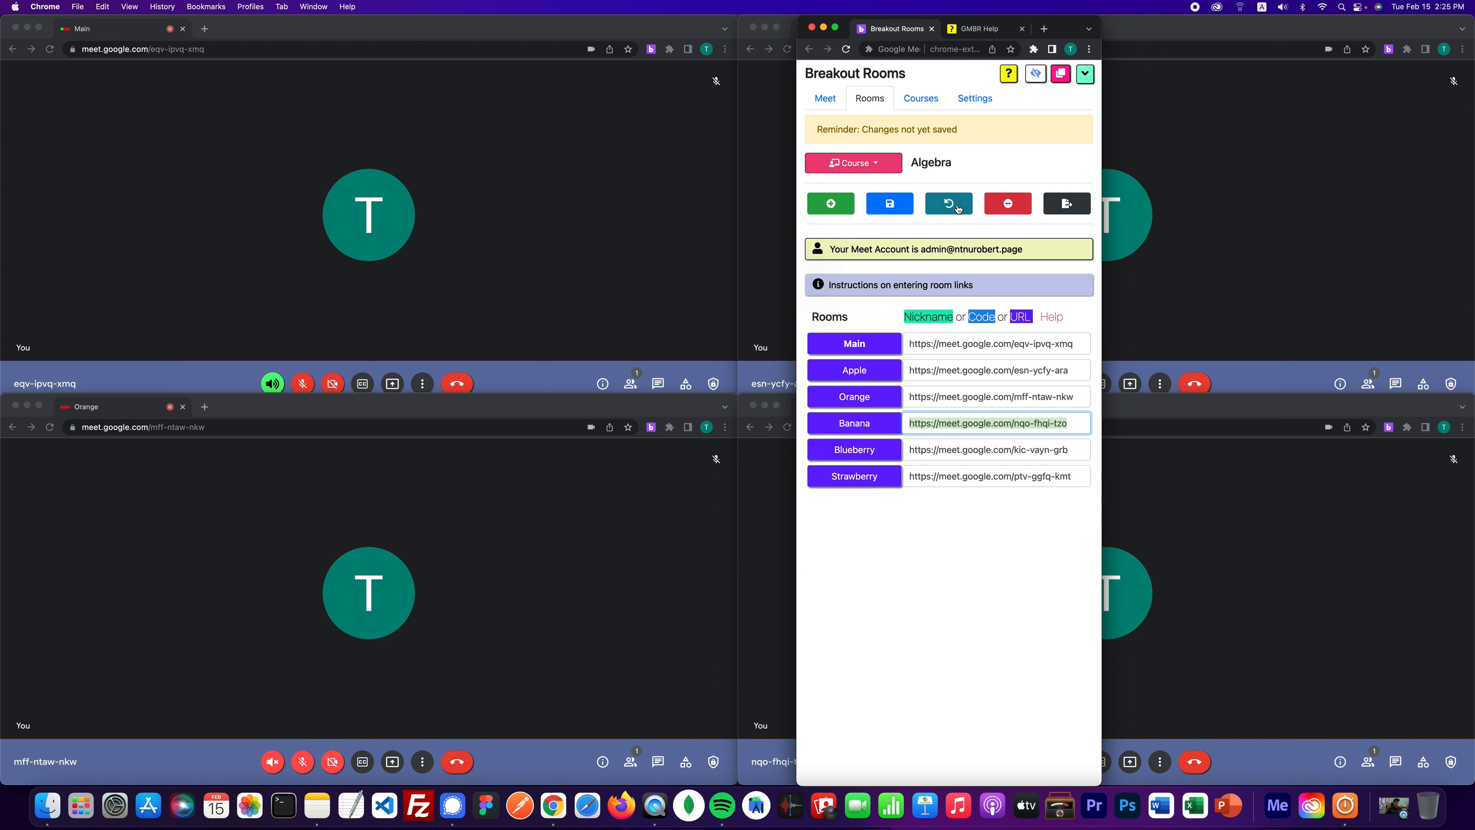
left_click(897, 205)
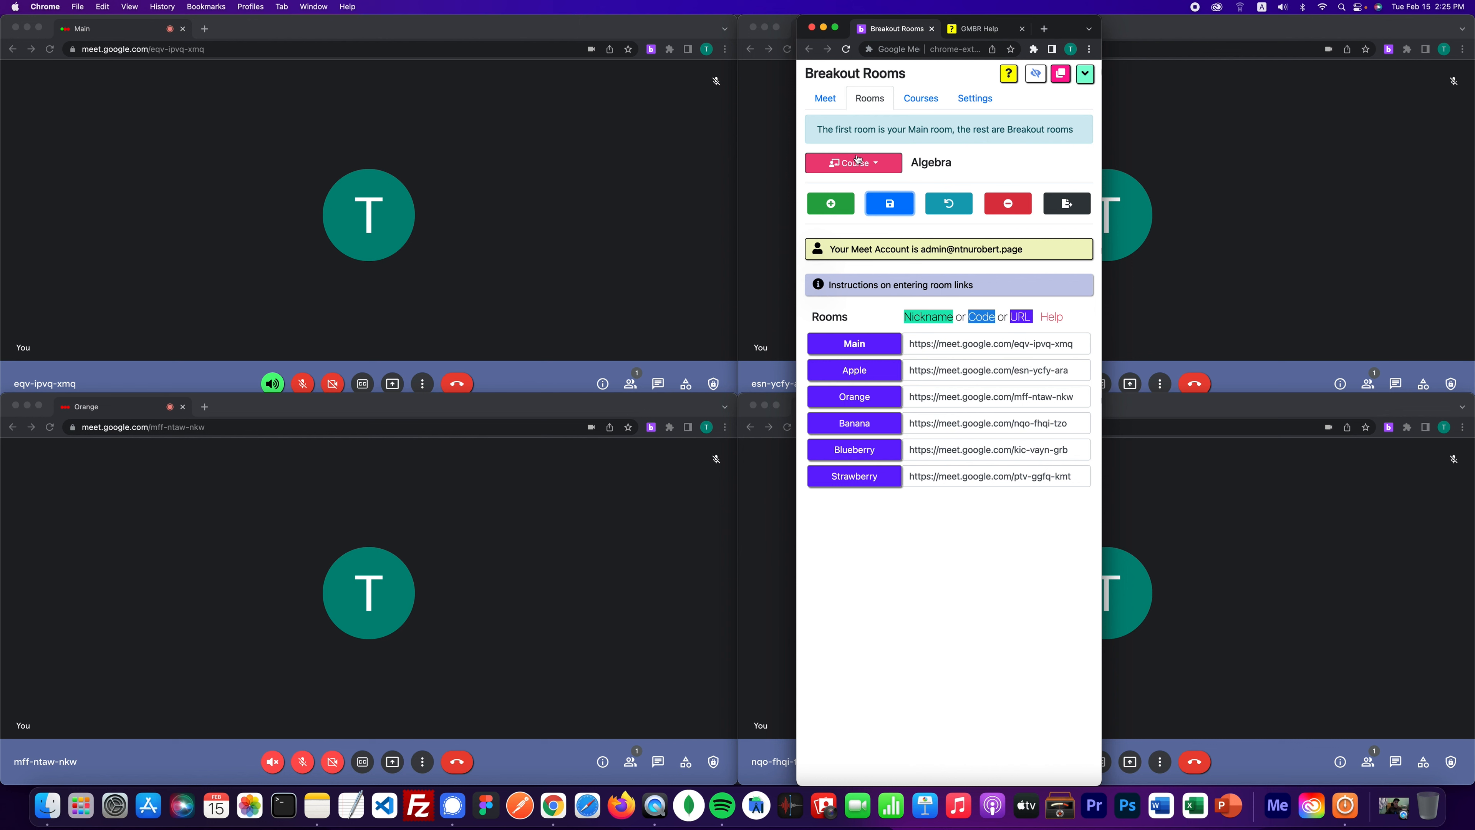
- Set the Breakouts count to 4 on the Meet panel
left_click(830, 98)
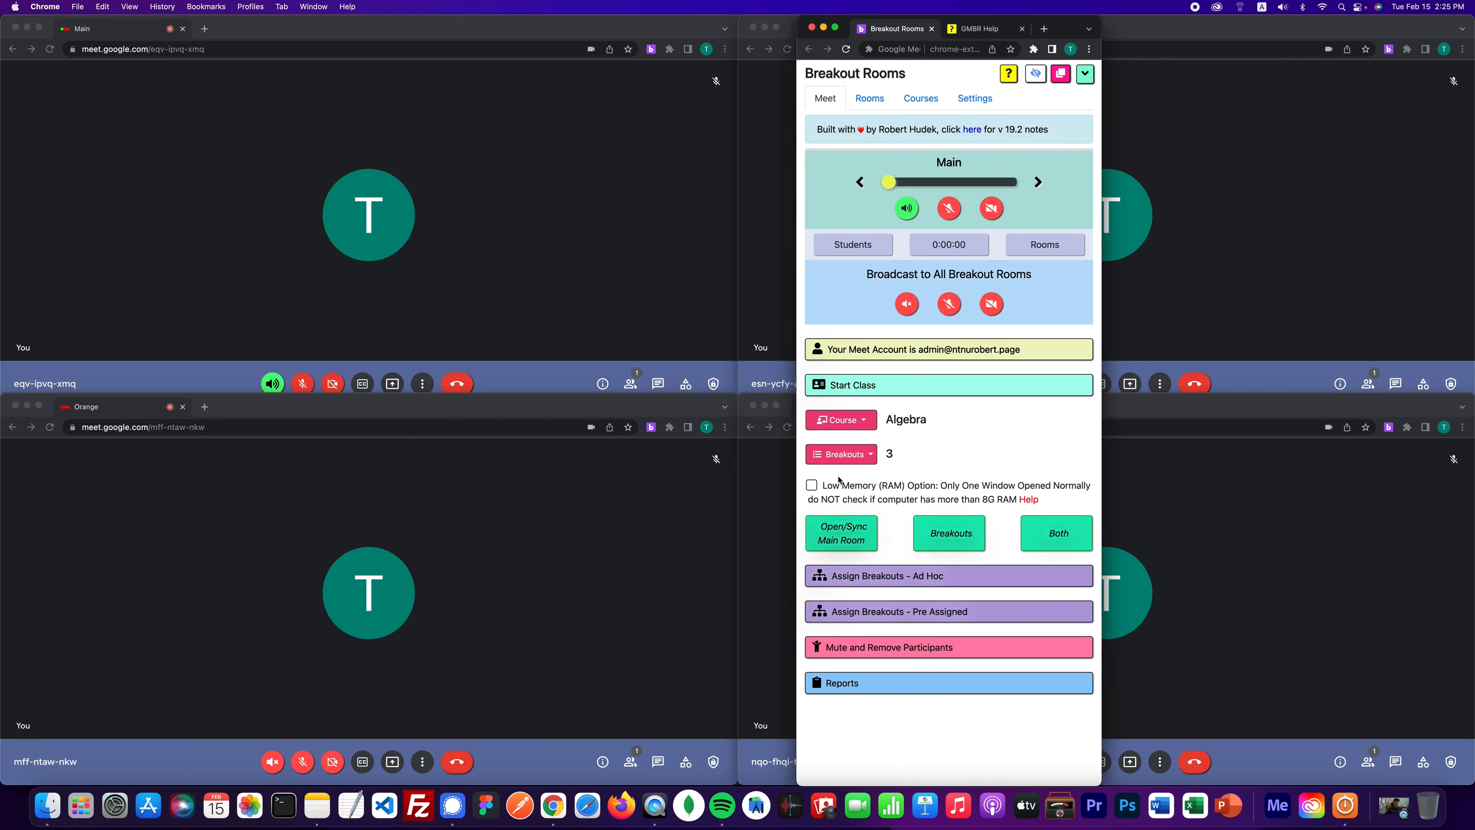
left_click(852, 454)
left_click(853, 458)
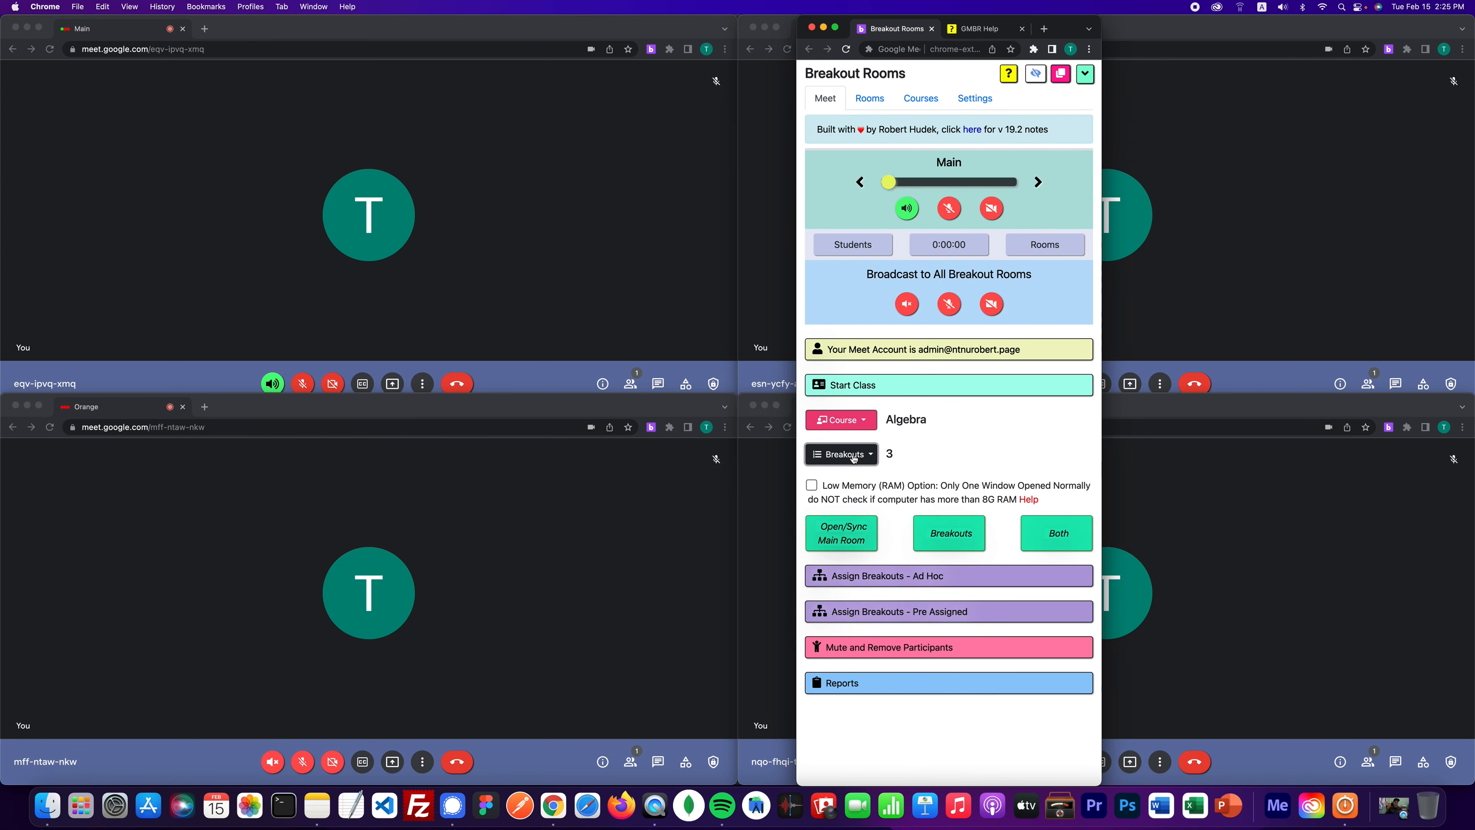
left_click(853, 458)
left_click(841, 534)
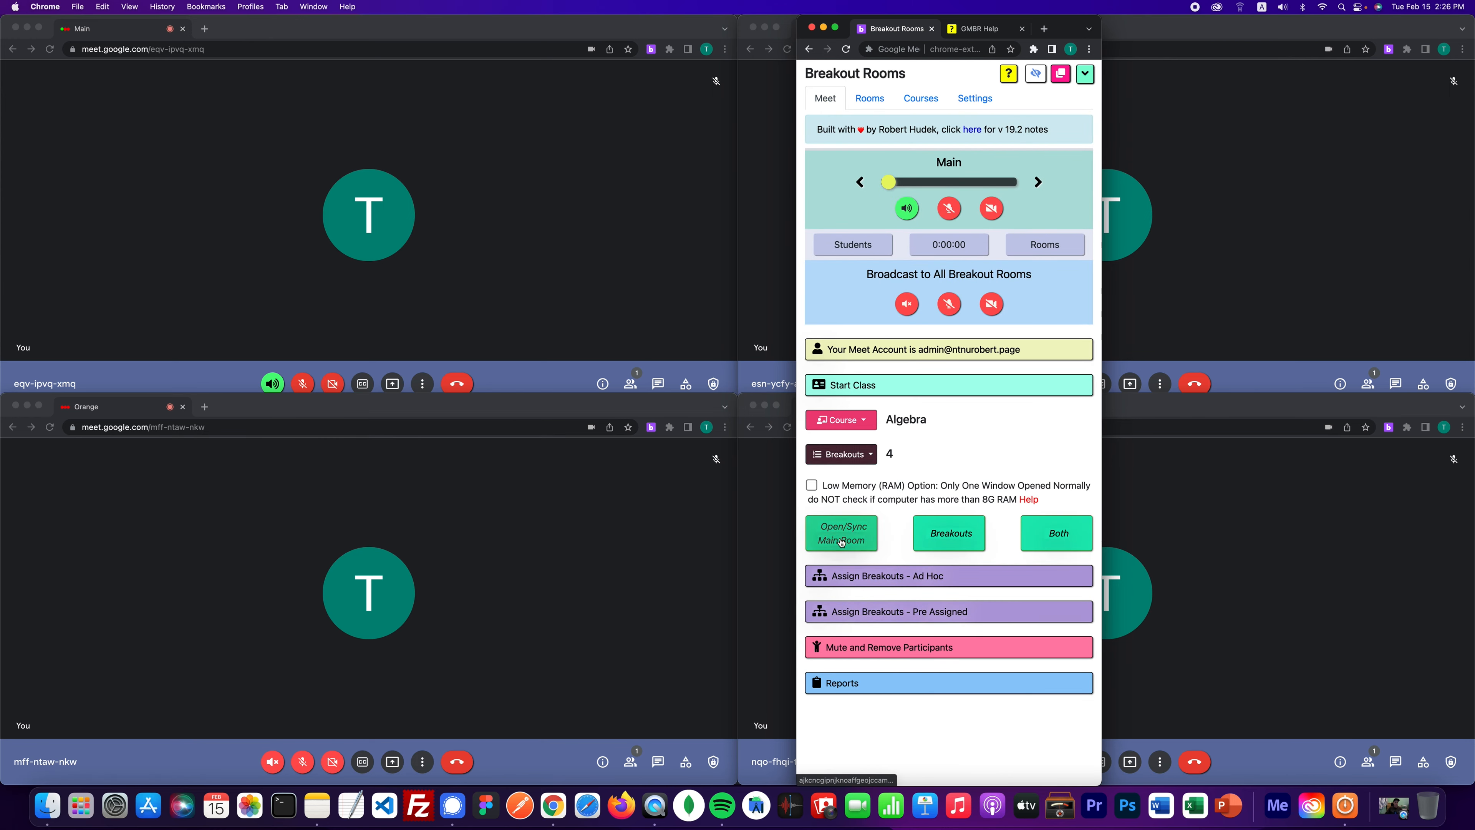
- After checking the room list, open the main room and all four breakout calls, including Blueberry
left_click(869, 98)
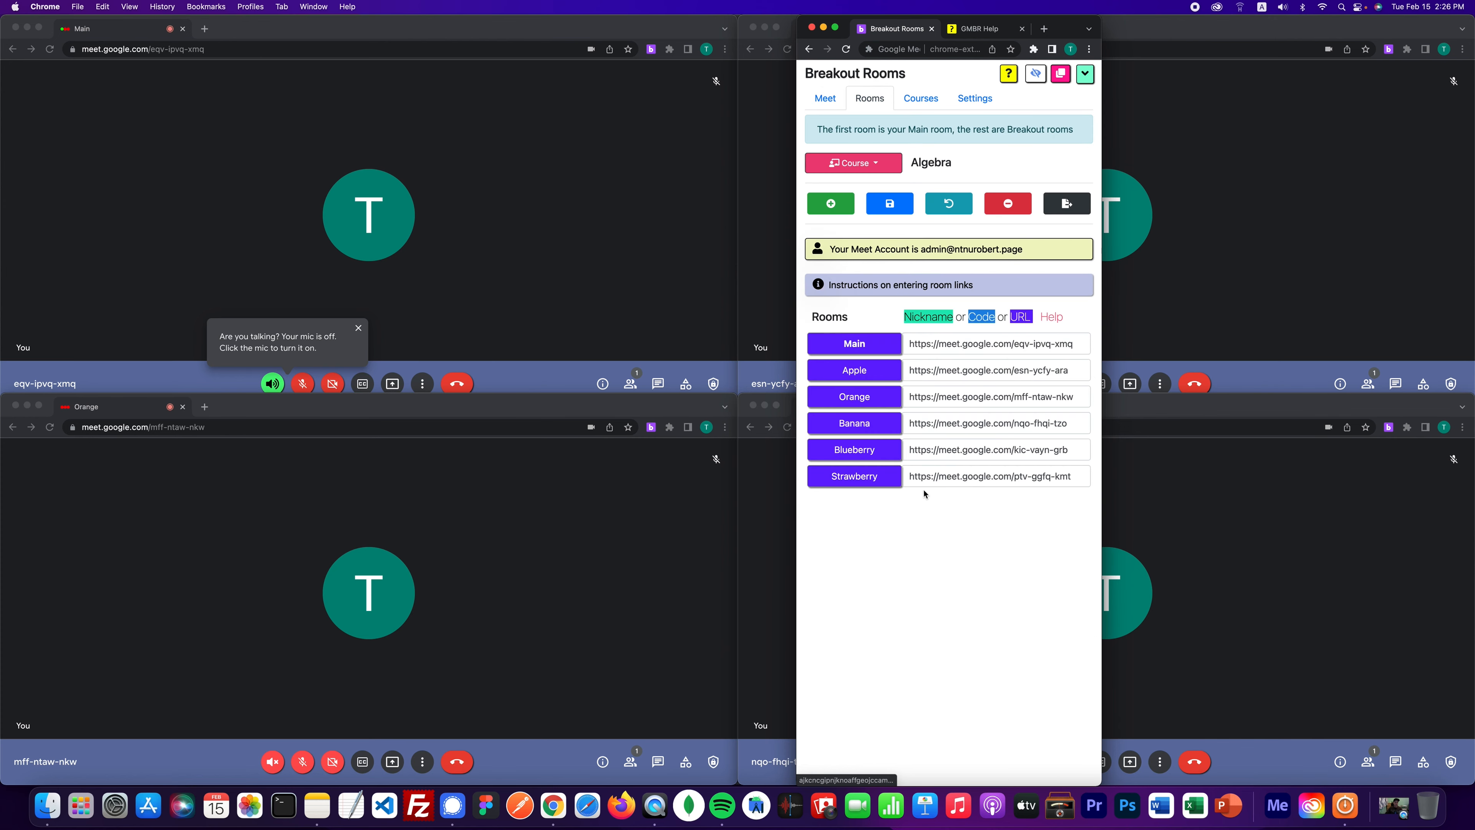
left_click(825, 98)
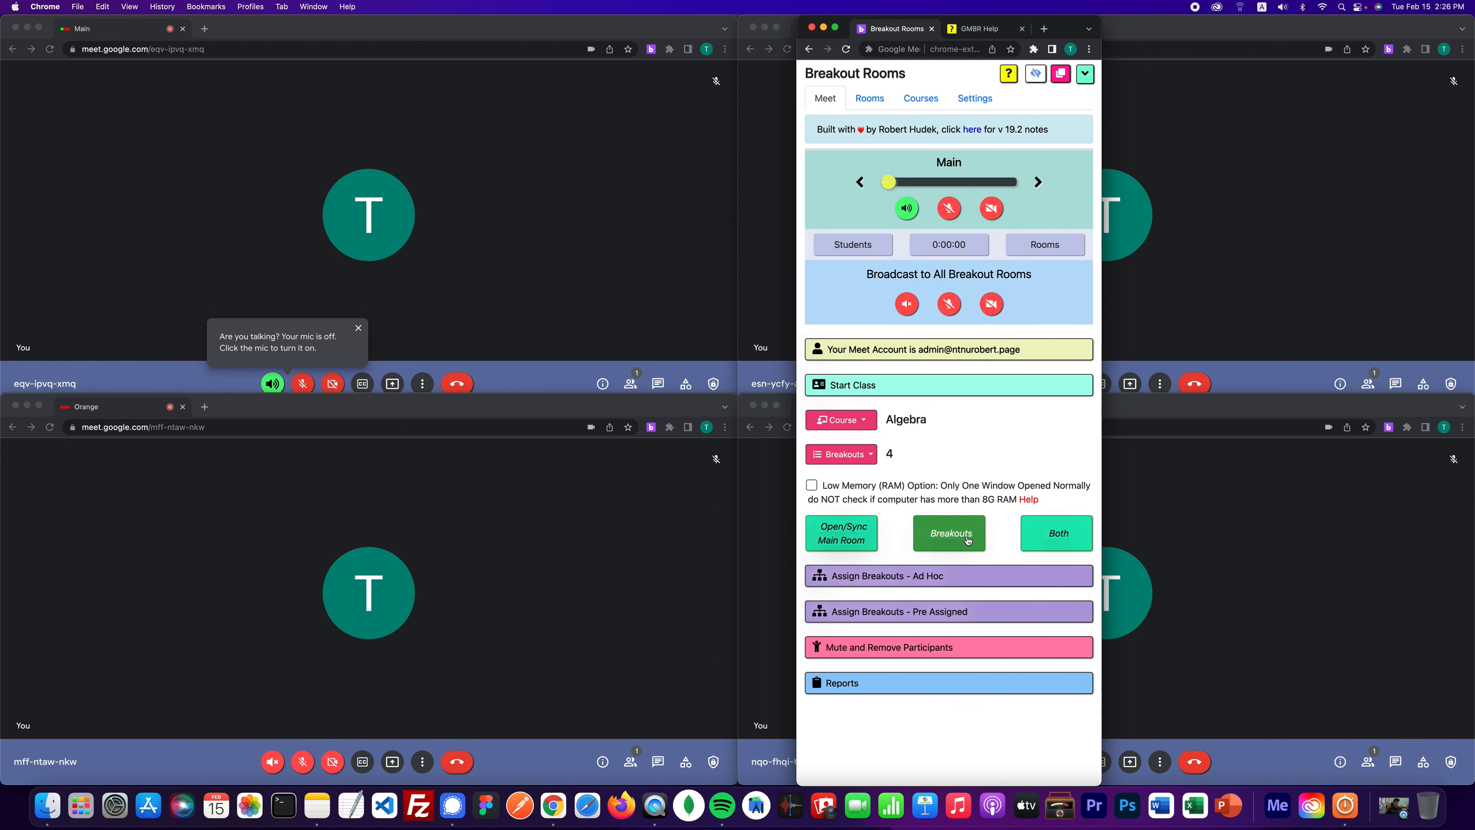
left_click(1059, 538)
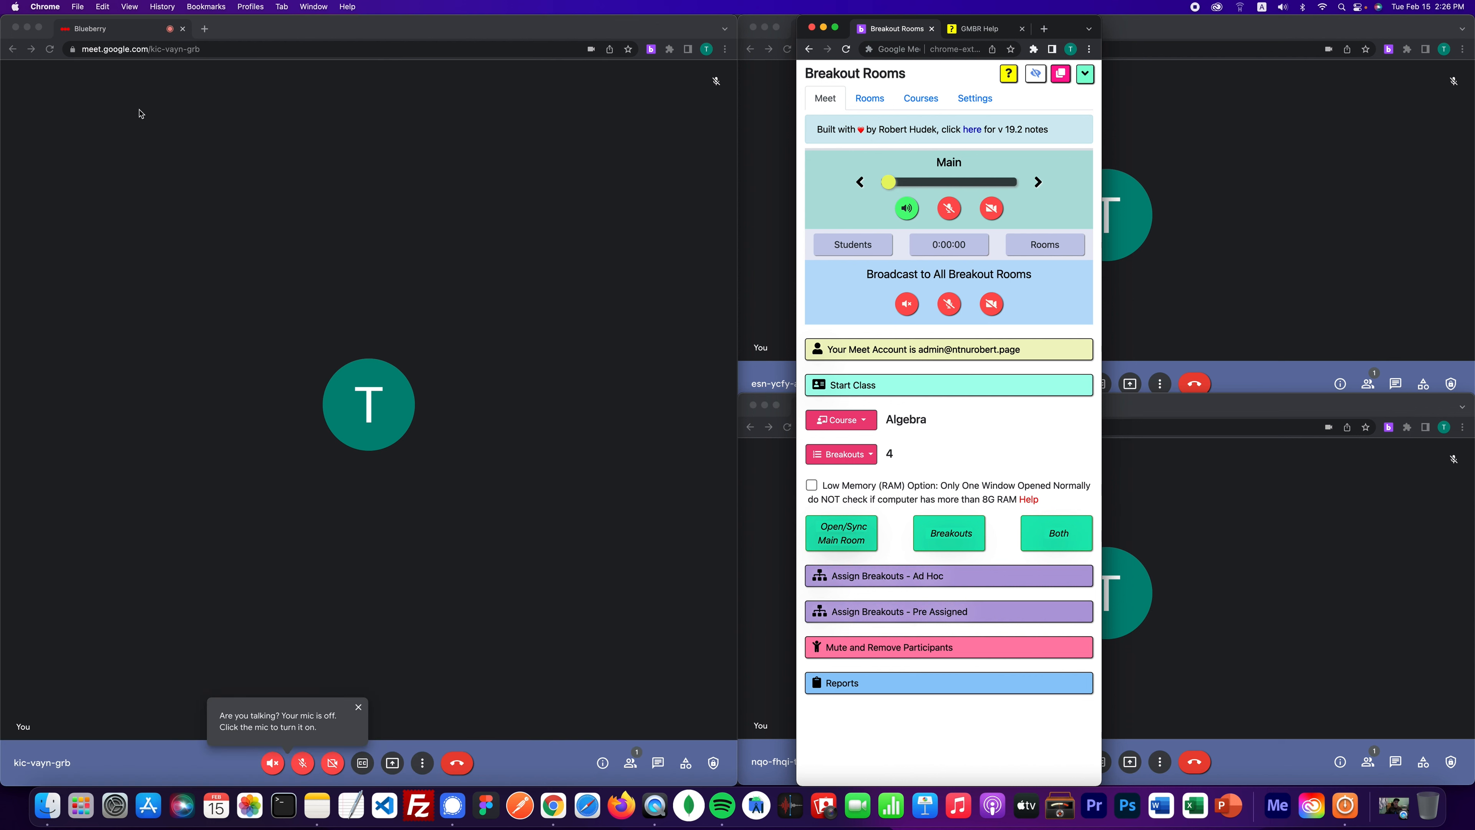
- Re-tile all five calls and shrink the panel to Main and Broadcast controls below the Orange window
left_click(1063, 82)
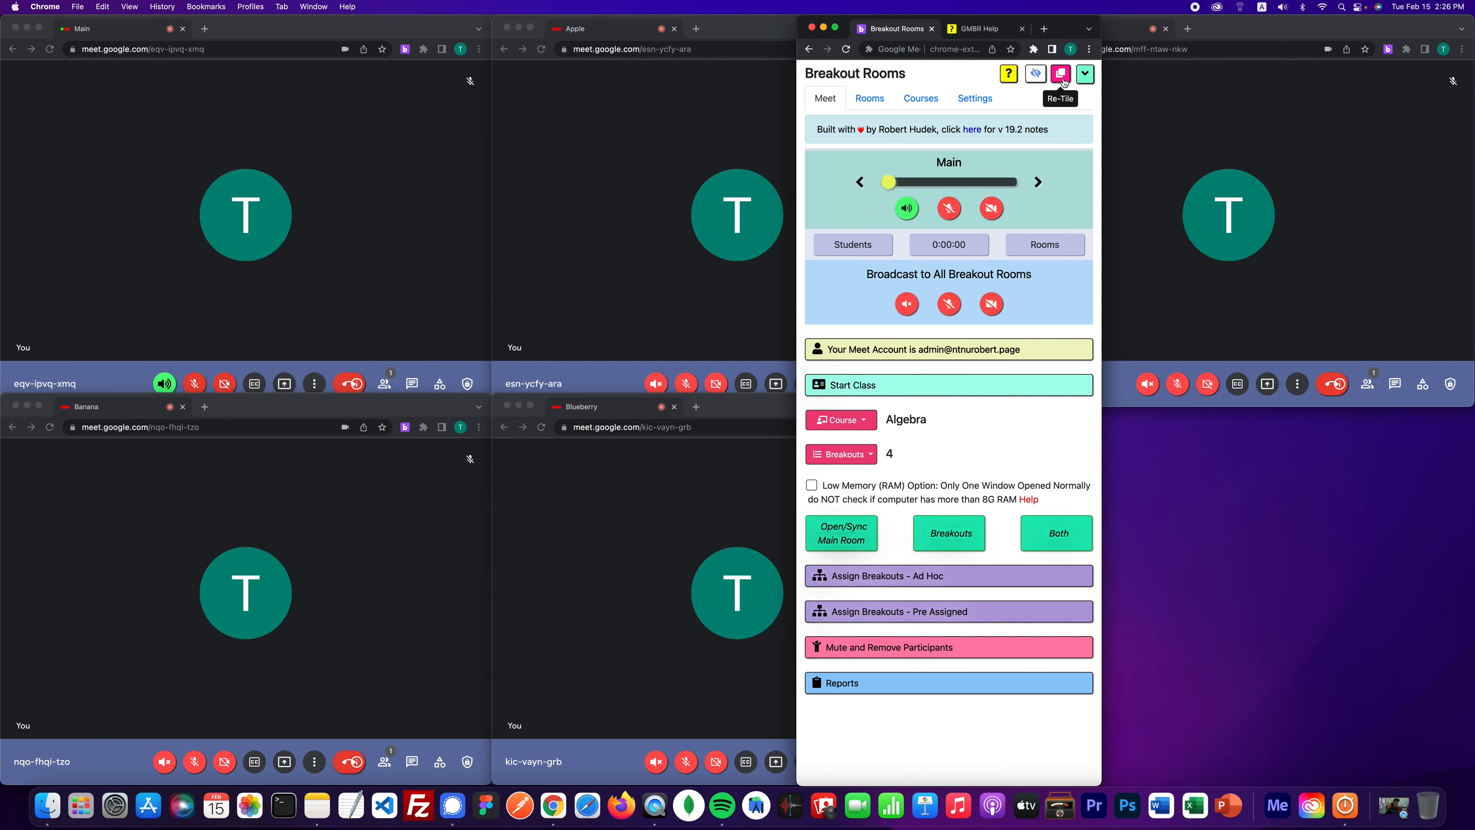
left_click_drag(1067, 33, 980, 5)
left_click(851, 384)
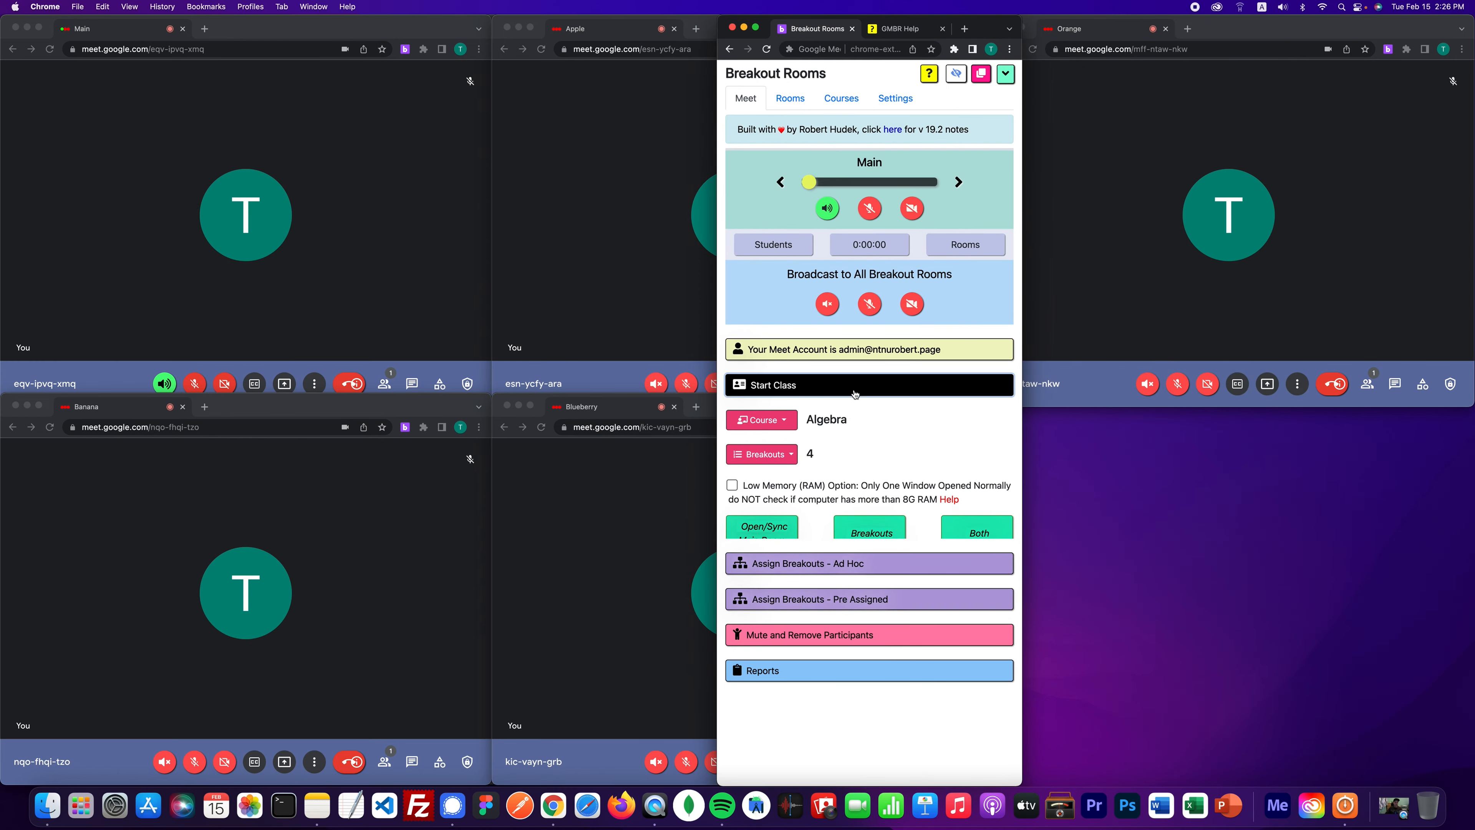
left_click(1007, 75)
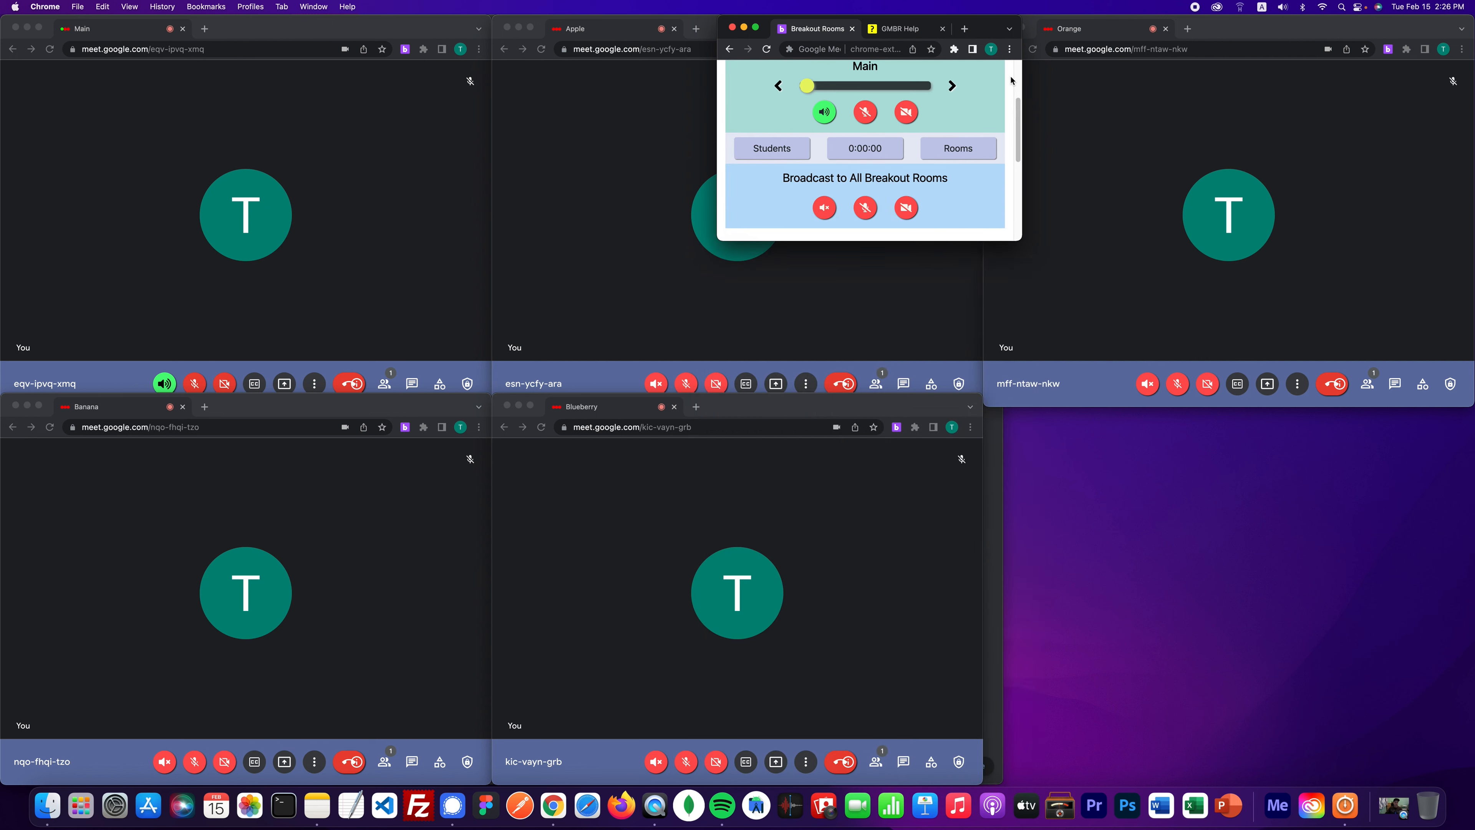
left_click_drag(990, 28, 1261, 416)
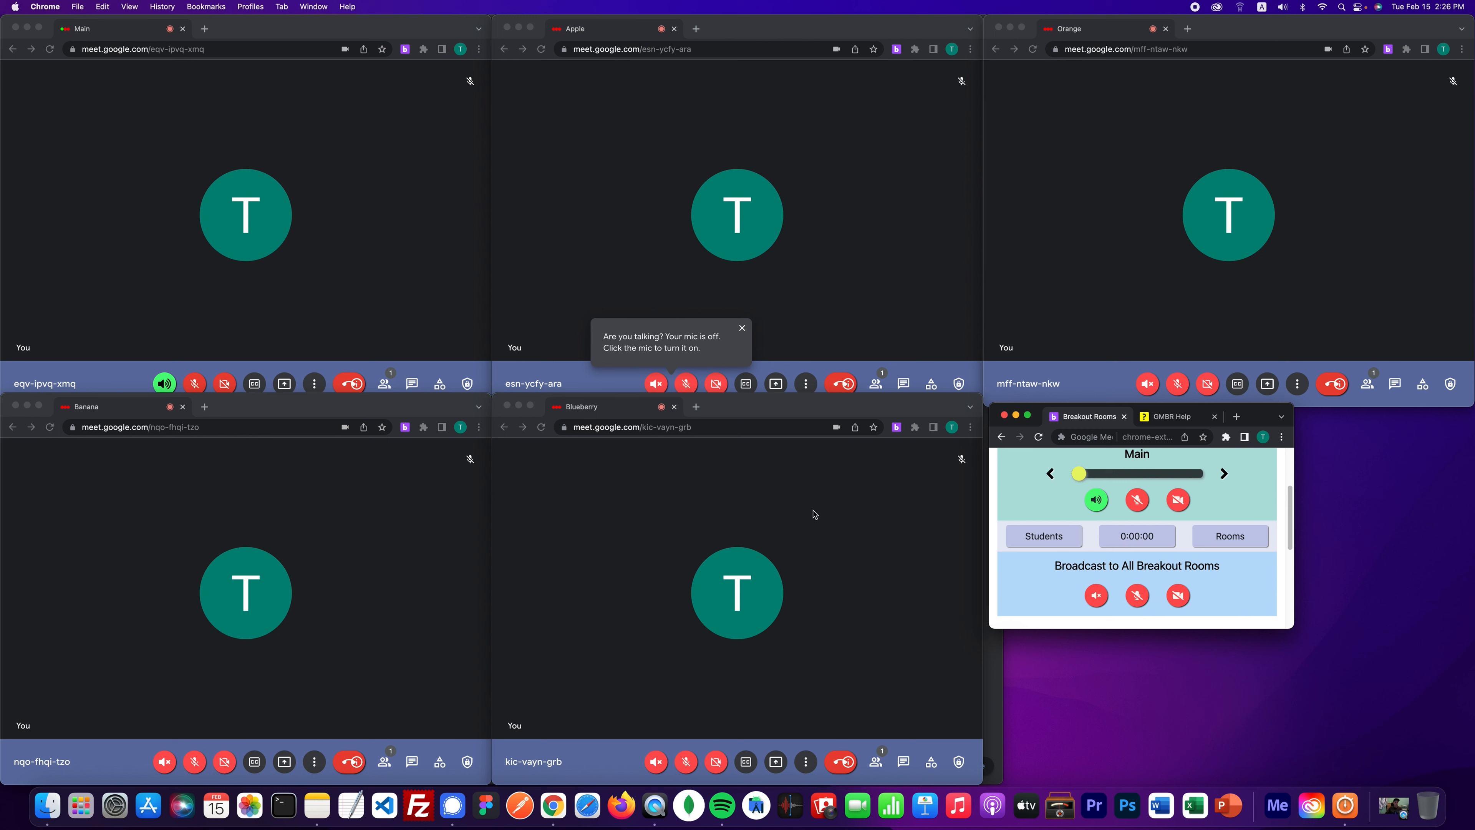
scroll(1269, 465, "up", 5)
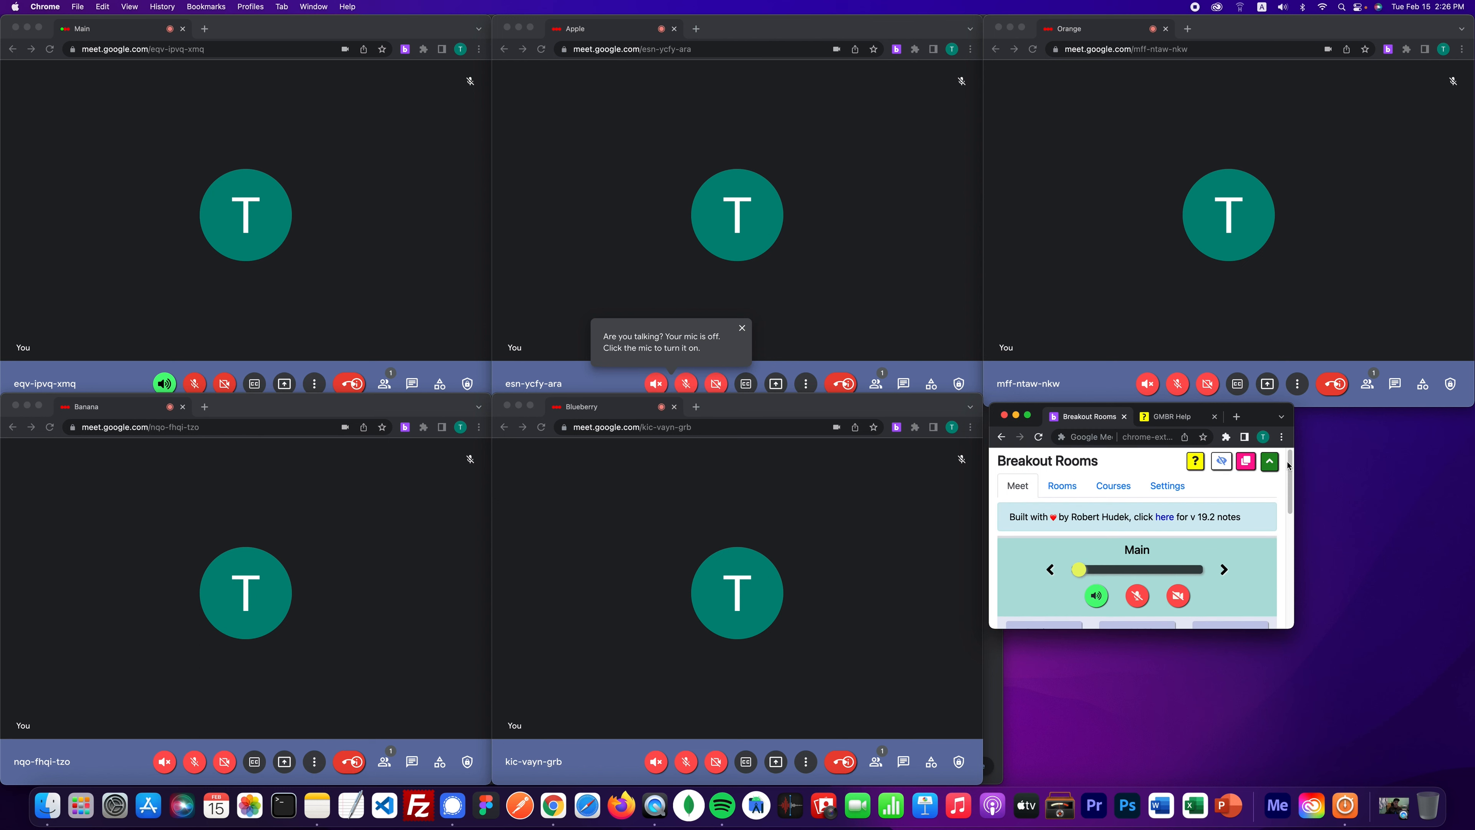
- Expand the panel, move it toward the screen centre, and open the GMBR Help page
left_click(1271, 464)
left_click_drag(1254, 28, 989, 29)
left_click(911, 30)
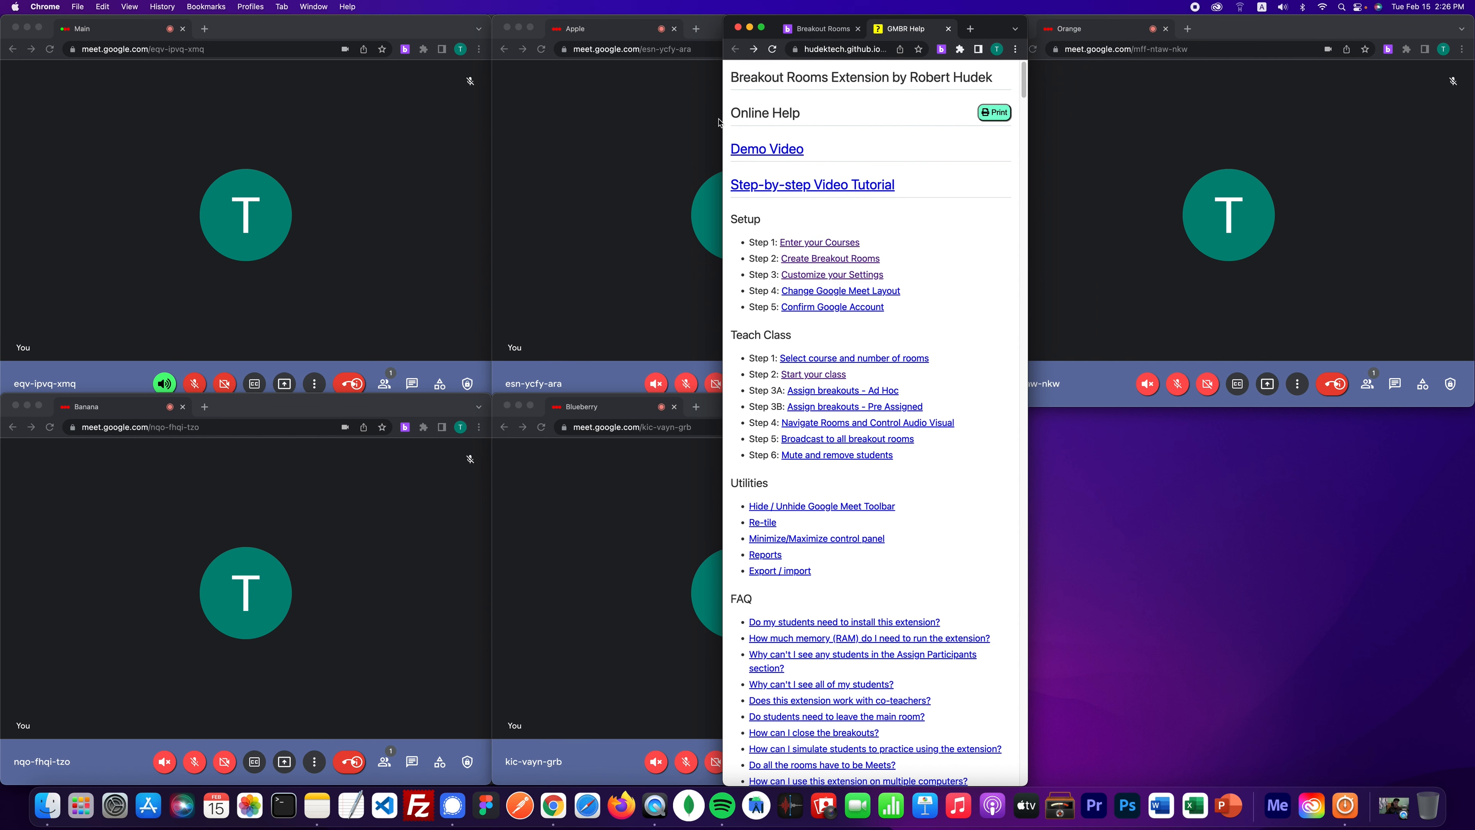
left_click(821, 244)
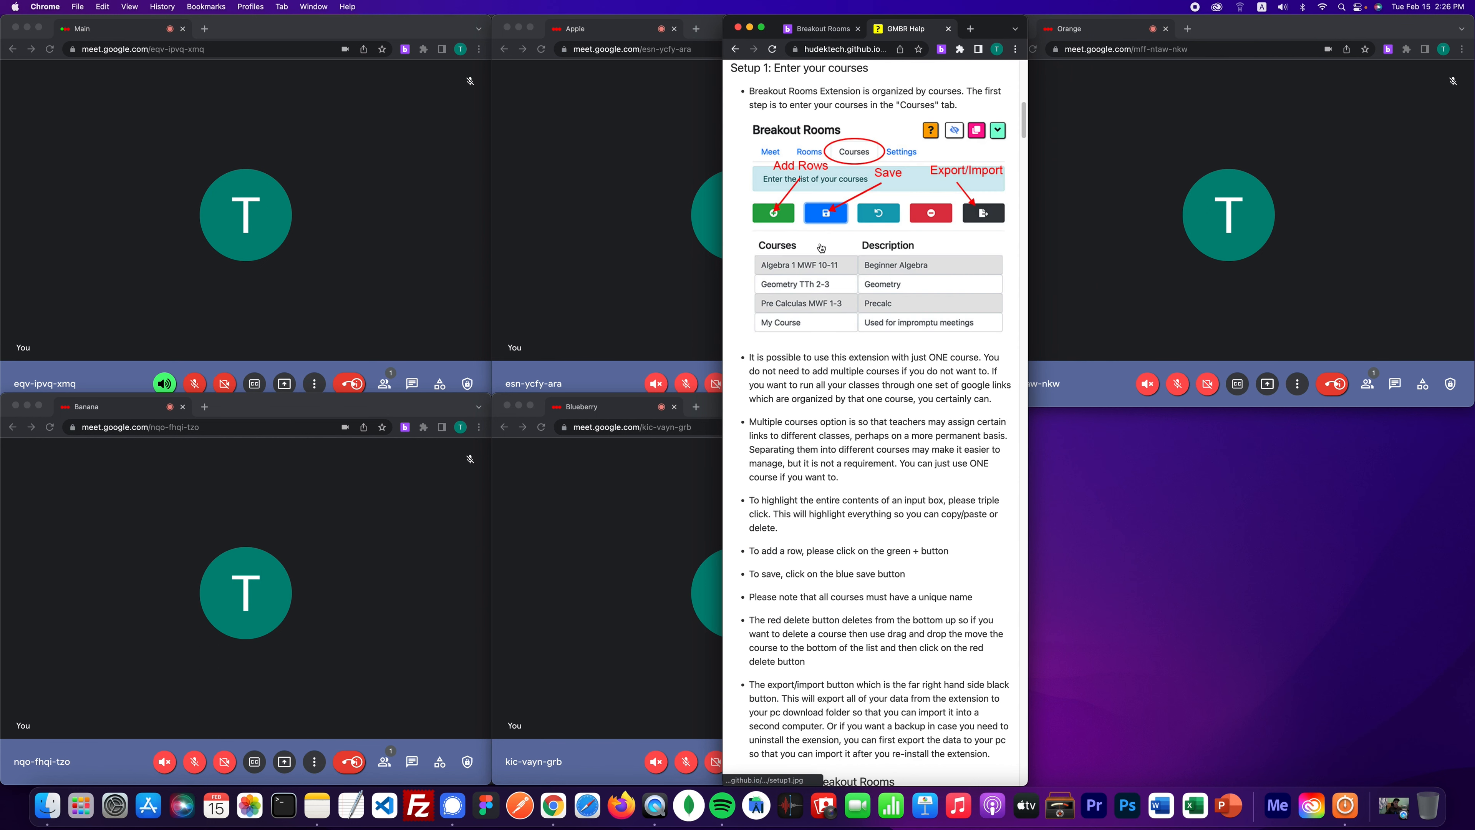
left_click(735, 50)
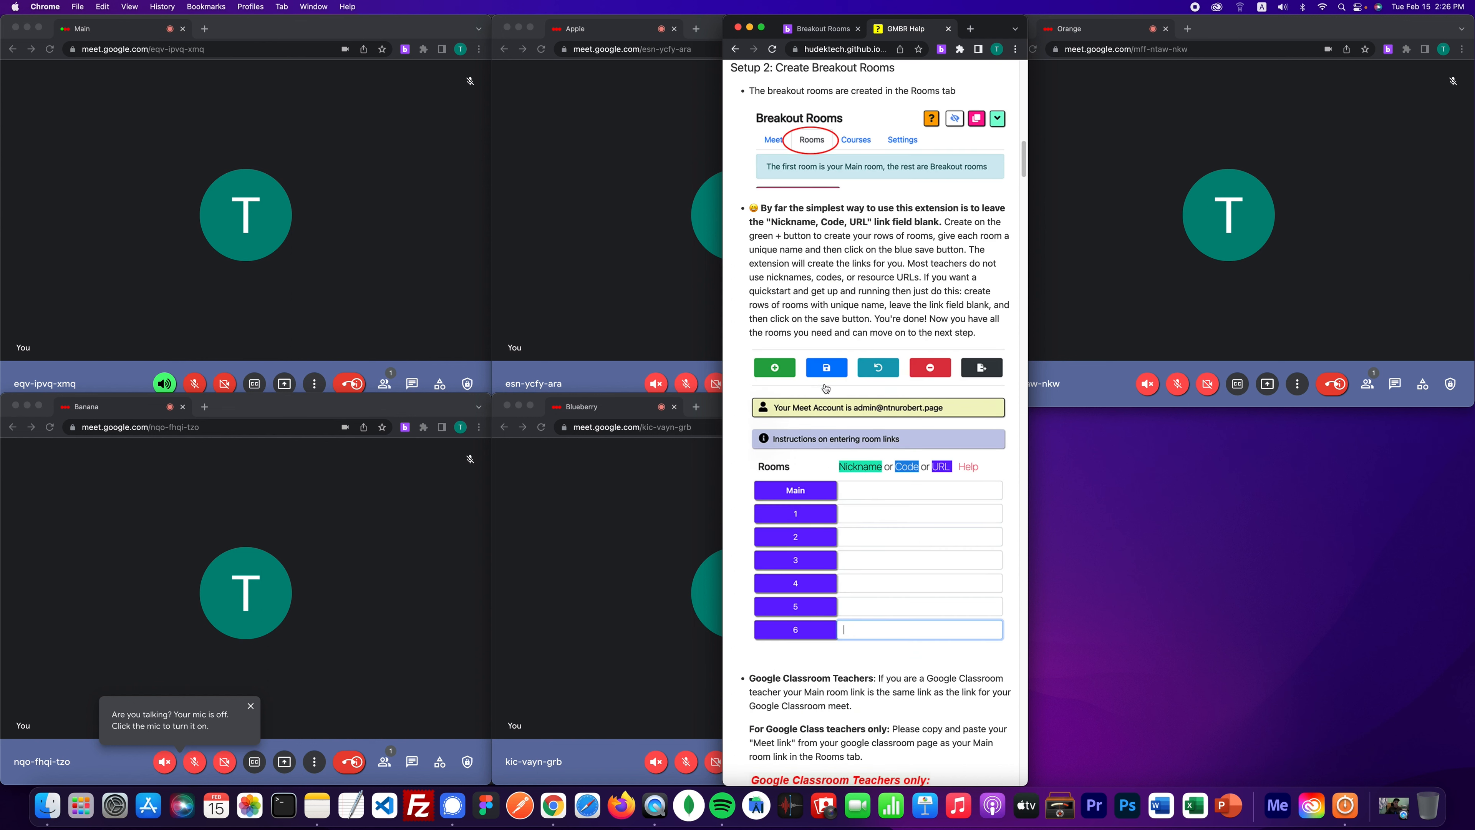
- Scroll the help page to Setup 2: Create Breakout Rooms and its Google Classroom link instructions
scroll(904, 558, "down", 1)
scroll(905, 559, "down", 5)
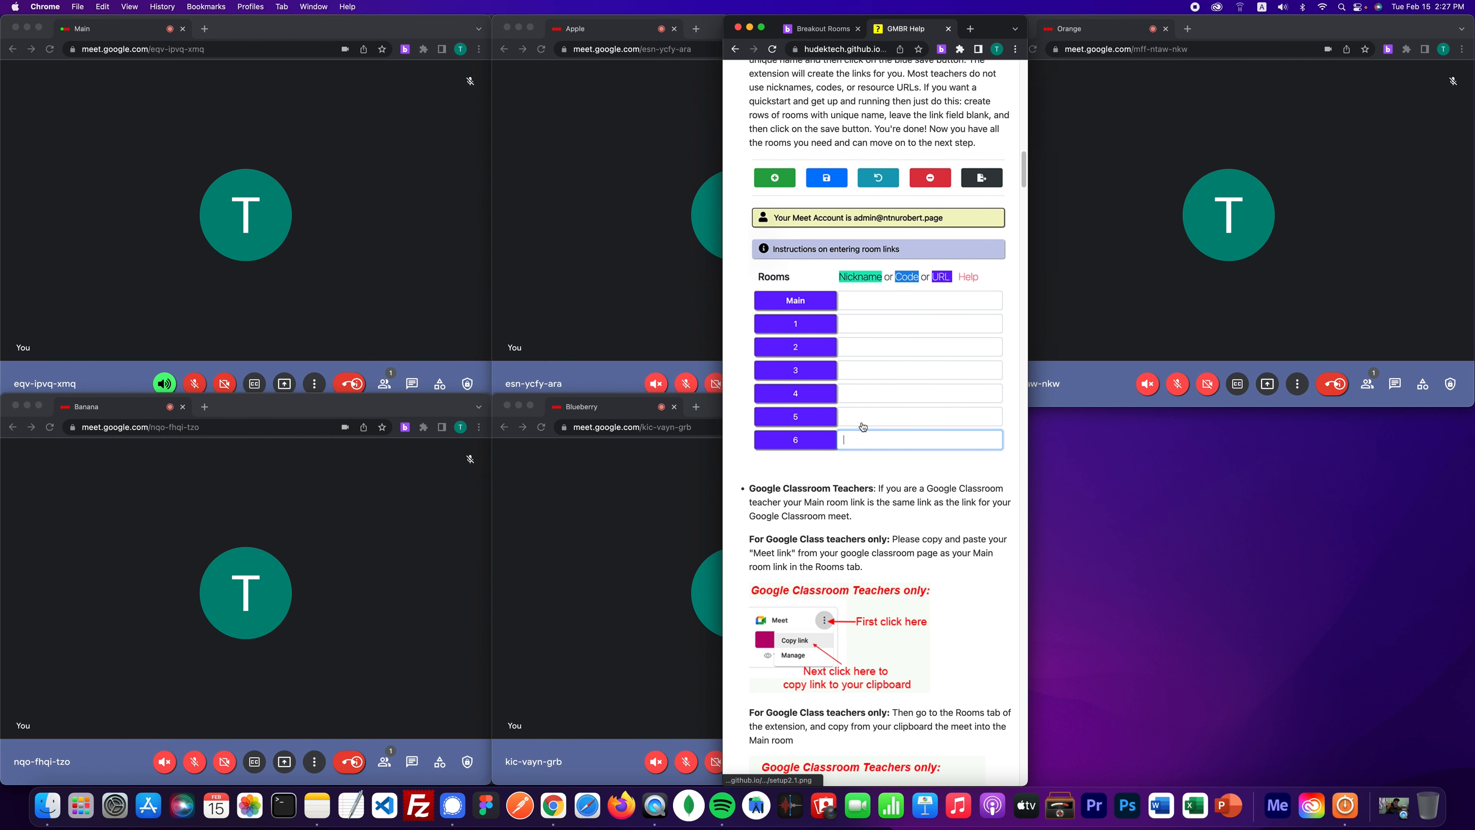
scroll(863, 427, "down", 8)
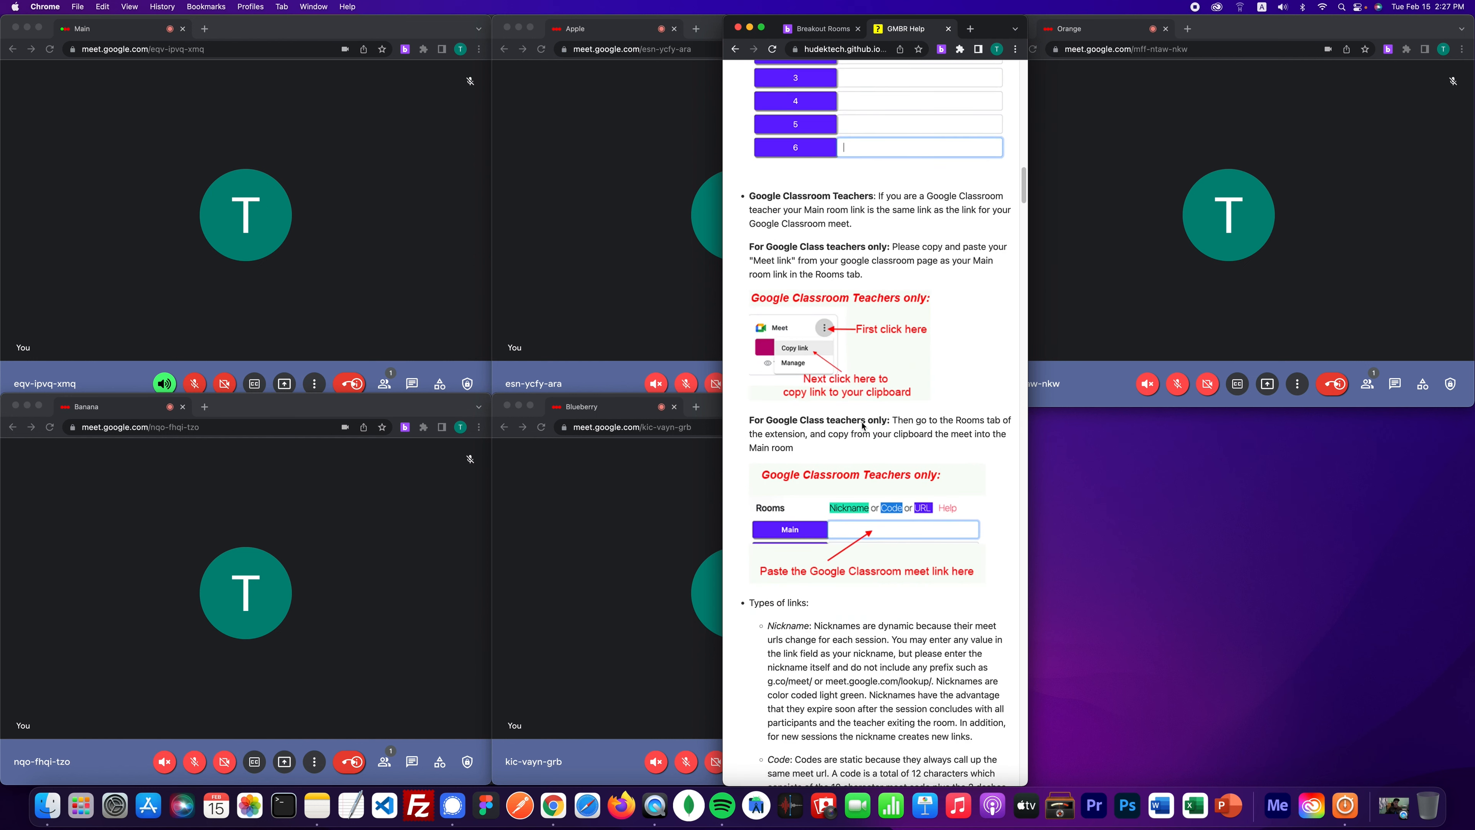
scroll(863, 426, "down", 3)
scroll(863, 426, "down", 4)
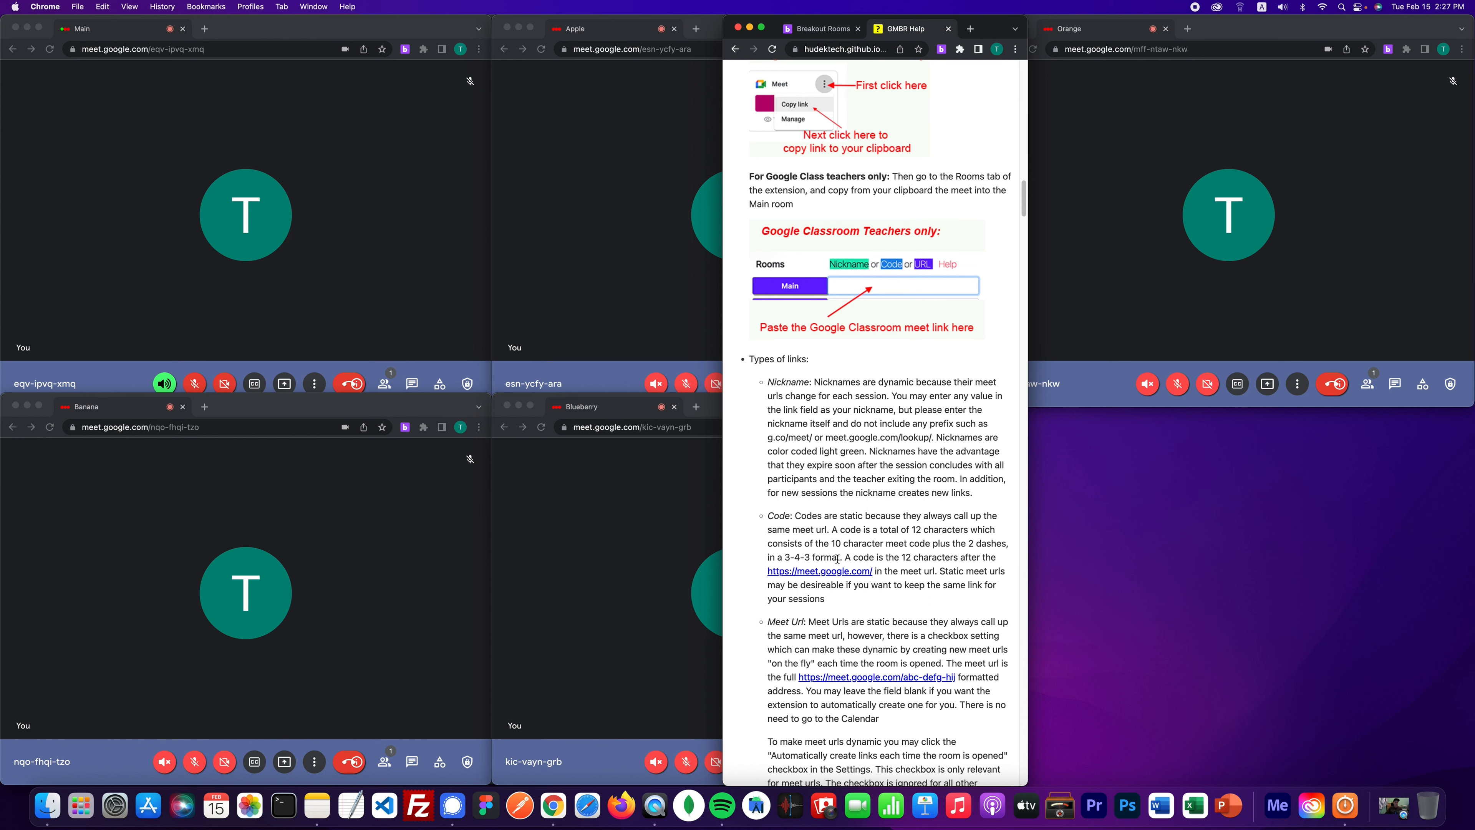
left_click(636, 237)
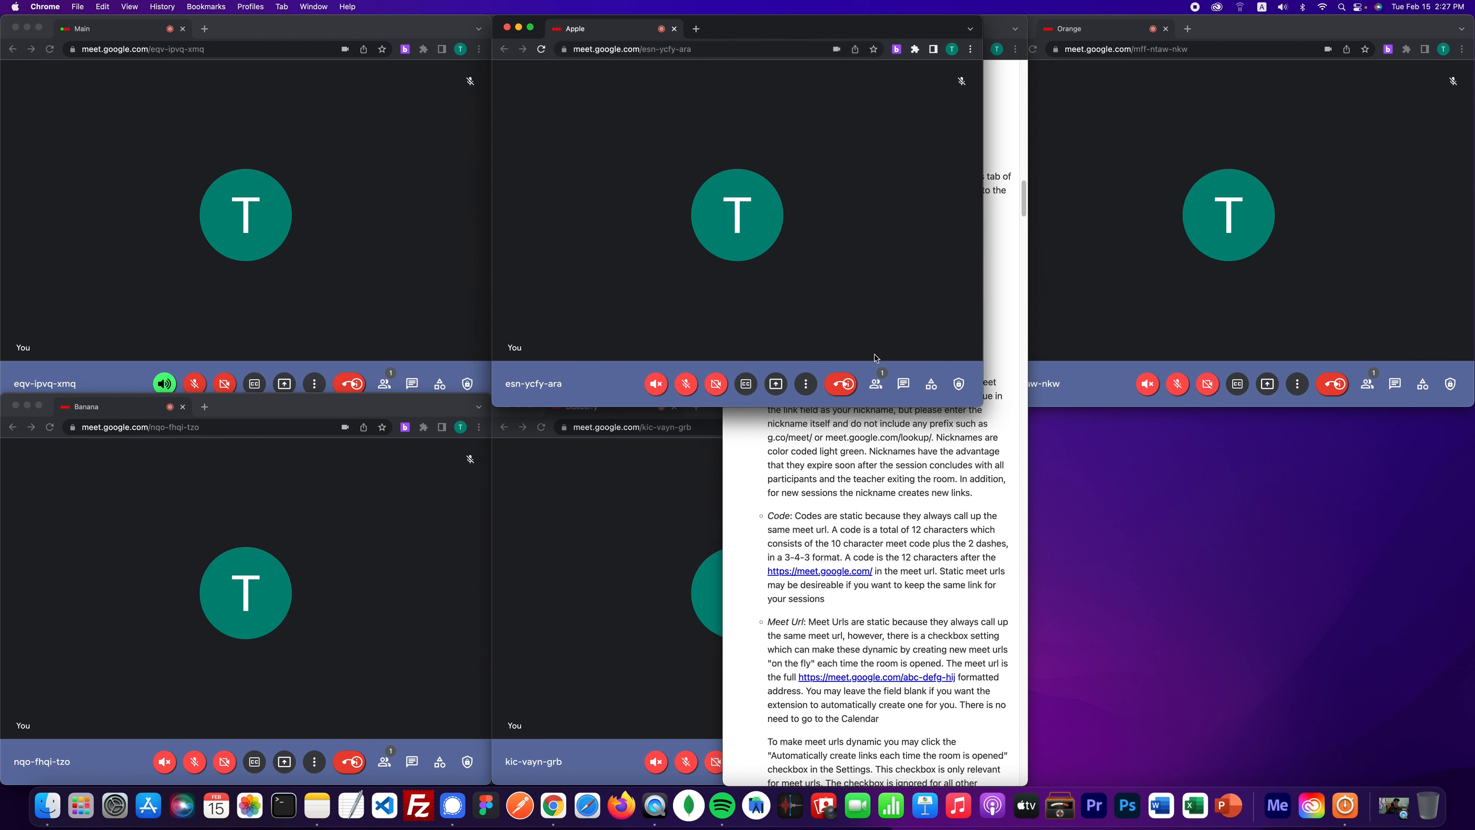
left_click(908, 468)
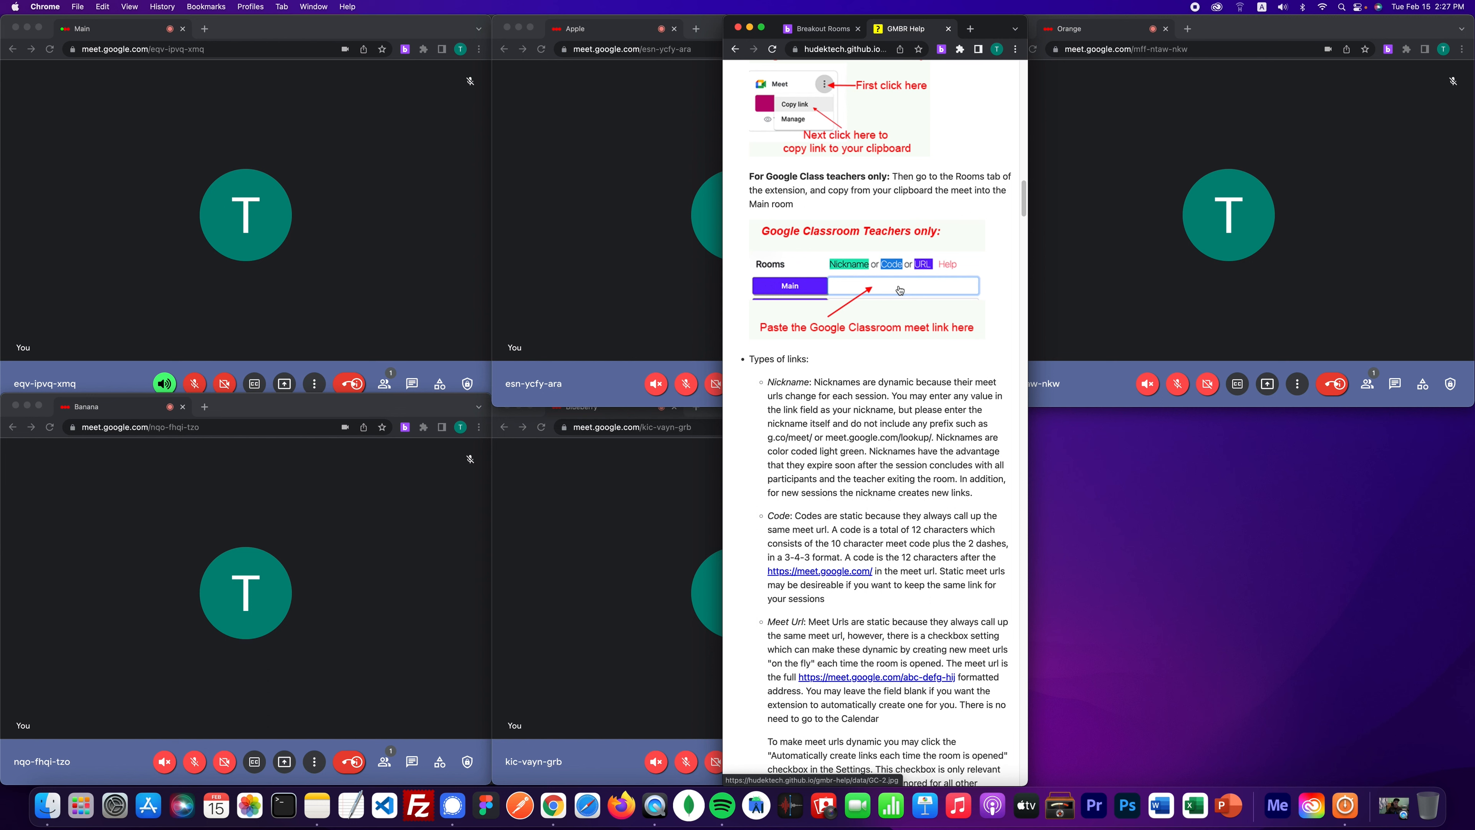
scroll(878, 313, "up", 10)
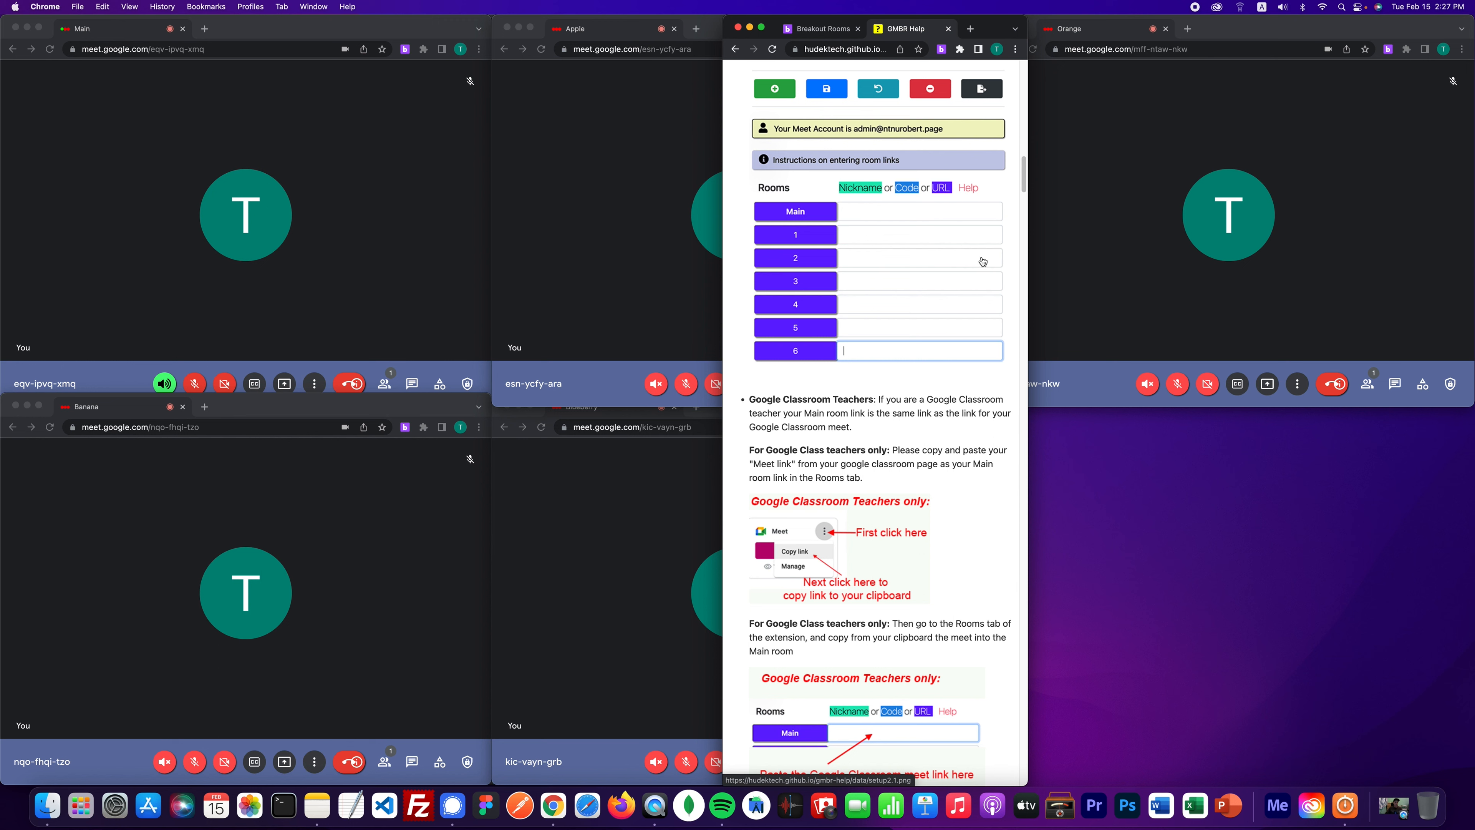
scroll(862, 324, "down", 5)
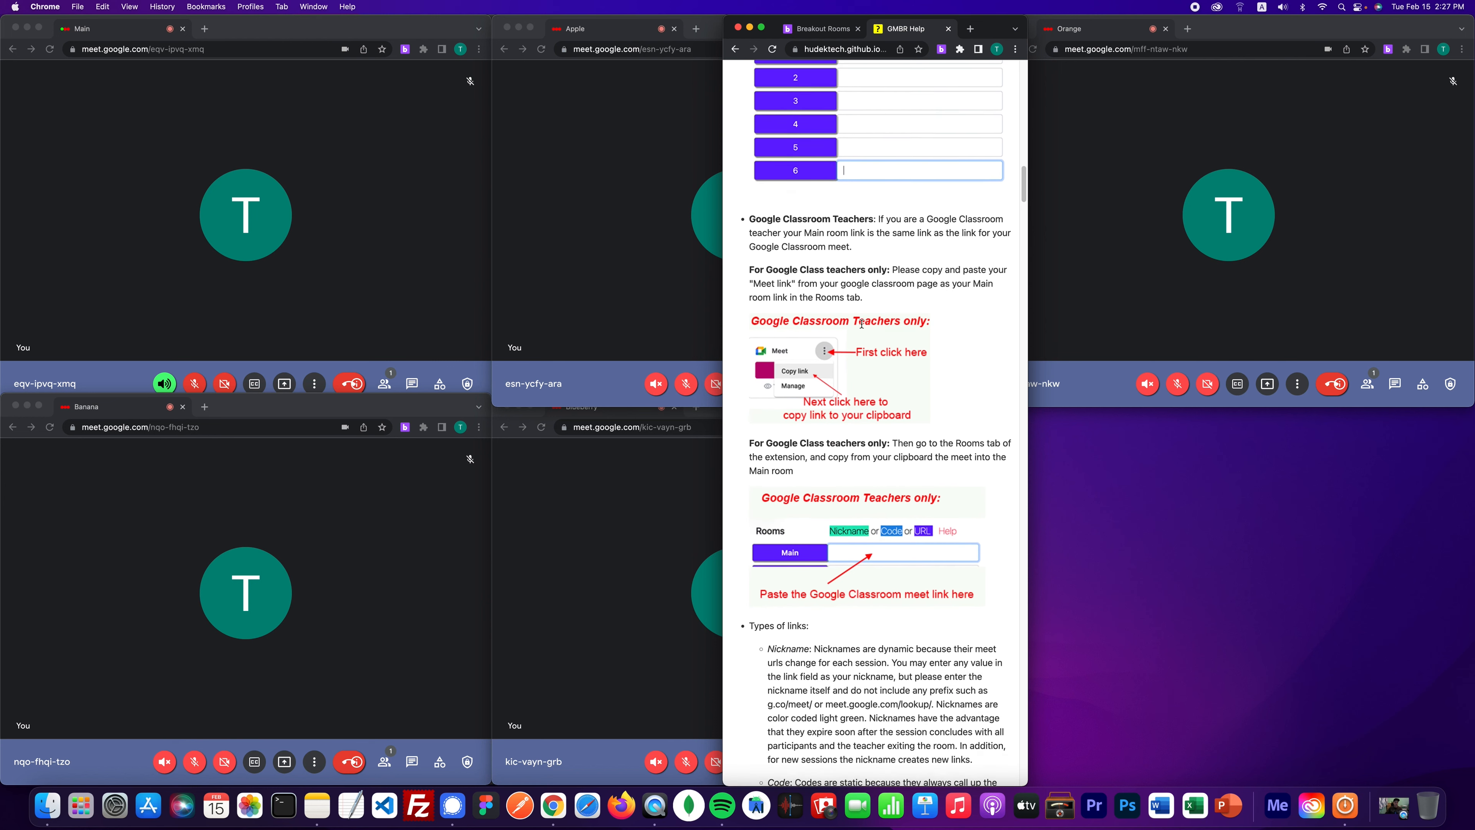
scroll(862, 323, "down", 1)
scroll(856, 503, "down", 1)
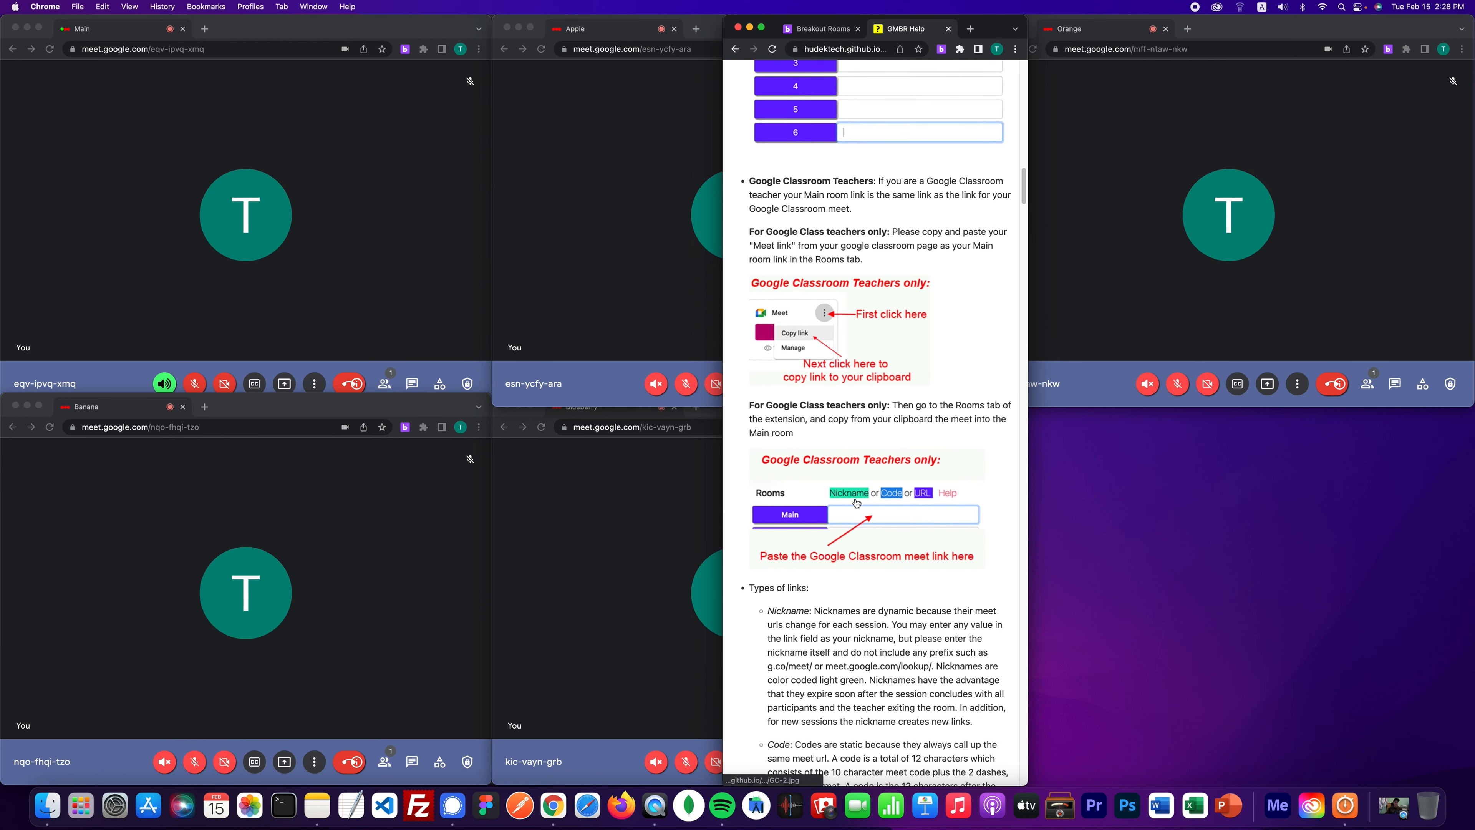
scroll(856, 503, "down", 1)
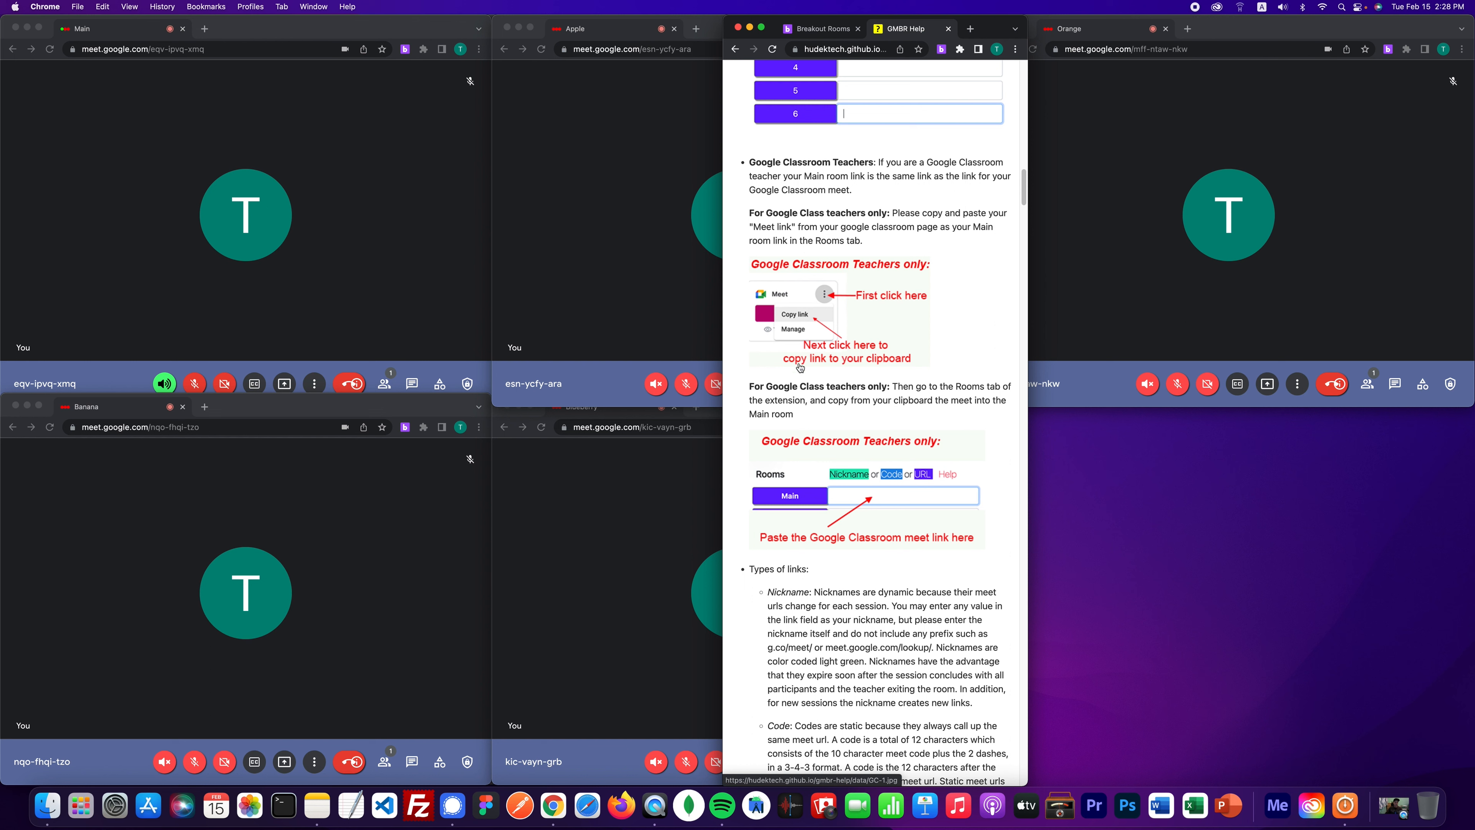
scroll(833, 308, "up", 5)
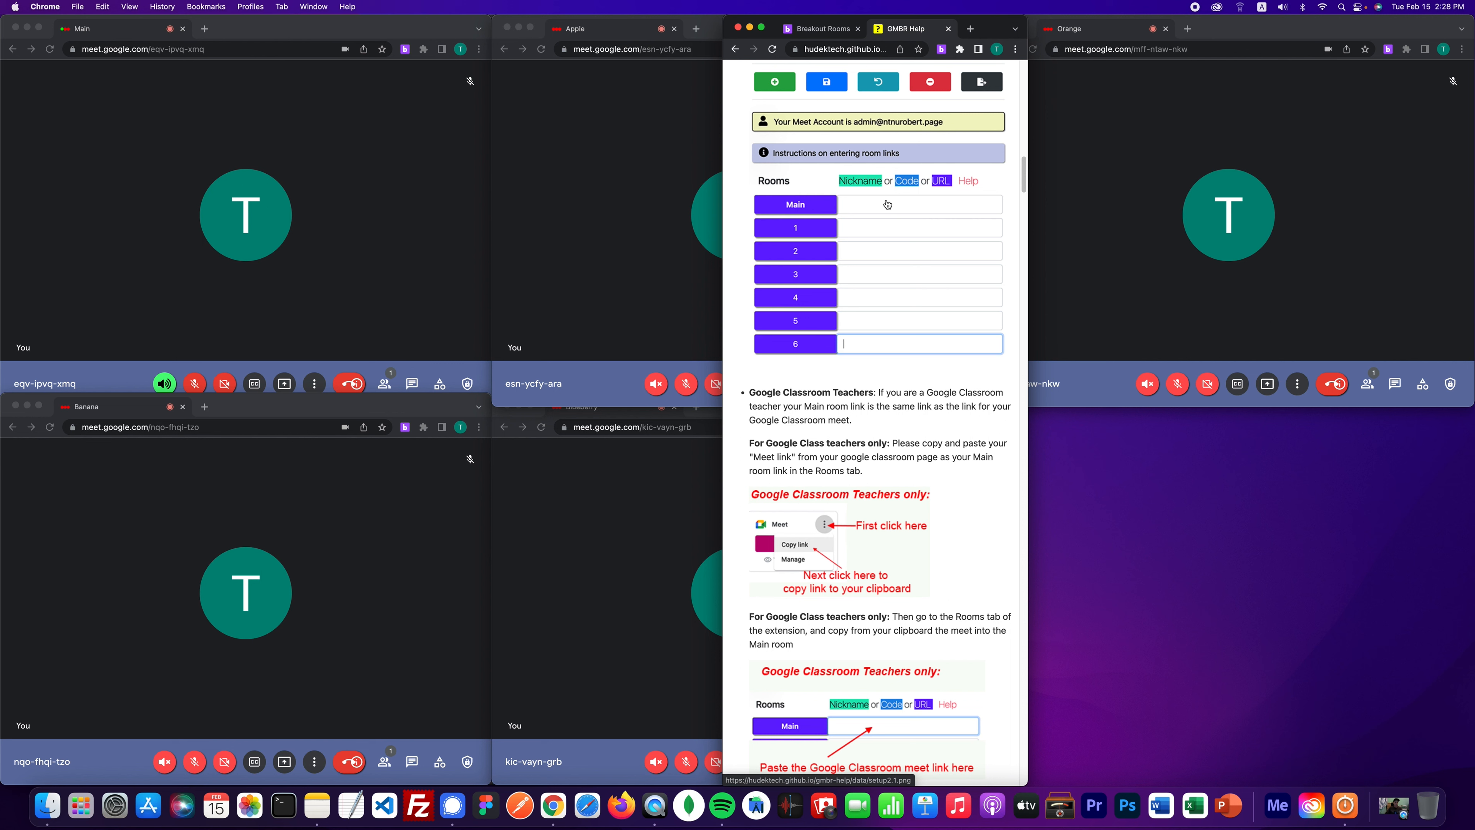
scroll(887, 207, "down", 3)
scroll(882, 237, "up", 5)
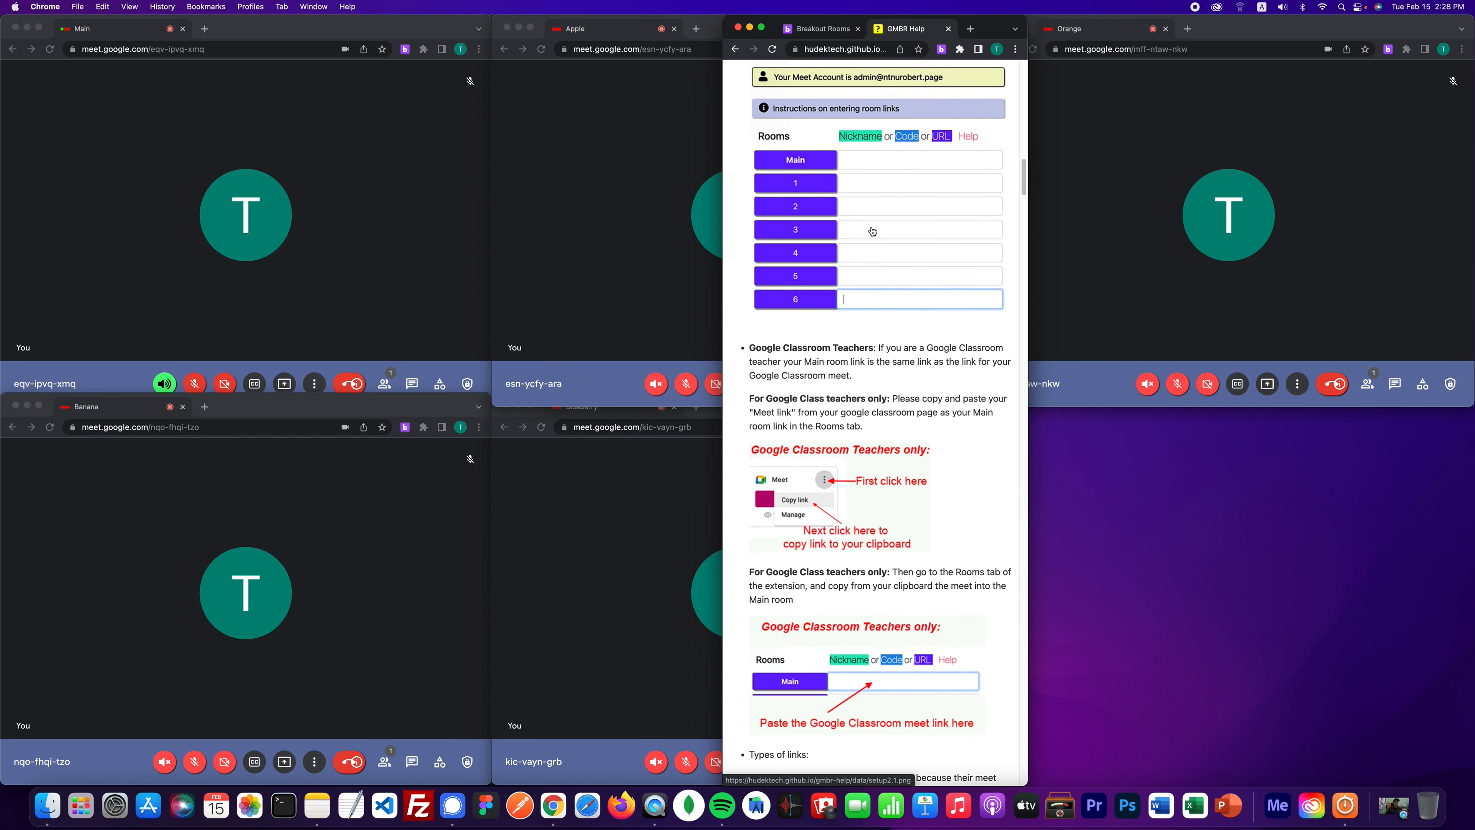
- View the help page's Customize your Settings section, then return to the extension's Meet panel
left_click(738, 50)
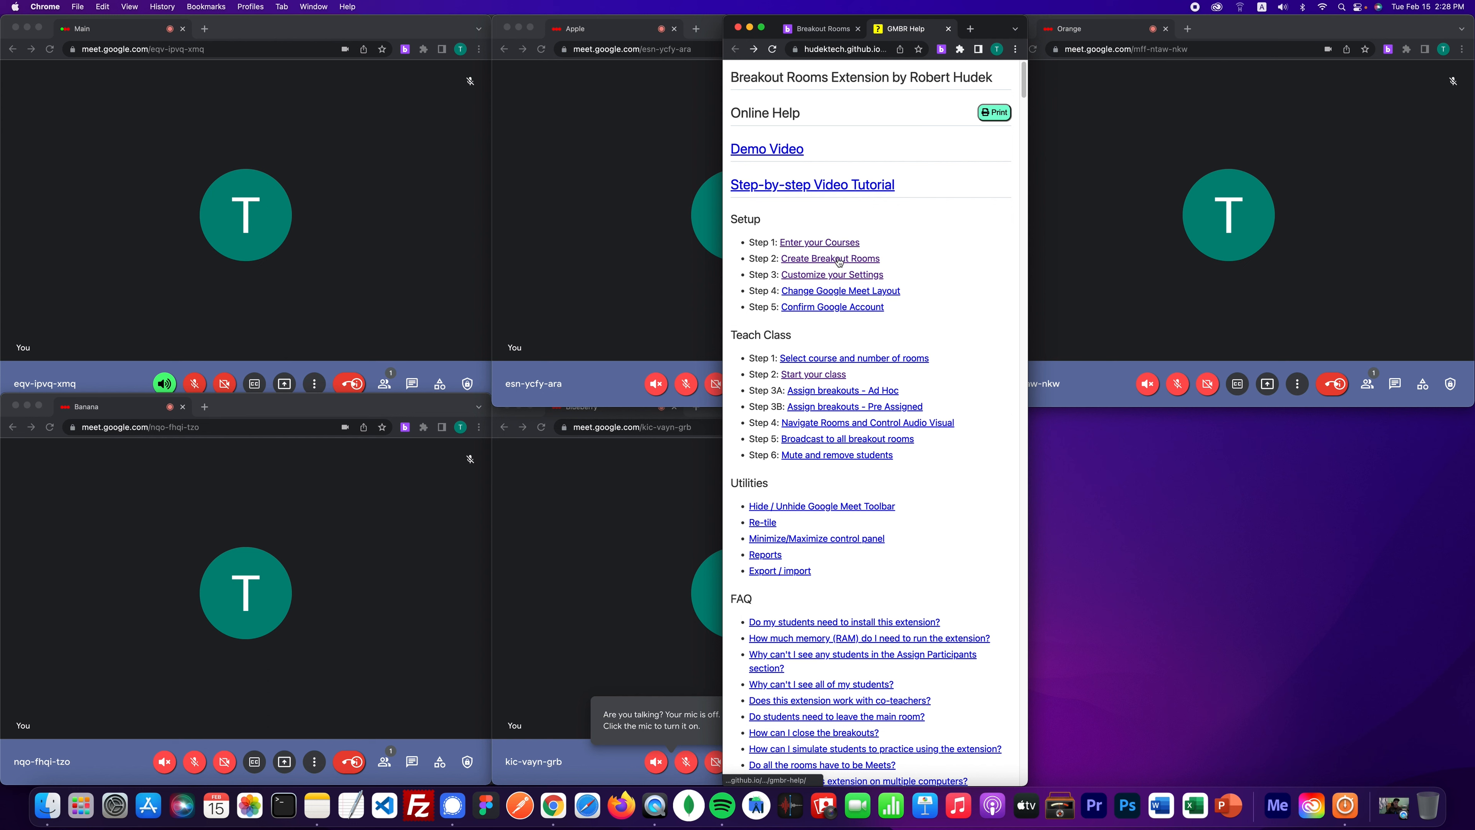
left_click(844, 275)
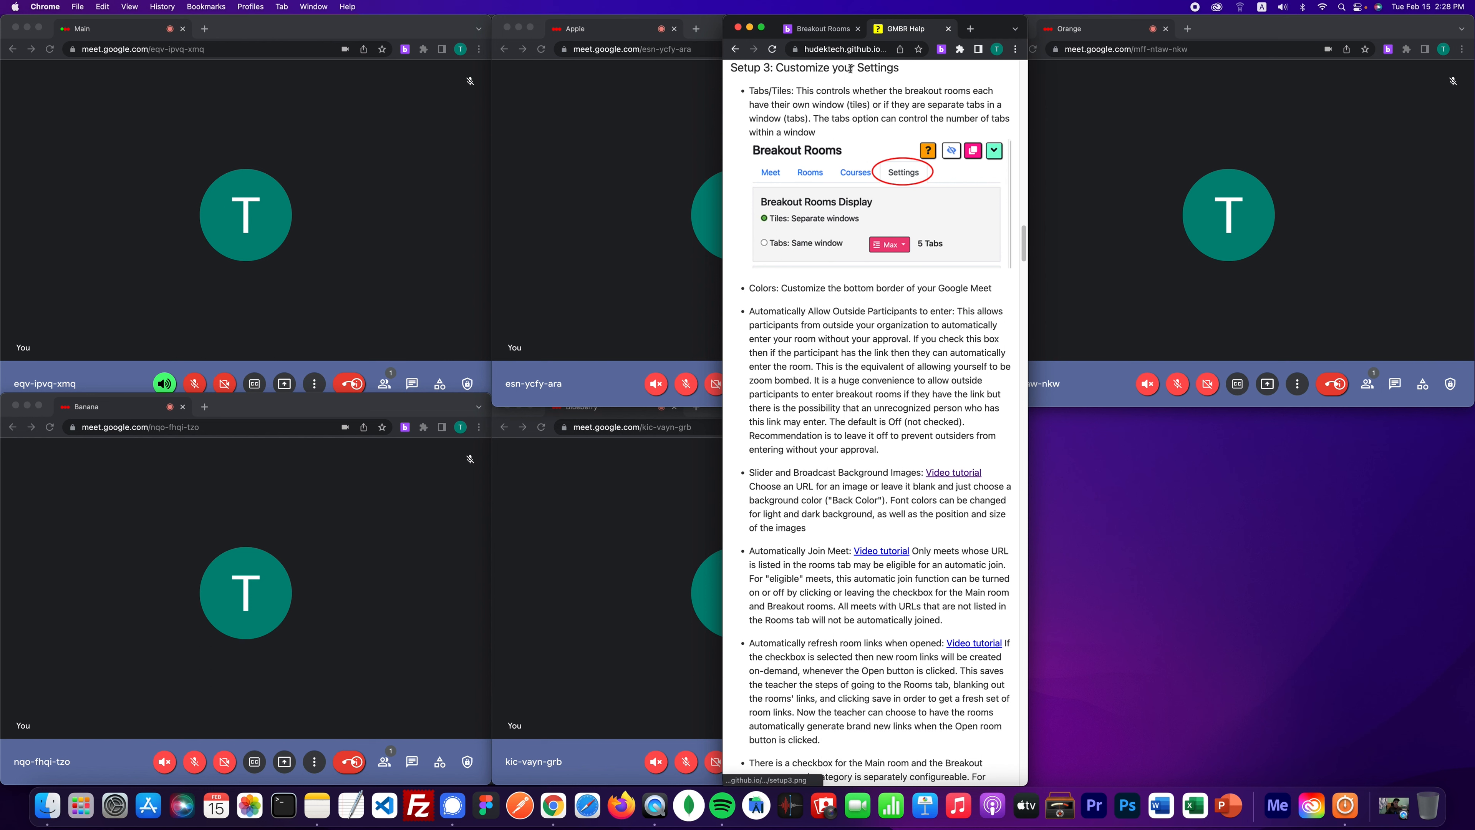
left_click(829, 37)
left_click(619, 264)
- Close the Apple, Blueberry, Orange, Main and Banana call windows
key("super+w")
left_click(606, 488)
key("super+w")
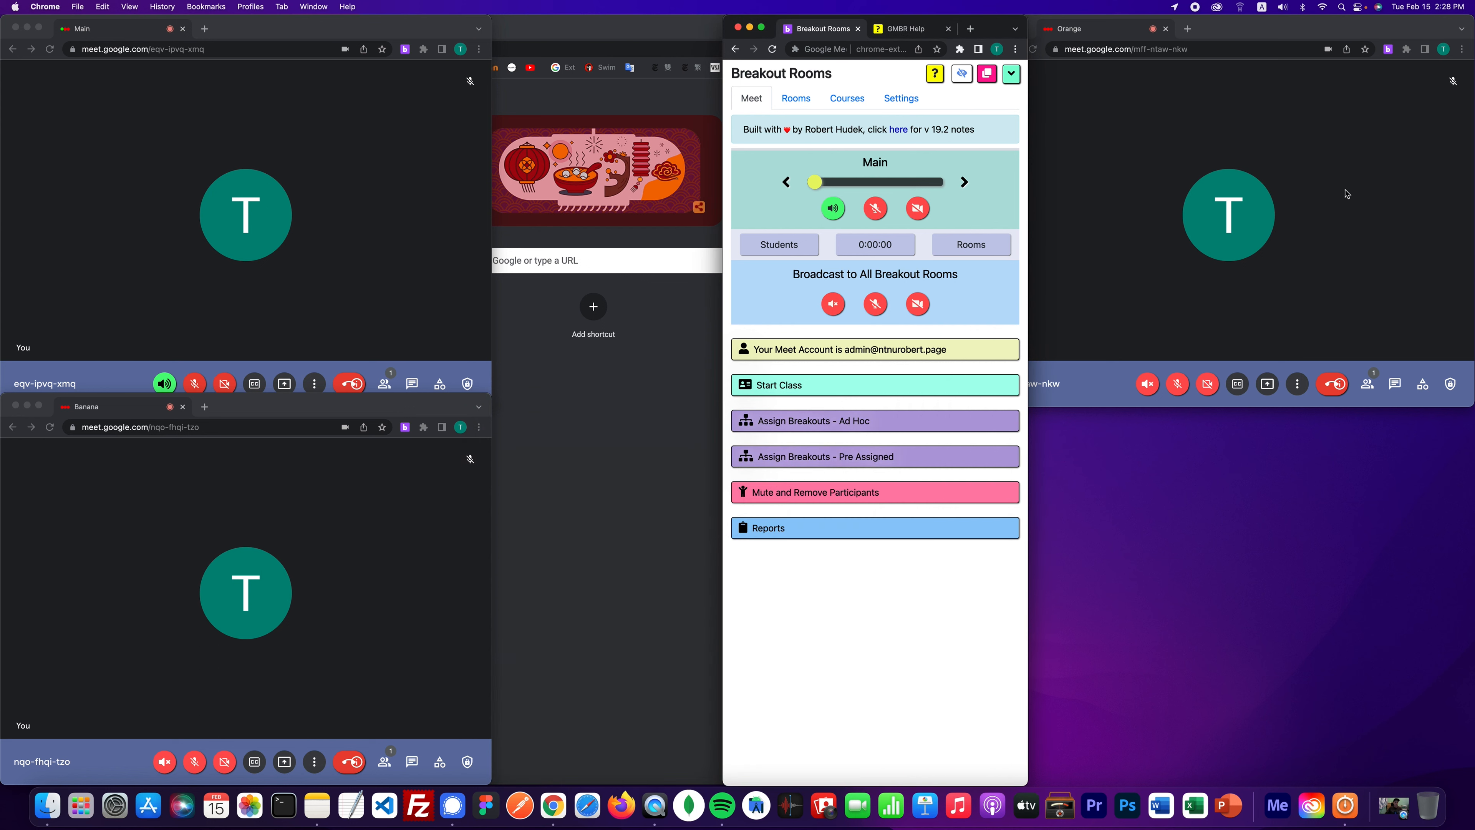
left_click(1346, 192)
key("super+w")
left_click(207, 213)
key("super+w")
left_click(338, 509)
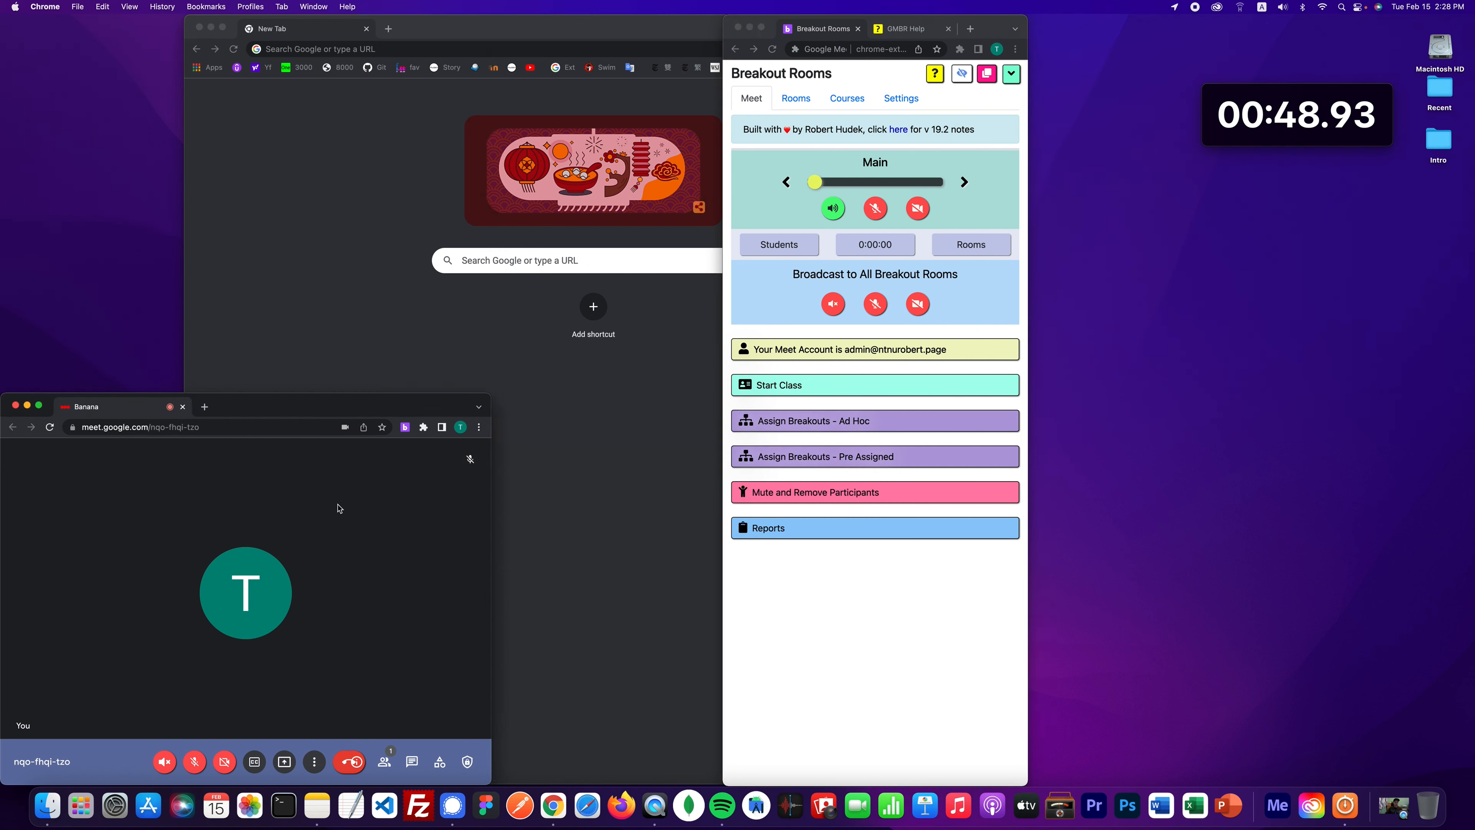
key("super+w")
- In Settings, make rooms open as tabs in the same window, keeping the 15-tab limit
left_click(901, 98)
left_click(745, 178)
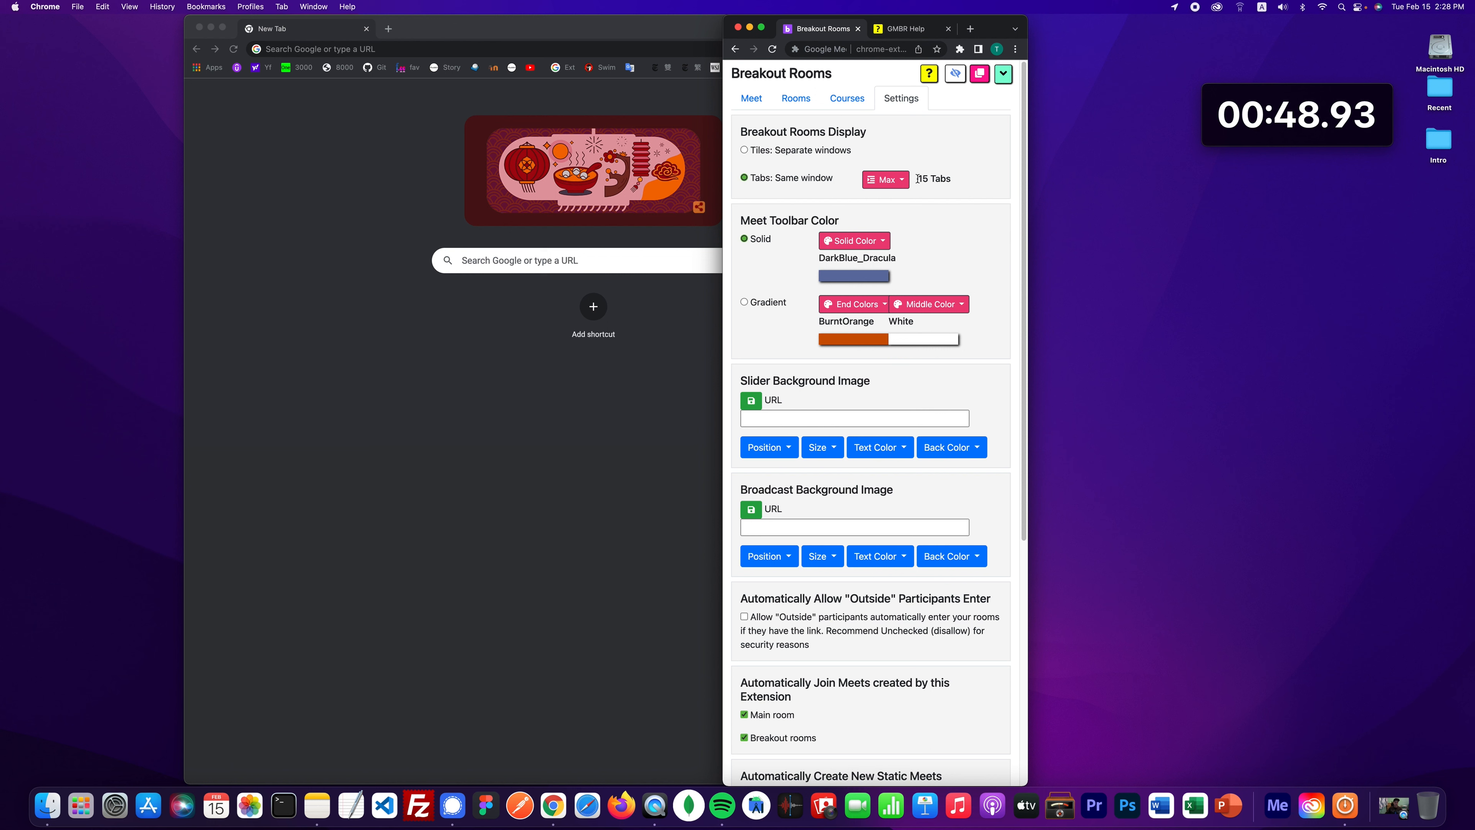
left_click(886, 179)
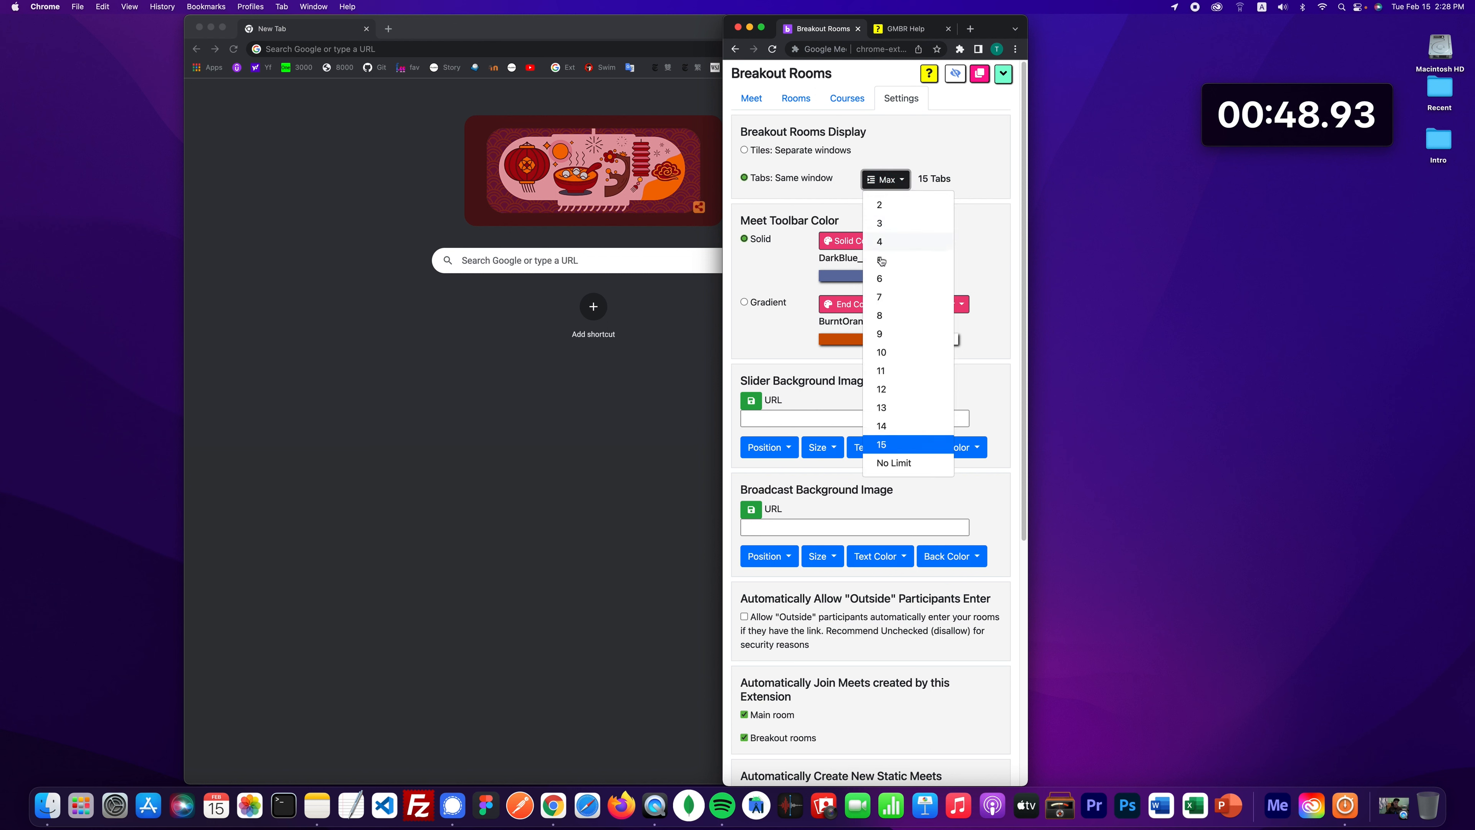
left_click(909, 183)
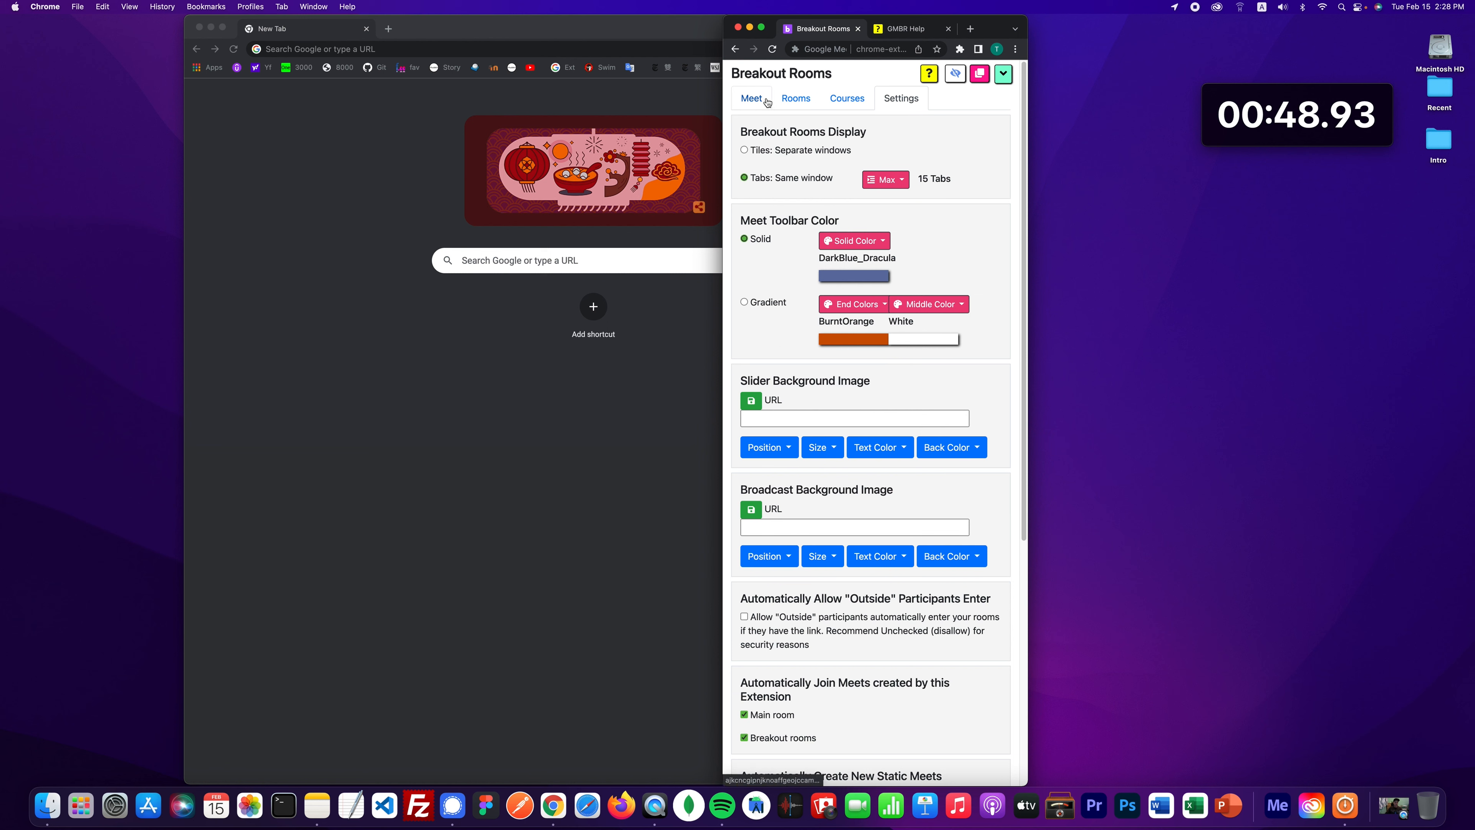
- Start the class with Both to reopen the main and breakout rooms as tabs
left_click(751, 99)
left_click(829, 386)
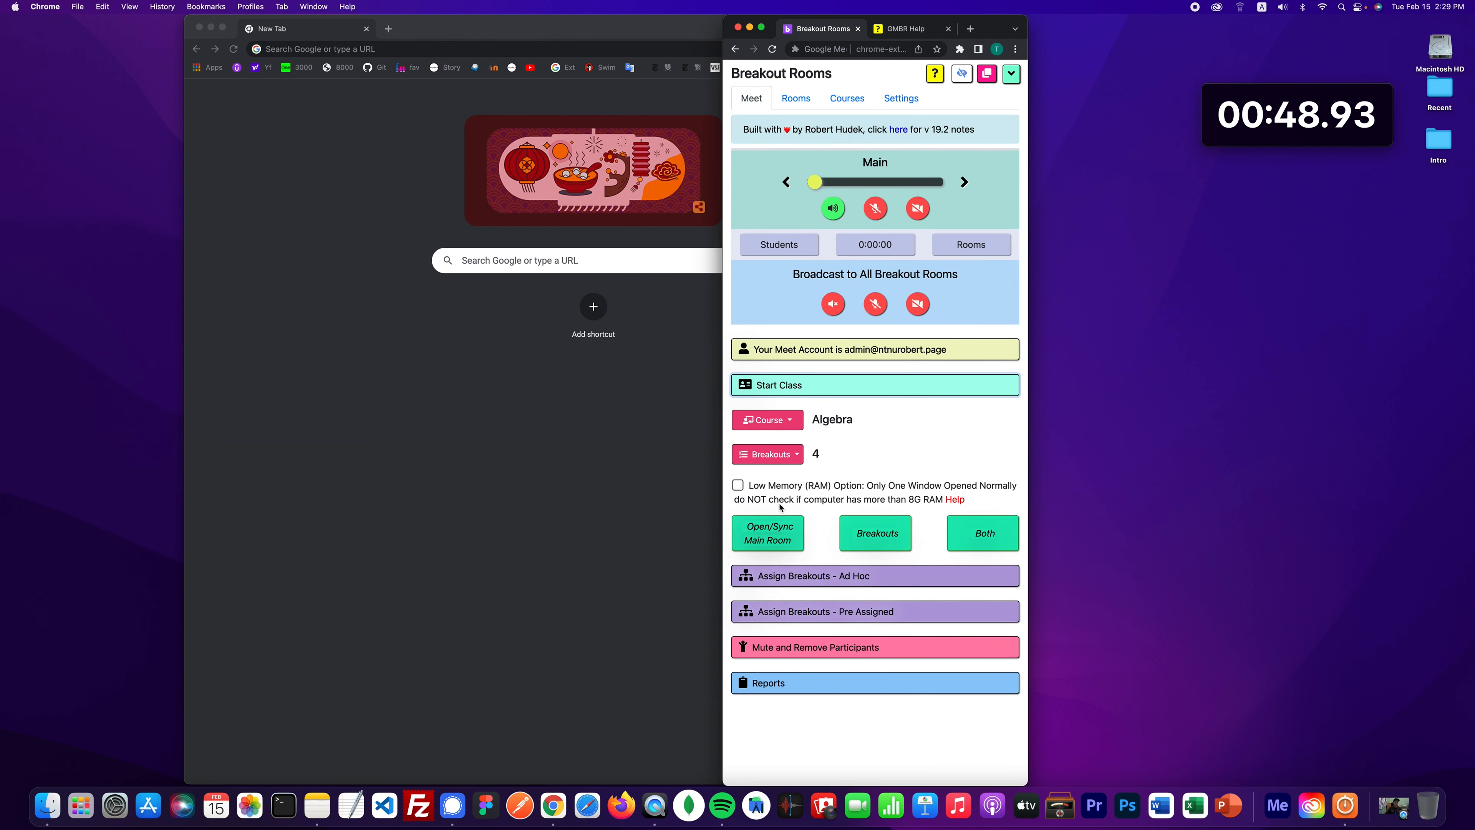
left_click(981, 534)
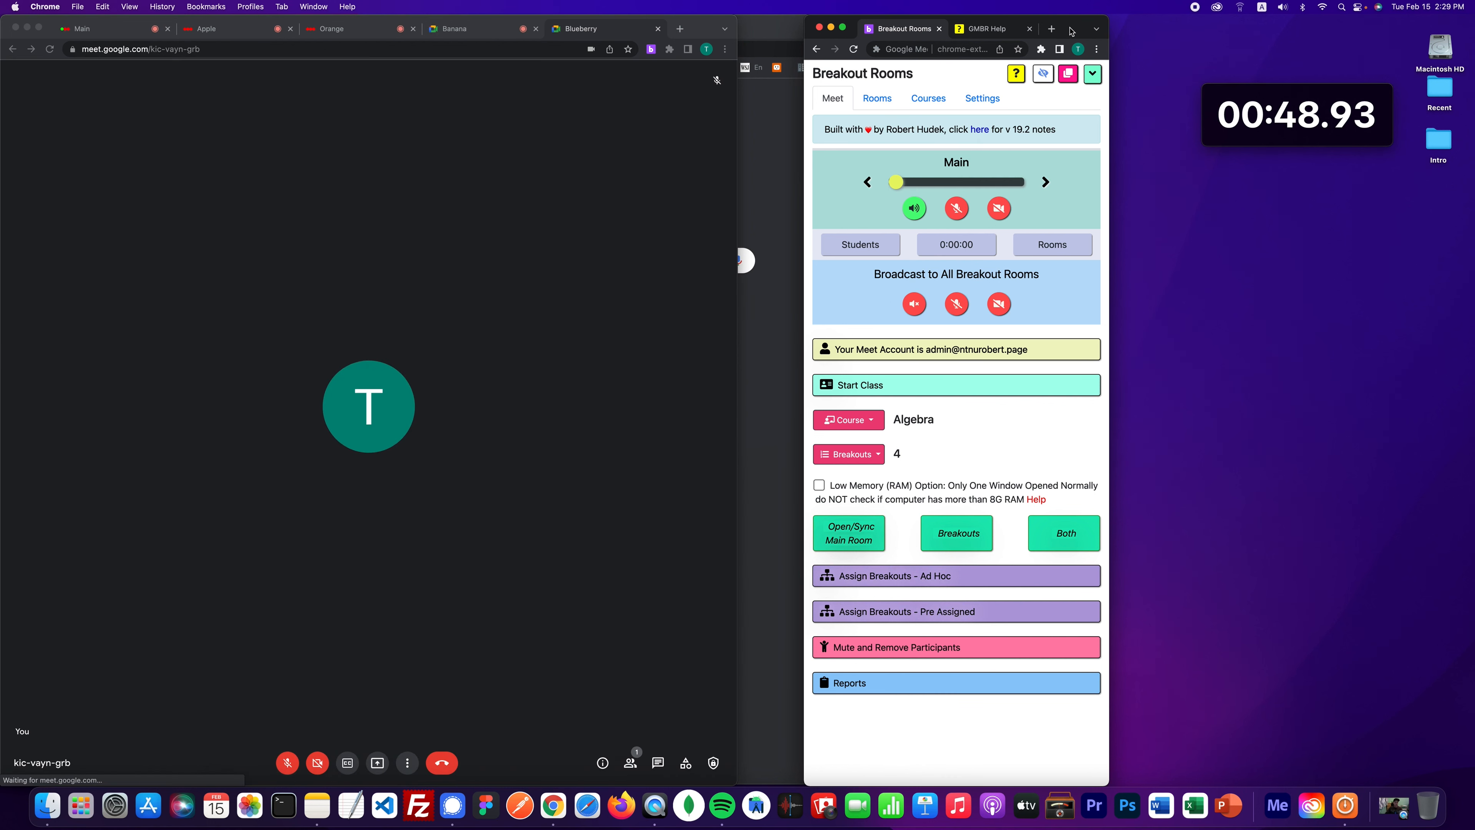
- Turn on the microphone and camera in the Main room
left_click_drag(1071, 31, 1037, 26)
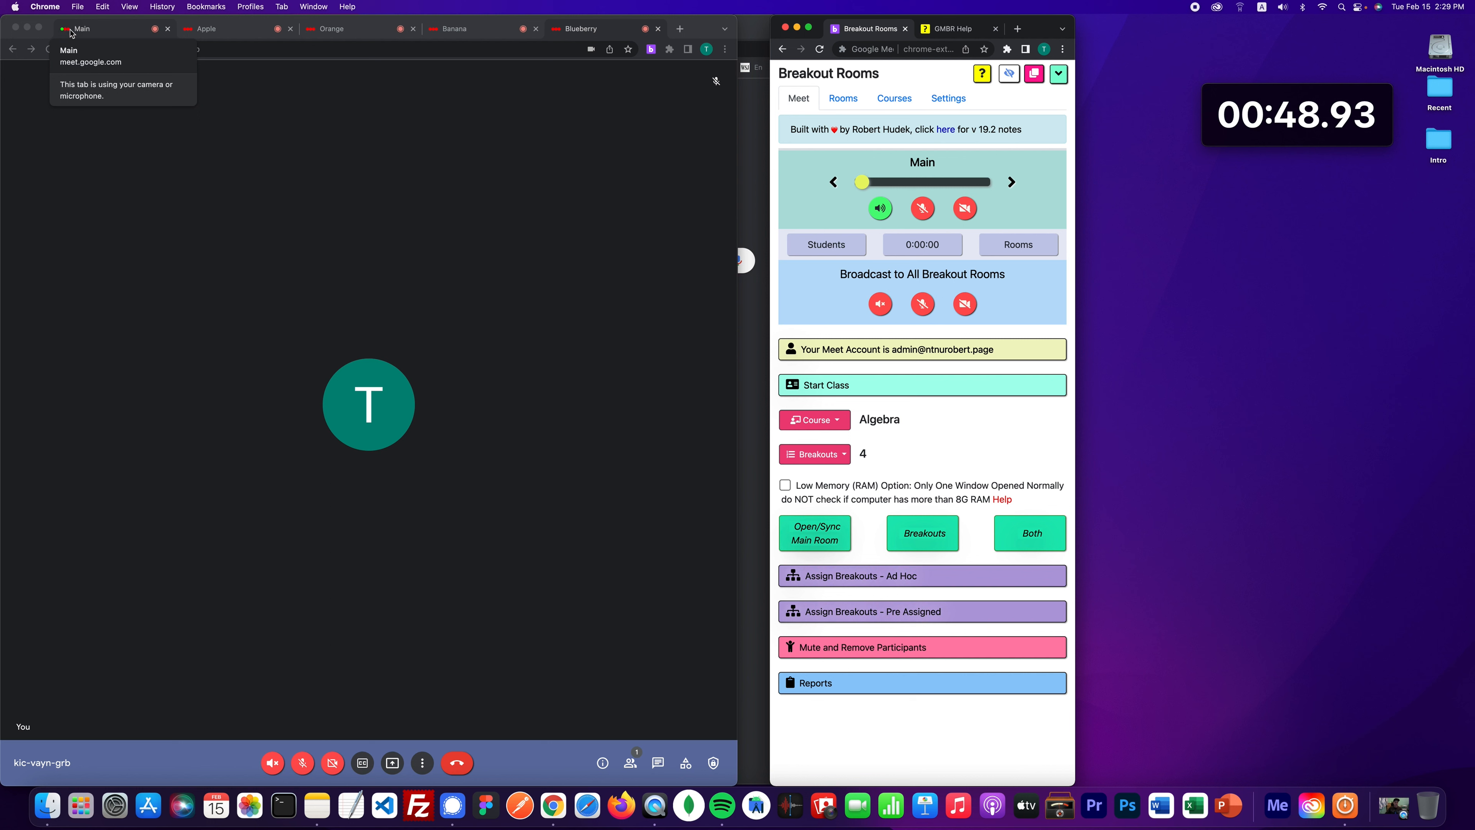
left_click(925, 210)
left_click(965, 209)
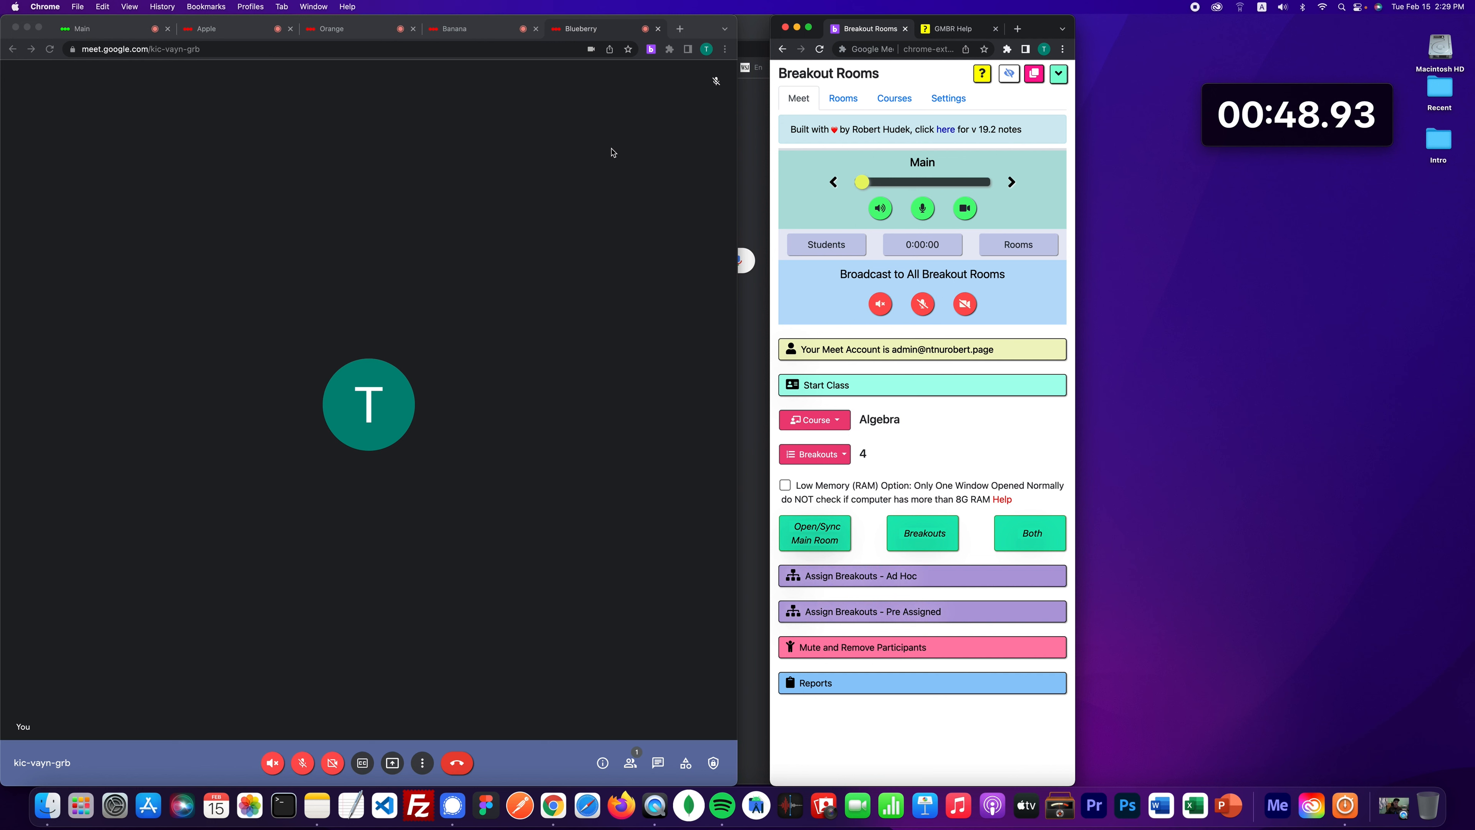
- Switch through the Apple, Orange and Blueberry rooms, then back to Main
left_click(1011, 182)
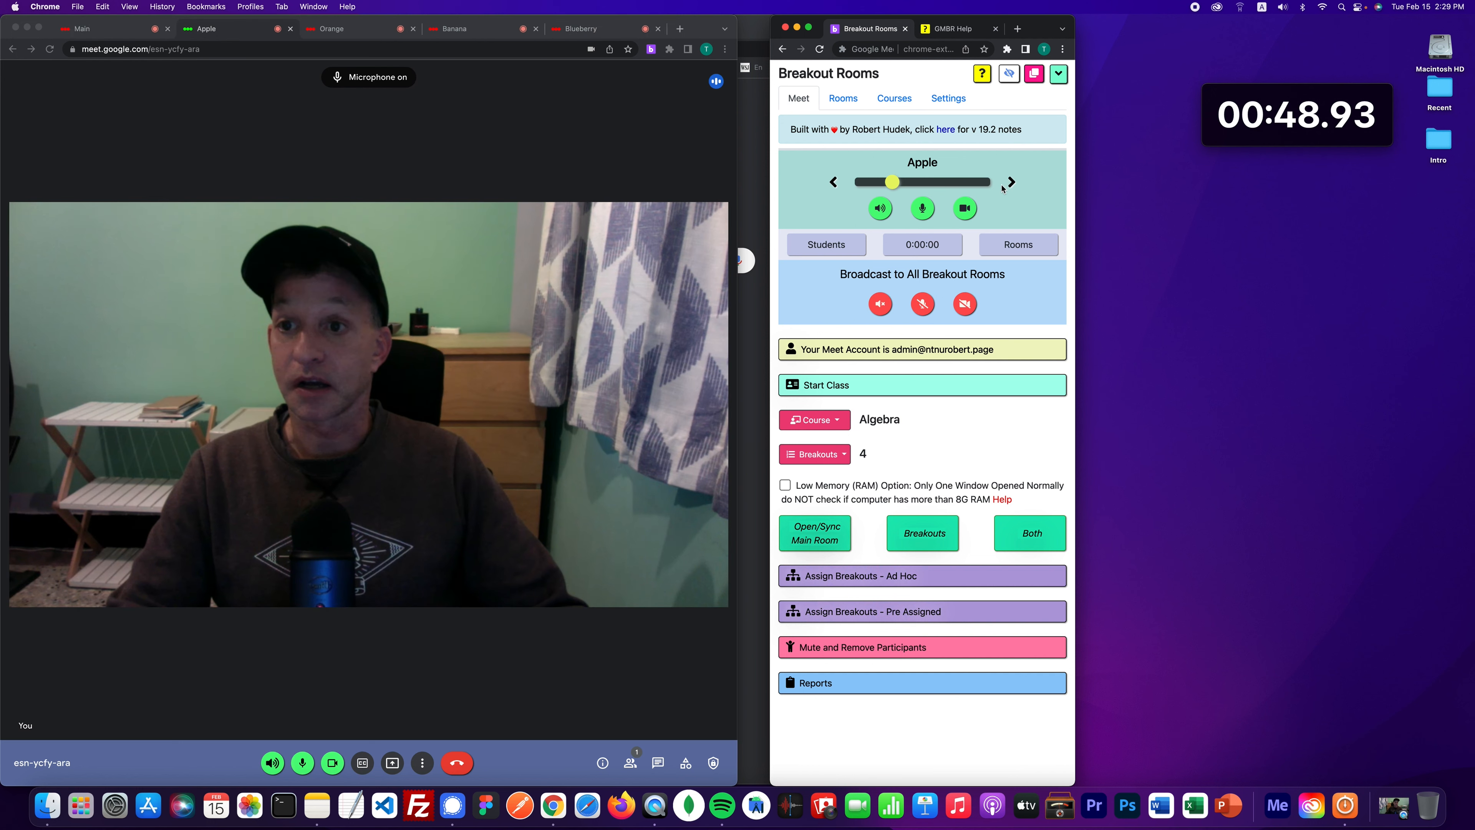
left_click(837, 184)
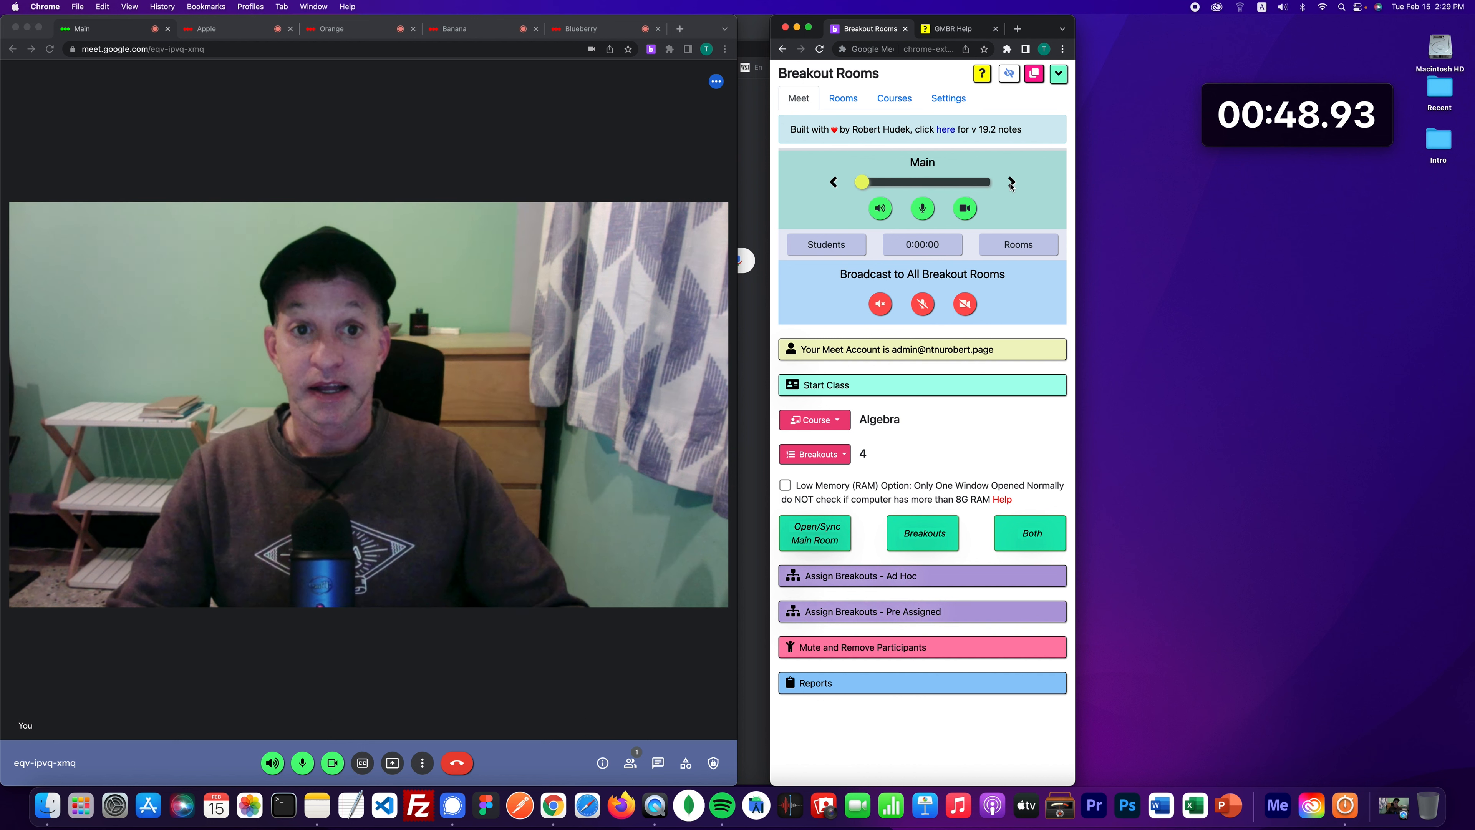
left_click(1011, 183)
left_click(1011, 182)
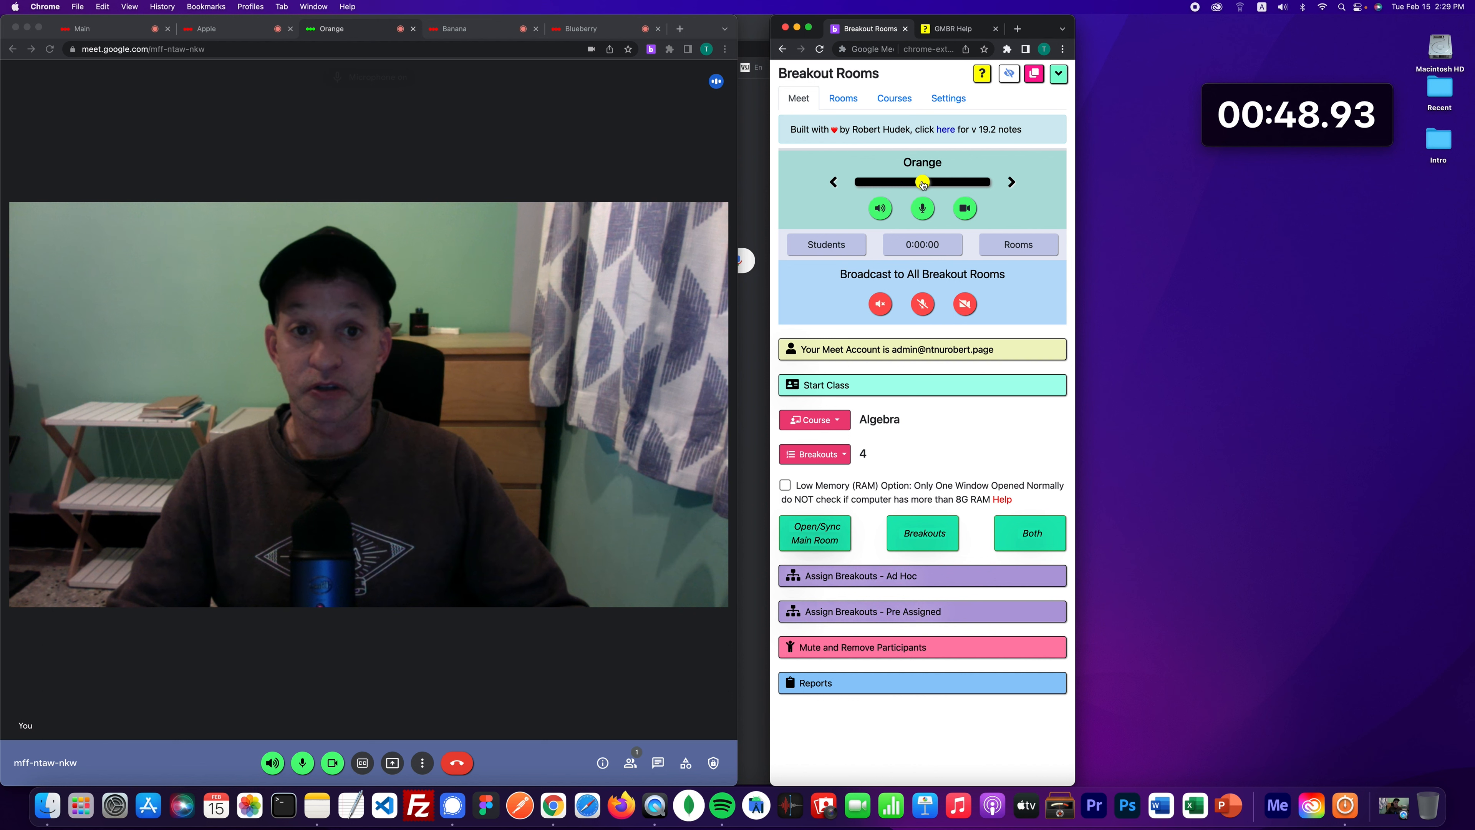
left_click_drag(924, 184, 983, 183)
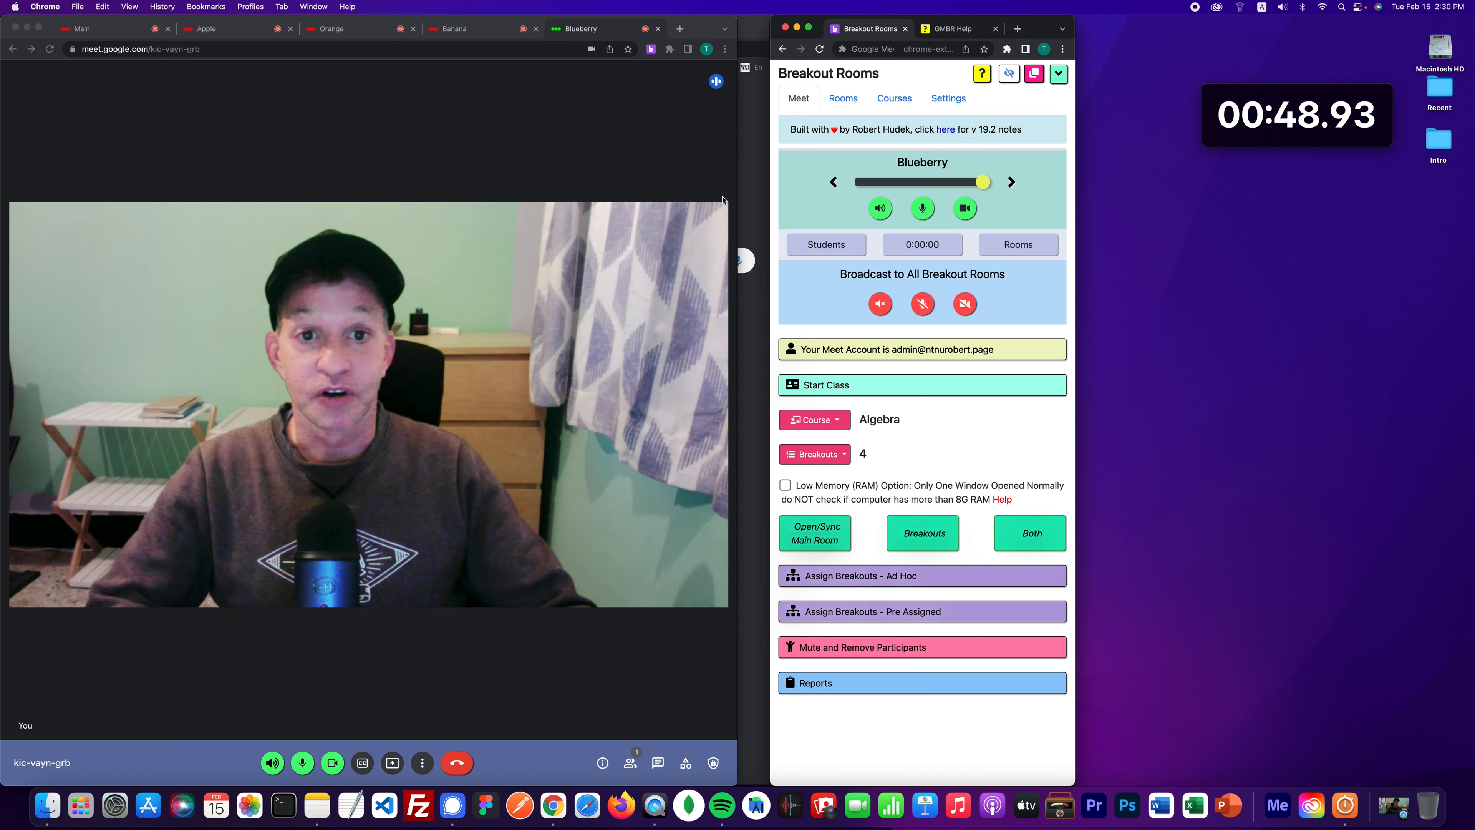
left_click(877, 178)
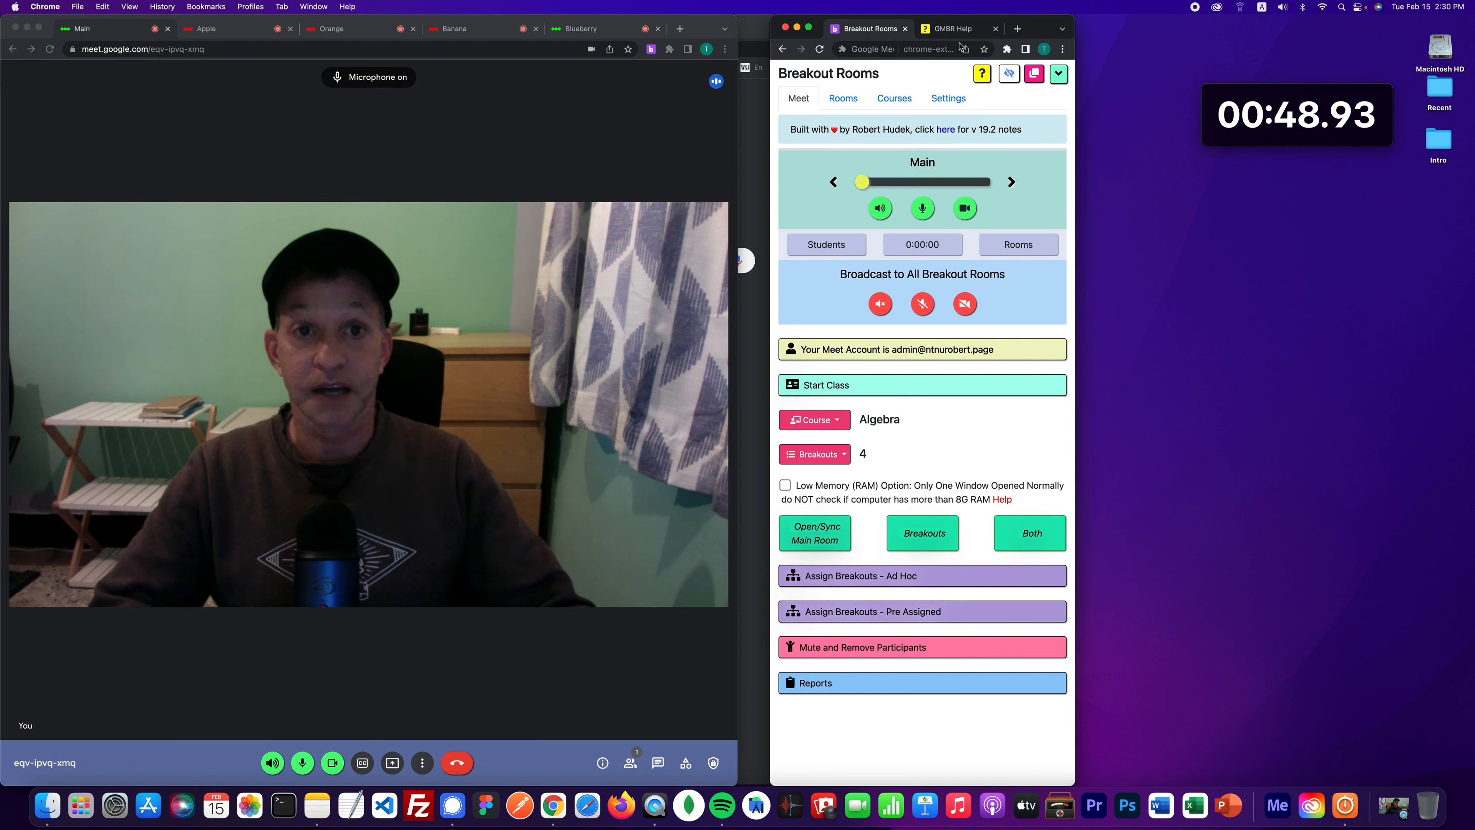
left_click(954, 36)
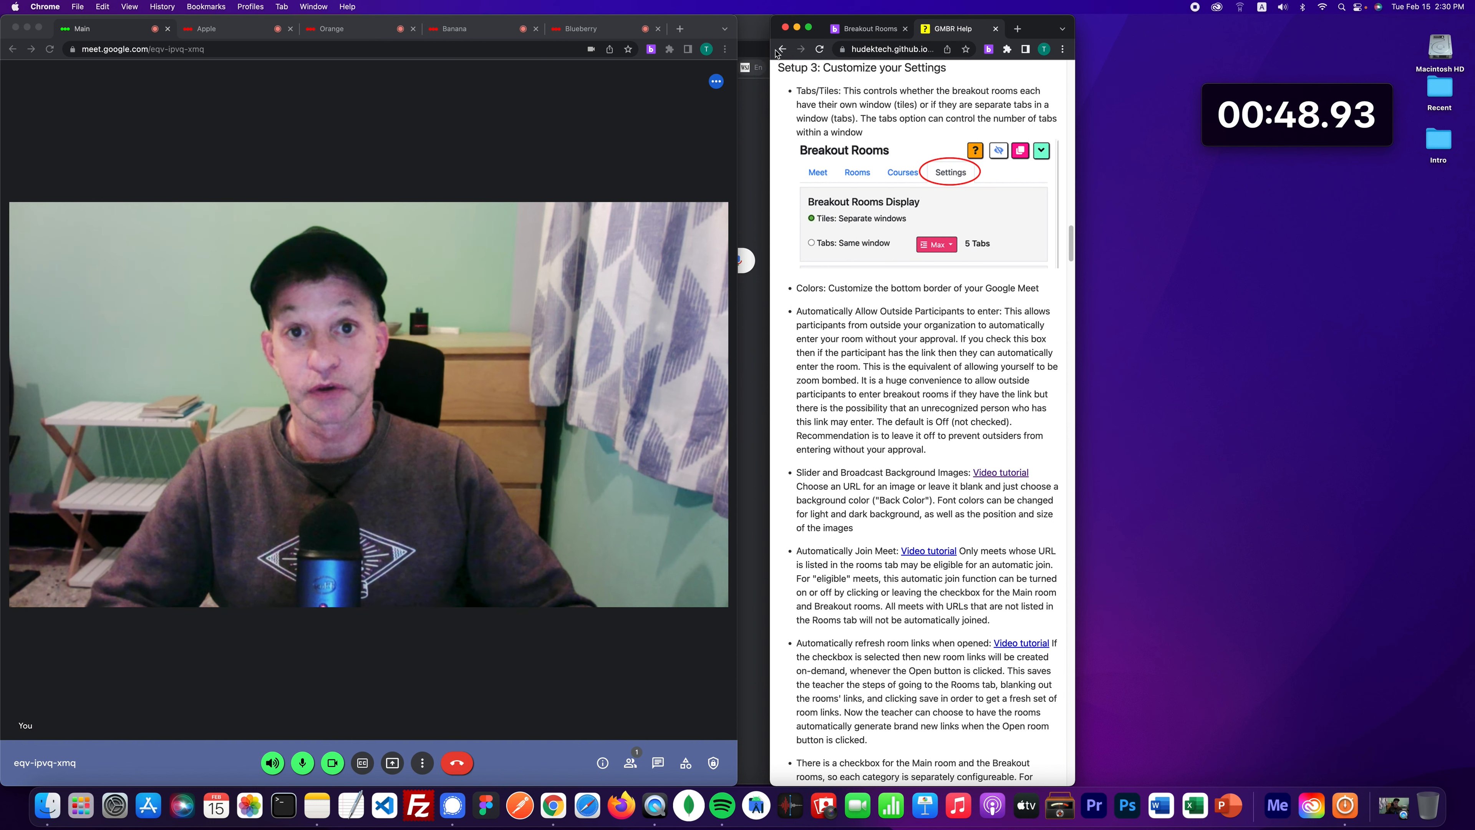
key("super+bracketleft")
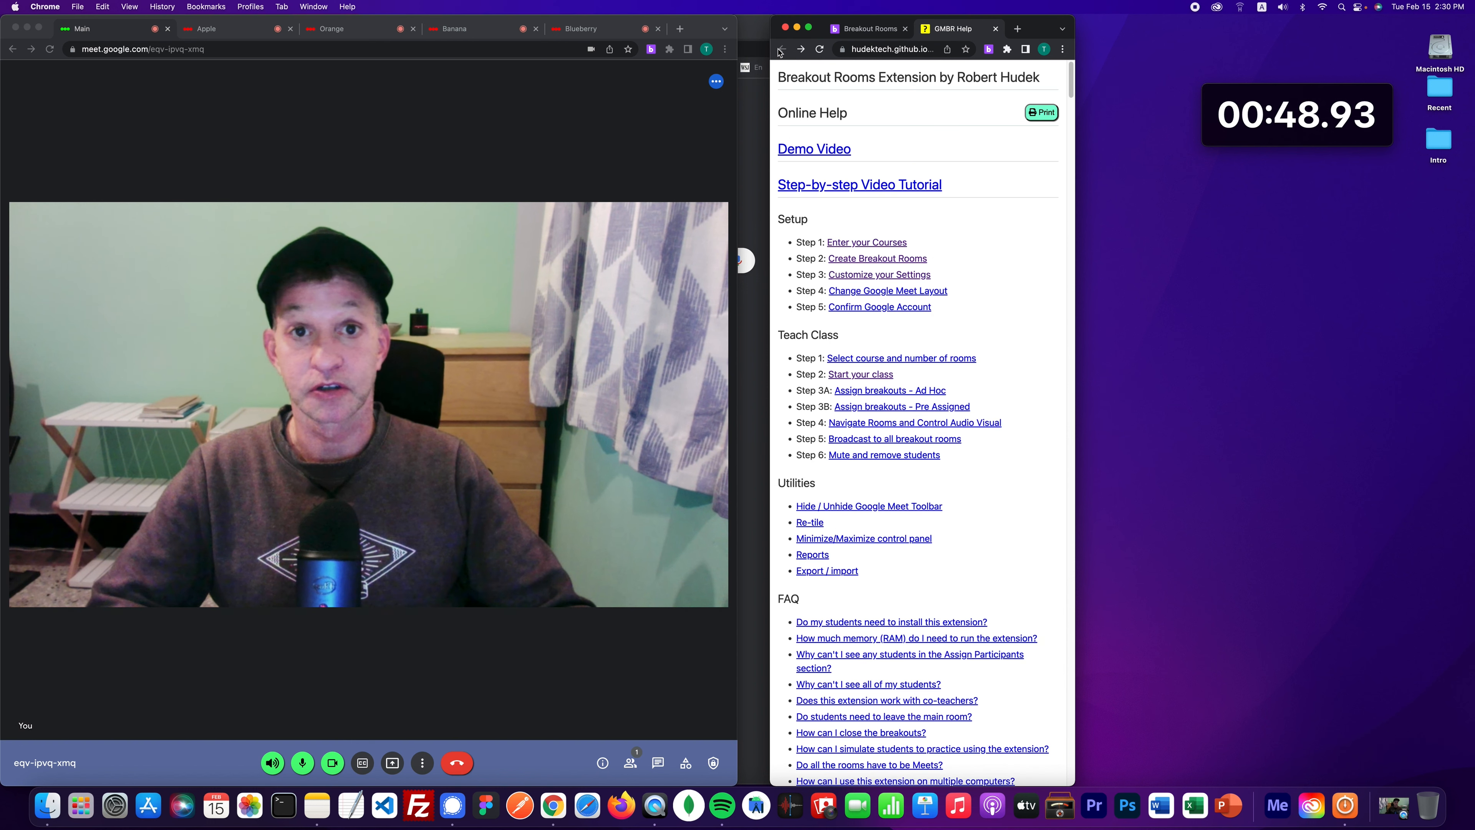
left_click(849, 294)
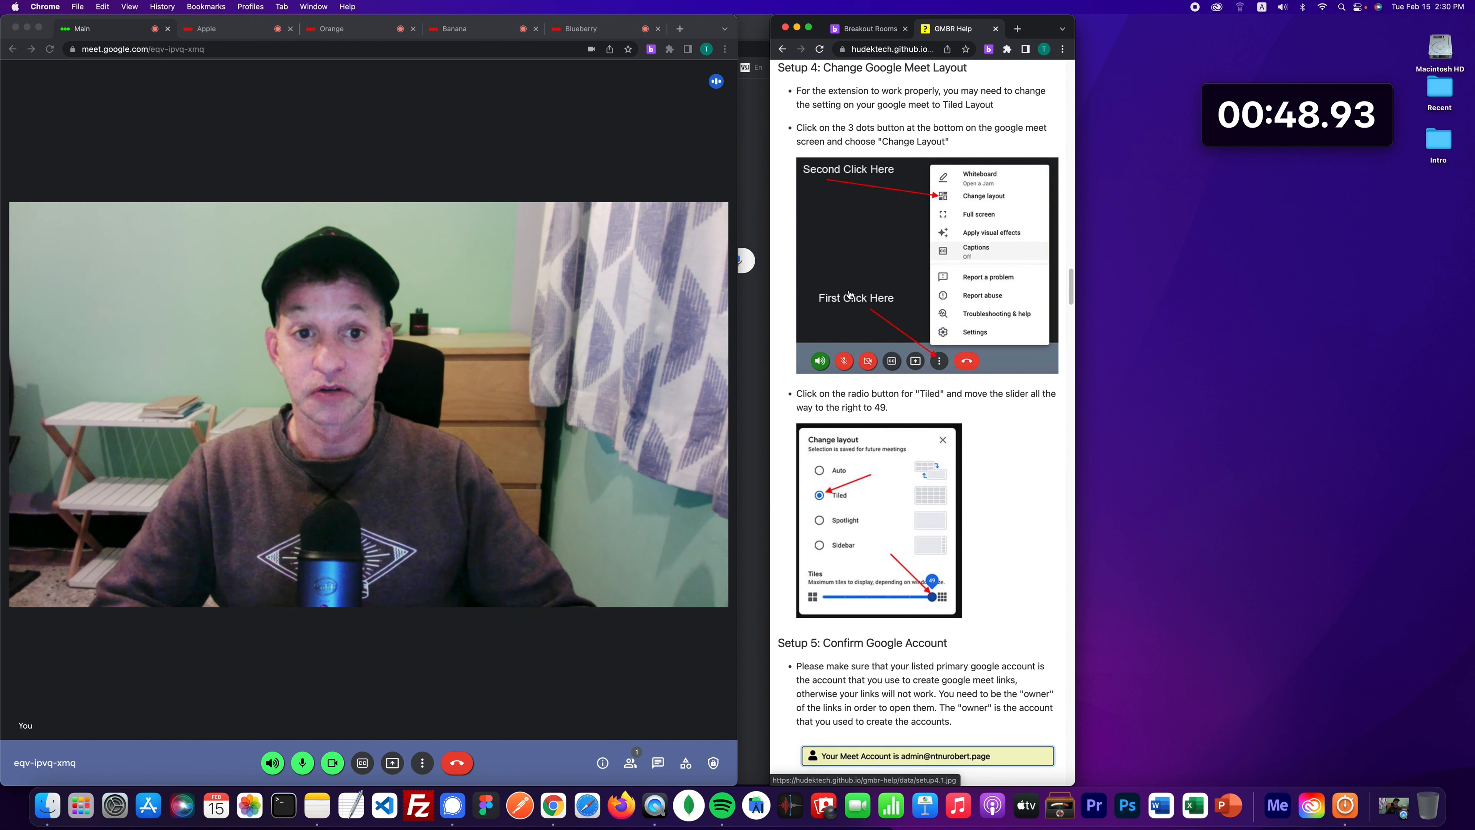
left_click(423, 765)
left_click(423, 765)
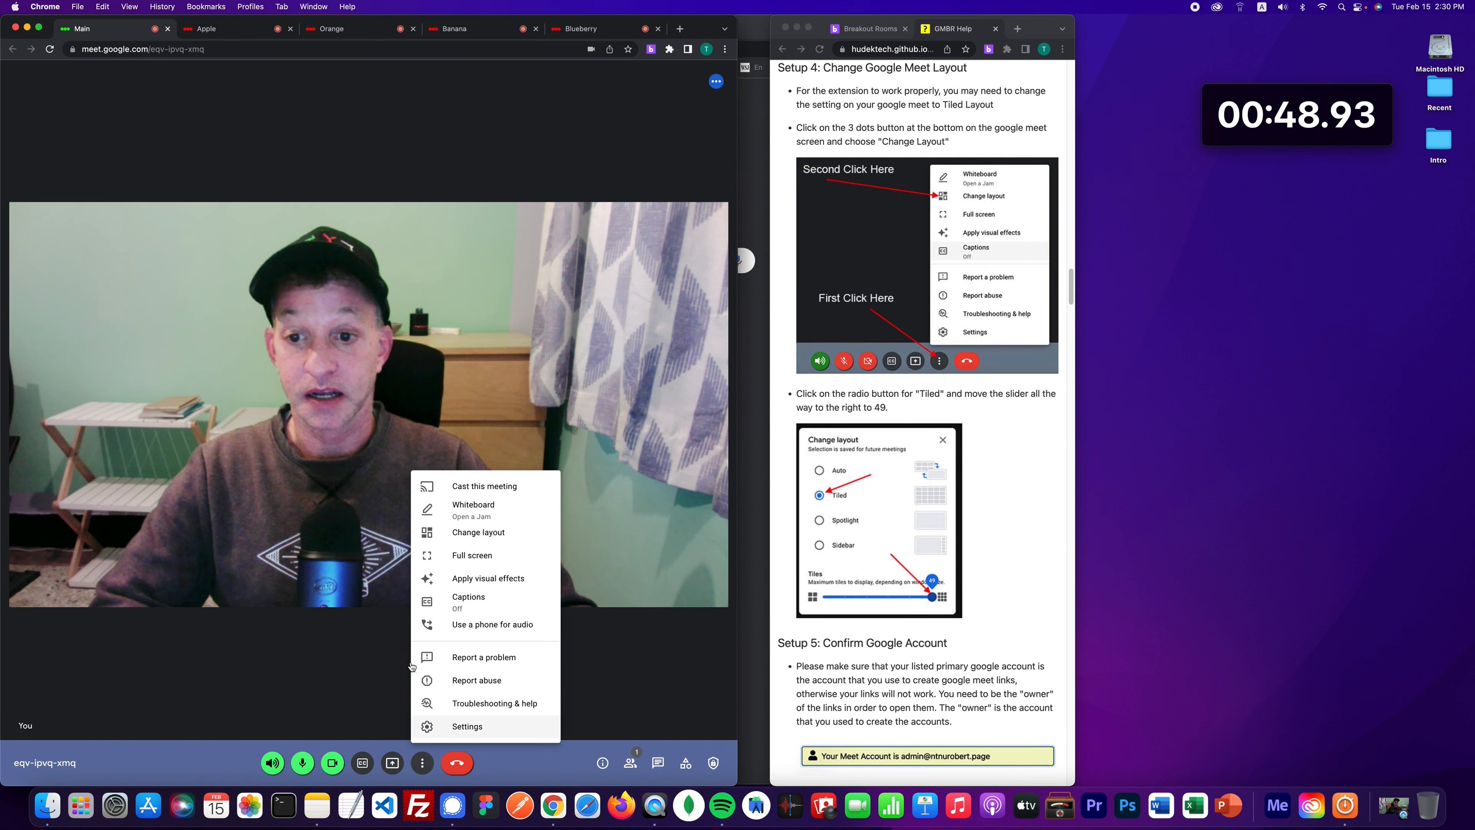
left_click(486, 536)
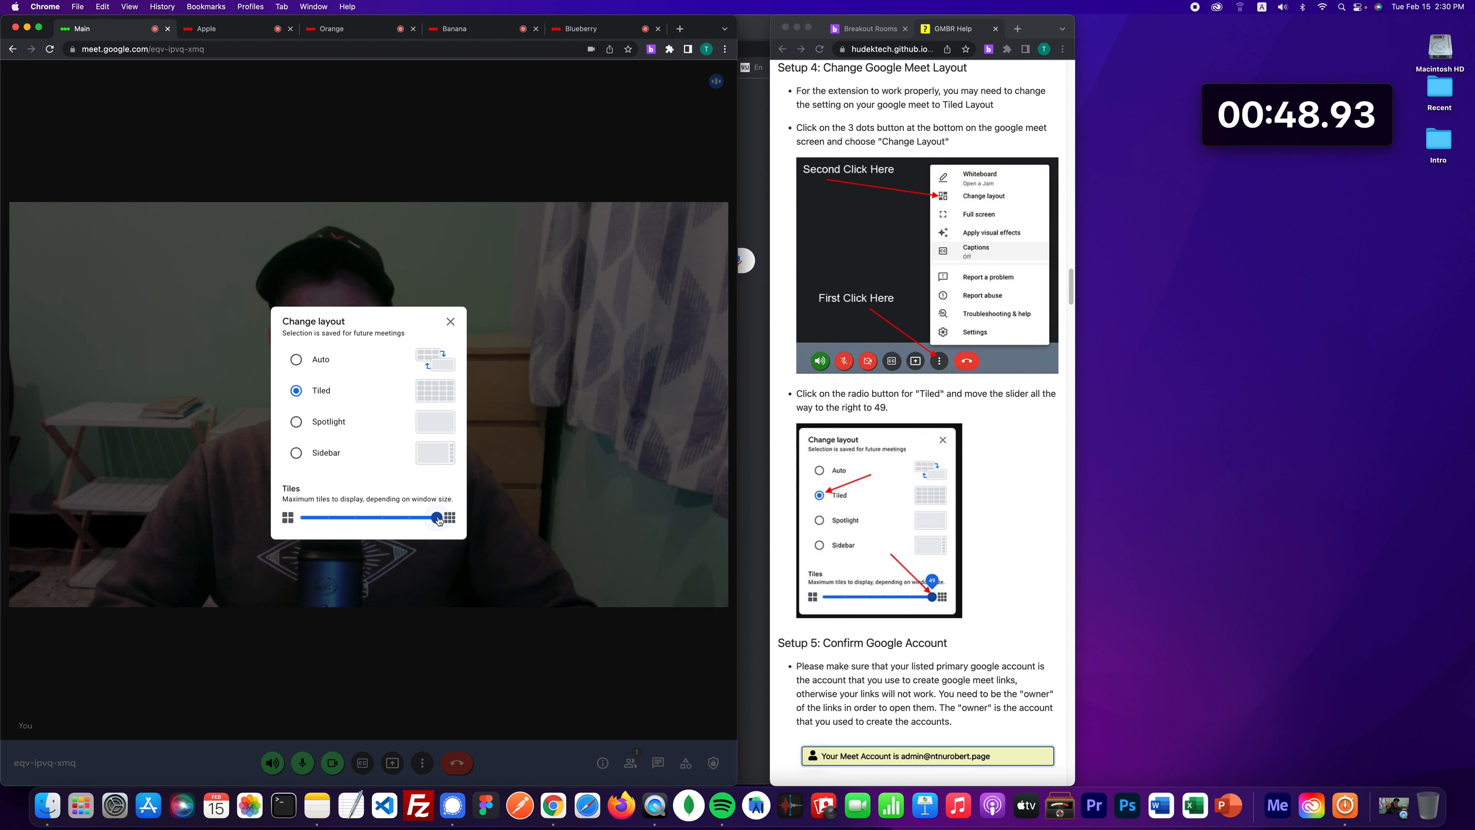
left_click(451, 325)
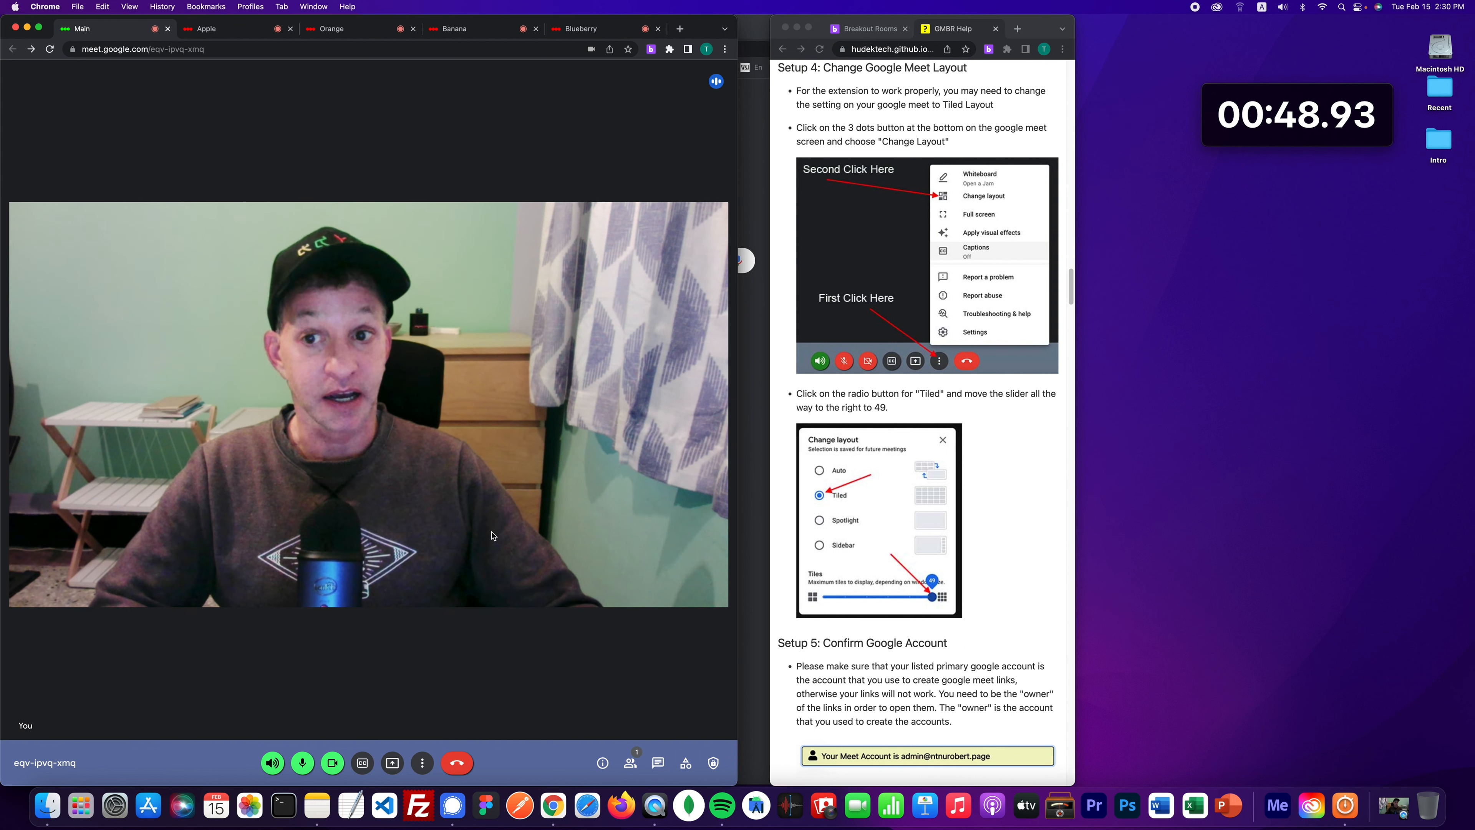
left_click(869, 36)
- Collapse Start Class, and briefly expand then collapse the Assign Breakouts - Ad Hoc instructions
left_click(842, 386)
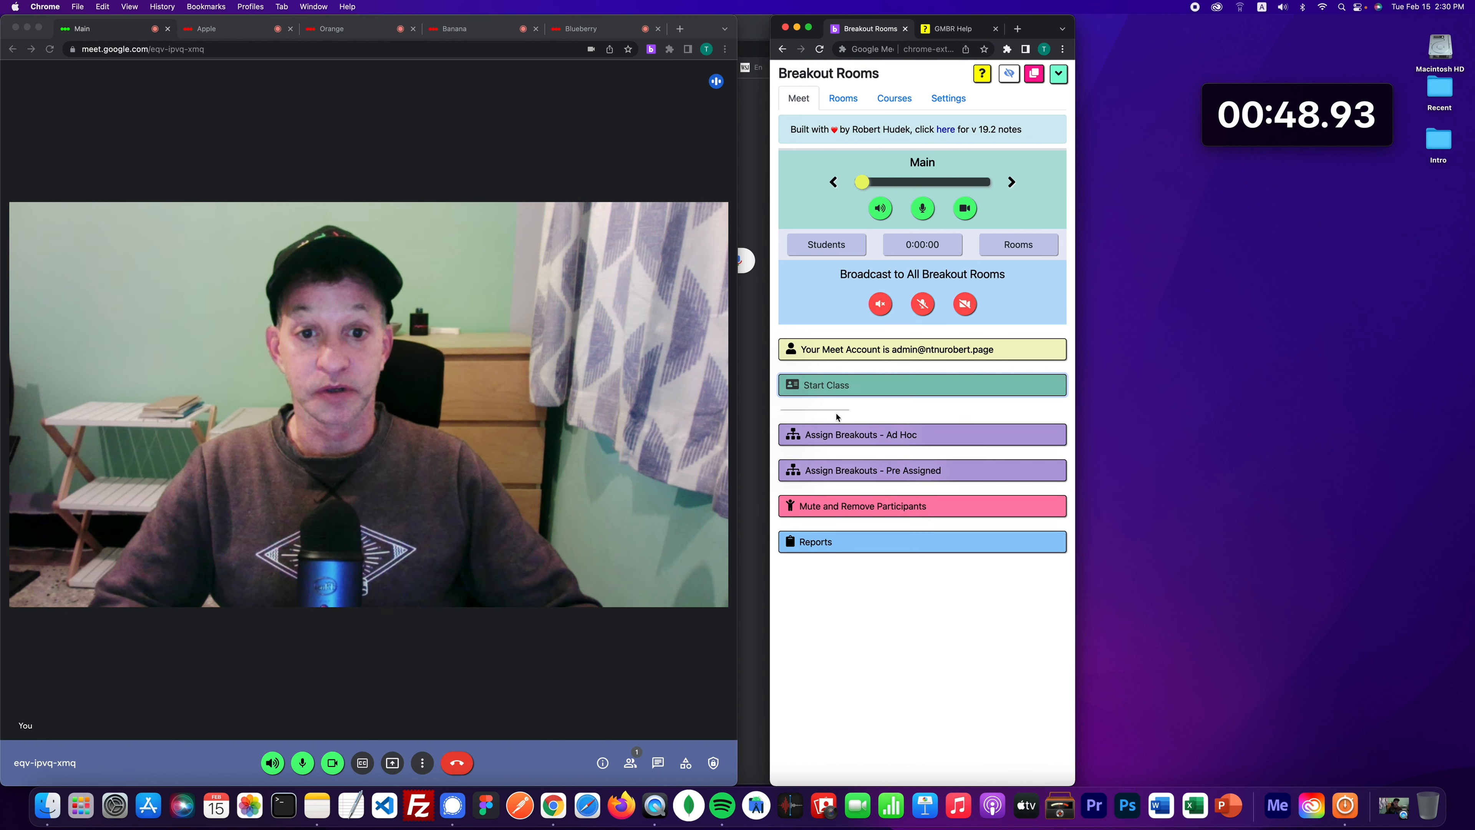
left_click(843, 422)
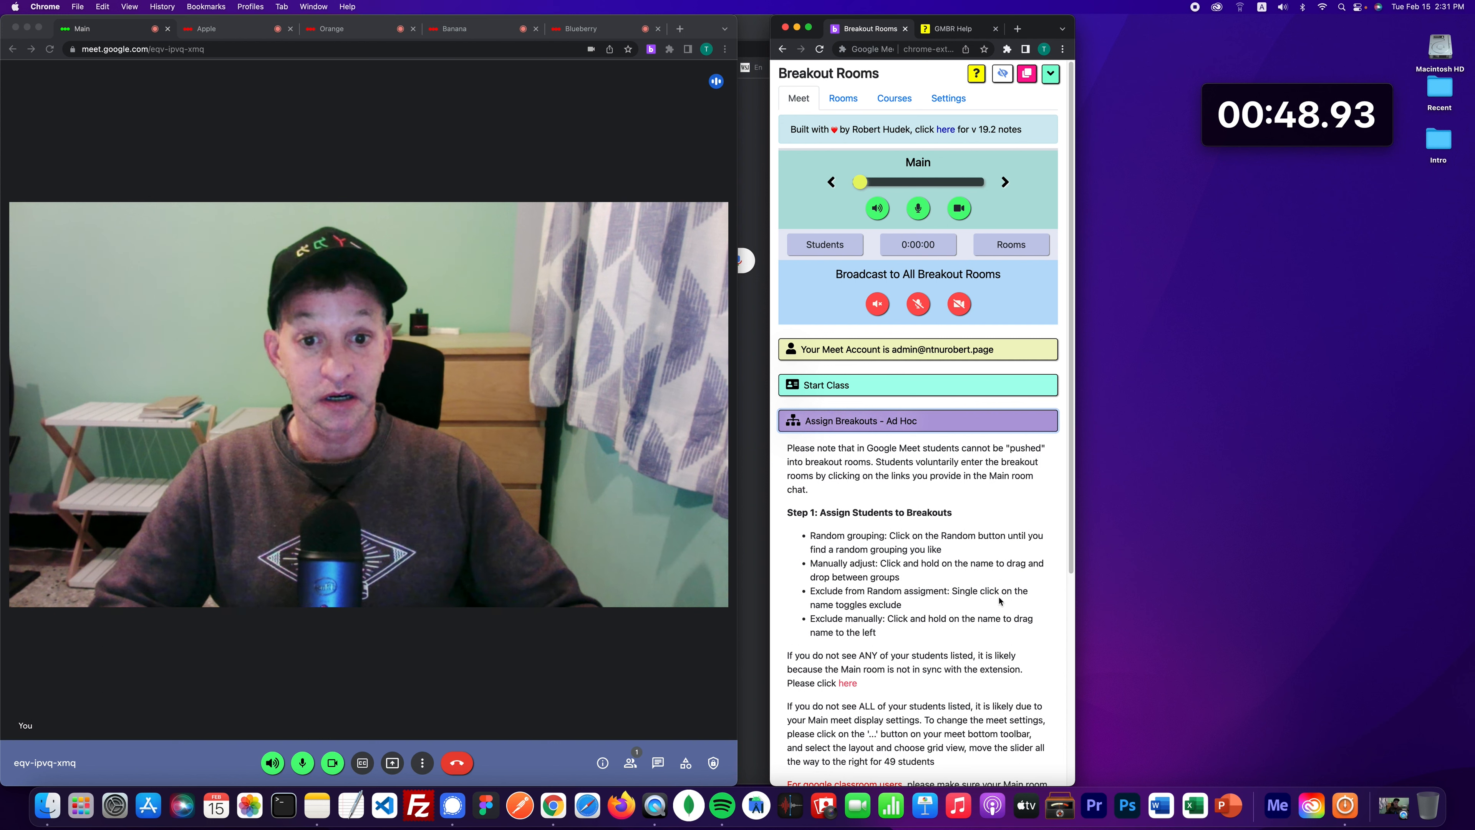
left_click(860, 421)
- View the help's Setup 5: Confirm Google Account section, then go back to the Breakout Rooms panel
left_click(961, 32)
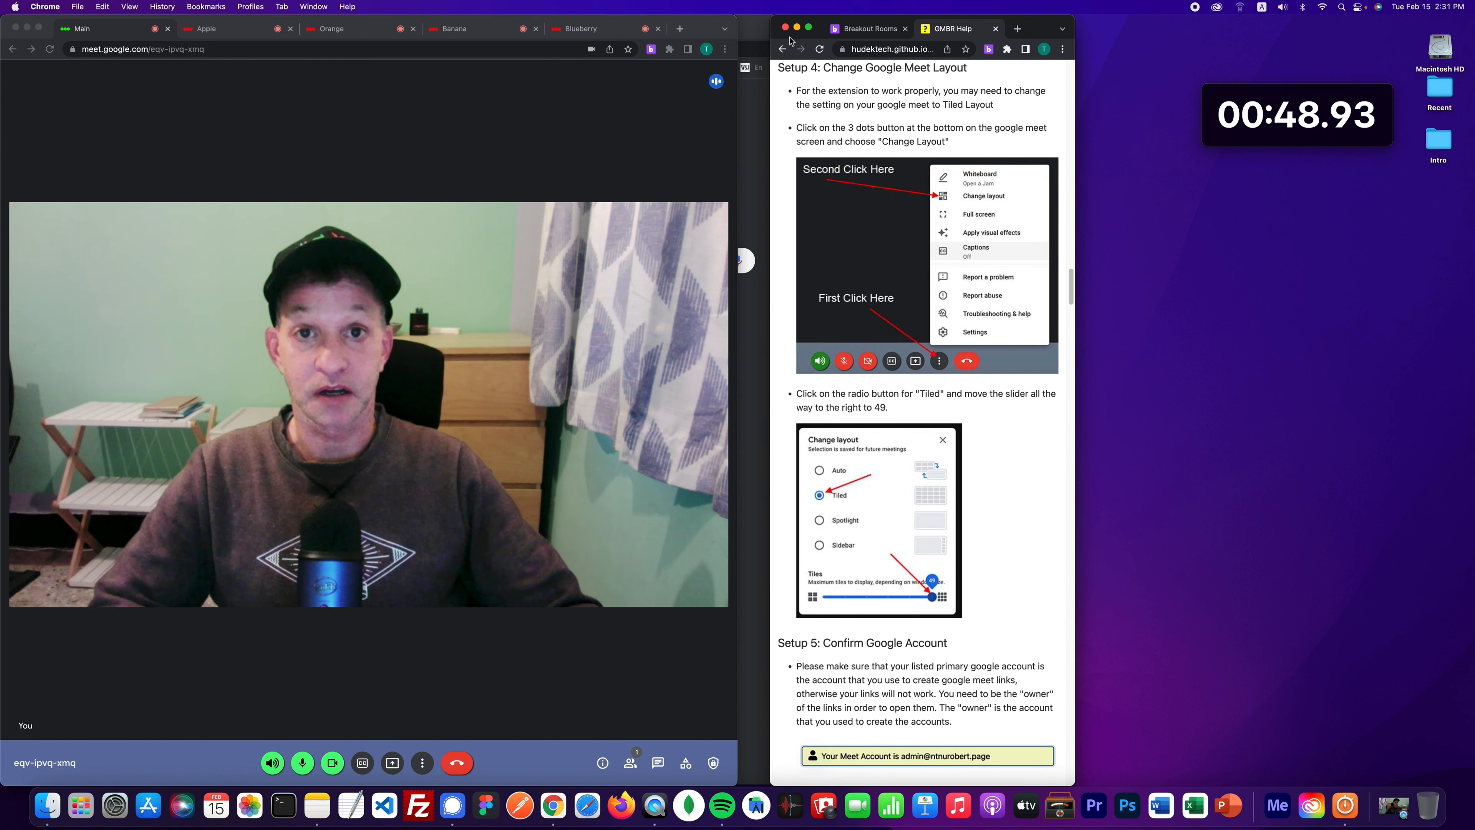
left_click(782, 48)
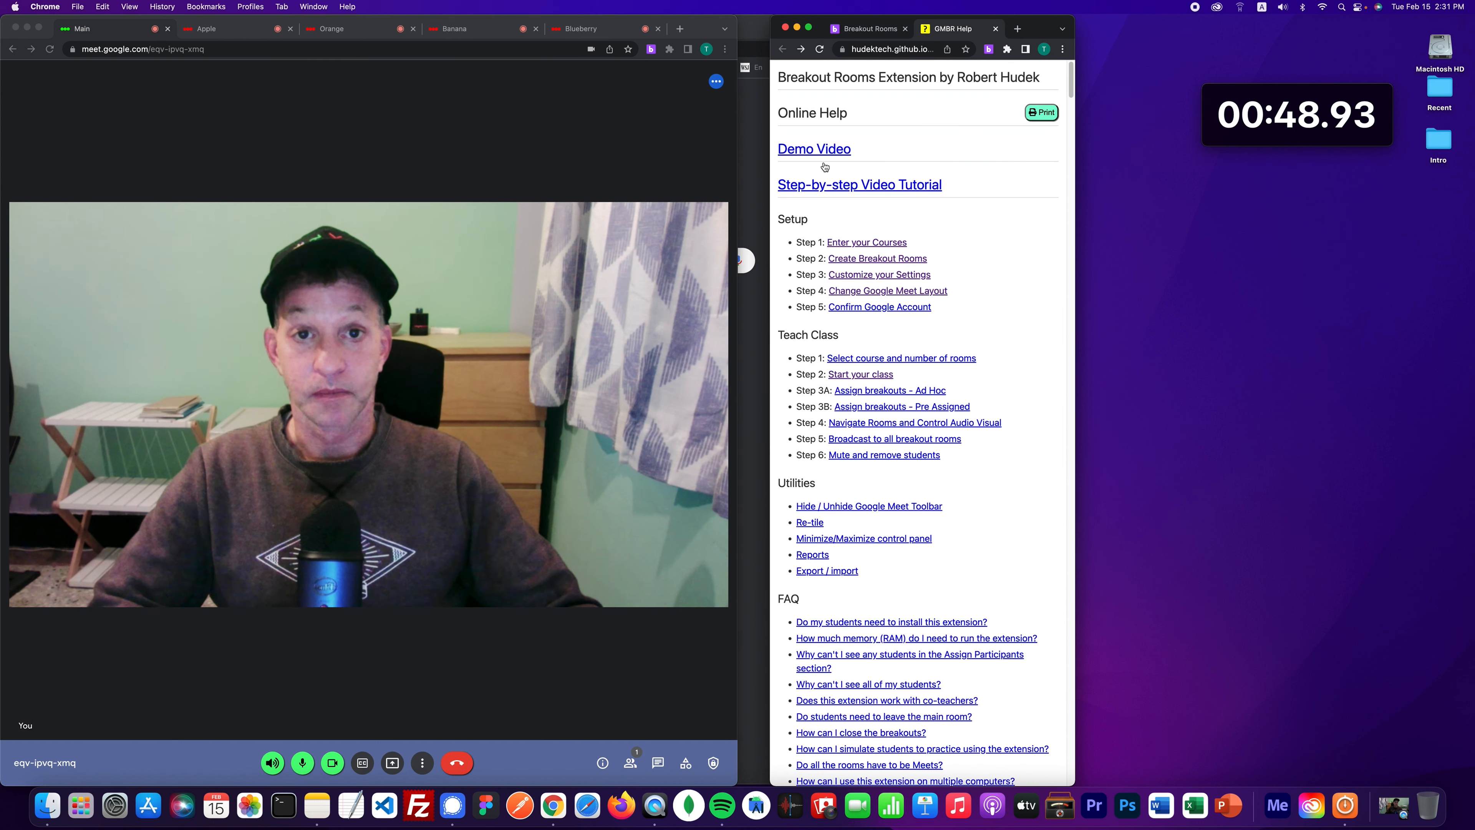
left_click(888, 308)
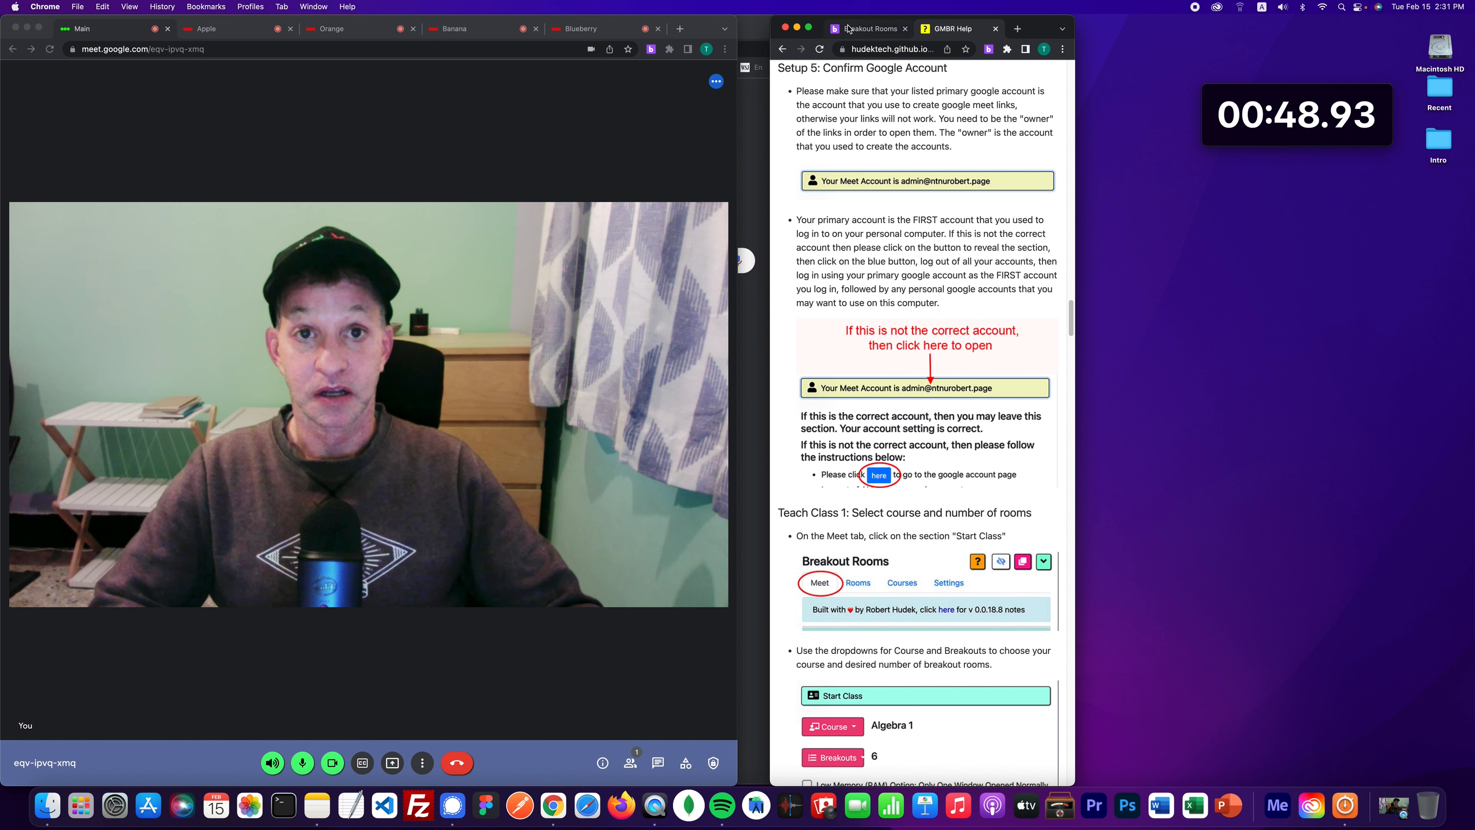
left_click(865, 29)
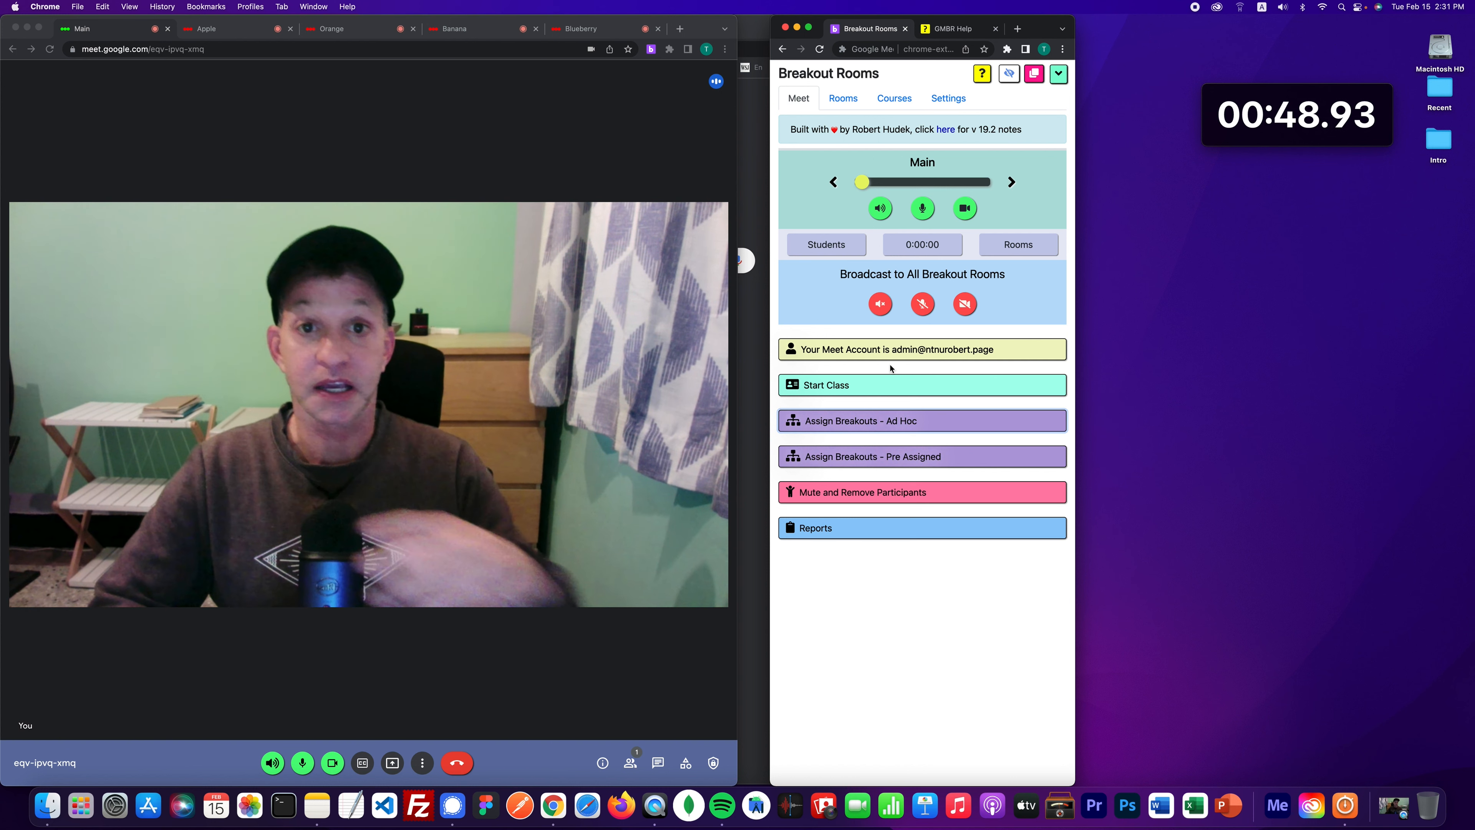
left_click(844, 112)
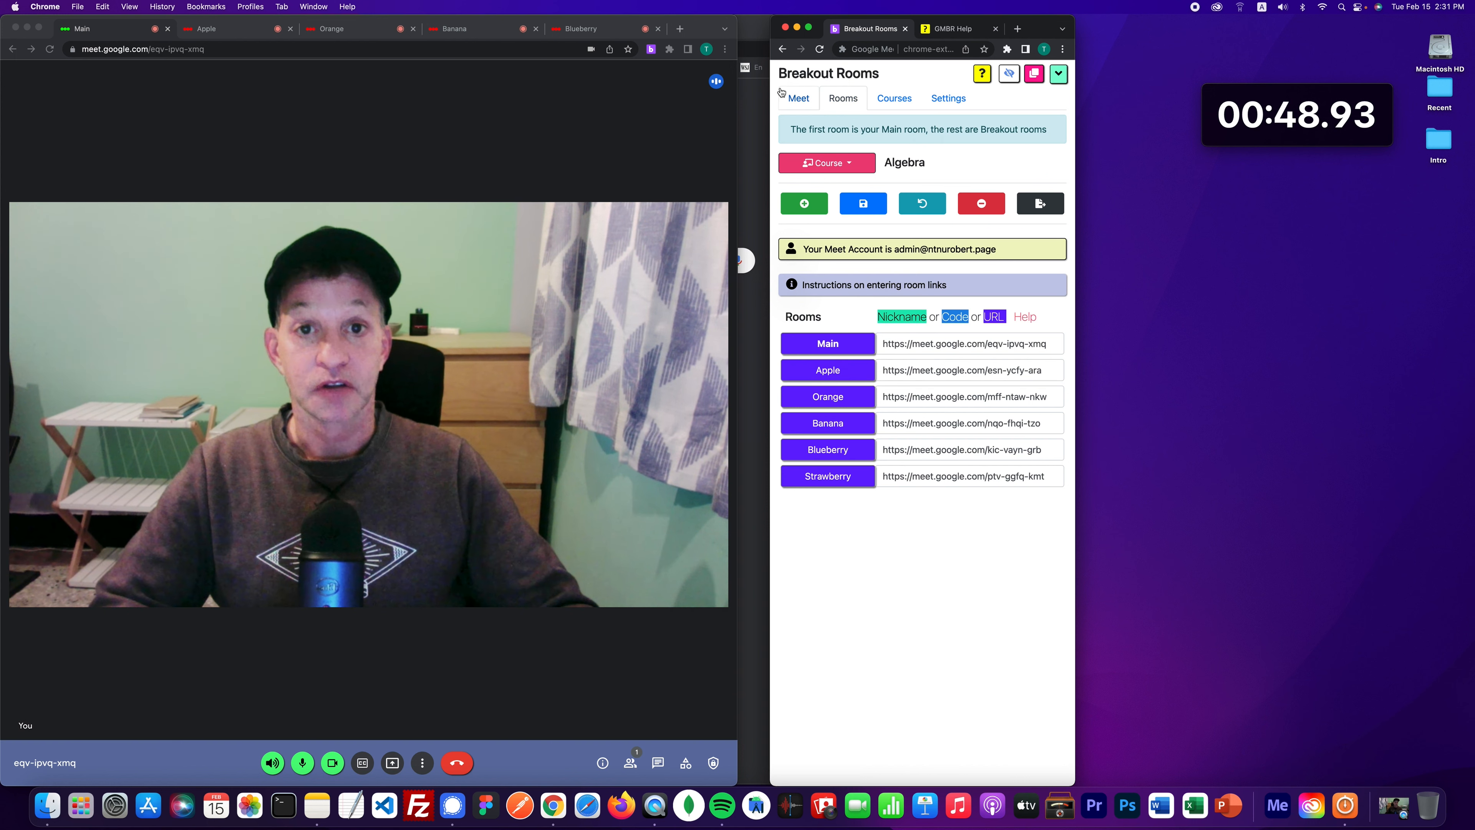
left_click(791, 96)
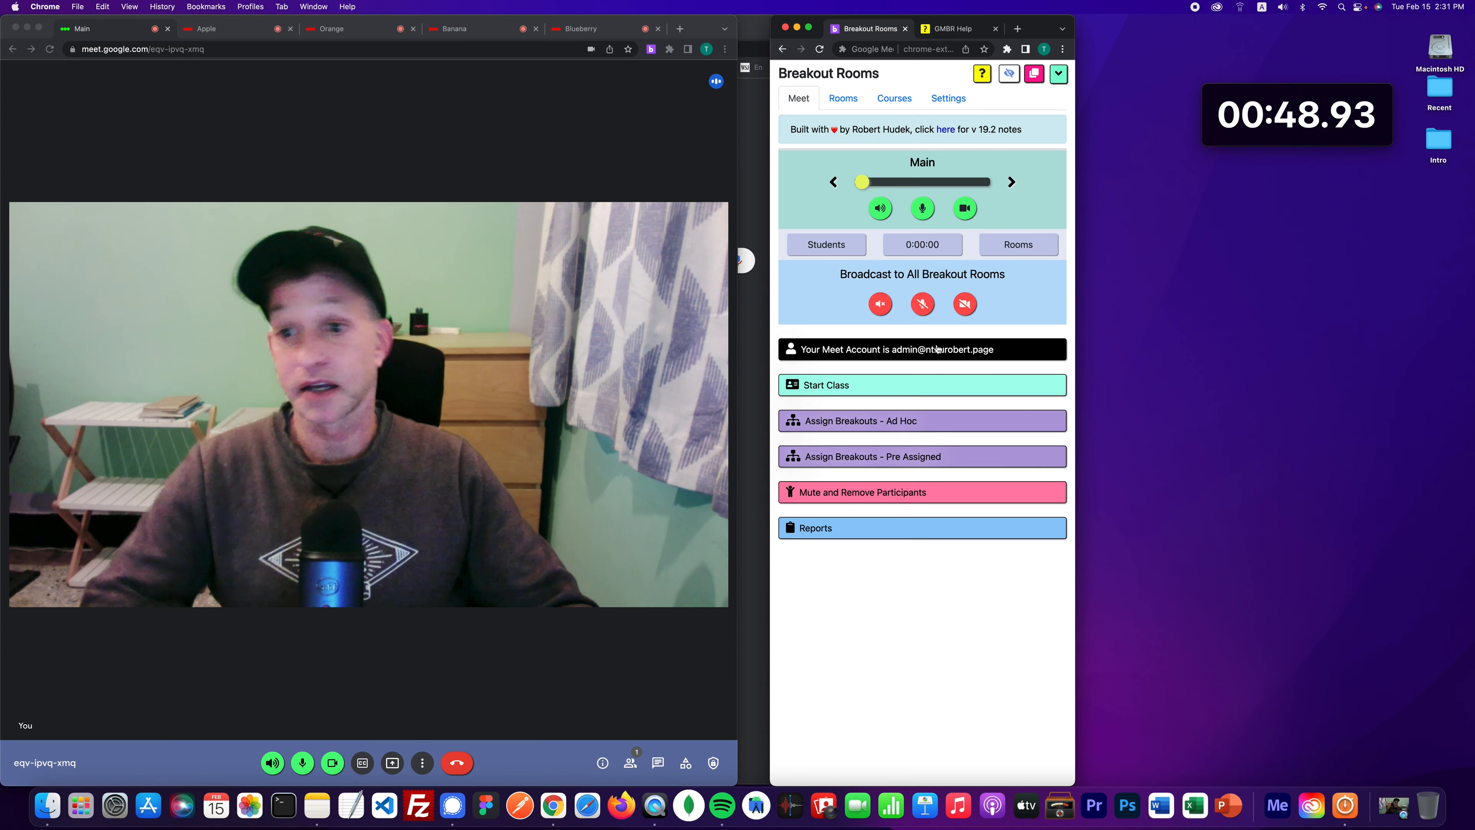
left_click(843, 99)
left_click(799, 99)
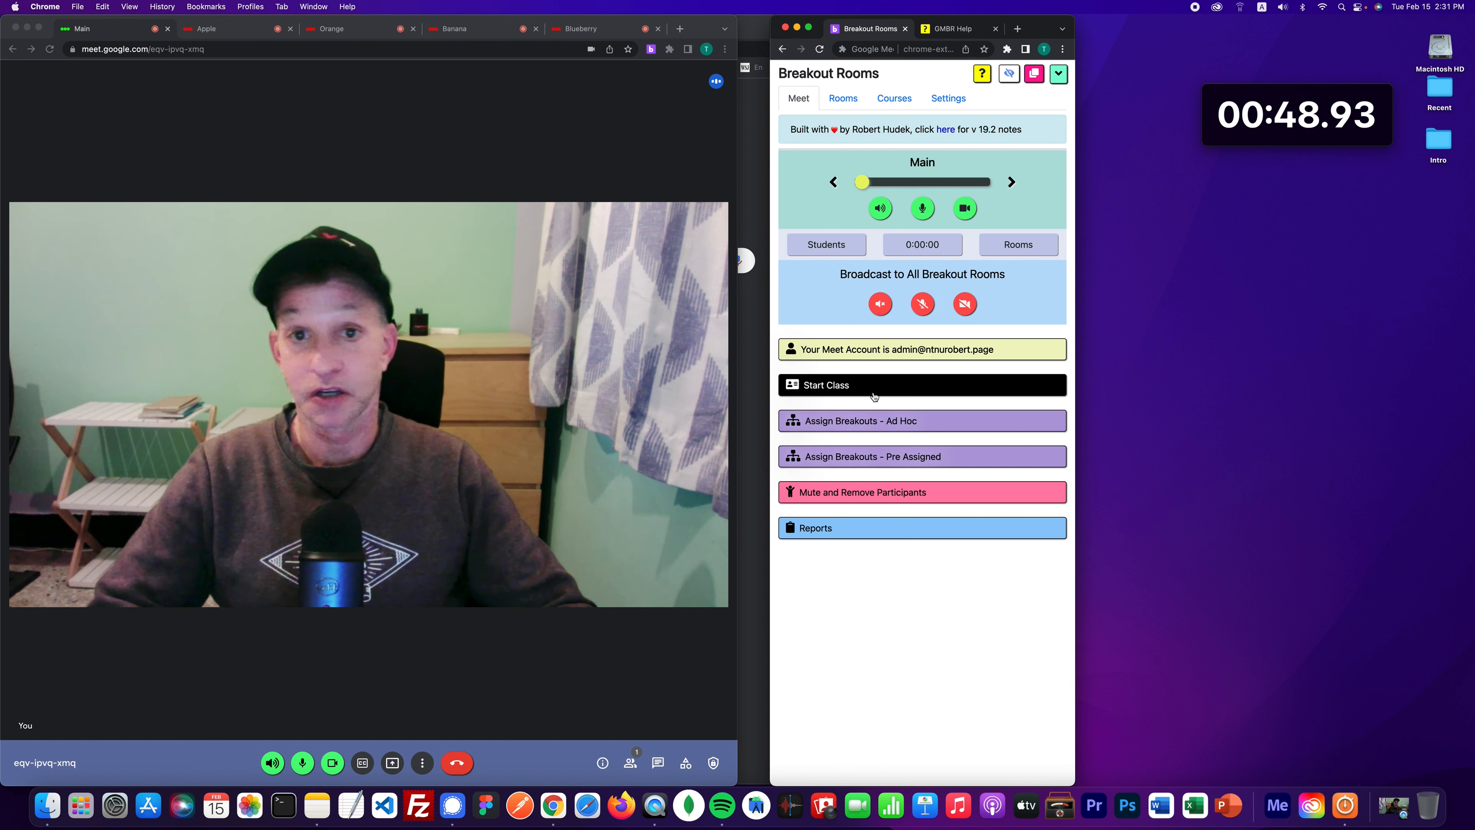
left_click(918, 355)
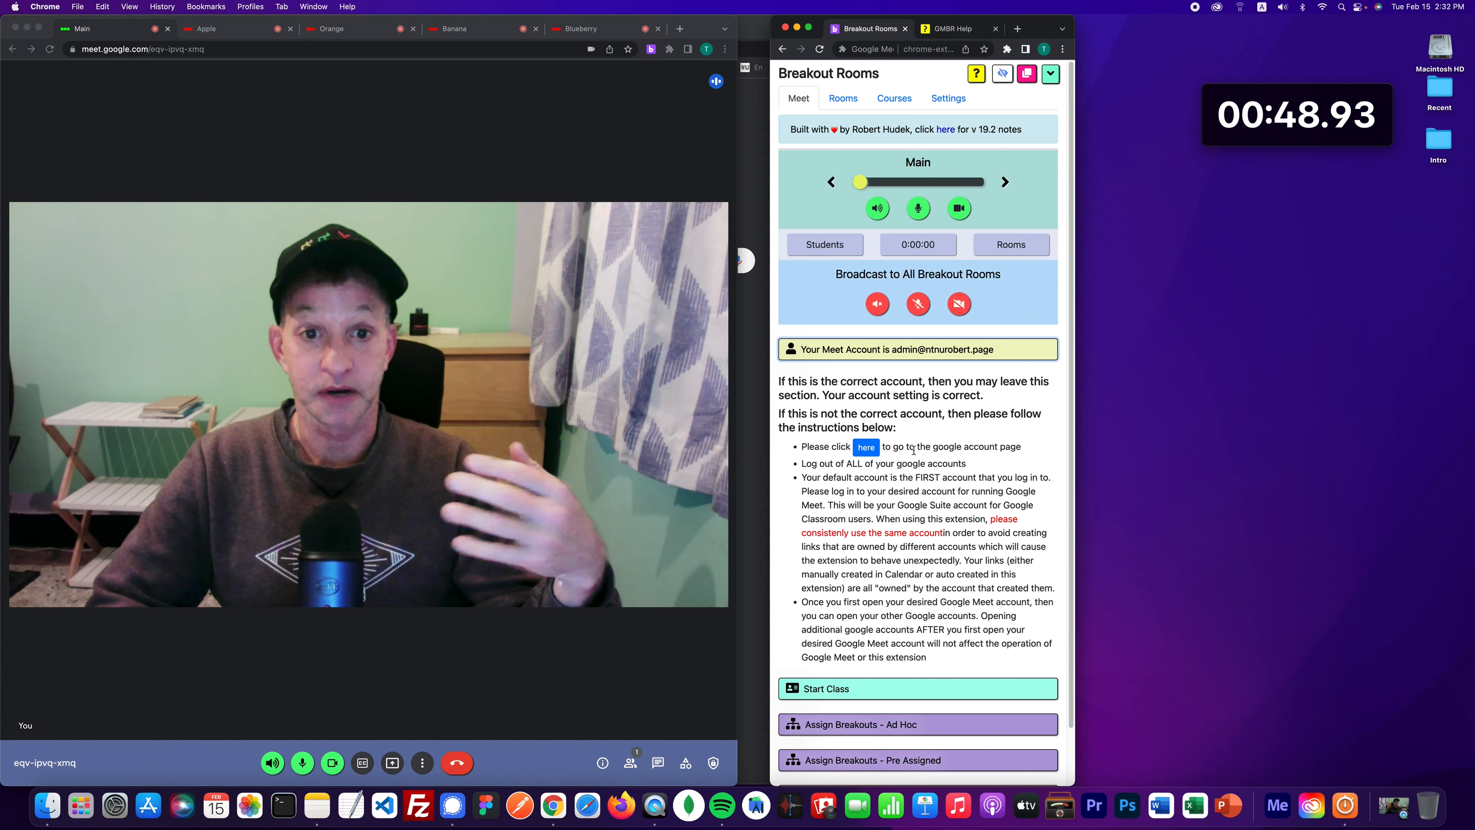
left_click(901, 352)
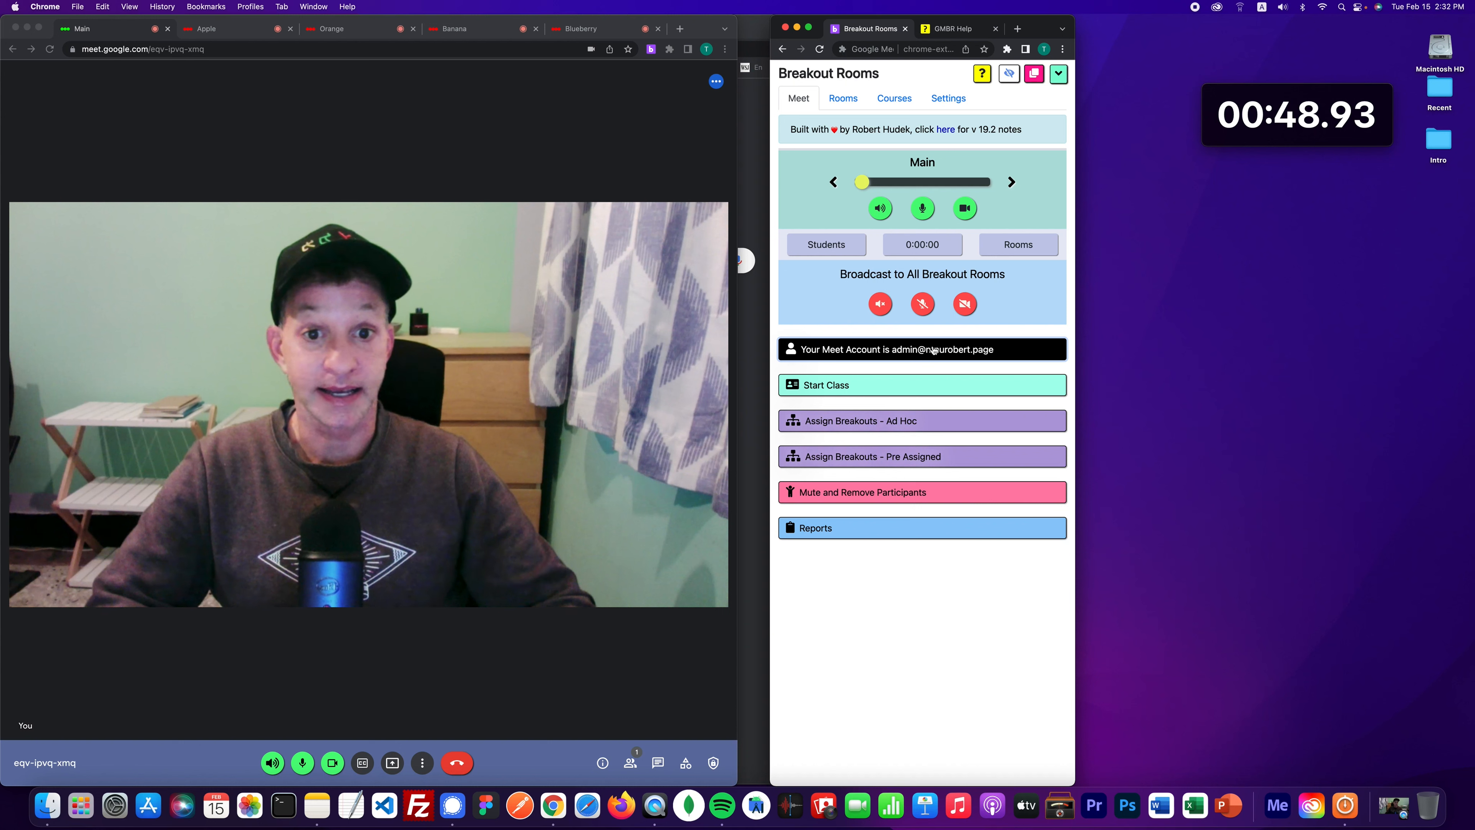
left_click(933, 351)
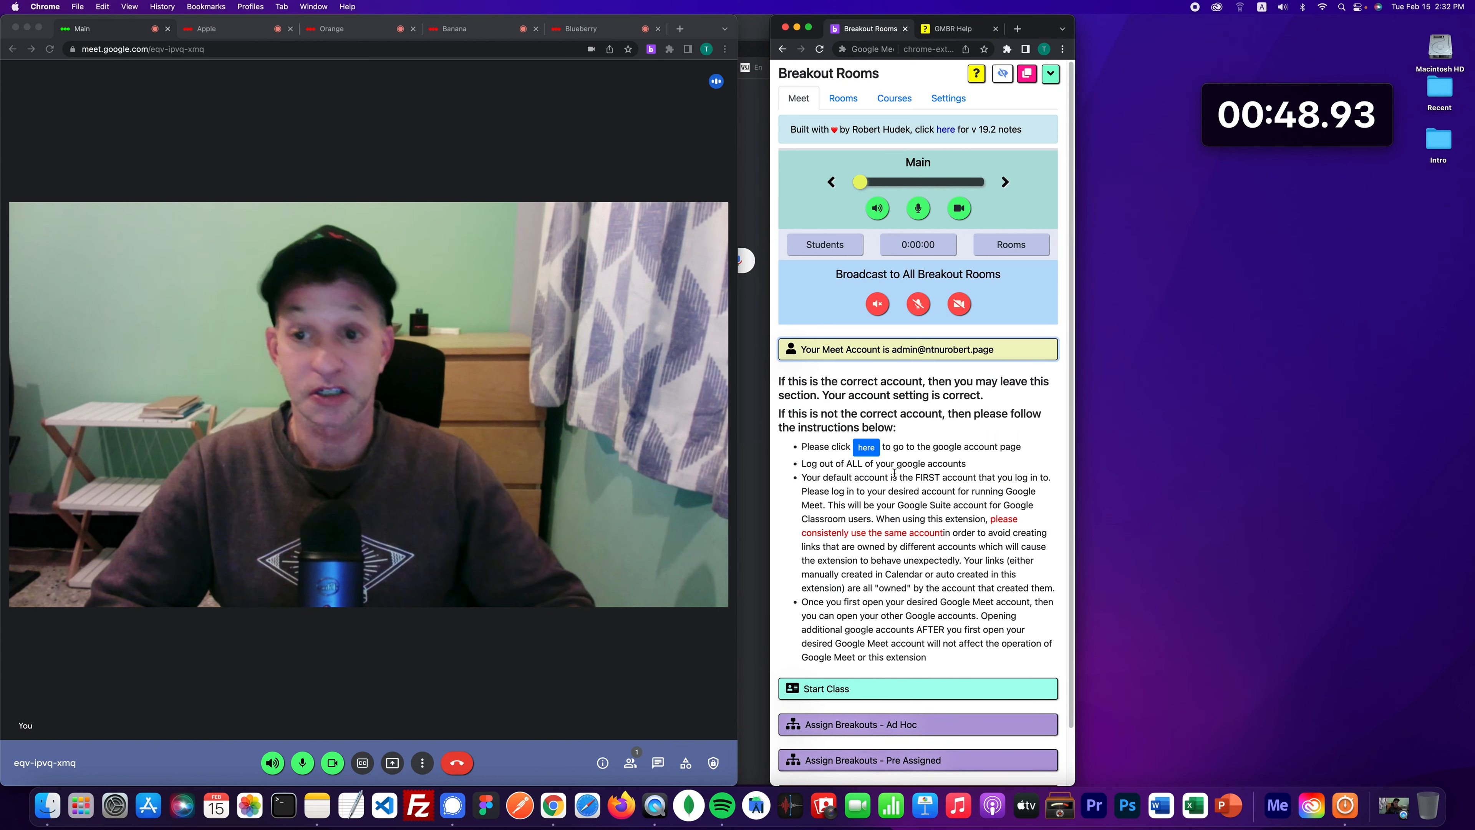
left_click(909, 351)
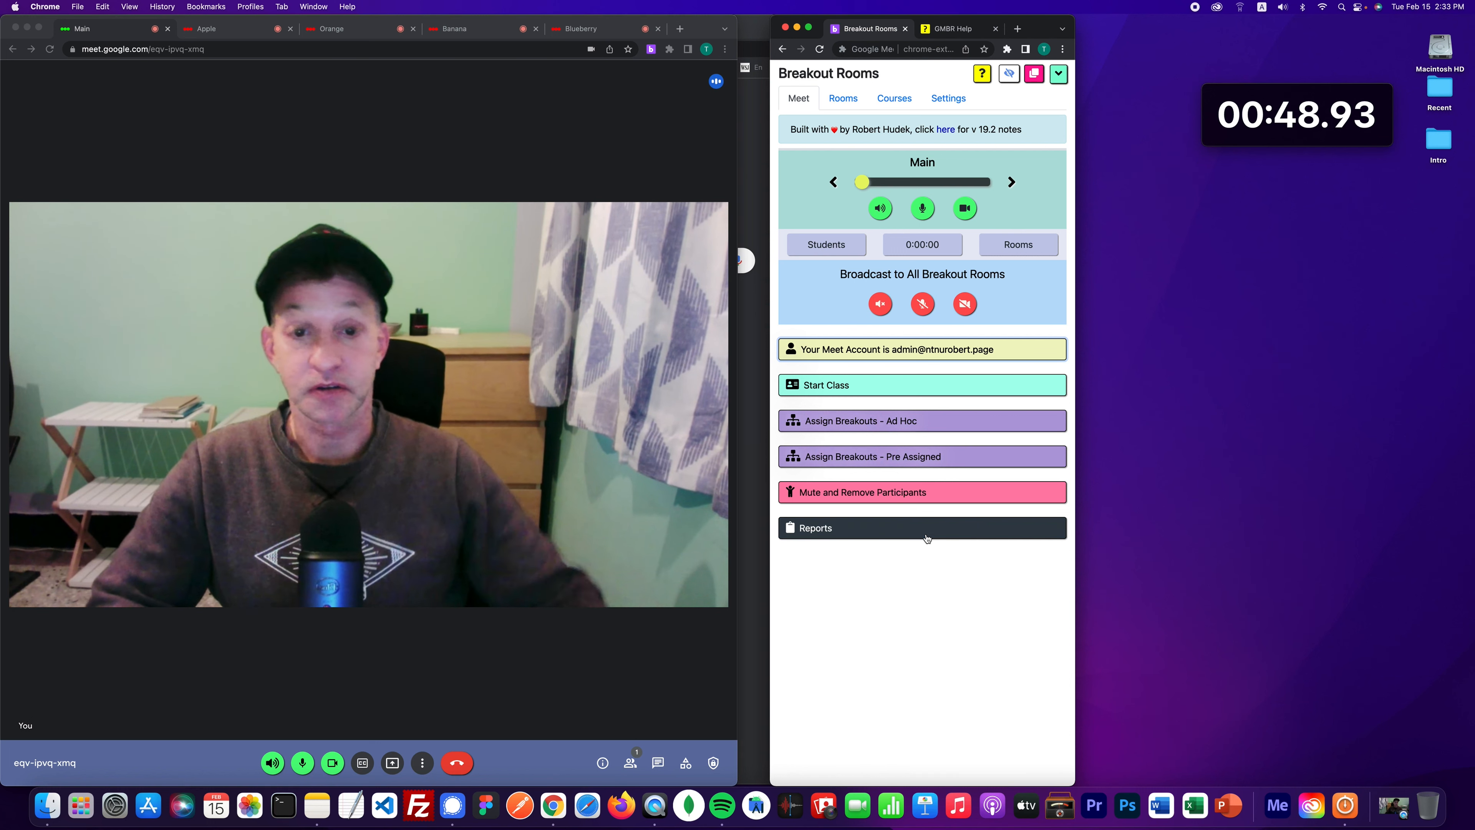
- In the GMBR Help tab, read the Teach Class section on selecting the course and rooms
left_click(952, 32)
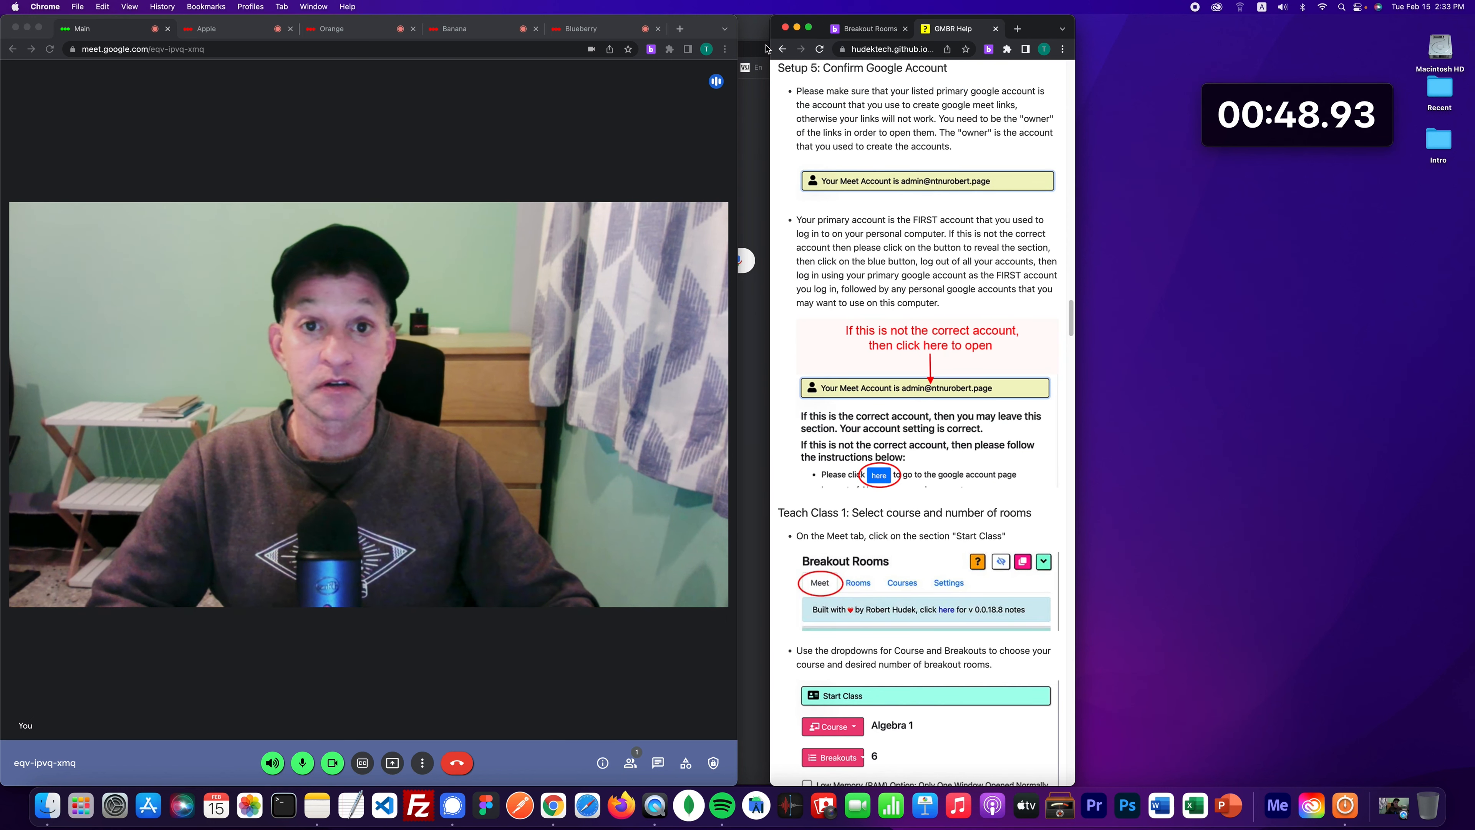
left_click(782, 48)
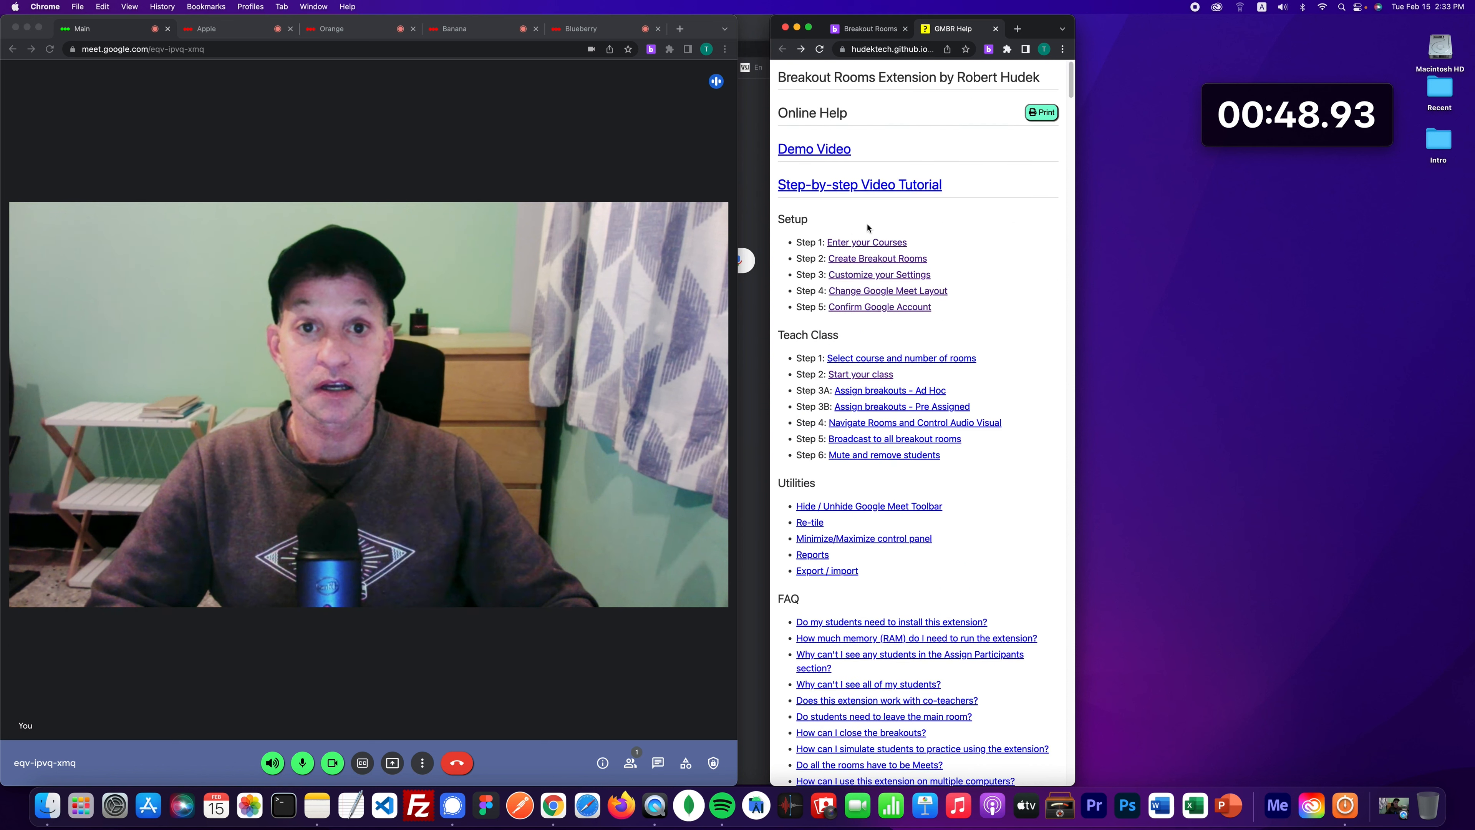
left_click(863, 359)
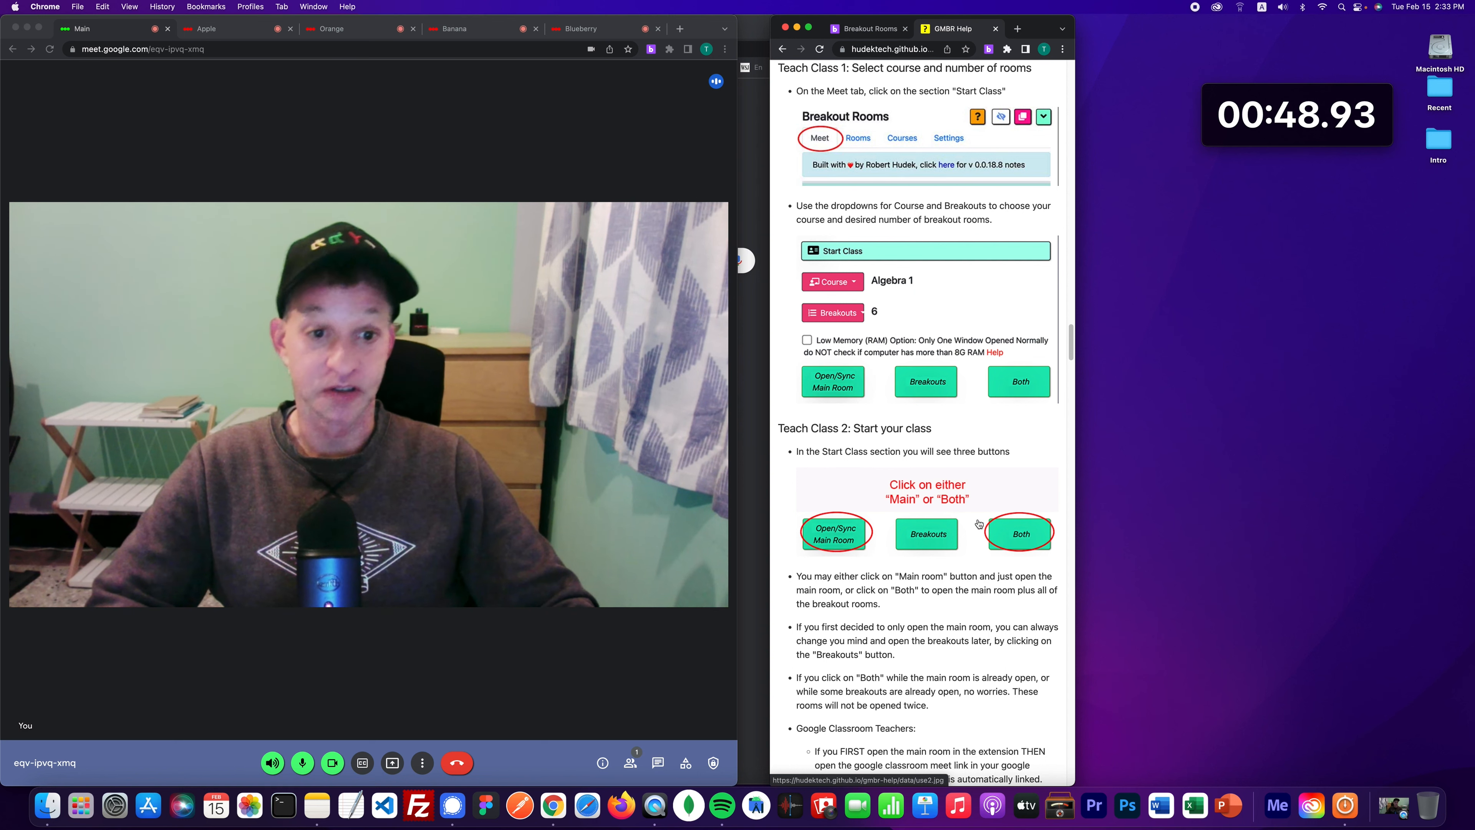
scroll(920, 551, "down", 5)
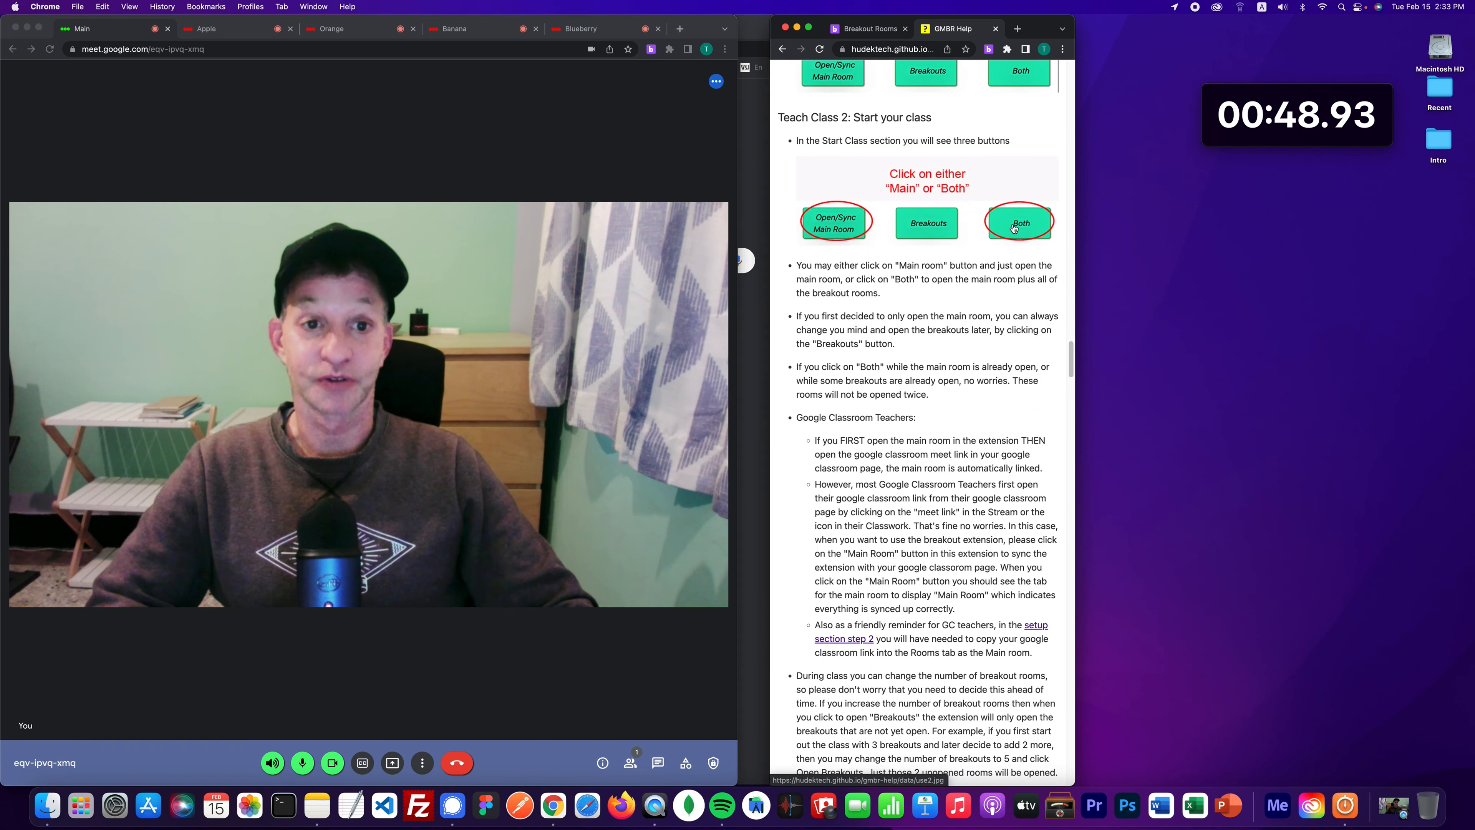
scroll(858, 275, "up", 1)
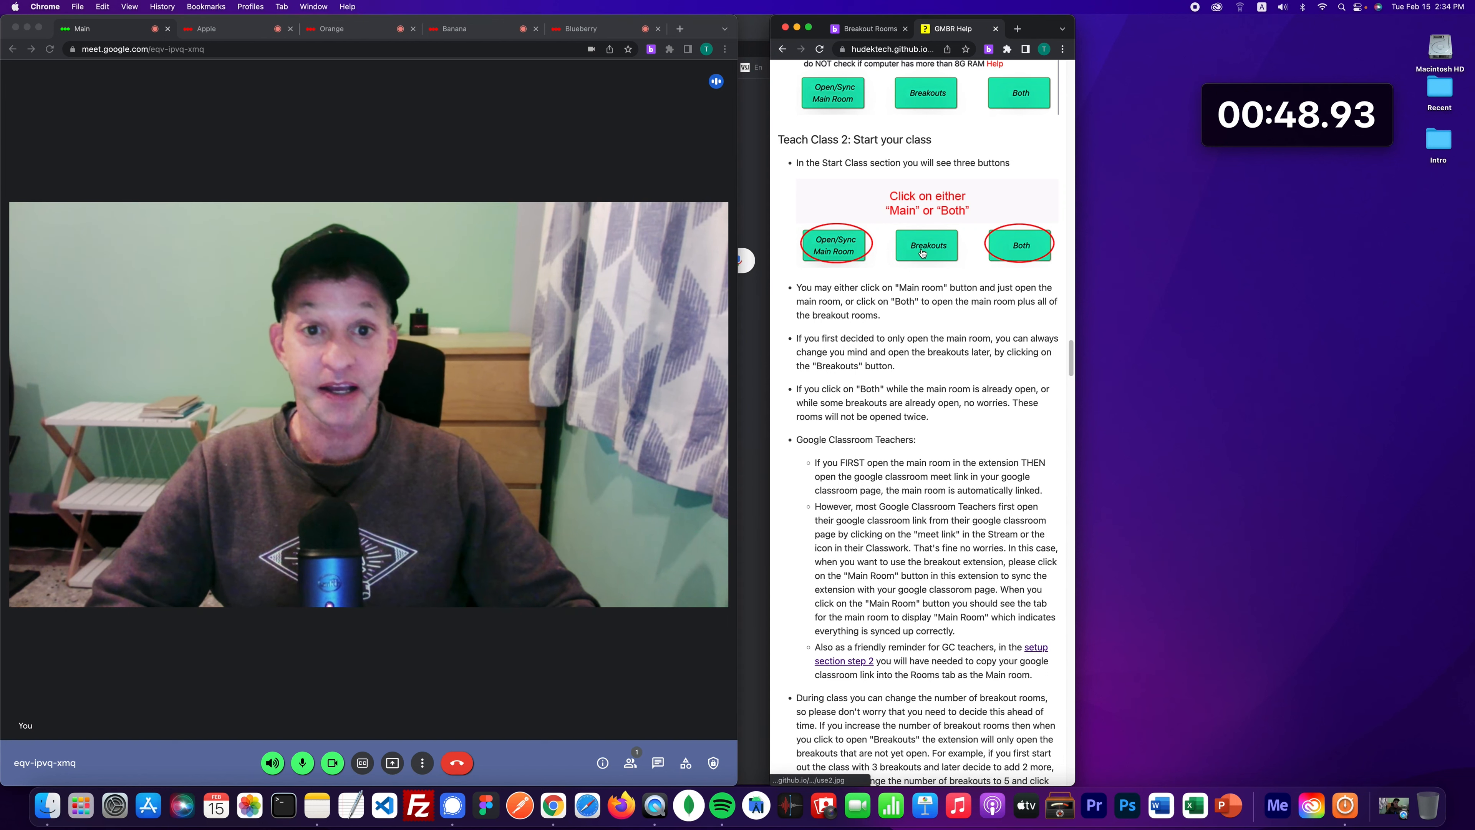
- Go back to the help contents list and scroll through it
left_click(781, 50)
scroll(863, 352, "down", 1)
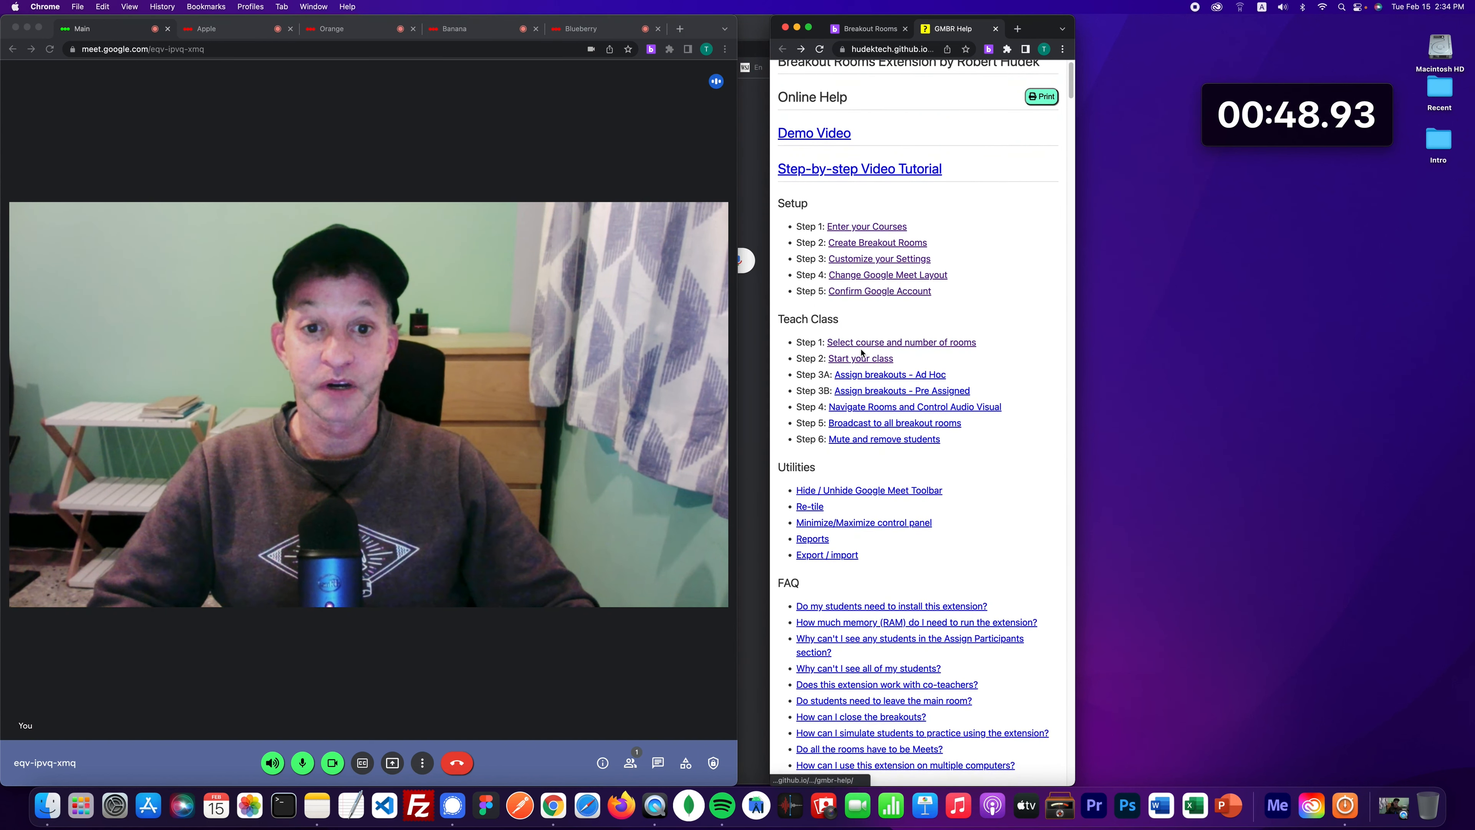
scroll(863, 354, "down", 1)
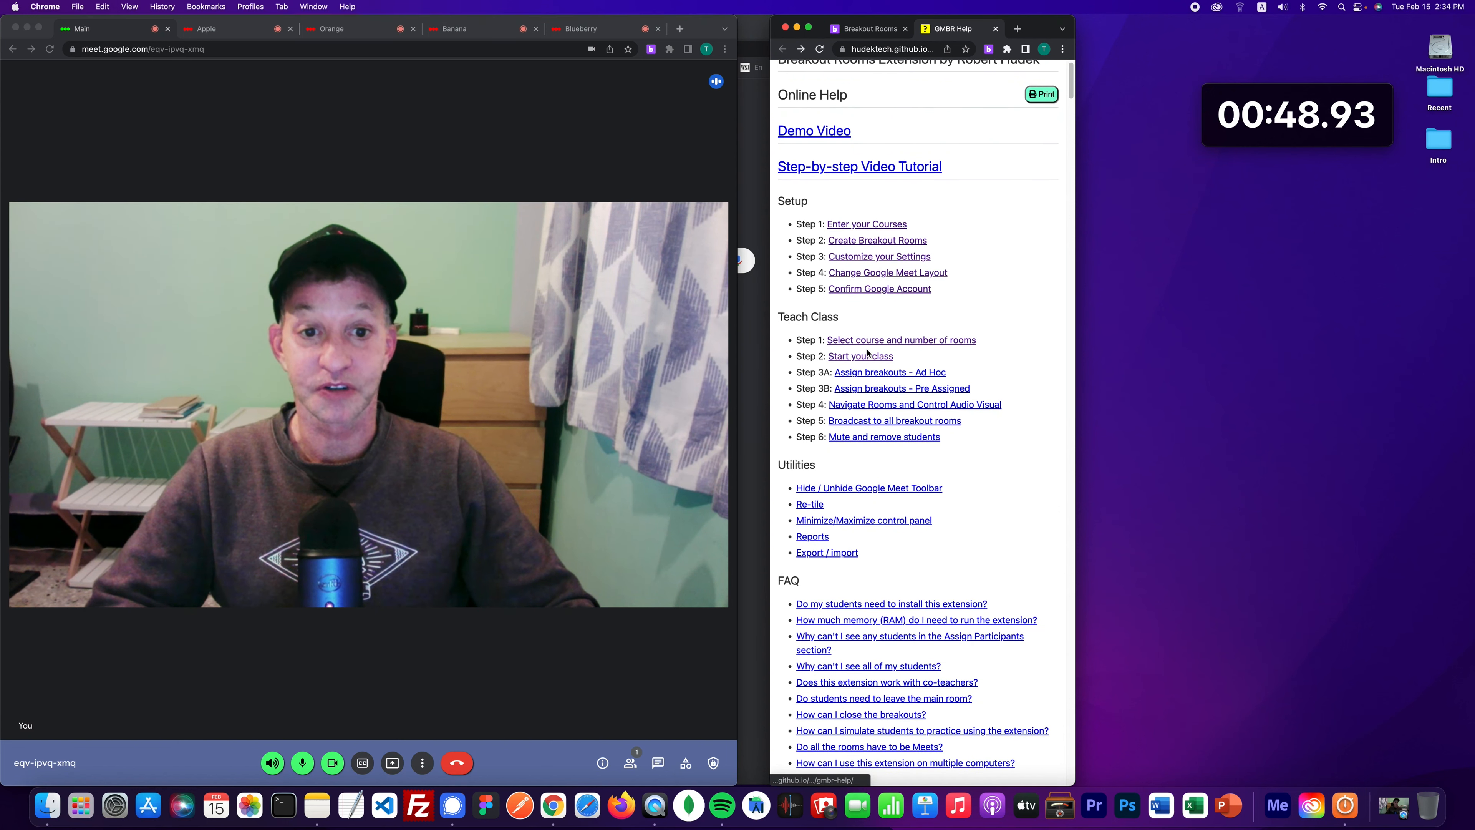
scroll(867, 353, "down", 2)
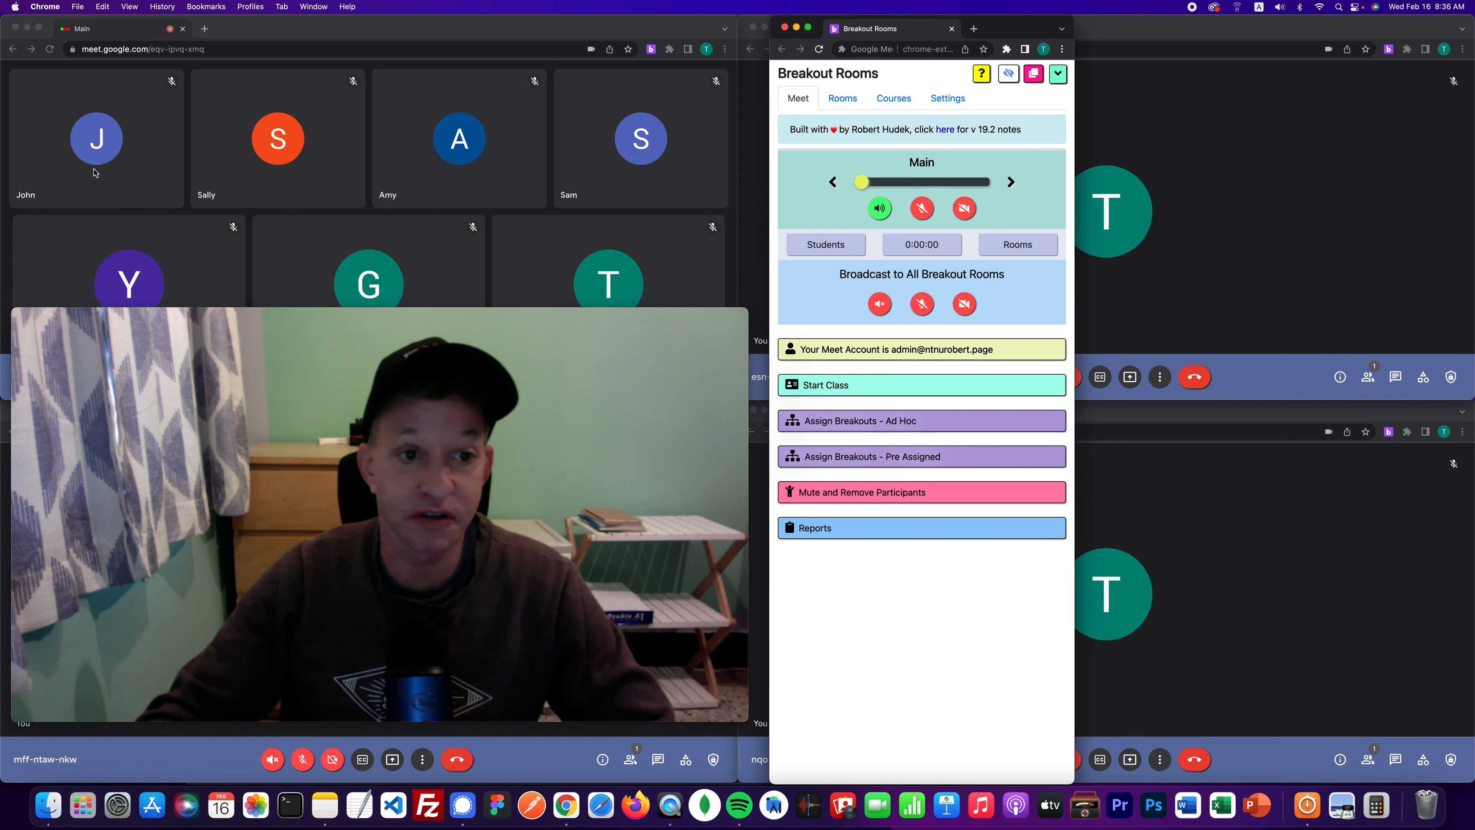
left_click(30, 314)
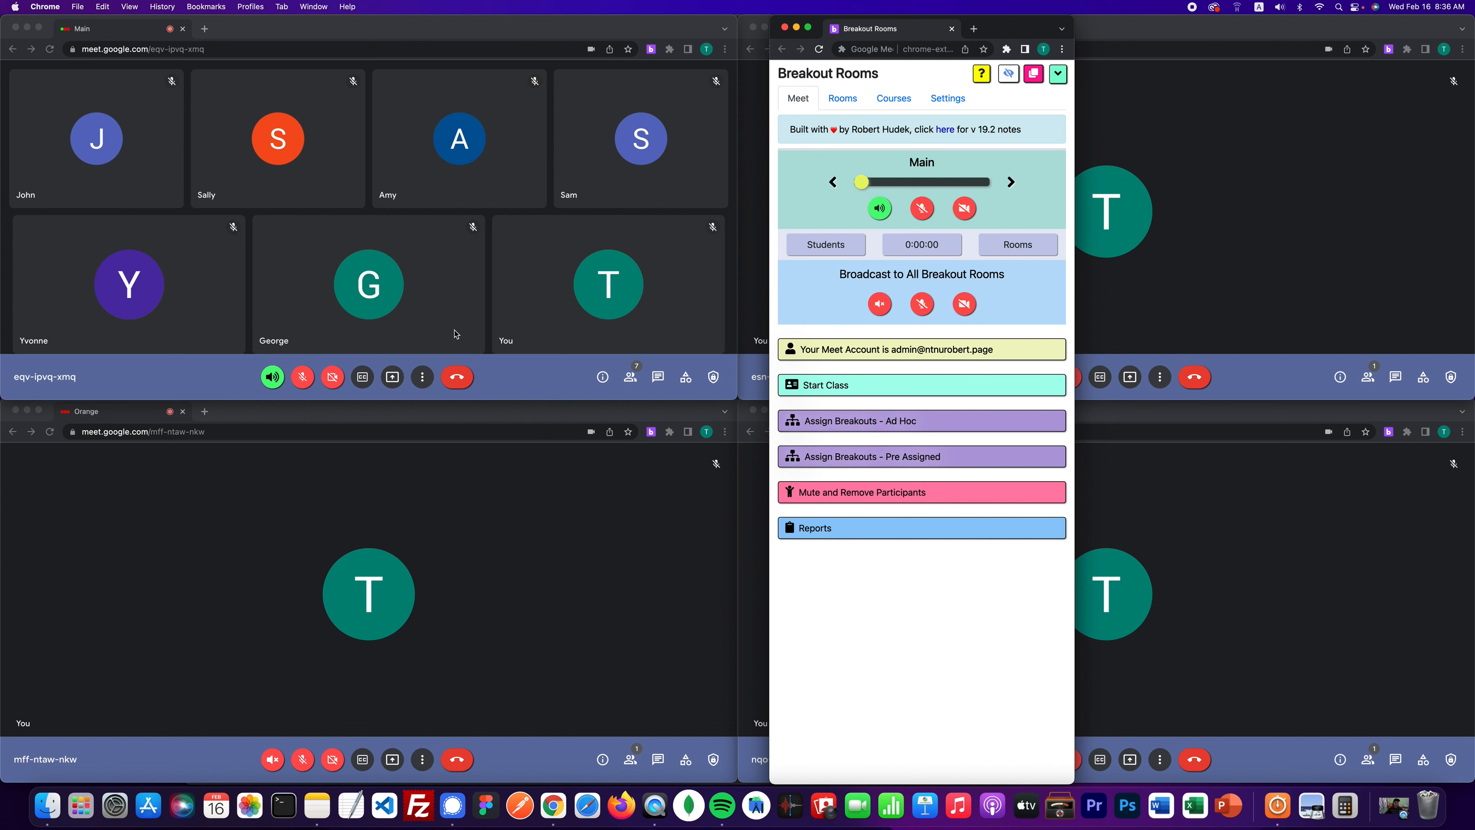
left_click_drag(1024, 29, 949, 140)
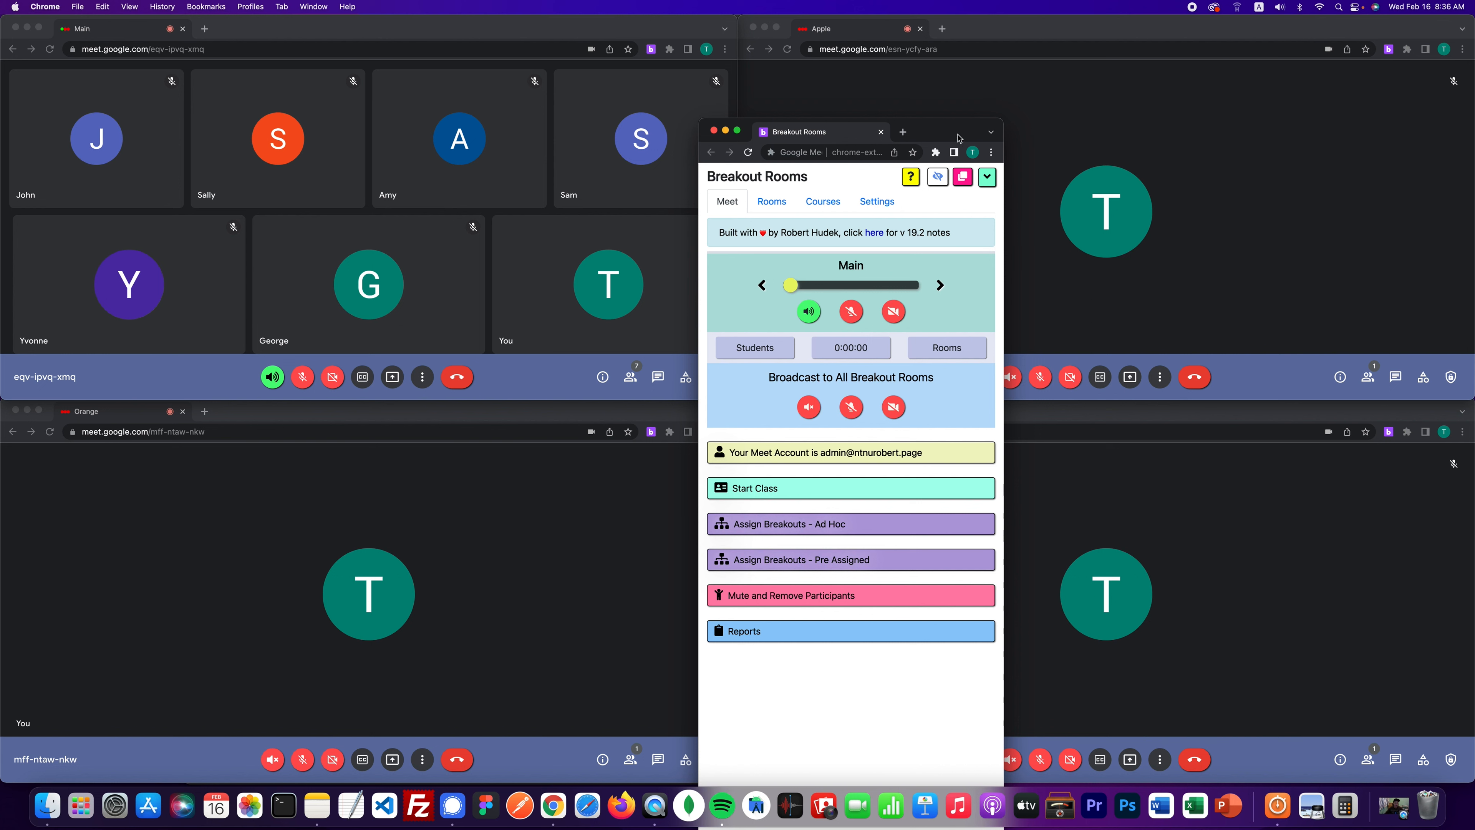
left_click_drag(952, 136, 1143, 16)
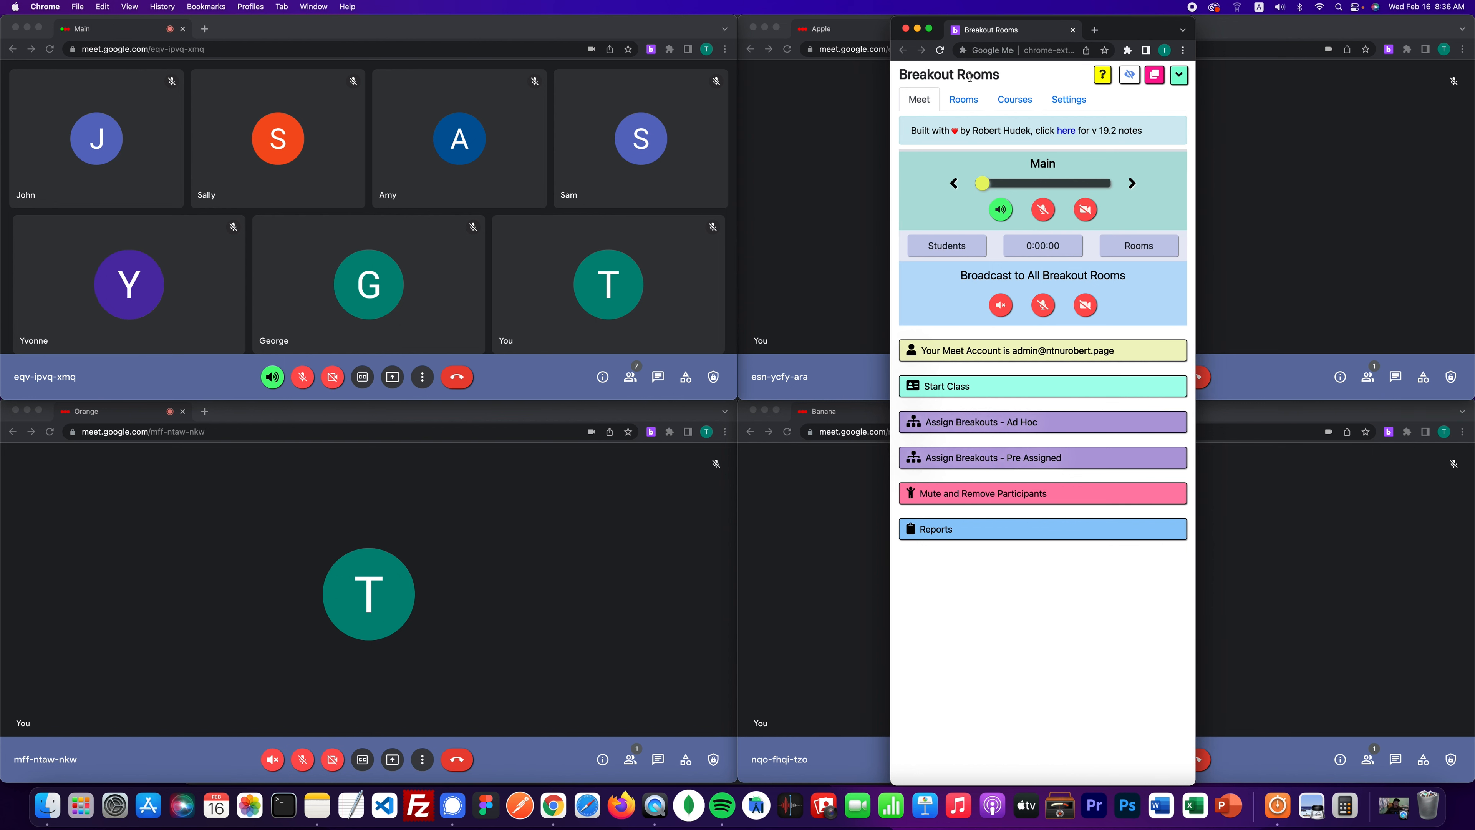
left_click_drag(1116, 34, 857, 6)
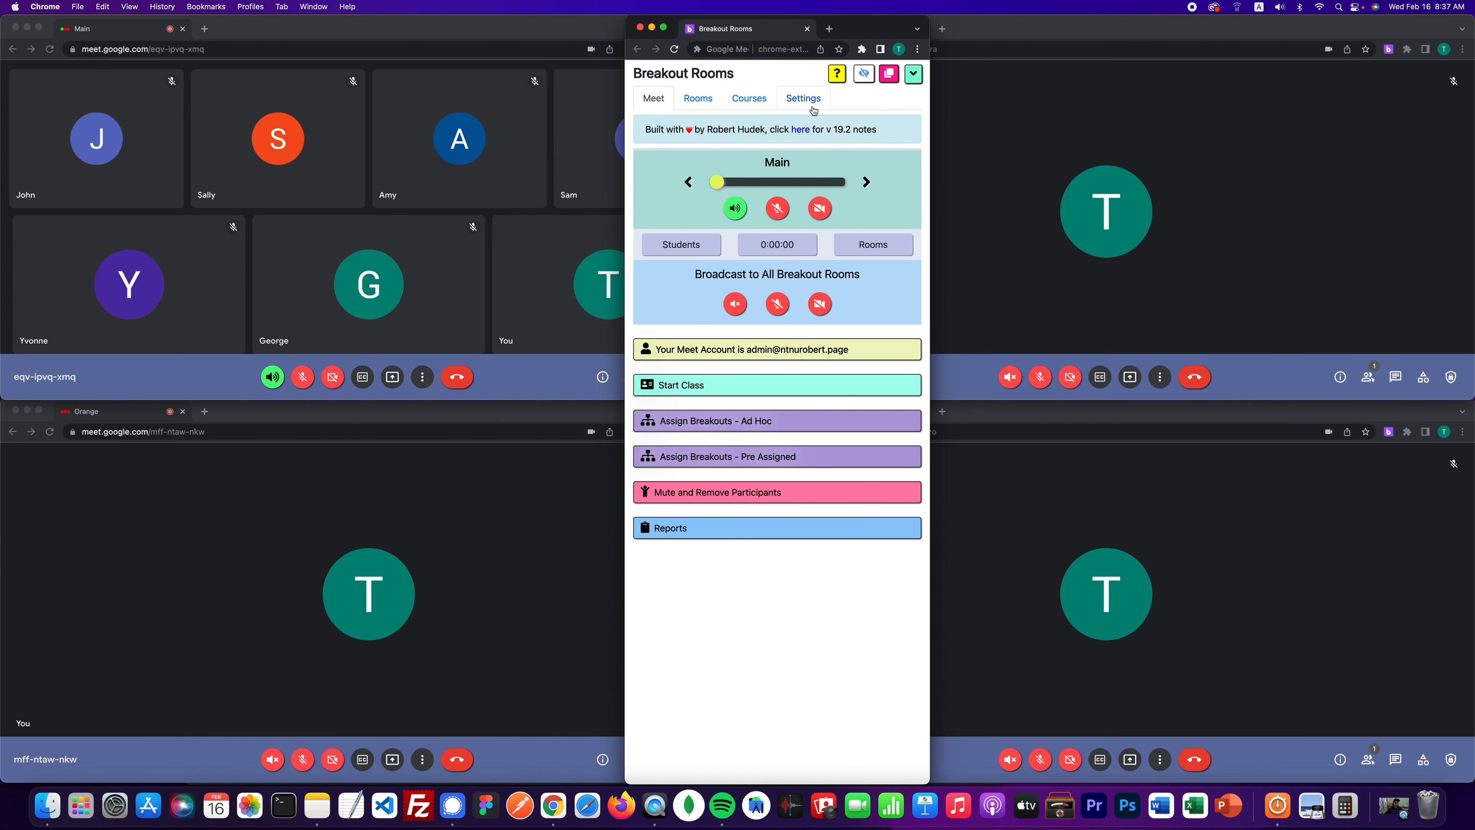
left_click_drag(861, 27, 1020, 9)
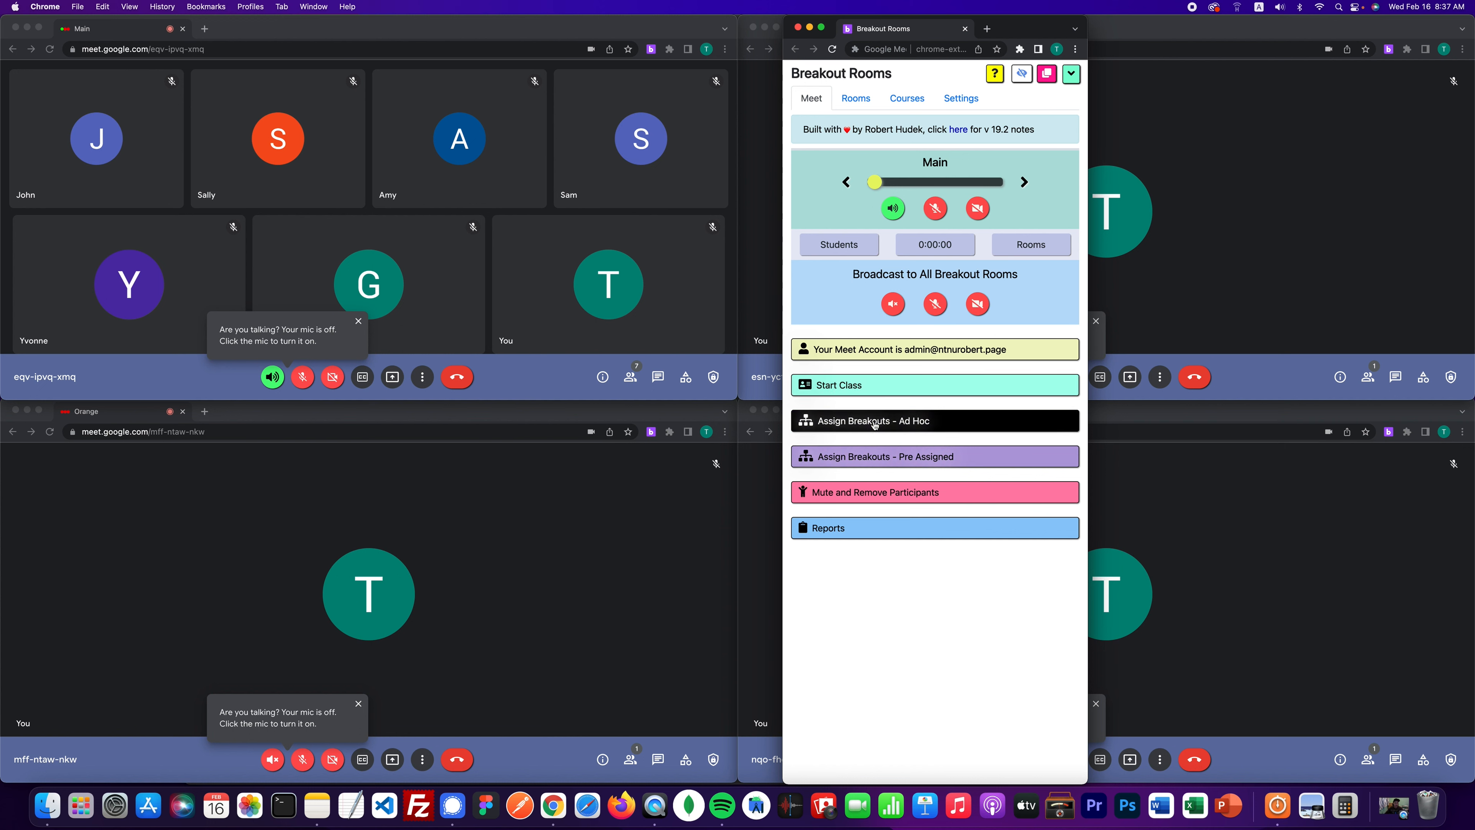
- Read the Step 3A Ad Hoc assignment help in a new tab, then return to the Breakout Rooms panel
left_click(996, 77)
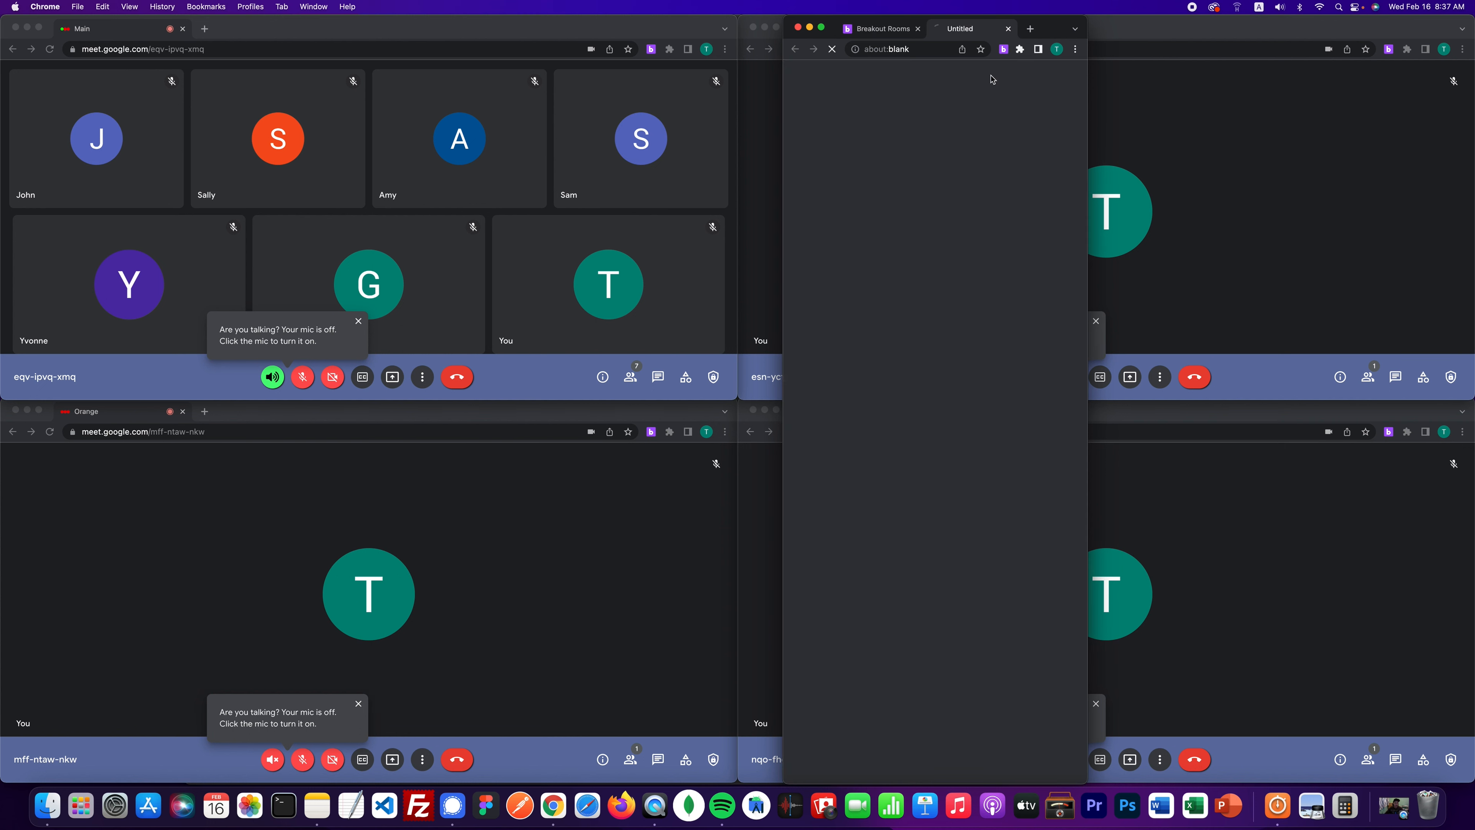
scroll(930, 232, "down", 2)
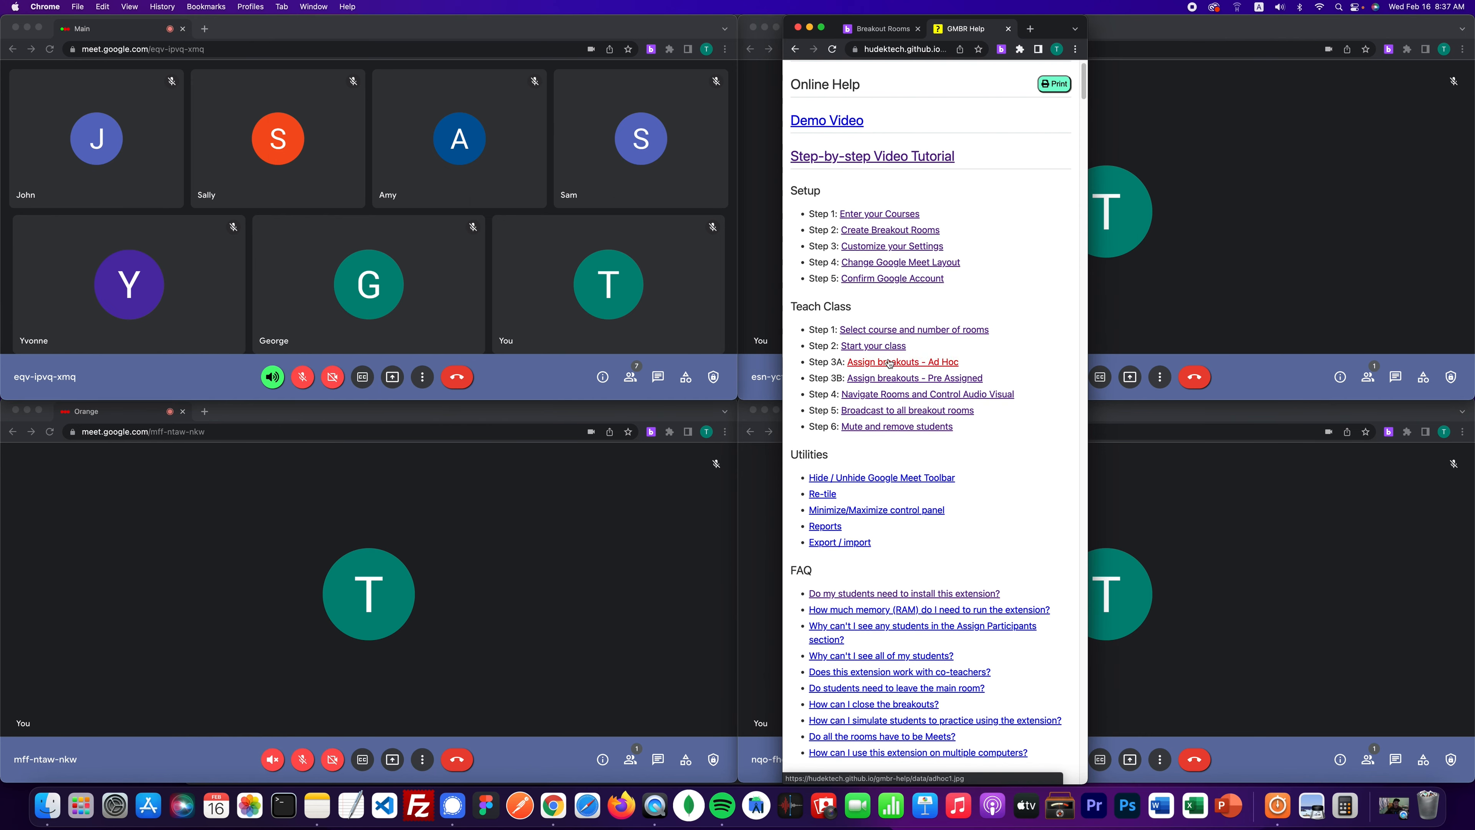
left_click(903, 311)
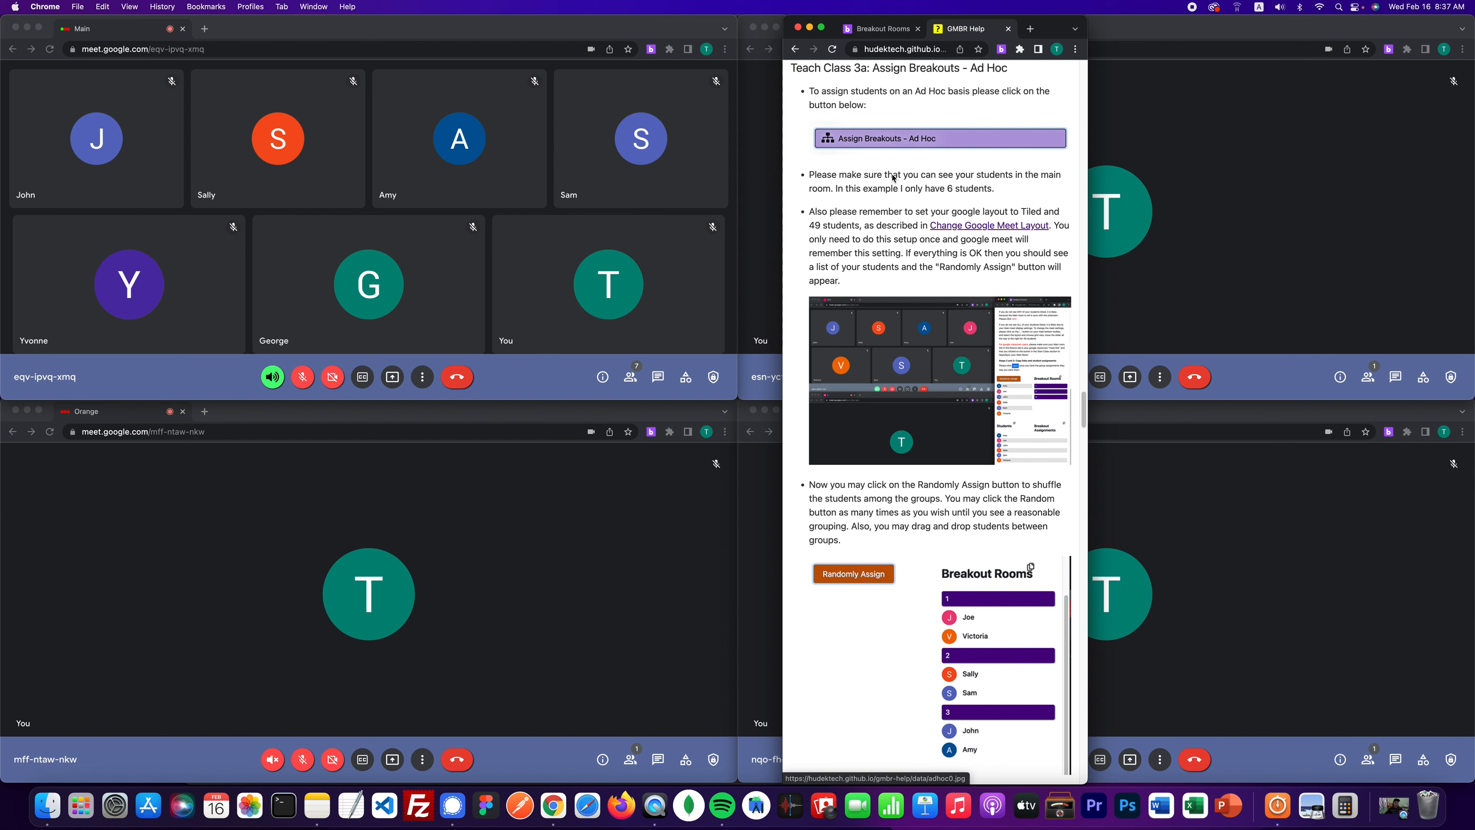
scroll(998, 430, "down", 5)
scroll(981, 426, "down", 1)
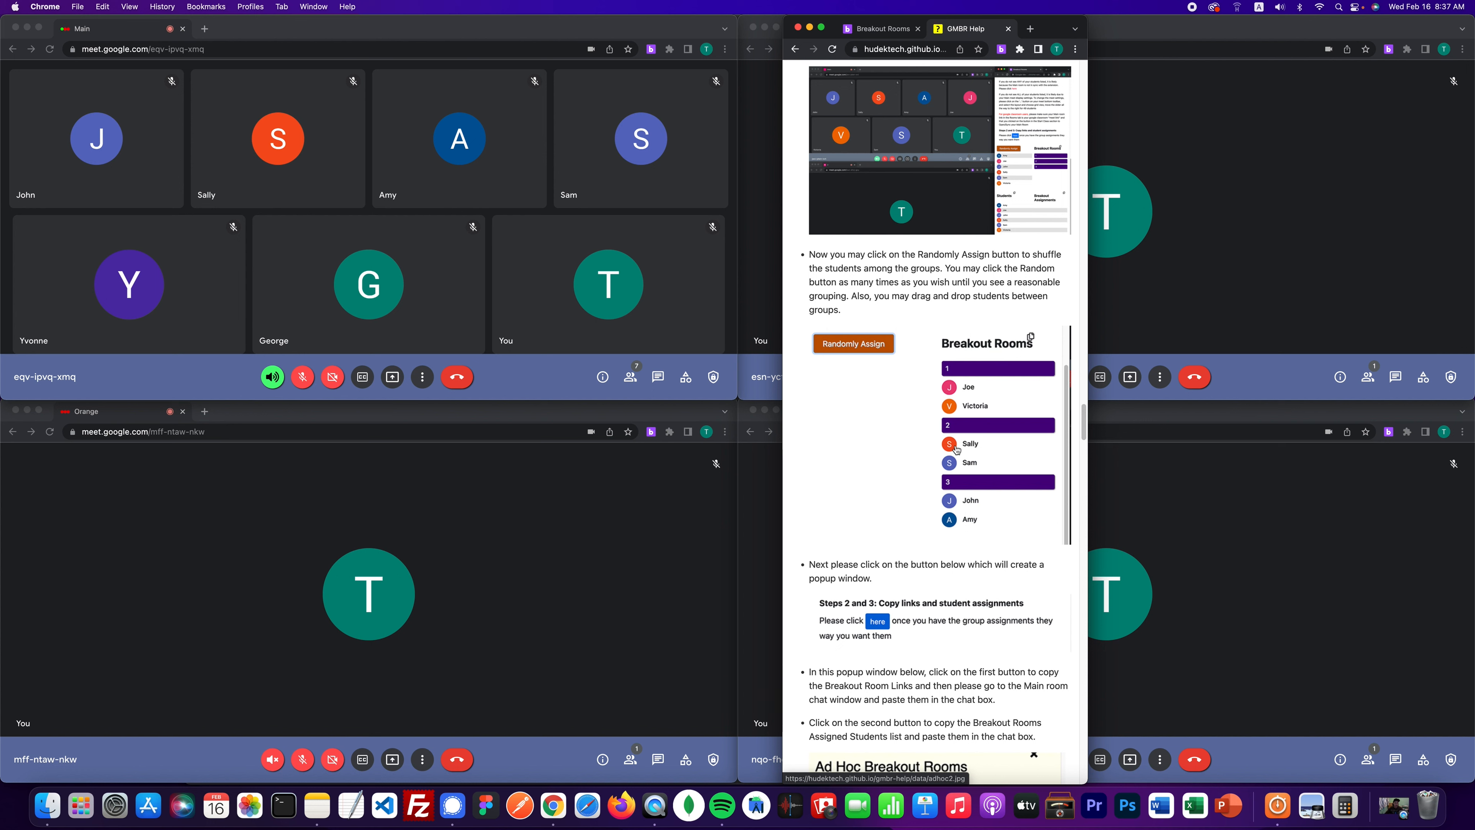
scroll(957, 450, "down", 5)
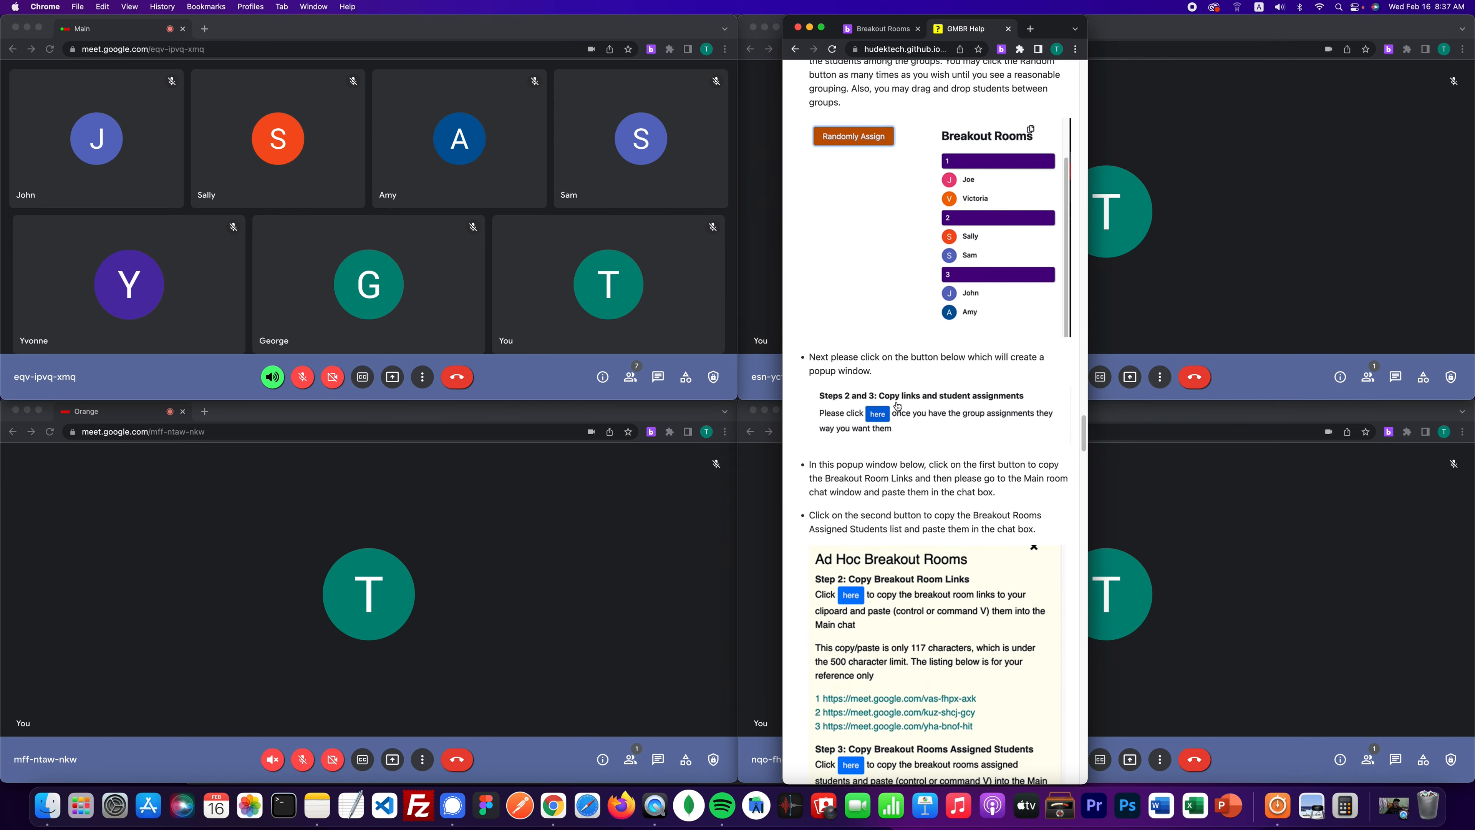
scroll(877, 527, "down", 10)
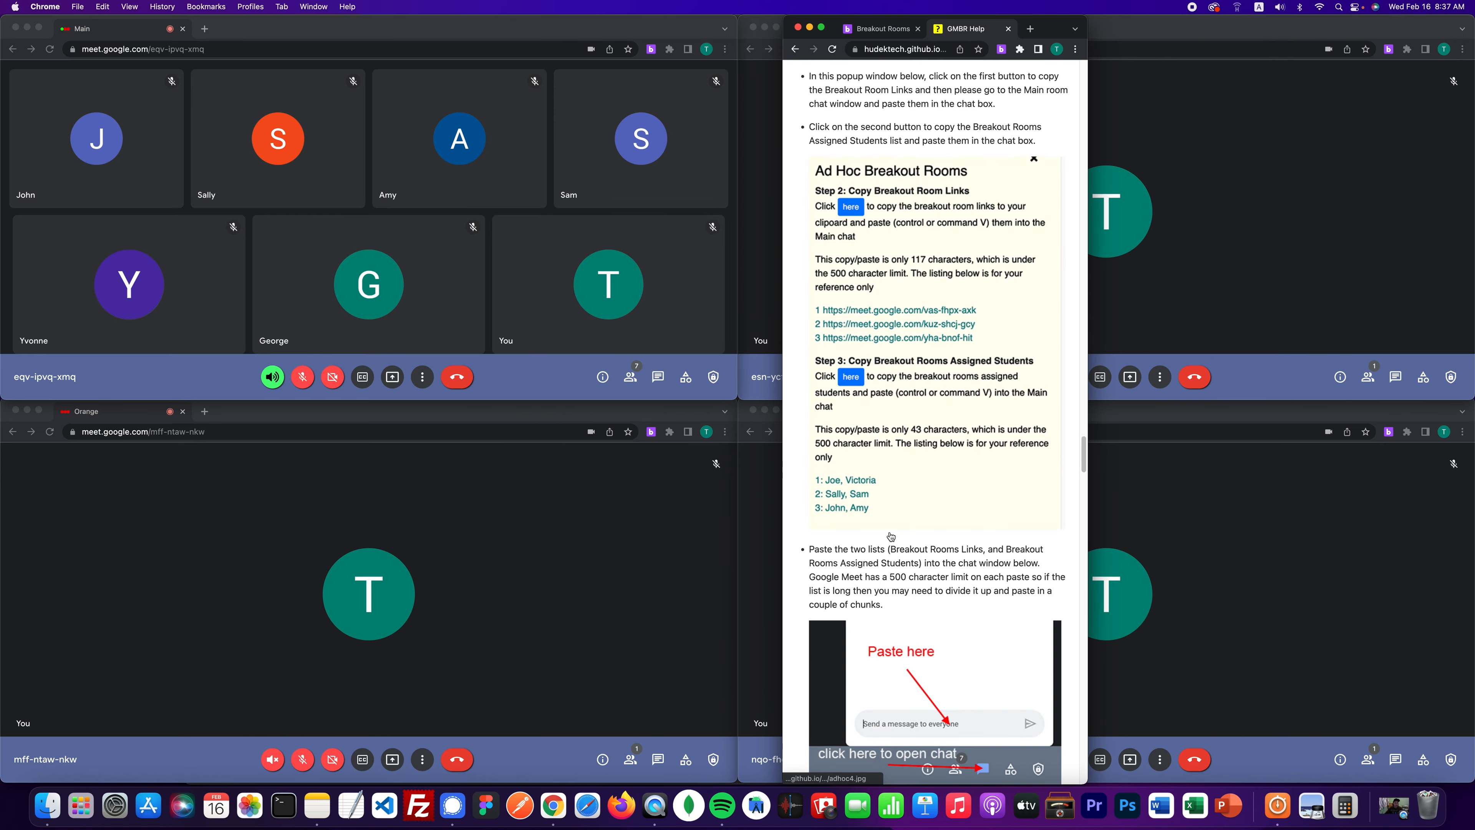
scroll(891, 536, "up", 15)
scroll(892, 536, "up", 20)
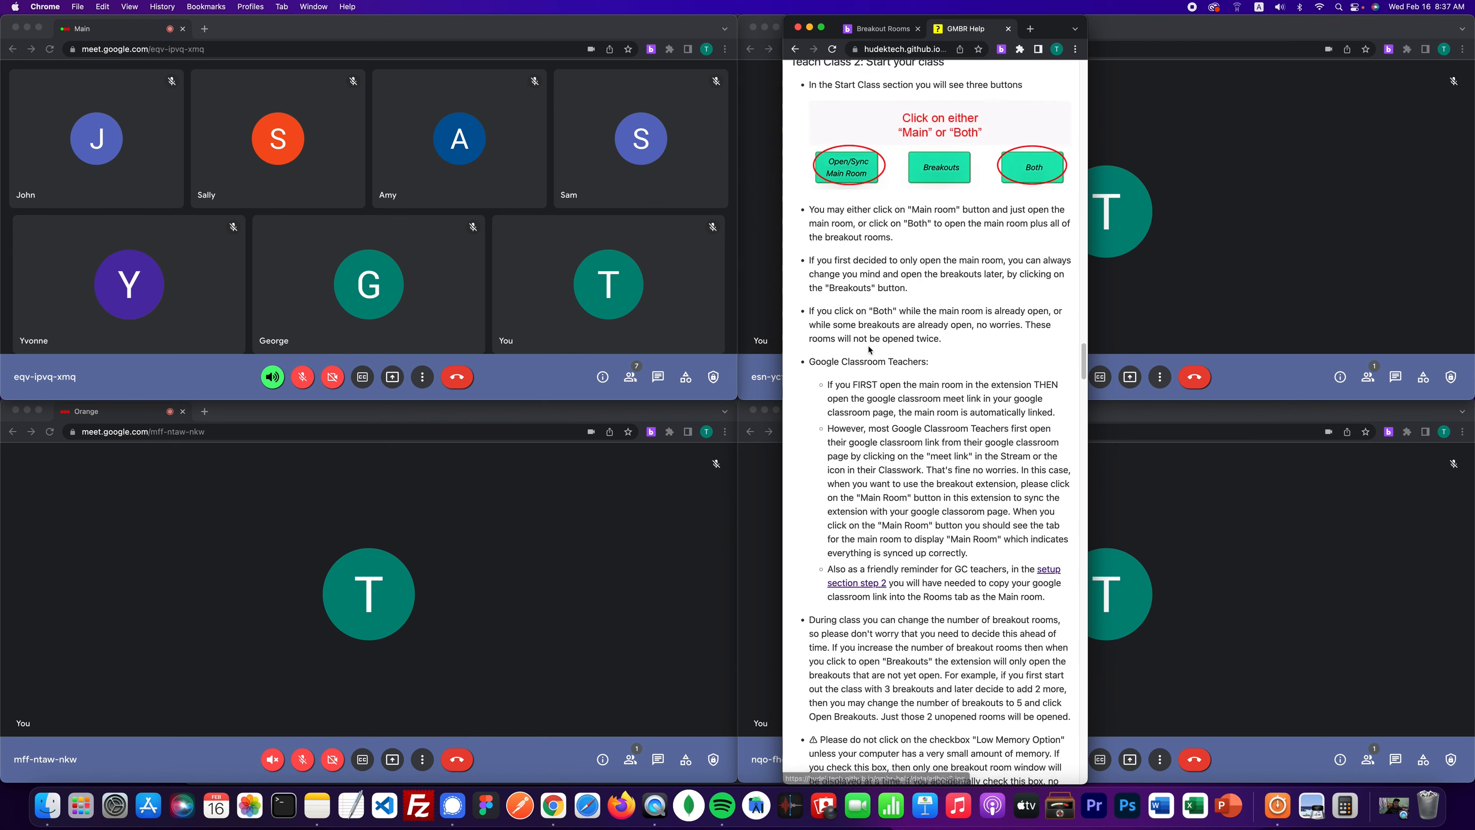
left_click(878, 29)
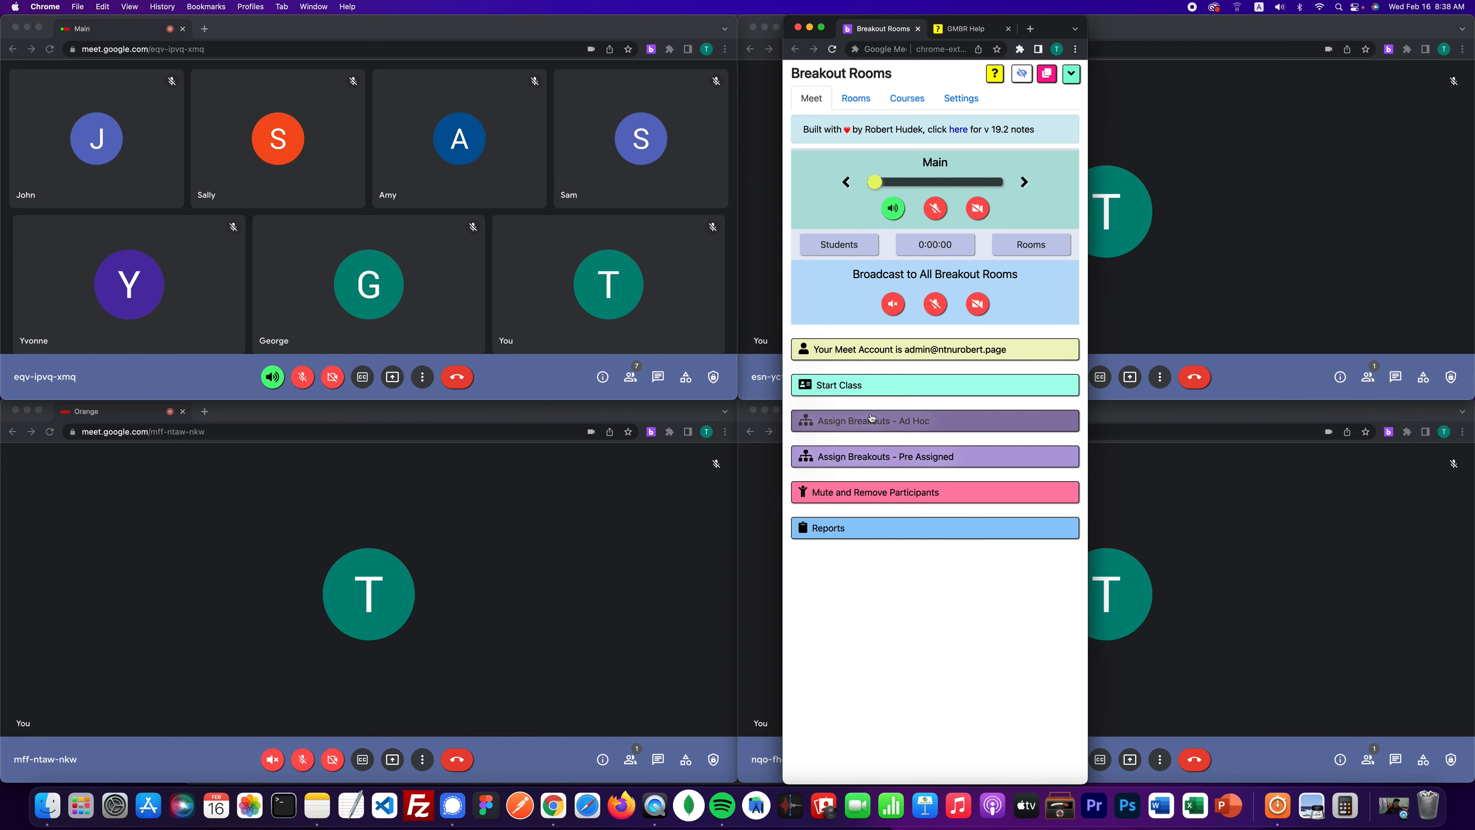
left_click(883, 421)
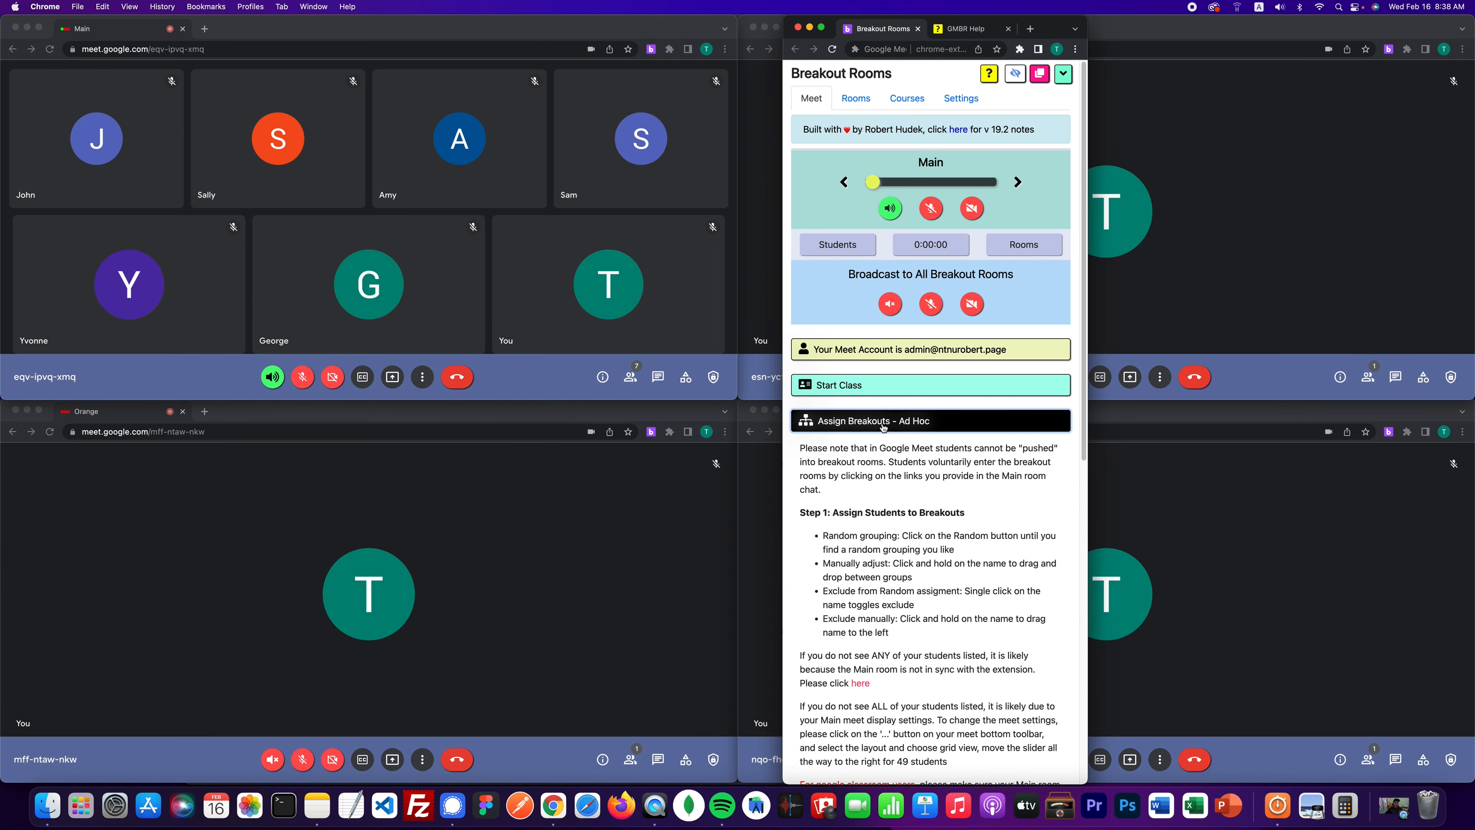
scroll(883, 428, "down", 5)
scroll(882, 427, "down", 5)
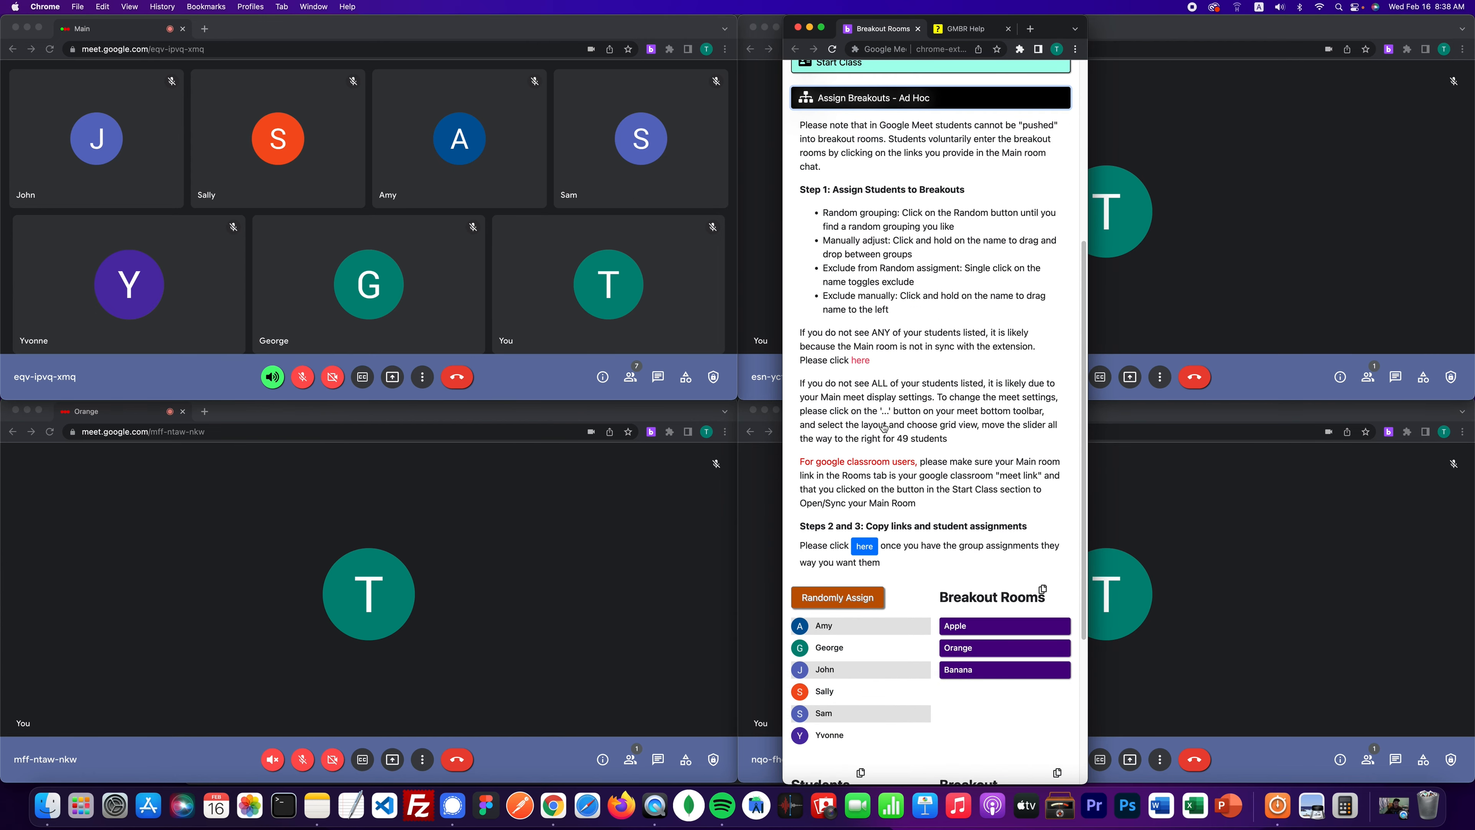
scroll(906, 378, "up", 2)
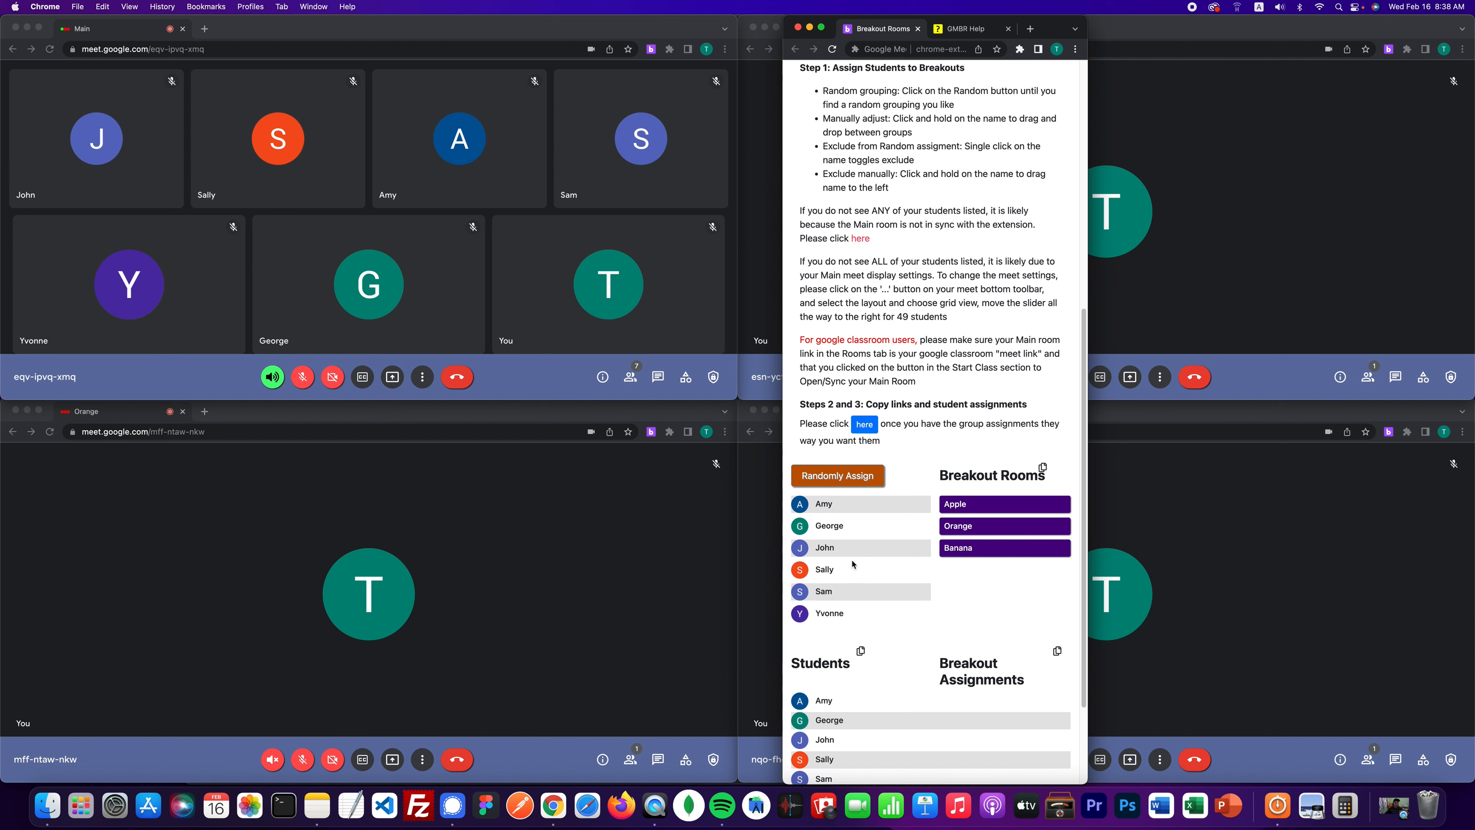
left_click(422, 385)
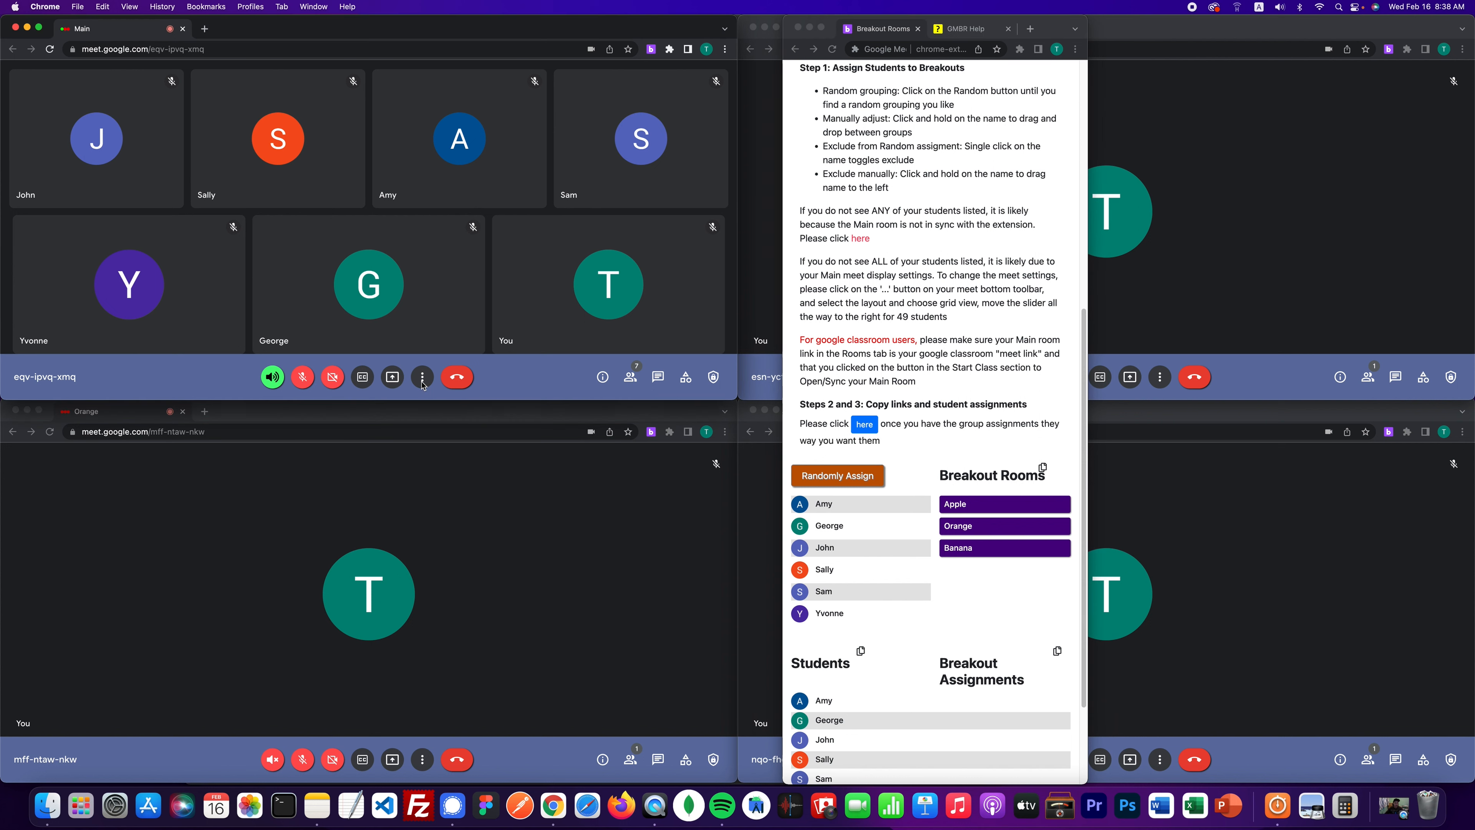
left_click(423, 385)
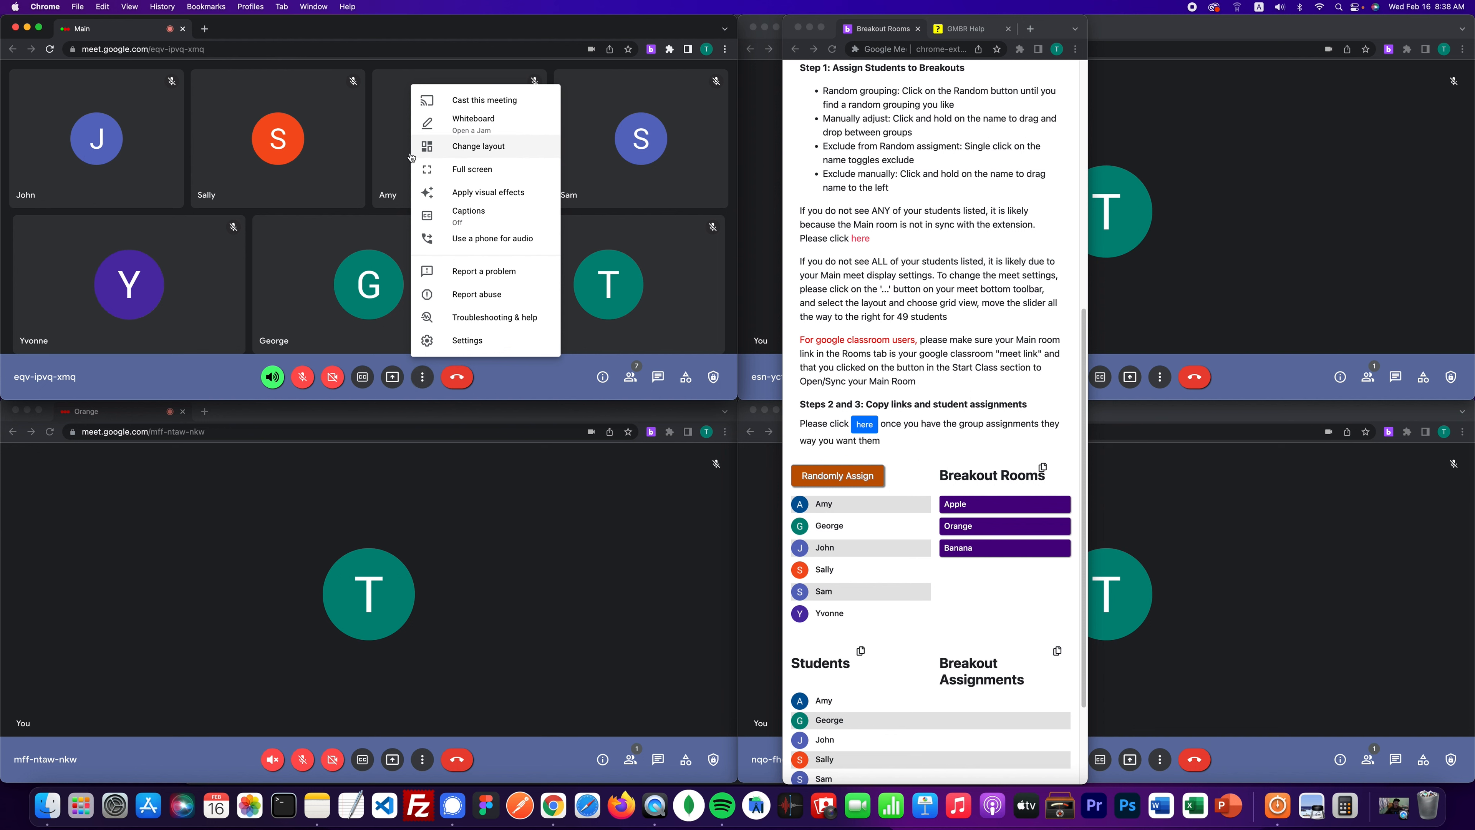
left_click(476, 150)
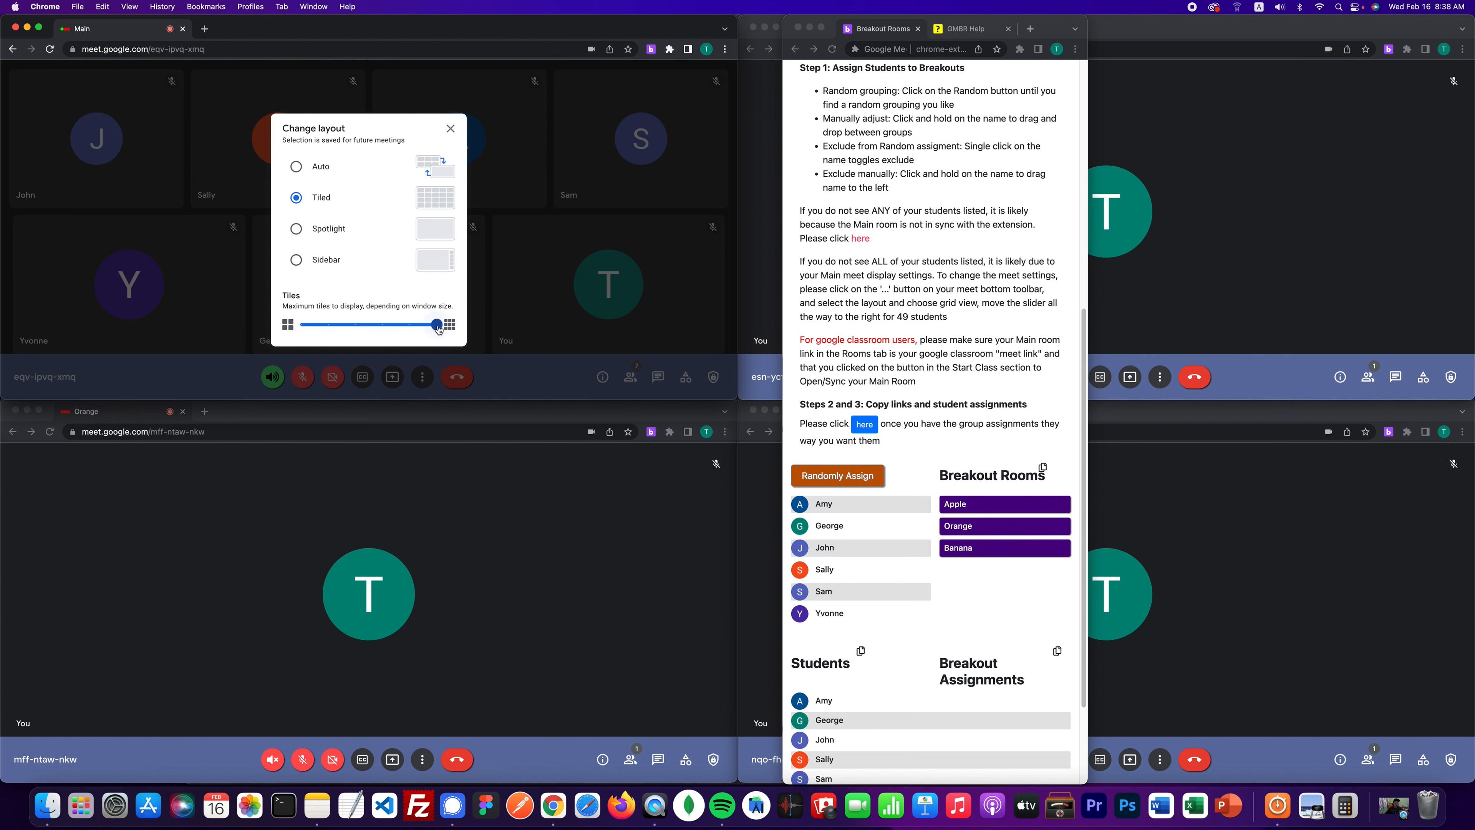
left_click(451, 129)
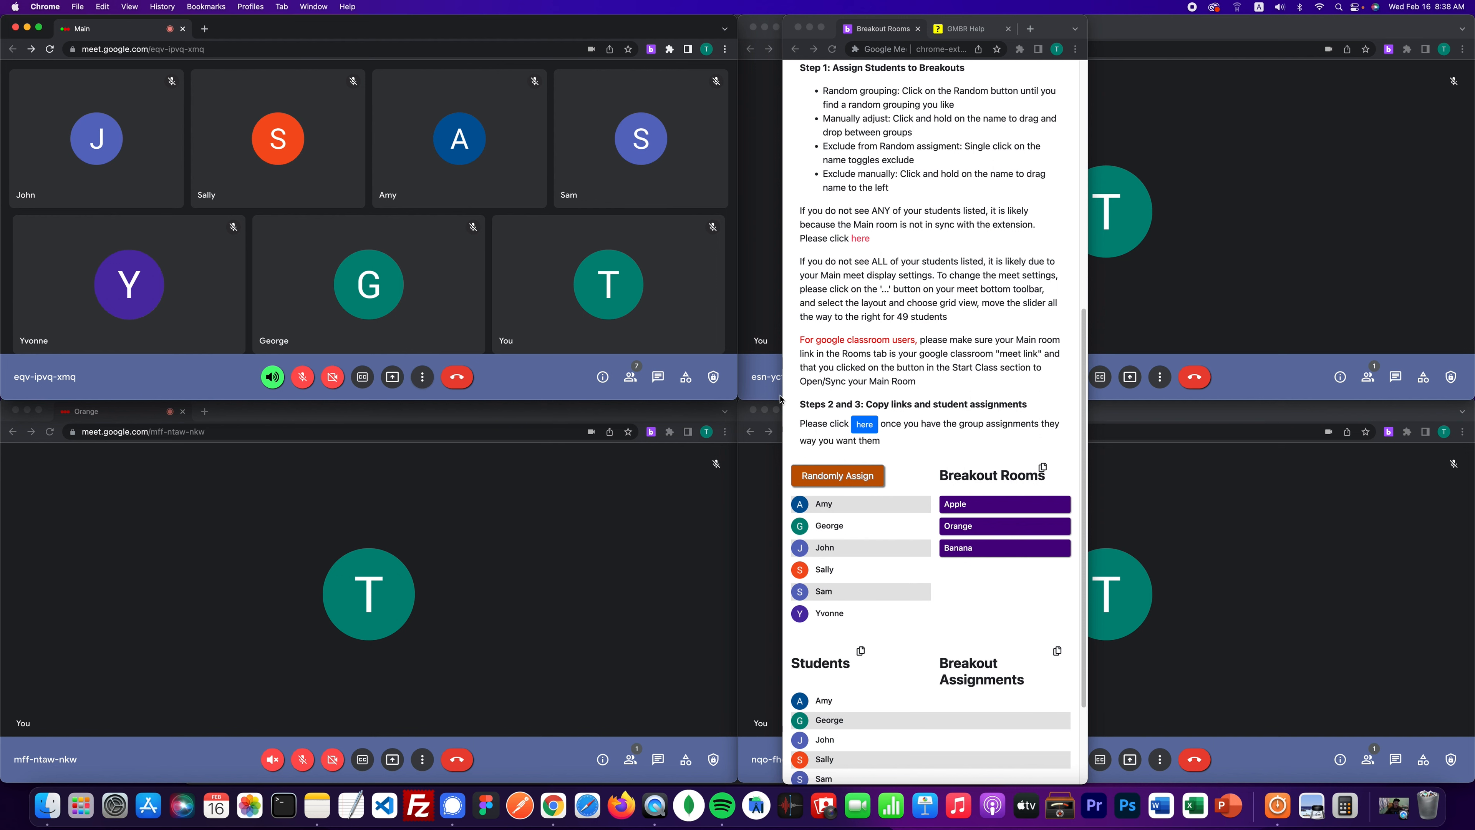
scroll(848, 303, "up", 5)
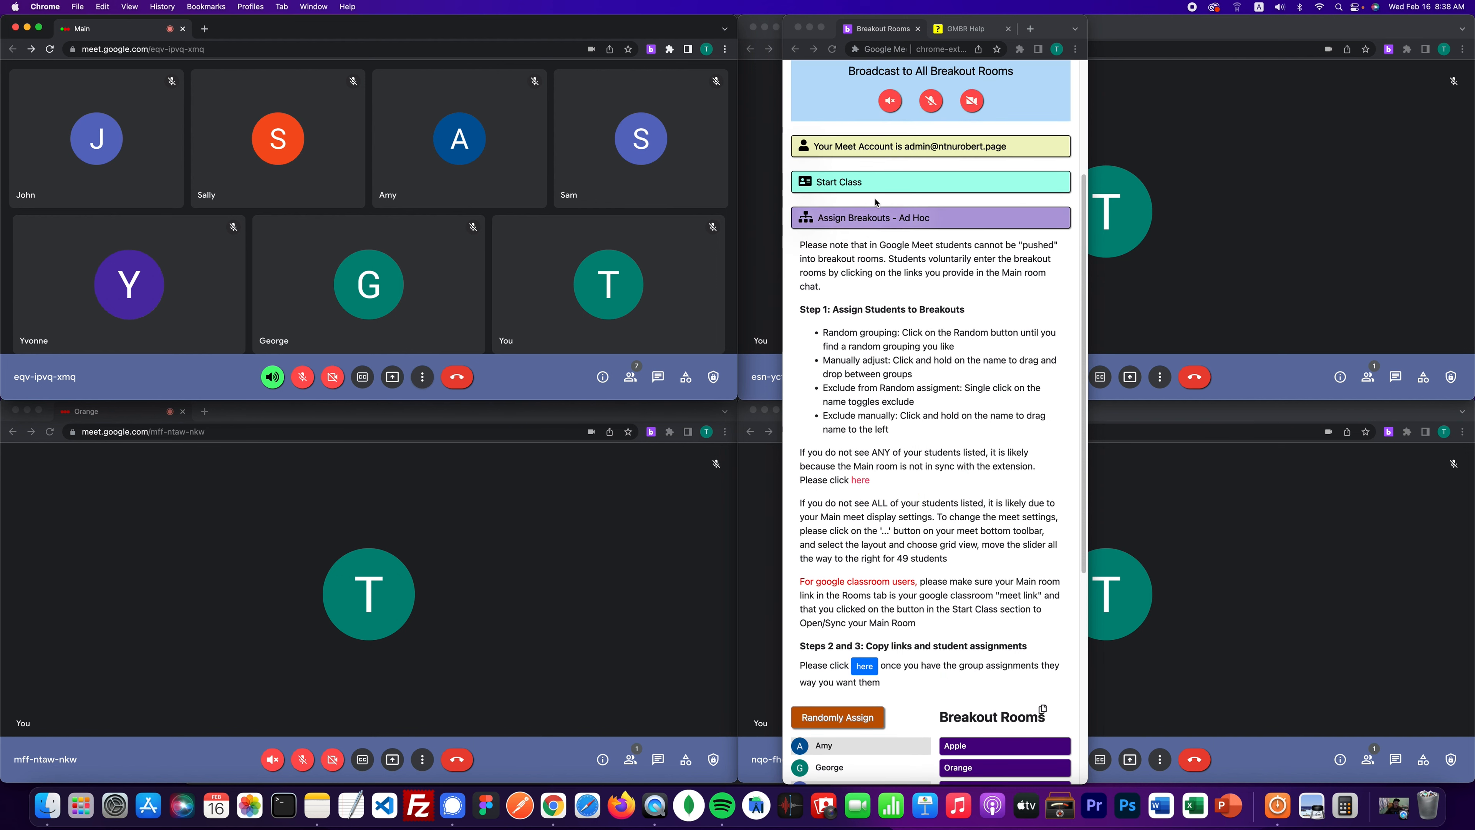
left_click(880, 219)
left_click(879, 219)
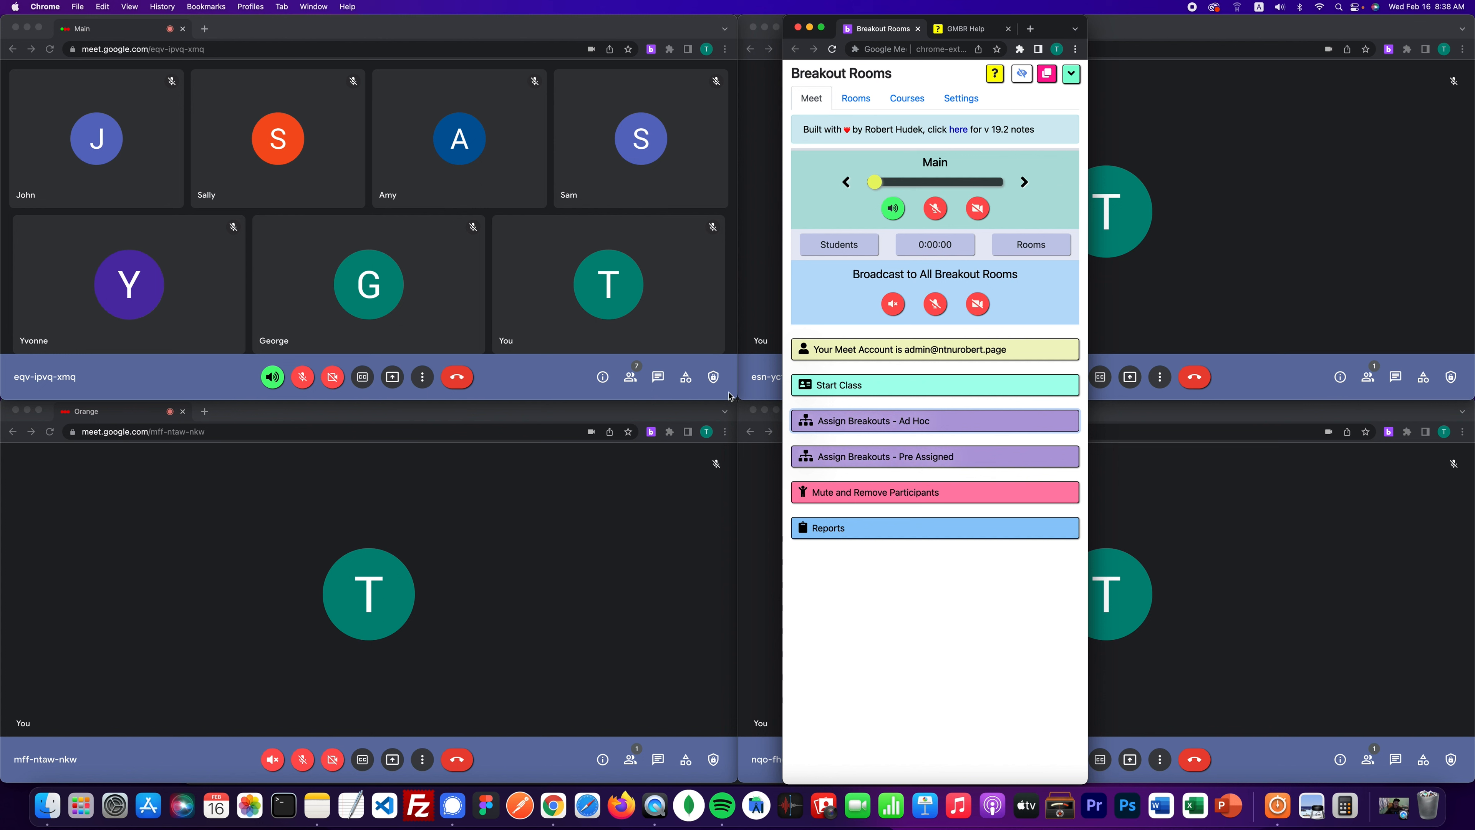
- Shrink the Main meeting window and expand the Assign Breakouts - Ad Hoc lists
left_click(740, 369)
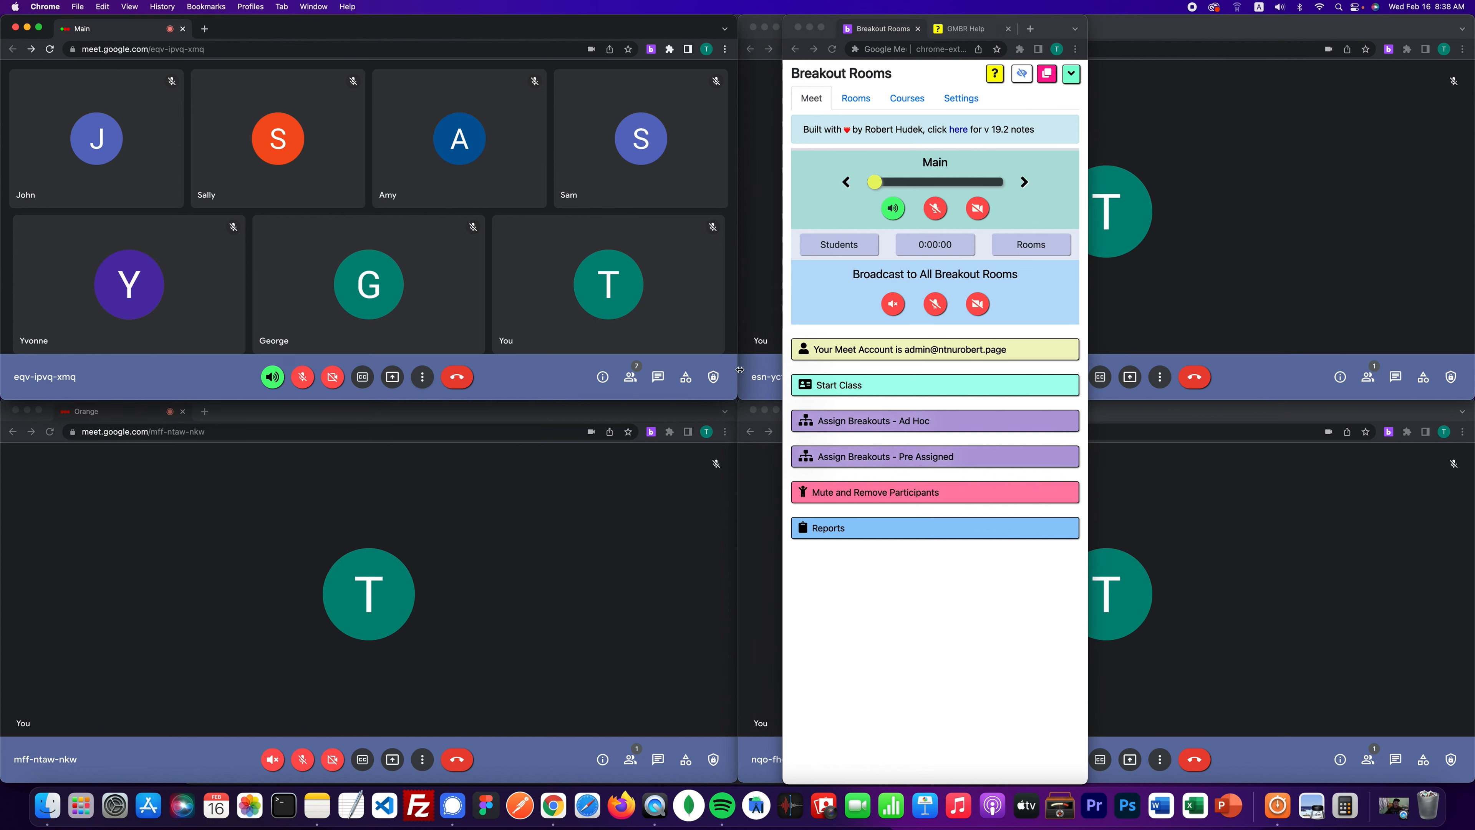
left_click_drag(688, 366, 278, 200)
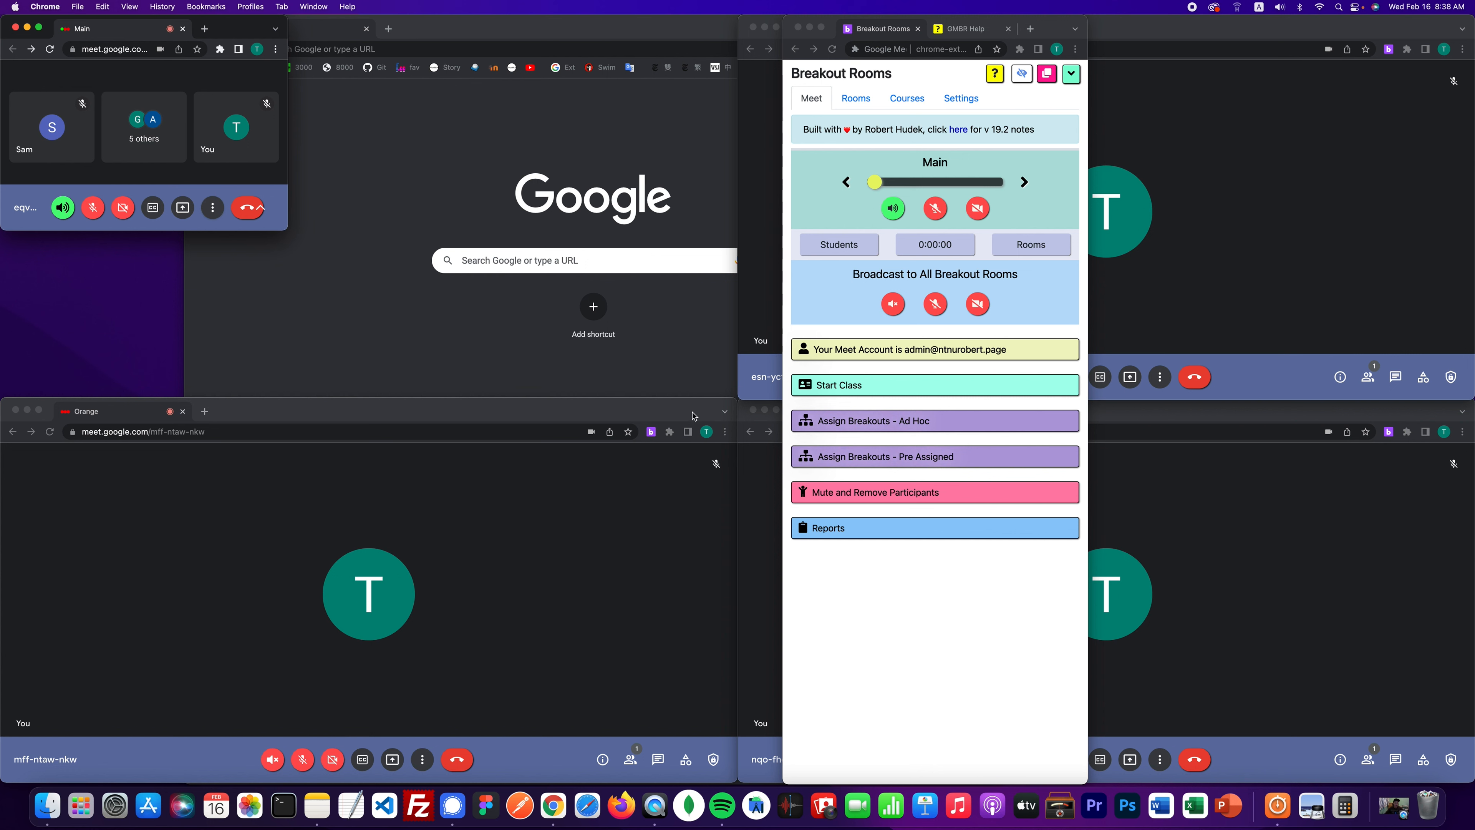
left_click(840, 426)
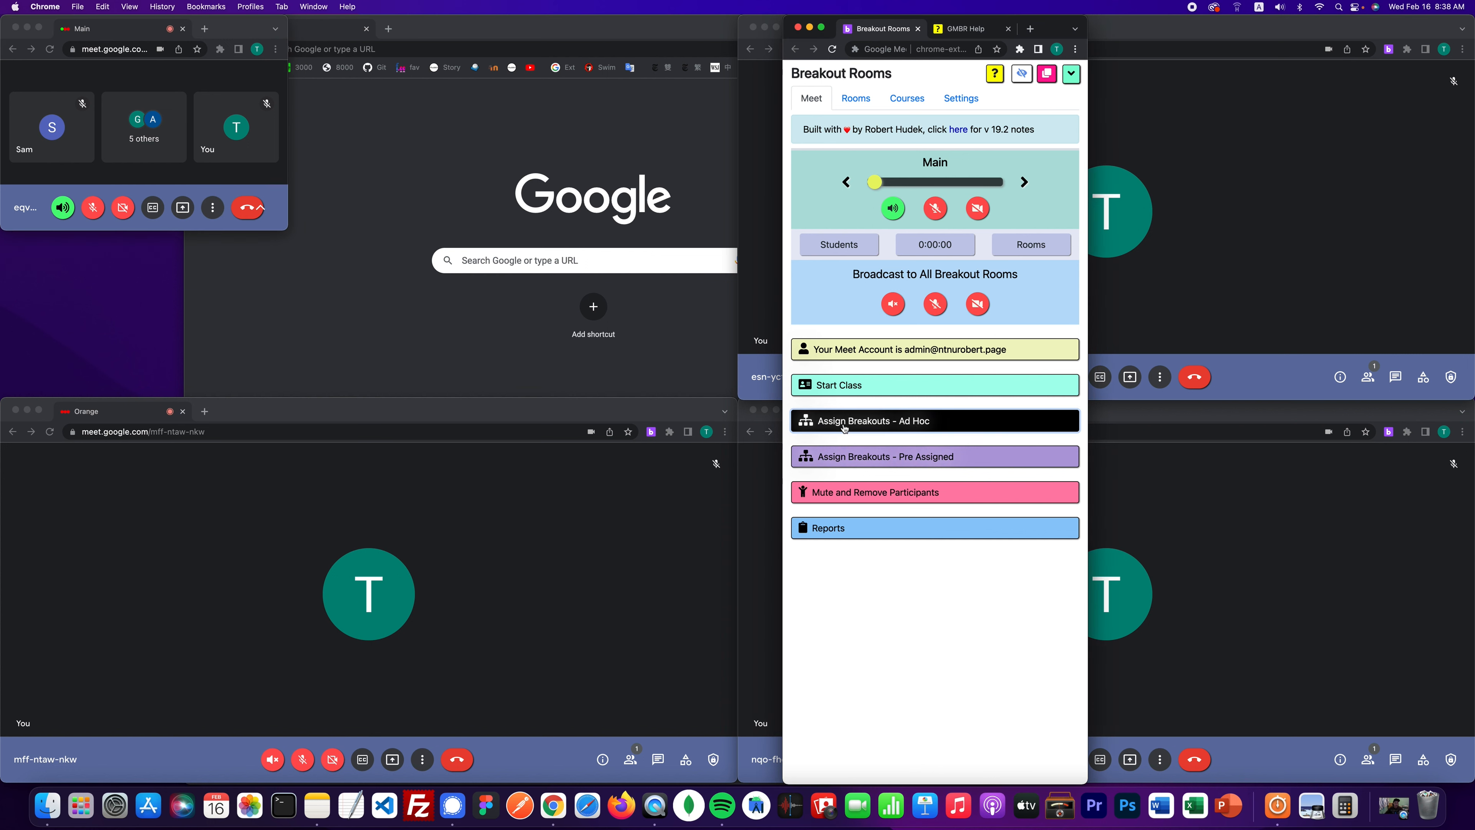
scroll(847, 429, "down", 2)
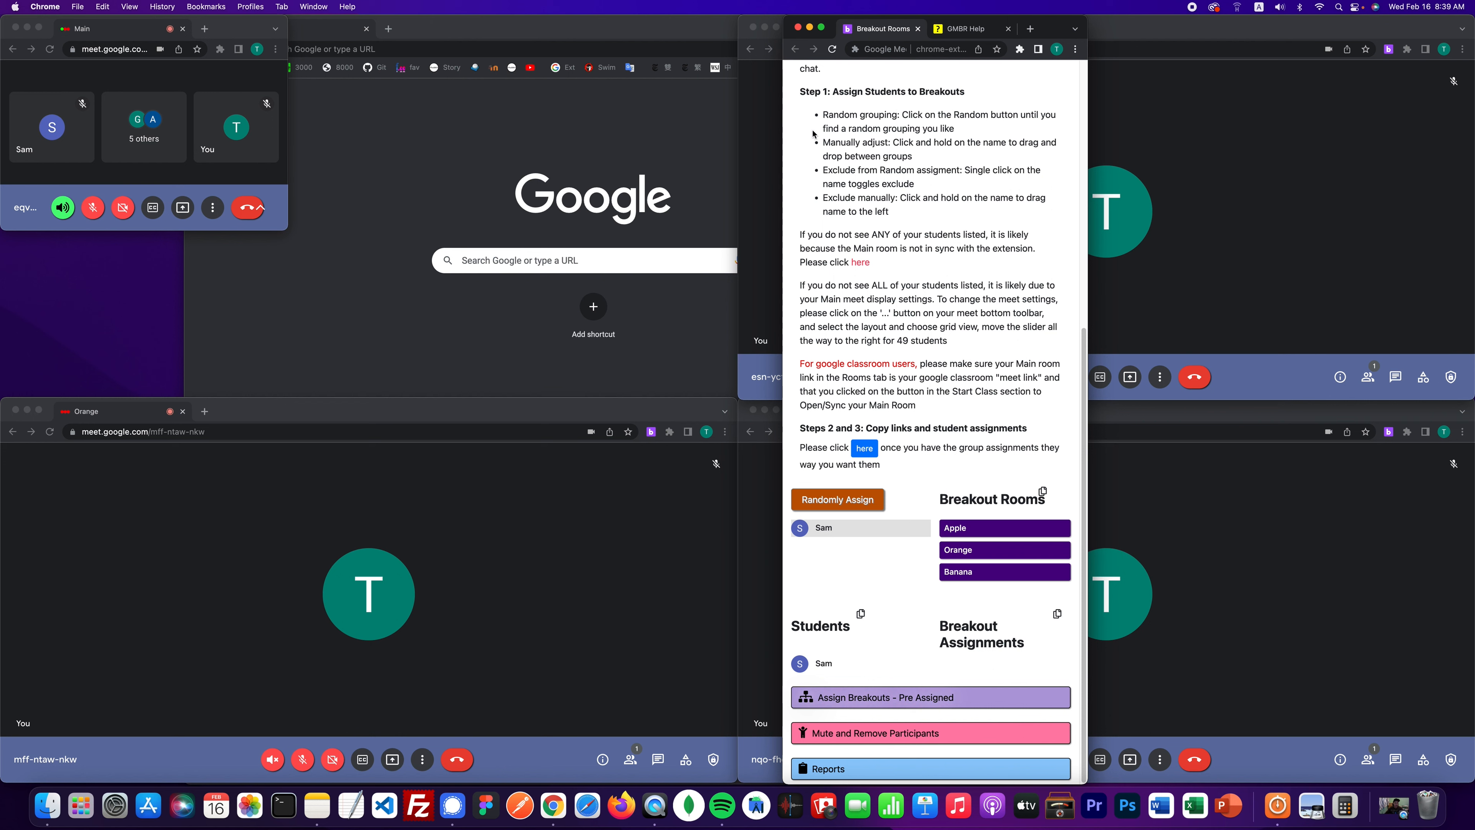
scroll(855, 182, "up", 8)
- Resync the Main room with Start Class, enlarge the Main window, and reopen the ad hoc lists
left_click(866, 203)
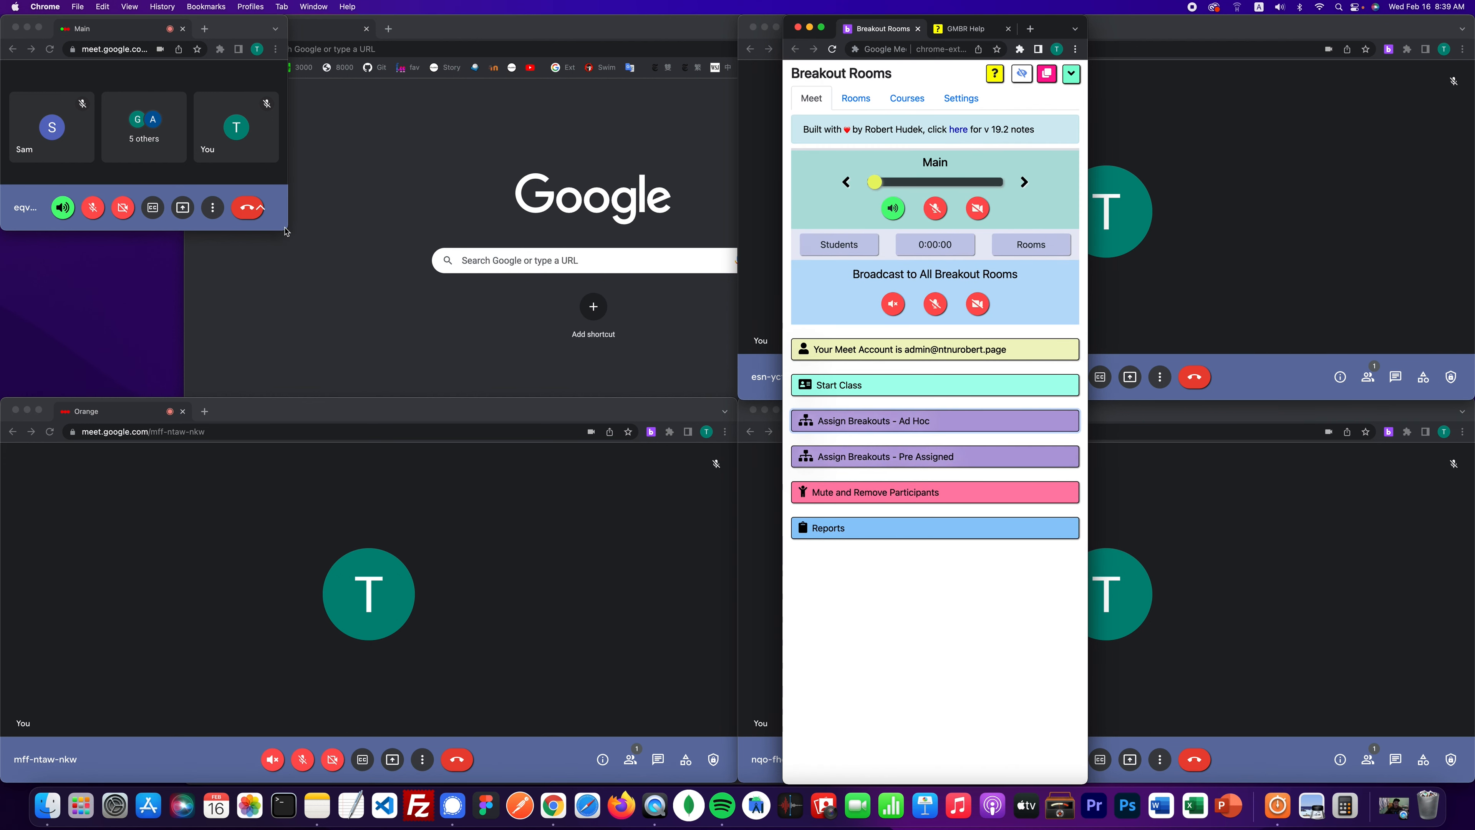
left_click_drag(282, 234, 668, 767)
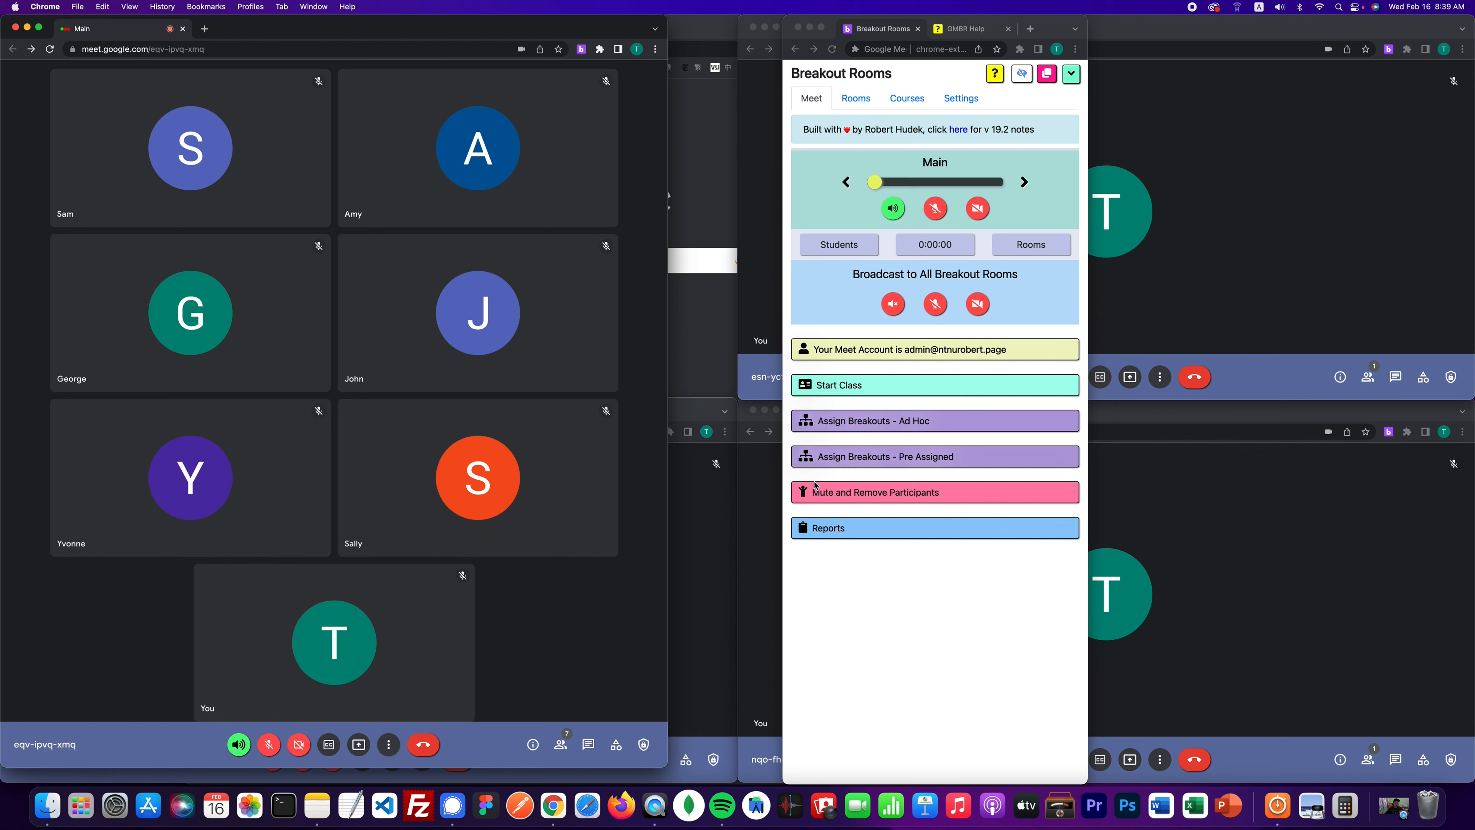
left_click(933, 425)
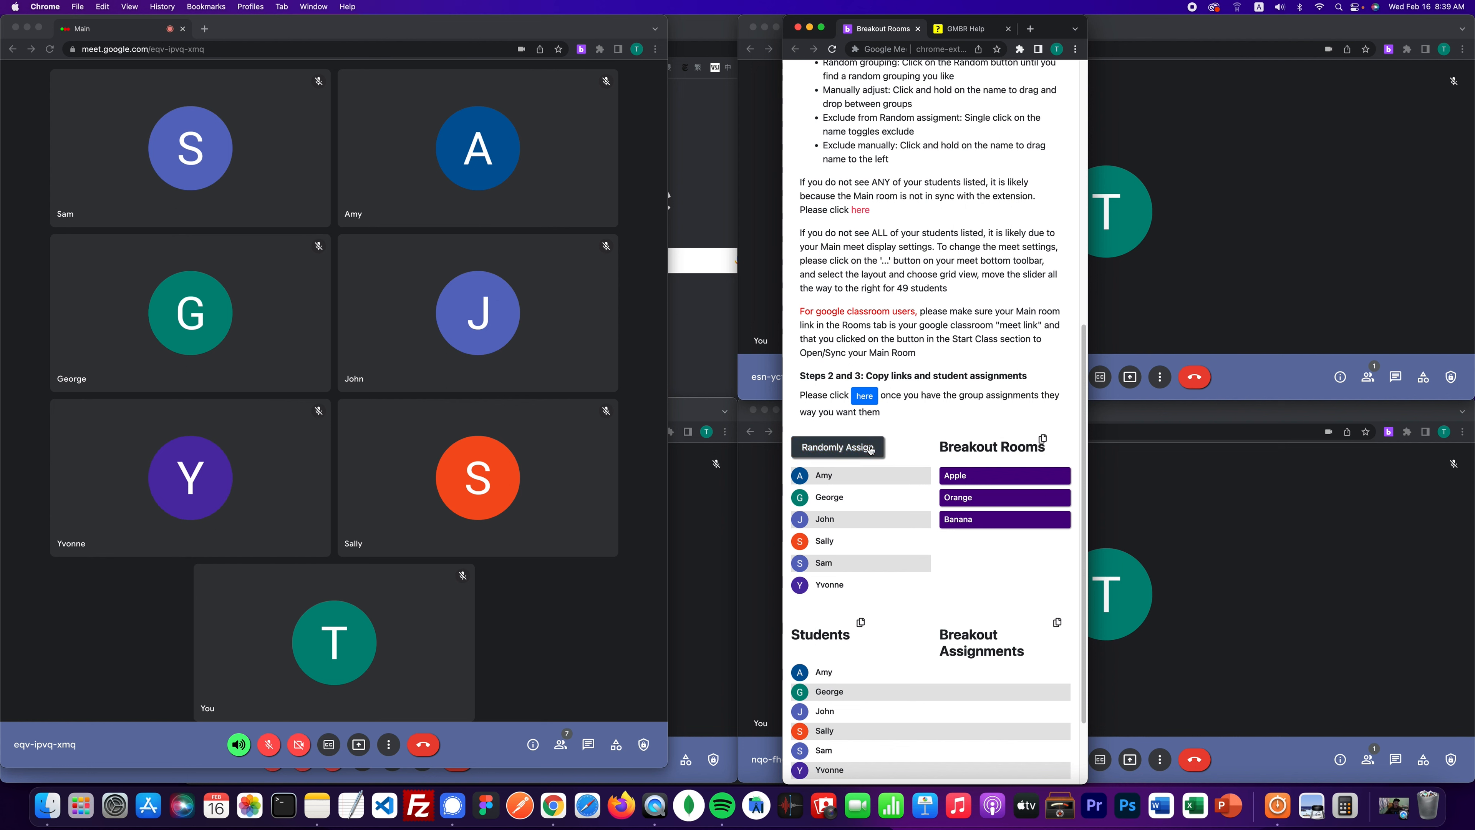
- Randomly assign the six students to the Apple, Orange and Banana rooms several times
left_click(837, 447)
scroll(862, 552, "down", 3)
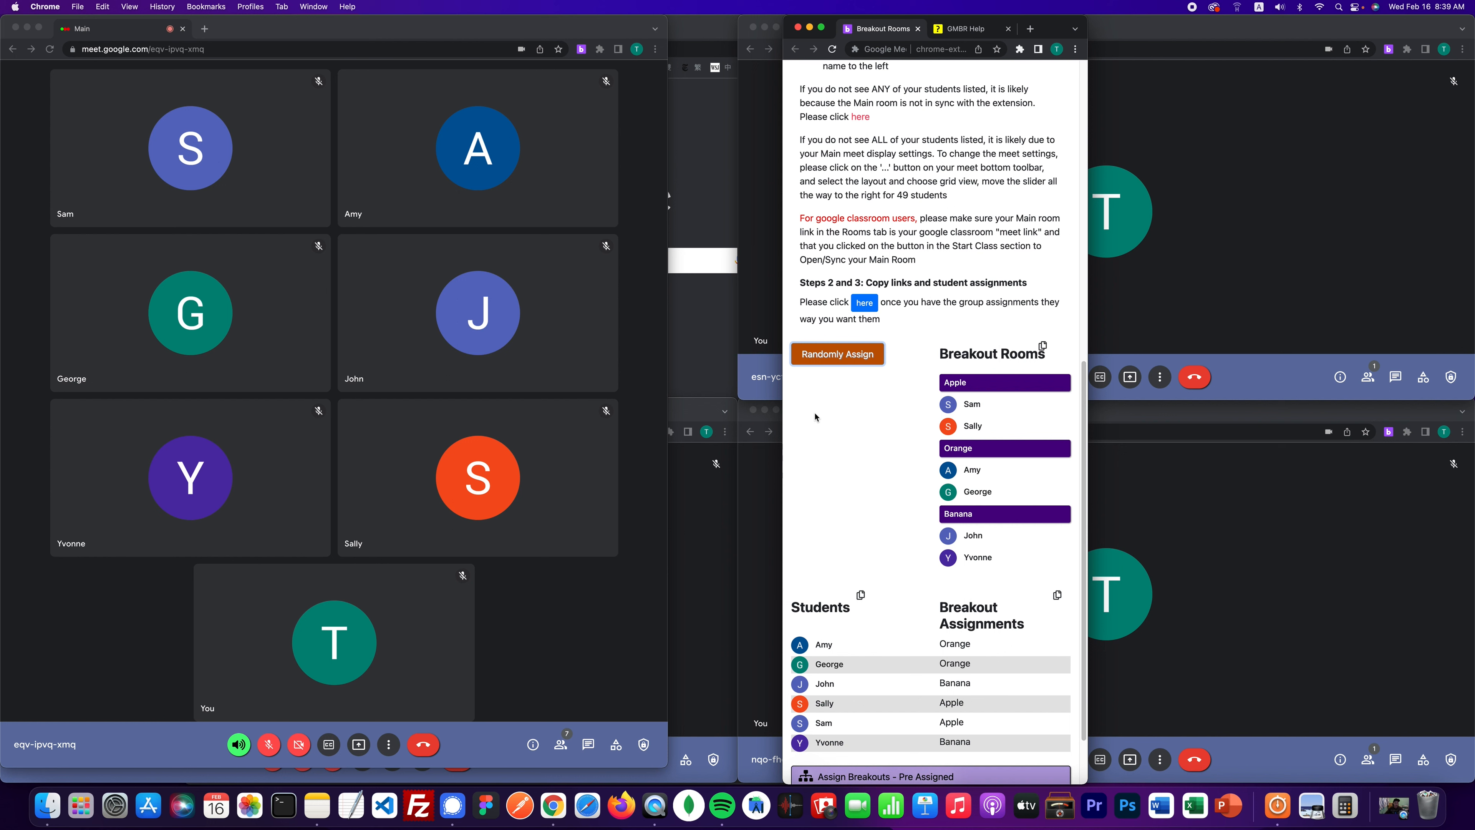
left_click(842, 356)
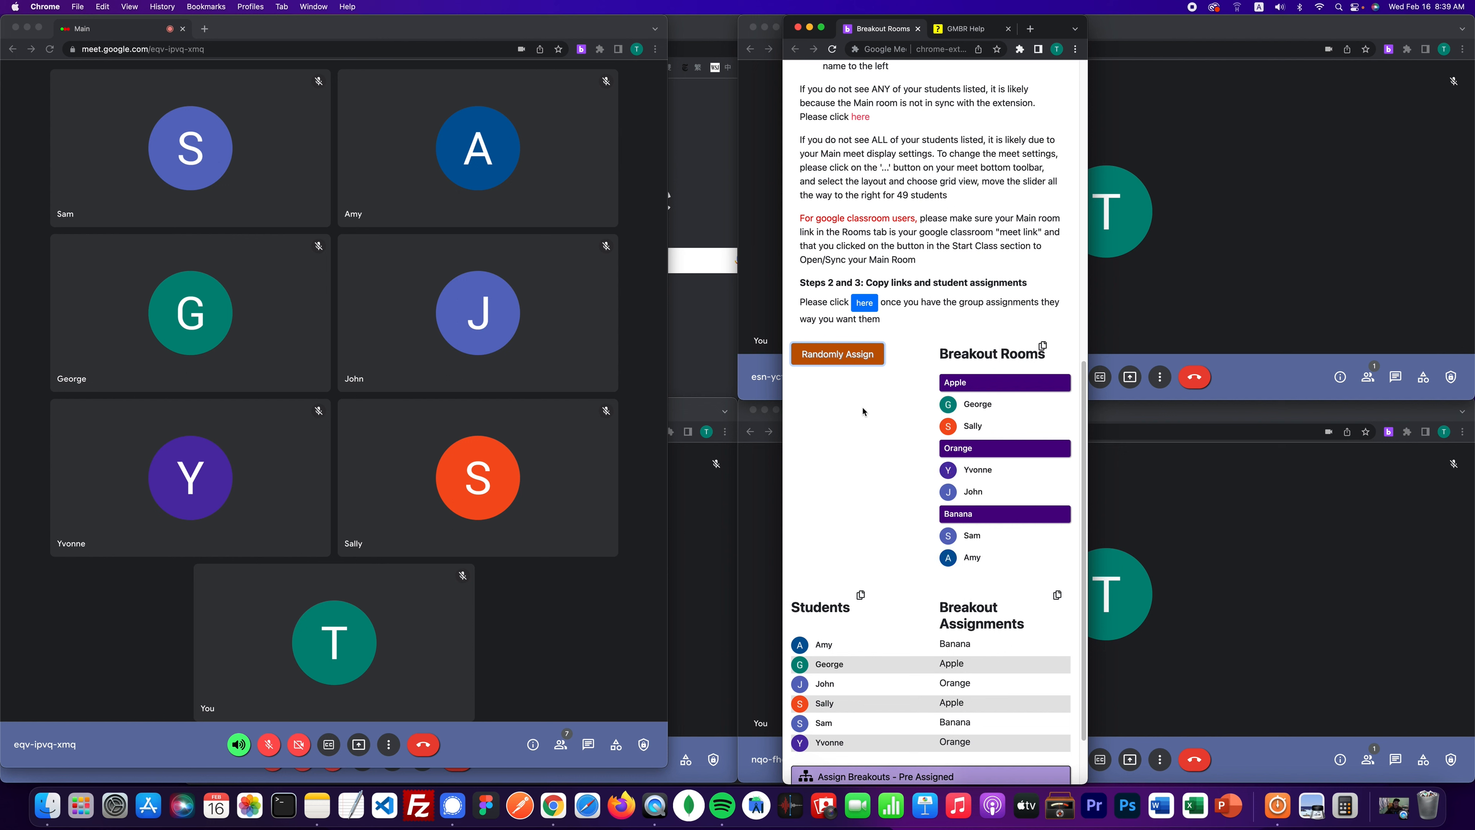
left_click(861, 358)
left_click(860, 357)
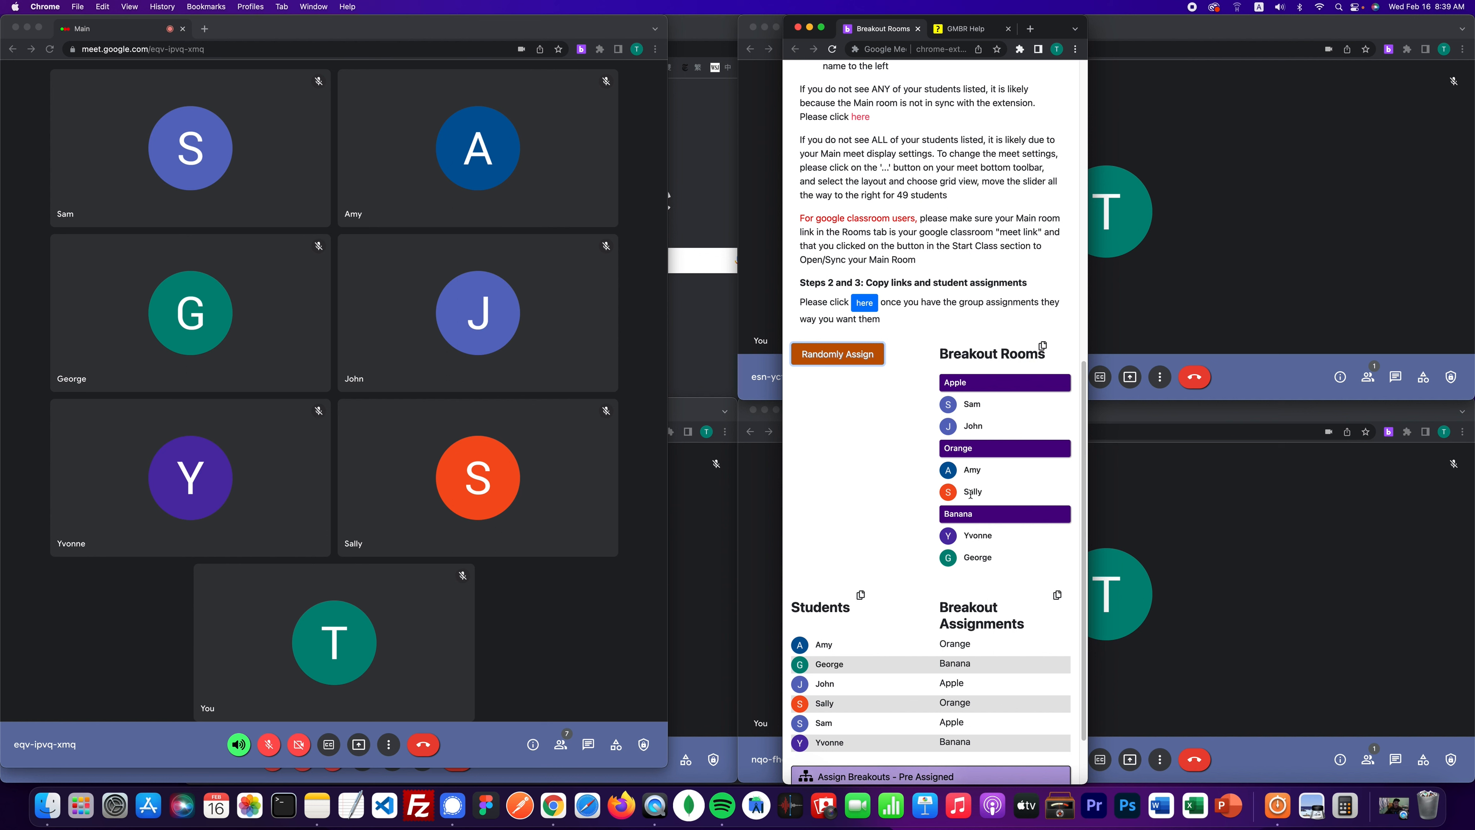
- Move Sally into the Banana room and George into the Apple room
mouse_move(971, 493)
left_mouse_down()
mouse_move(979, 537)
mouse_move(985, 487)
left_mouse_up()
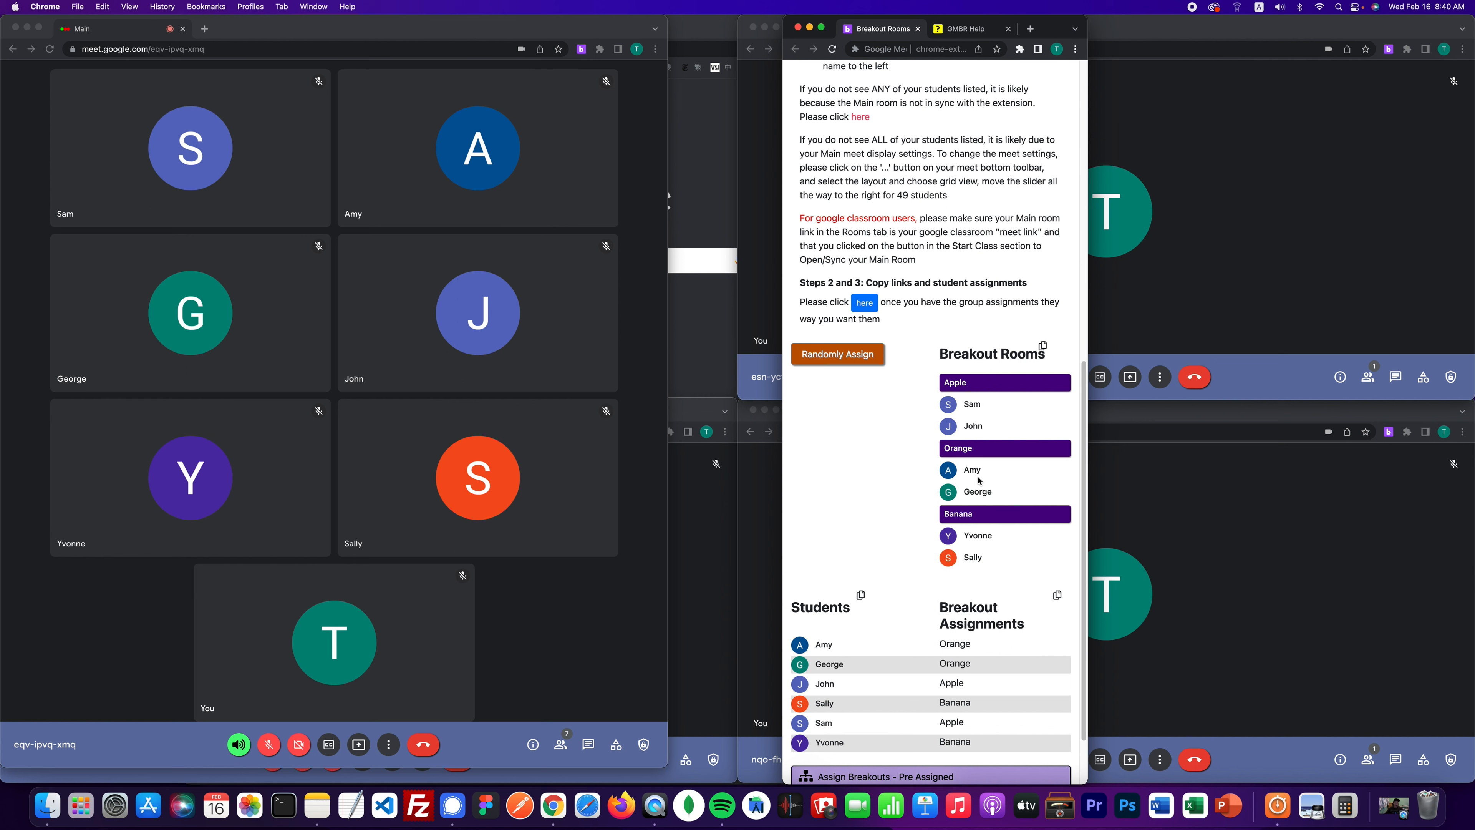
mouse_move(972, 491)
left_mouse_down()
mouse_move(976, 423)
mouse_move(982, 474)
left_mouse_up()
scroll(973, 463, "down", 1)
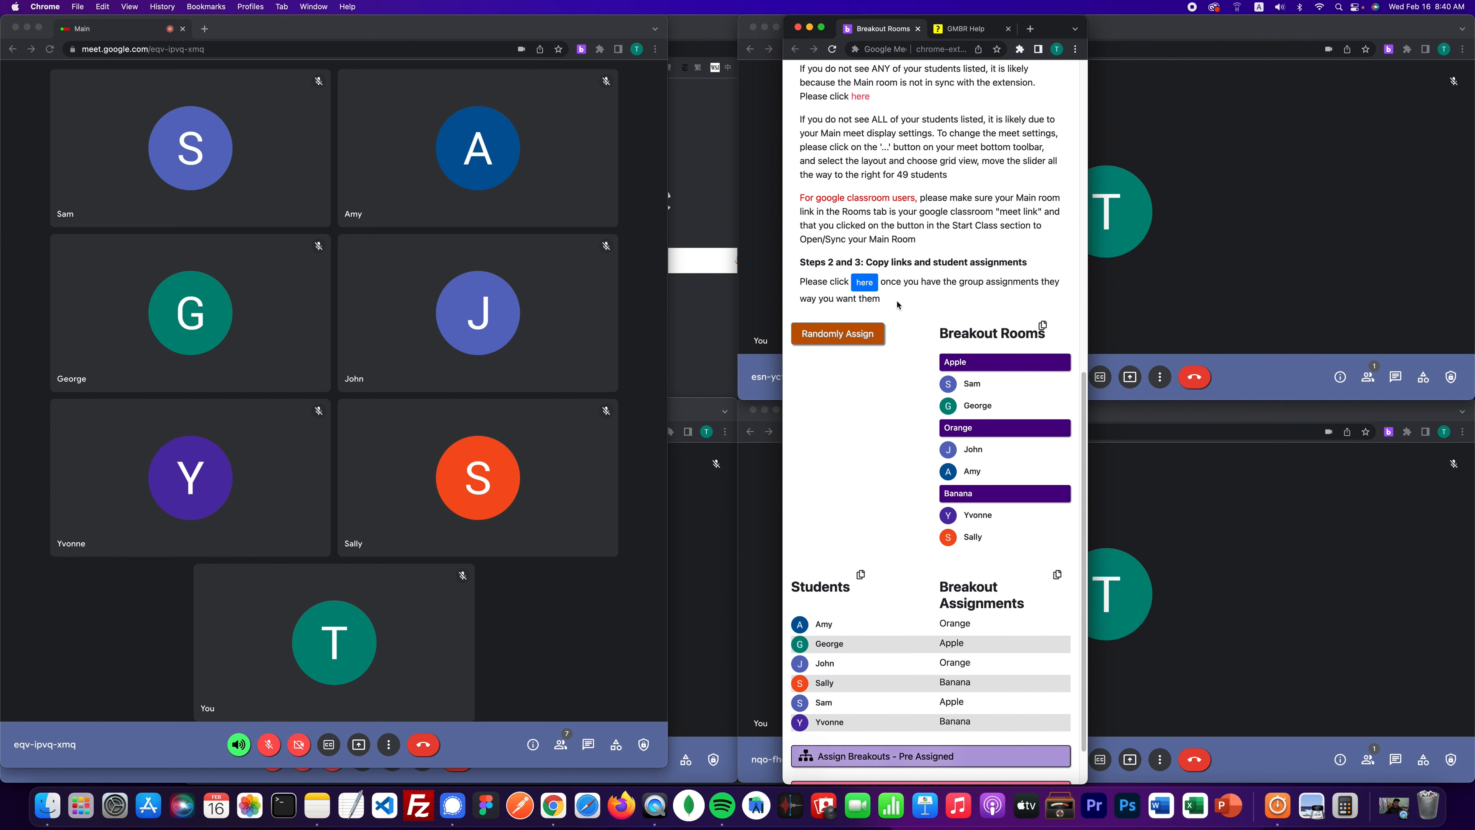
- Bring up the Ad Hoc popup of room links and assigned students, checking the help page alongside
left_click(865, 283)
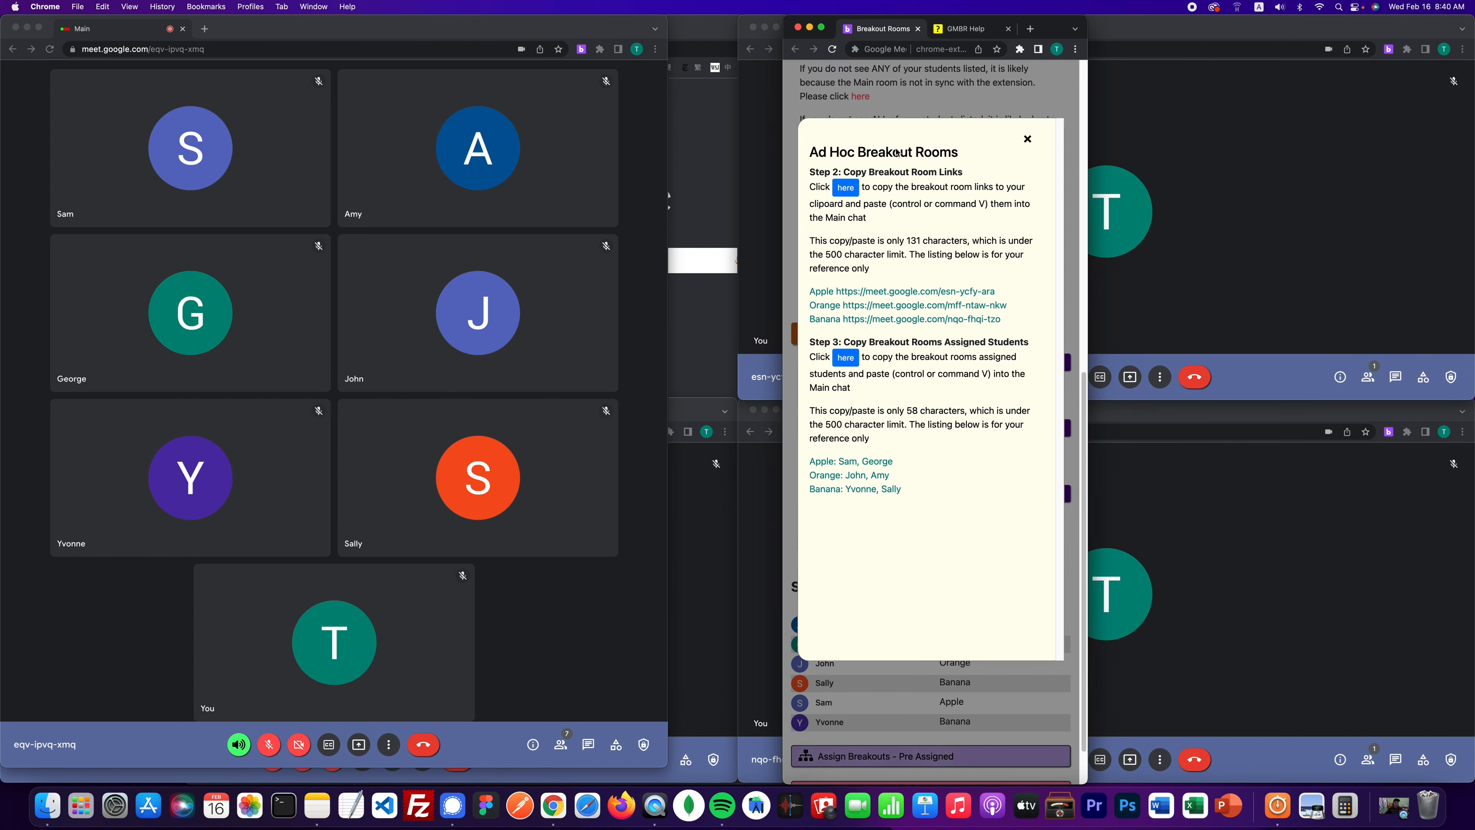
left_click(959, 27)
scroll(958, 312, "down", 5)
scroll(958, 312, "down", 5)
scroll(929, 262, "up", 10)
scroll(872, 192, "down", 15)
scroll(860, 169, "down", 15)
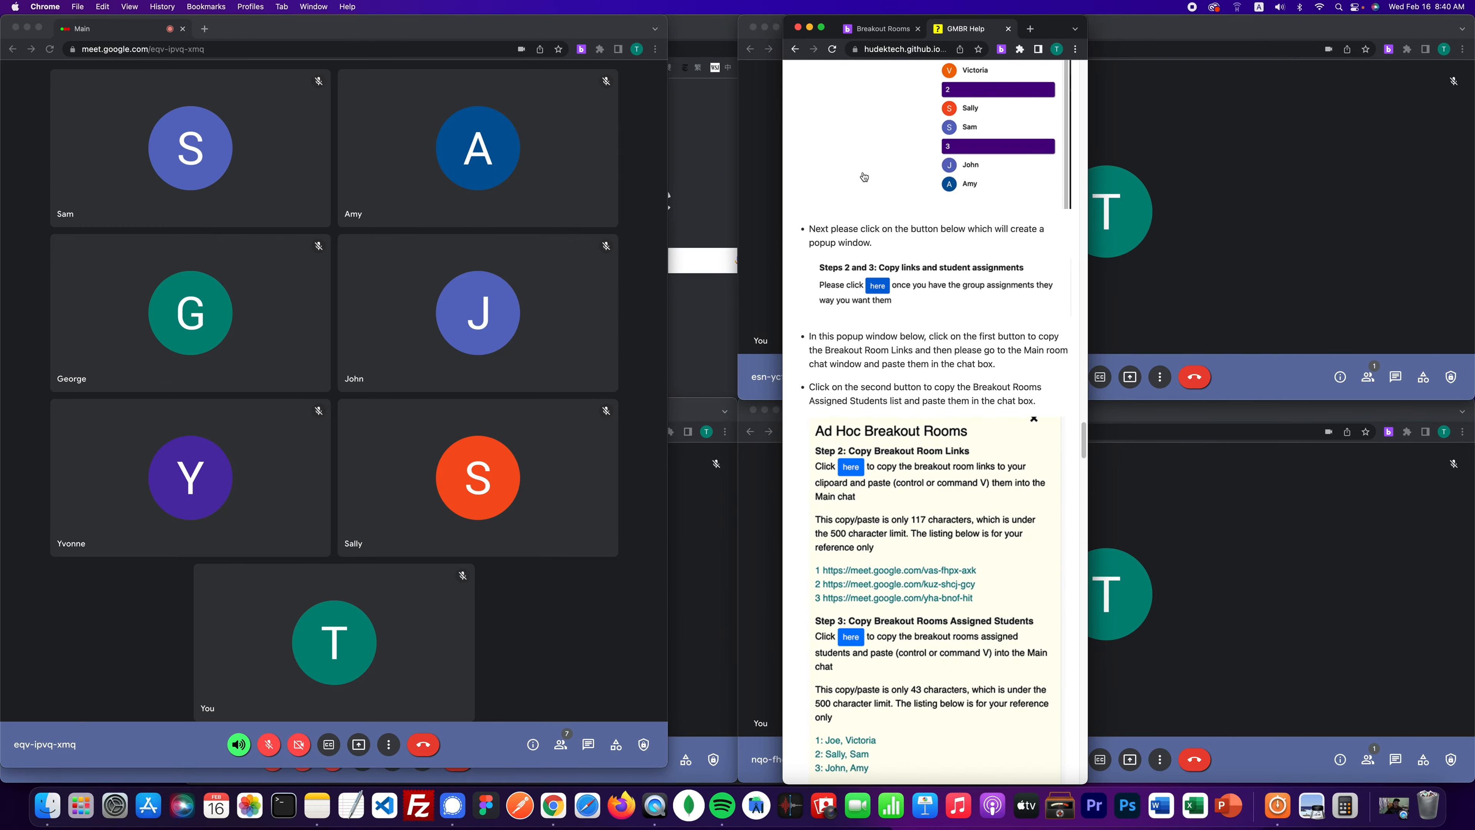
scroll(907, 267, "up", 5)
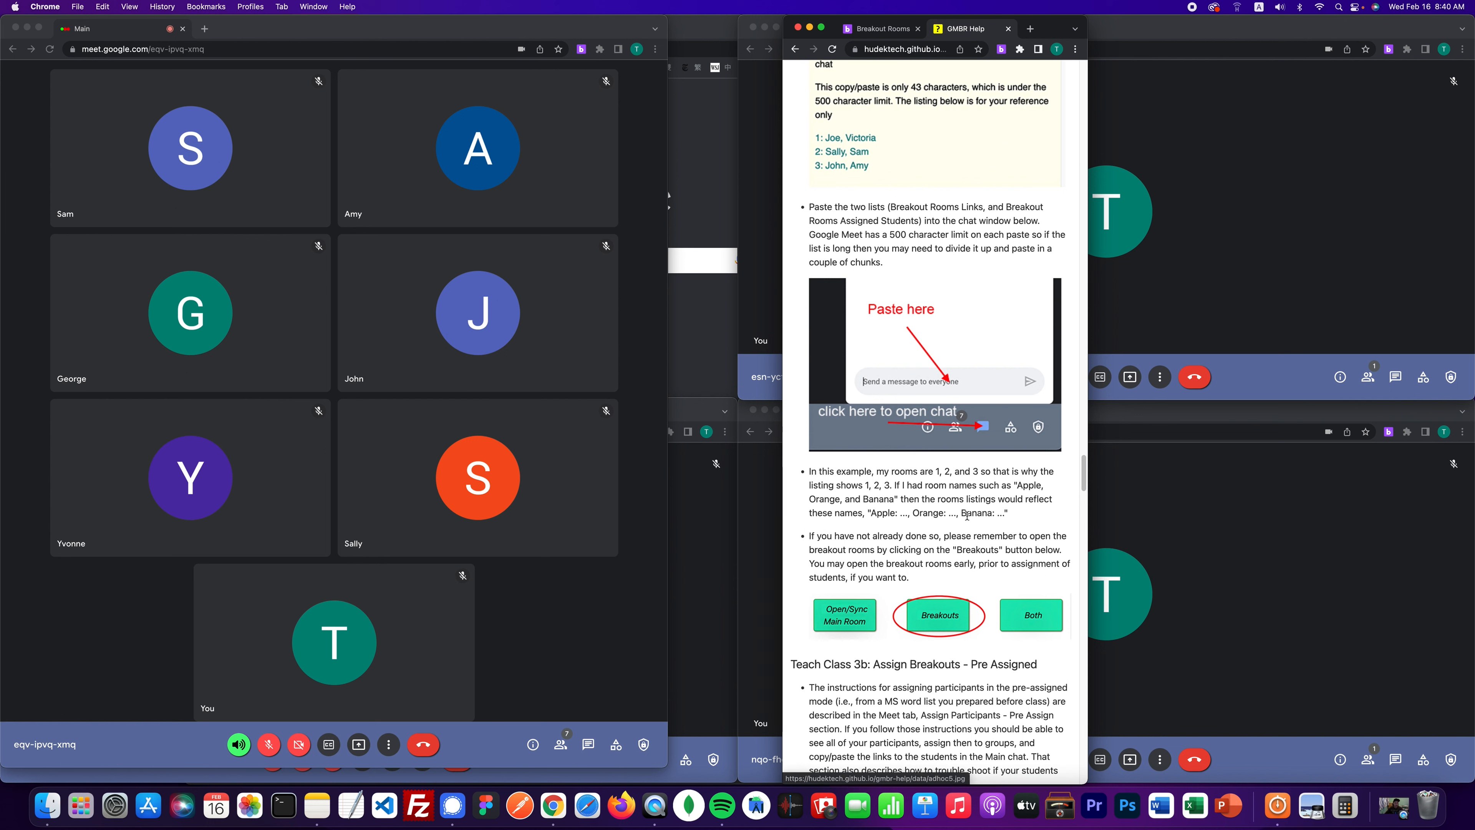
left_click(886, 34)
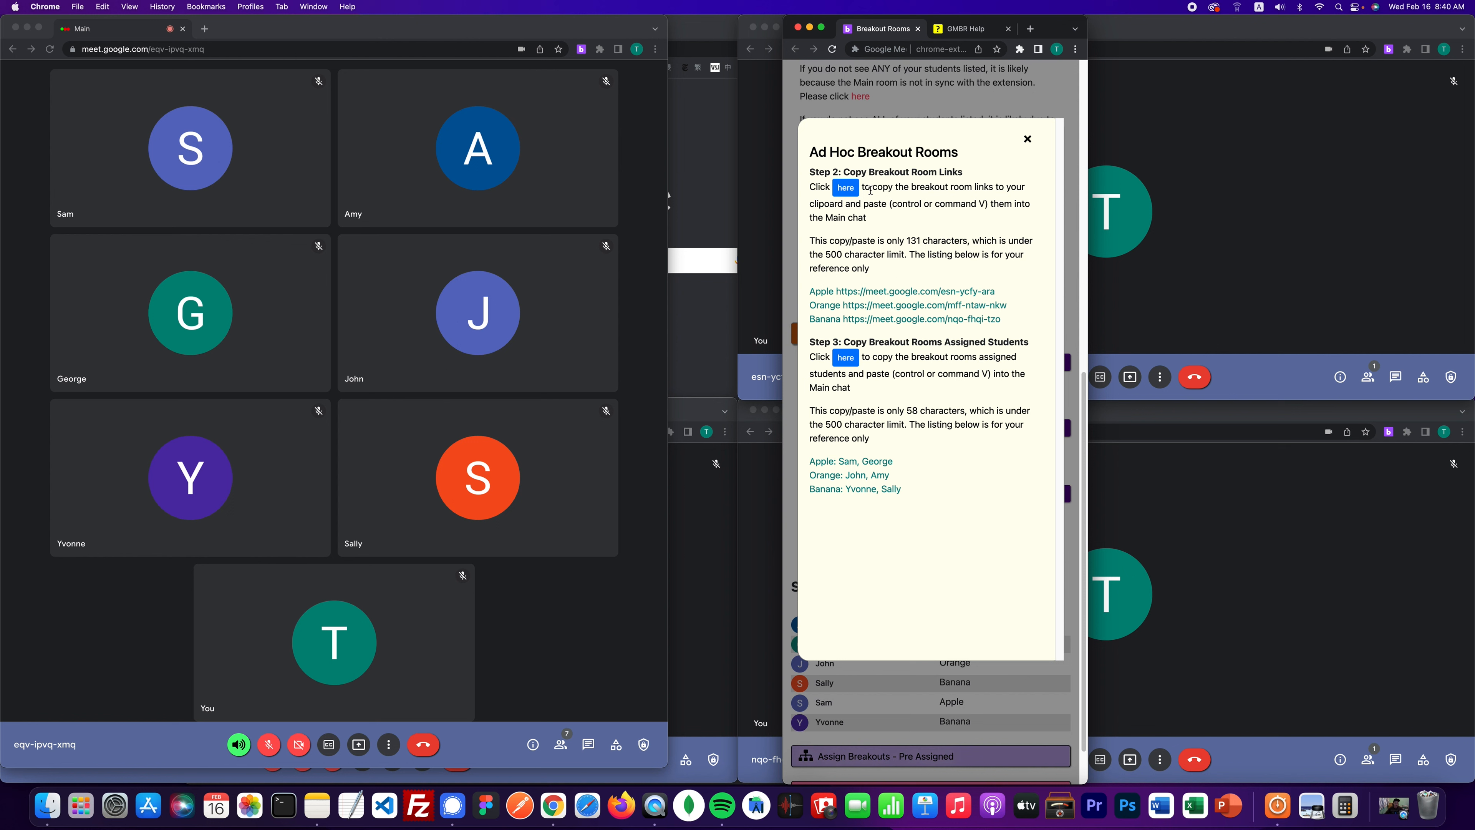
- Copy the Apple, Orange and Banana room links and send them in the Main meeting chat
left_click(845, 189)
left_click(588, 747)
left_click(588, 747)
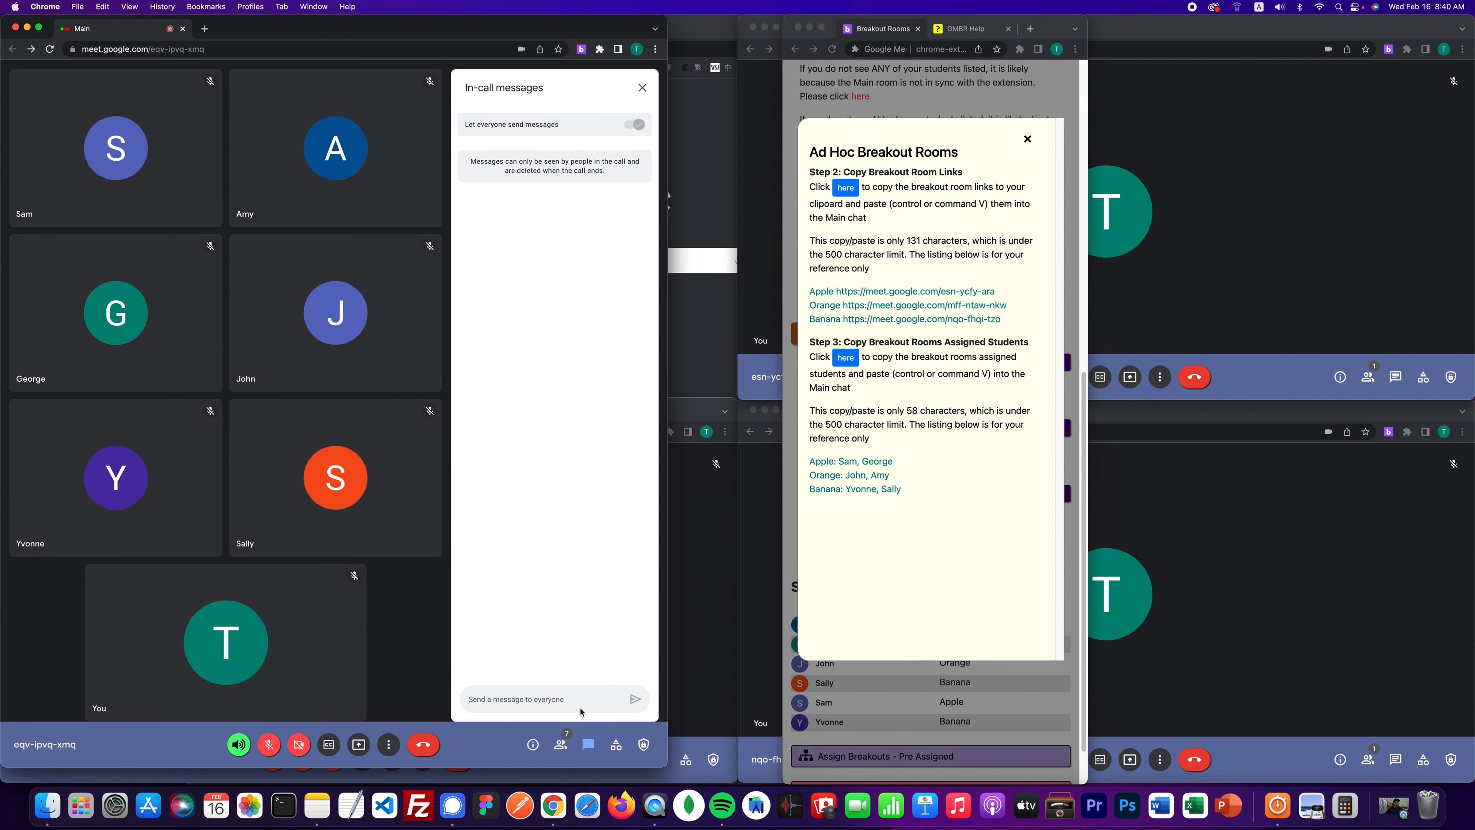
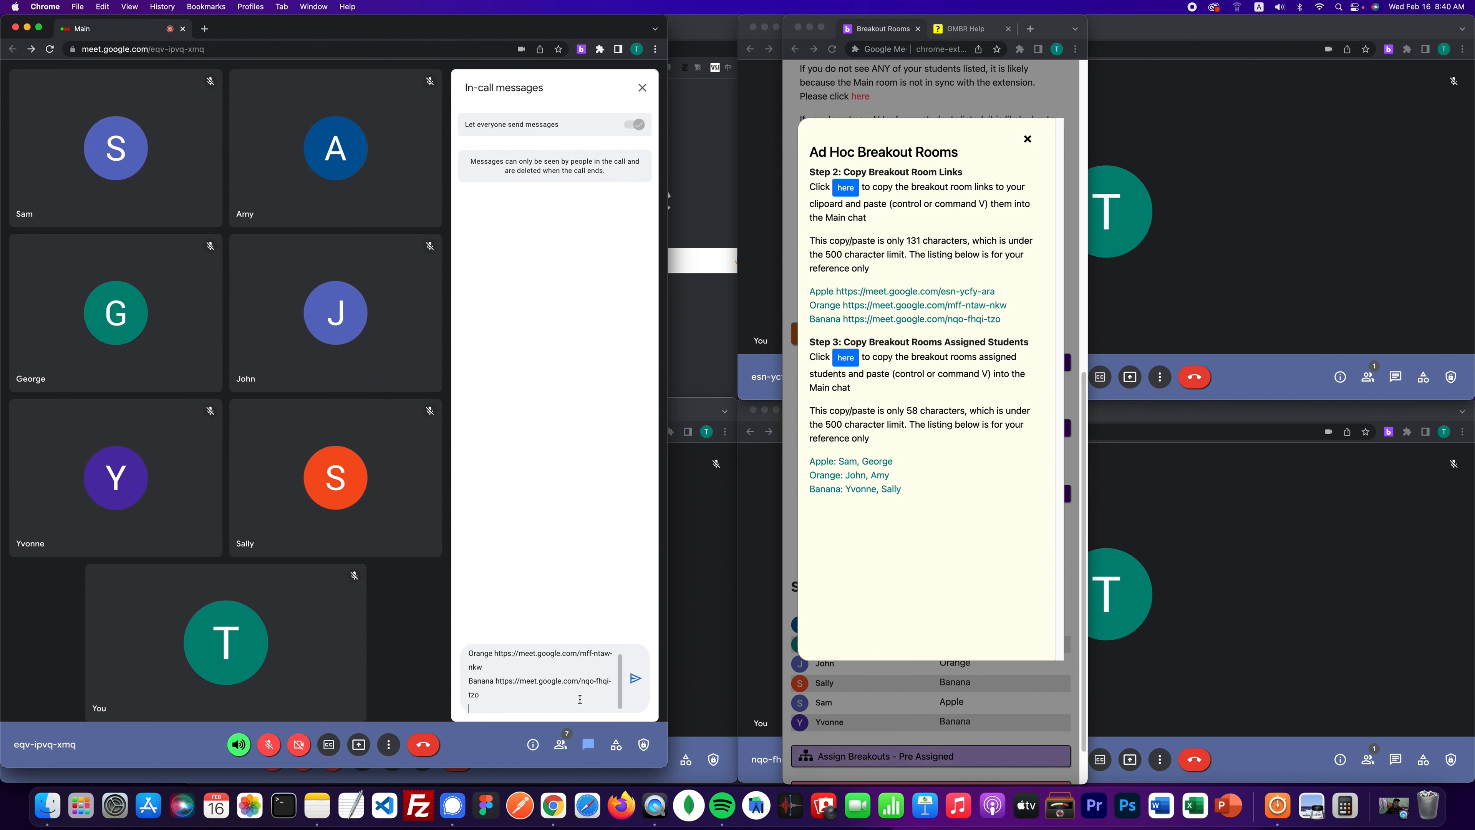
key("Return")
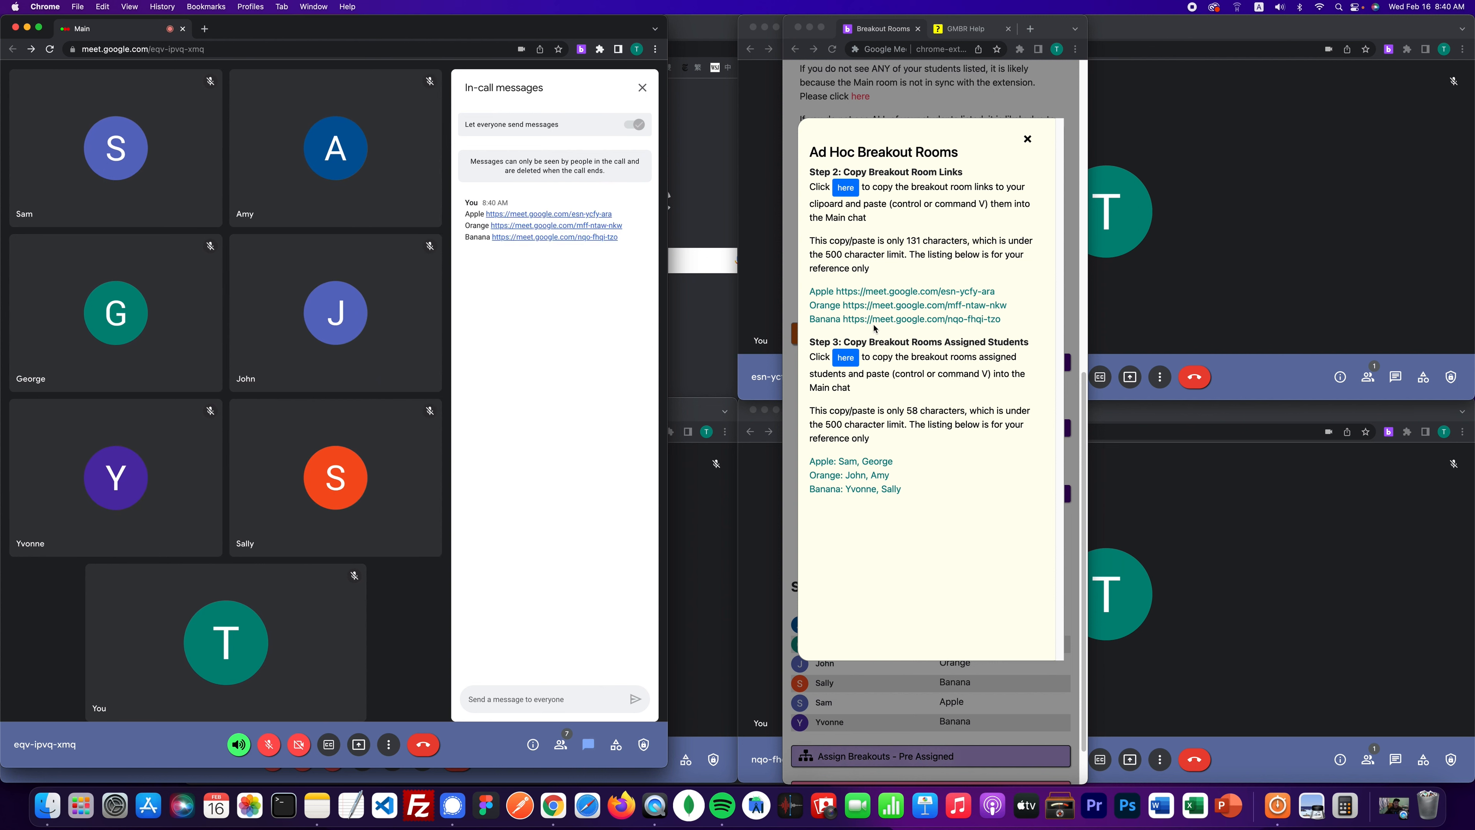
- Copy the assigned-students listing, send it in the Main chat, and close the chat
left_click(844, 360)
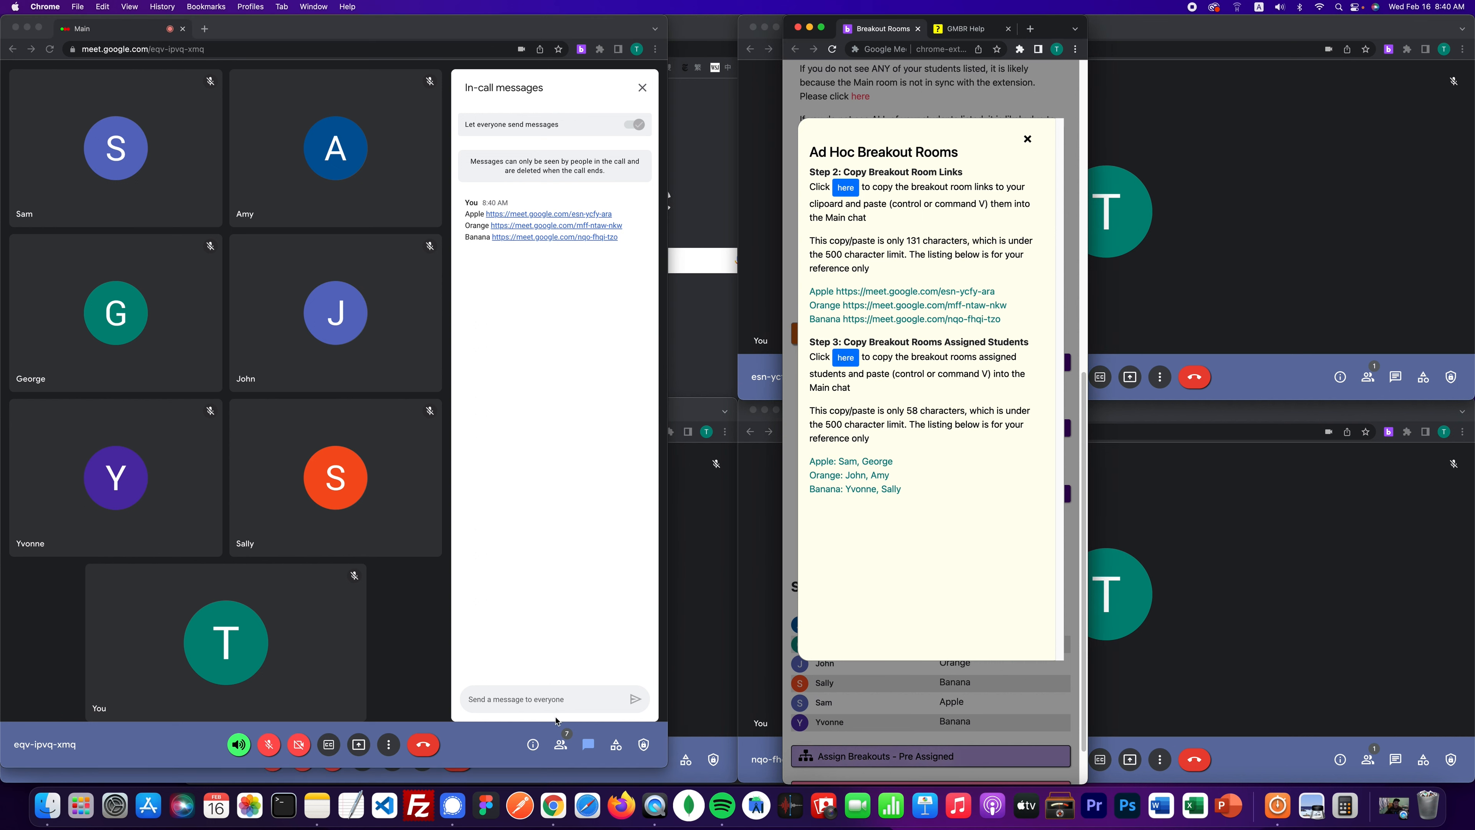
left_click(555, 700)
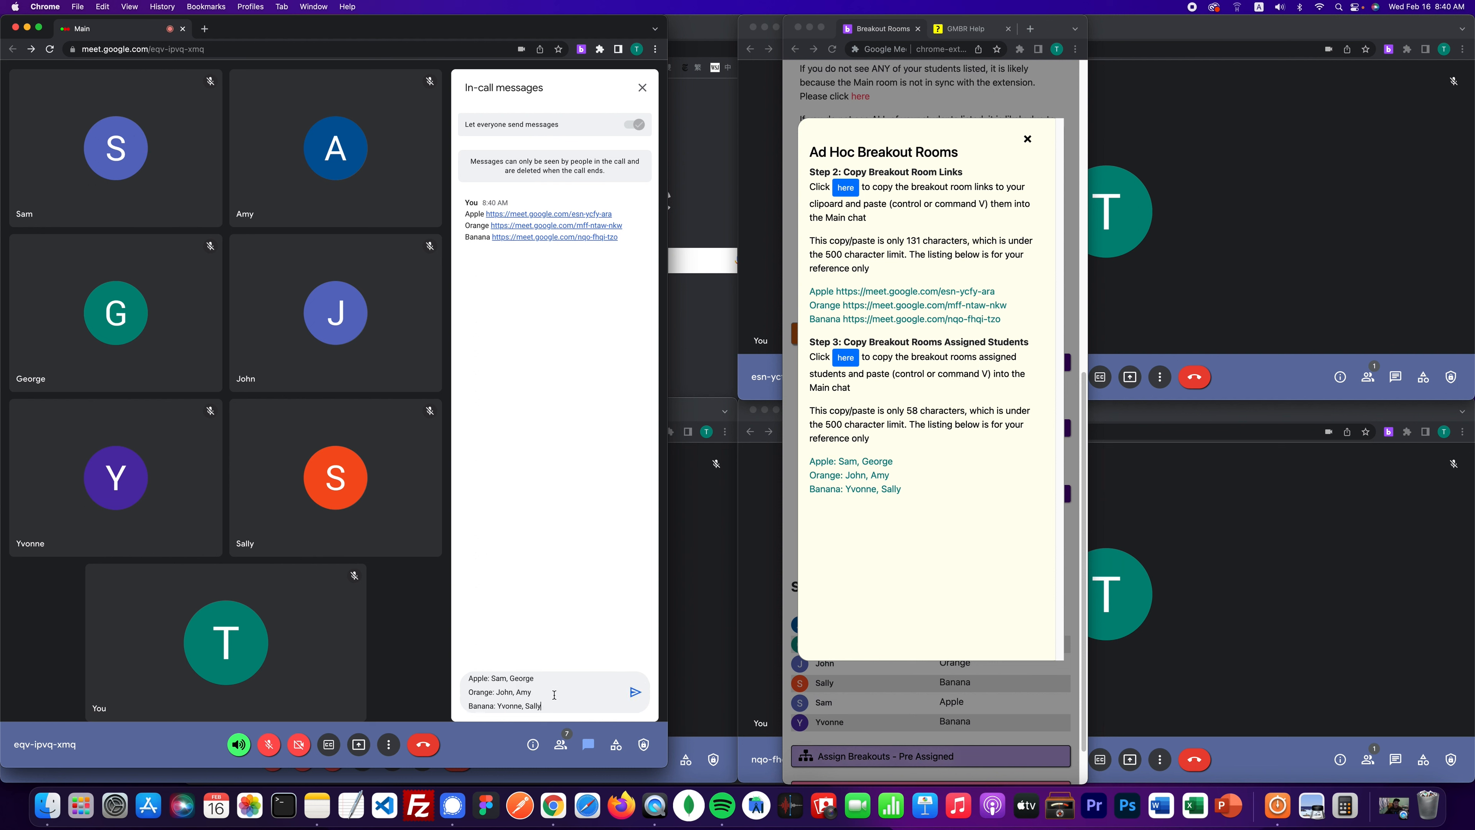
key("Return")
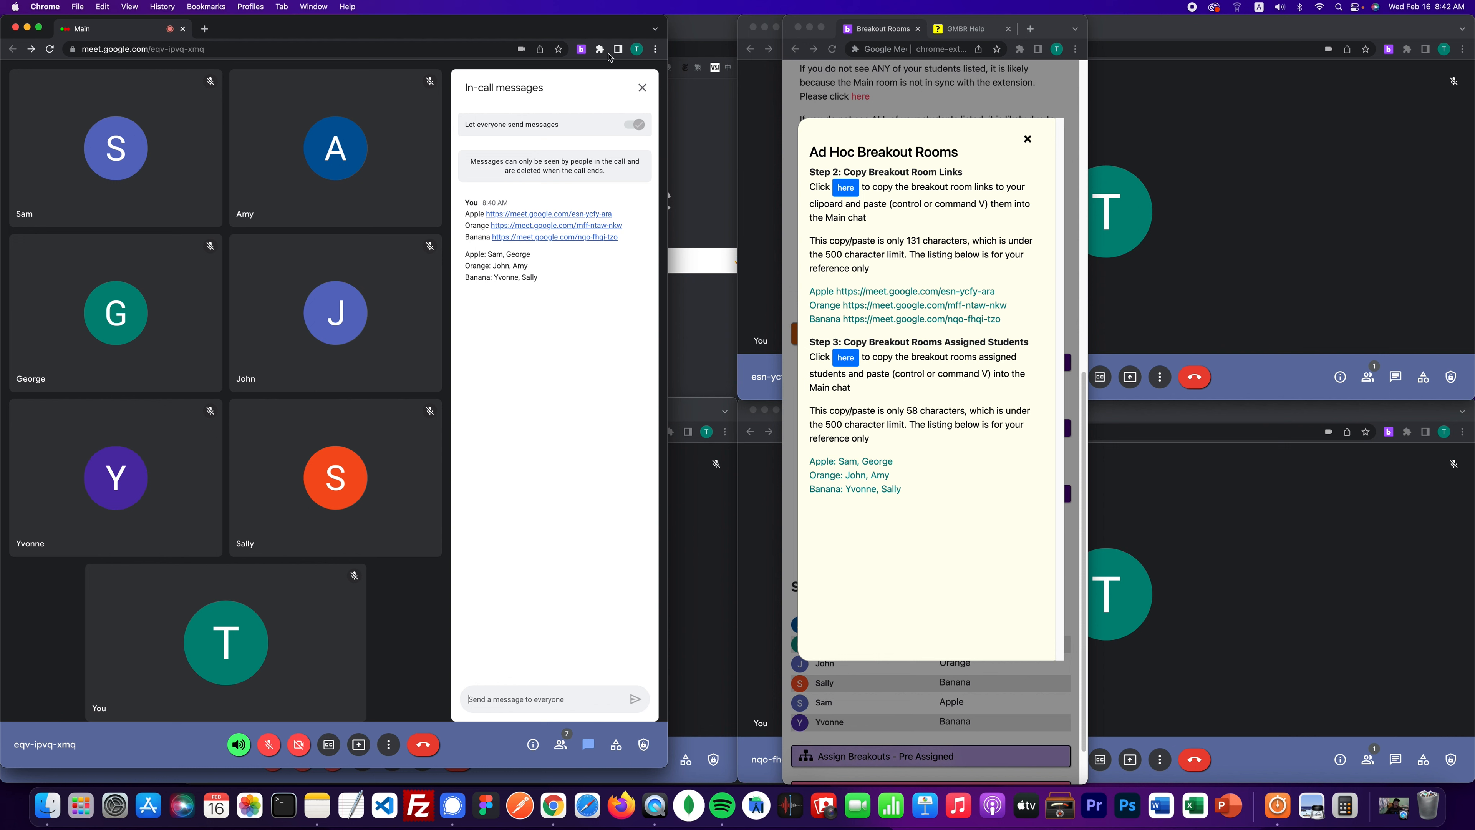
left_click(643, 87)
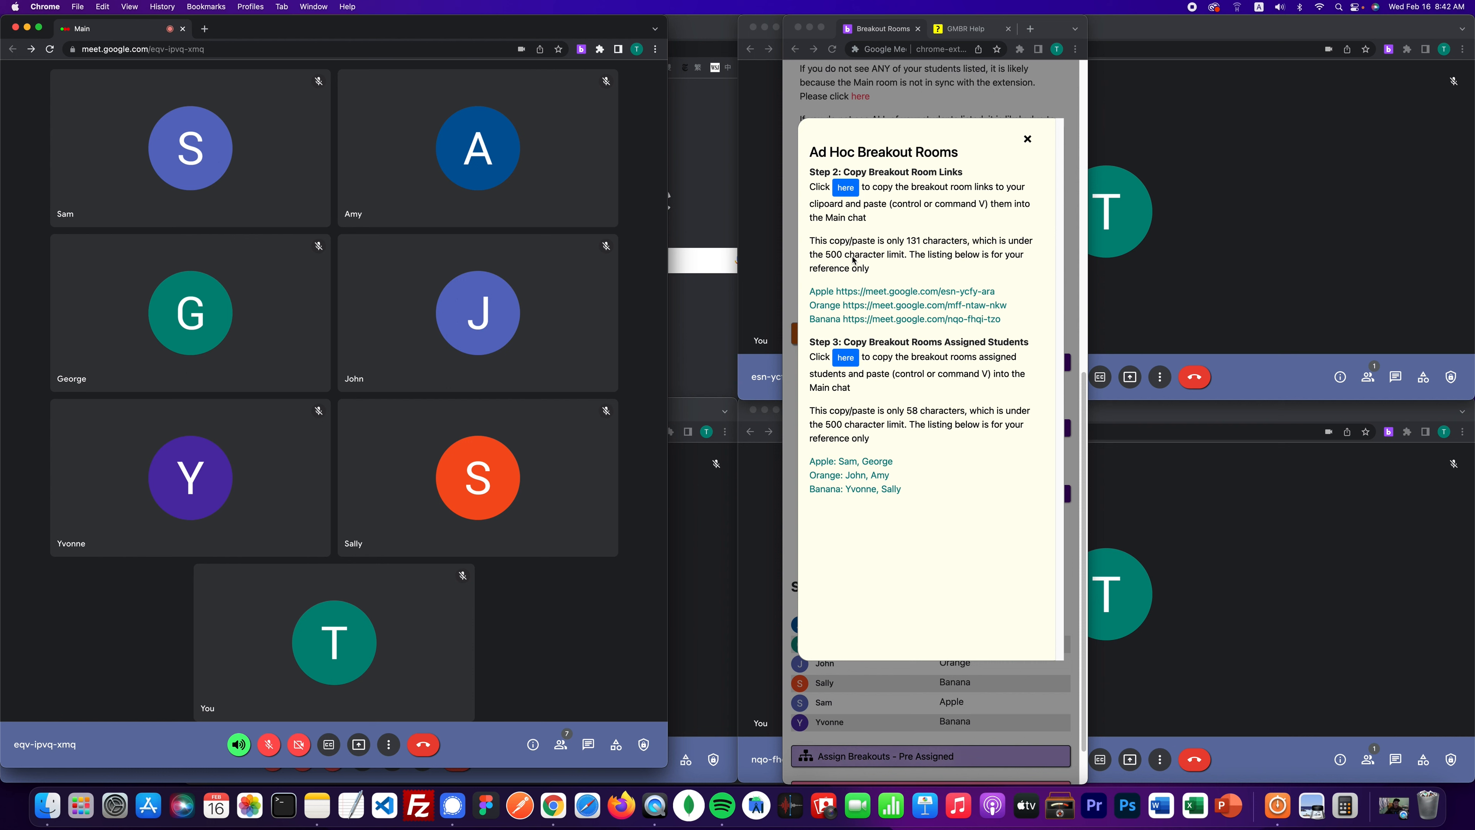
left_click(1007, 323)
left_click_drag(812, 291, 1011, 321)
left_click_drag(903, 494, 807, 463)
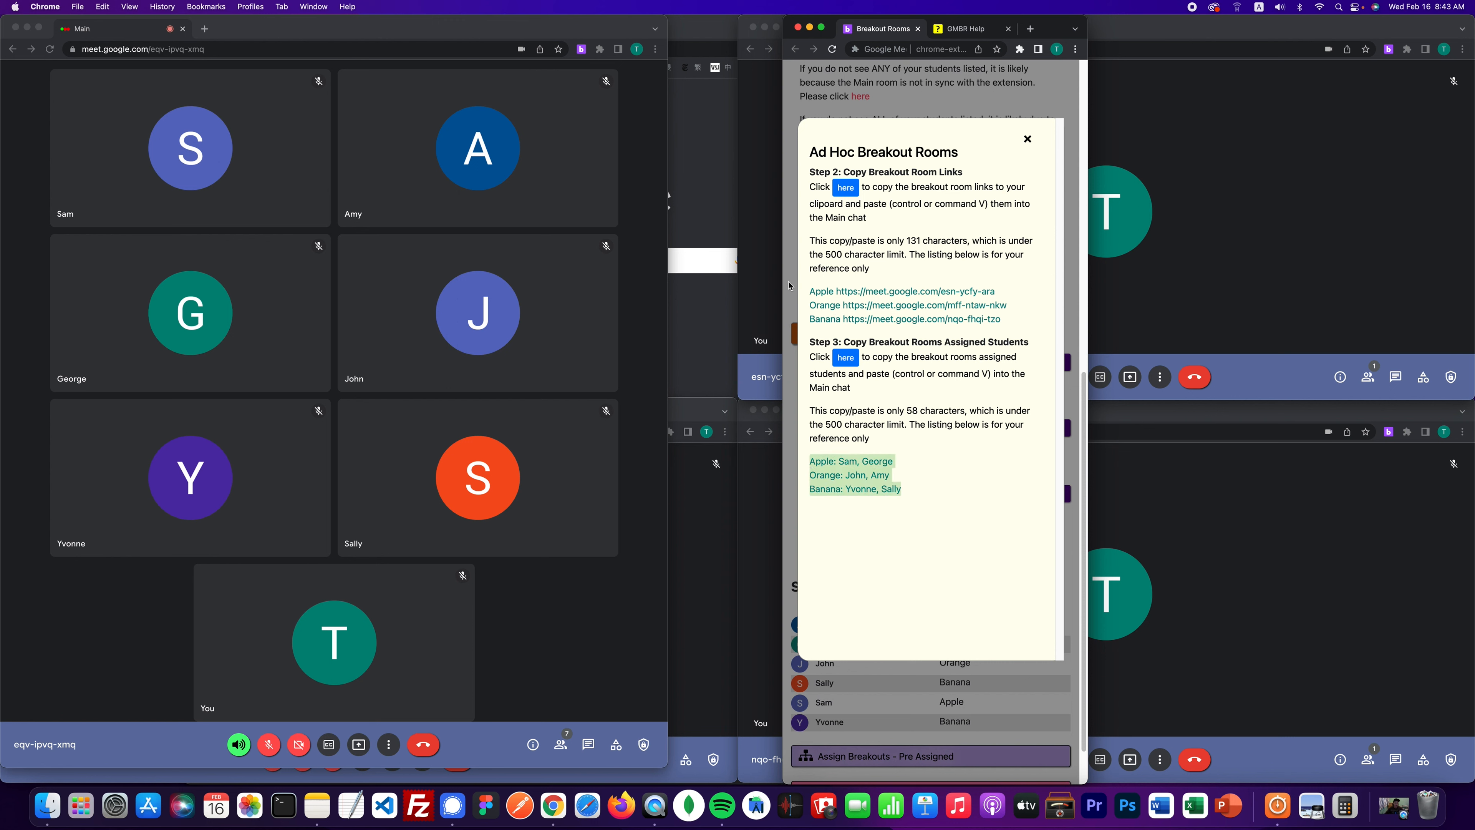
left_click_drag(812, 290, 1018, 318)
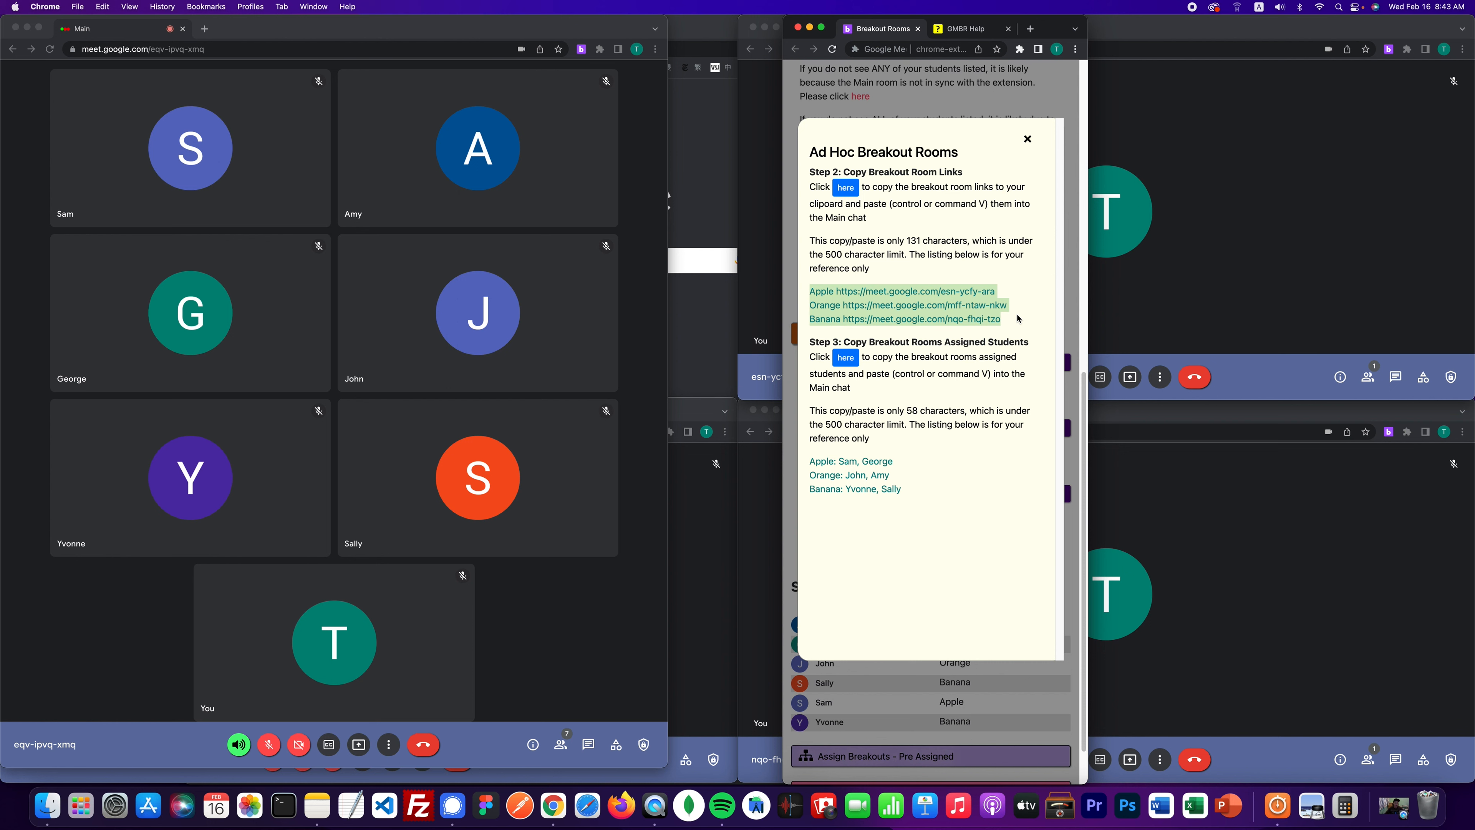
left_click(993, 309)
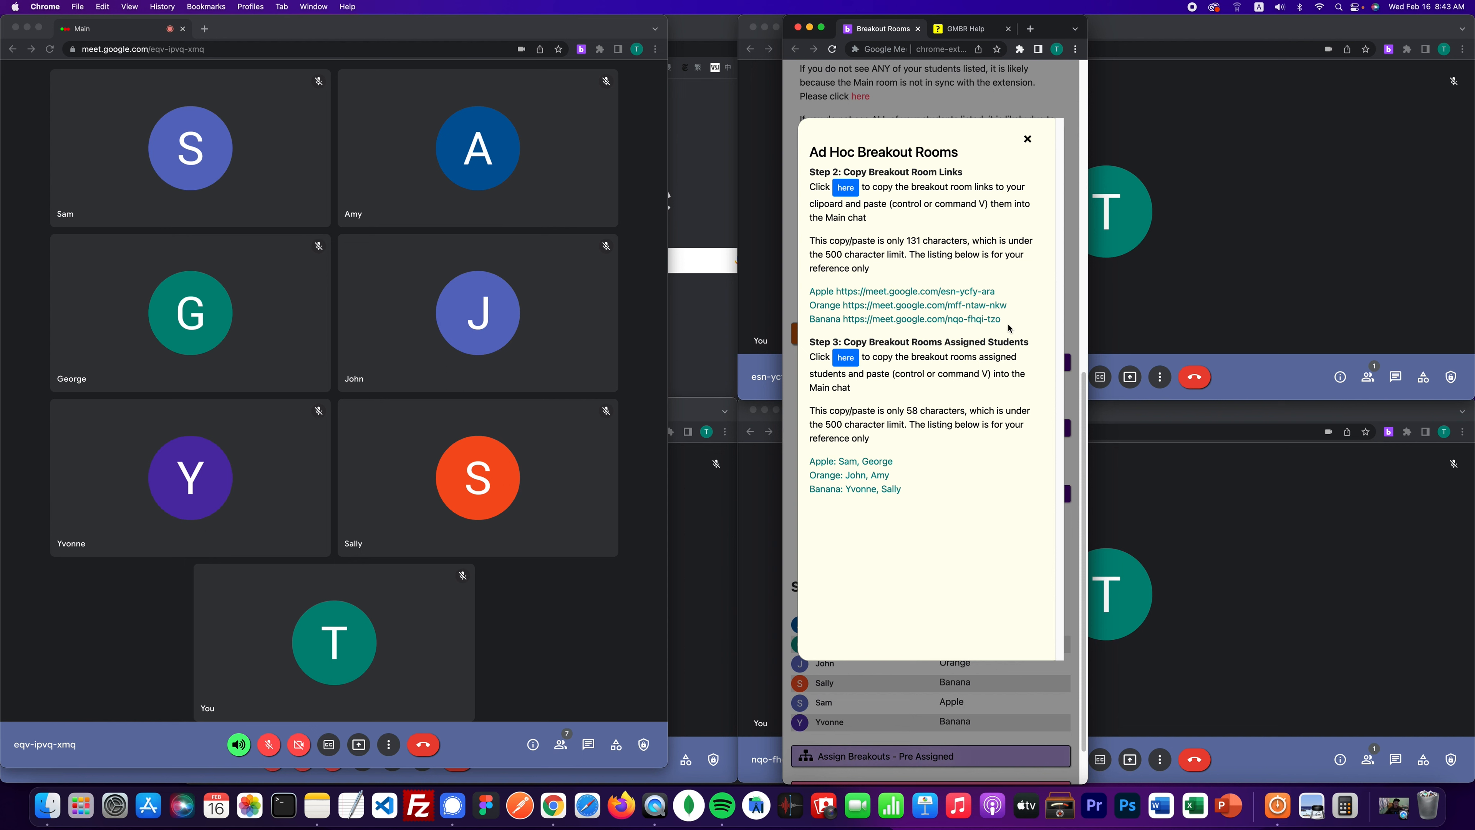
left_click_drag(992, 318, 810, 292)
key("super+c")
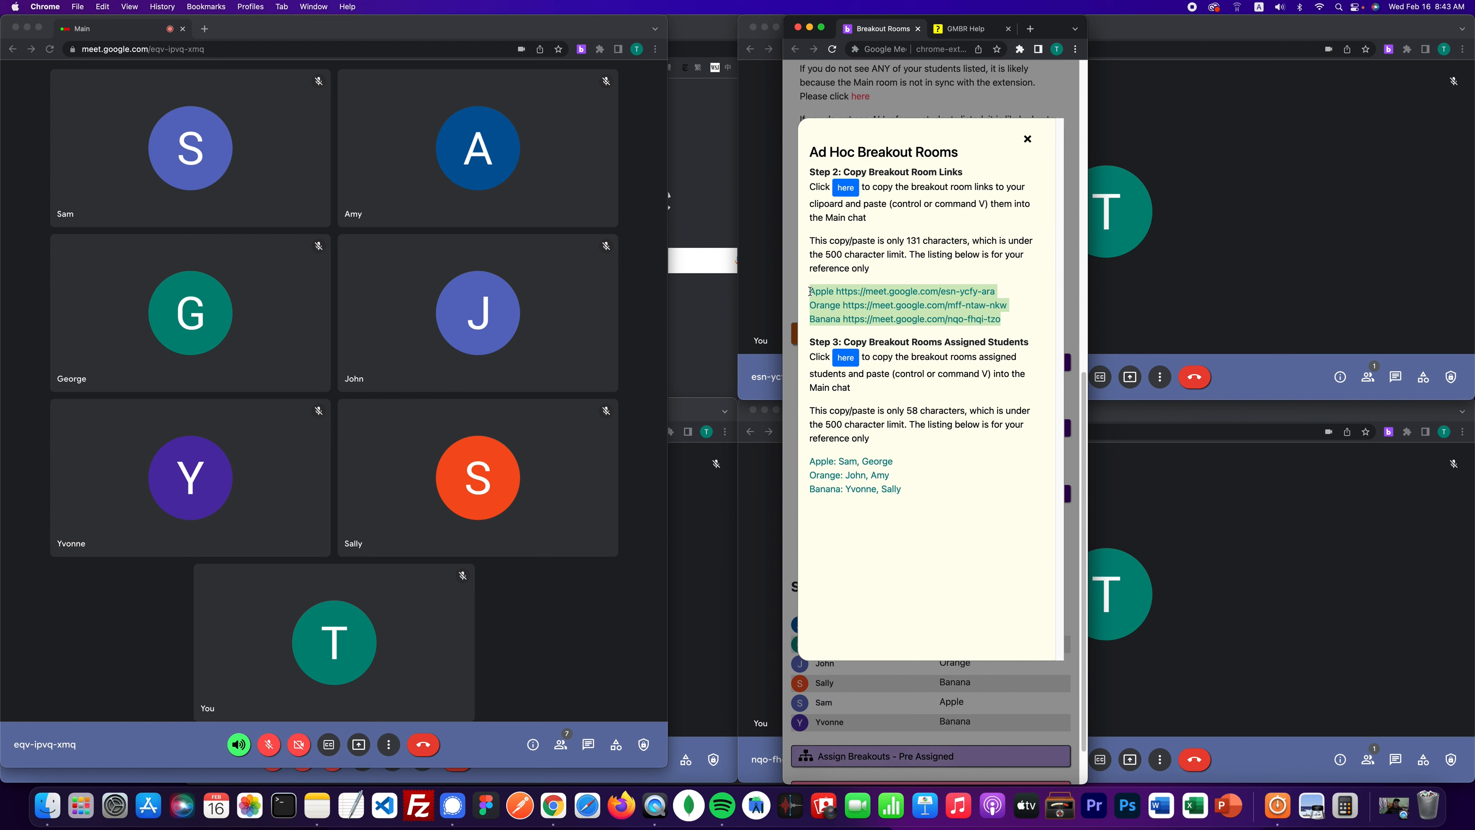
left_click(588, 745)
left_click(588, 747)
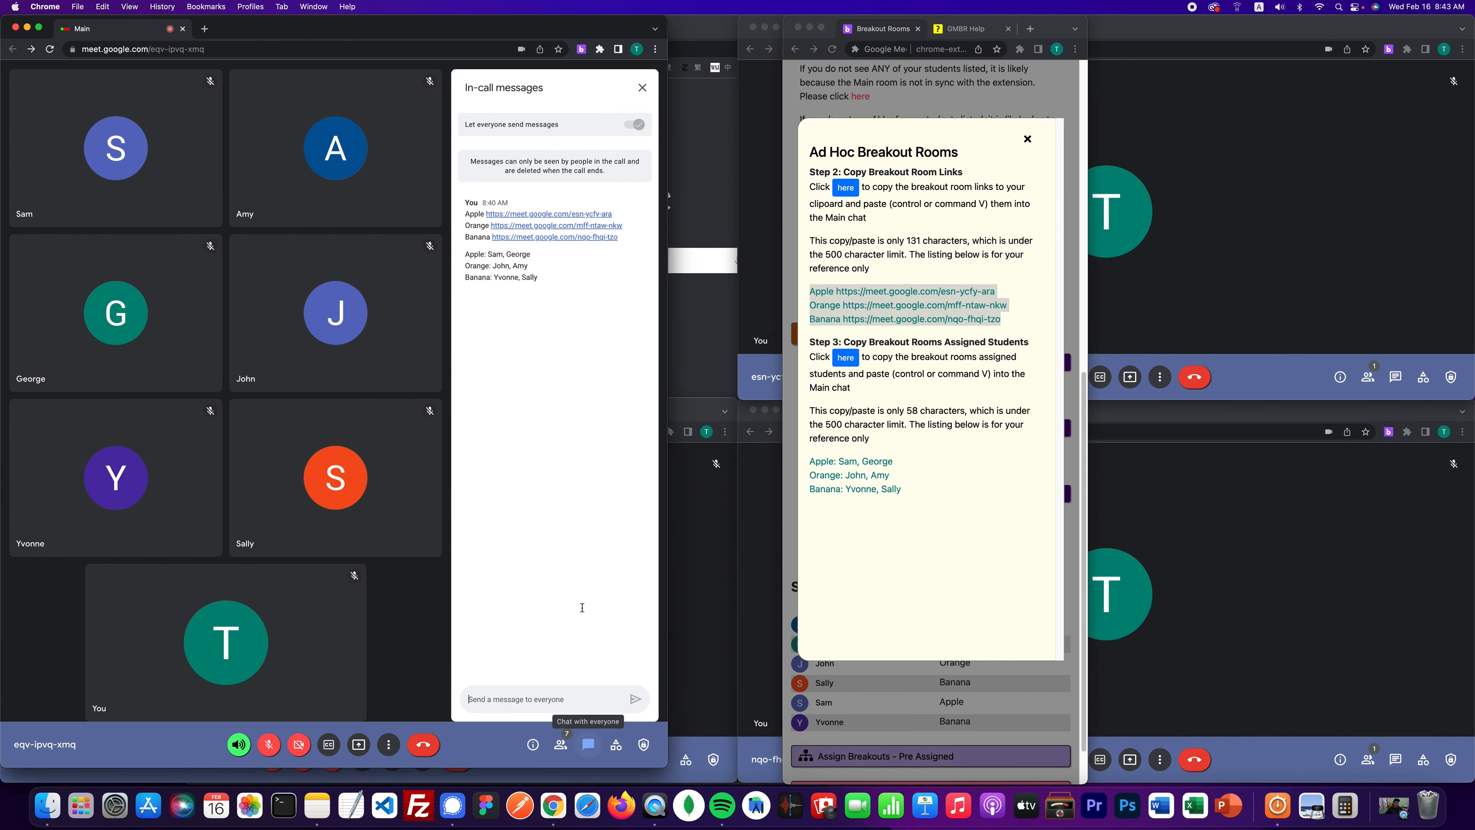
left_click(587, 746)
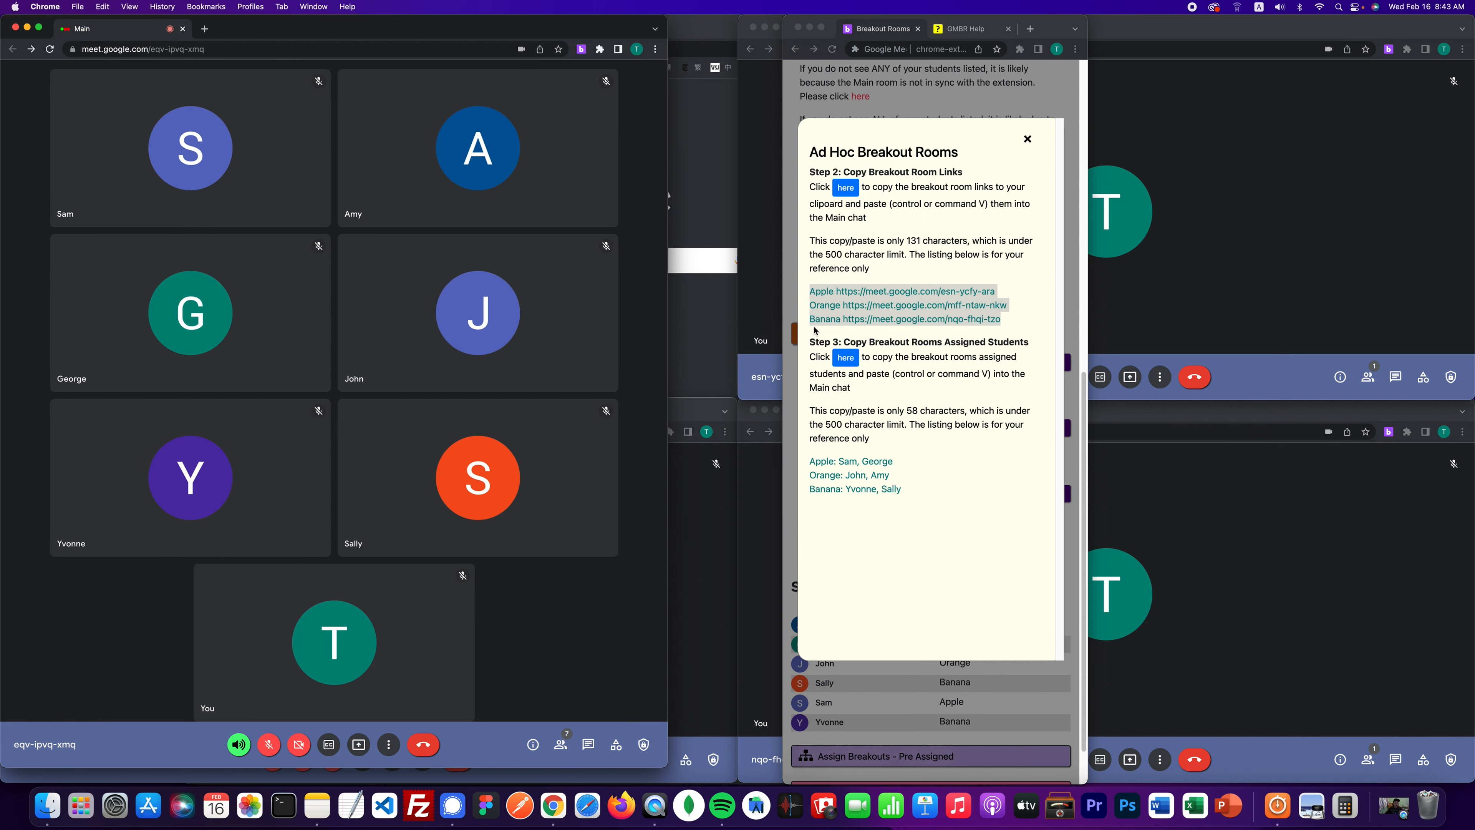
left_click(940, 485)
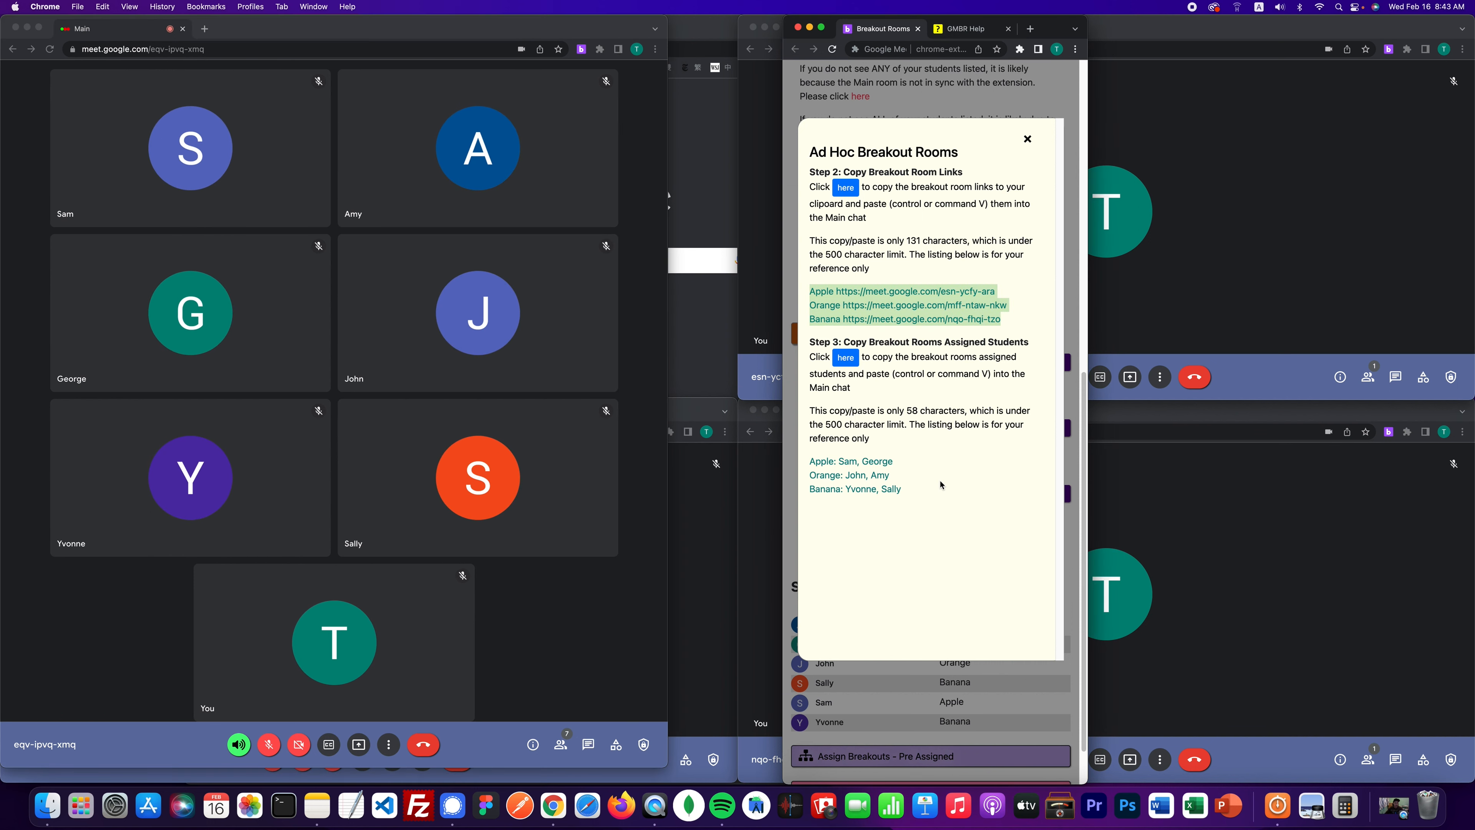
double_click(836, 253)
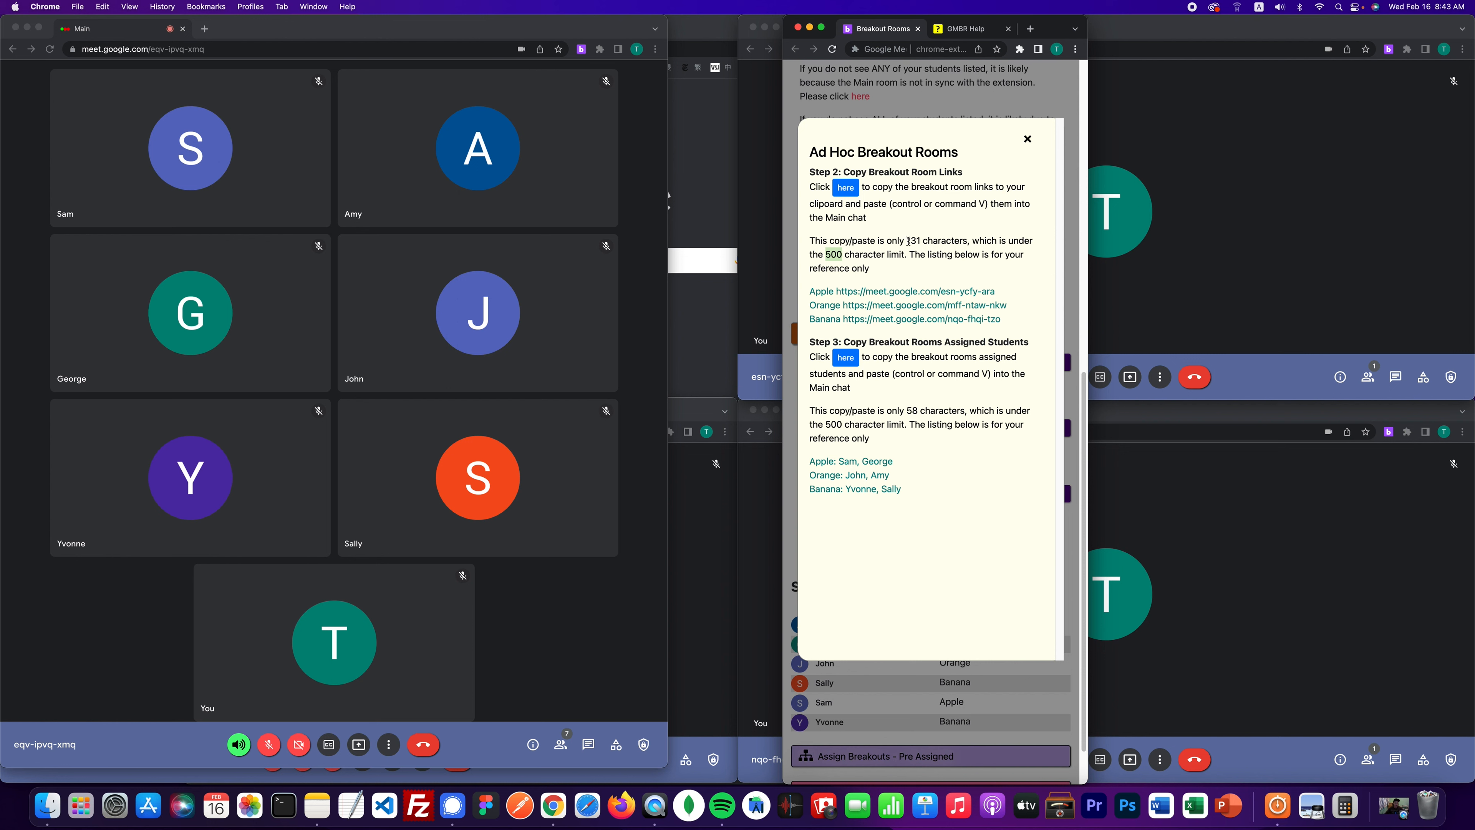
left_click_drag(907, 240, 927, 241)
- Close the Ad Hoc Breakout Rooms popup and scroll back to the top of the panel
left_click(1027, 141)
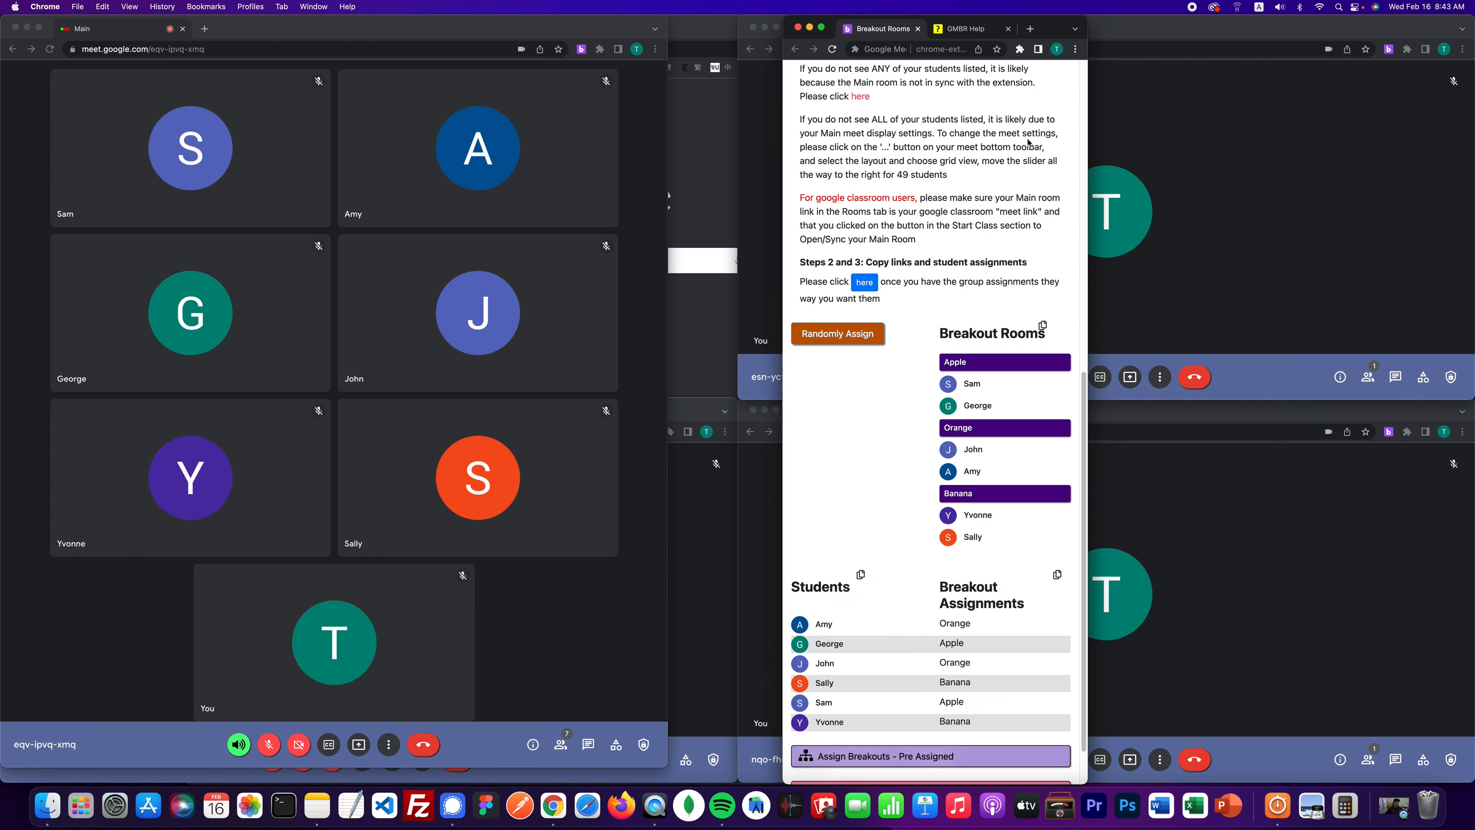
scroll(915, 279, "down", 1)
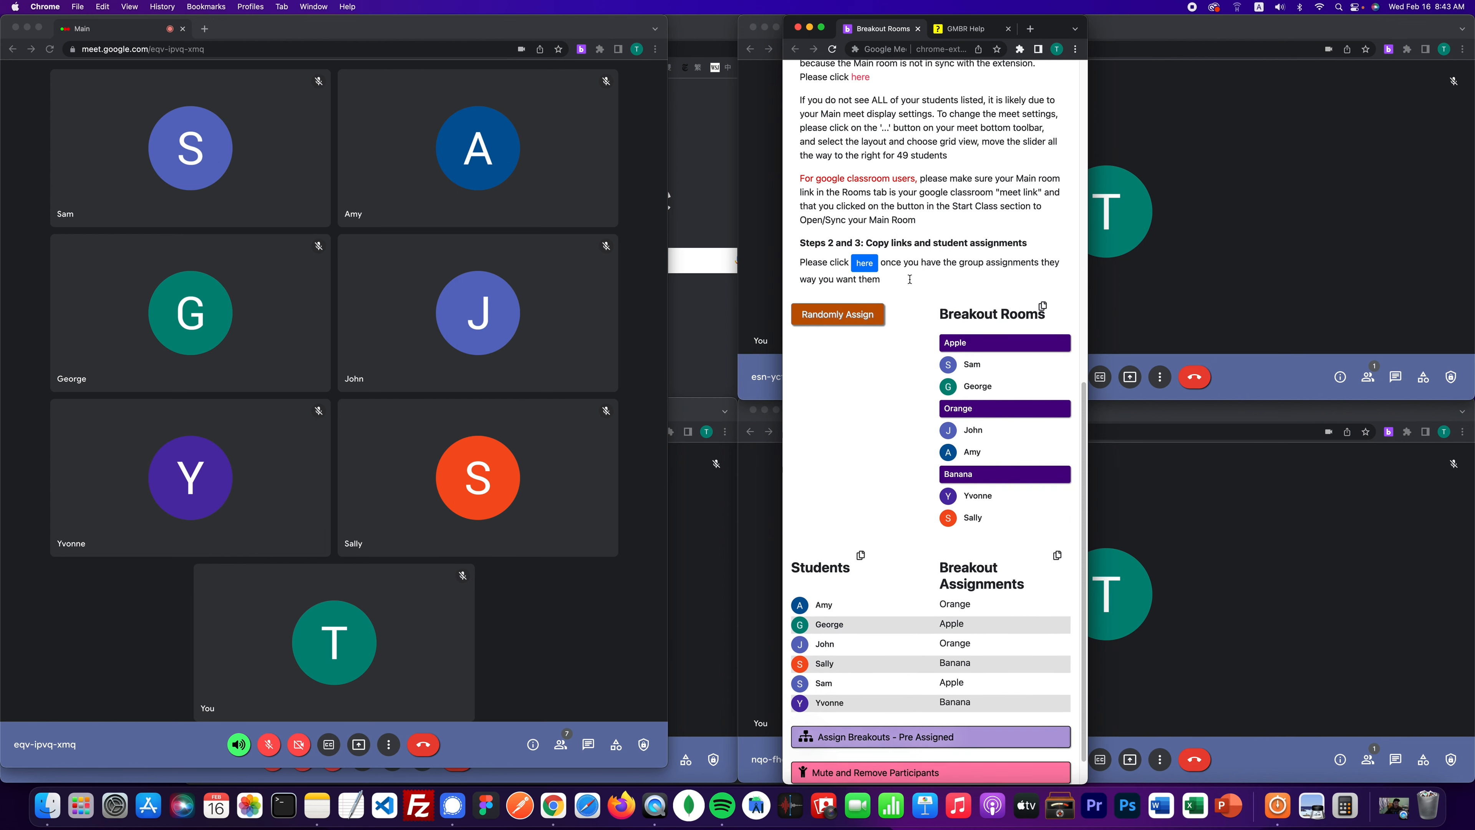
scroll(910, 283, "up", 5)
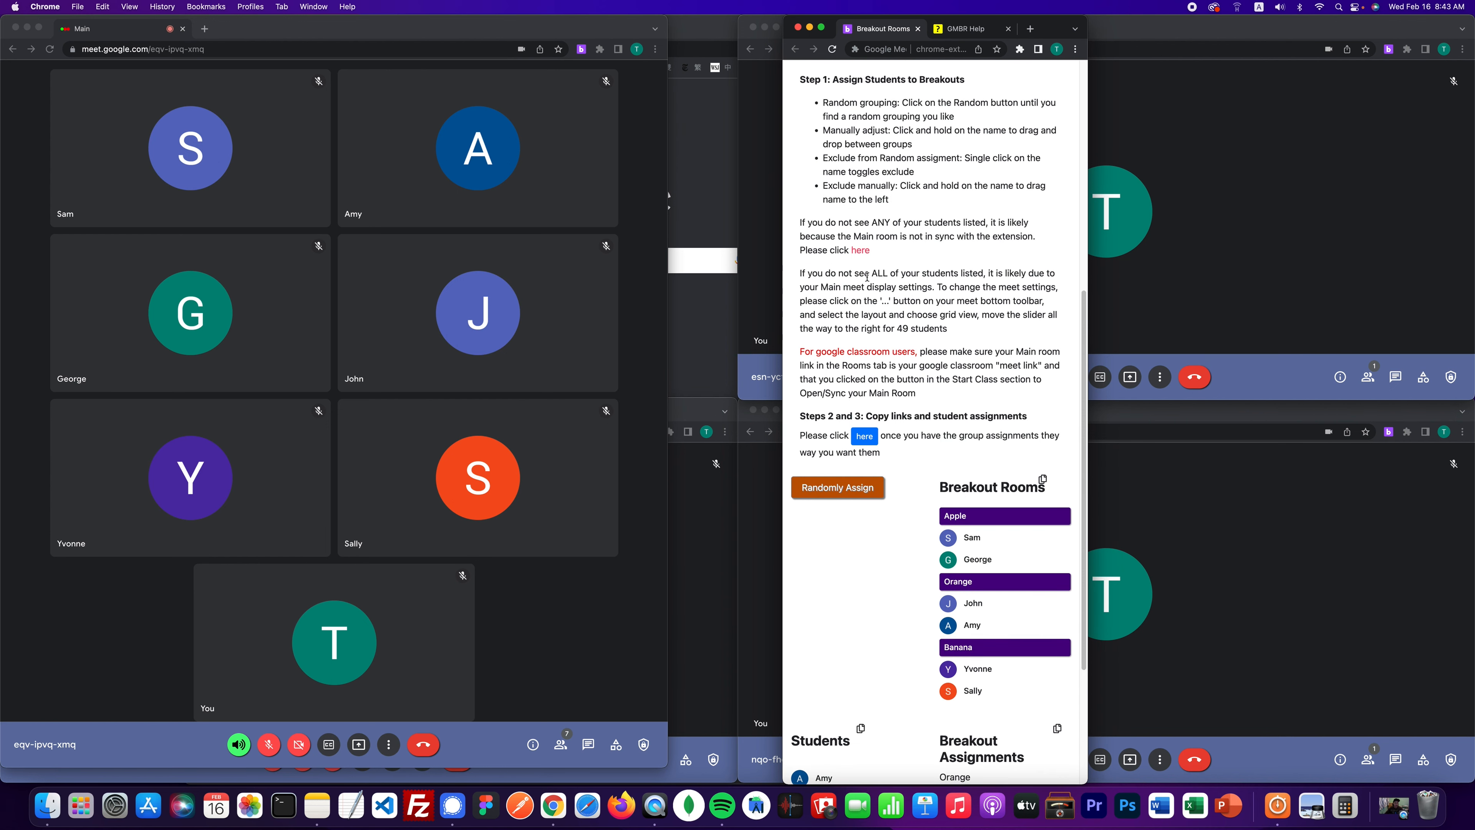
scroll(867, 277, "up", 5)
scroll(851, 203, "up", 5)
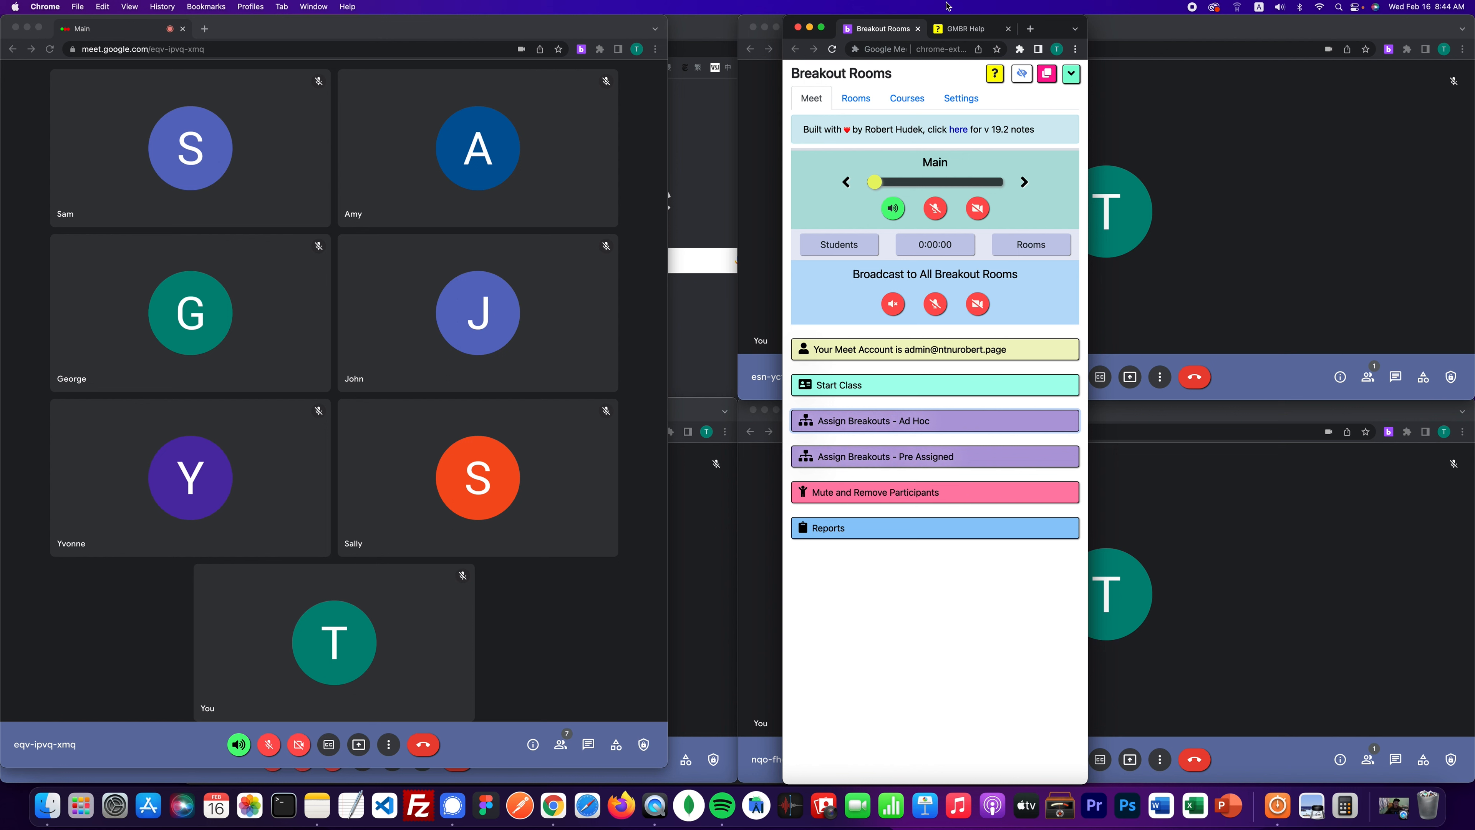
- Read the help's Teach Class 3b pre-assigned breakouts section, then return to the Breakout Rooms panel
left_click(961, 29)
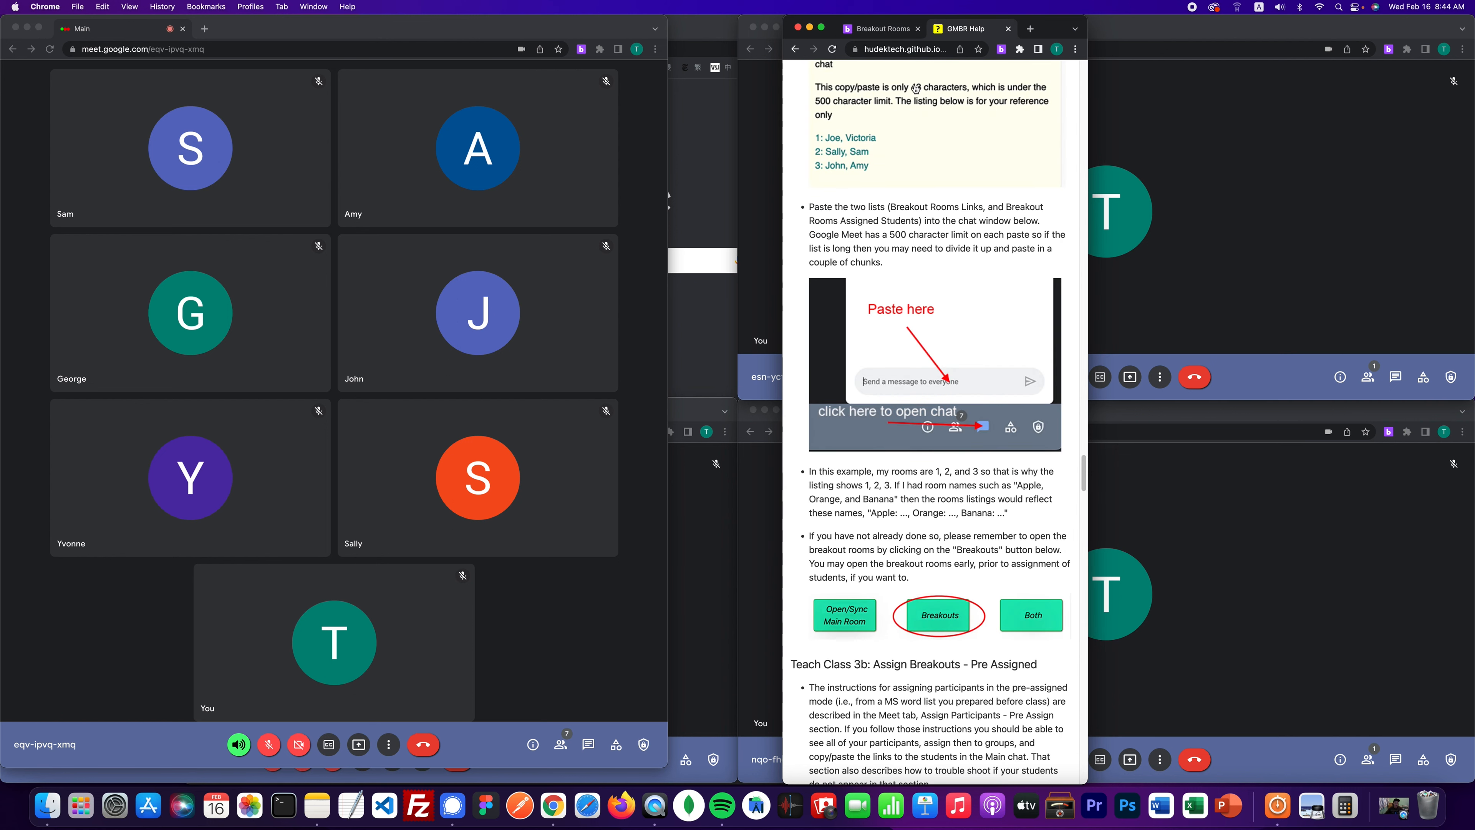
left_click(796, 50)
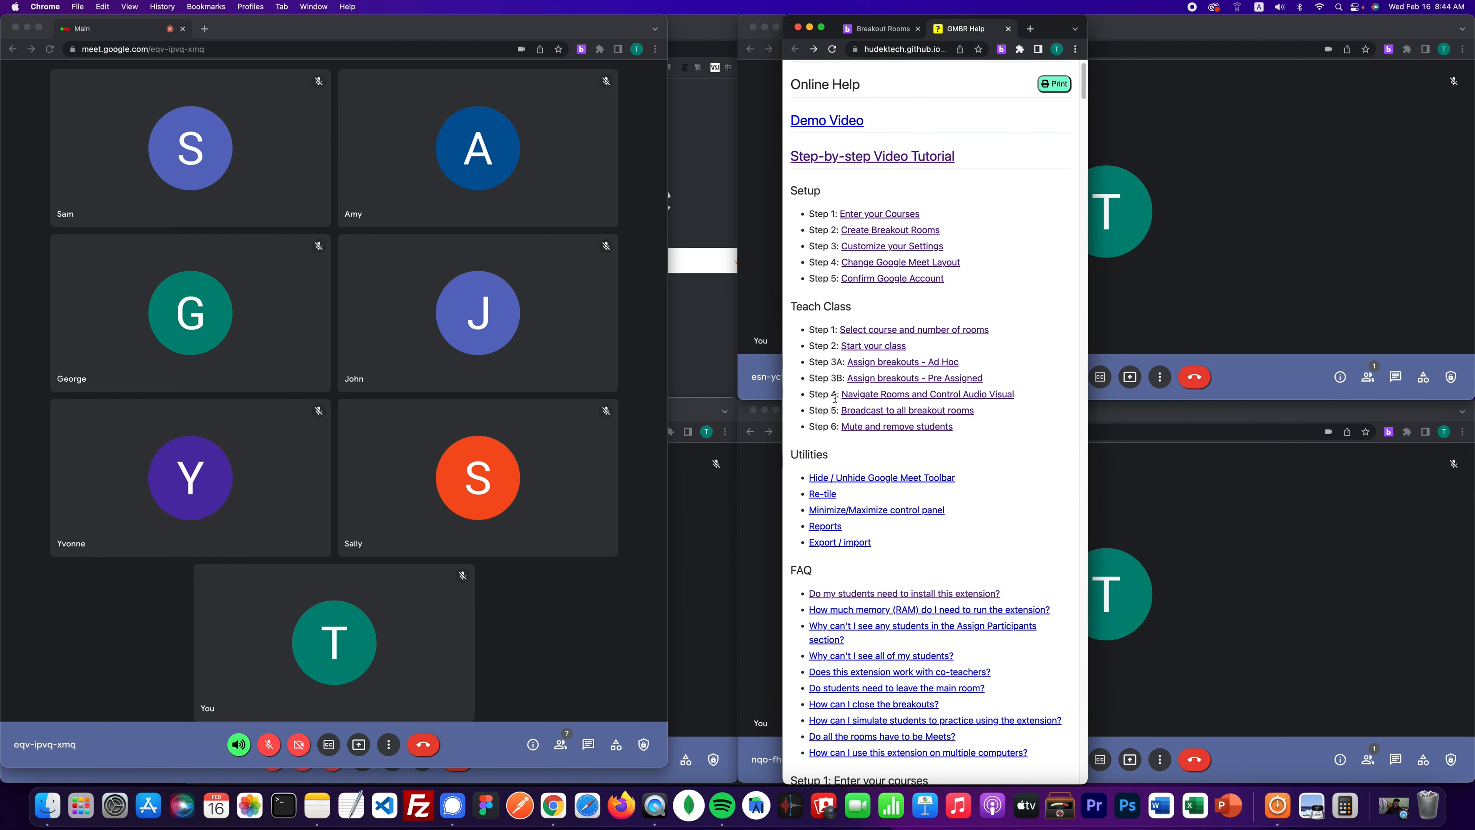
left_click(873, 379)
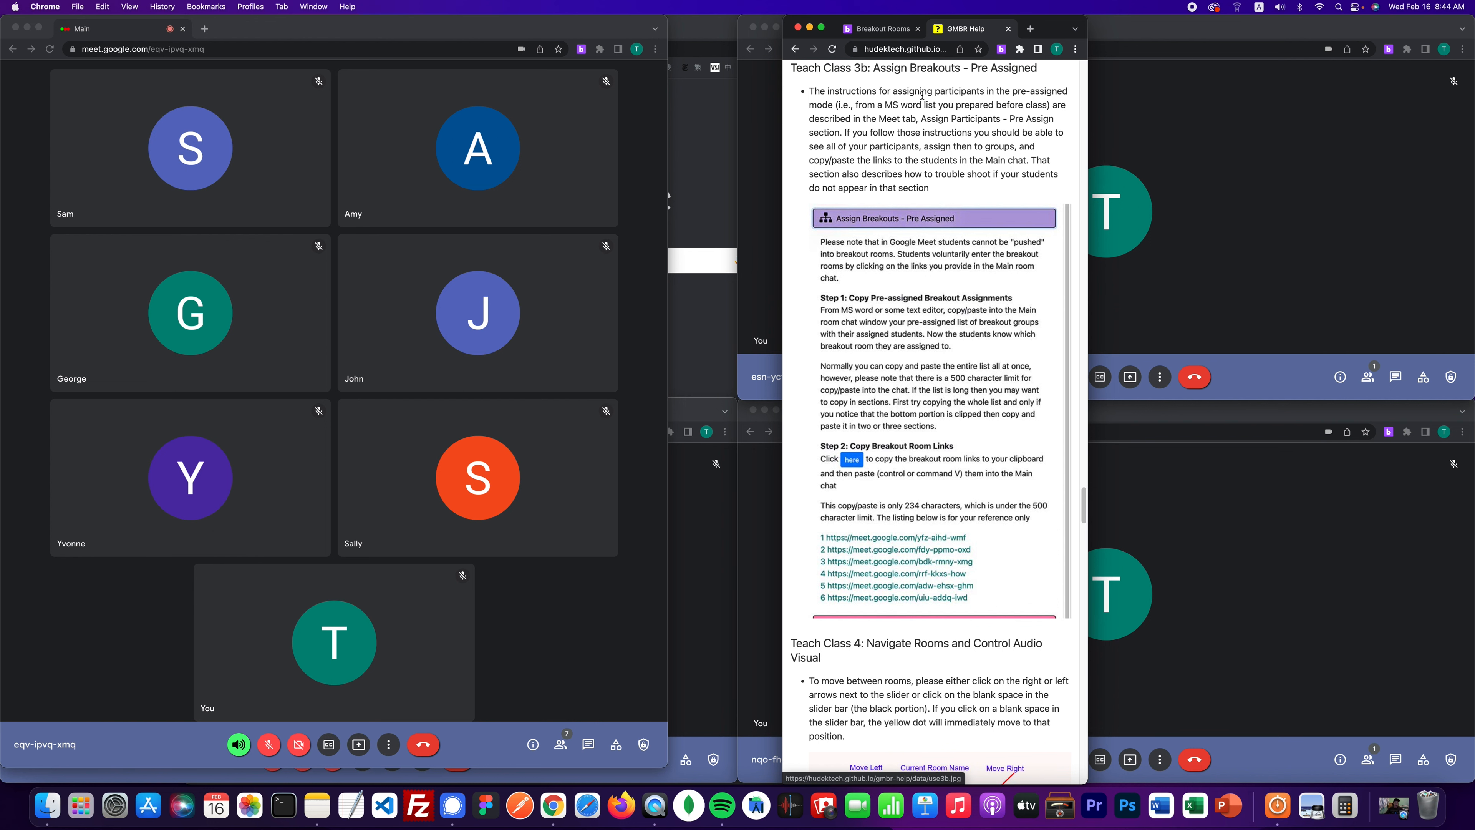
left_click(873, 30)
- Expand Assign Breakouts - Pre Assigned, copy the three room links, and send them in the Main chat
left_click(870, 458)
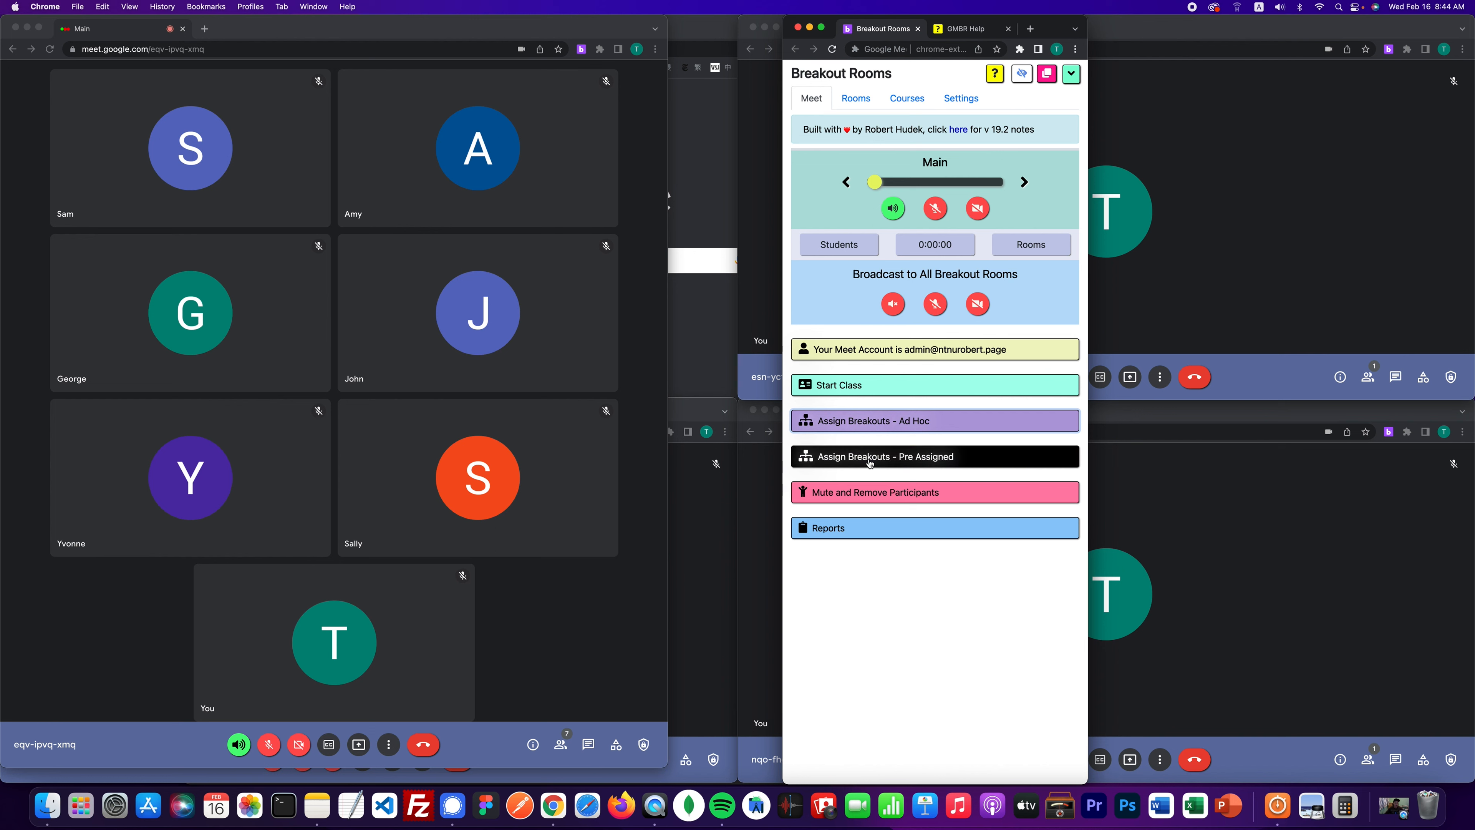
scroll(870, 463, "down", 3)
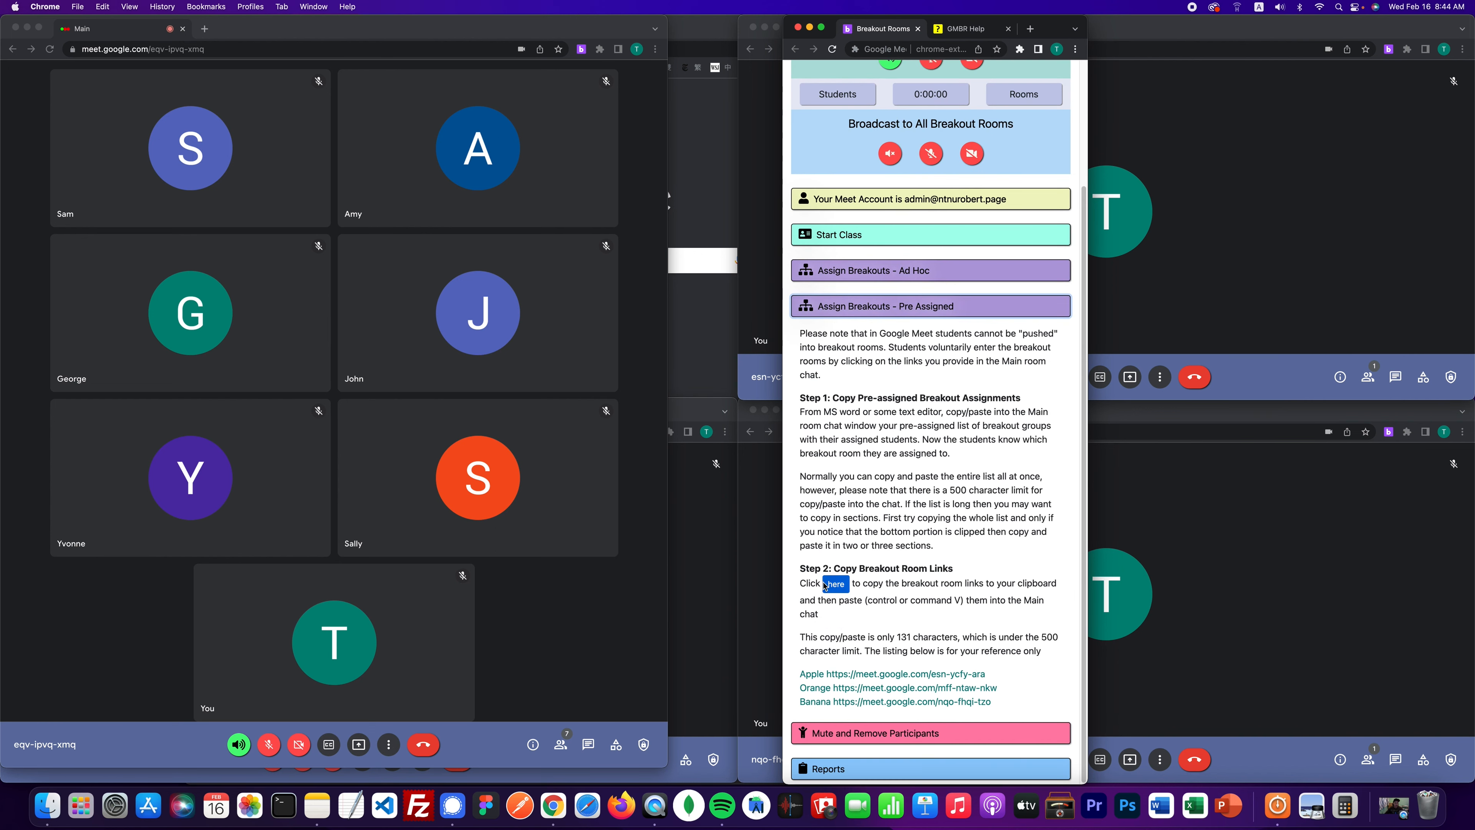
left_click(836, 585)
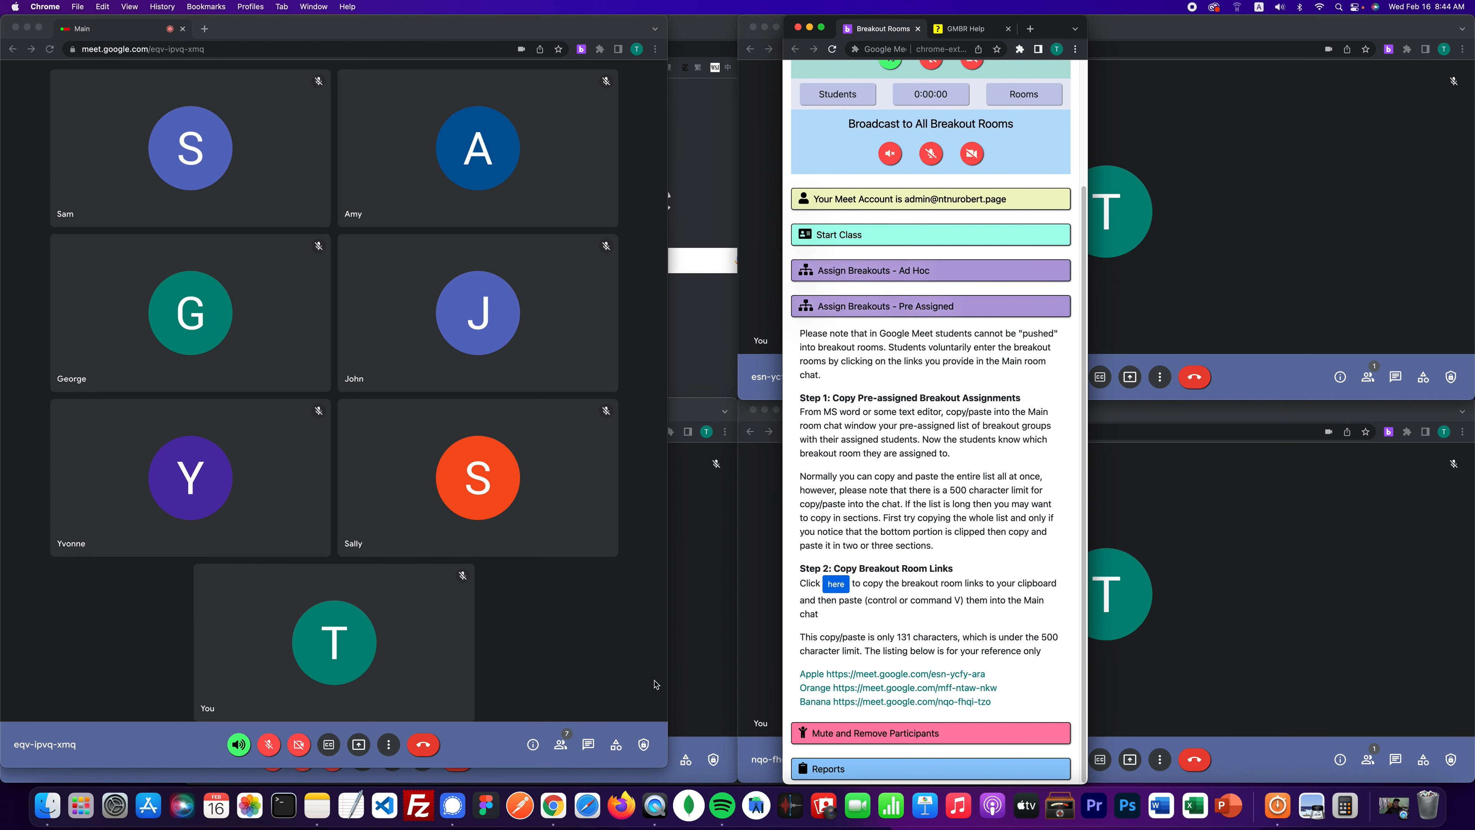
left_click(589, 745)
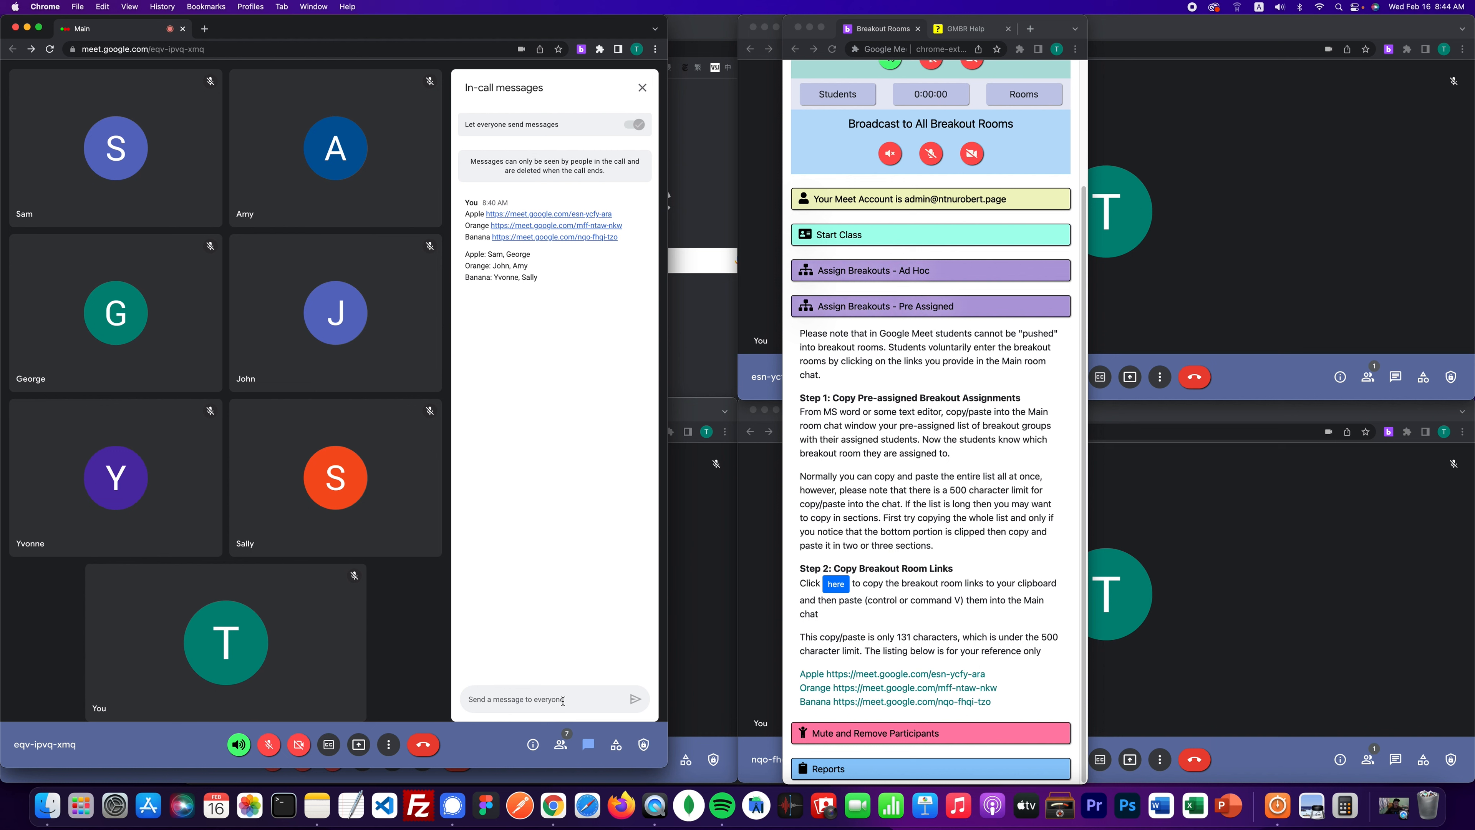
key("super+v")
key("Return")
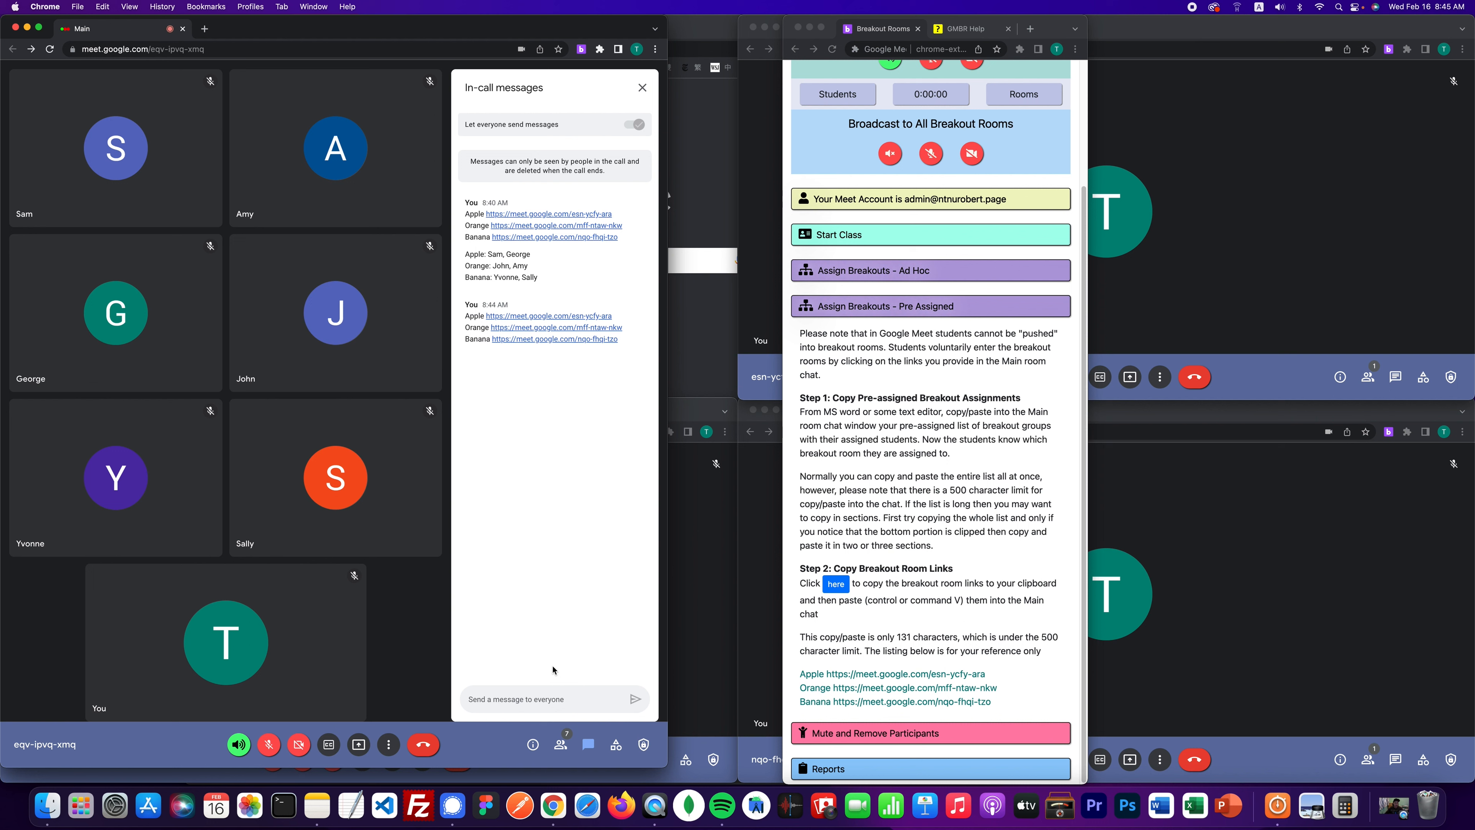
- Start a new TextEdit document and move and enlarge its window away from the Meet chat
left_click(352, 806)
key("super+n")
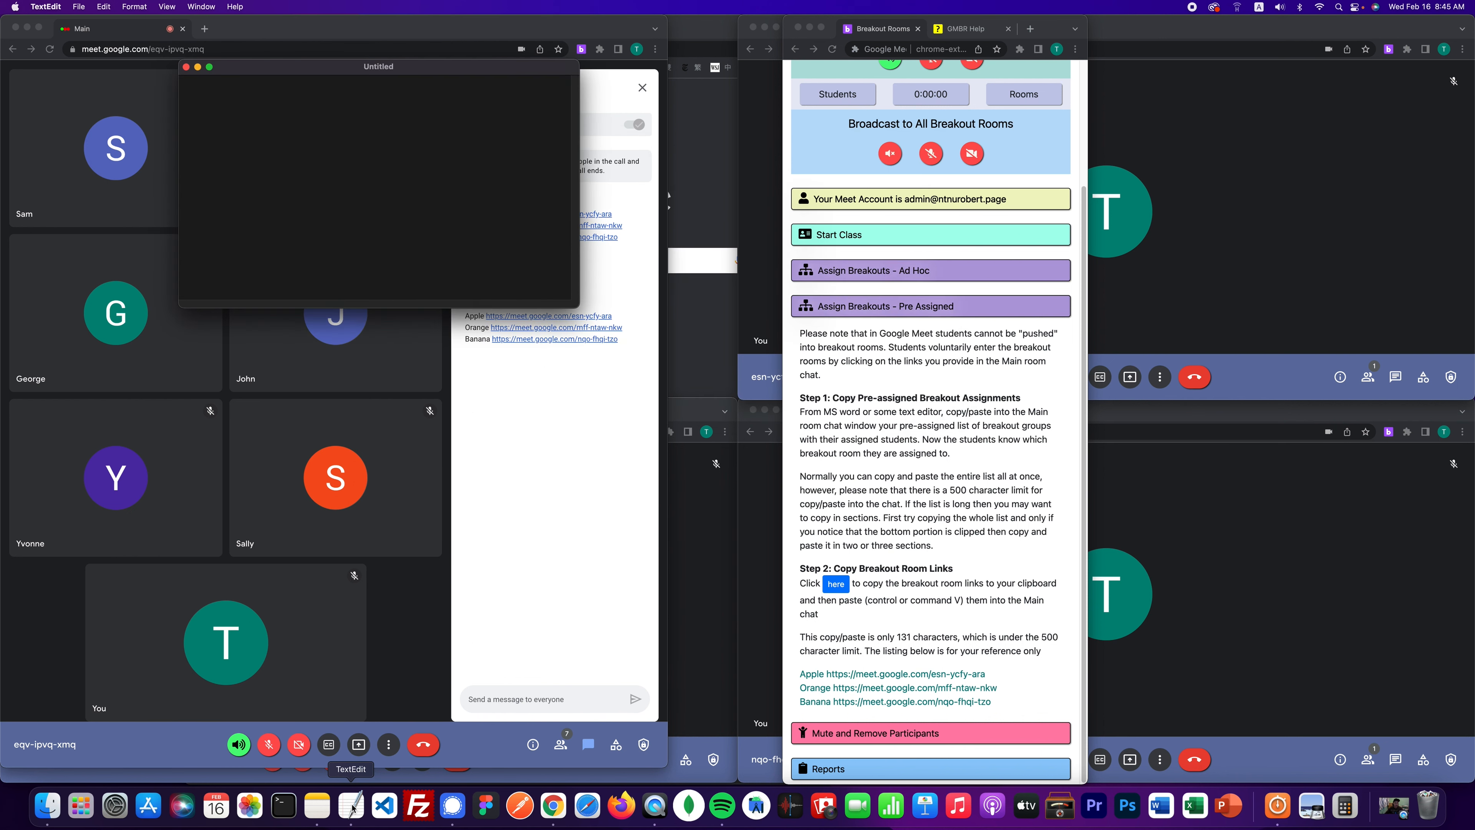
left_click_drag(497, 72, 1031, 210)
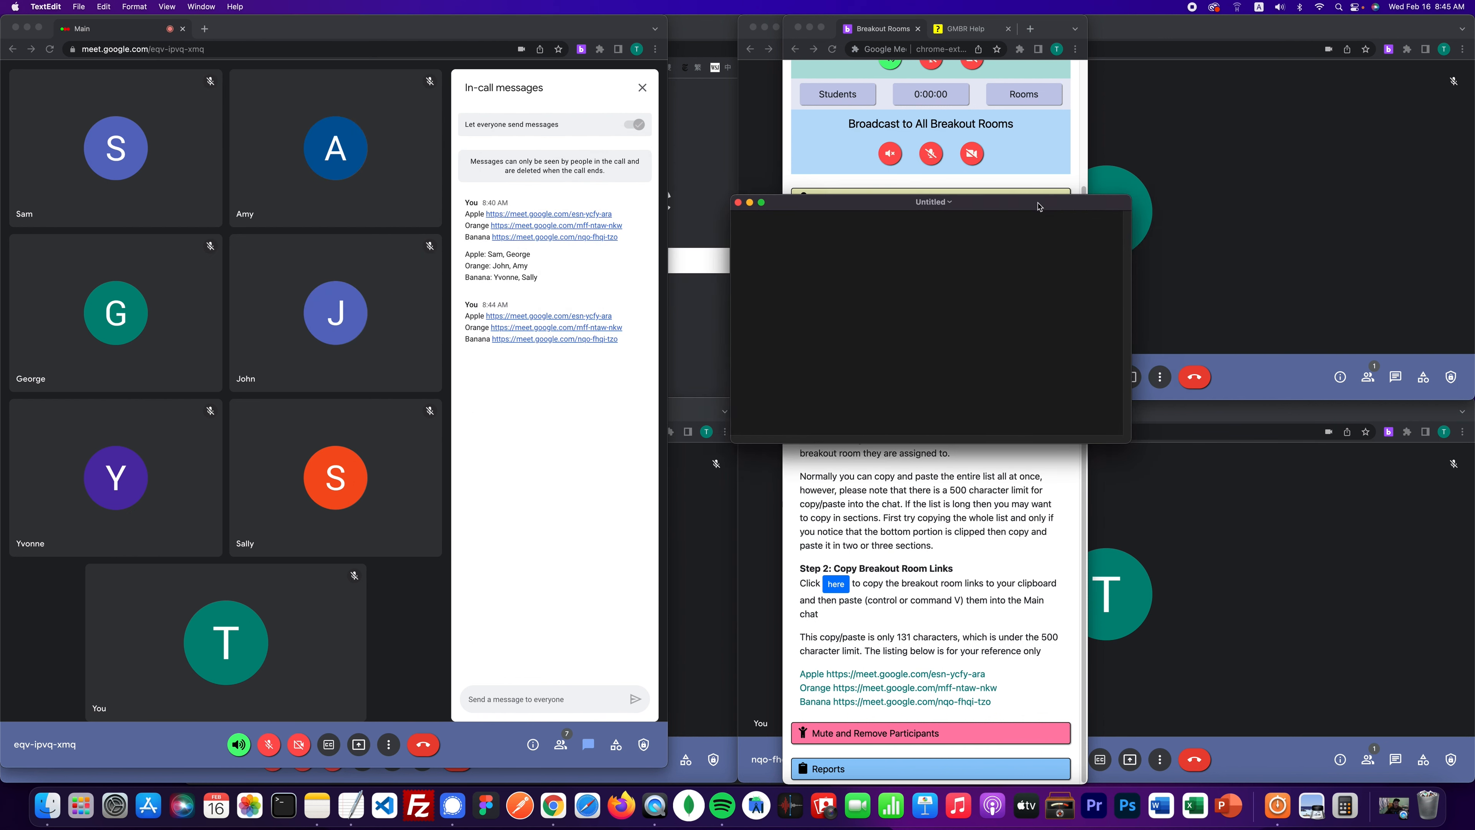
left_click_drag(1103, 443, 1183, 603)
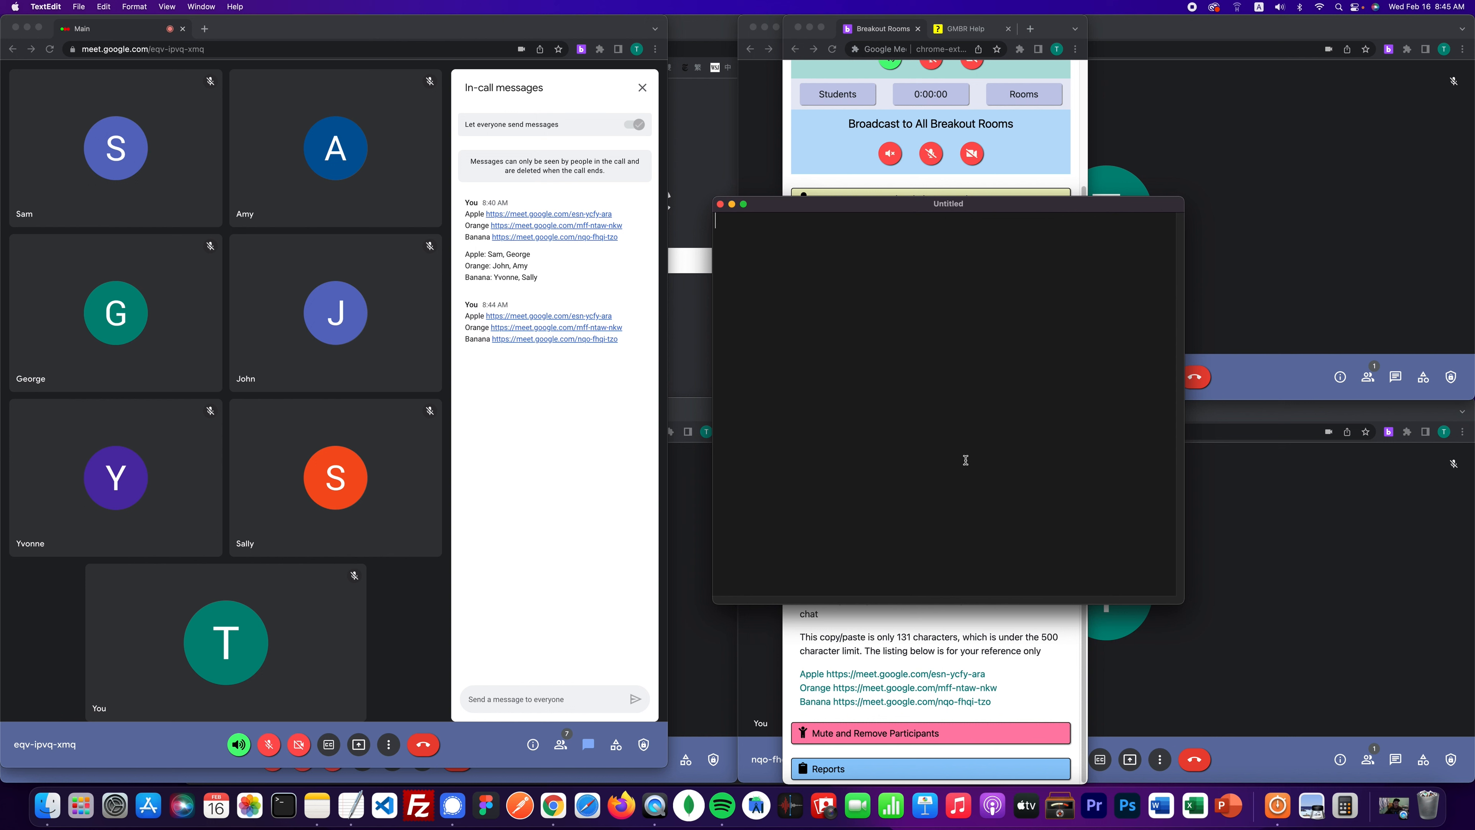
- Type the groups Apple: Sam and George, Orange: John, Amy, Banana: Yvonne and Sally, then select them
type("Apple group:")
type("S")
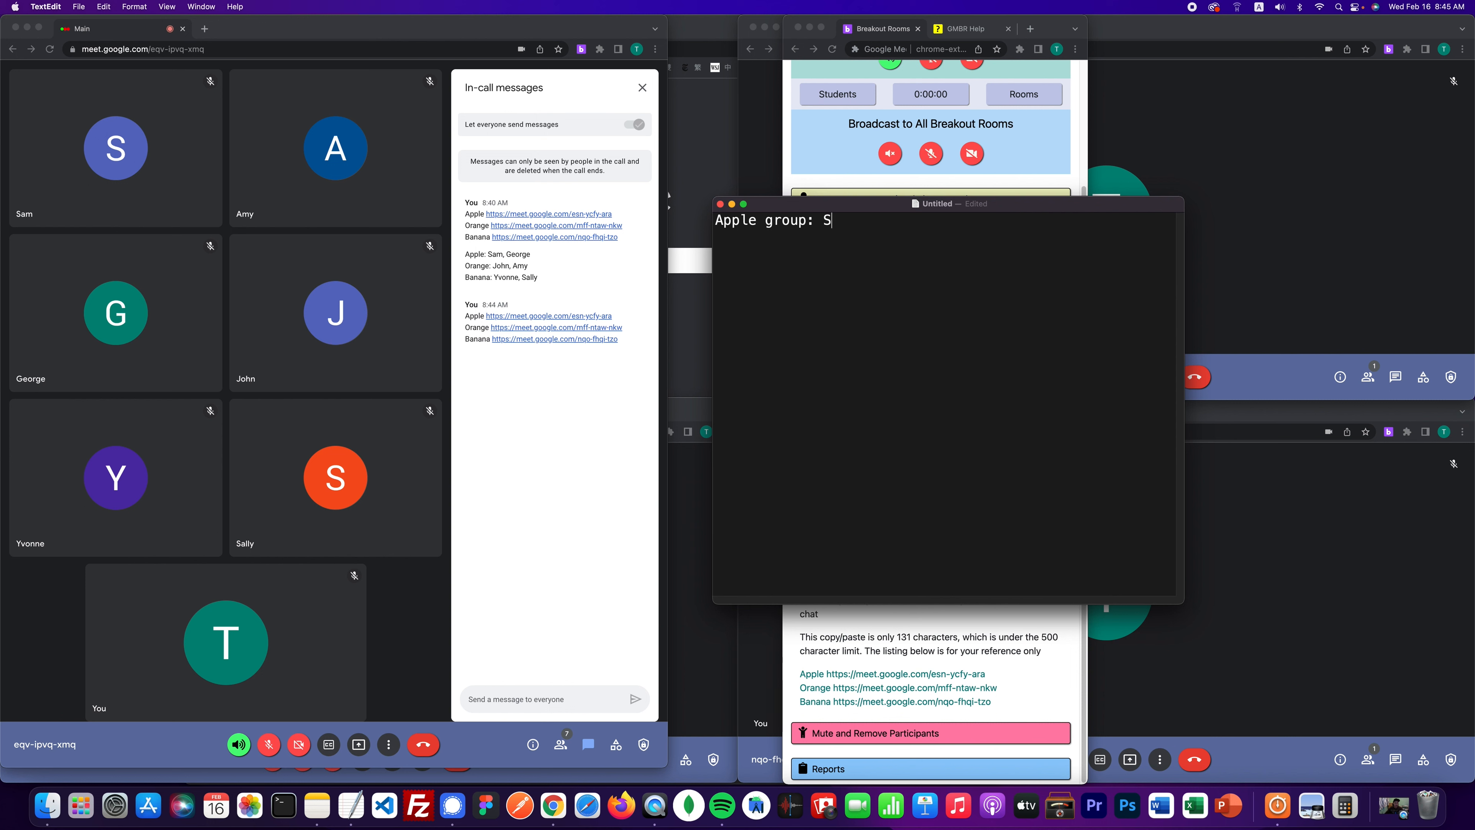
type("am and George")
key("Return")
type("Orange")
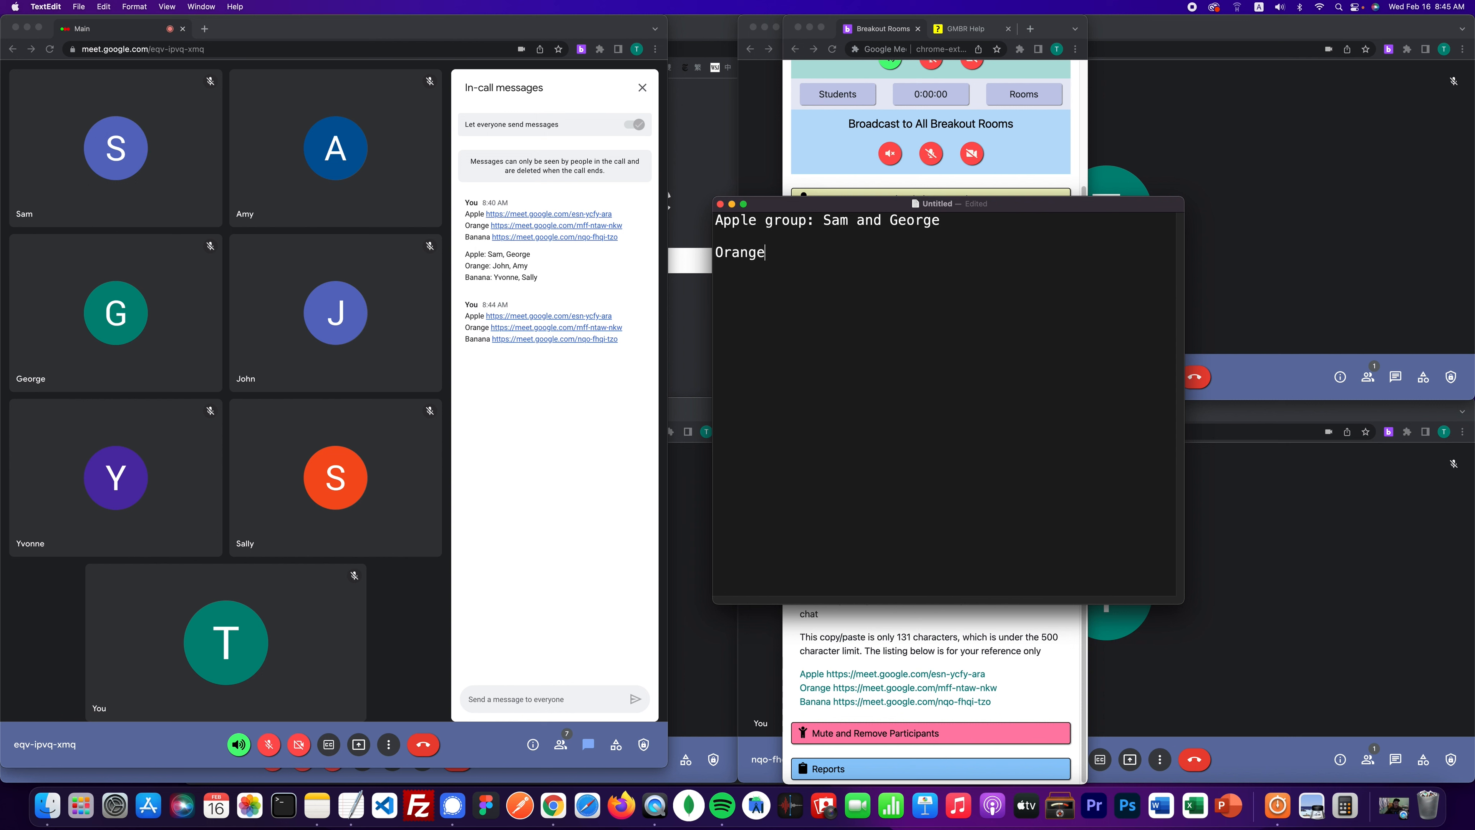
type(" - Joh")
key("BackSpace")
type("hn, Amy")
key("Return")
type("Banana : Yvonne and Sally")
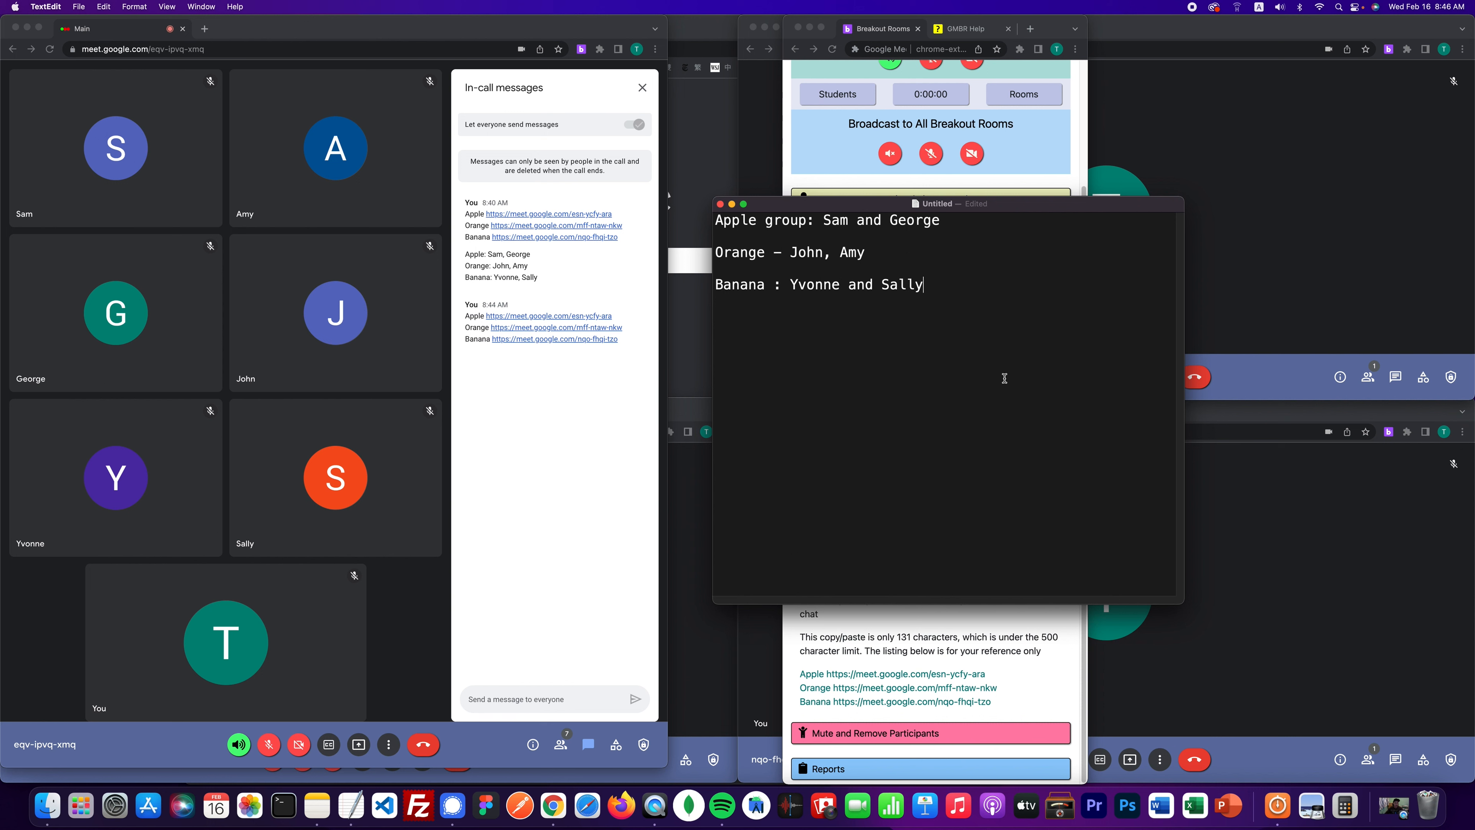
left_click_drag(942, 289, 687, 227)
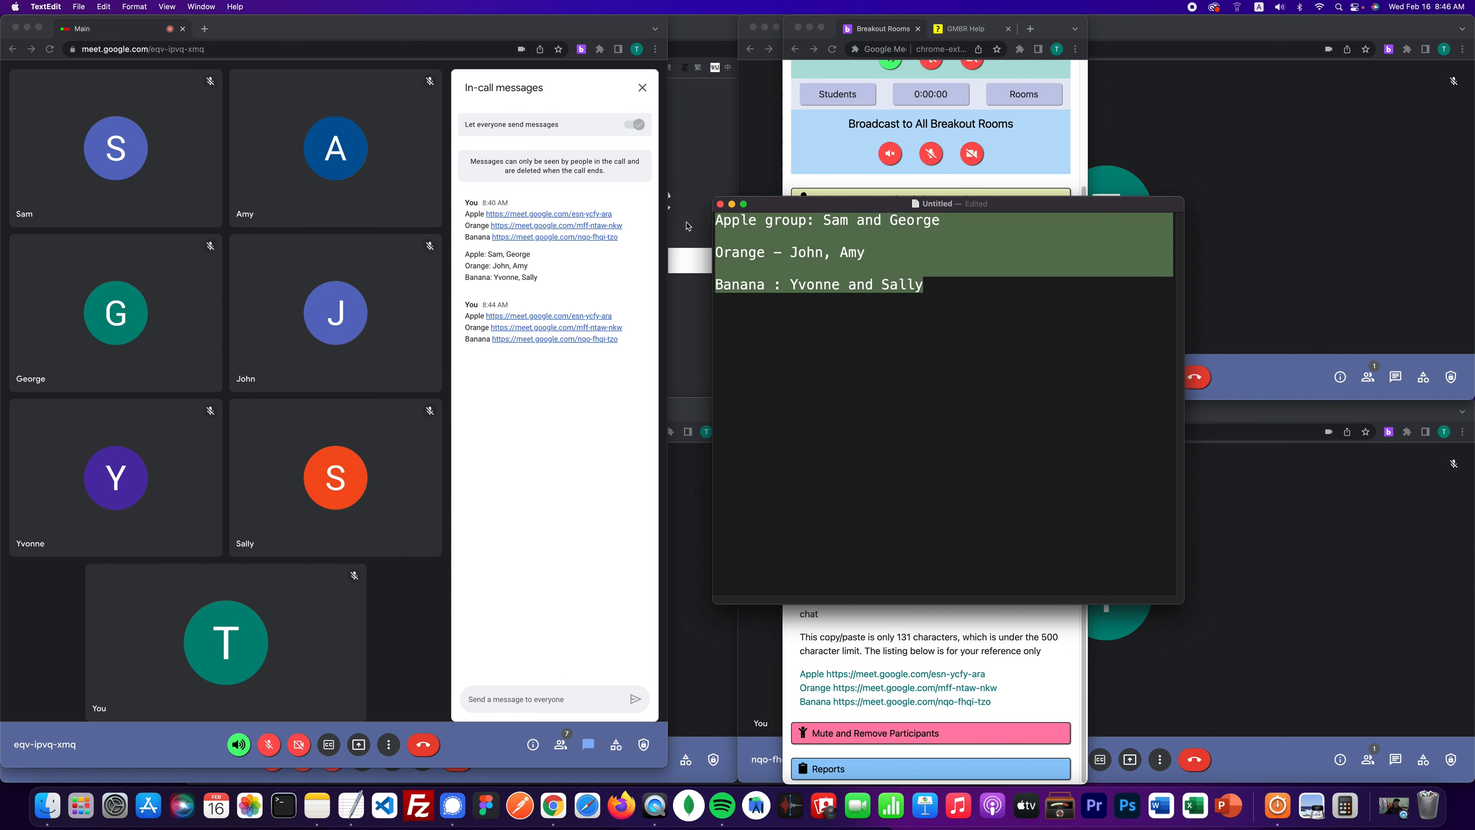
- Paste the group assignments into the Main meeting chat and send them
left_click(489, 701)
type("Apple group: Sam and George  Orange - John, Amy  Banana : Yvonne and Sally")
key("Return")
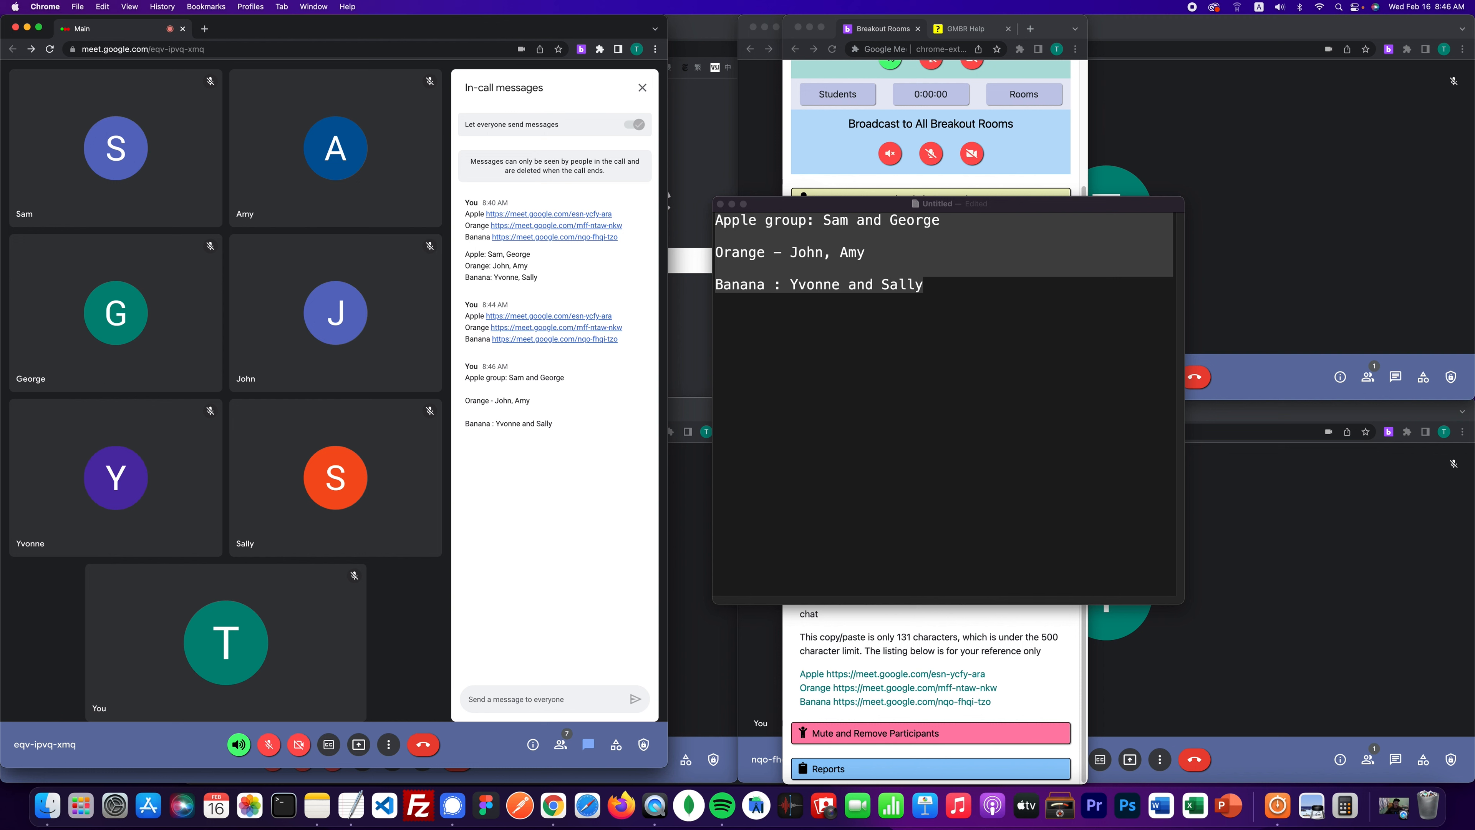
- Close the TextEdit note without saving, collapse the breakout instructions and bring Main forward
left_click(977, 274)
left_click(944, 285)
left_click_drag(957, 325, 663, 226)
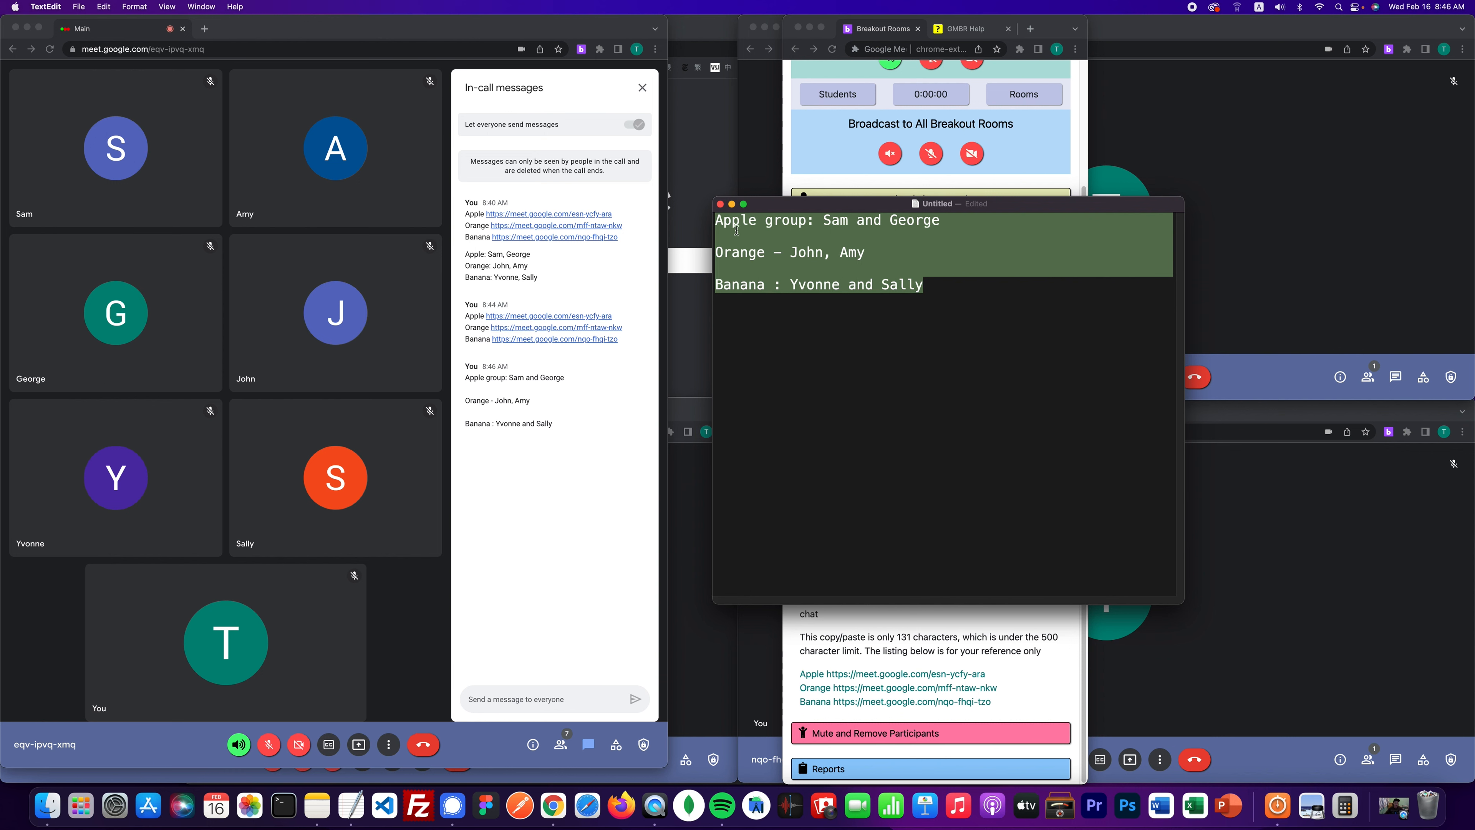
left_click(722, 205)
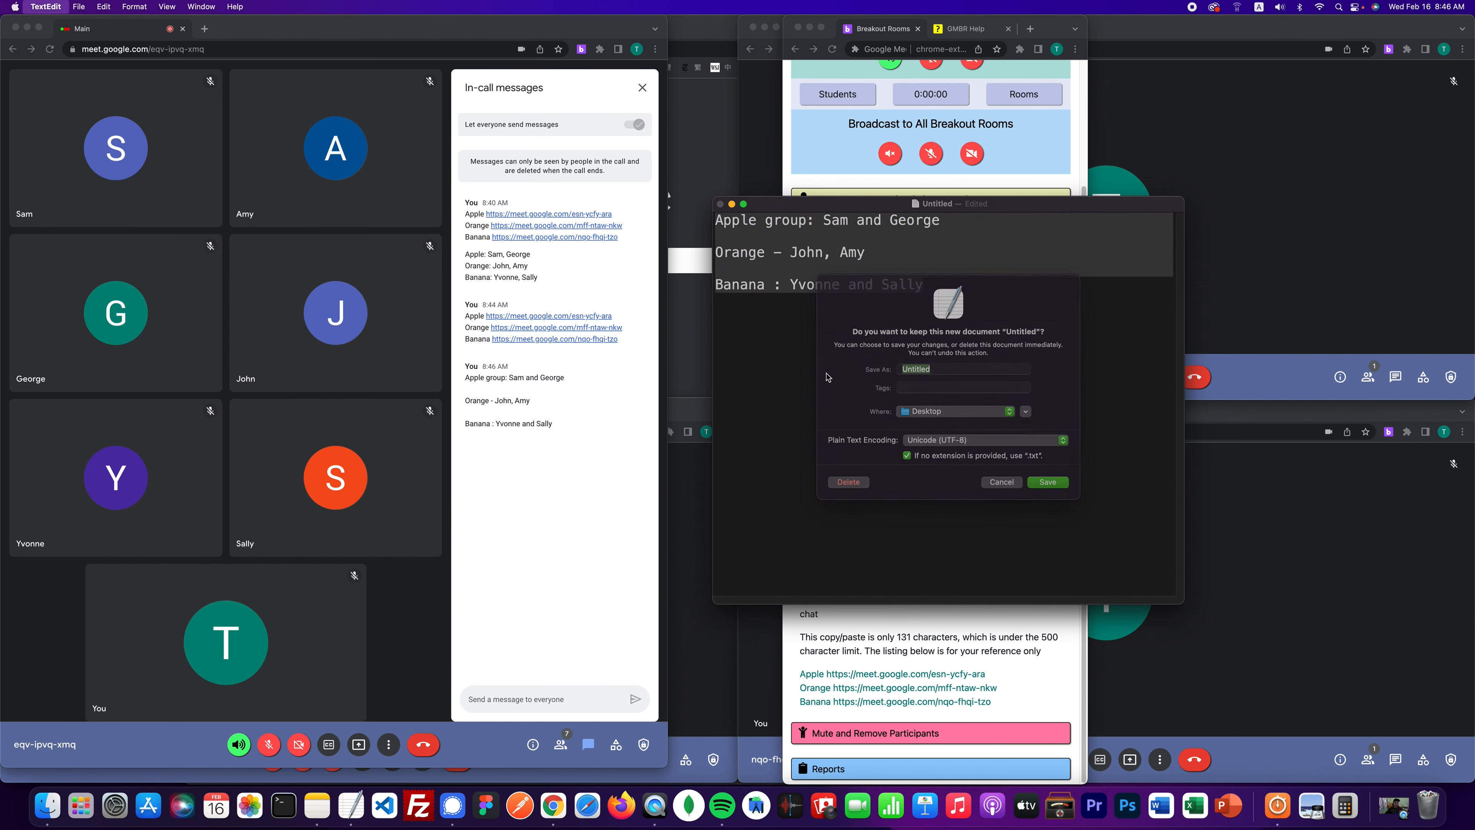
left_click(855, 498)
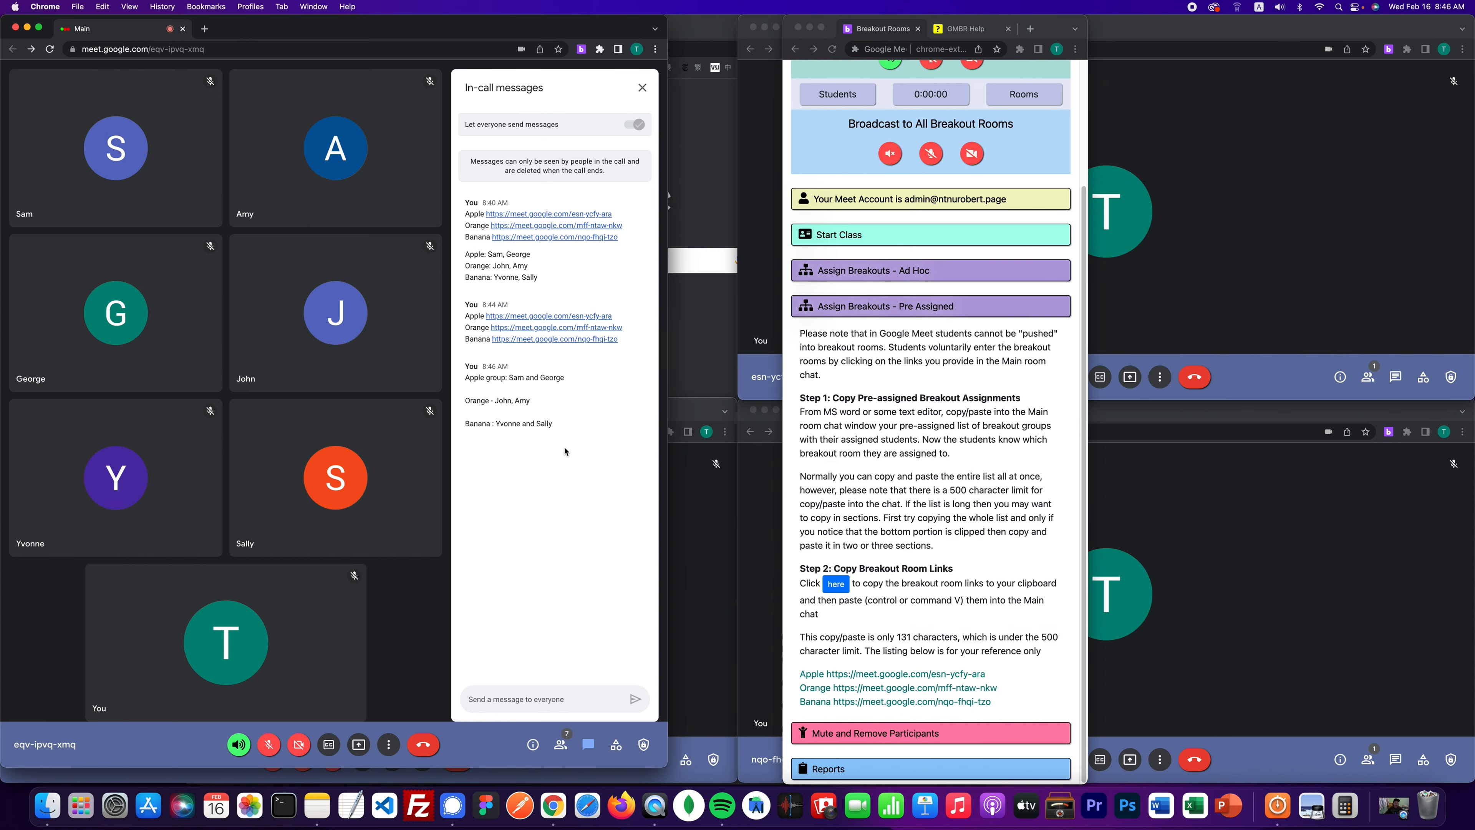
left_click(841, 297)
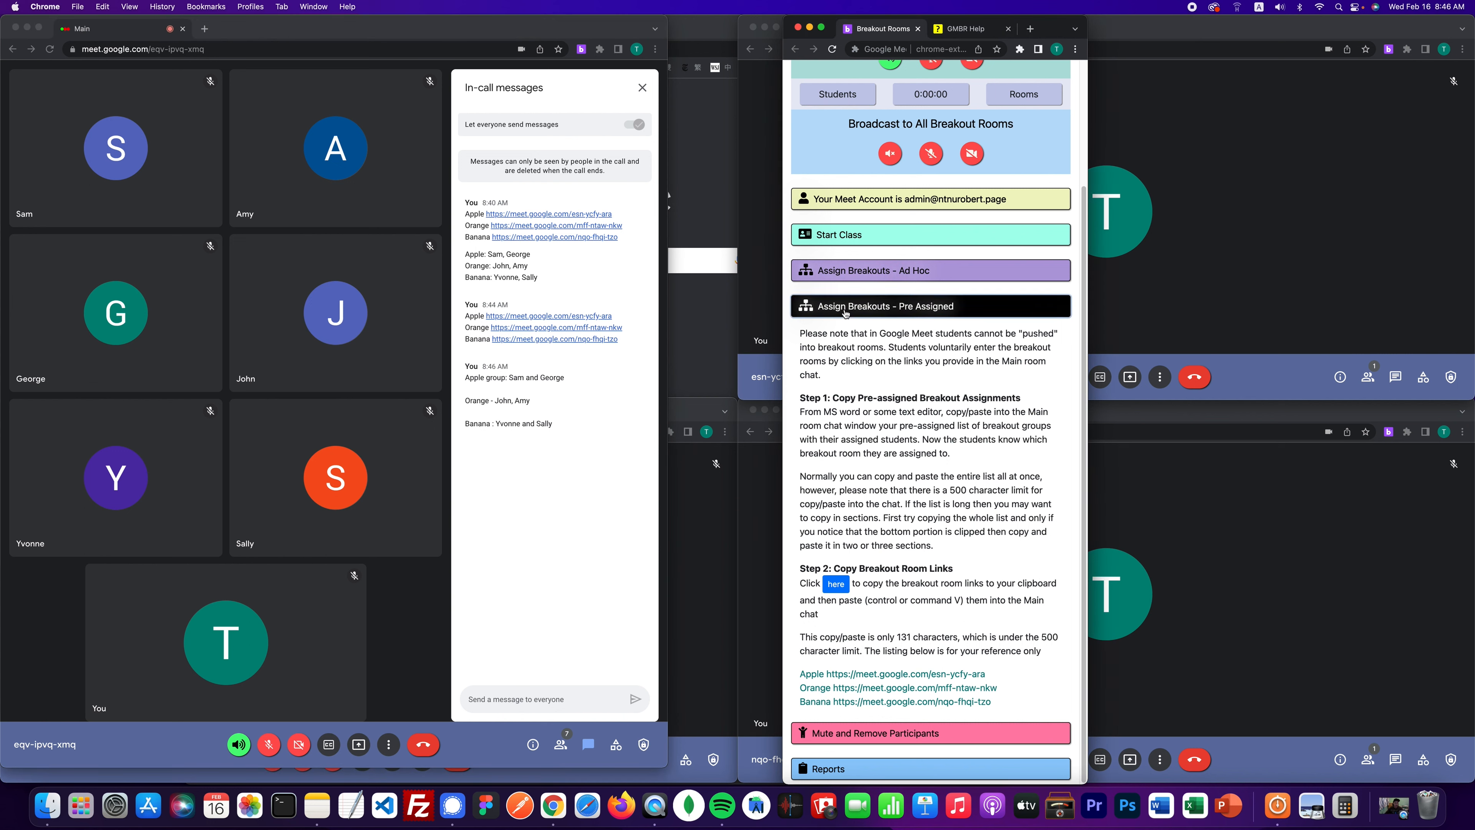
left_click(645, 91)
- Close the In-call messages panel on the Main Meet window
left_click(643, 89)
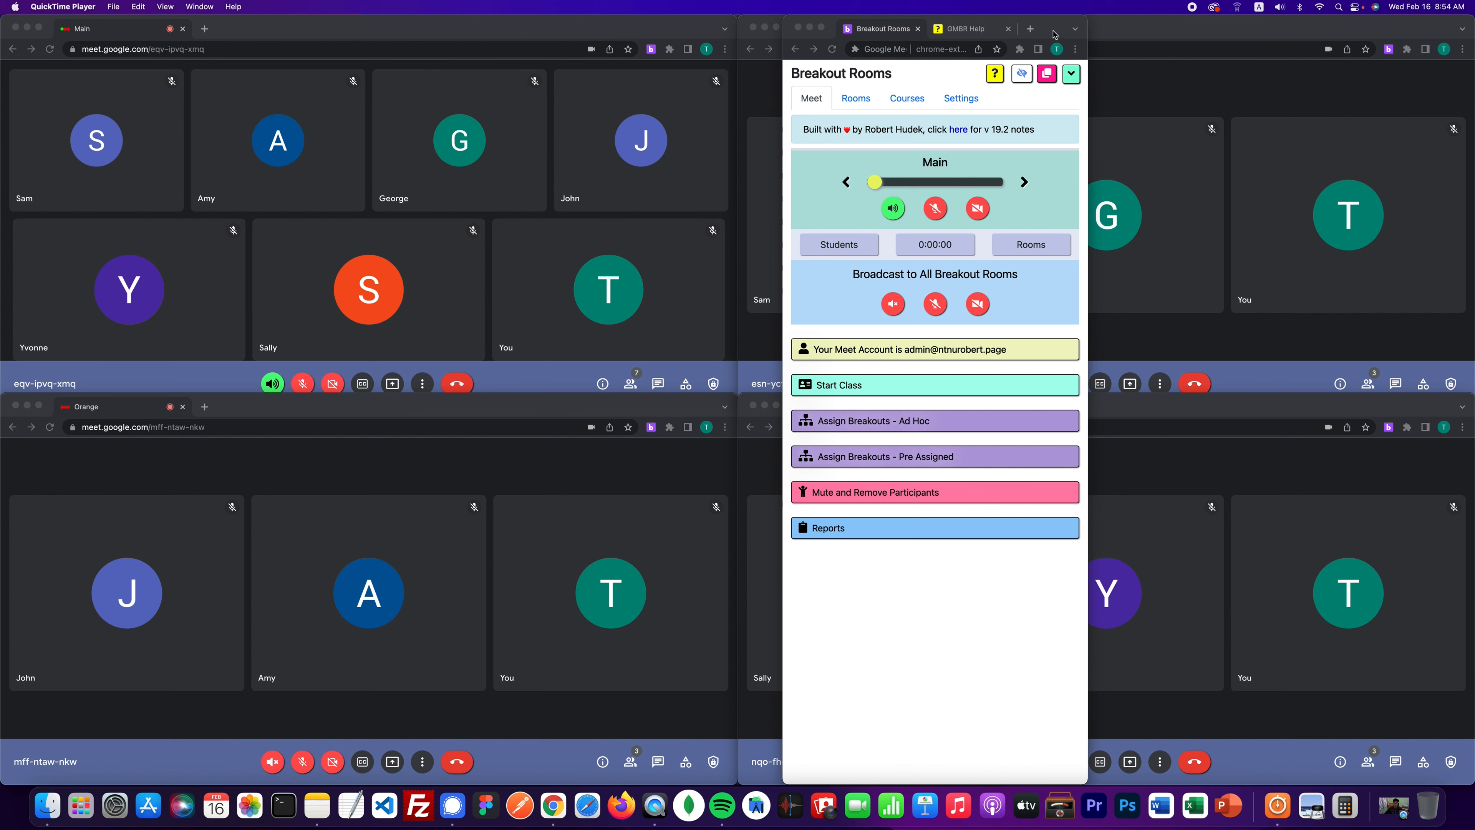
left_click_drag(1055, 34, 684, 21)
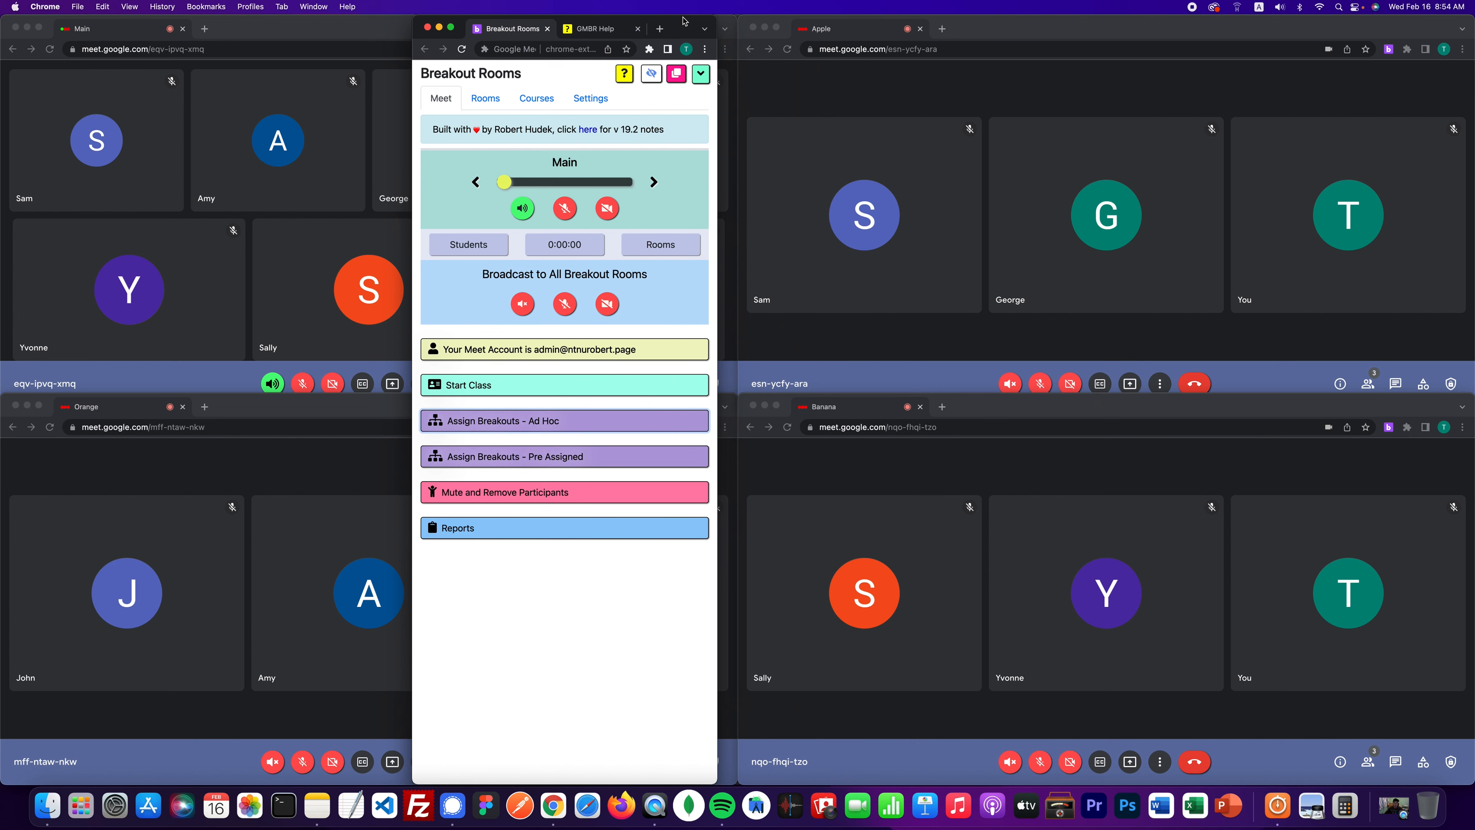
left_click_drag(684, 21, 1124, 7)
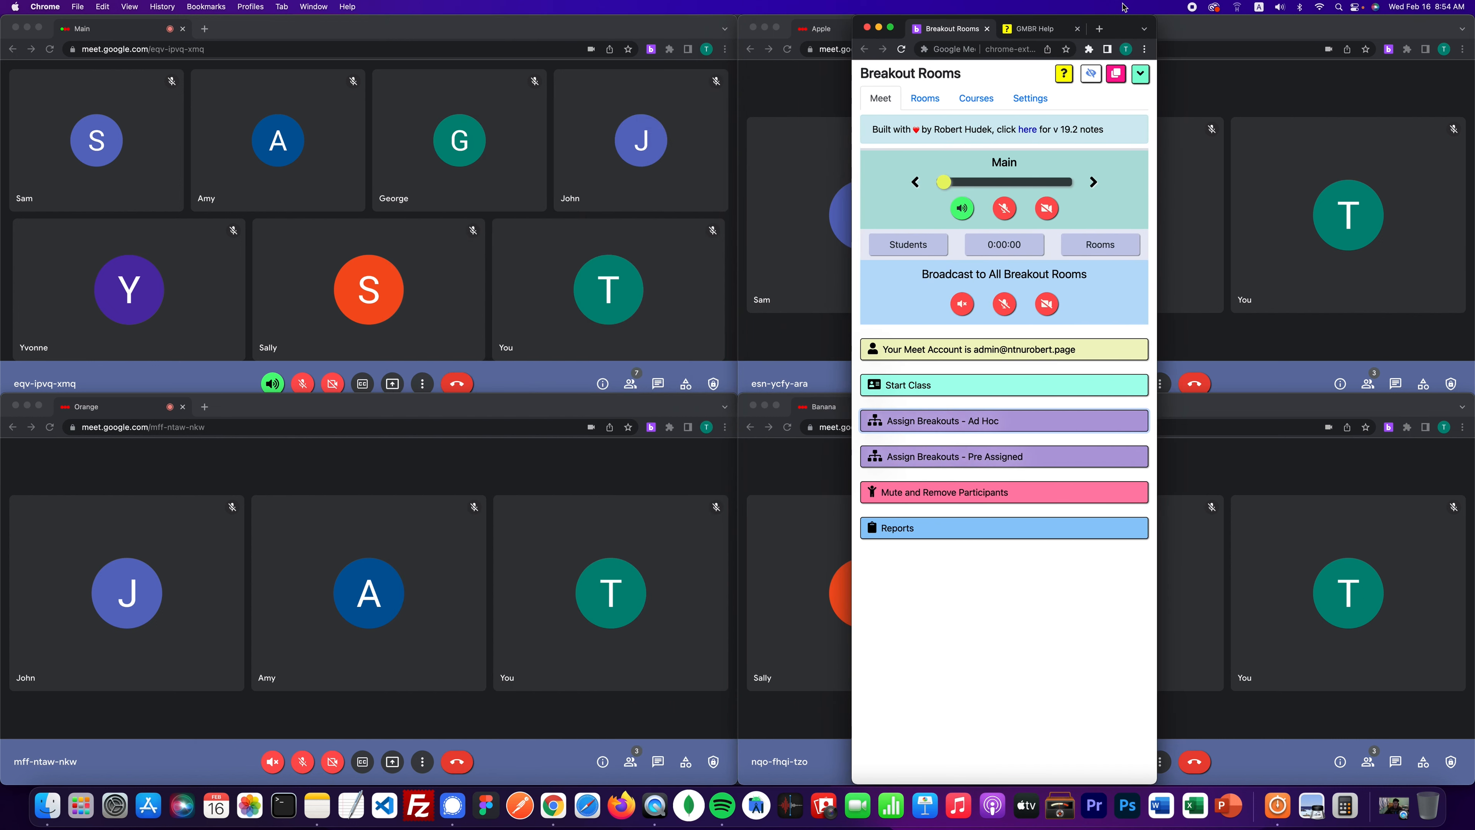
left_click_drag(1123, 7, 632, 5)
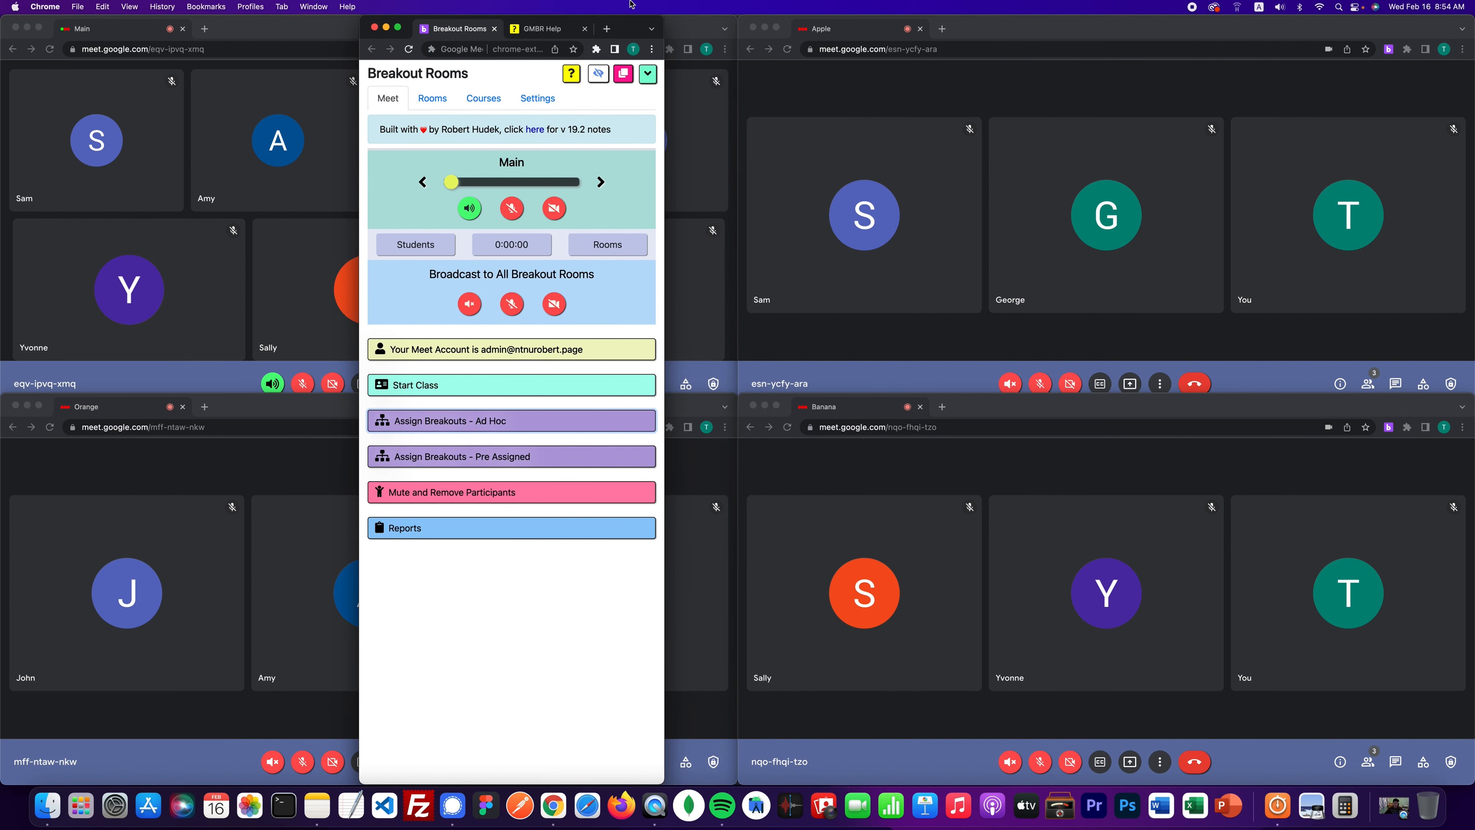
left_click_drag(632, 4, 1032, 4)
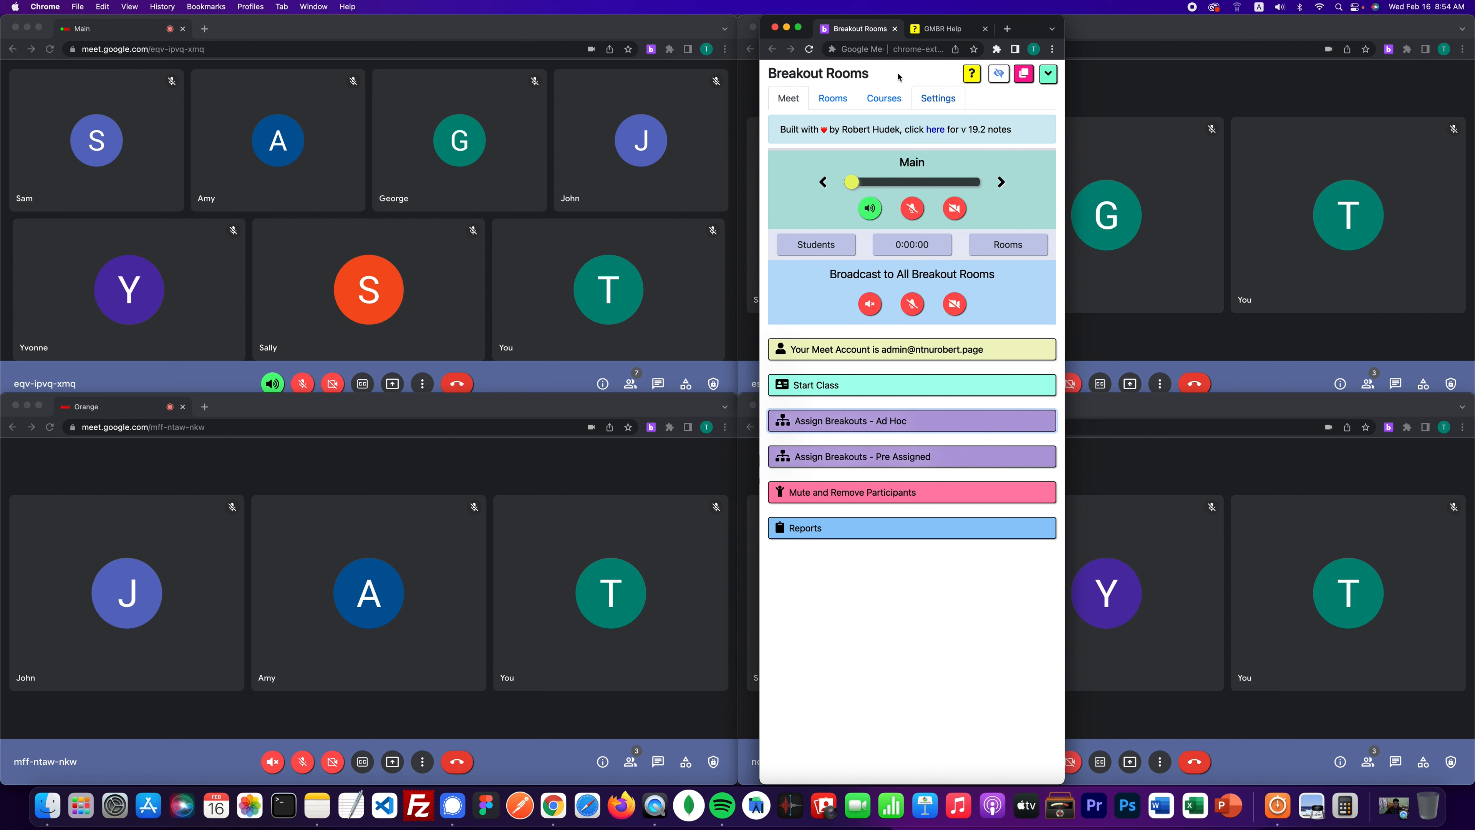
- Open the Teach Class Step 4 room-navigation slider diagram full-size from GMBR Help and widen the window
left_click(931, 29)
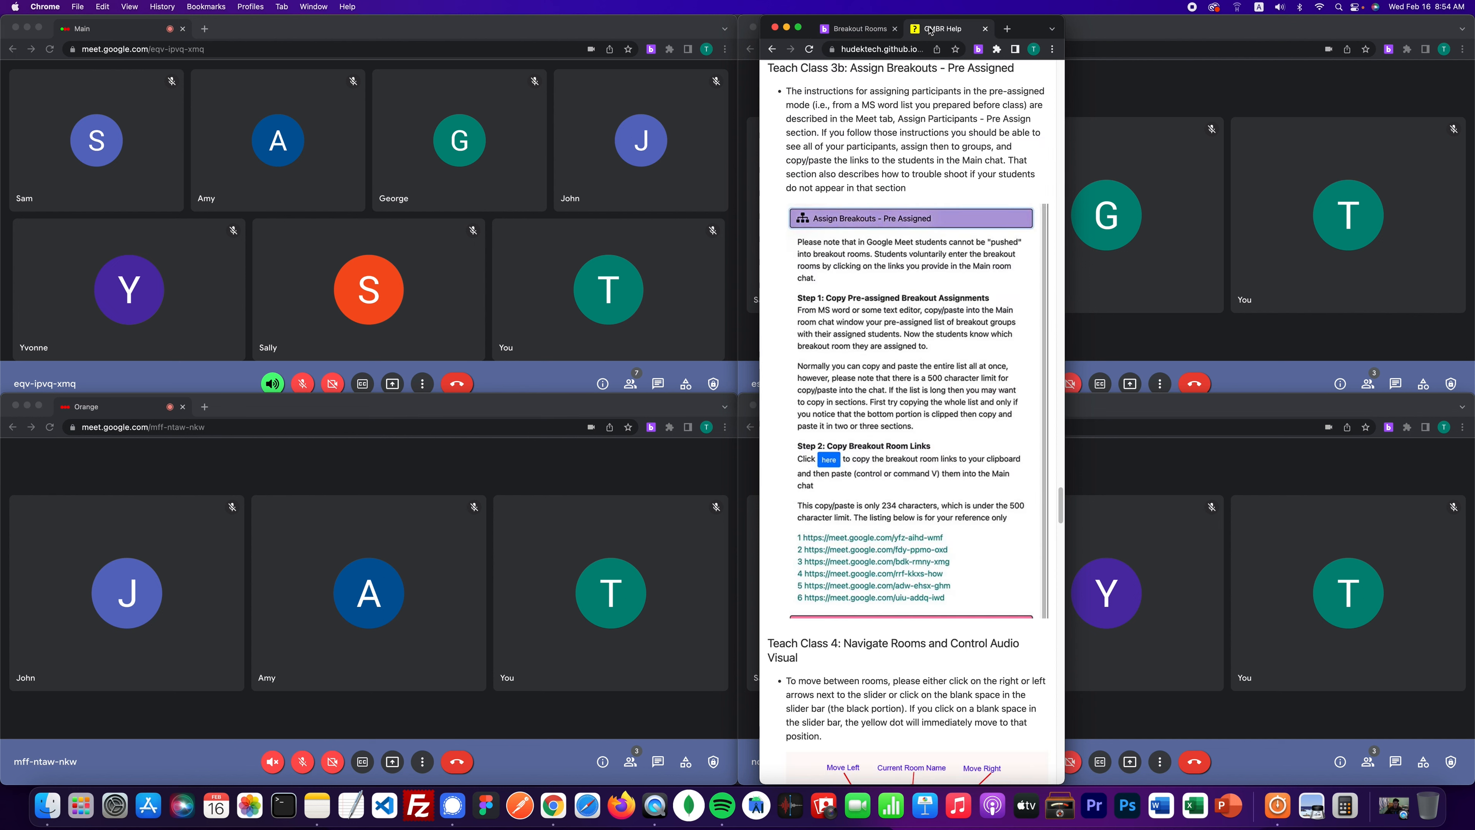
left_click(772, 49)
scroll(879, 298, "down", 3)
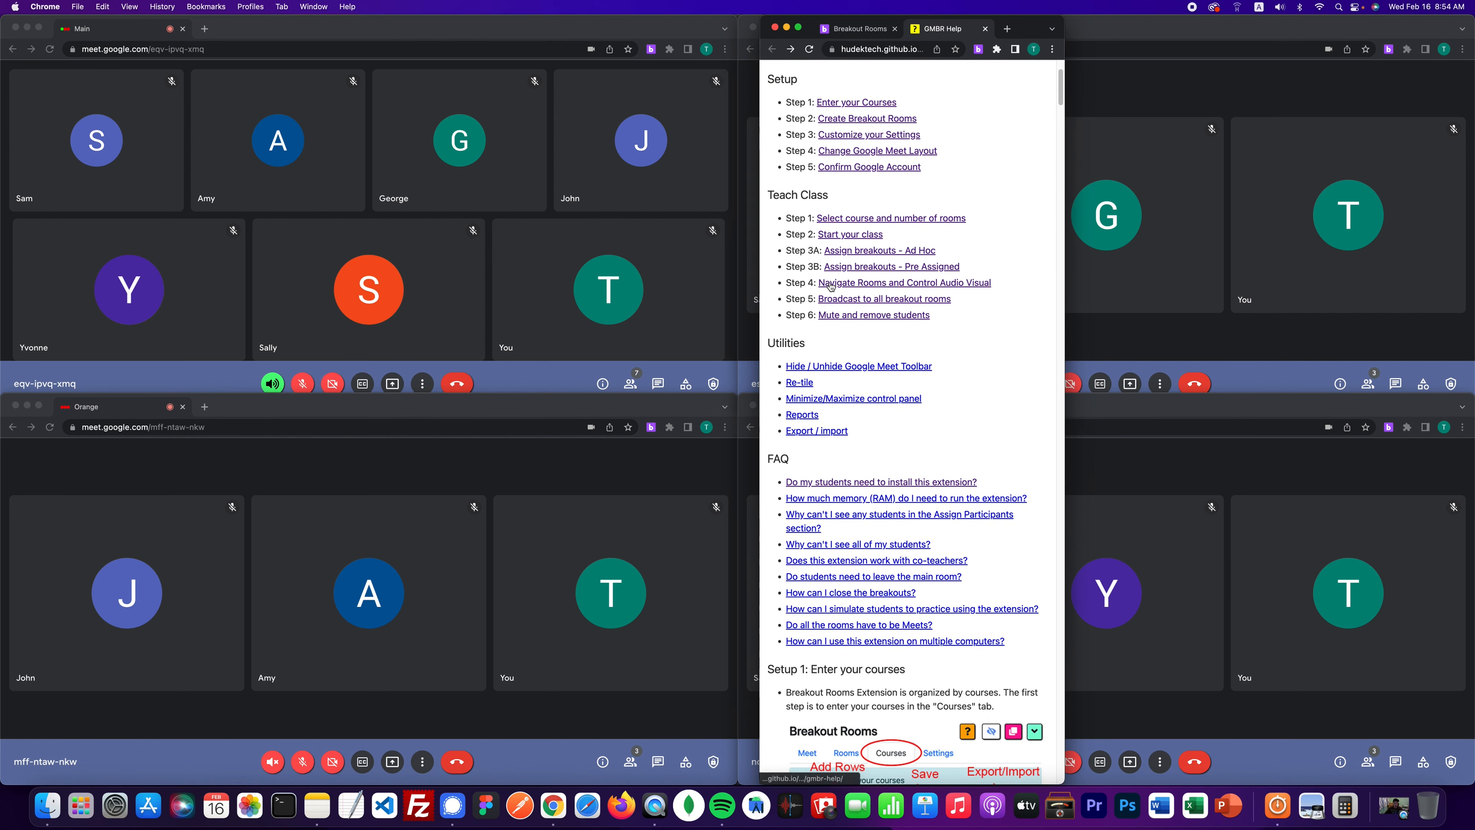
left_click(958, 285)
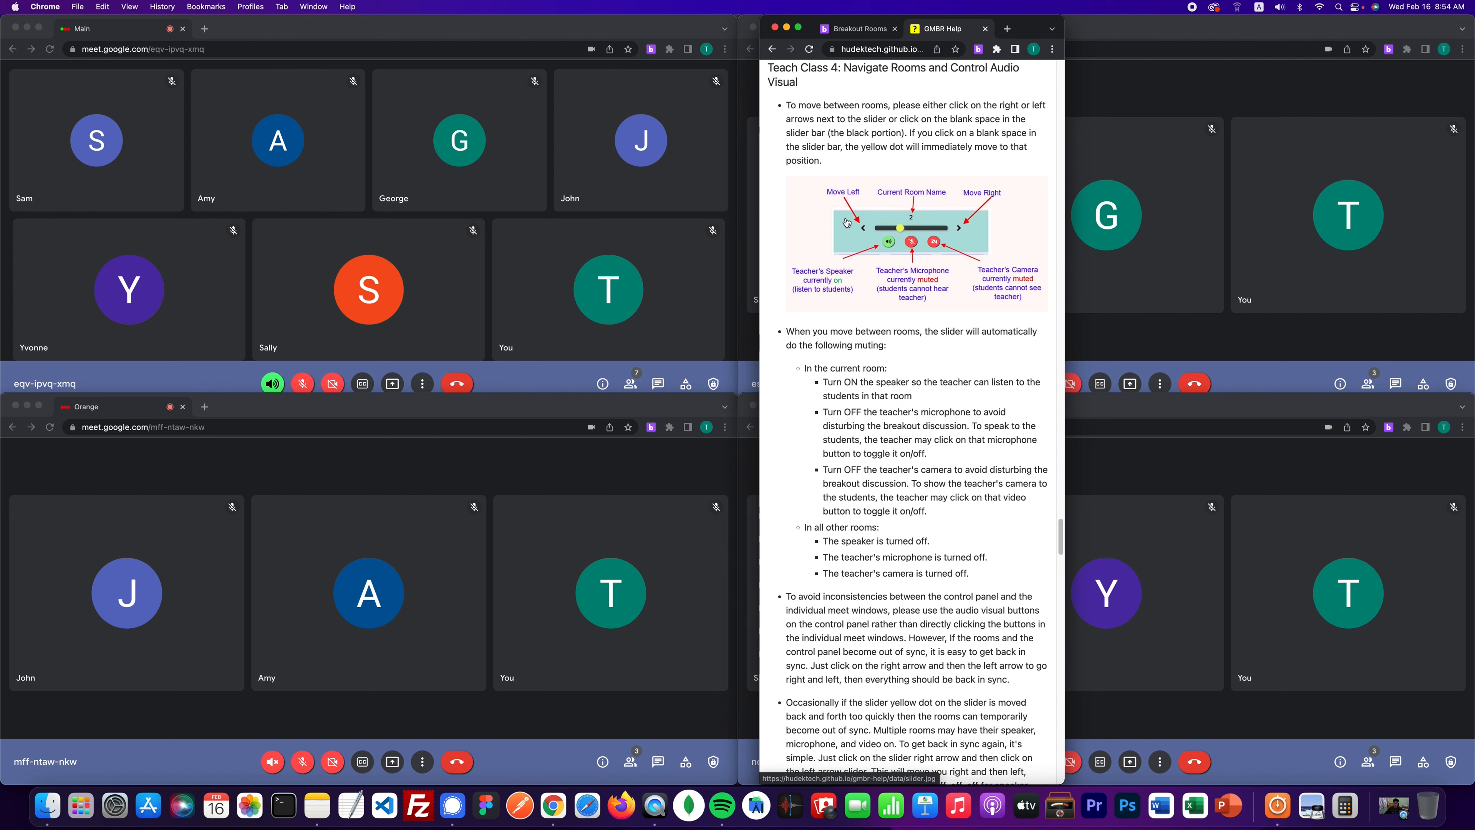
left_click(950, 235)
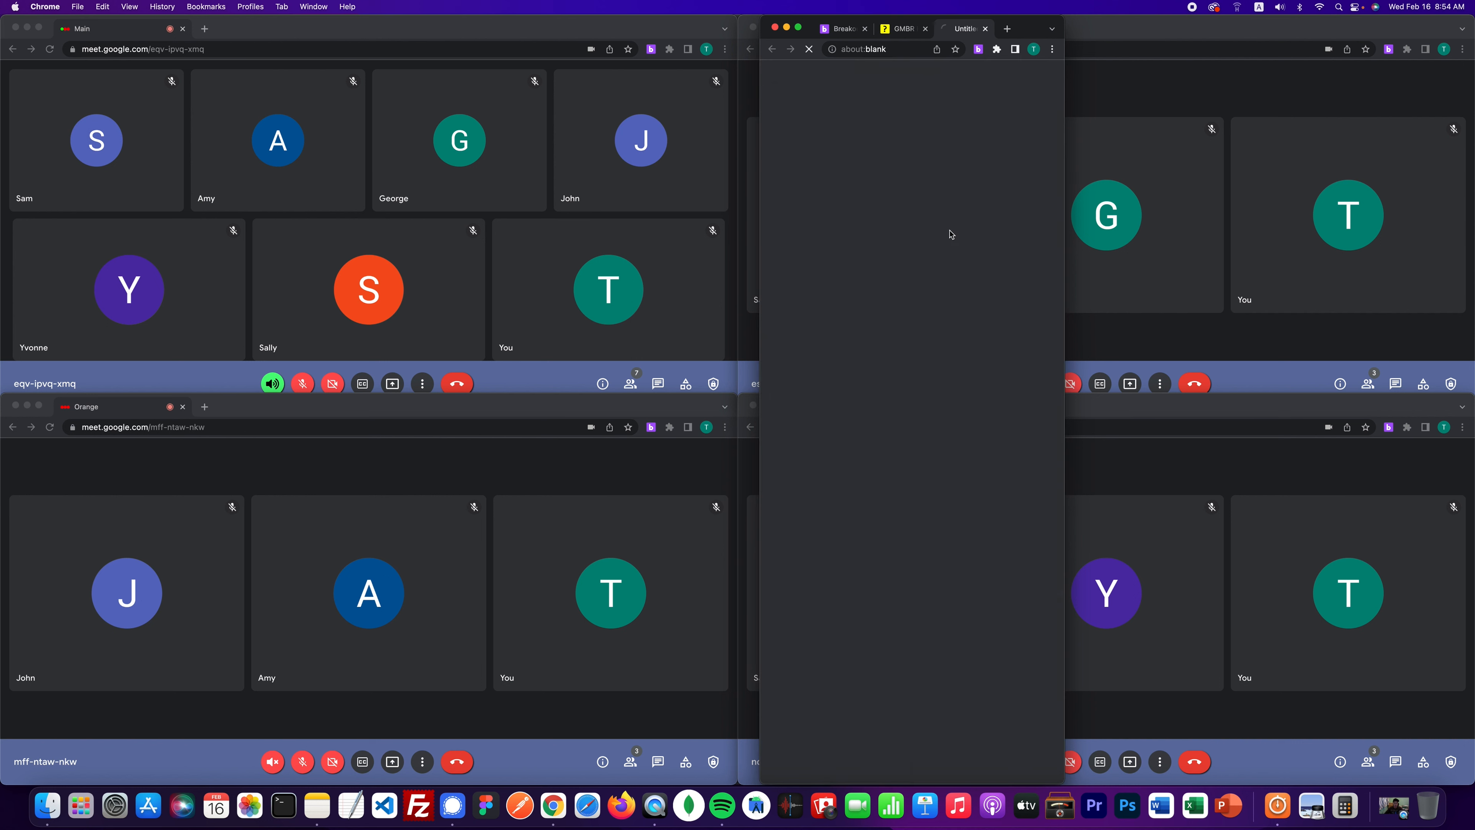
left_click_drag(1070, 241, 1241, 244)
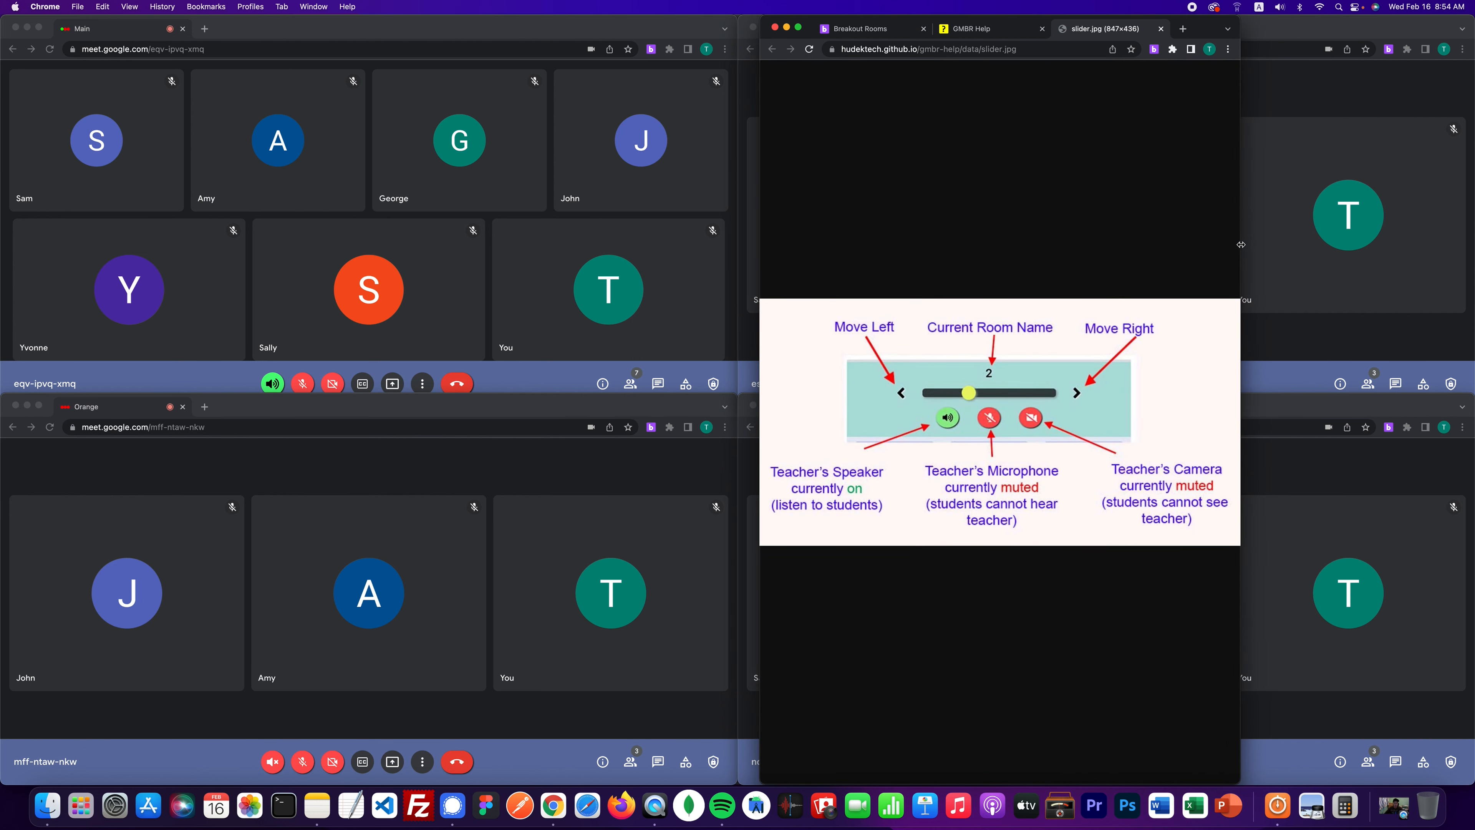
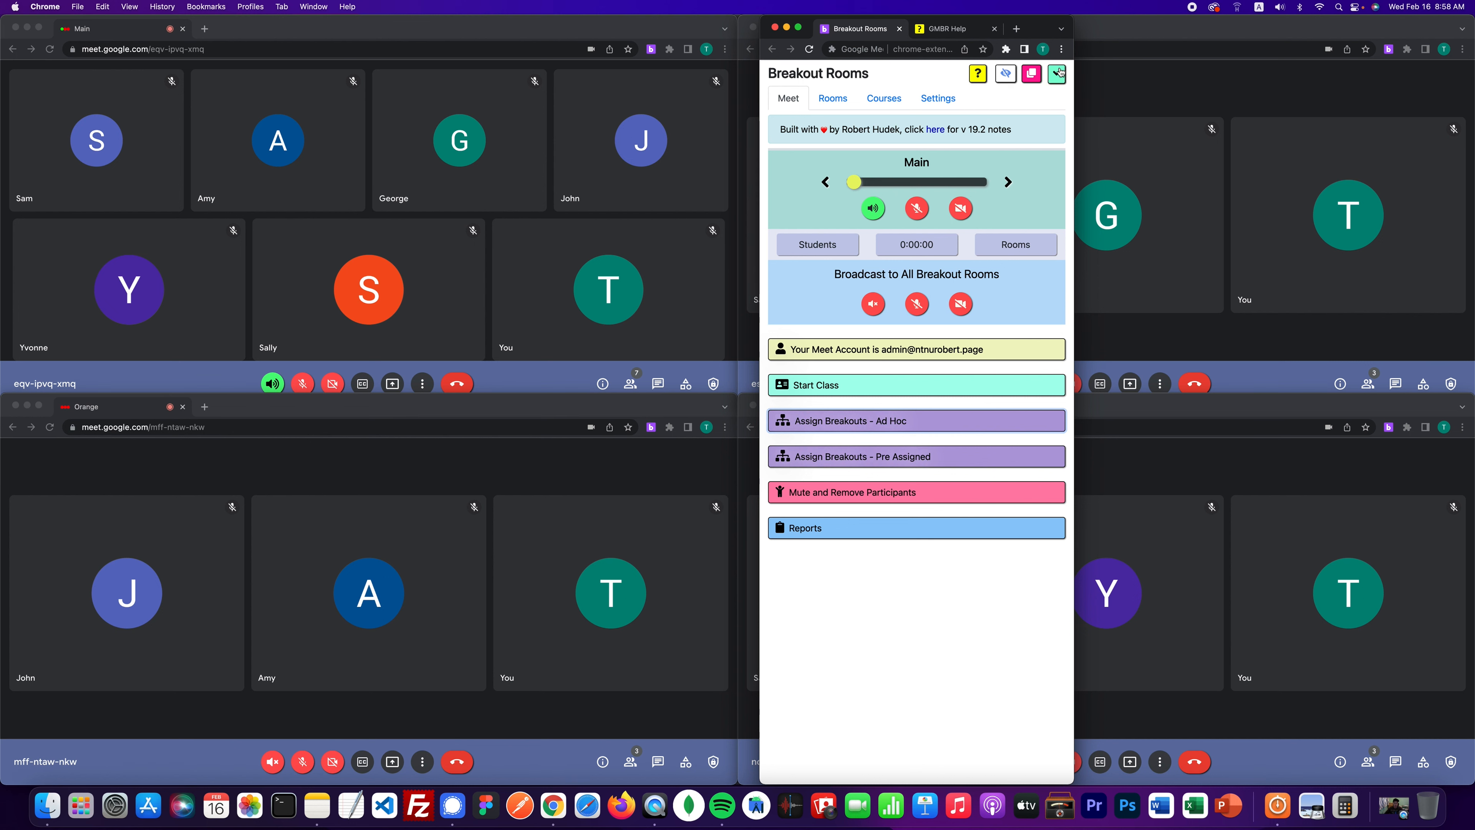
- Collapse the Breakout Rooms panel to its compact room controls and place it over the Main meeting
left_click(1060, 75)
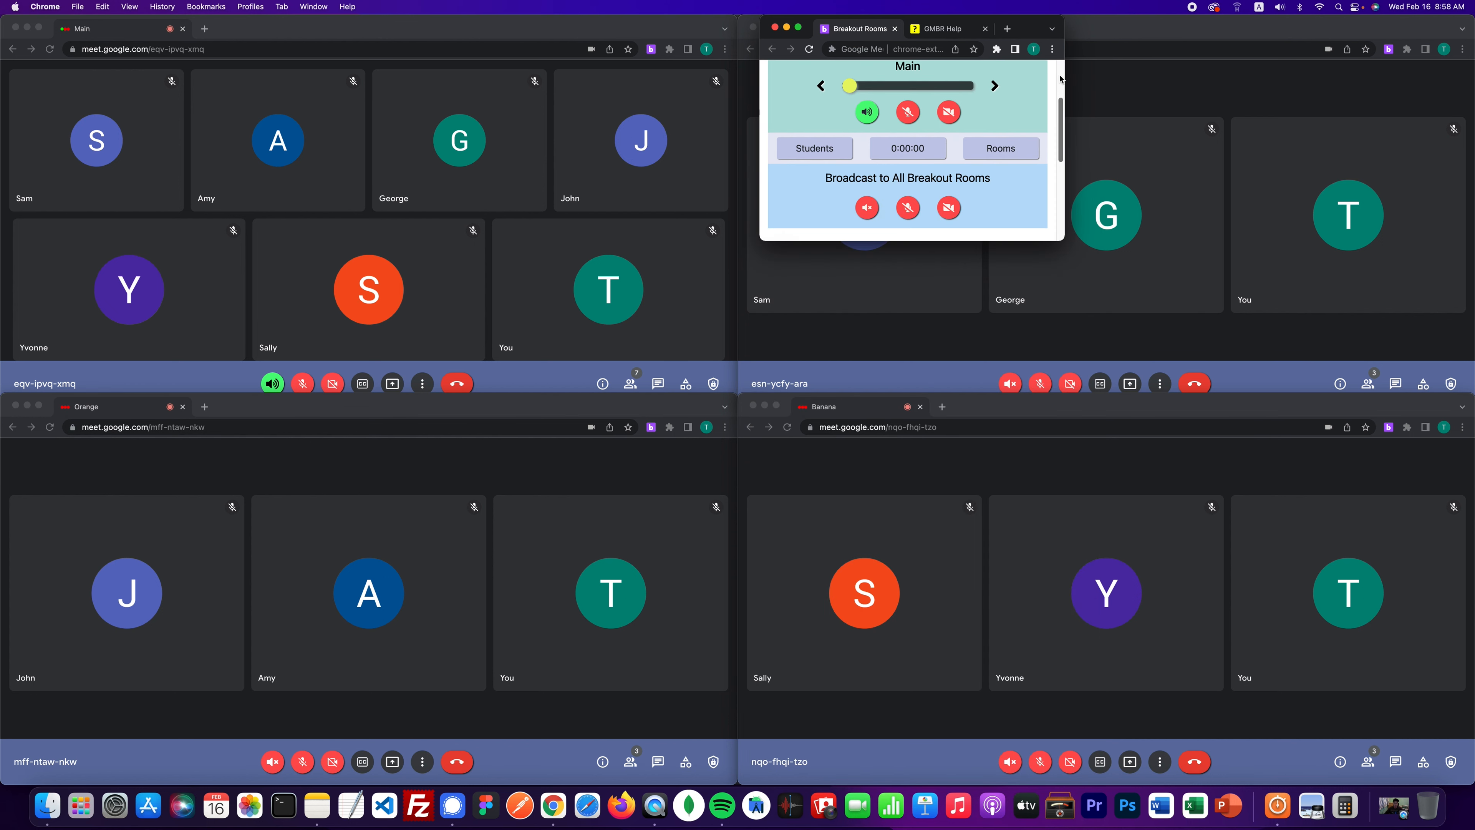
scroll(1059, 79, "up", 3)
left_click(1048, 73)
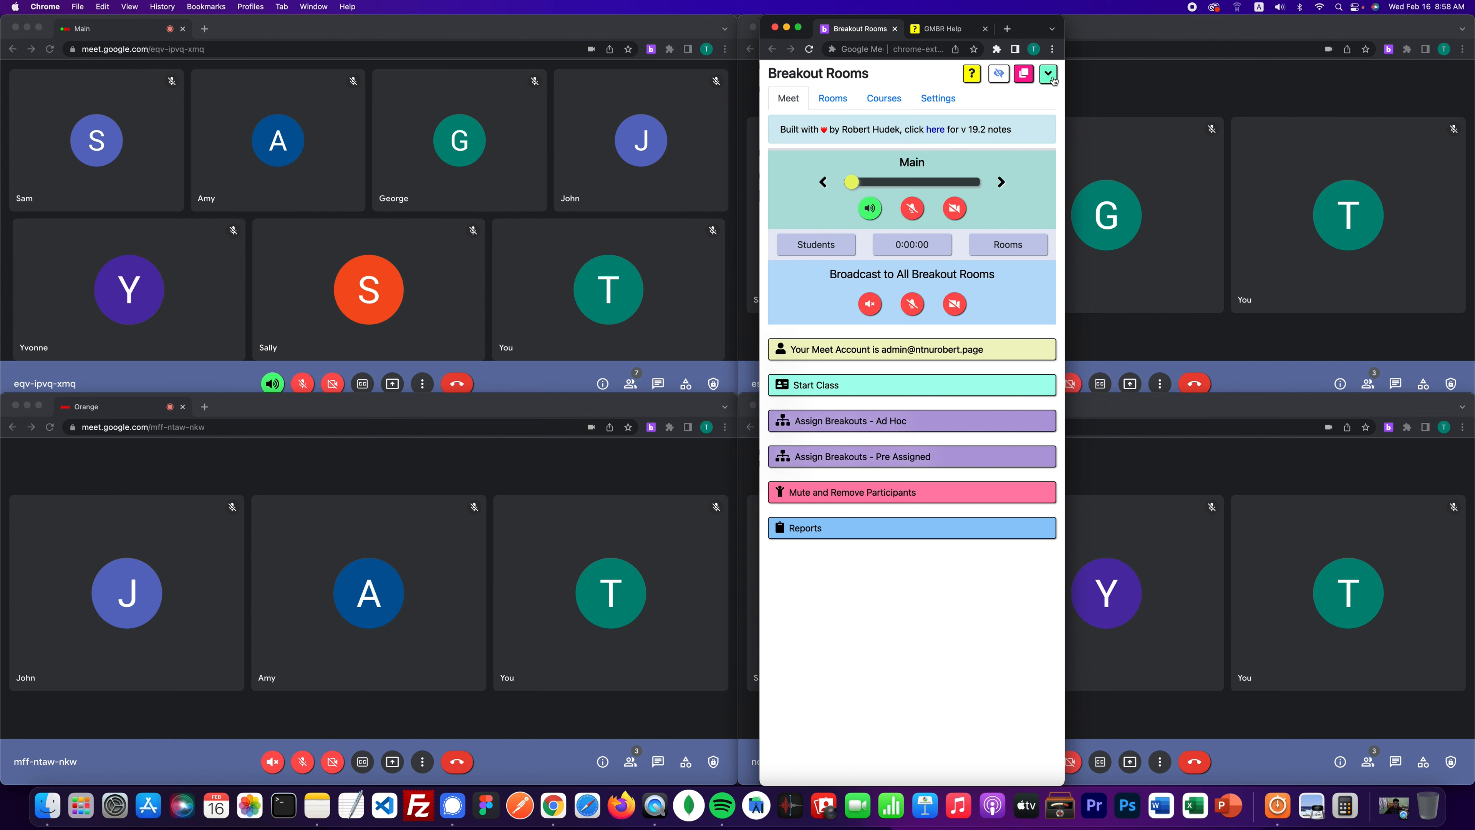
left_click(1051, 77)
left_click_drag(1021, 32, 825, 103)
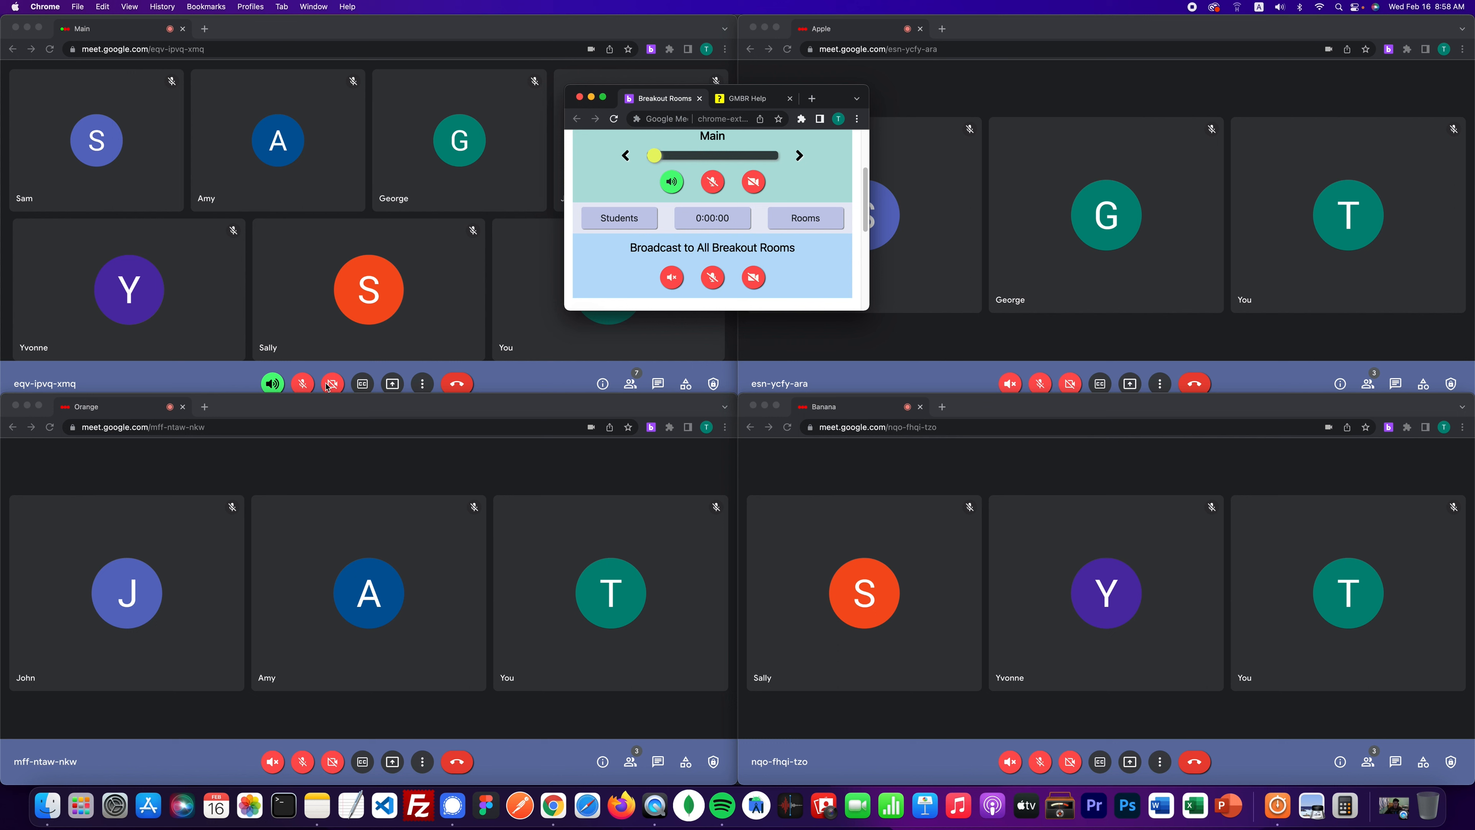
- Turn on your microphone and camera in Main, then move the panel over the Apple meeting
left_click_drag(839, 101, 877, 101)
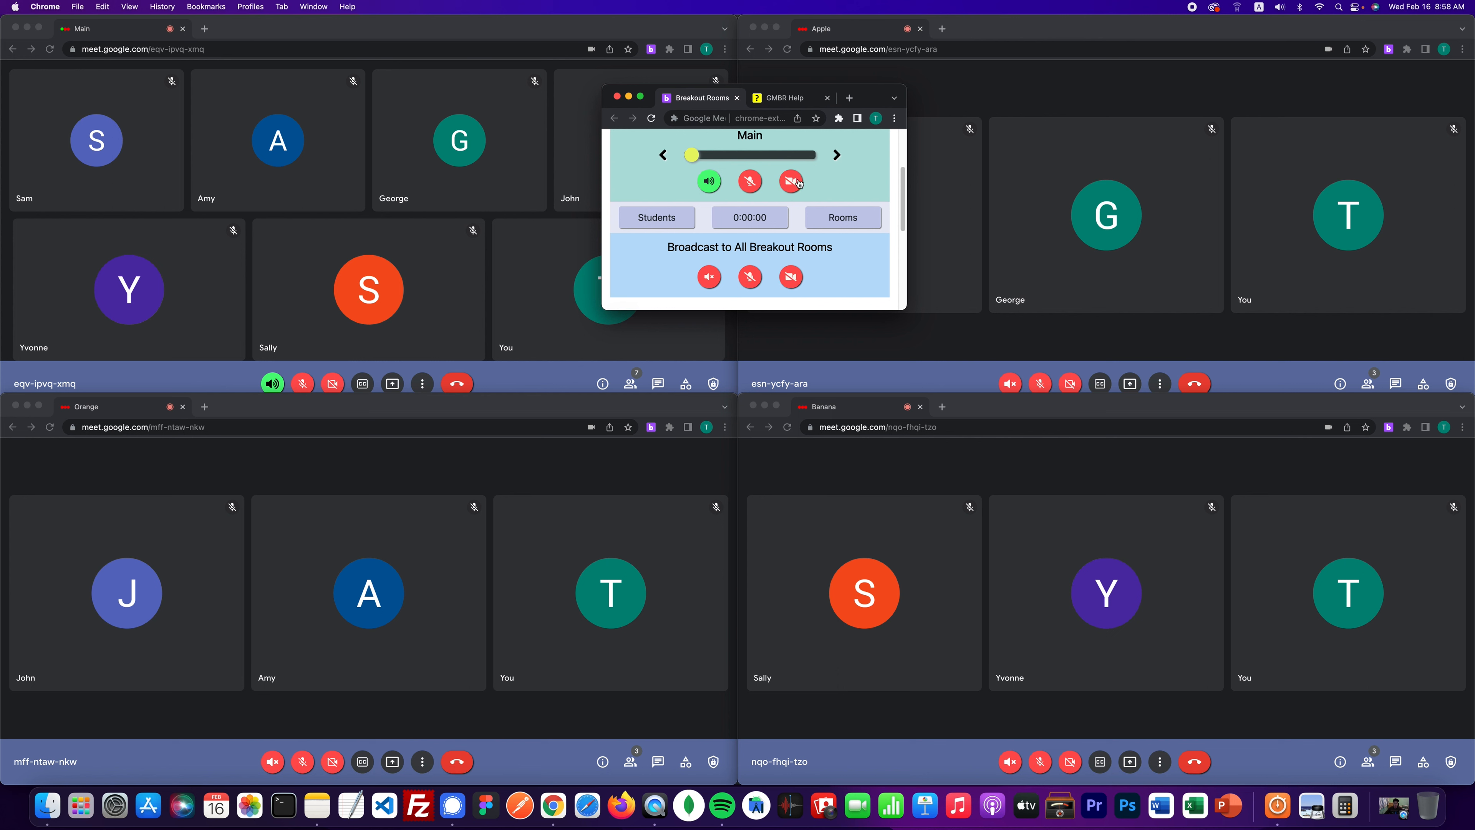
left_click(750, 182)
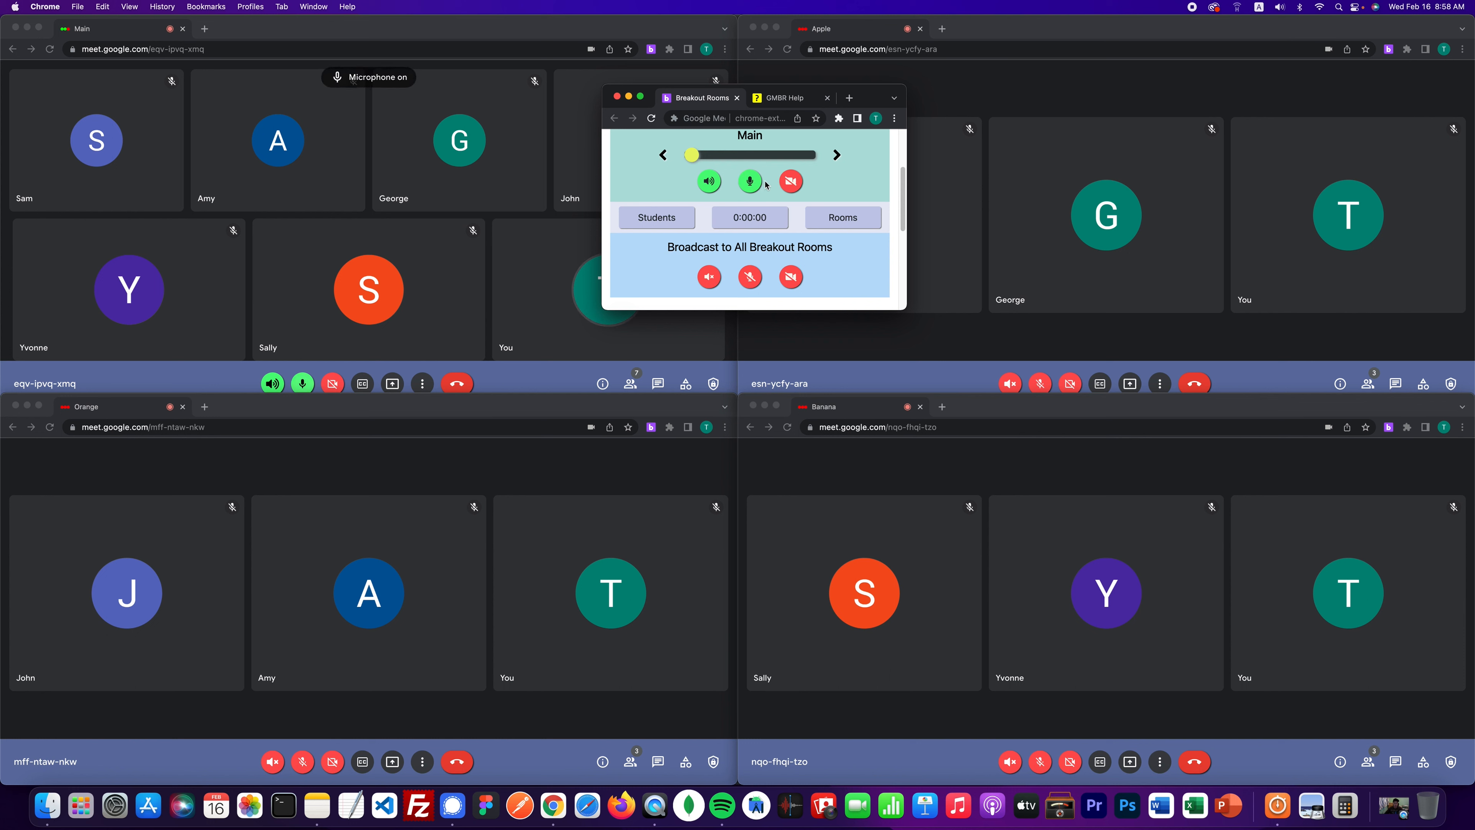
left_click(791, 181)
left_click_drag(870, 98, 1026, 103)
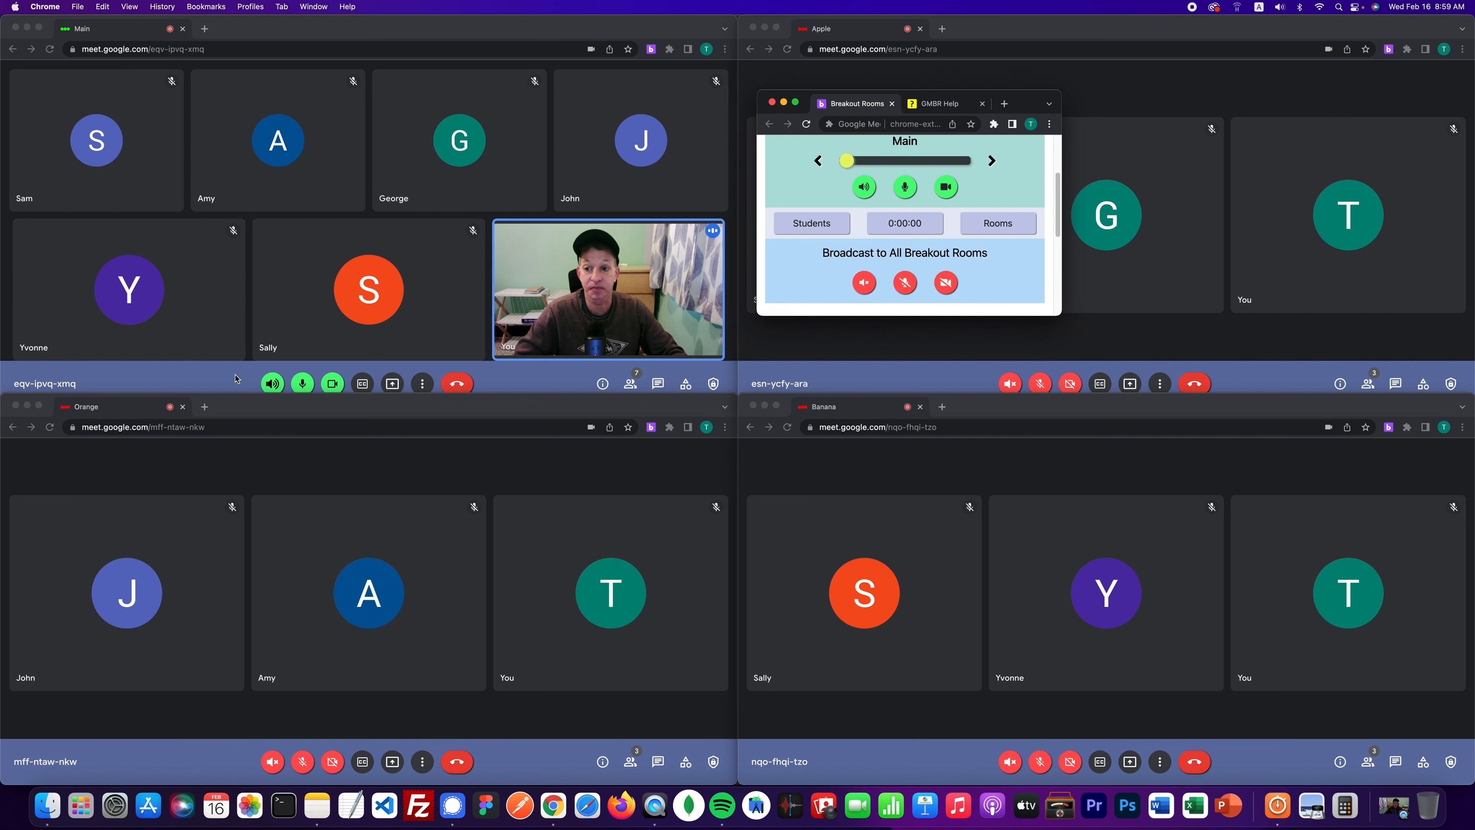
left_click(302, 383)
left_click(301, 383)
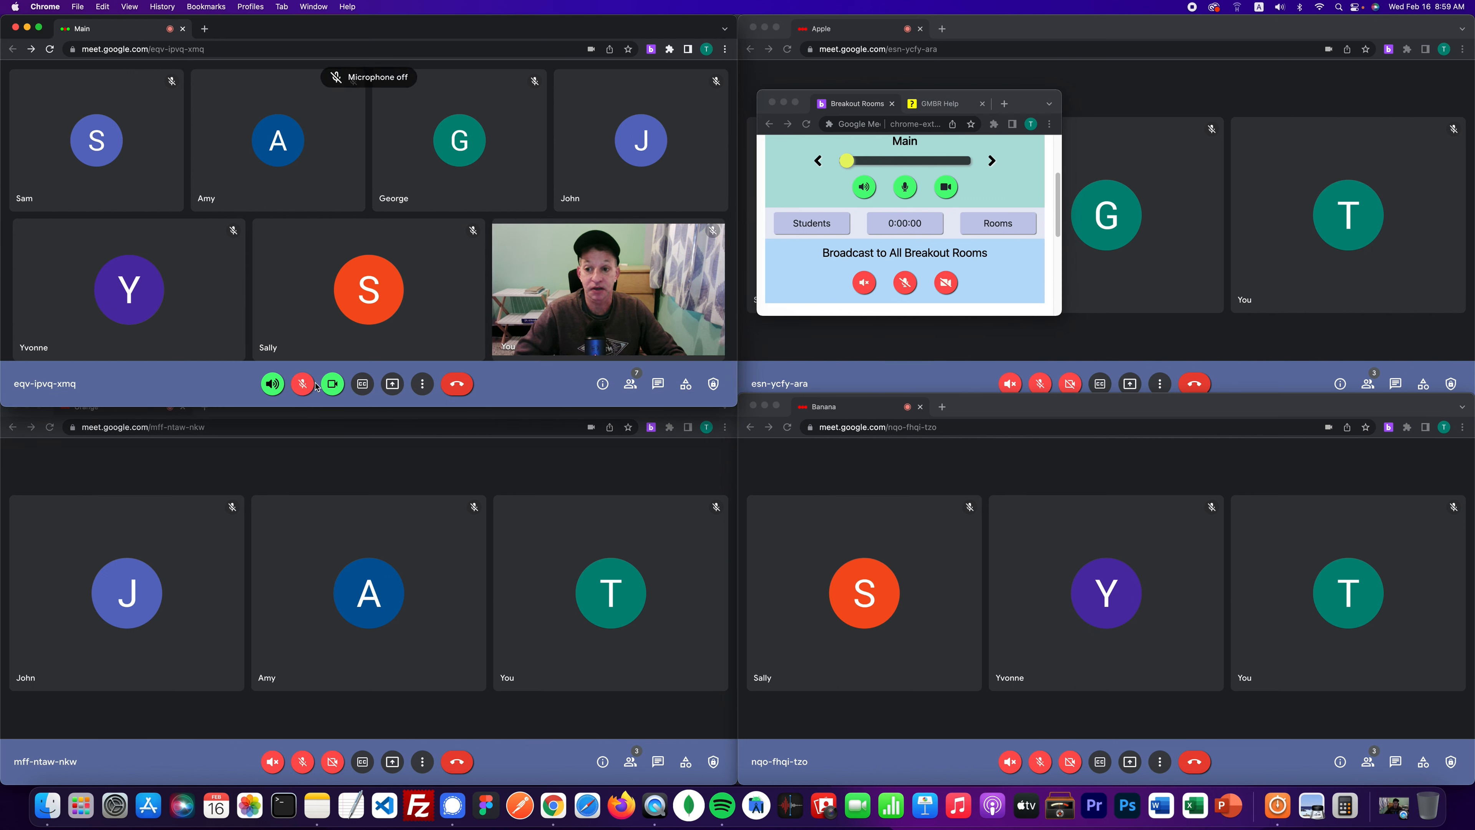
left_click(332, 386)
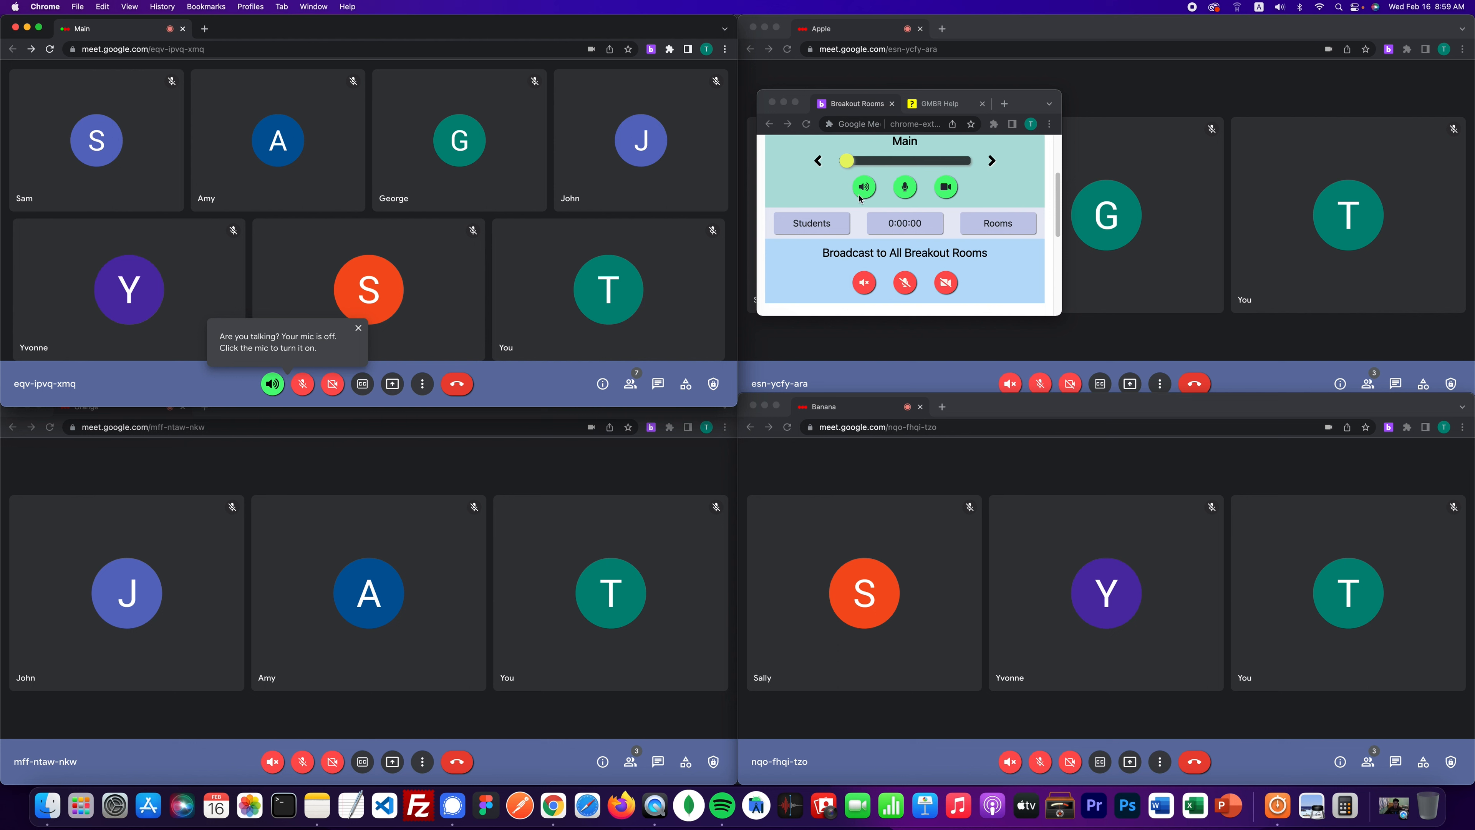
left_click(992, 161)
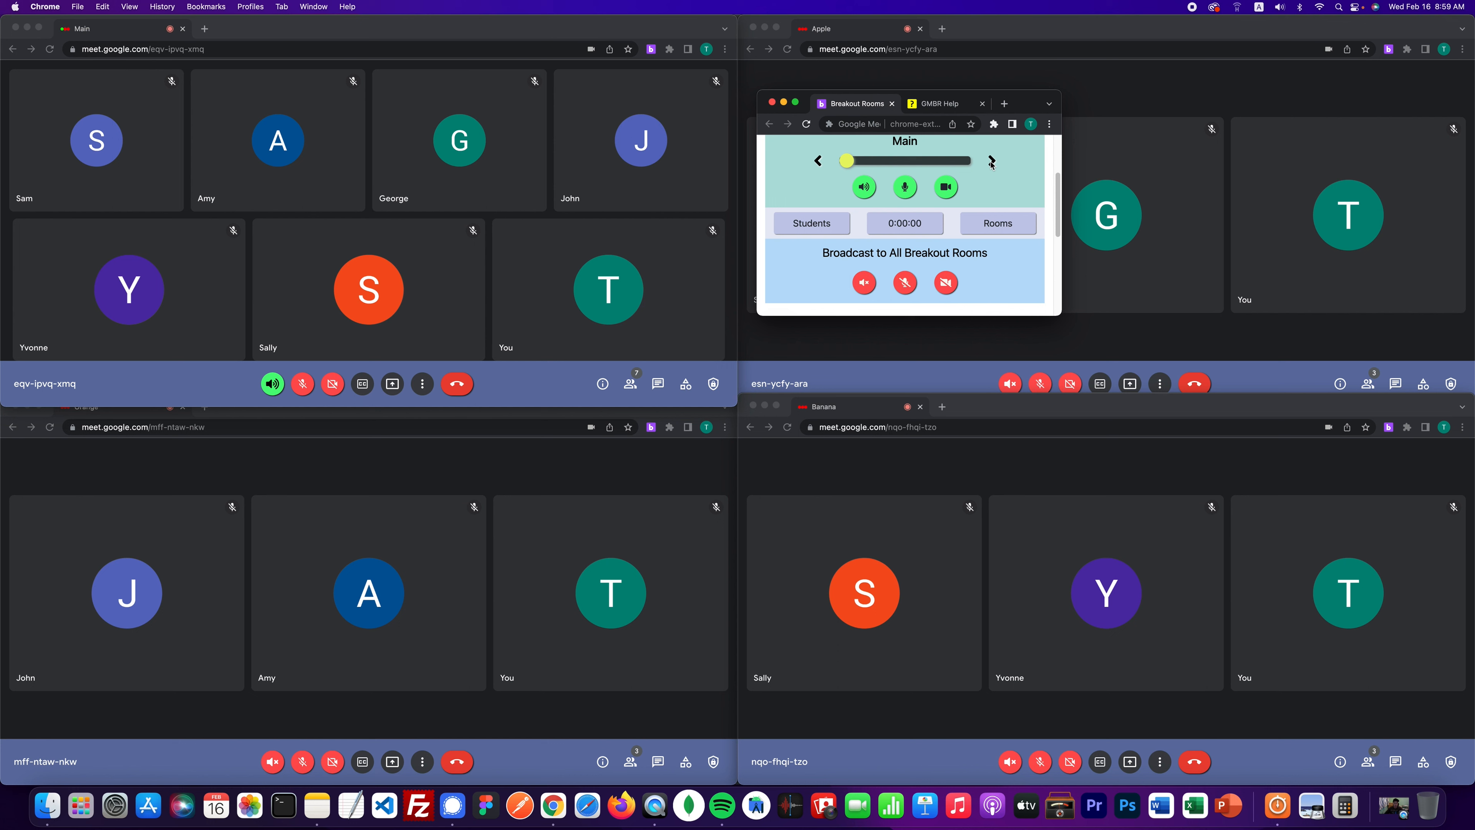
left_click(816, 162)
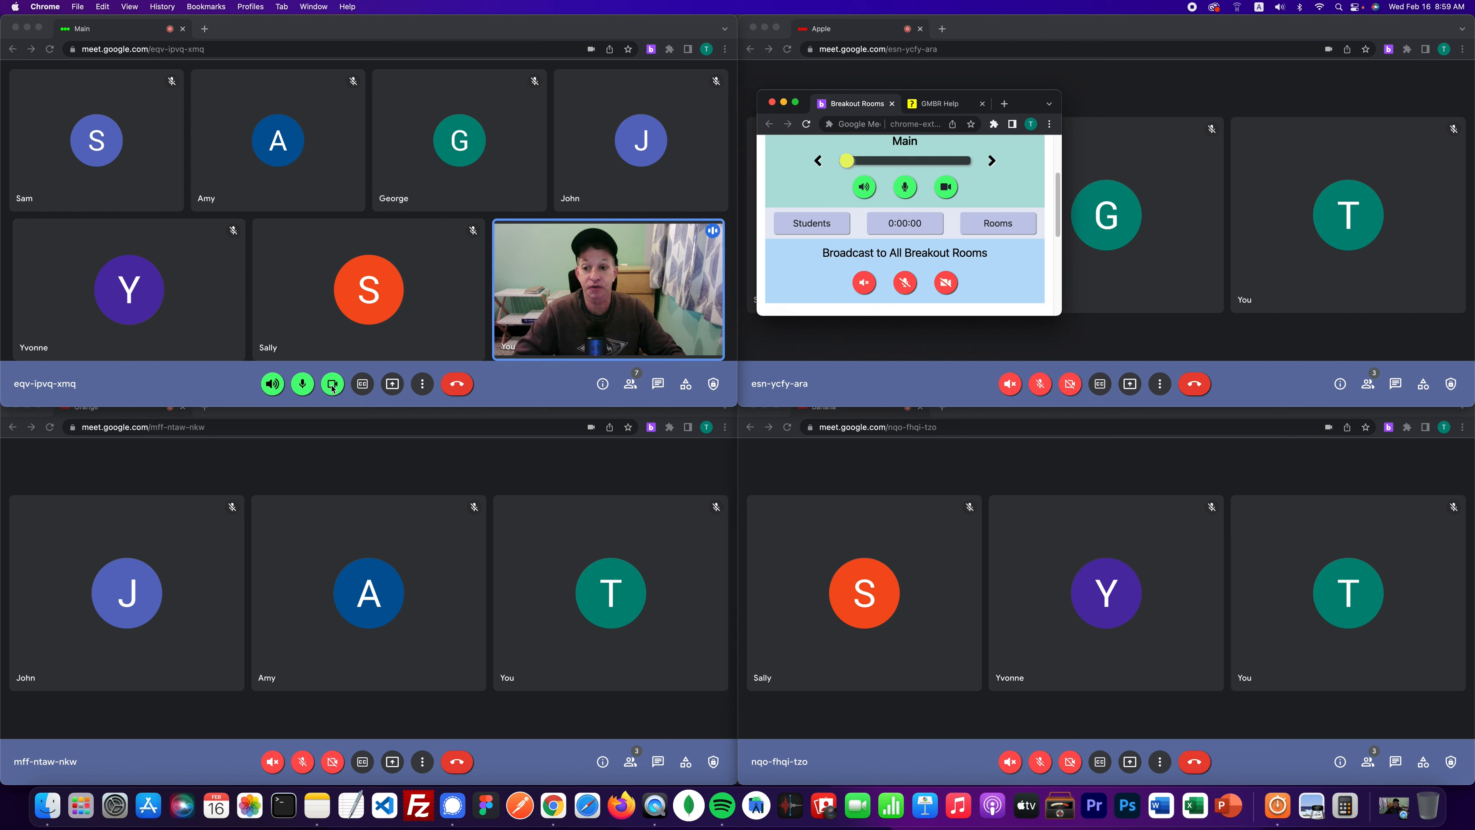
left_click(307, 395)
left_click(324, 386)
left_click(306, 389)
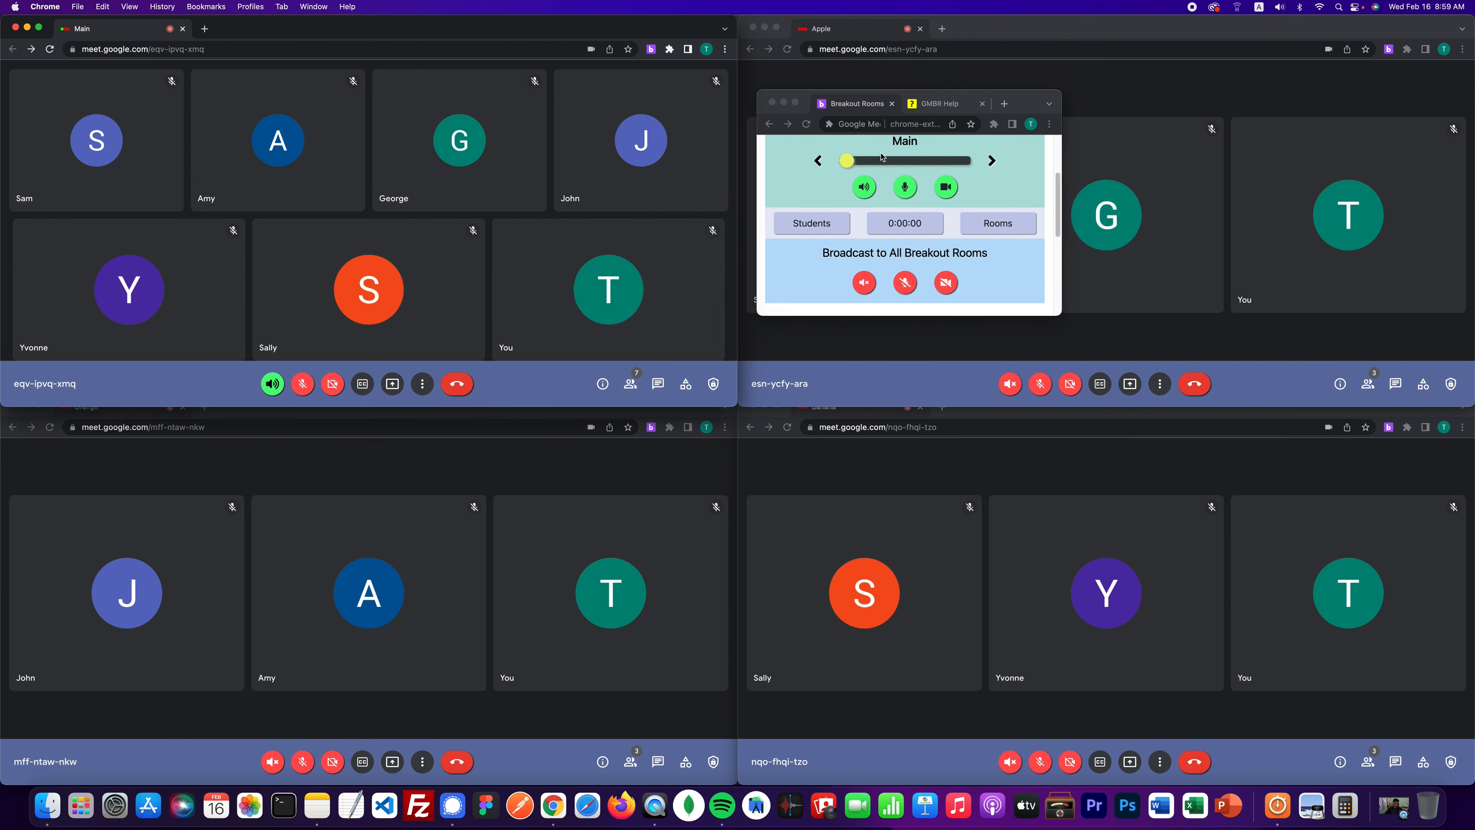
left_click(911, 164)
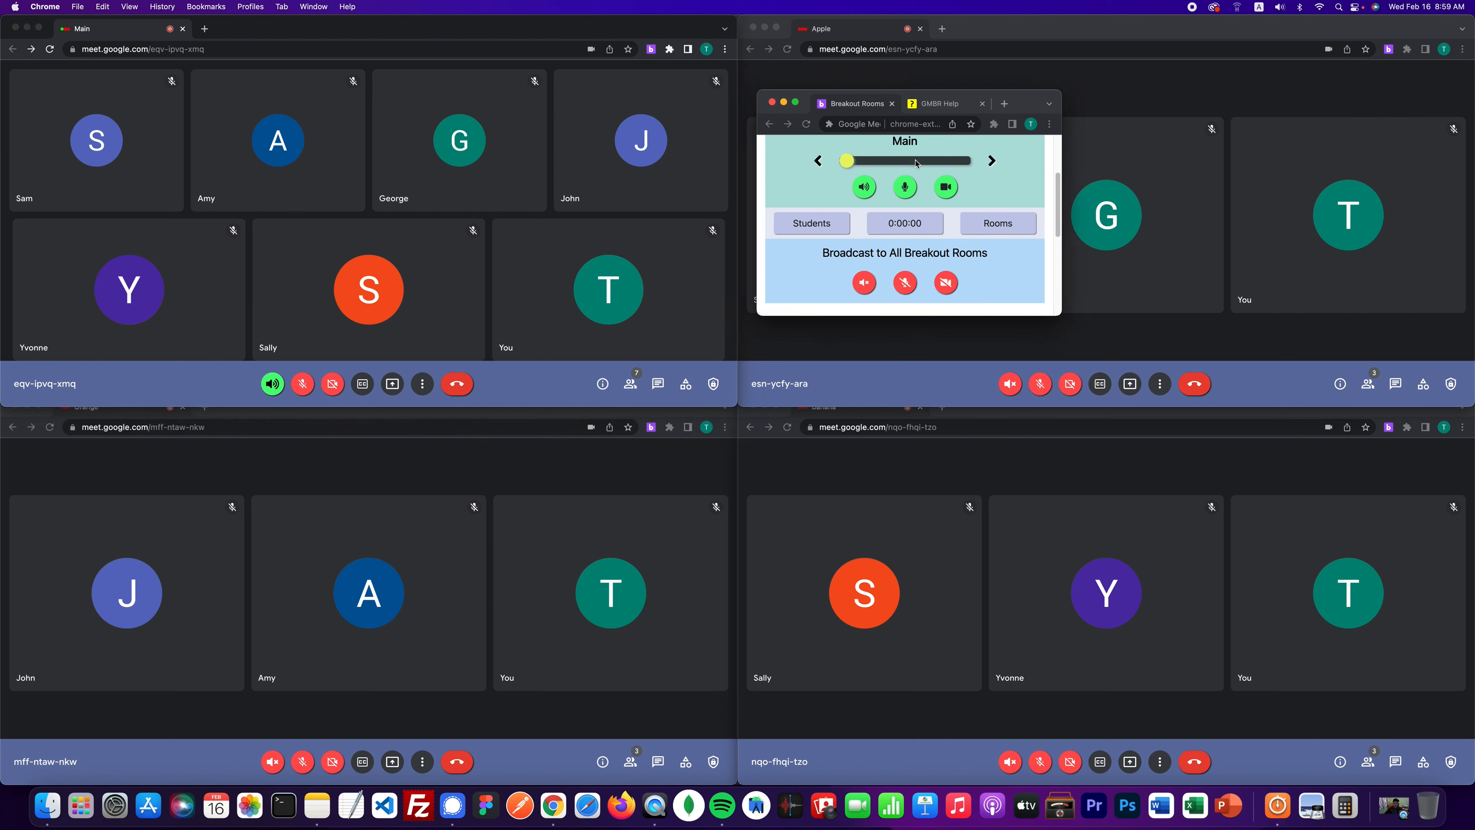
left_click(895, 164)
left_click(851, 163)
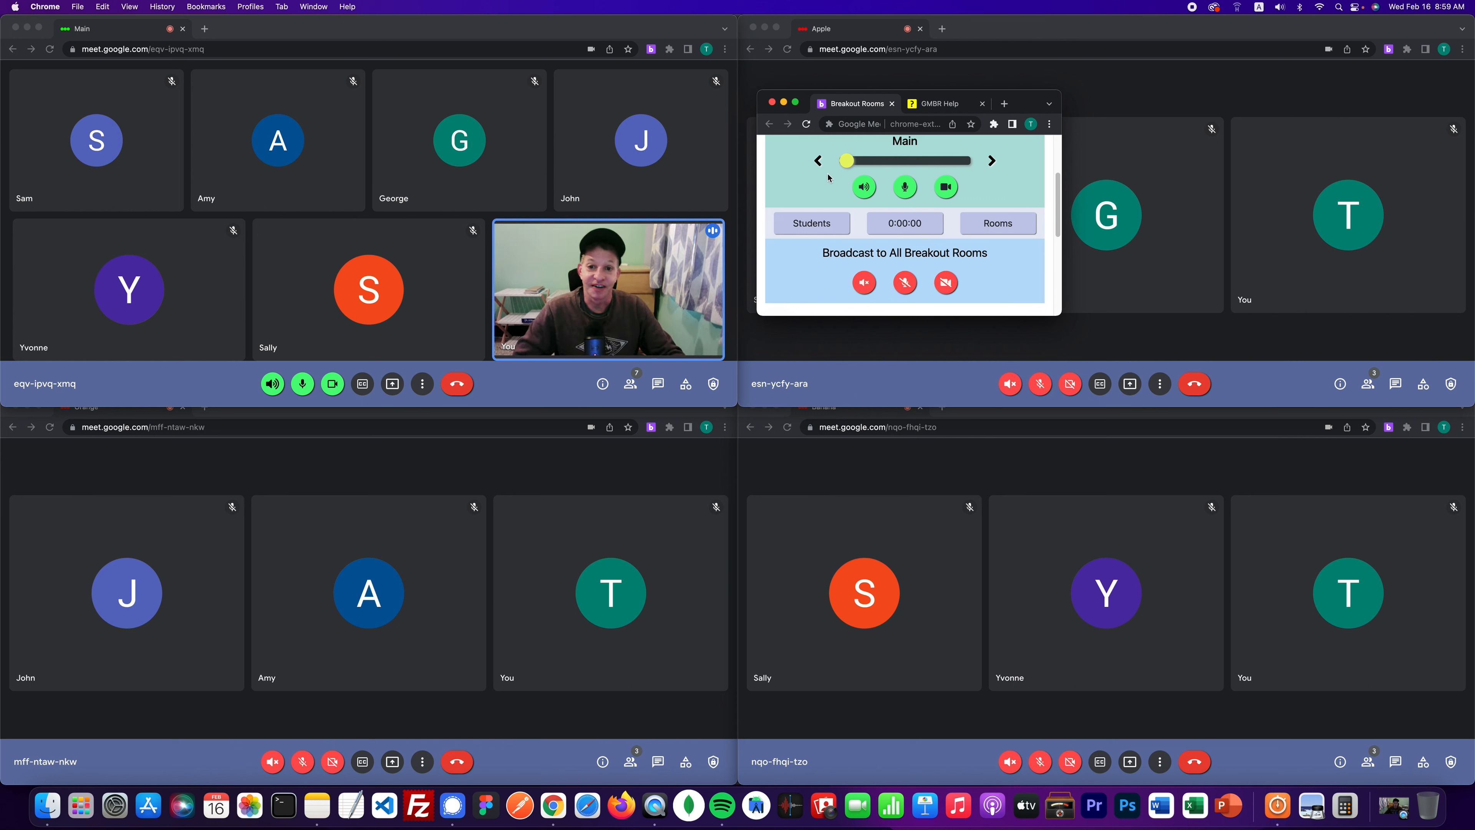
left_click_drag(1009, 101, 591, 70)
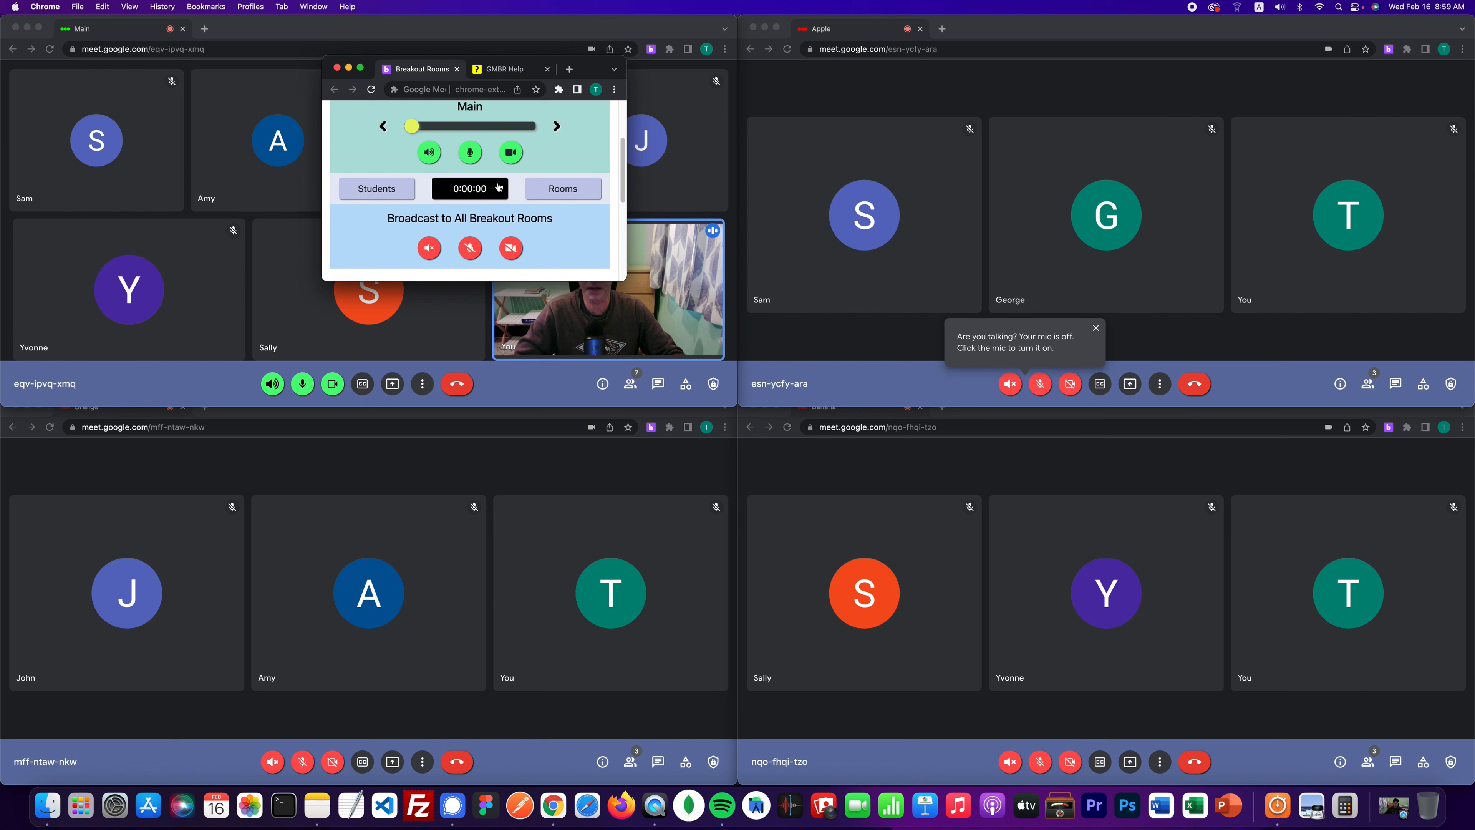
- Turn off your Main mic and camera and switch your listening audio to the Apple room
left_click(471, 154)
left_click(507, 158)
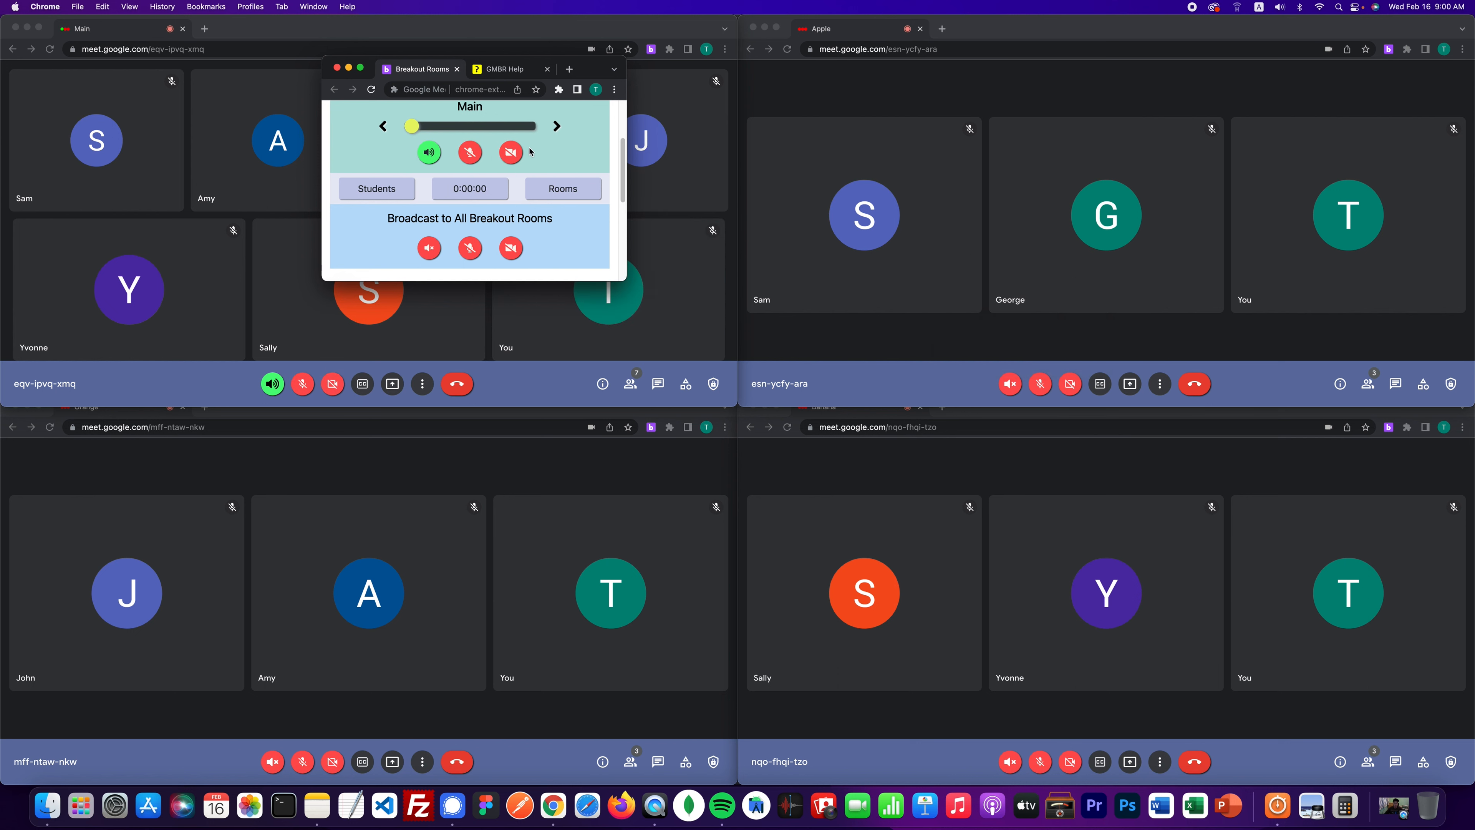
left_click_drag(599, 74, 805, 92)
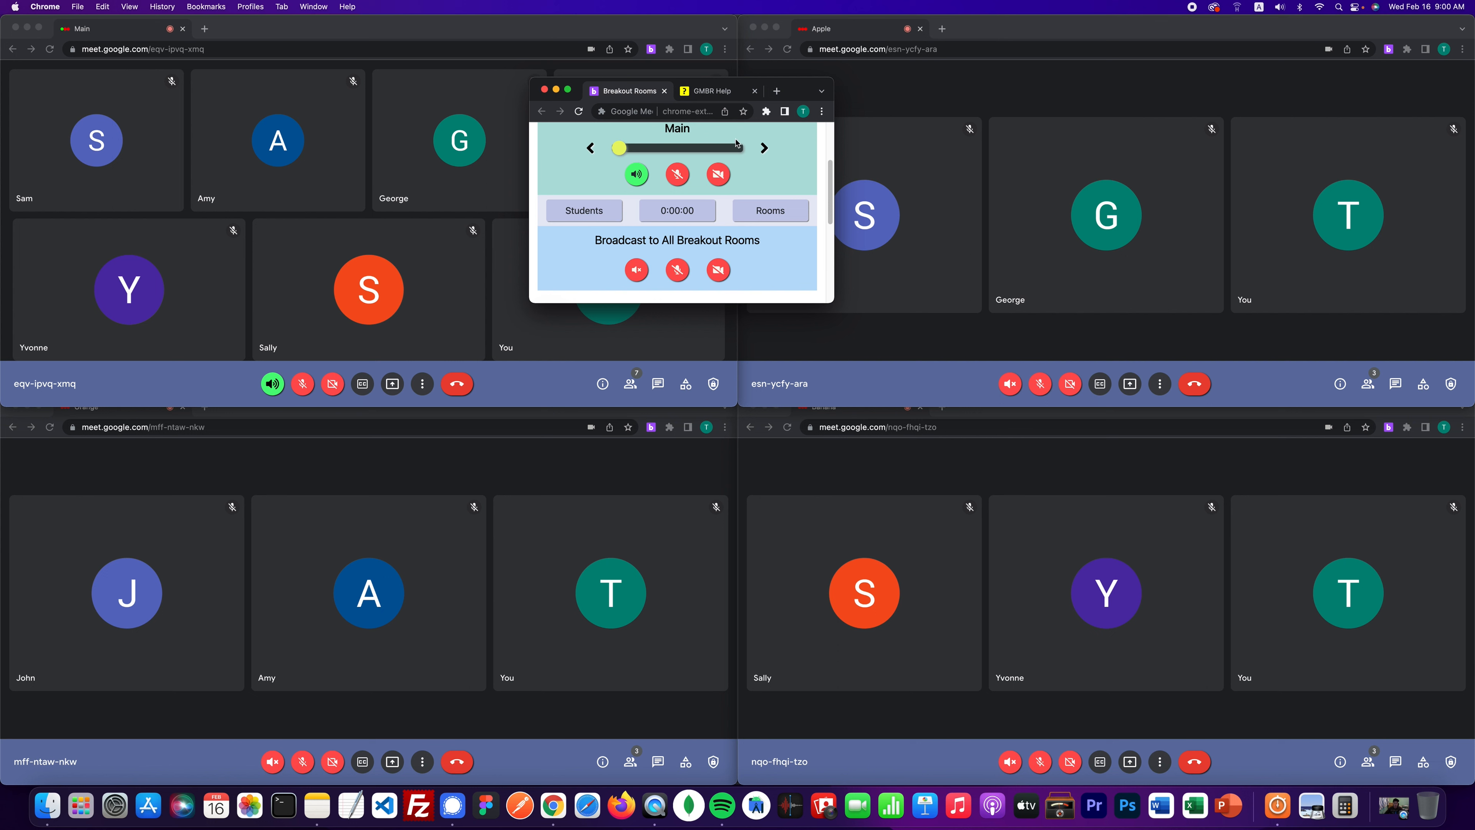
left_click(763, 149)
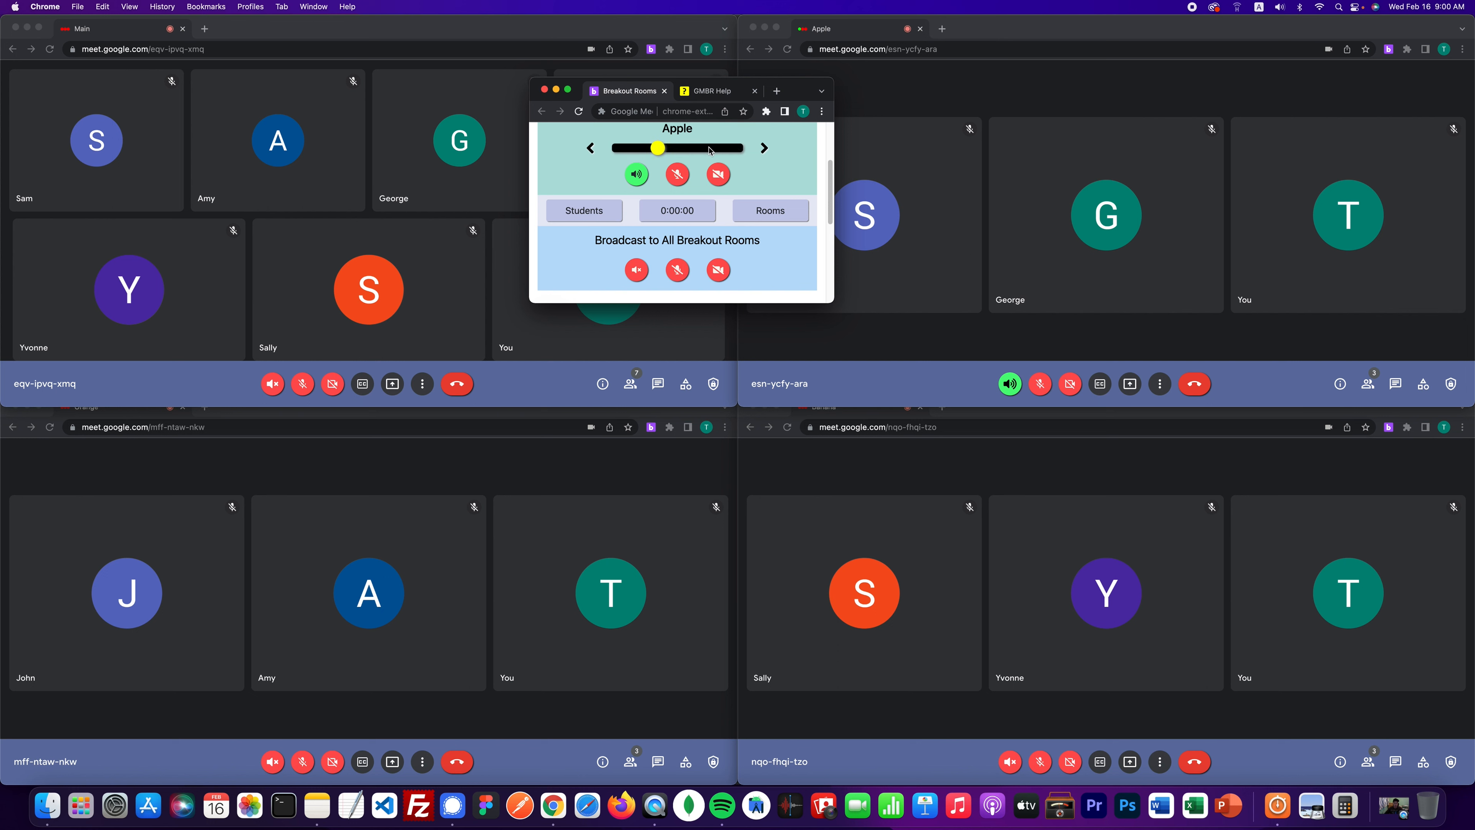
left_click(688, 152)
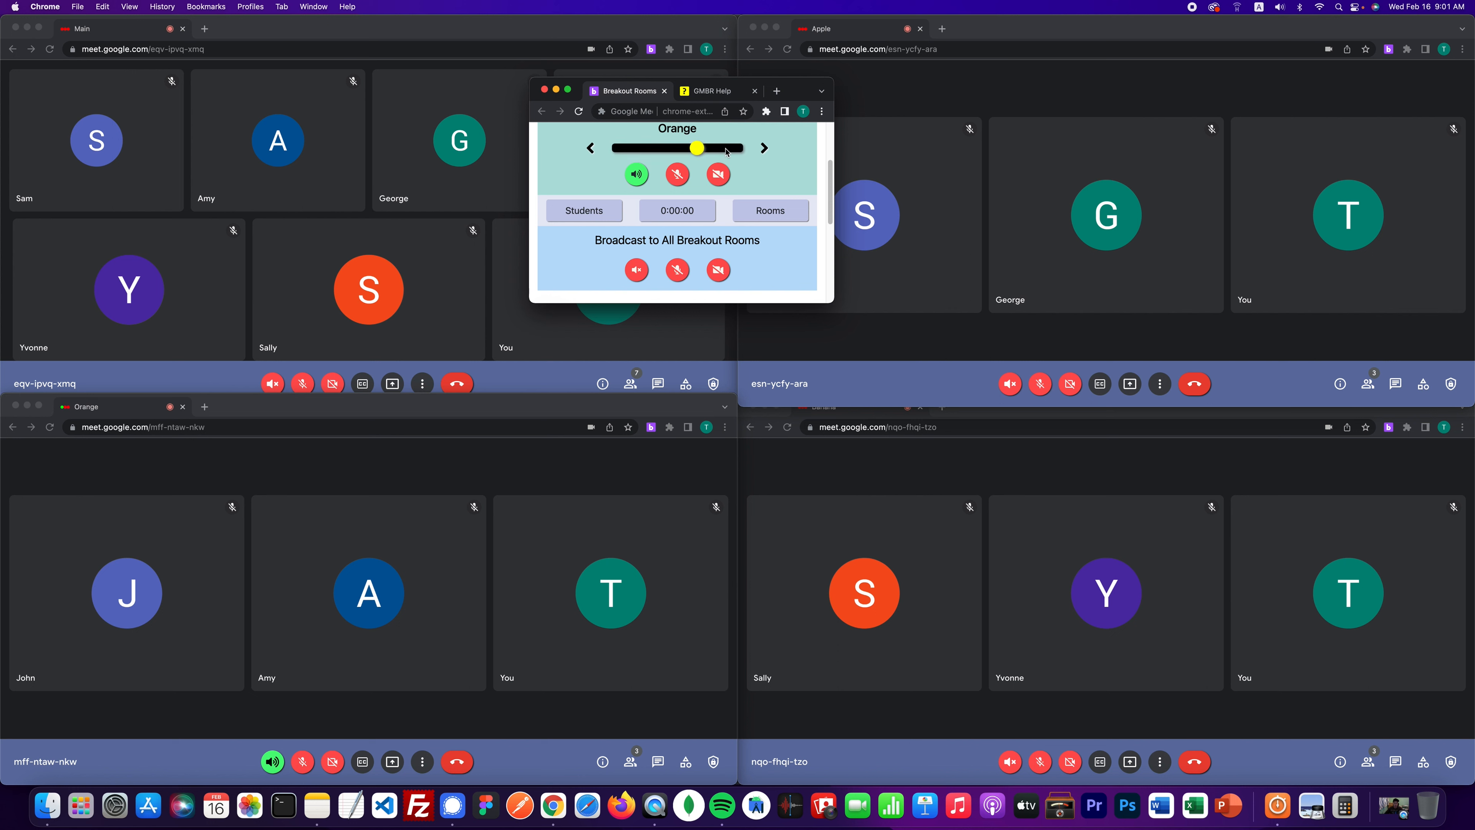
left_click(764, 148)
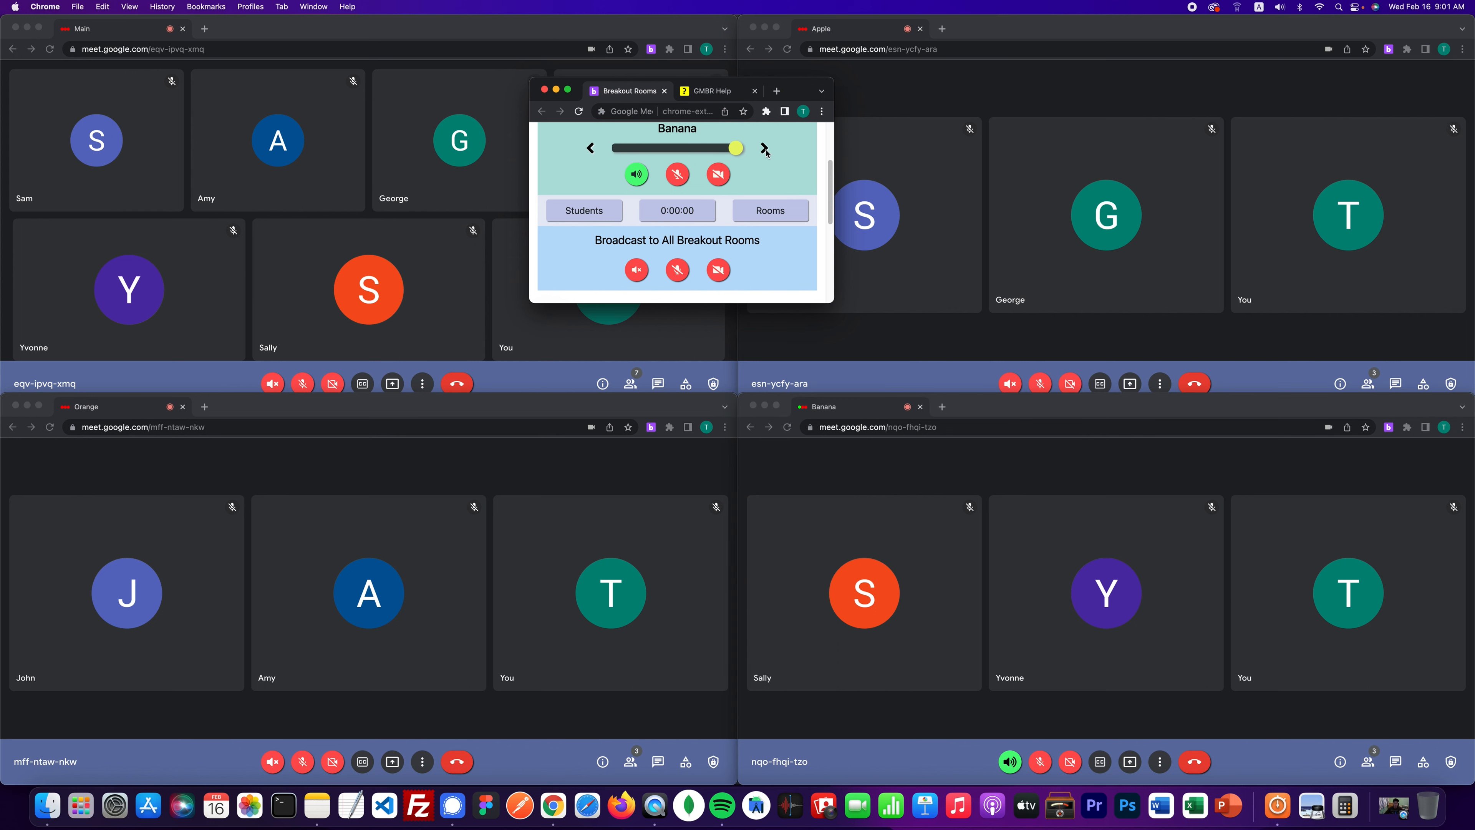
left_click(764, 149)
left_click(764, 149)
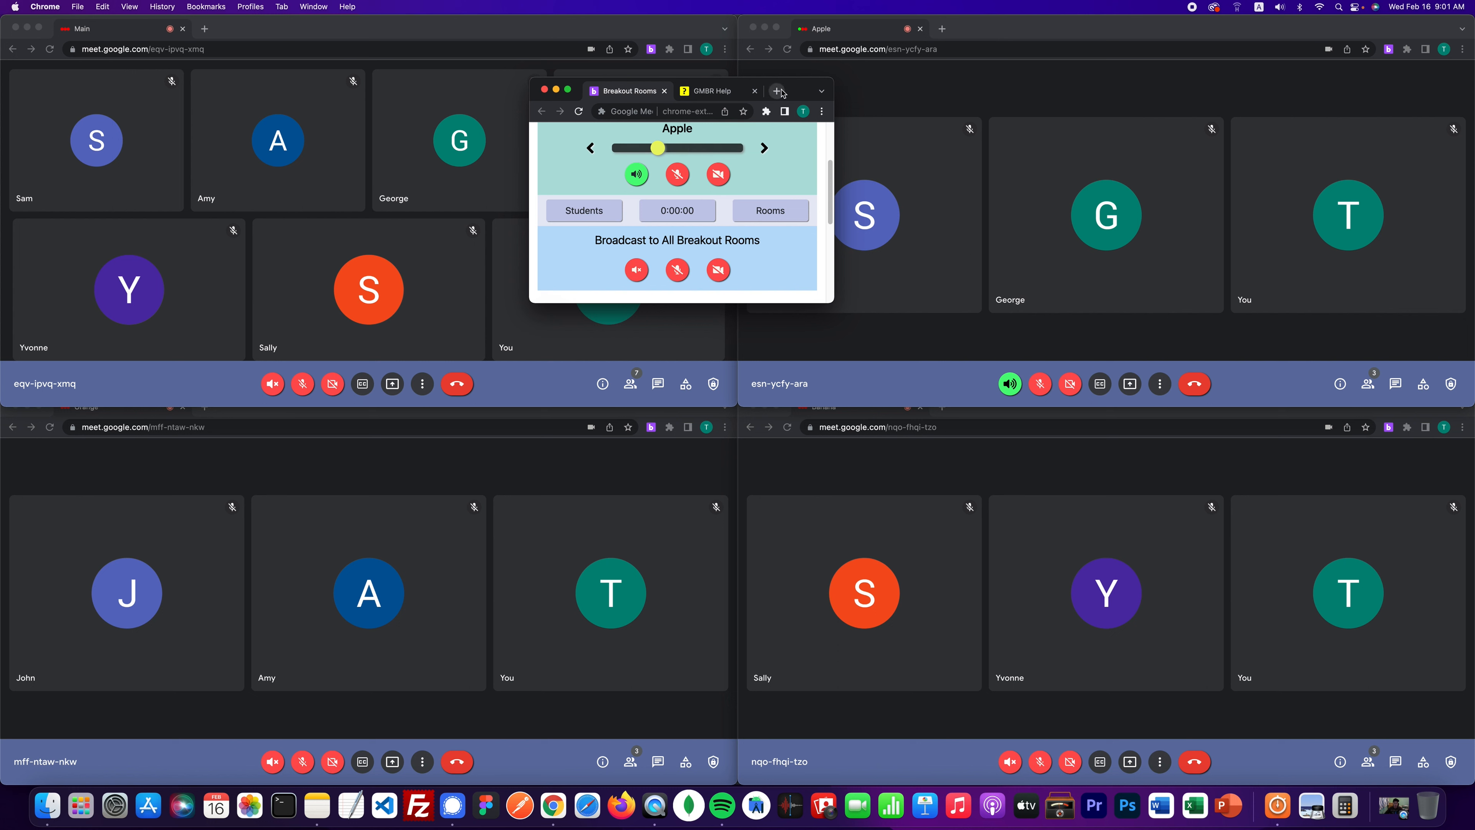
left_click_drag(793, 93, 752, 67)
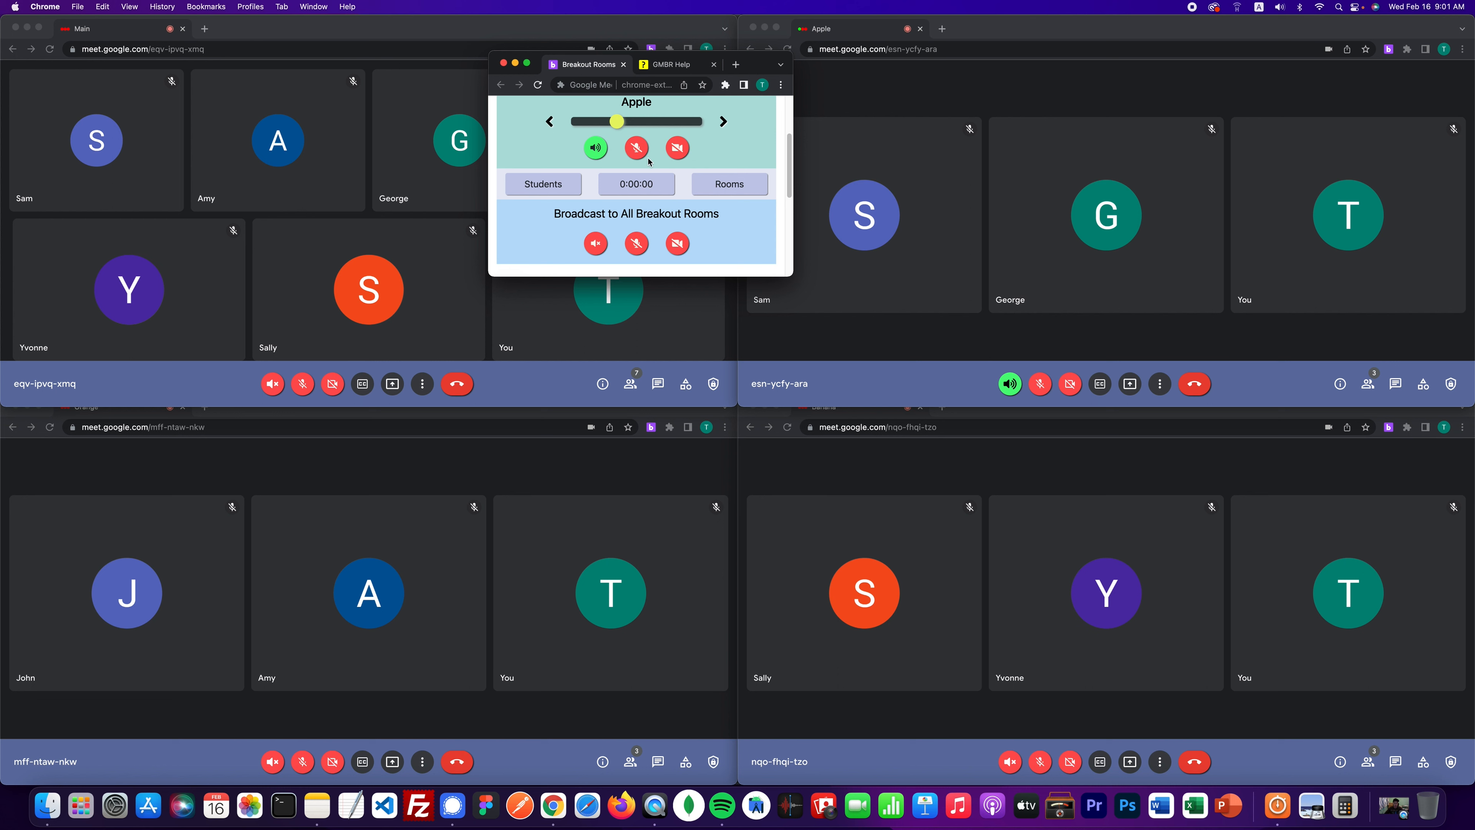
left_click(636, 148)
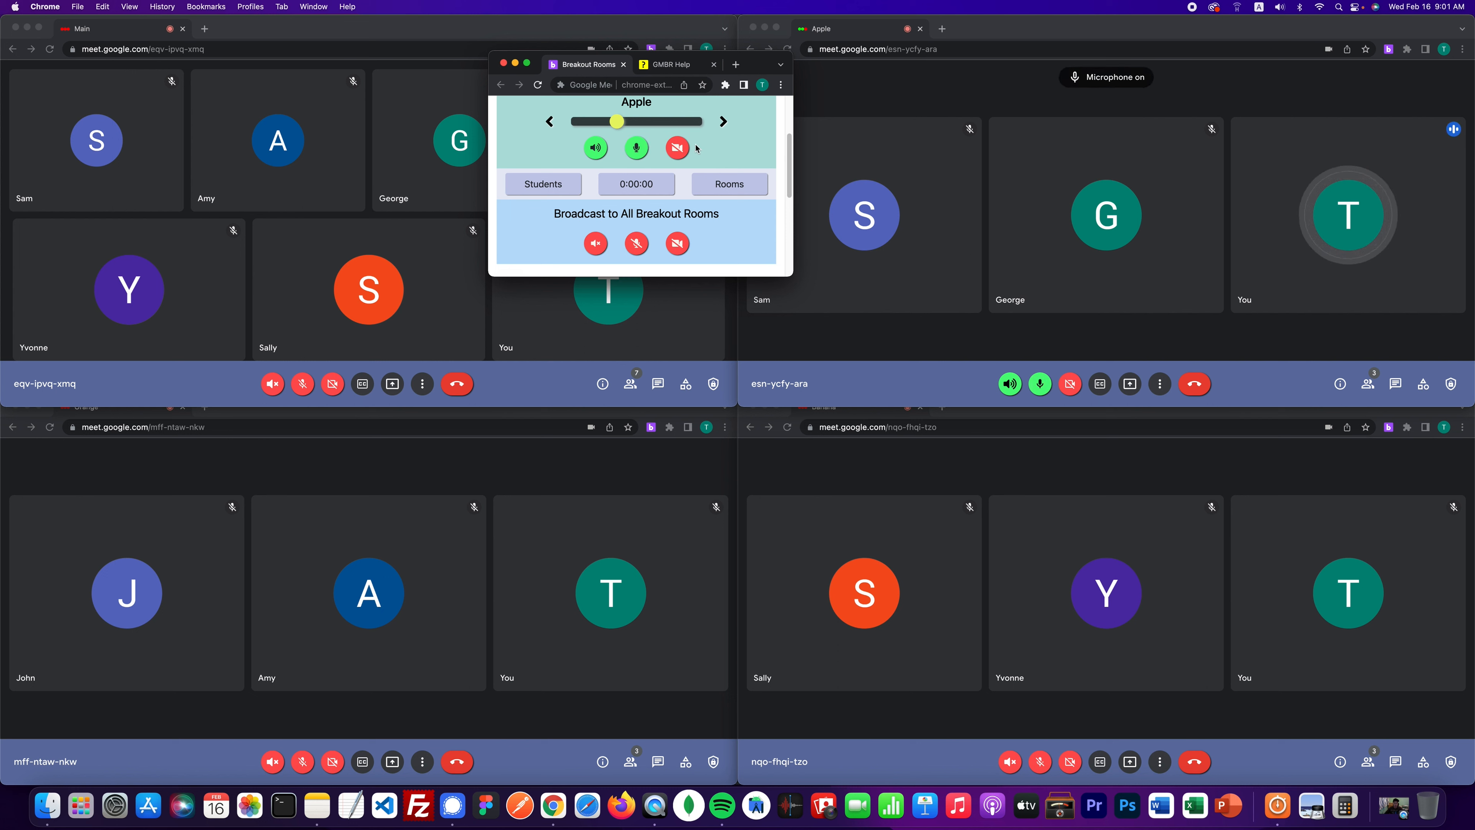
left_click(683, 151)
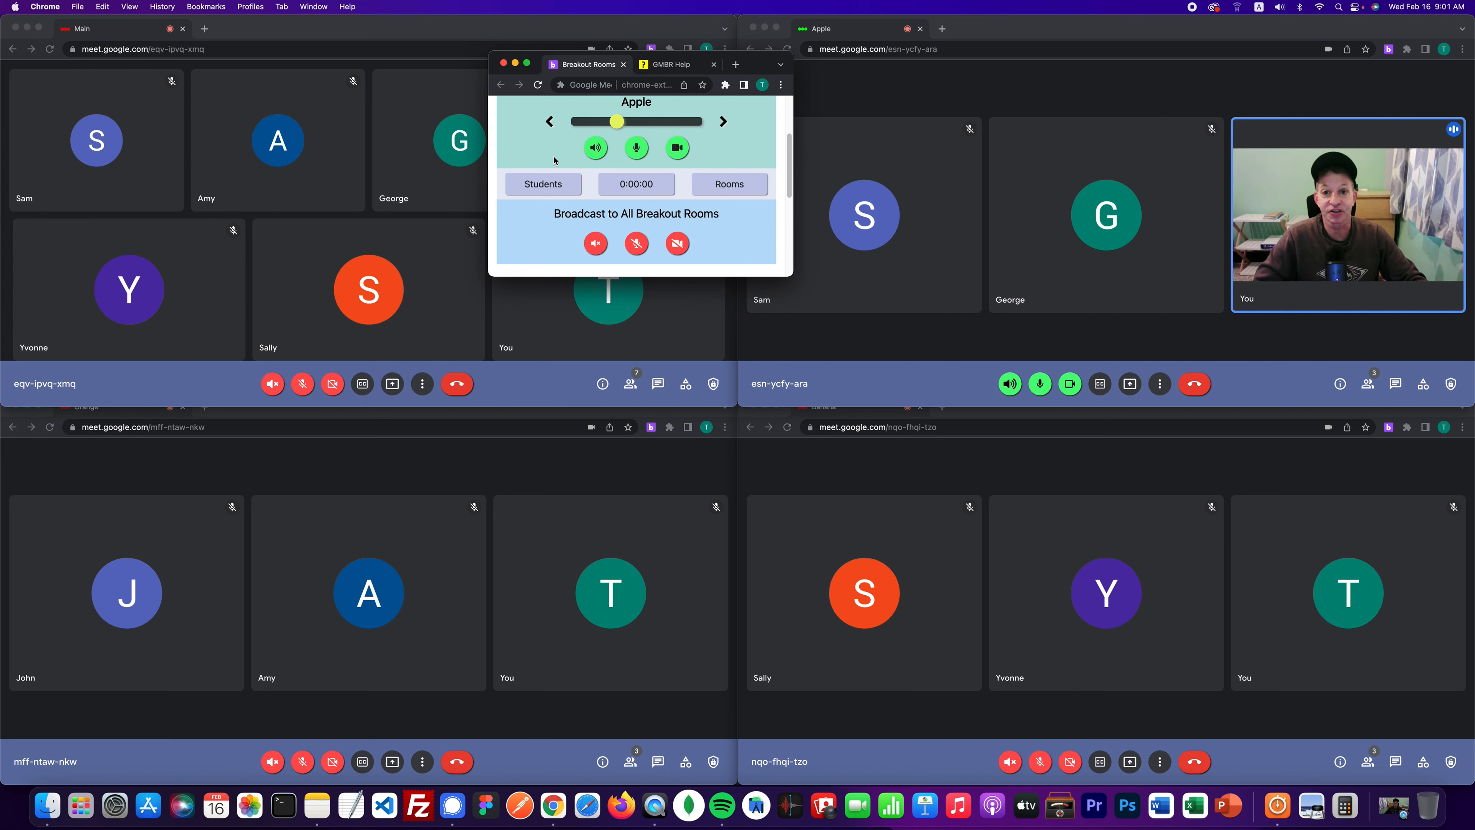
left_click(637, 149)
left_click(678, 148)
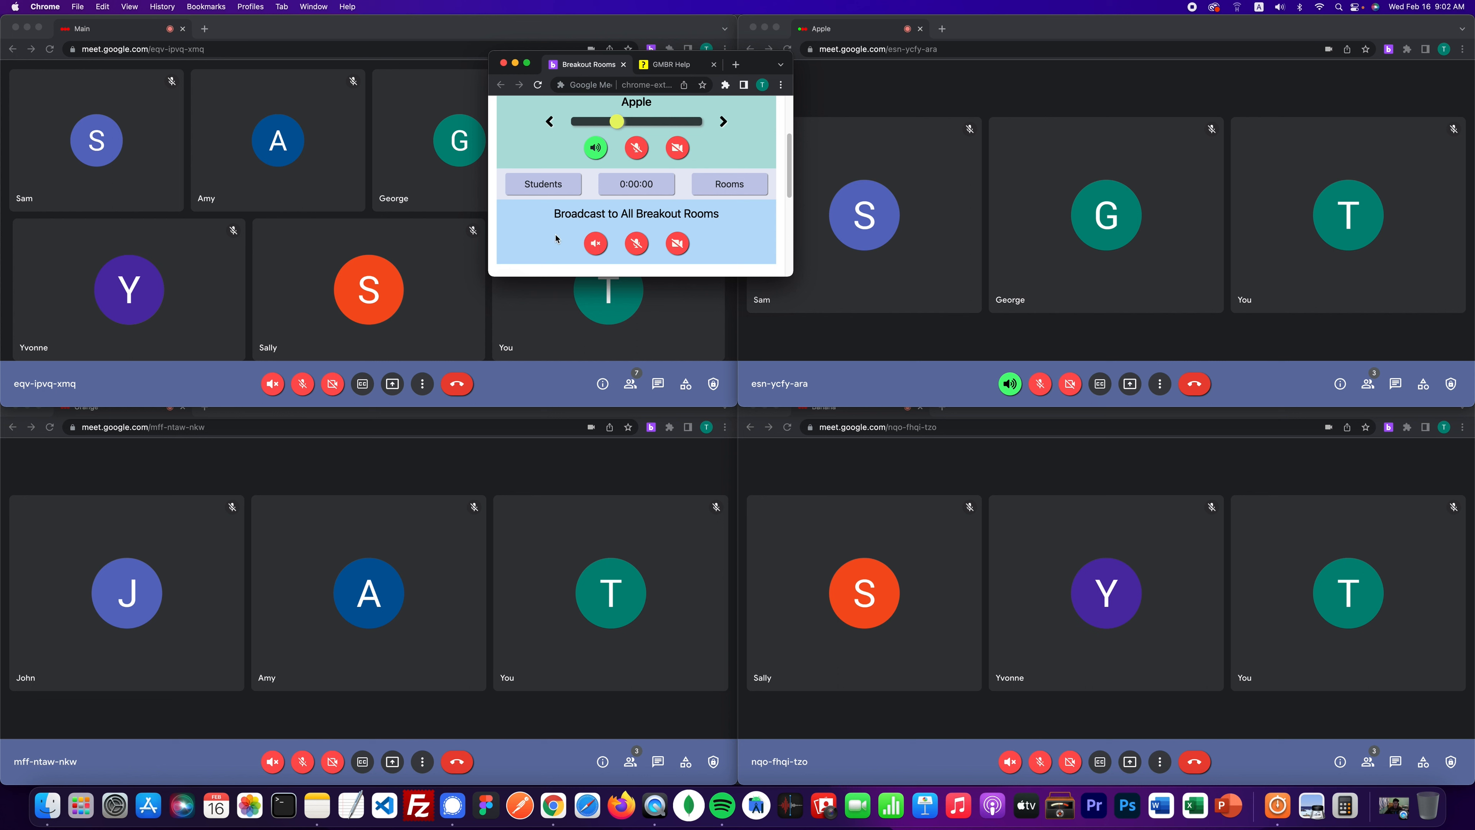
- Enable broadcast sound to all breakout rooms, check the Orange and Banana windows, then mute it
left_click(595, 244)
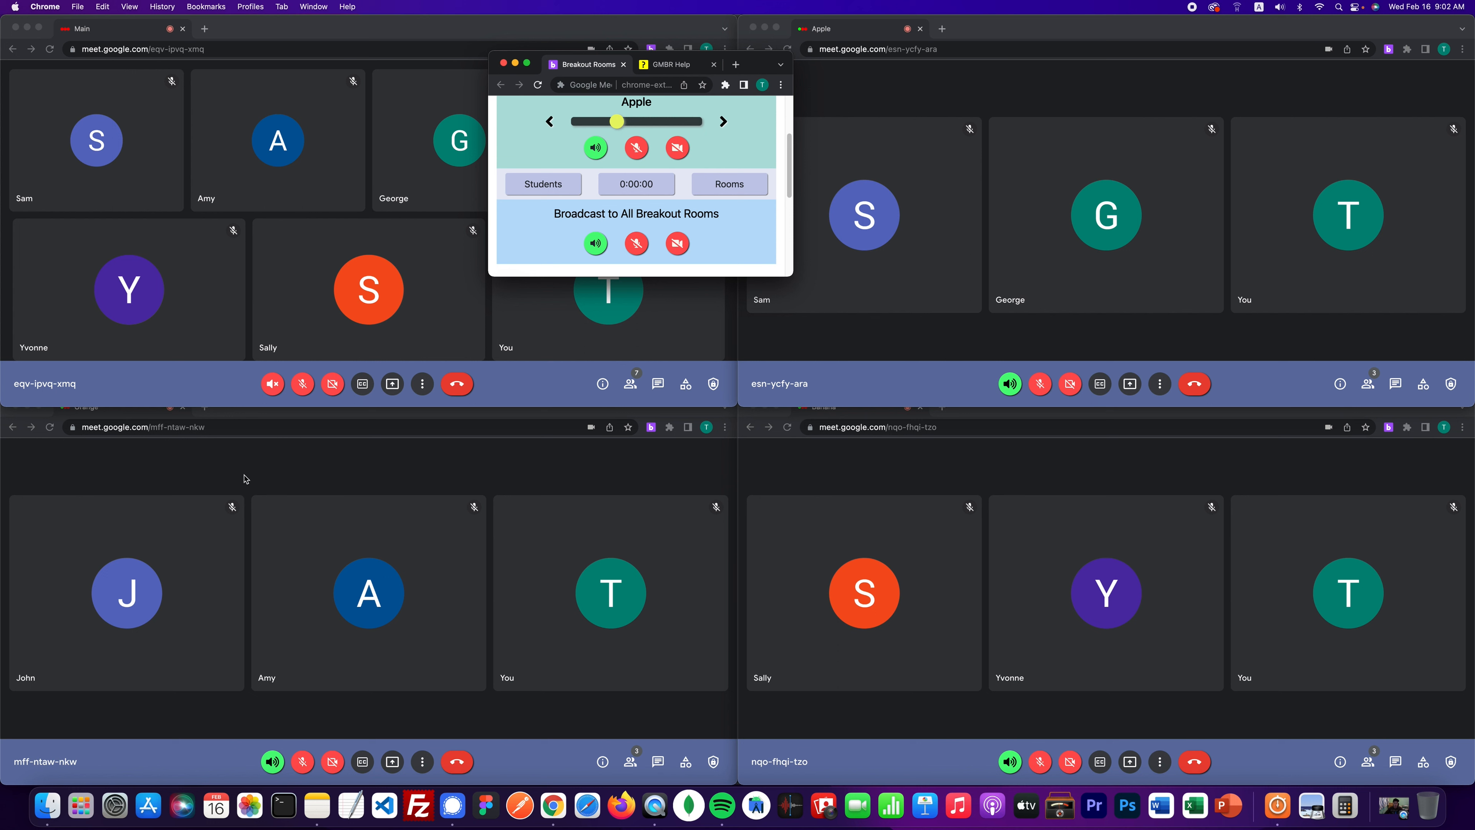
left_click(166, 492)
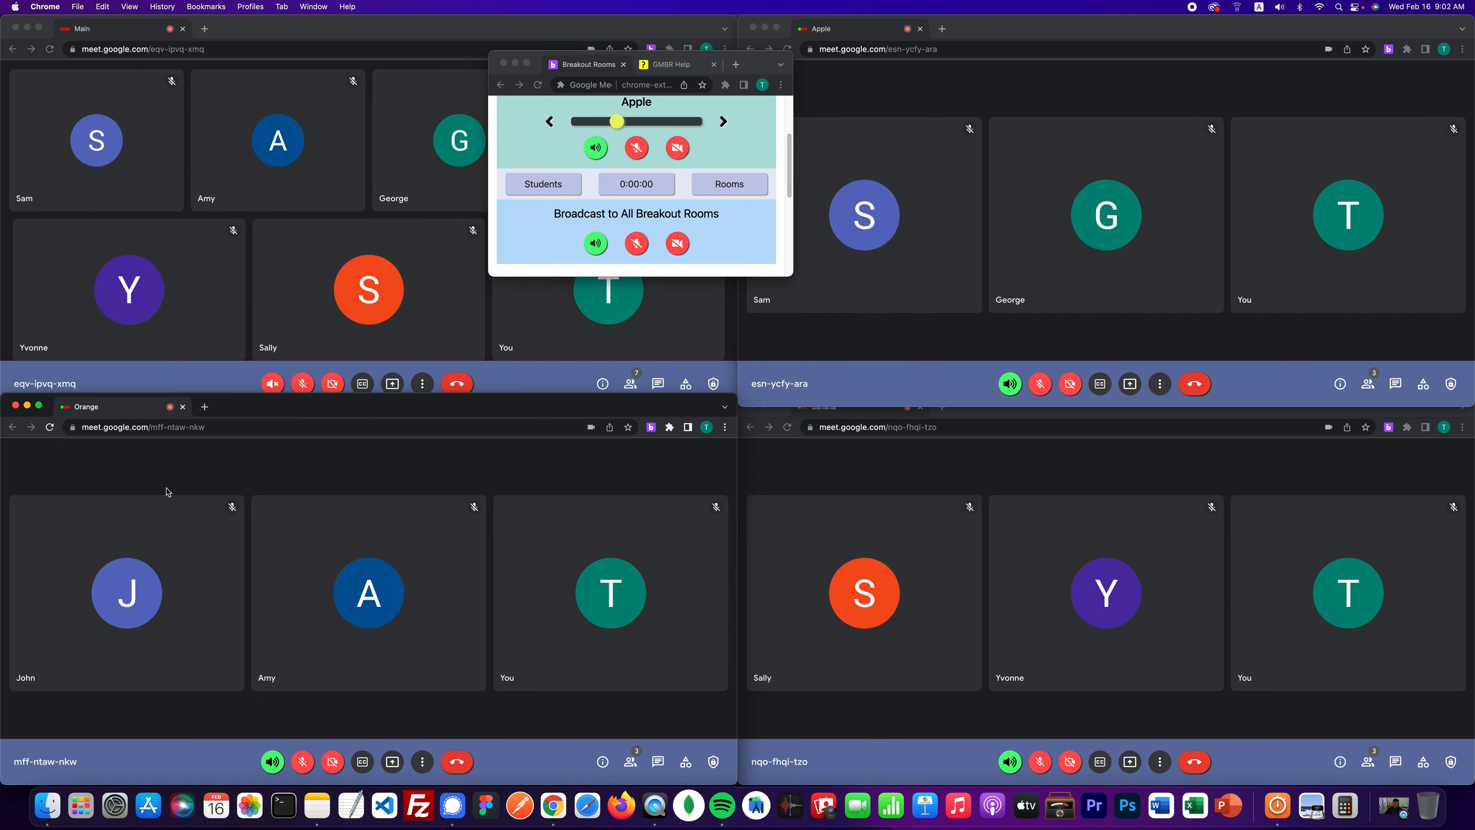
left_click(852, 501)
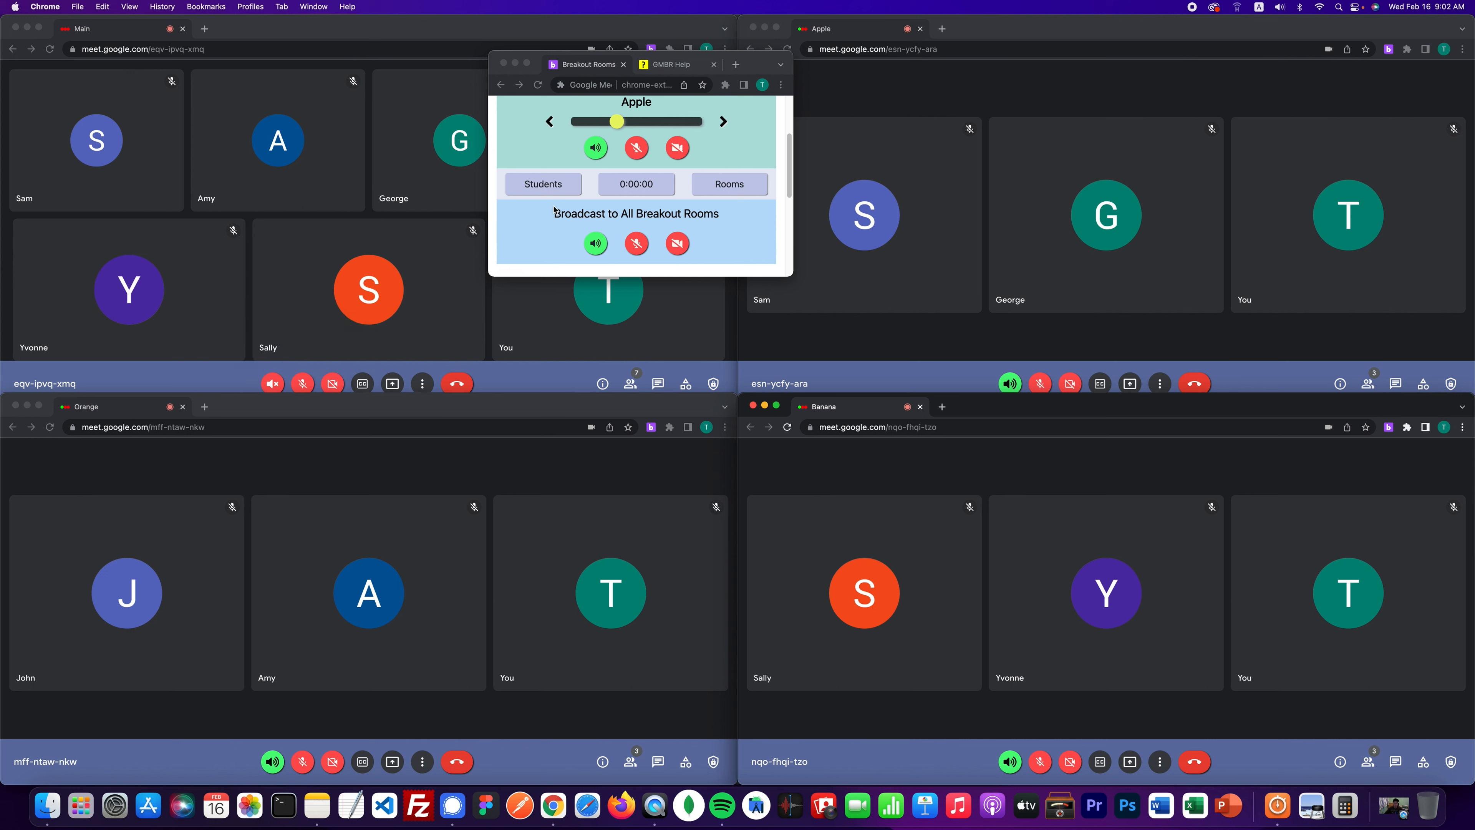
left_click(588, 249)
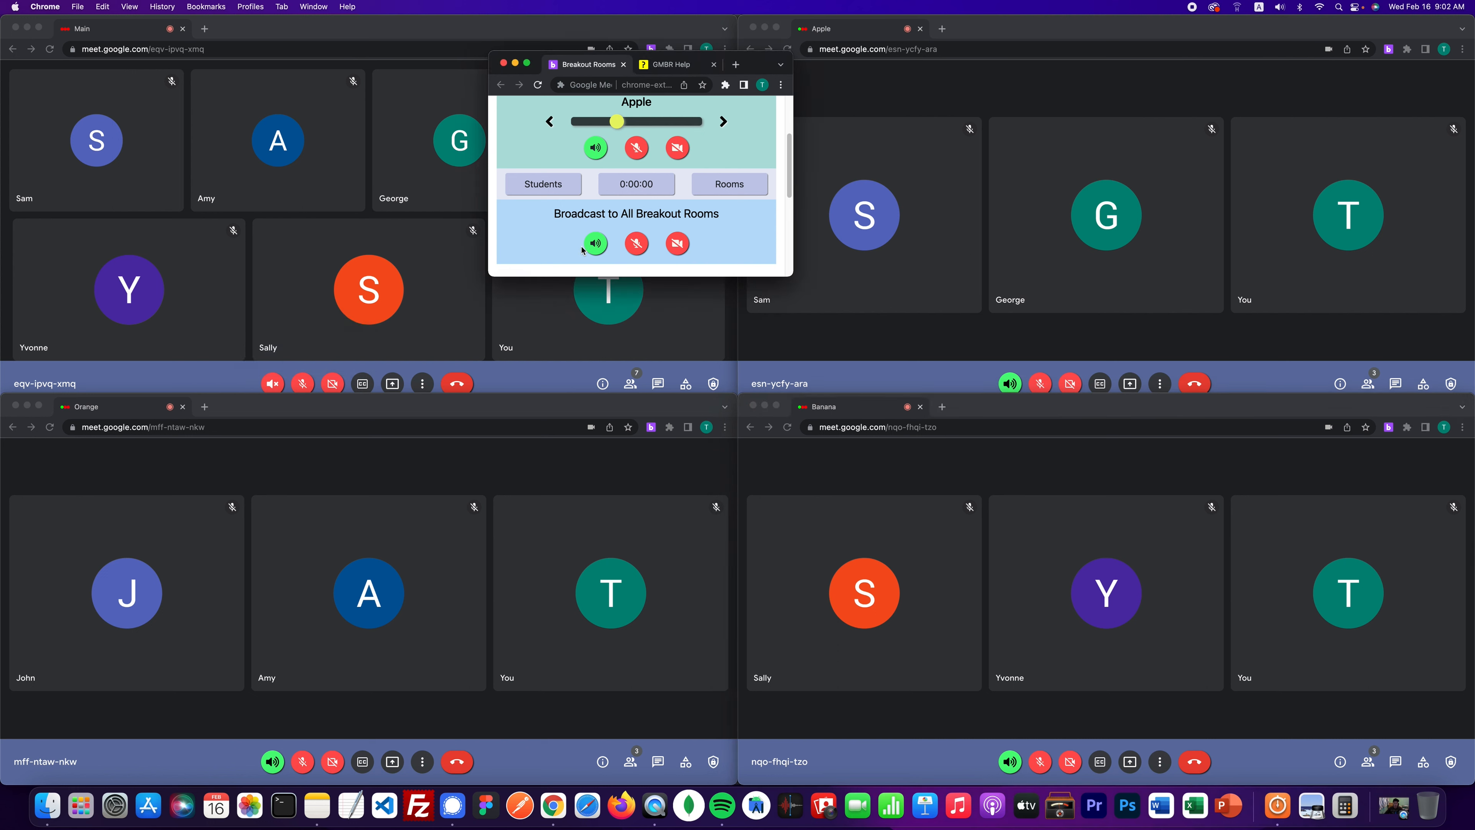
left_click(589, 247)
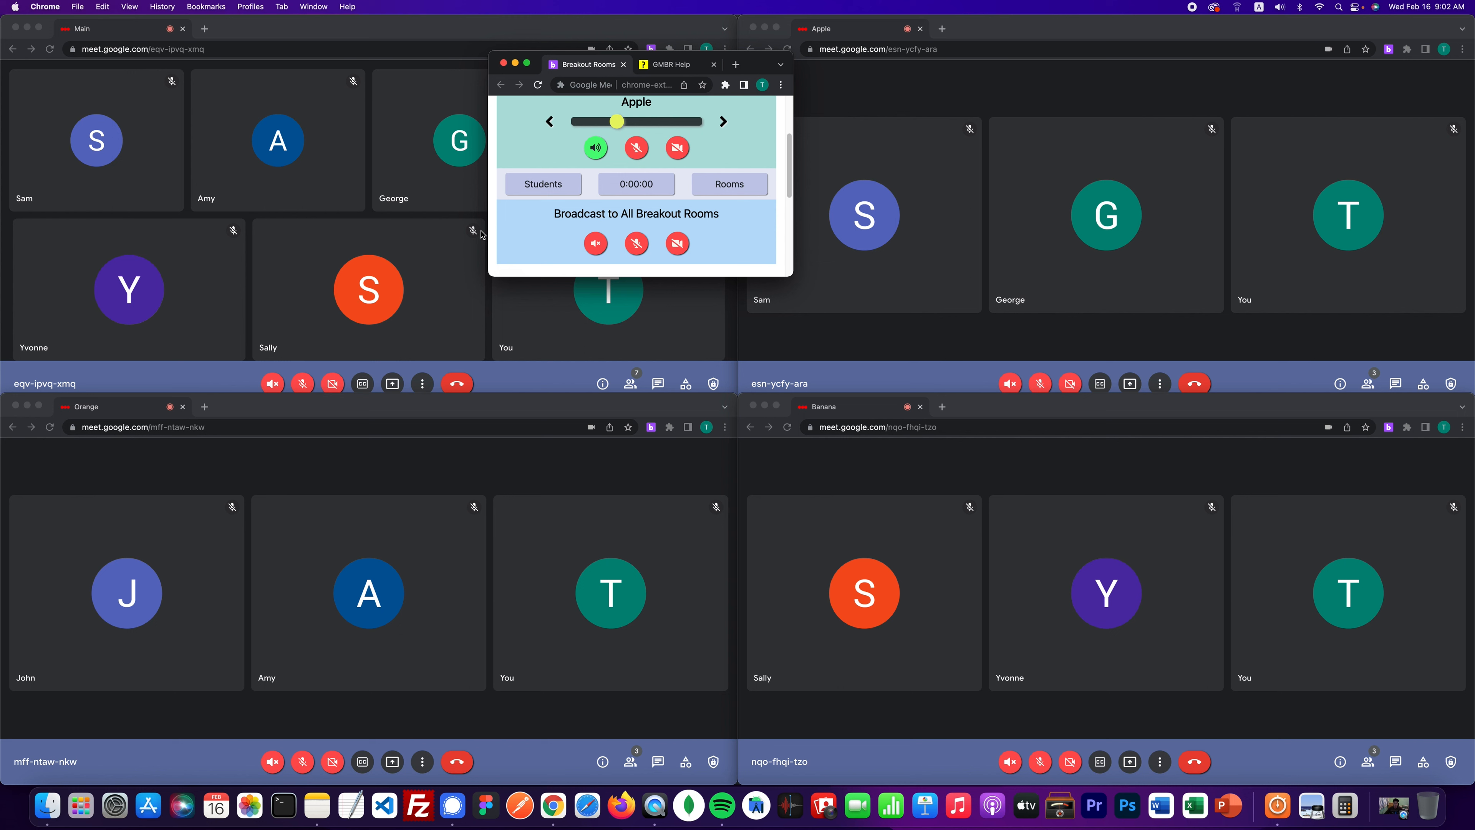
- Turn on the broadcast microphone, camera and sound for every breakout room
left_click(643, 248)
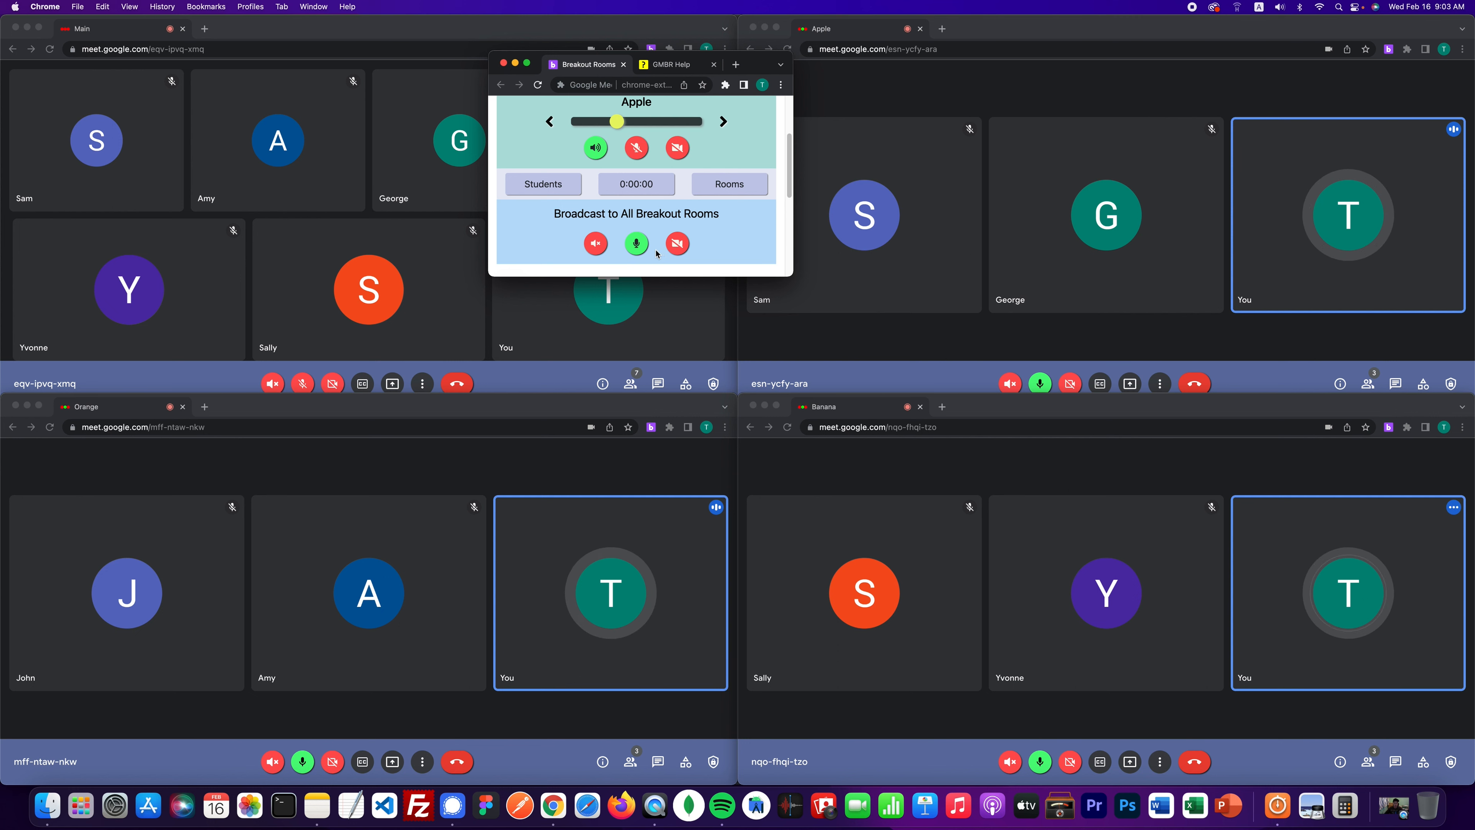
left_click(675, 247)
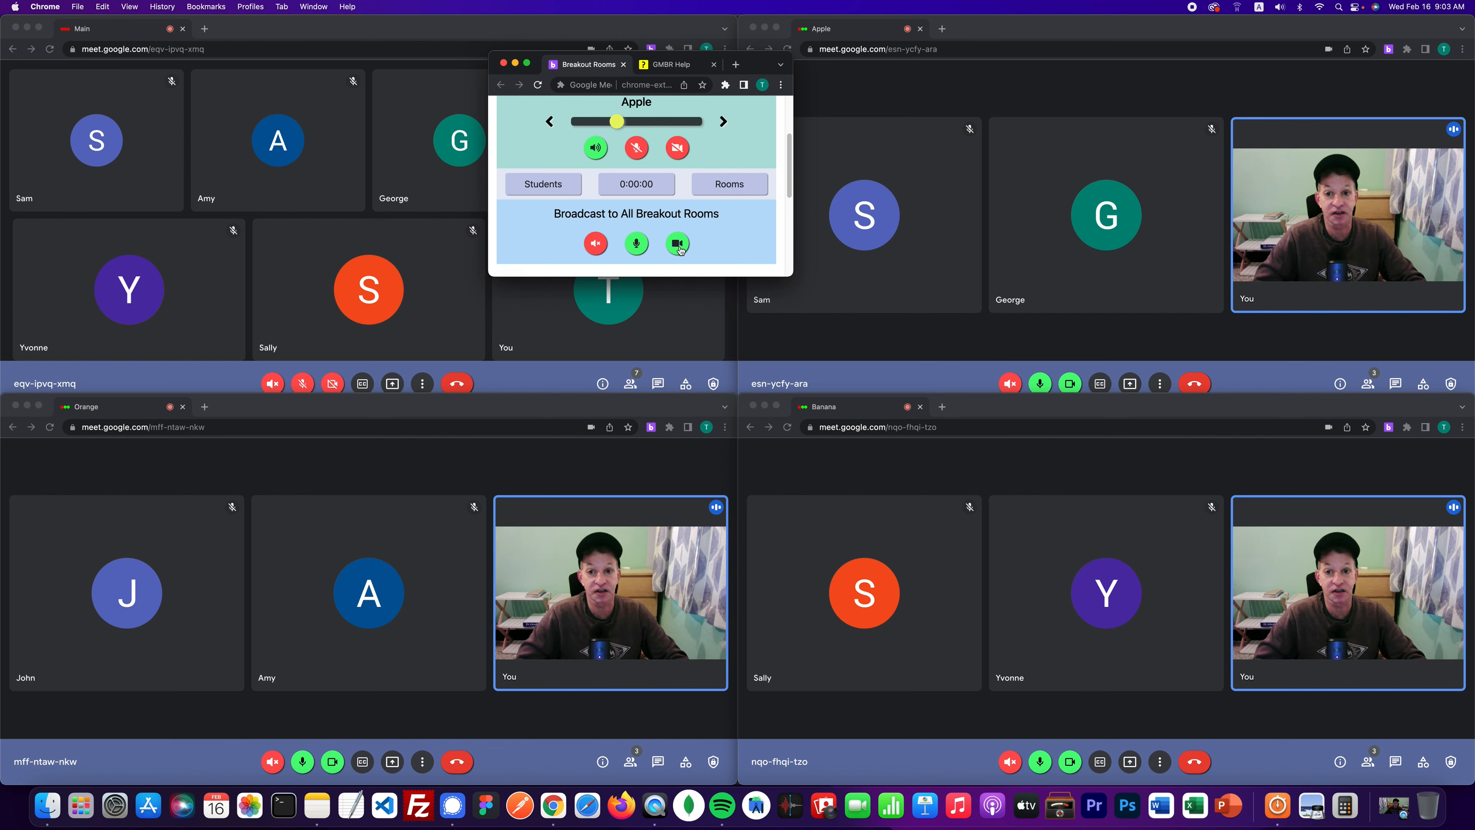
left_click(596, 244)
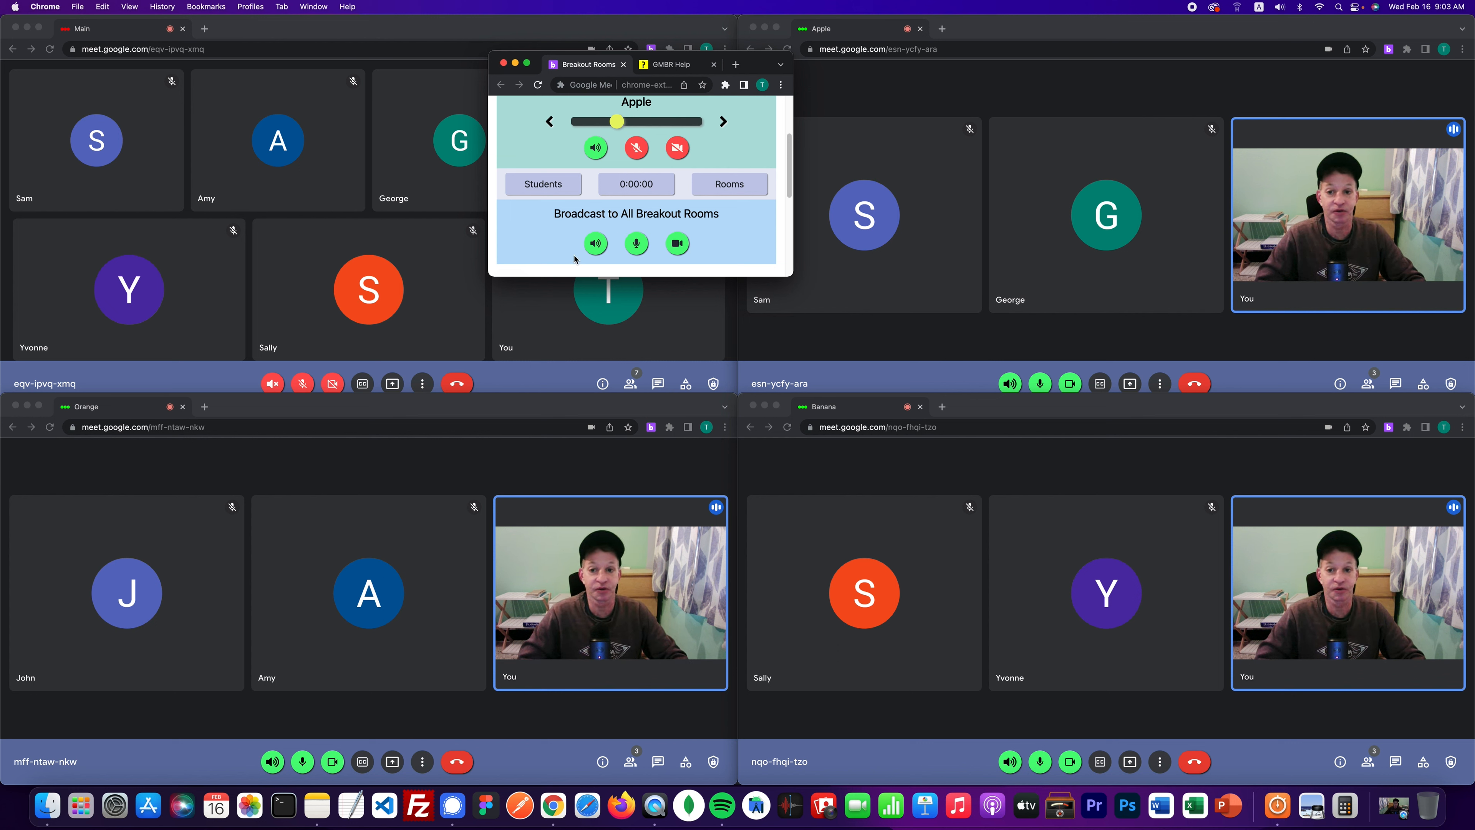
- Toggle broadcast sound, mic and camera off and back on, then switch listening from Apple to Orange
left_click(596, 244)
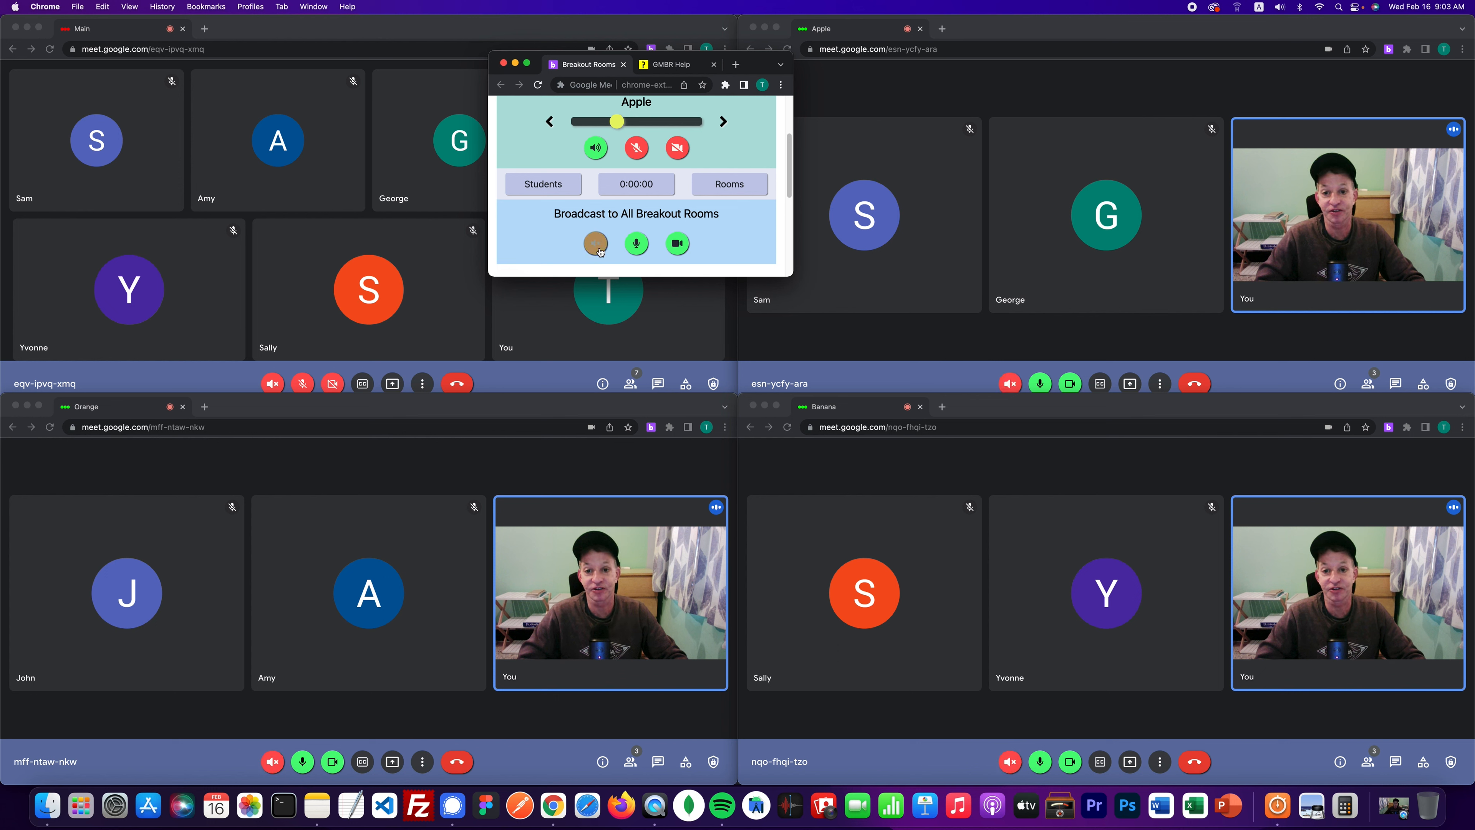
left_click(637, 244)
left_click(677, 244)
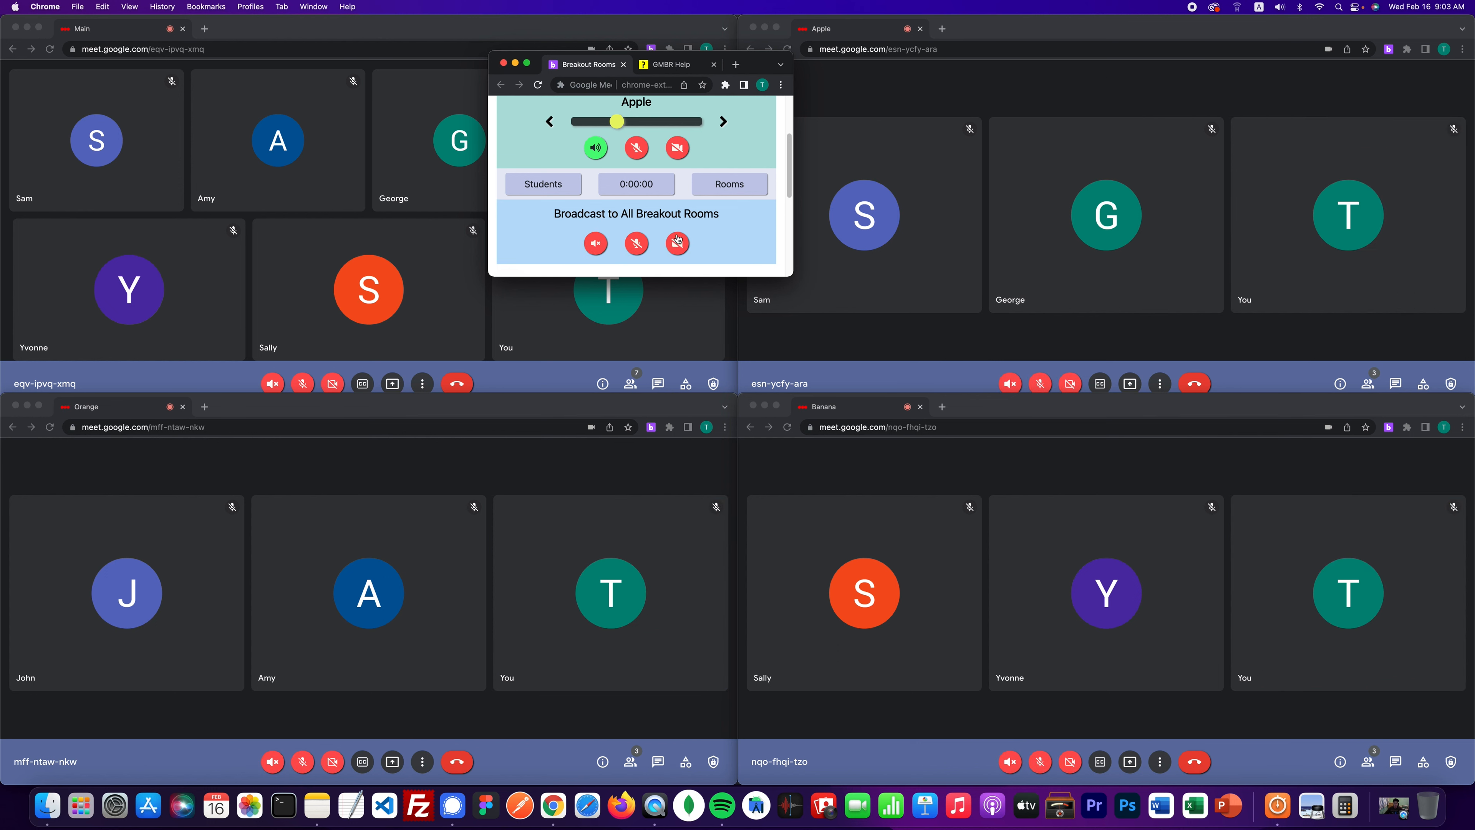
left_click(678, 243)
left_click(637, 244)
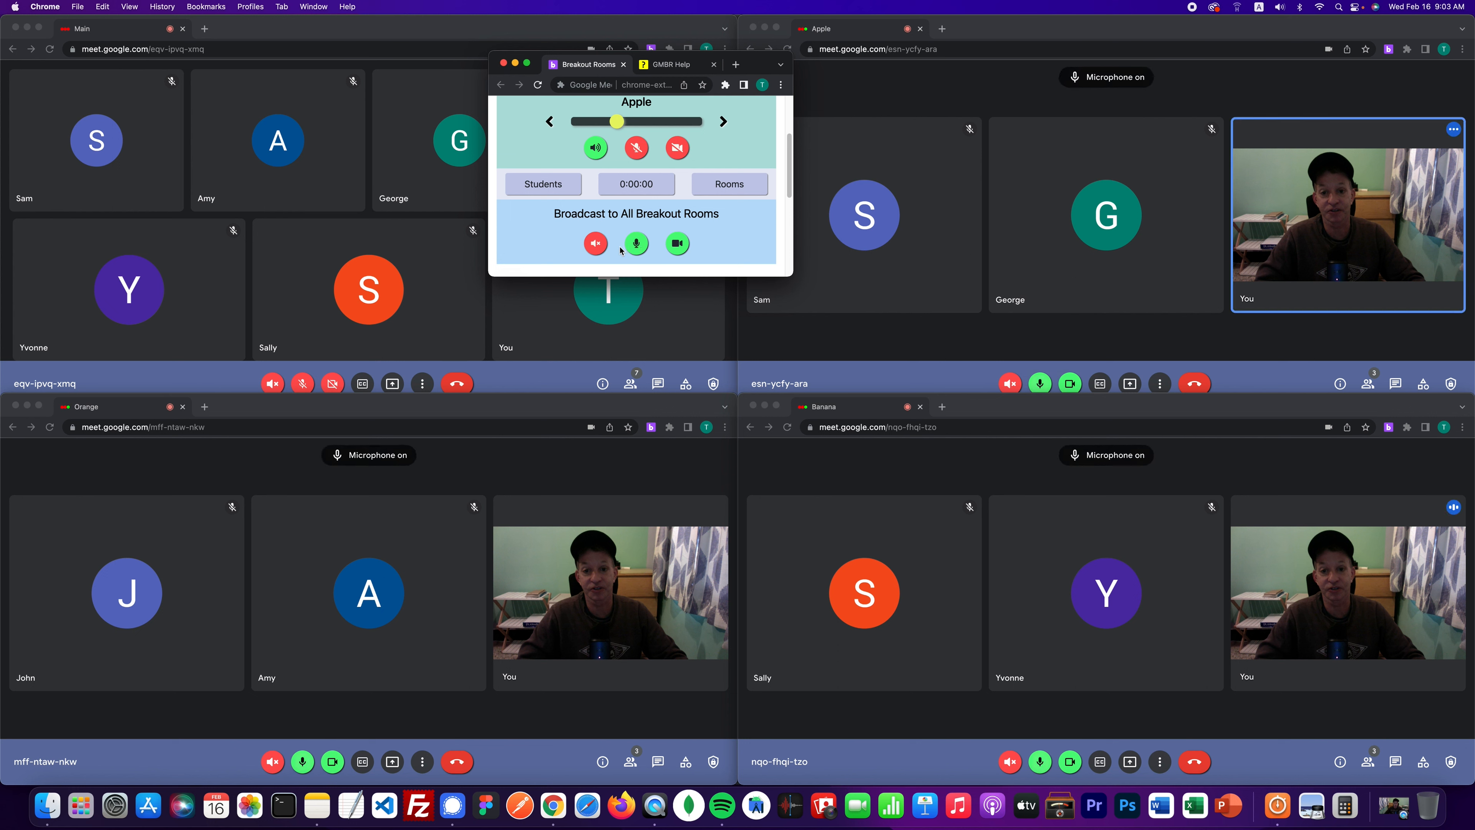
left_click(588, 247)
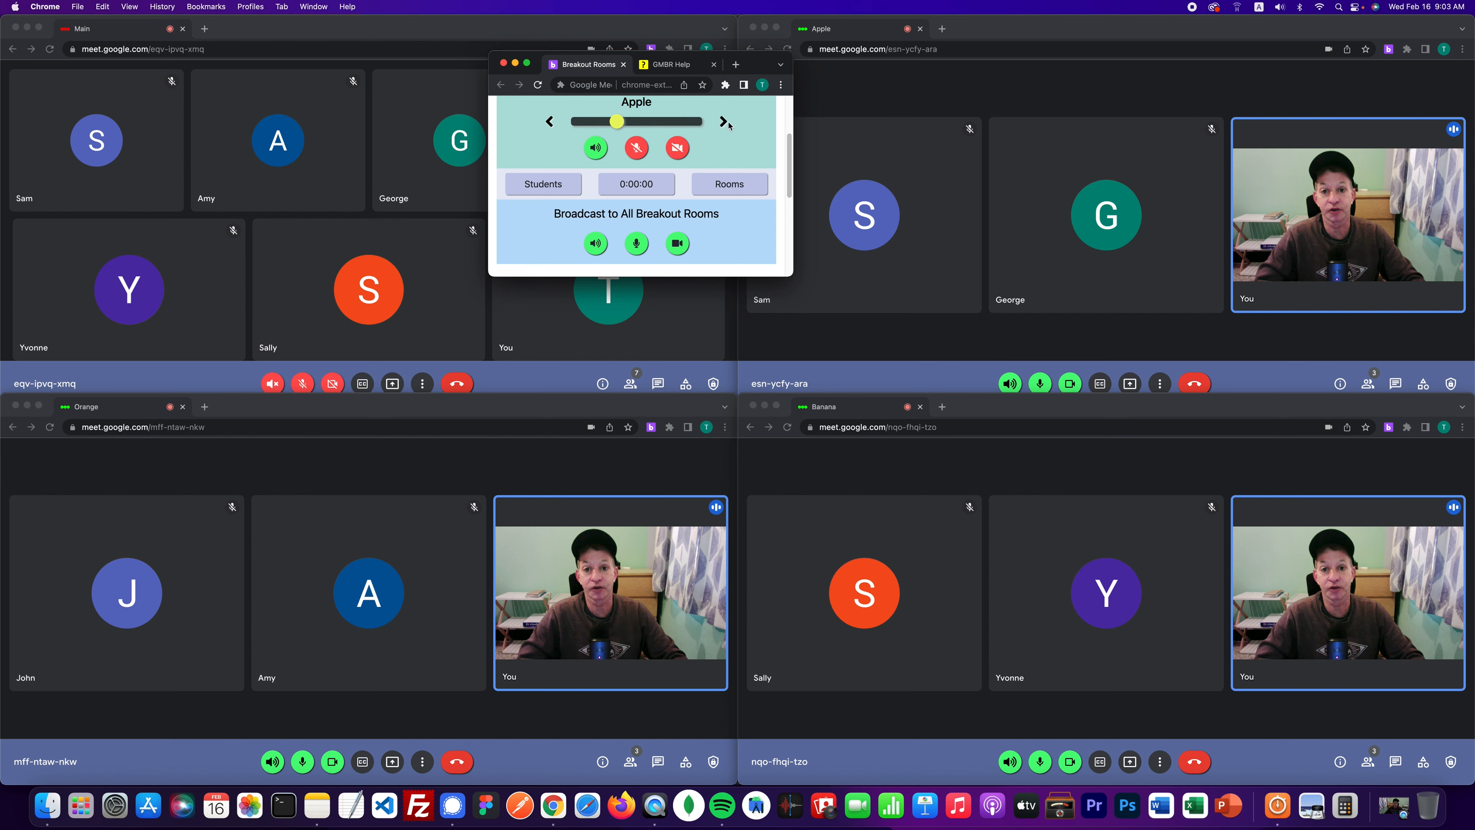
left_click(721, 124)
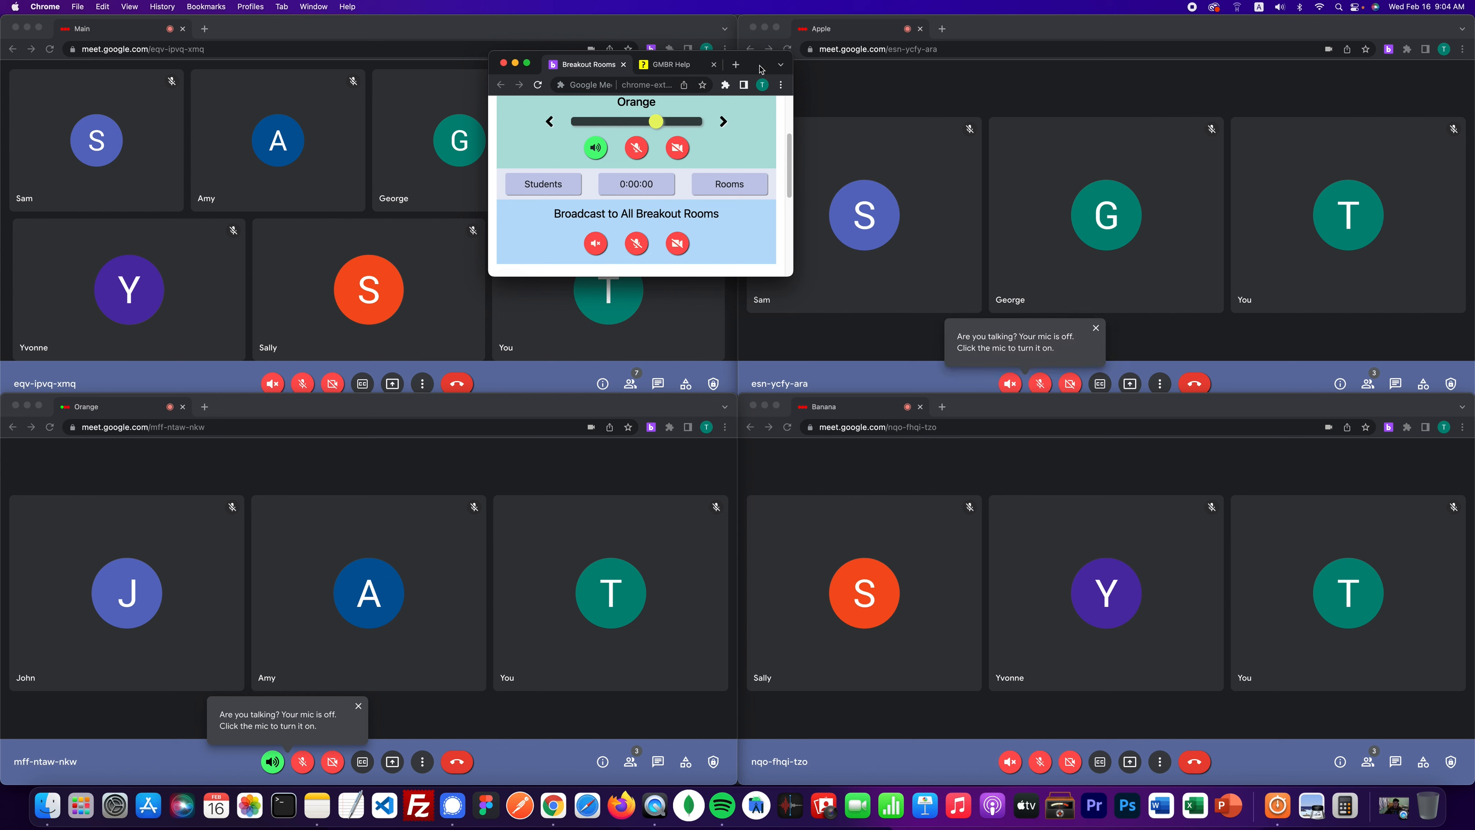
- Open the Algebra Student Status Report from Students, then enlarge and reposition it
left_click_drag(760, 69, 951, 72)
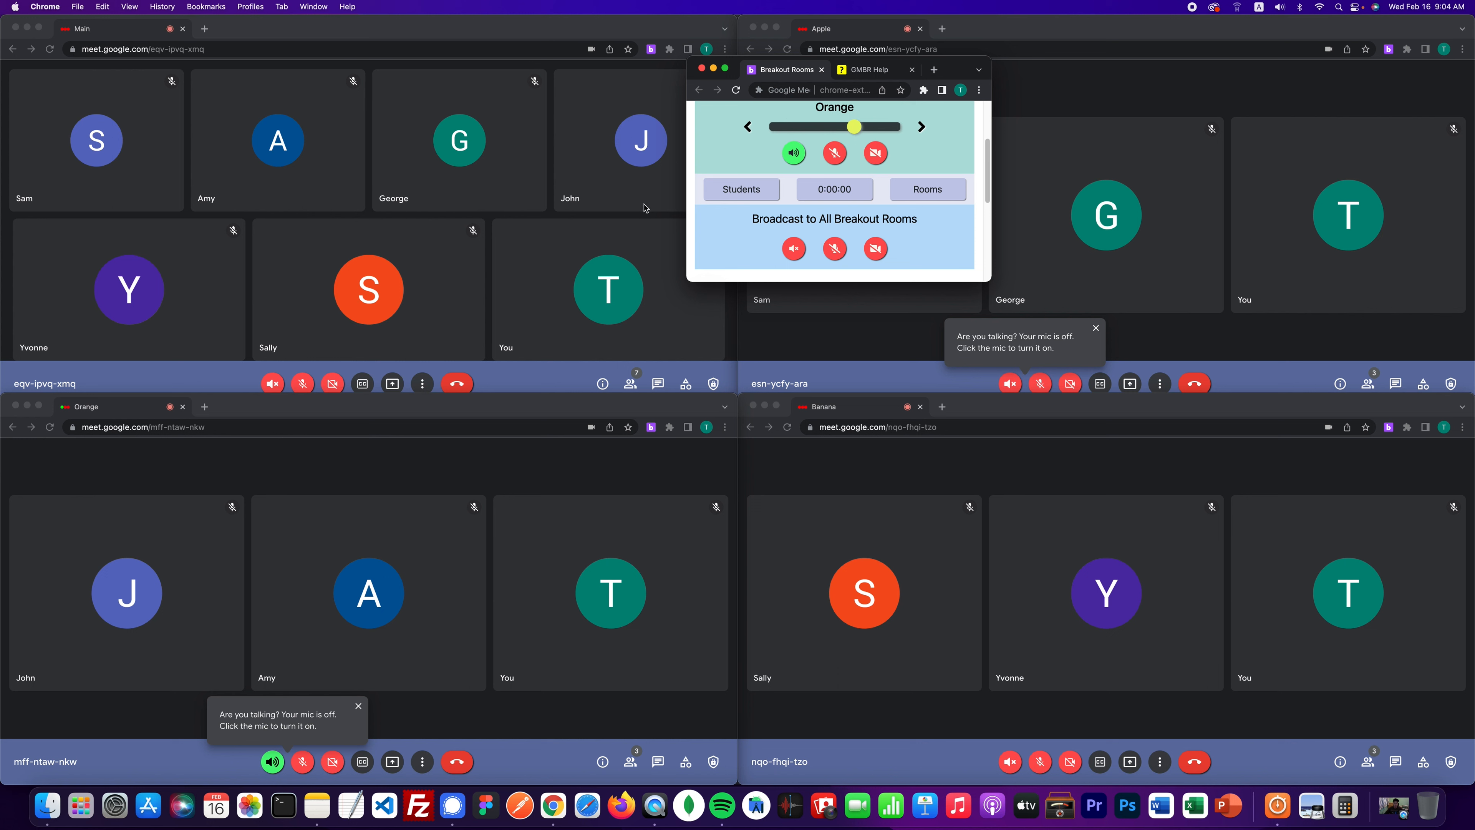
left_click(732, 195)
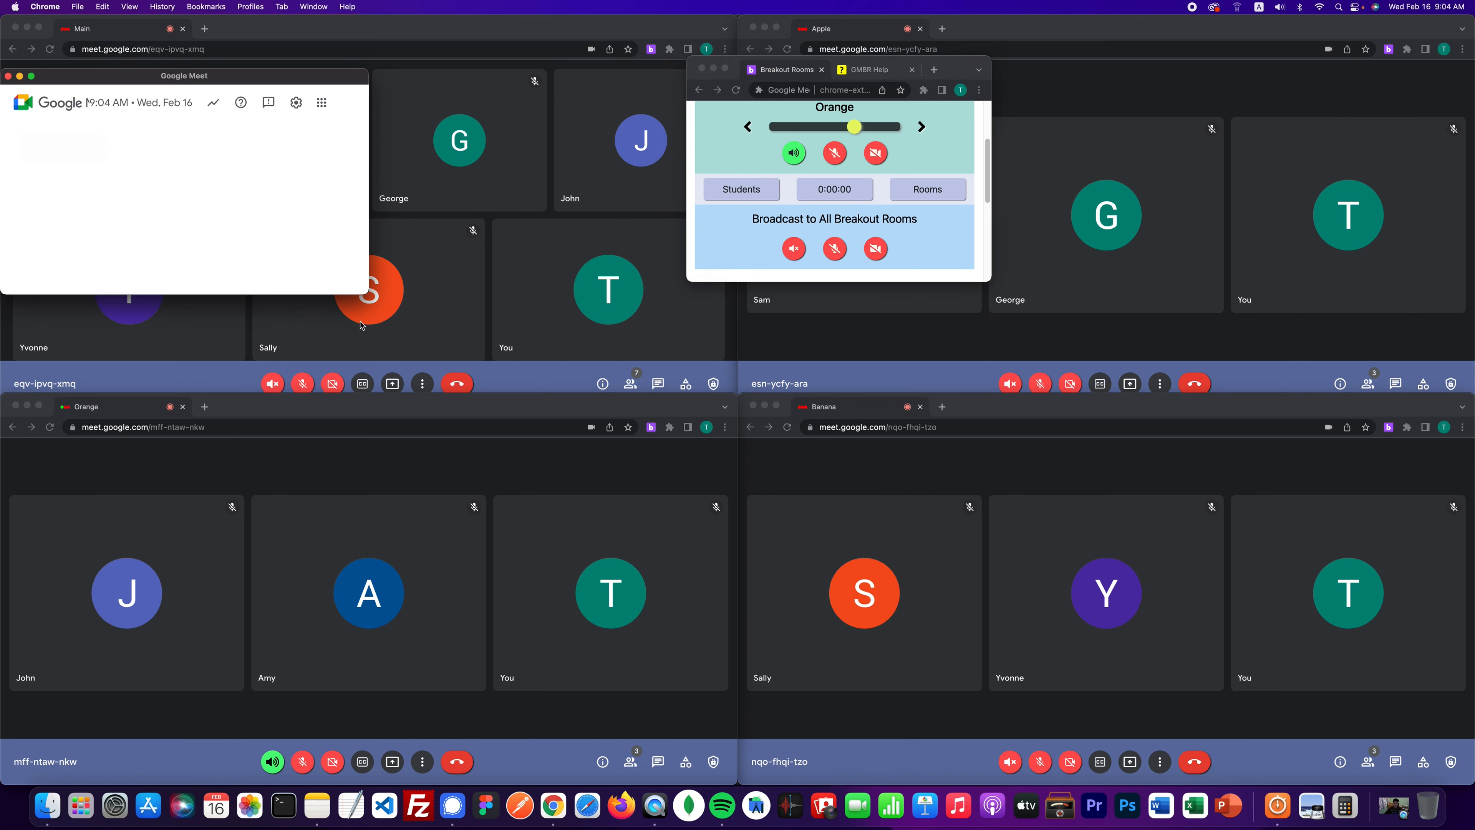
left_click_drag(367, 294, 417, 647)
left_click_drag(299, 76, 487, 63)
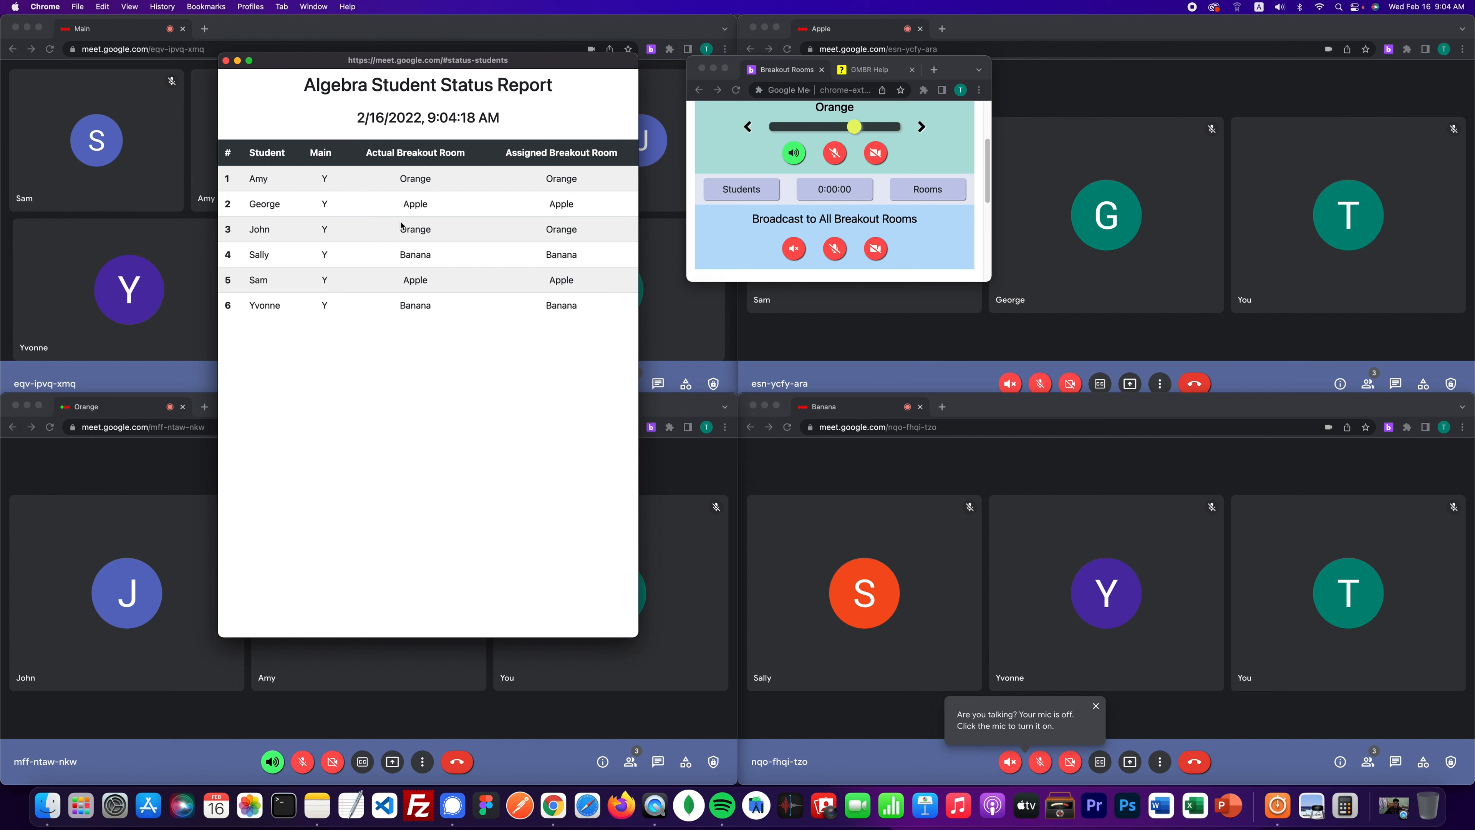
- Check John's actual and assigned room (Orange) and Sam's row in the student report, then close it
double_click(414, 229)
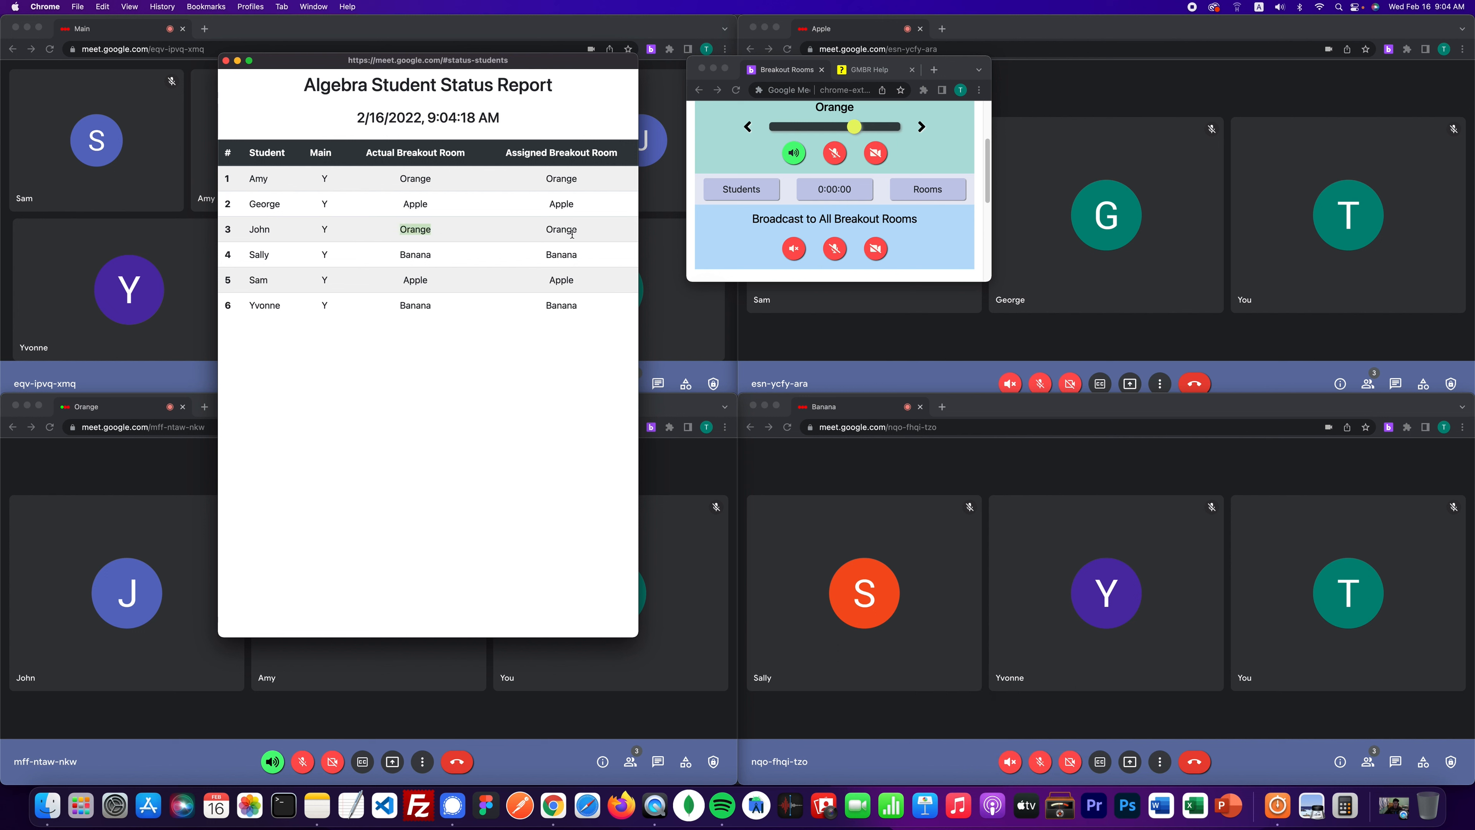
double_click(573, 230)
double_click(255, 280)
left_click(260, 281)
double_click(262, 280)
left_click(262, 280)
left_click(225, 61)
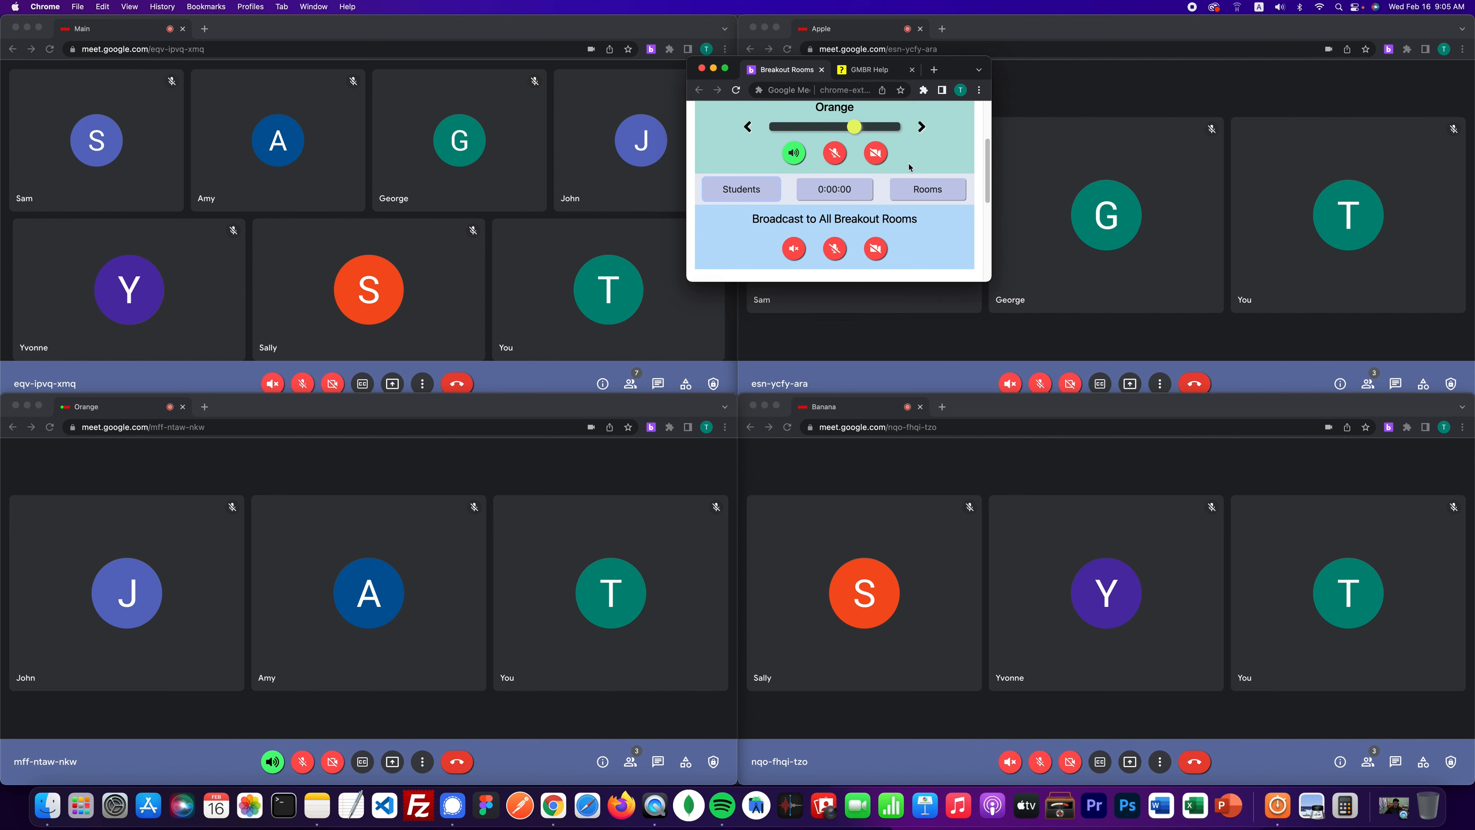
- View the enlarged breakout rooms status report, close it, and bring up the Set Timer dialog
left_click(928, 189)
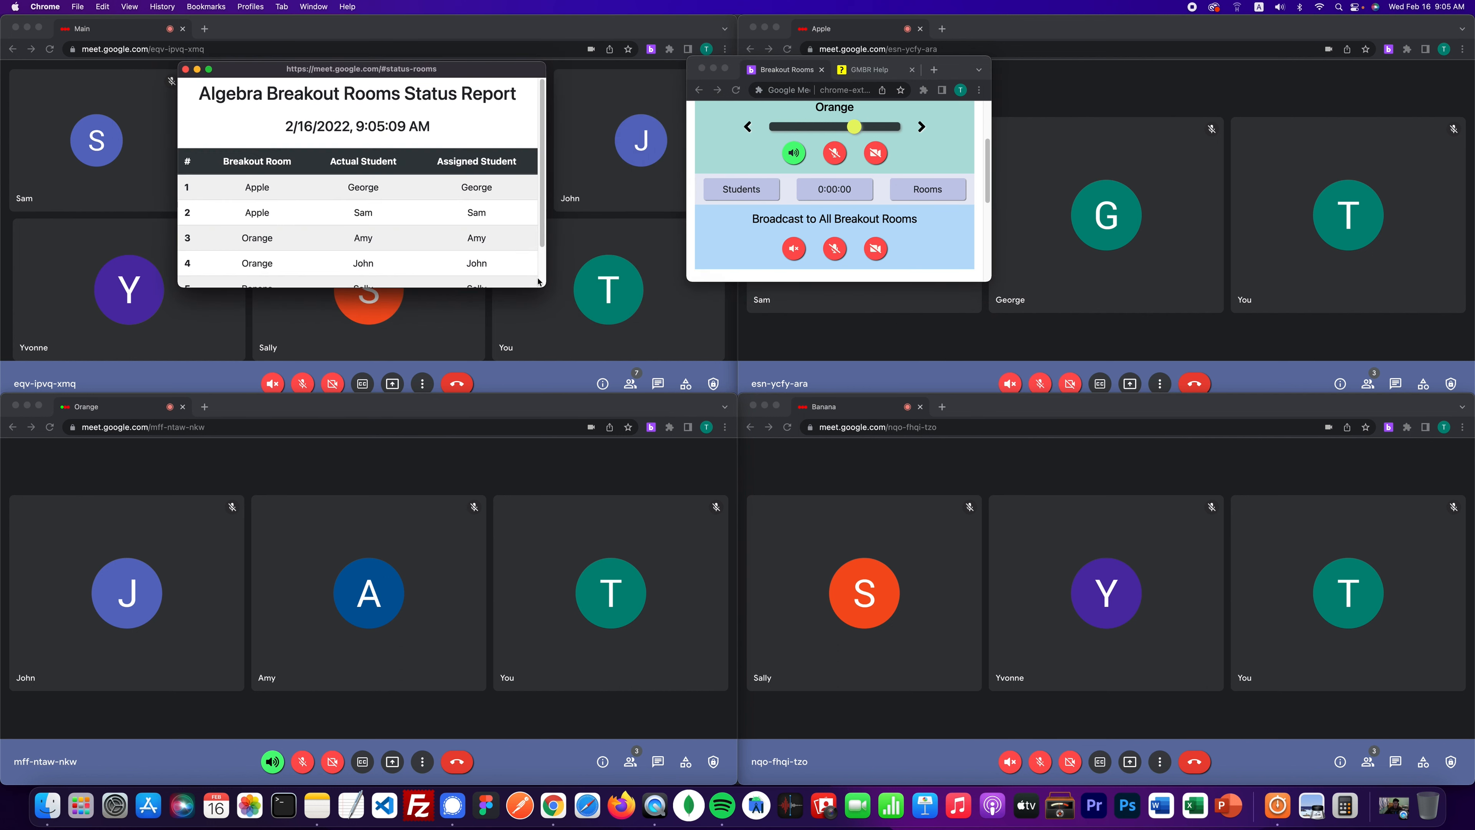
left_click_drag(537, 282, 582, 551)
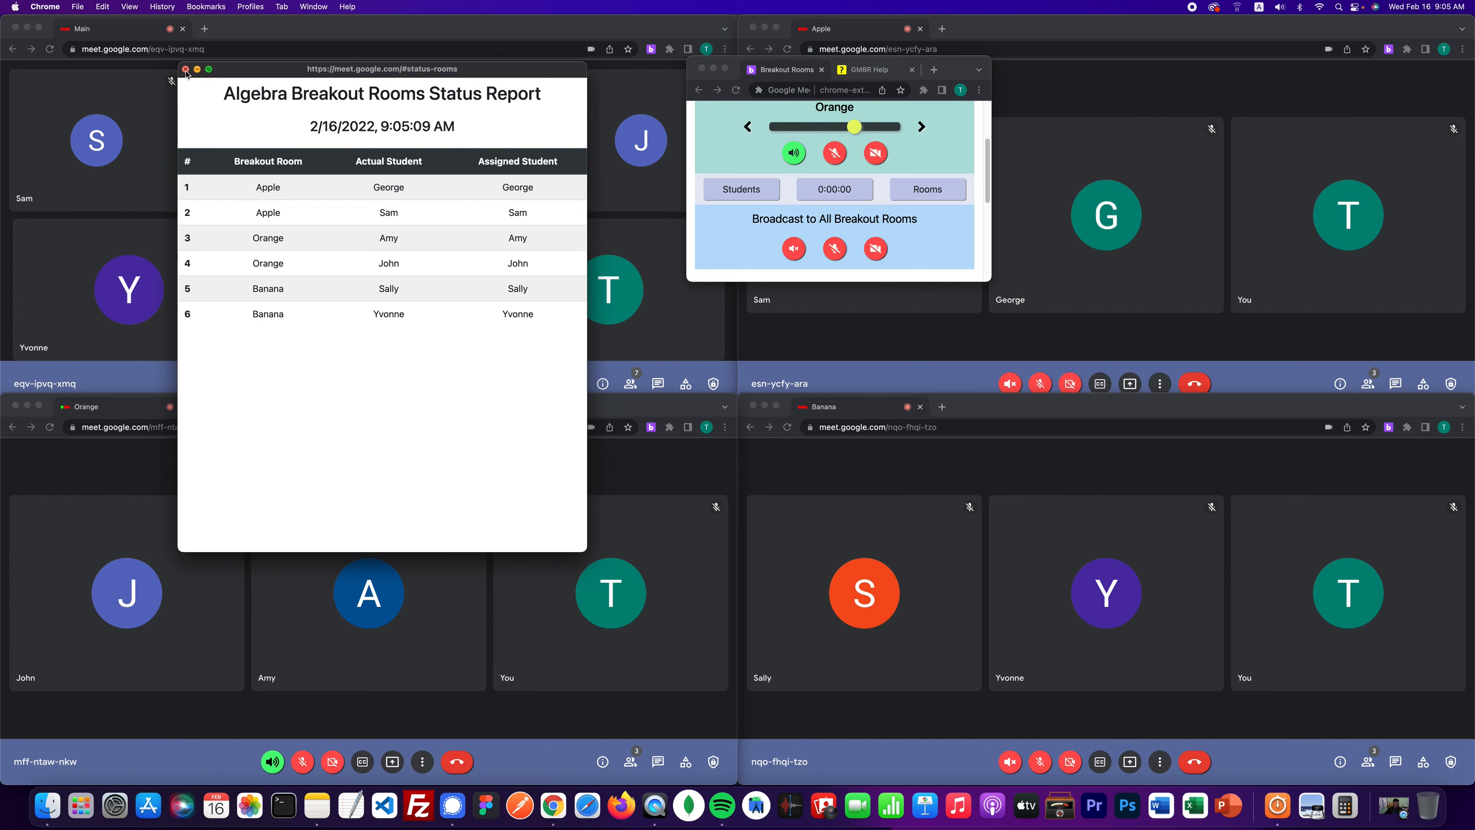
left_click(185, 68)
left_click(863, 190)
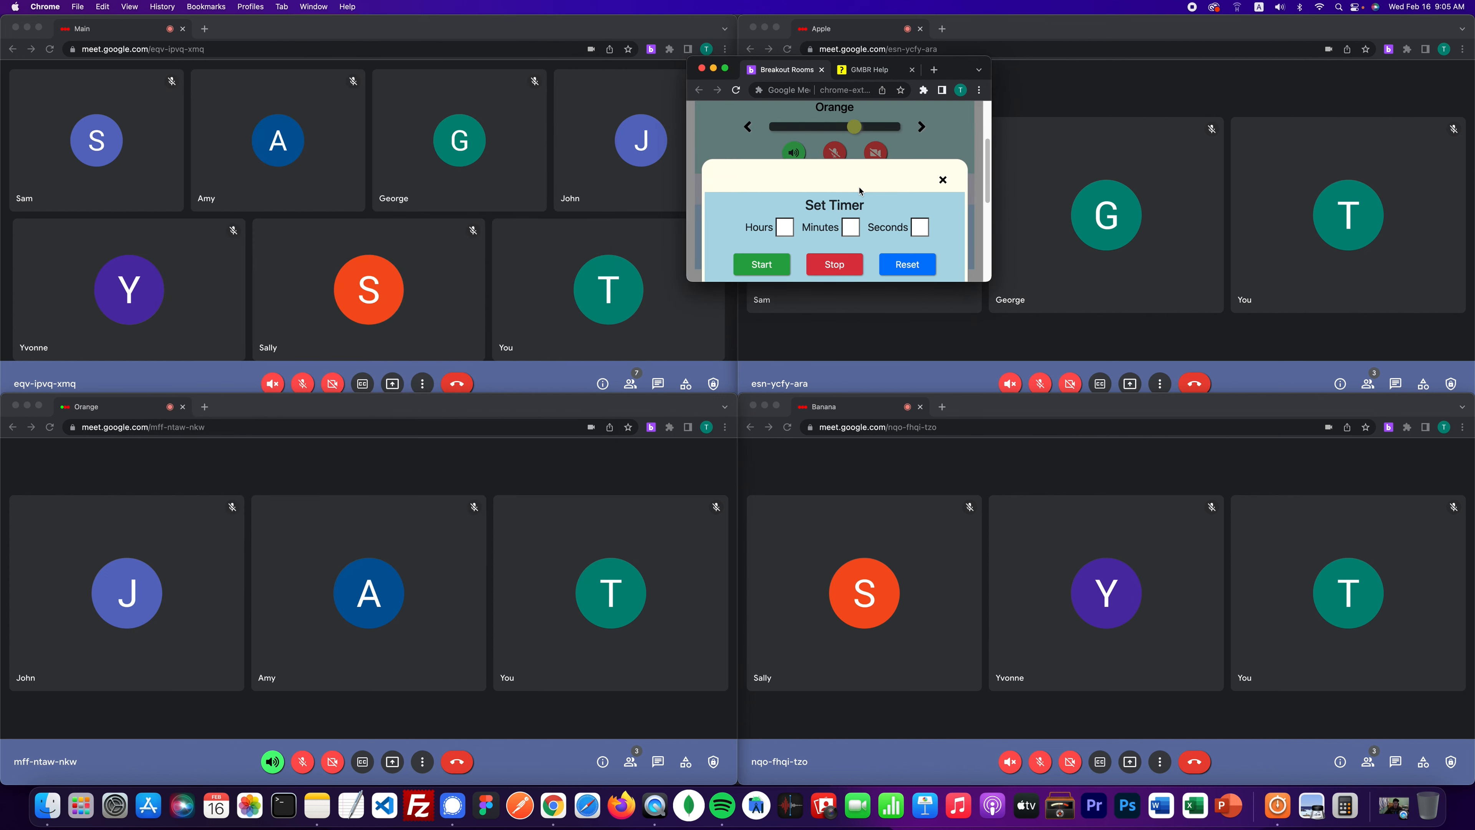
- Start a 15-minute countdown timer and move the panel over the Main meeting
left_click(850, 225)
type("15")
left_click(762, 264)
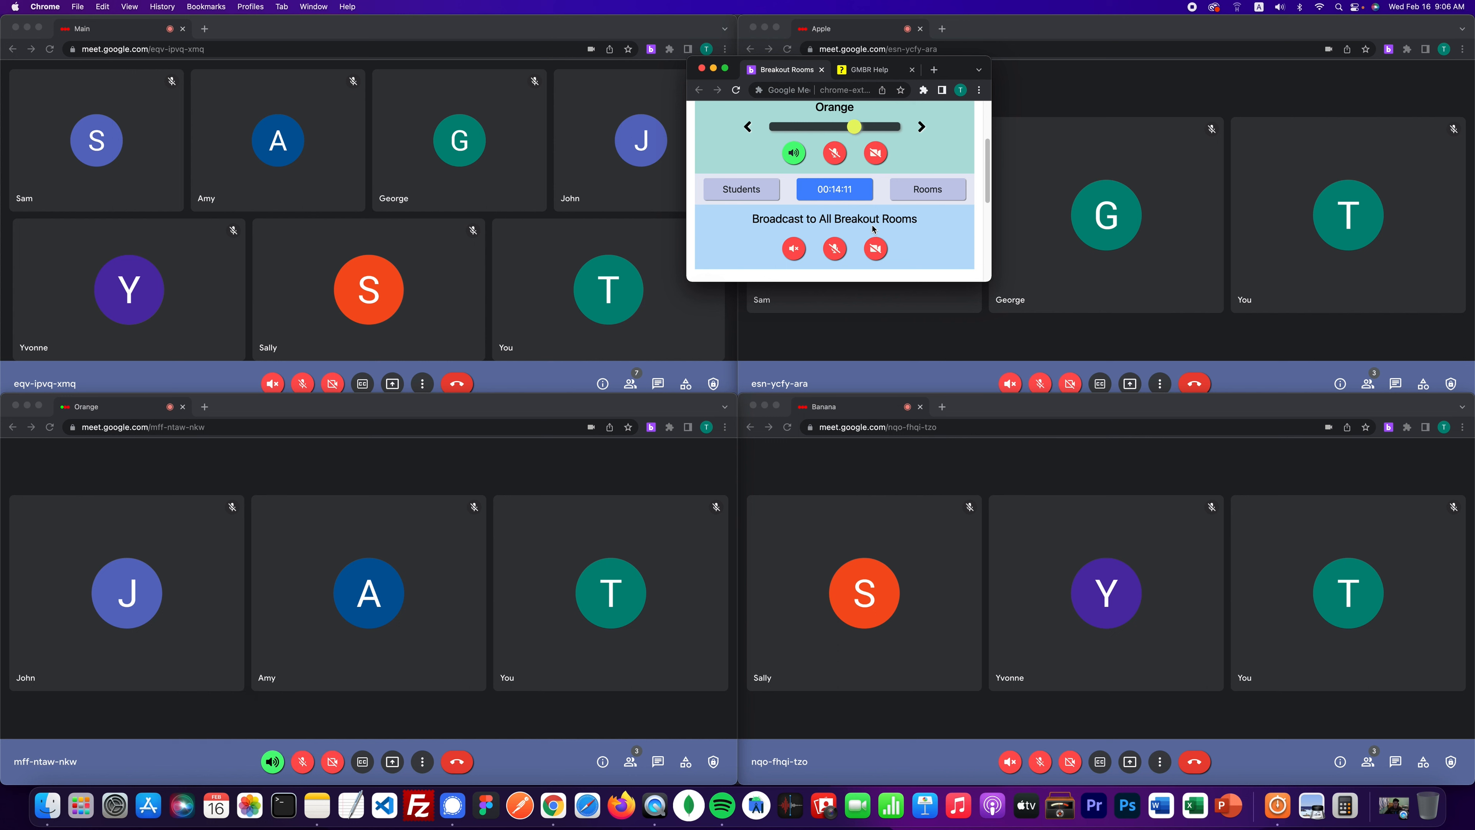
left_click_drag(953, 69, 731, 38)
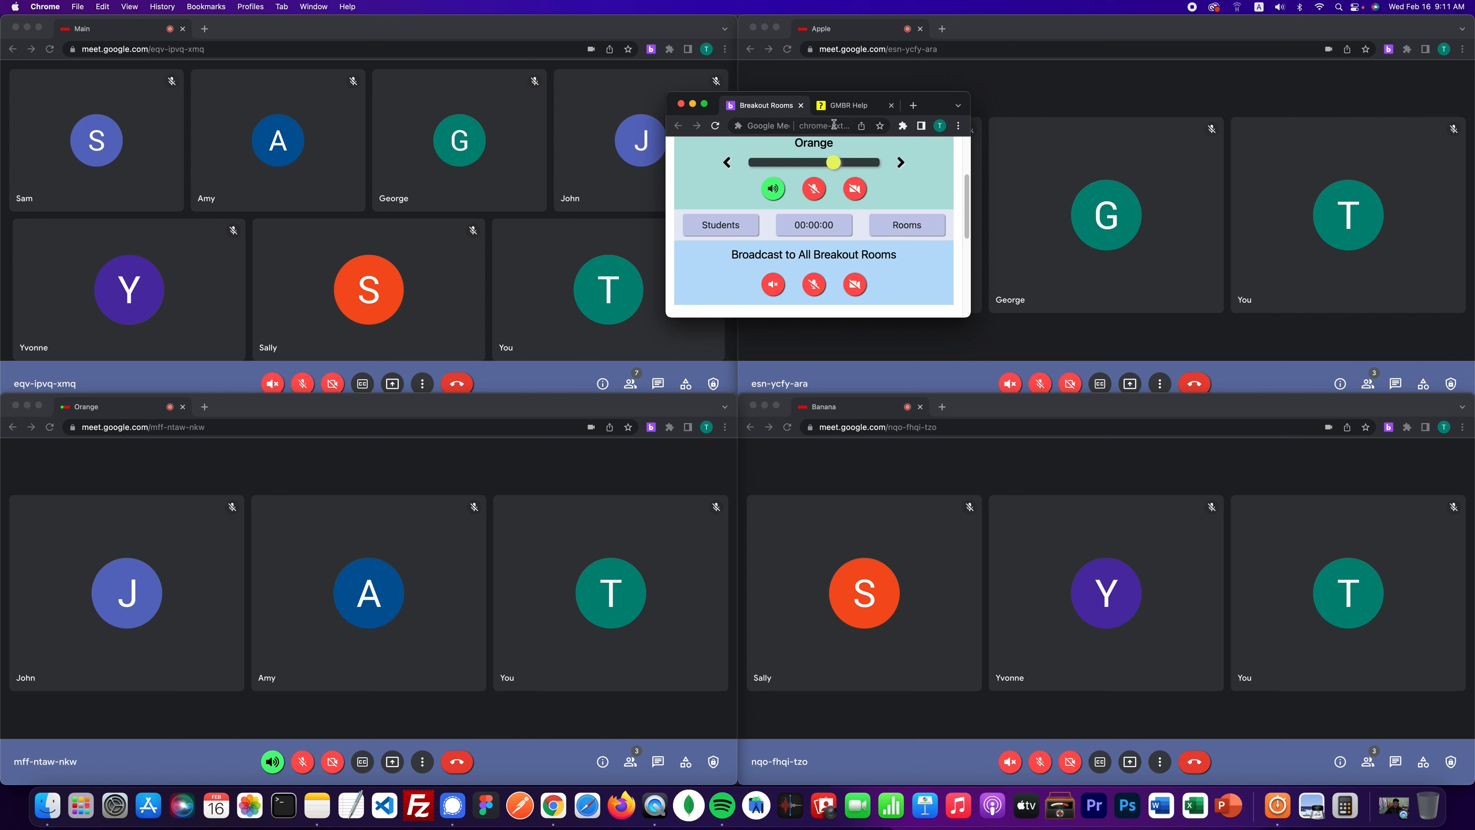
- Expand the panel fully and read the GMBR Help sections on broadcasting and muting/removing students
scroll(971, 156, "up", 3)
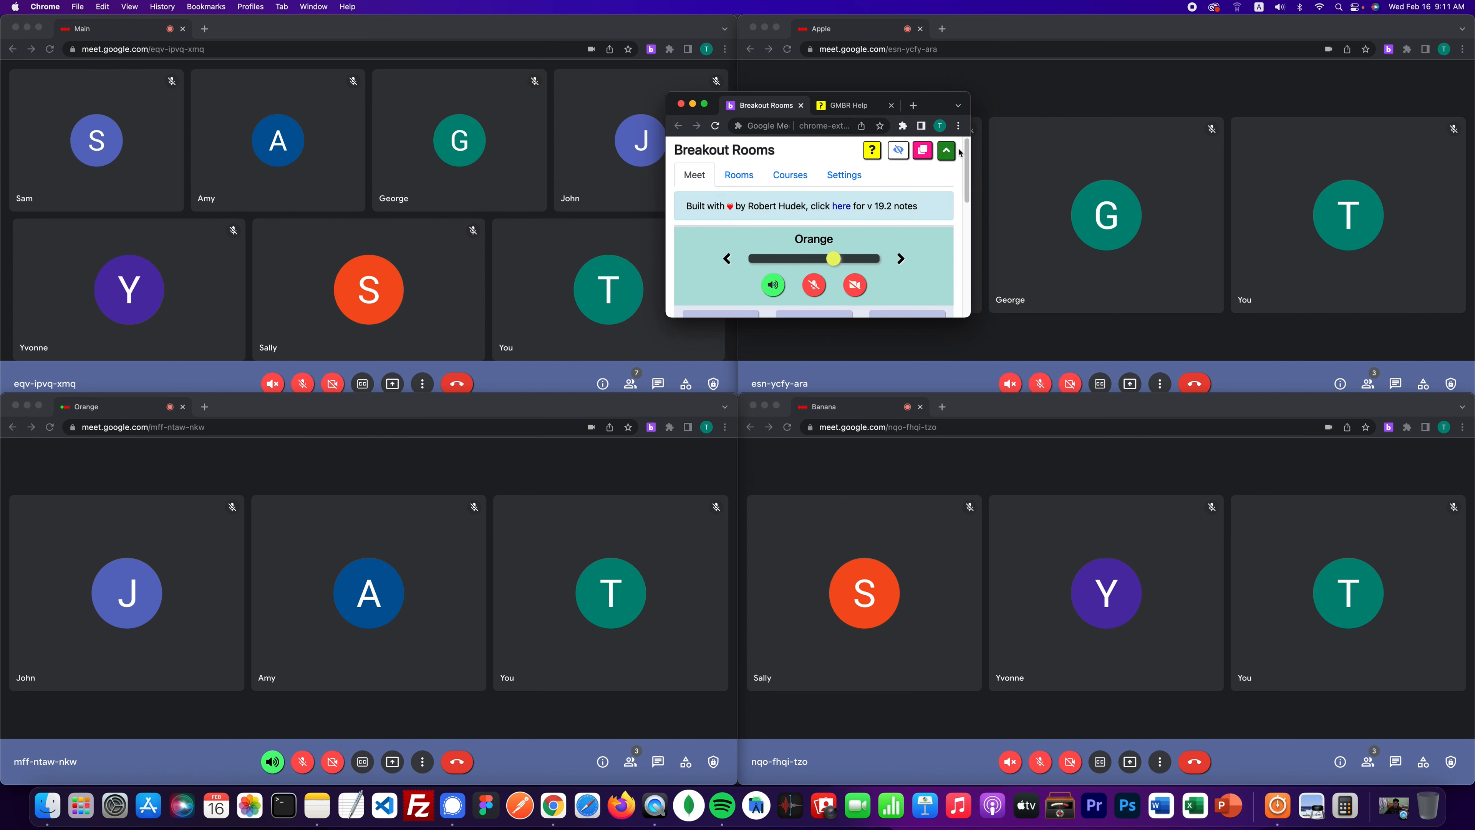
left_click(957, 152)
left_click(877, 73)
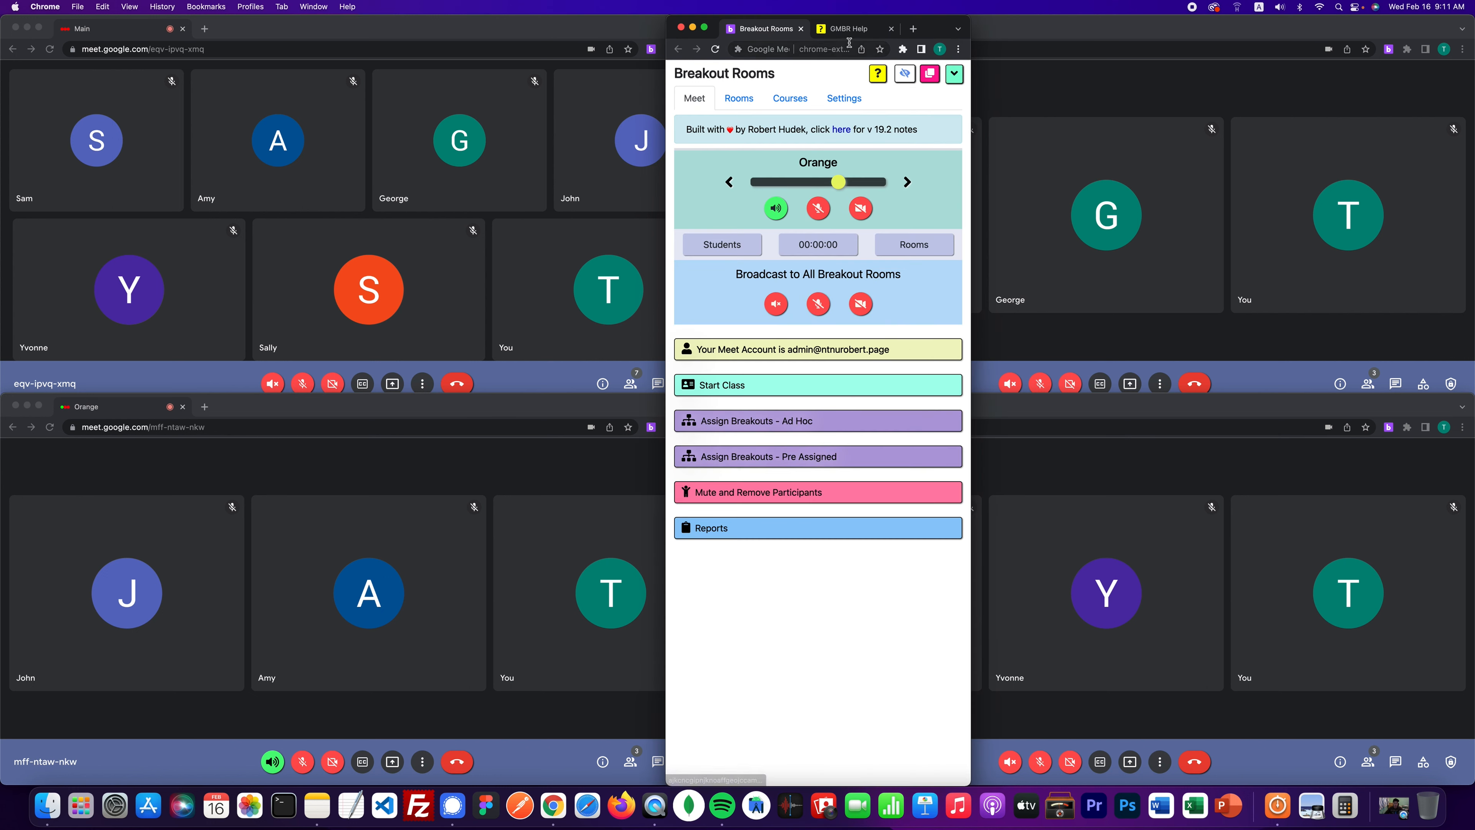
left_click(677, 48)
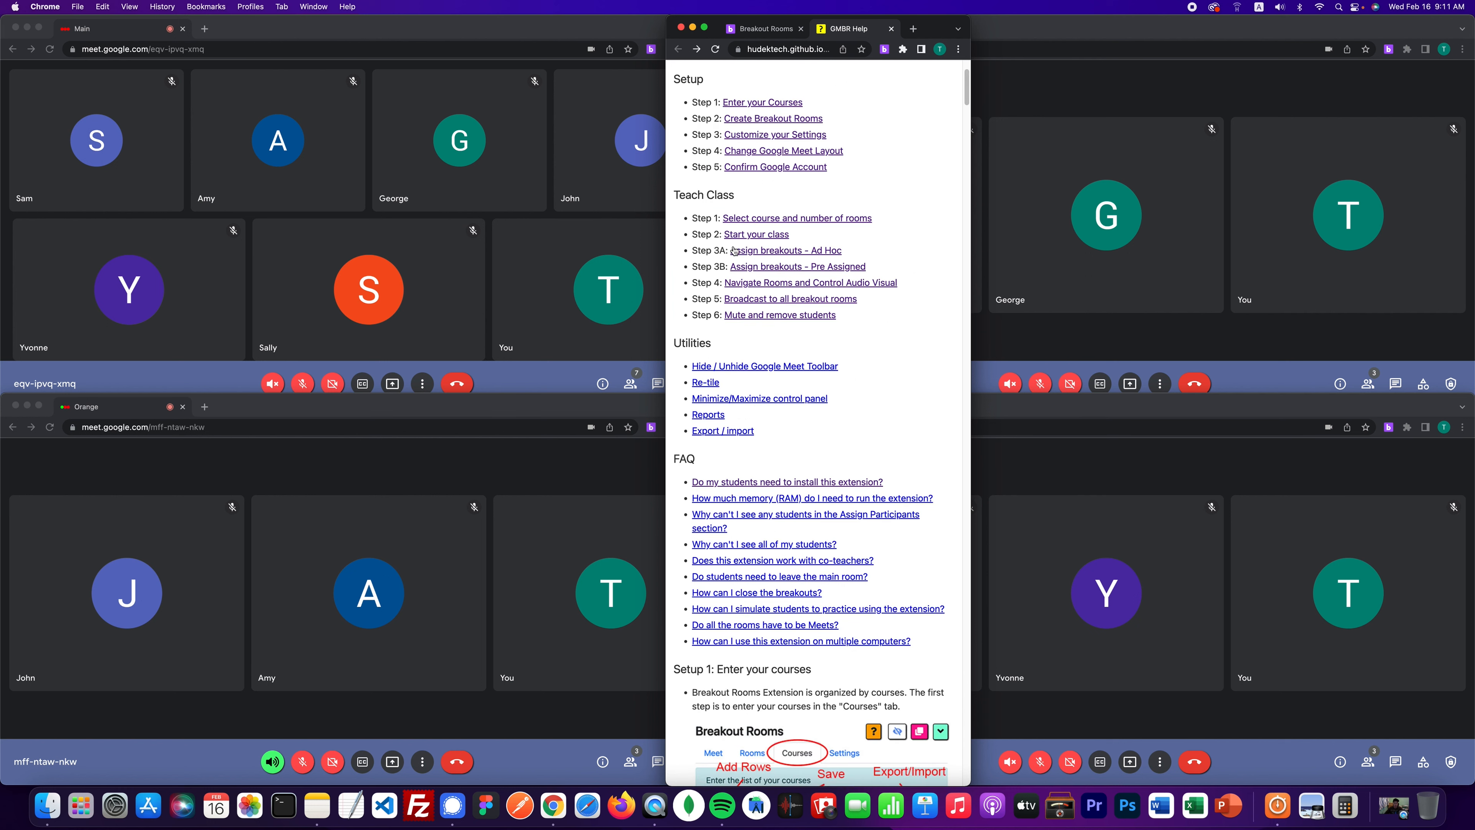
left_click(769, 299)
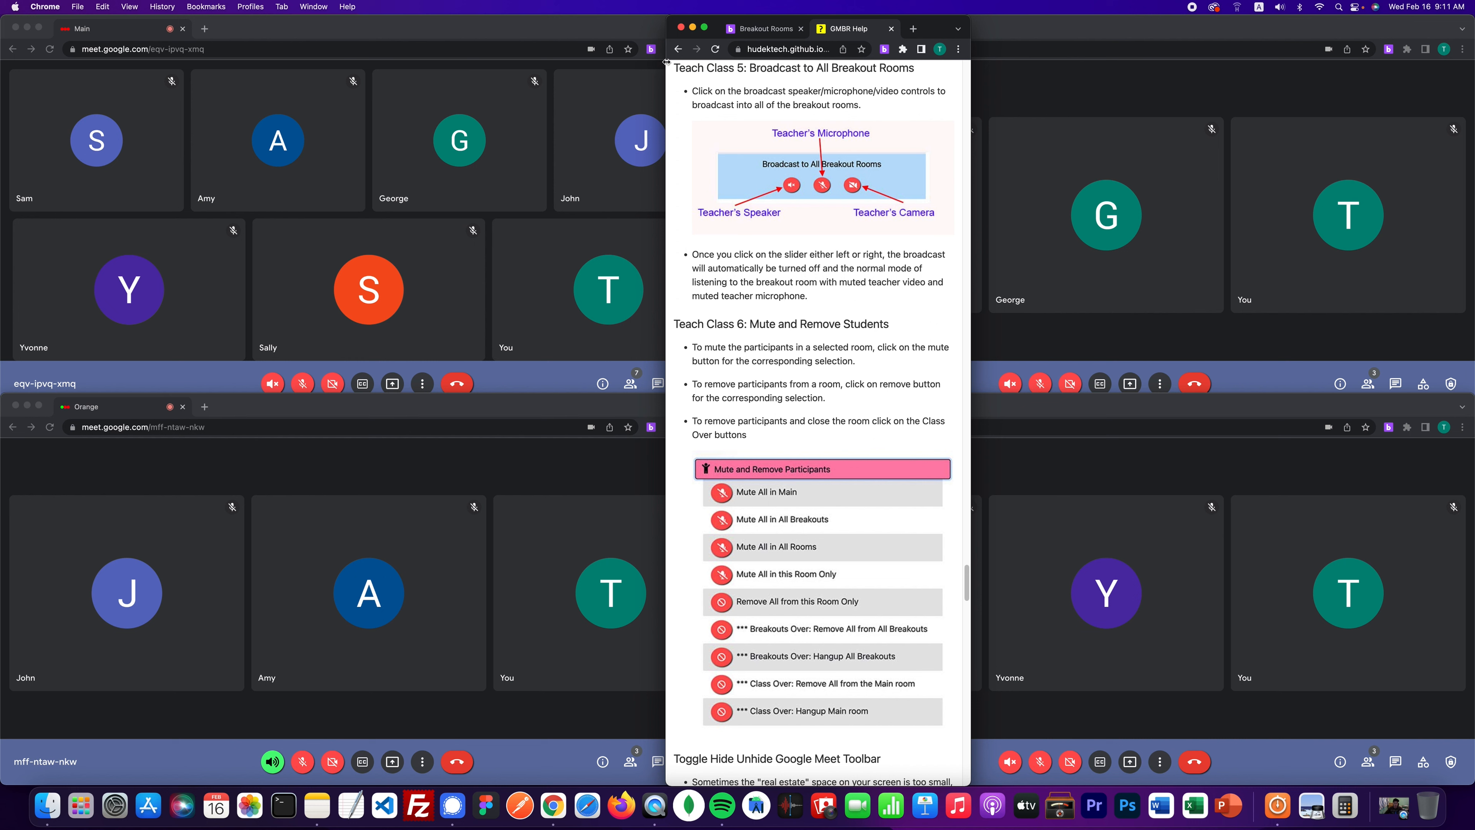
left_click(678, 49)
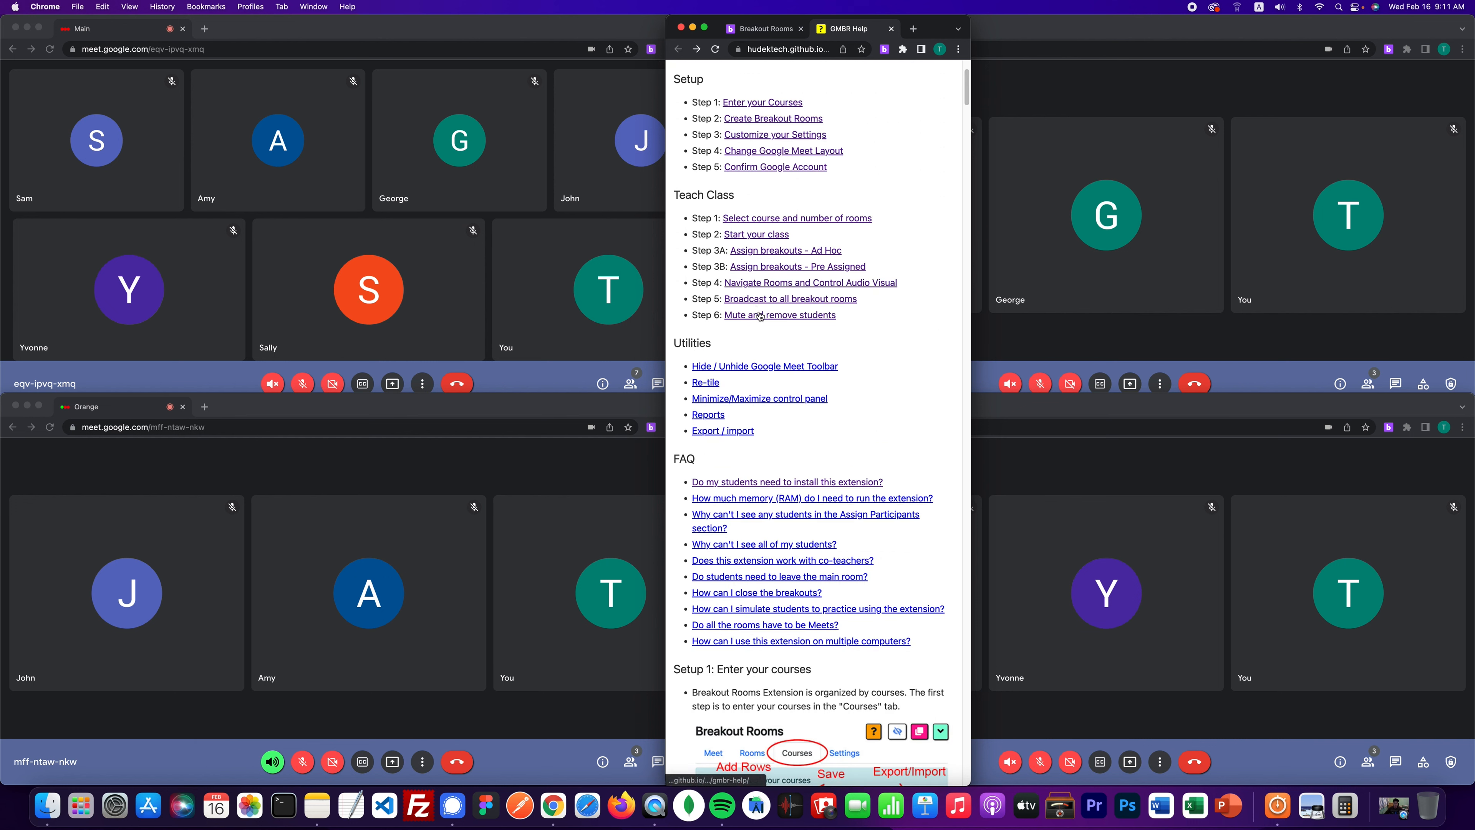
left_click(748, 316)
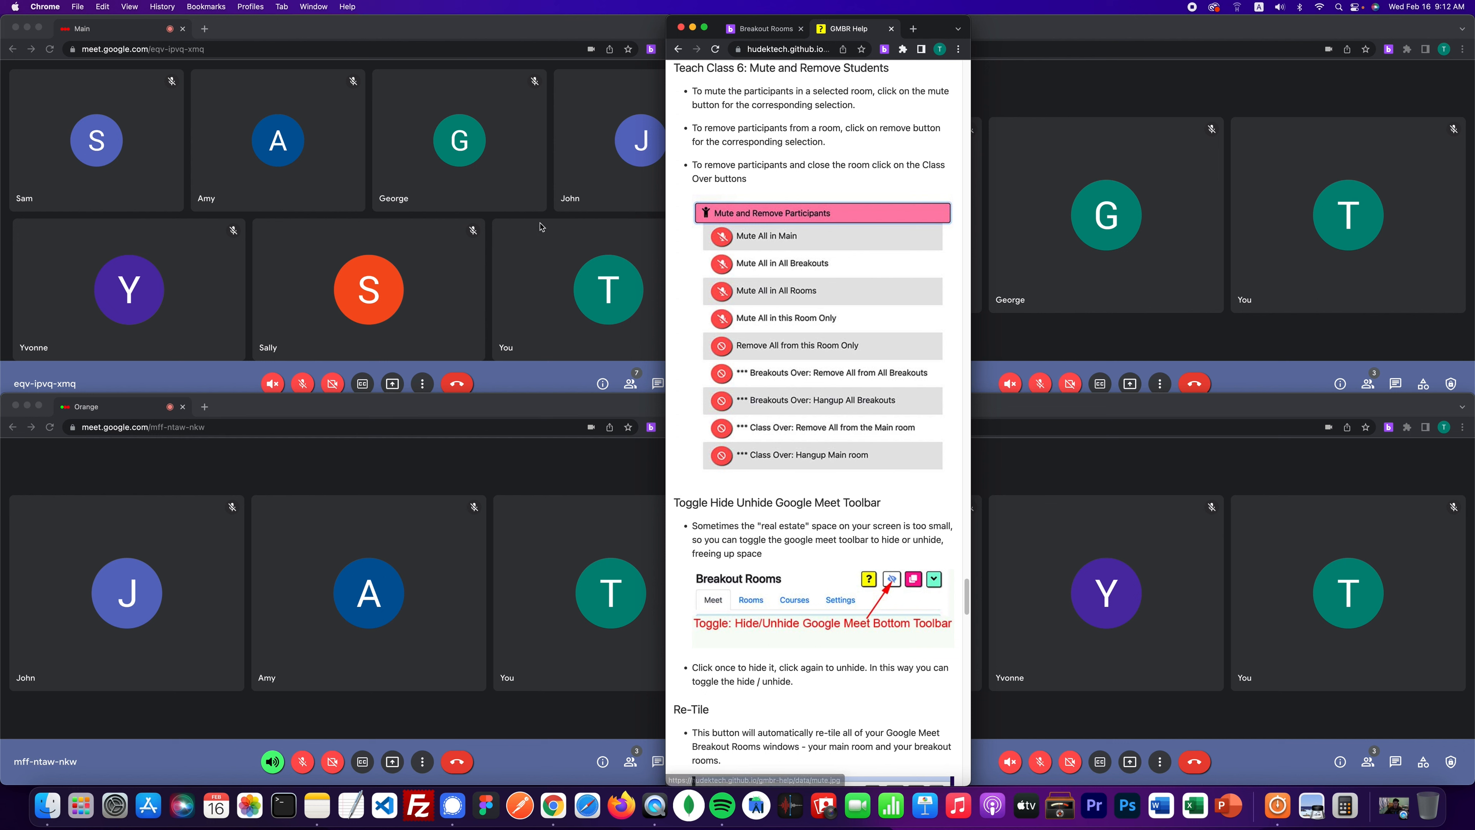
left_click(678, 50)
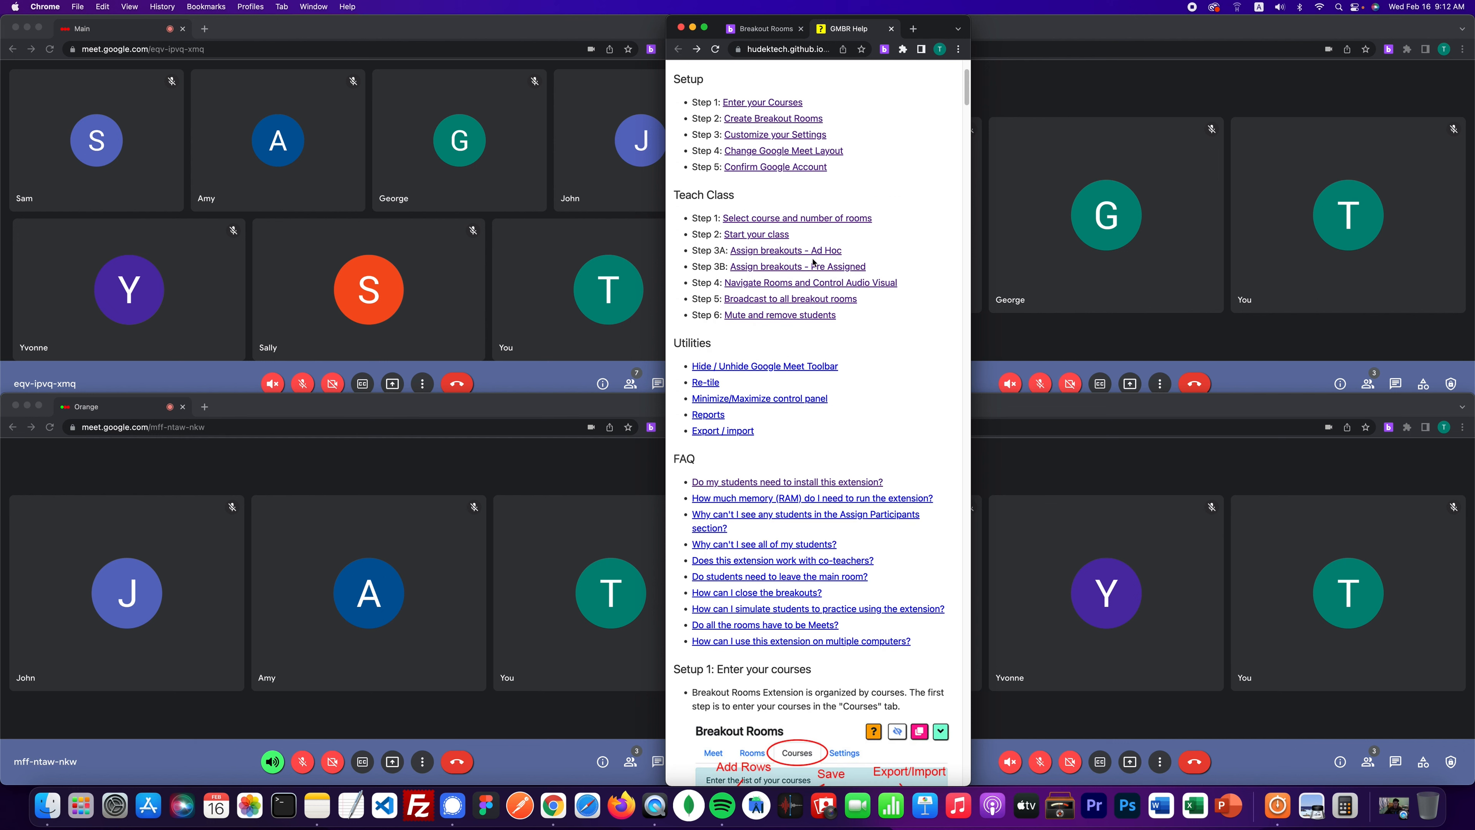
left_click(768, 29)
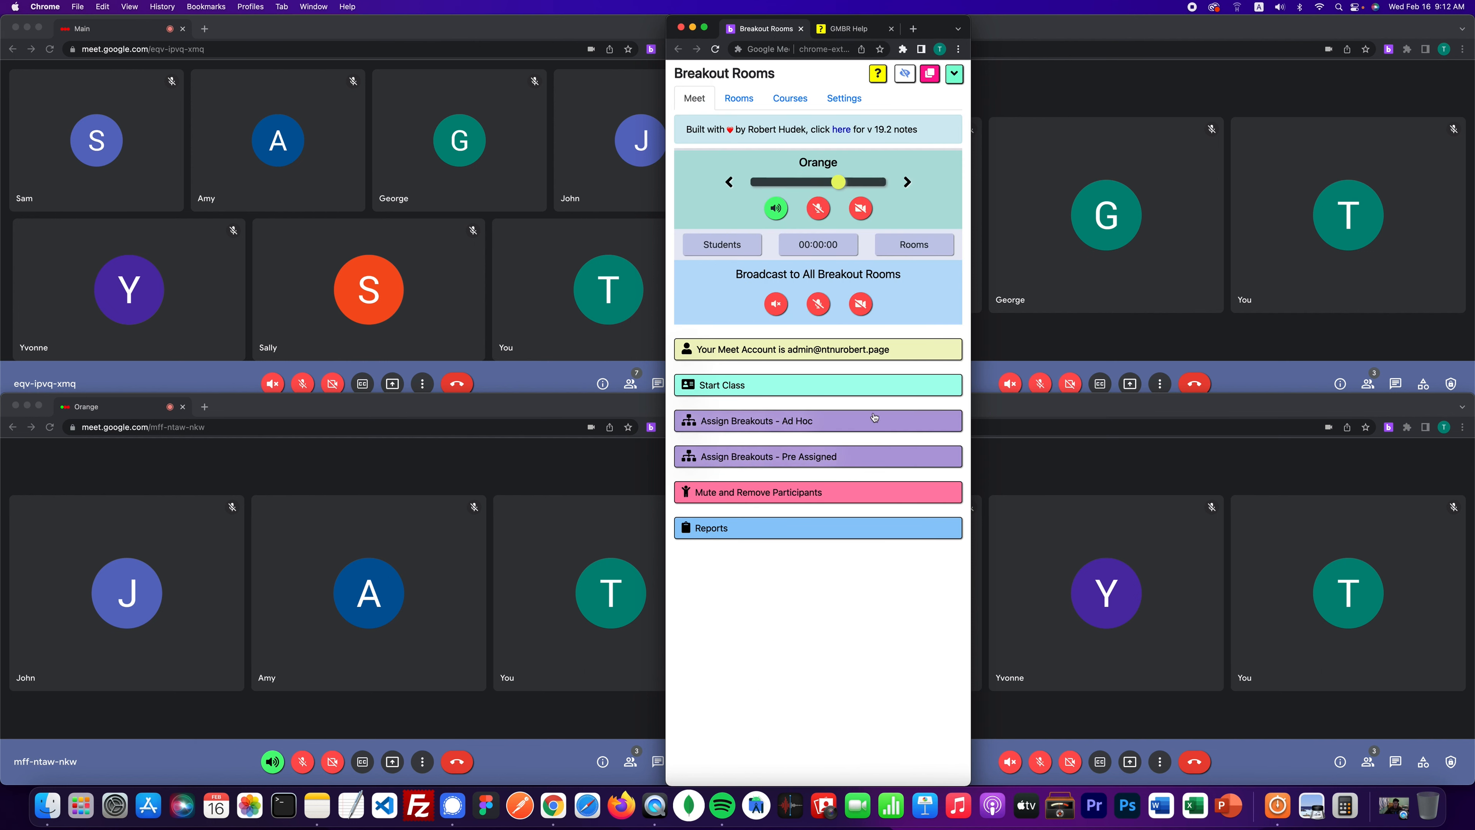
- Show the mute and remove options, mute everyone in the Main room, and move the panel right
left_click(779, 493)
scroll(779, 493, "down", 2)
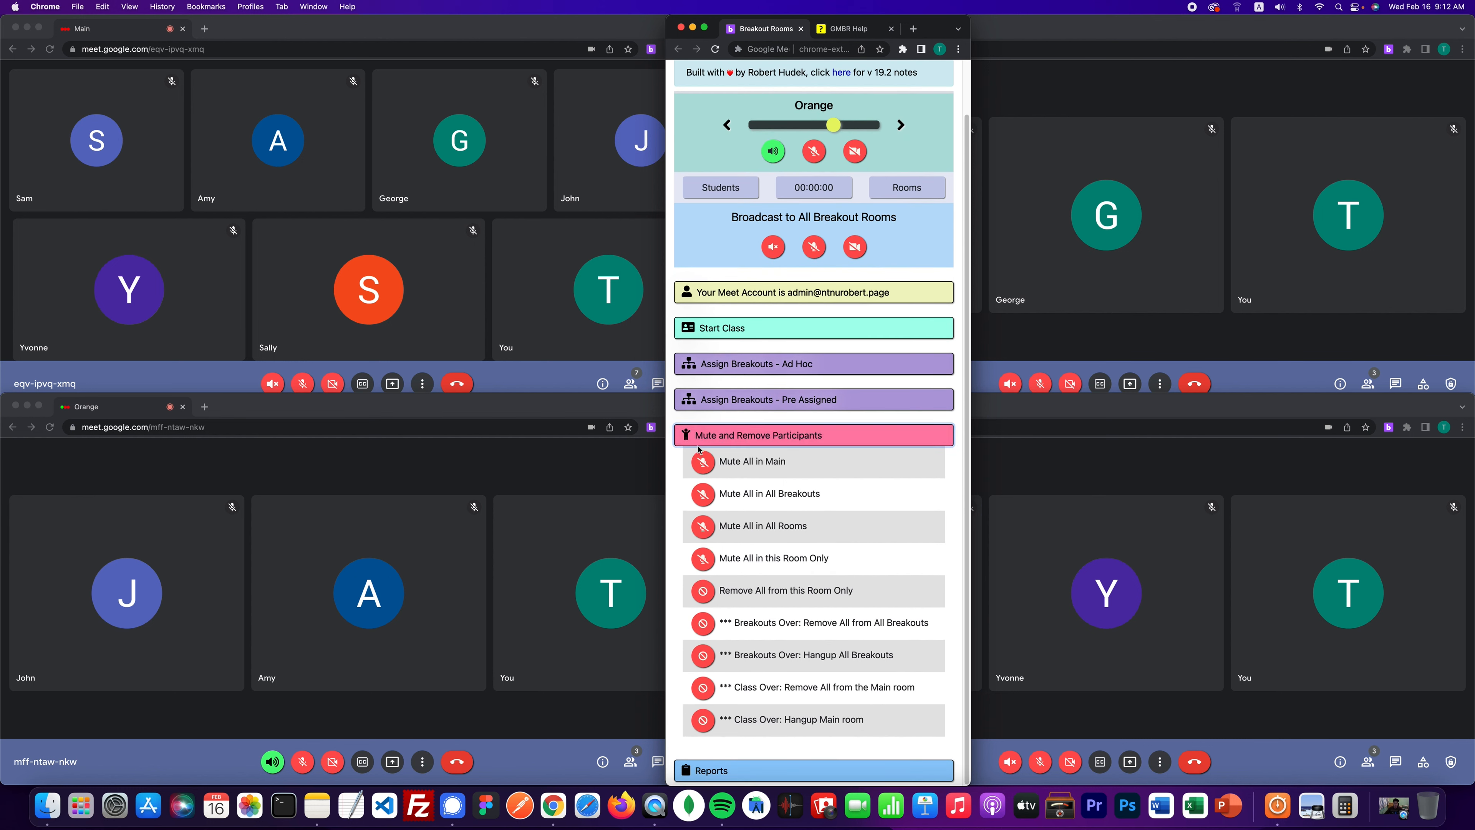
left_click(701, 462)
left_click_drag(936, 32, 1096, 20)
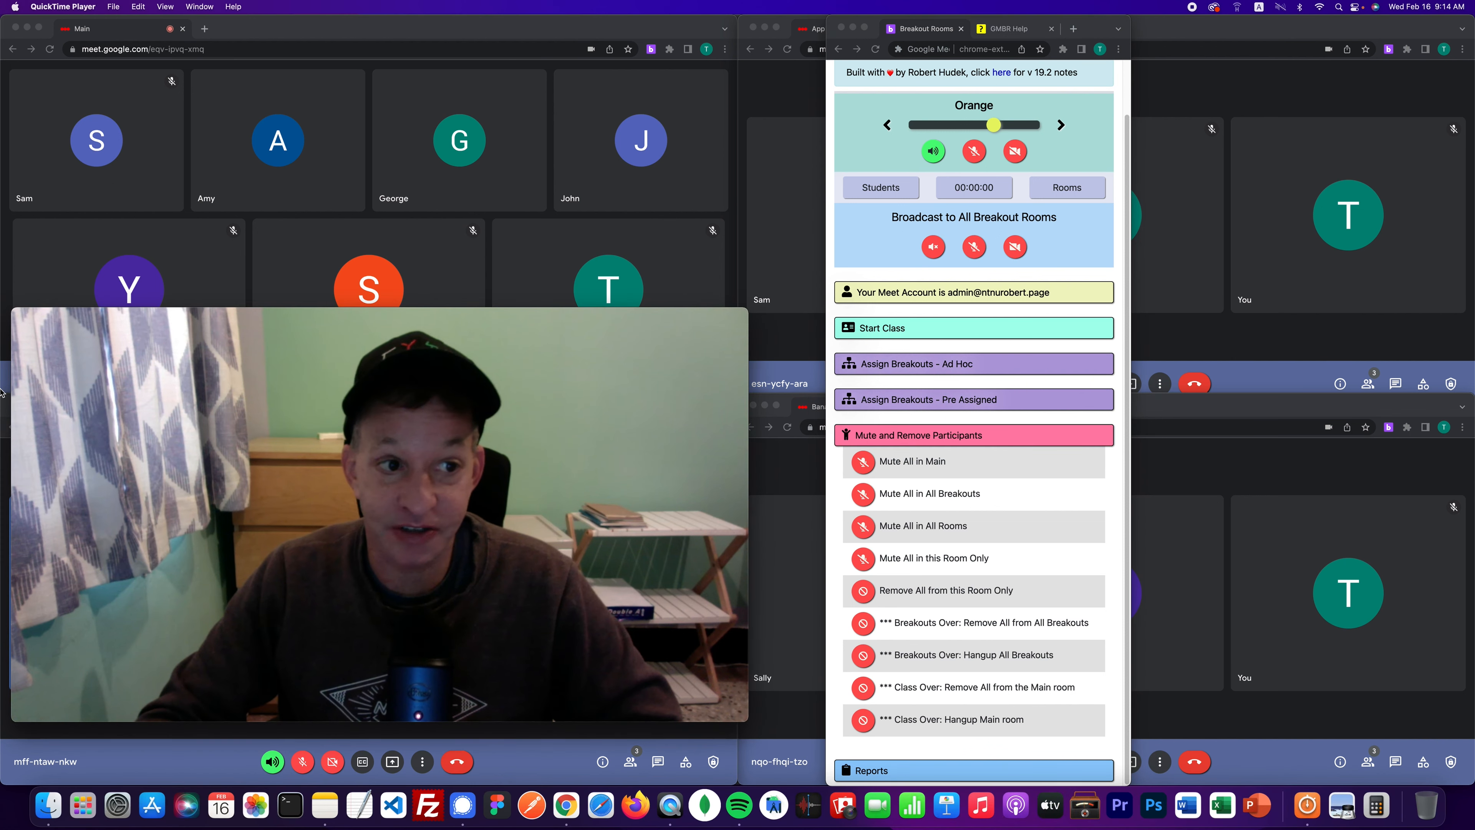
- Check the Main meeting's participant list, then mute all Main participants and confirm for everyone
left_click(32, 315)
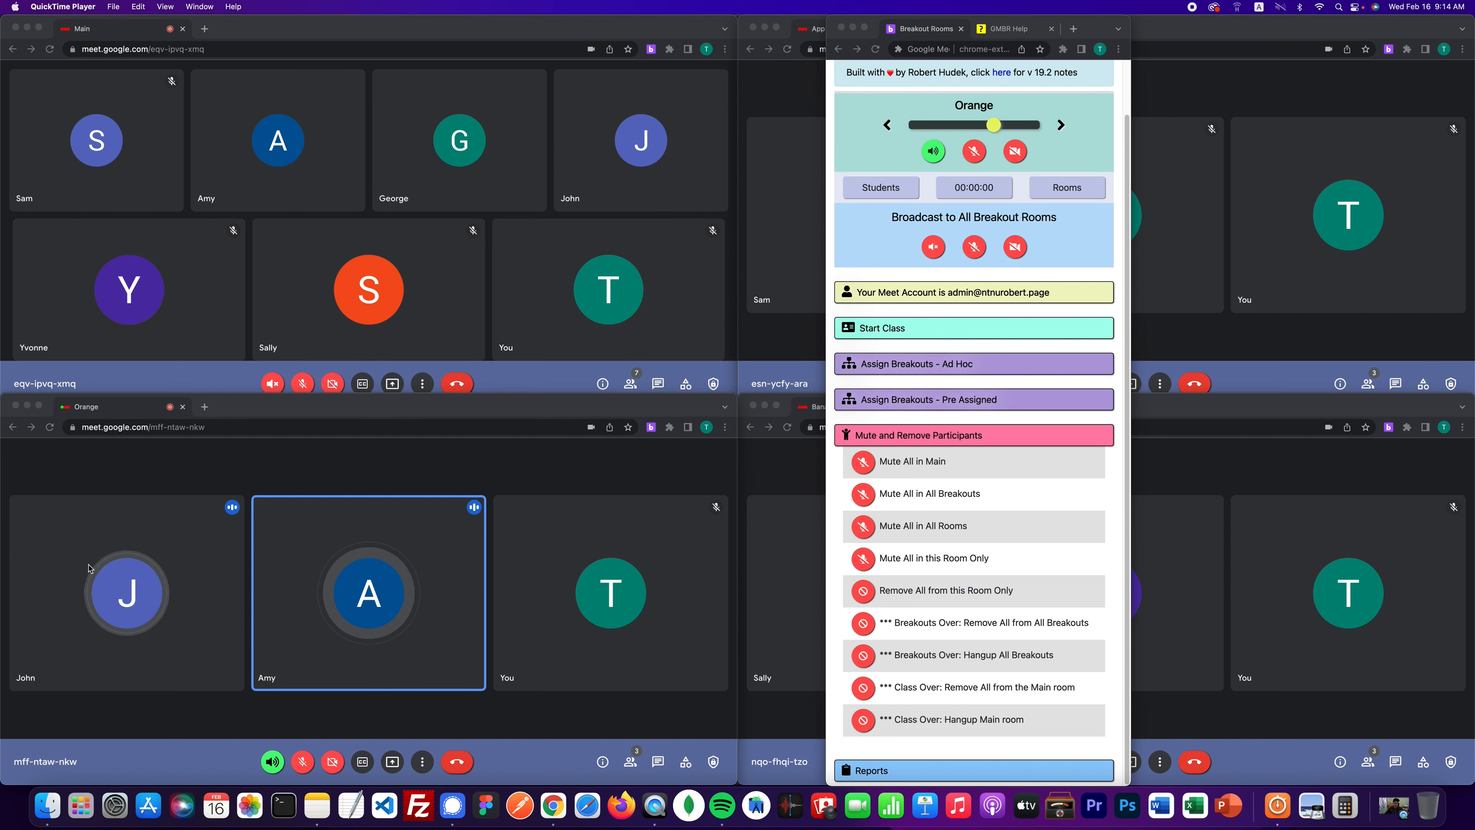
left_click(630, 386)
left_click(630, 385)
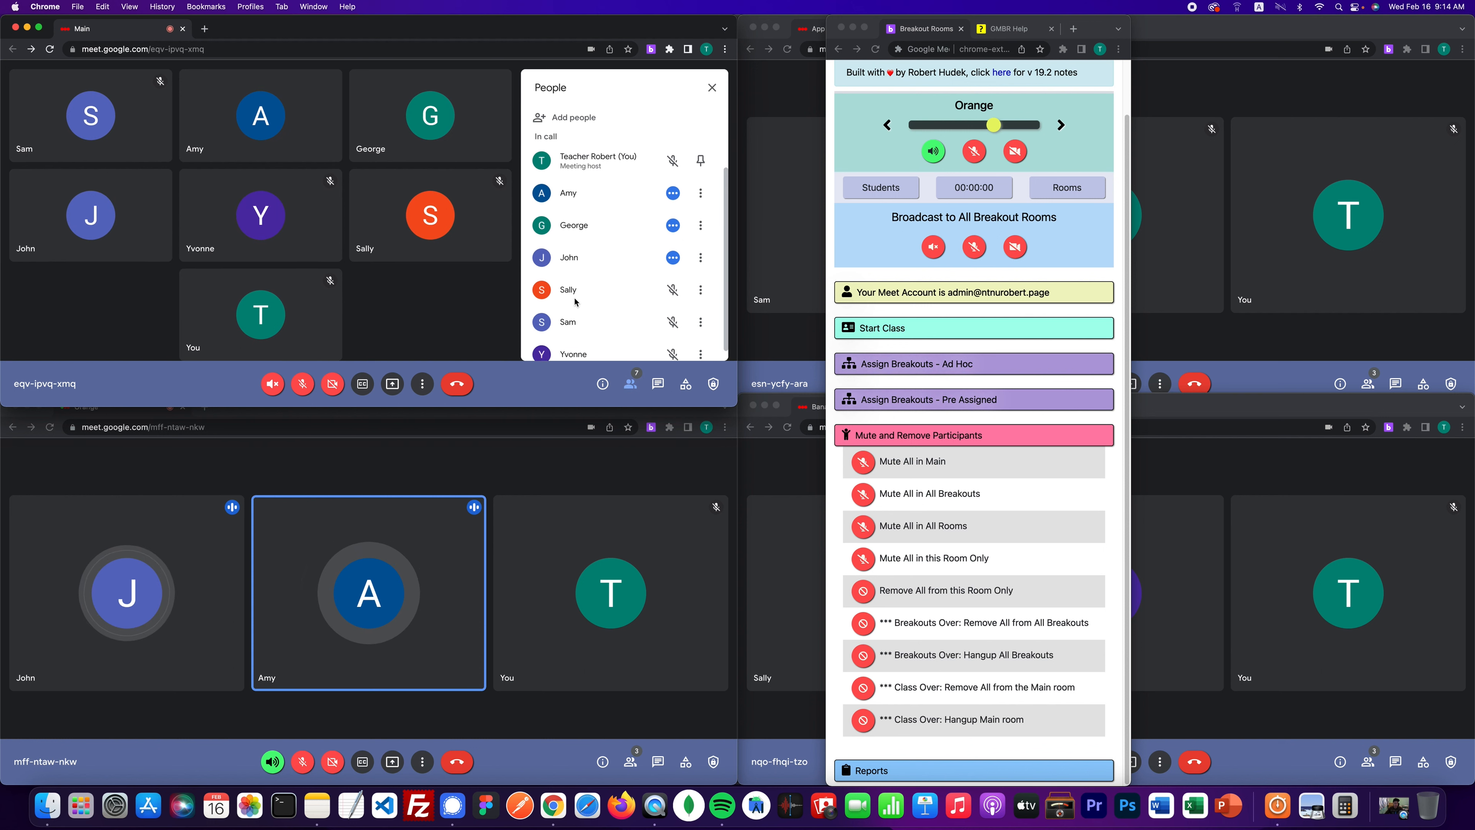
left_click(631, 385)
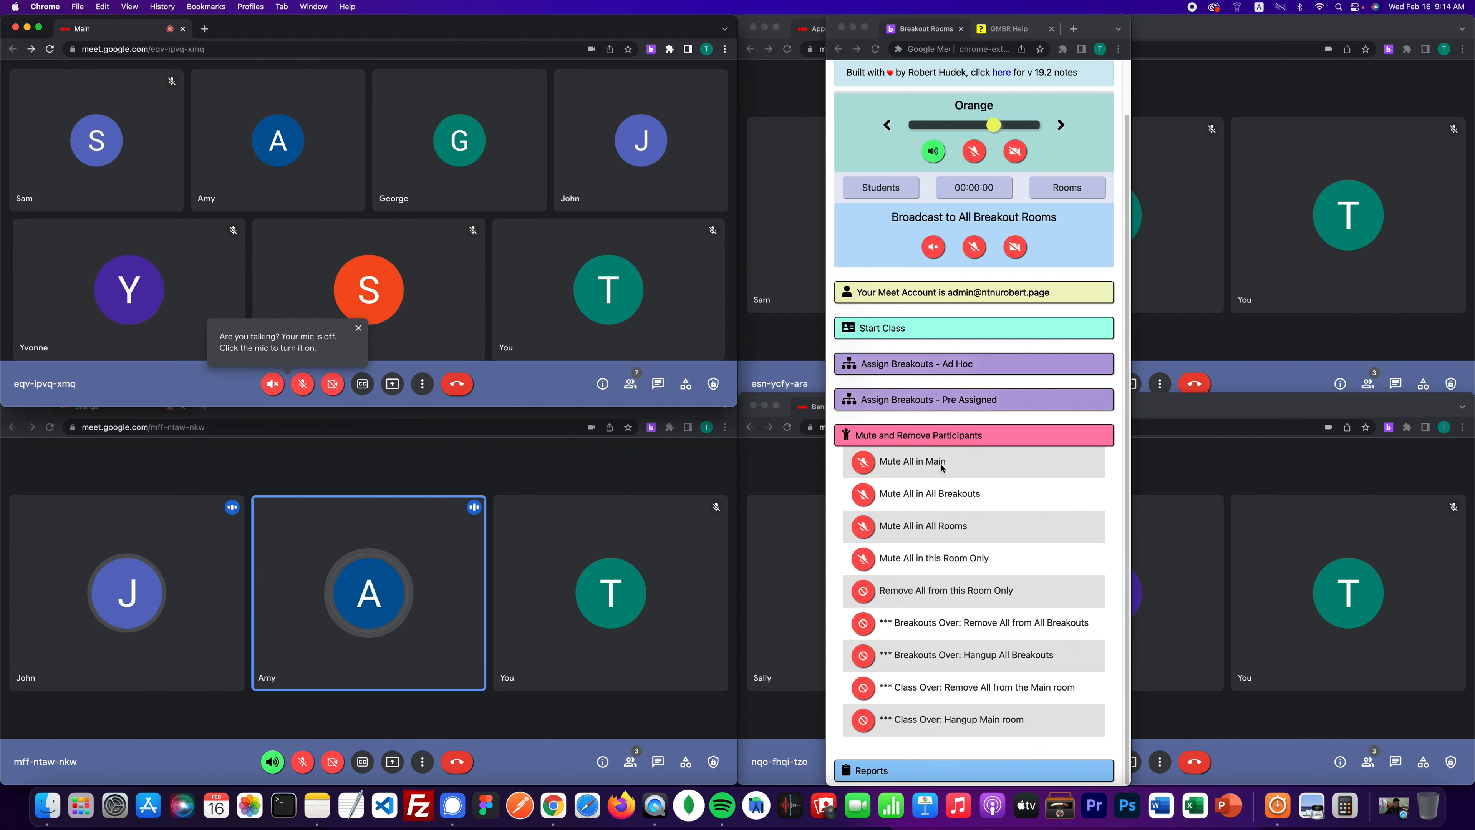
left_click(962, 446)
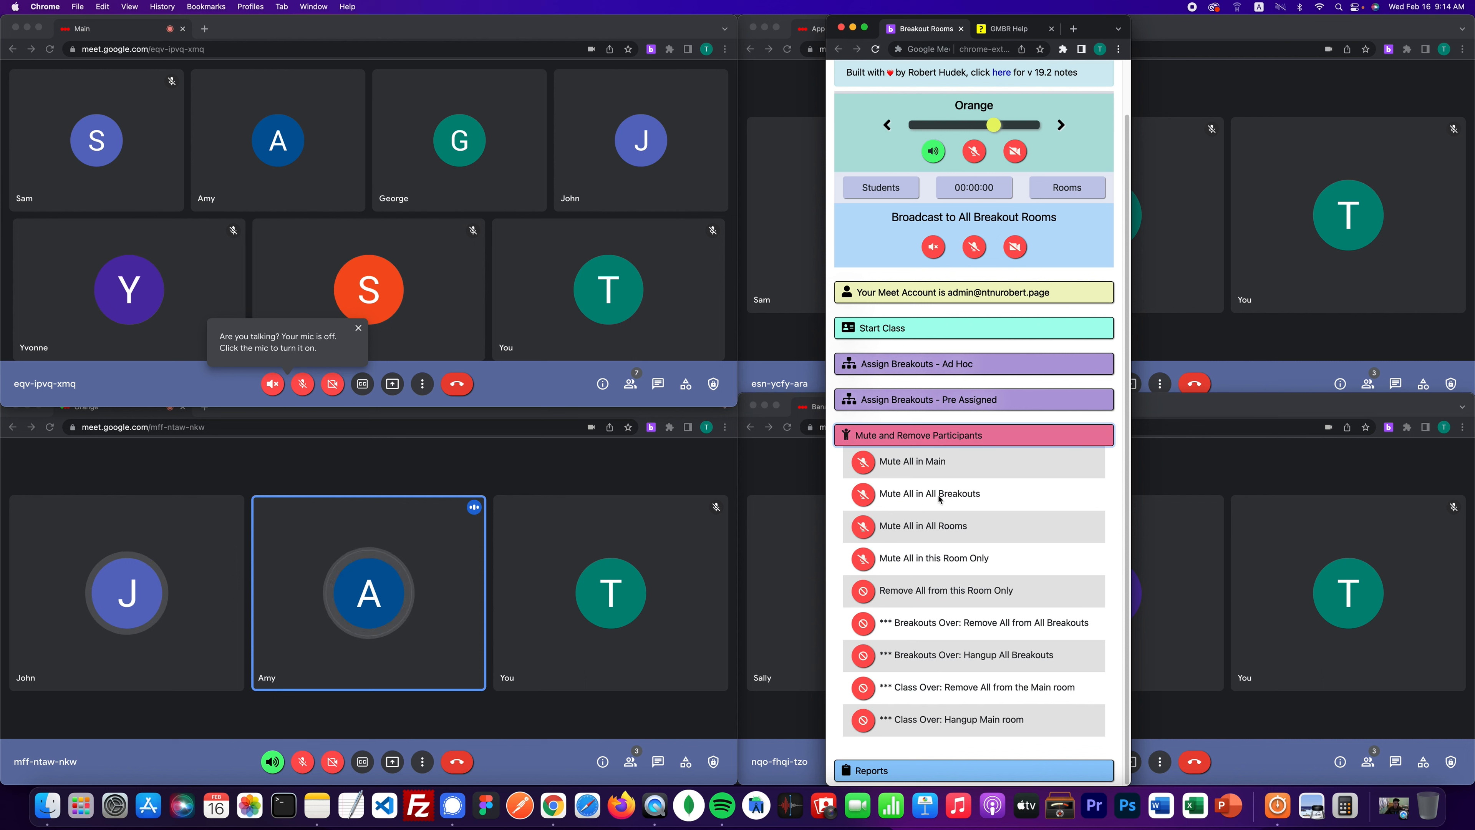
left_click(866, 464)
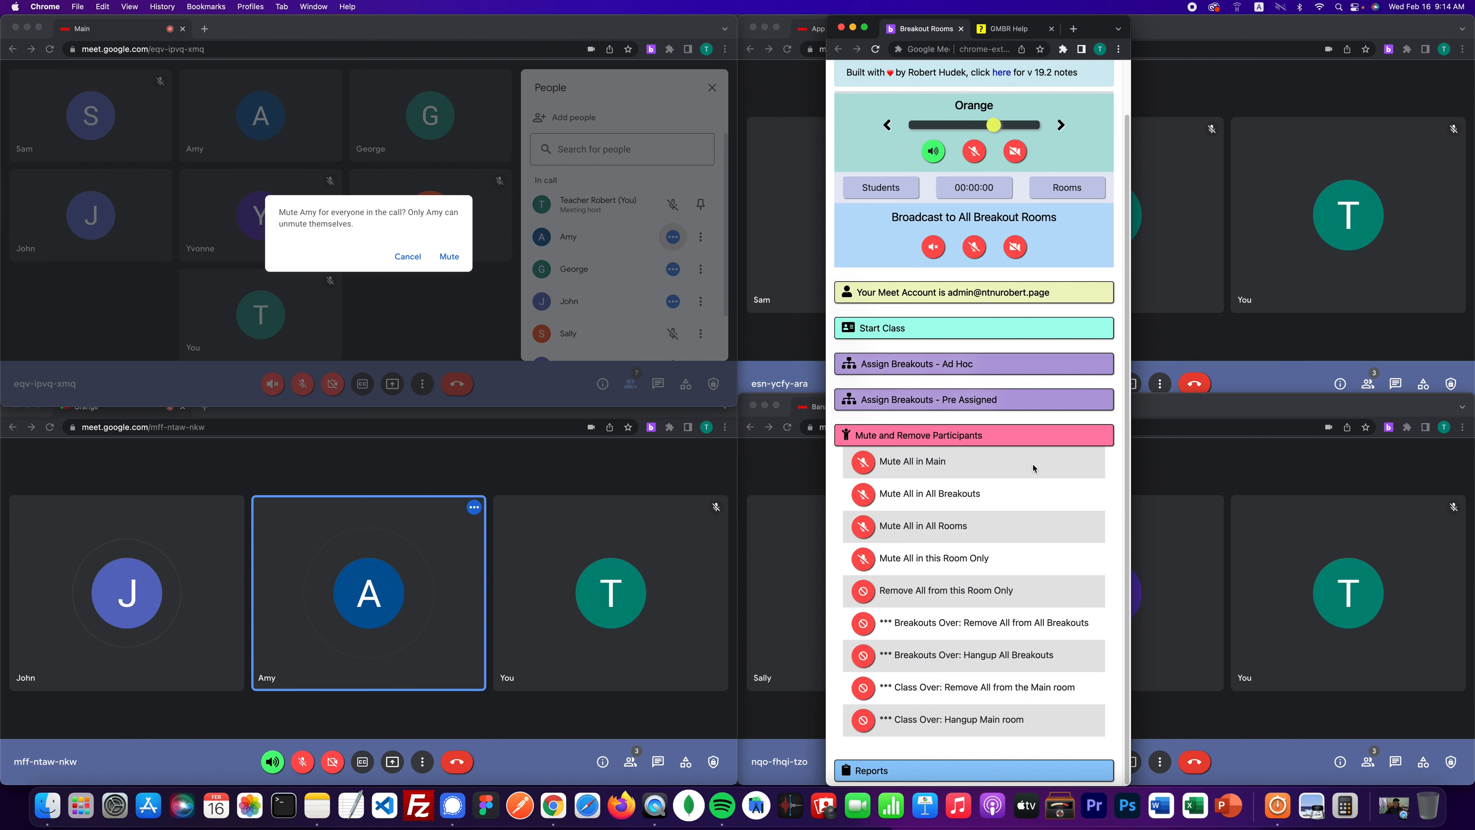
left_click(1034, 469)
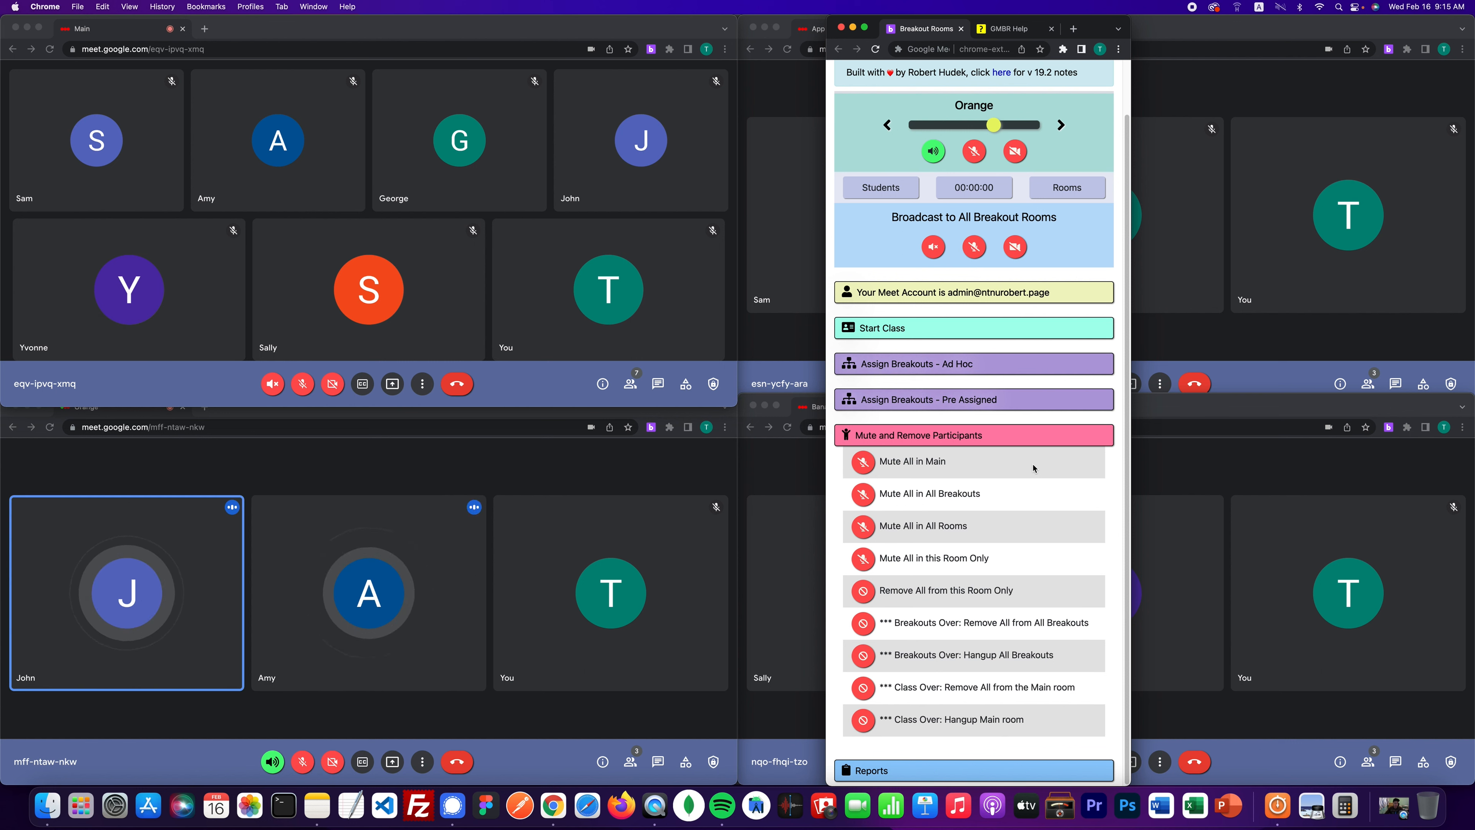
- Move the control panel aside and switch control from the Orange to the Apple breakout room
left_click_drag(1086, 25, 674, 2)
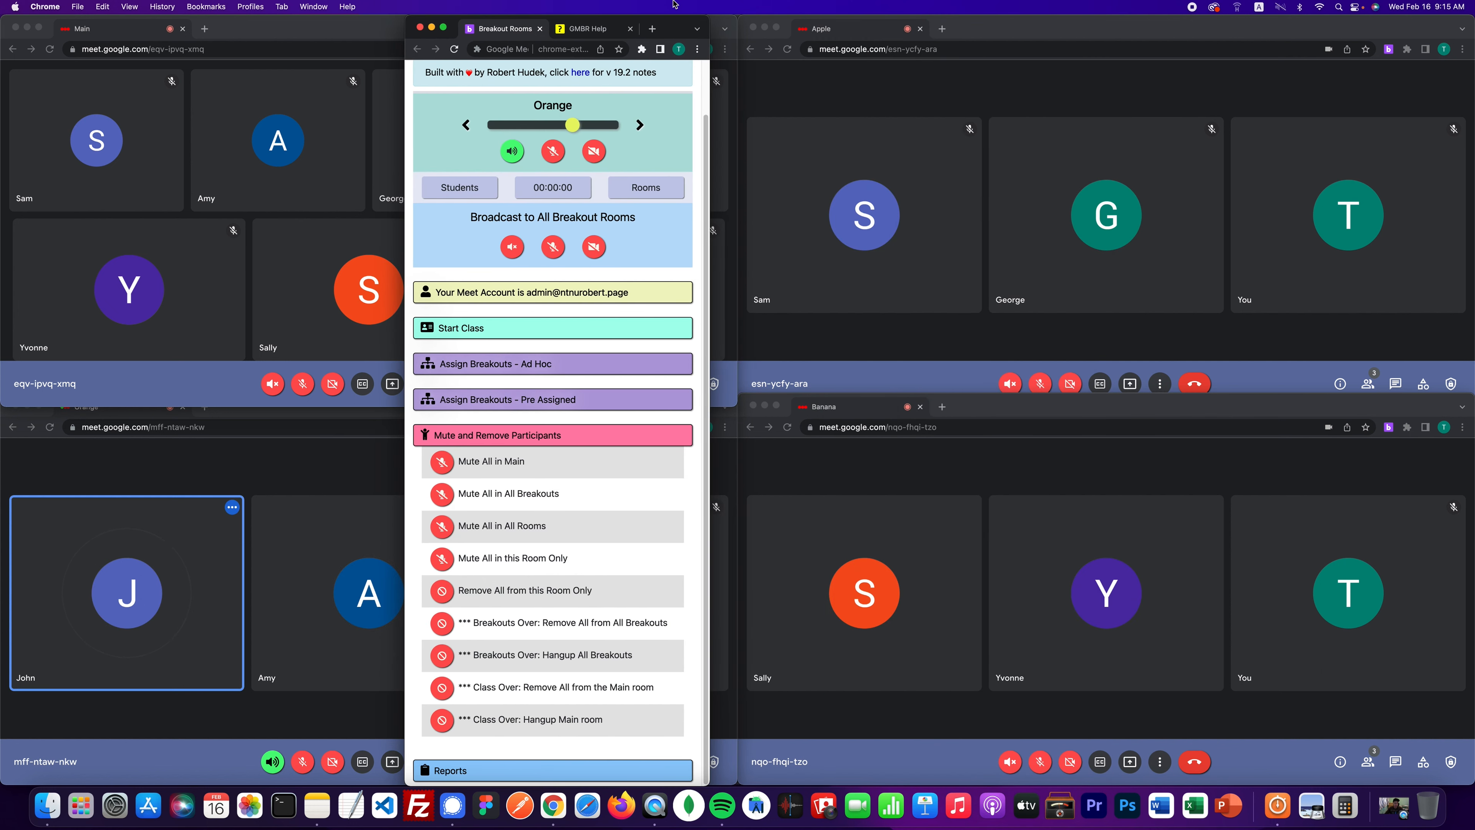
left_click_drag(674, 4, 714, 2)
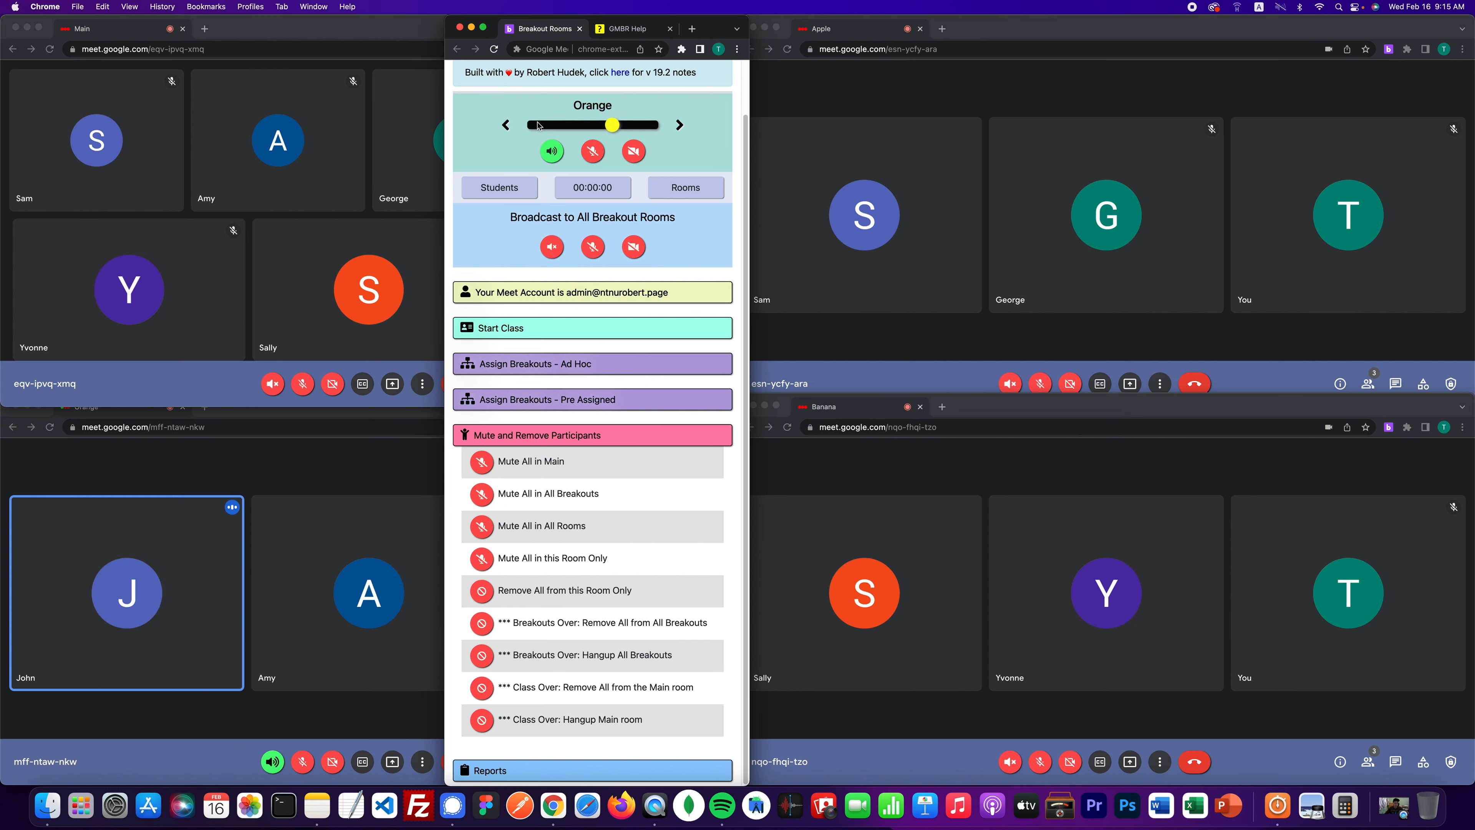
left_click(573, 125)
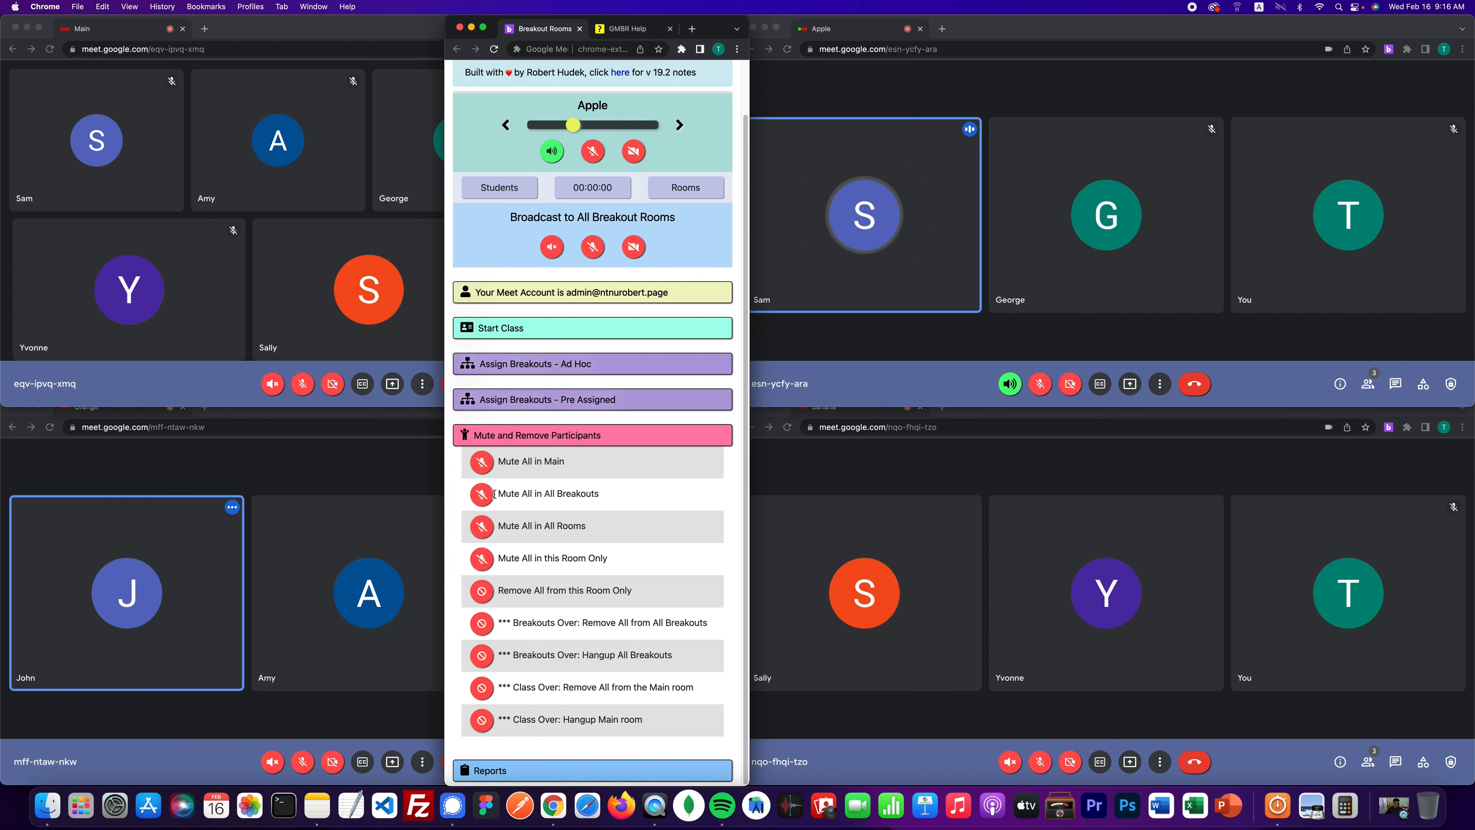
- Mute everyone in the Apple room only, then bring the breakout meeting windows forward
left_click(557, 562)
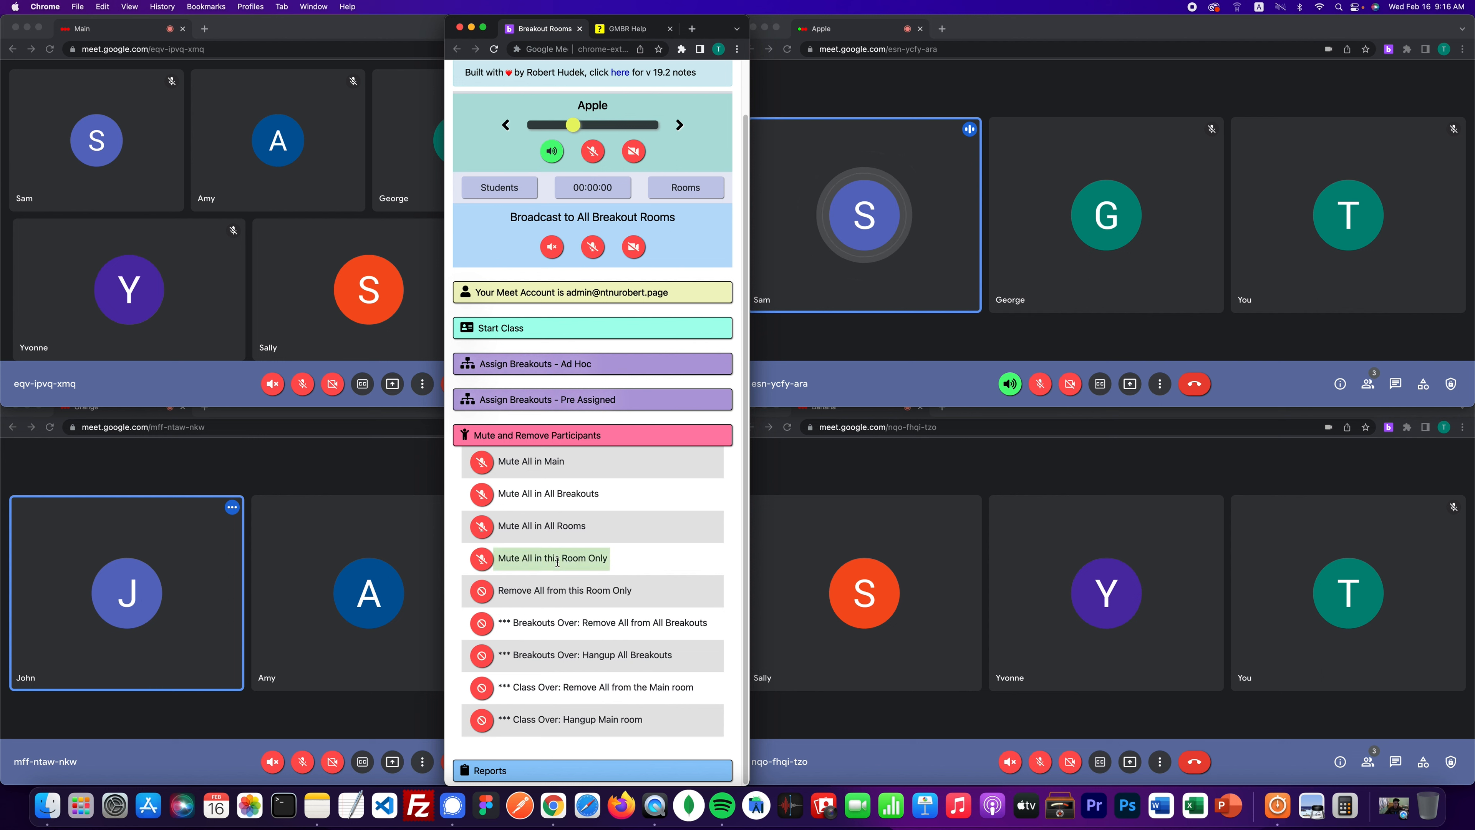
left_click(486, 561)
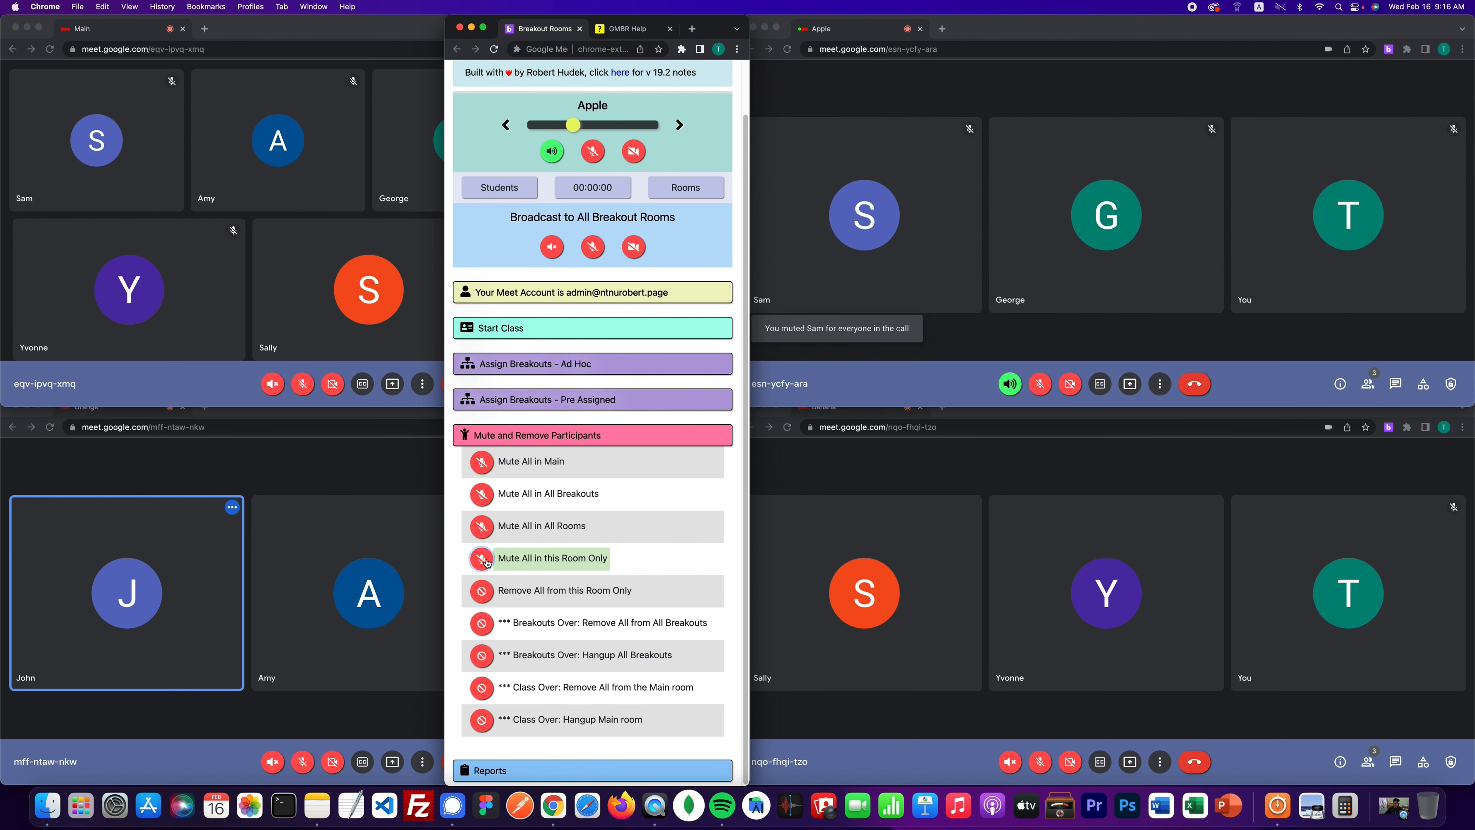
left_click_drag(704, 27, 862, 4)
left_click(345, 443)
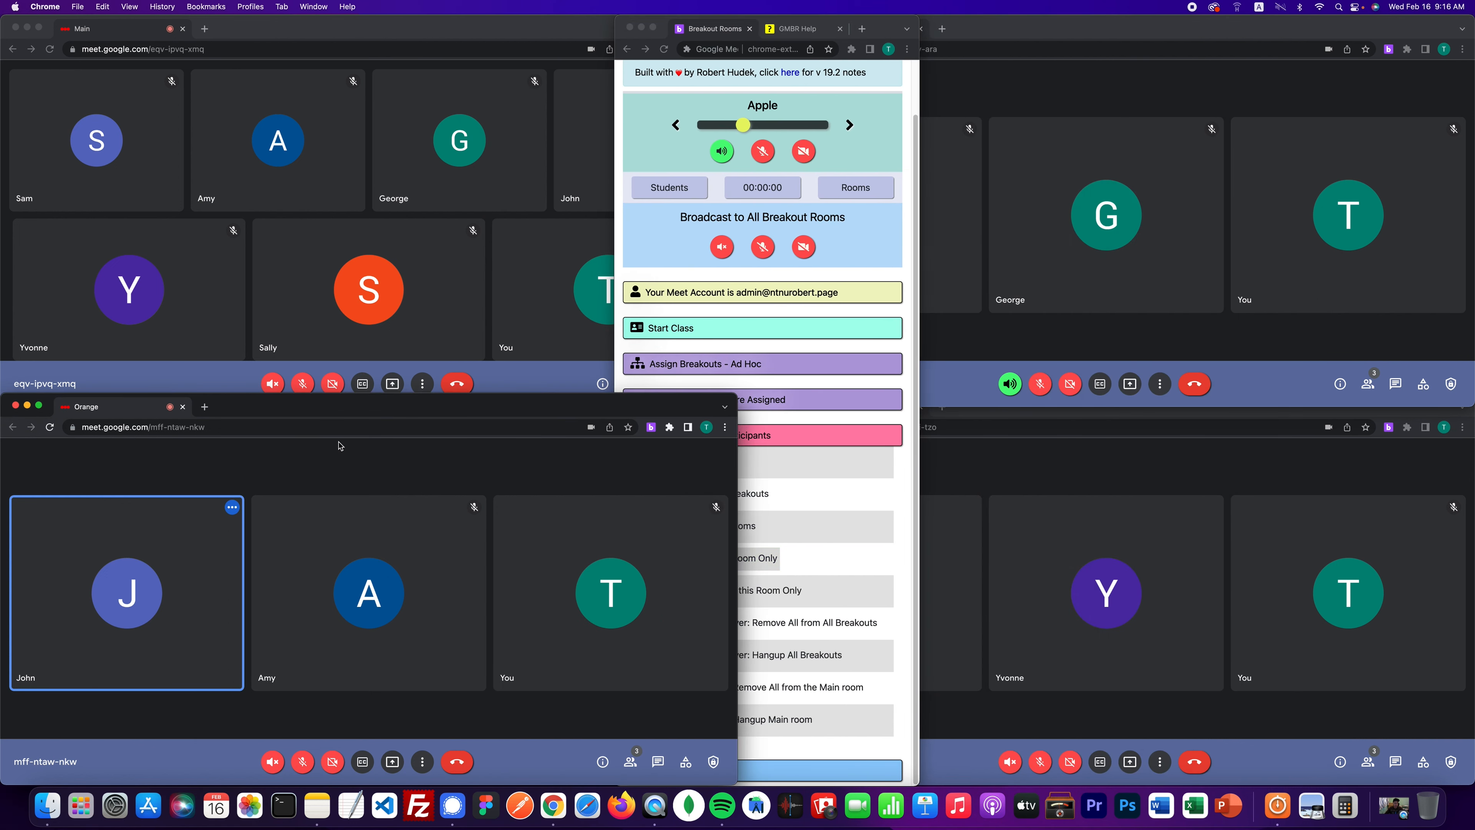
- Mute everyone in all breakout rooms from the control panel
left_click(999, 468)
left_click(854, 113)
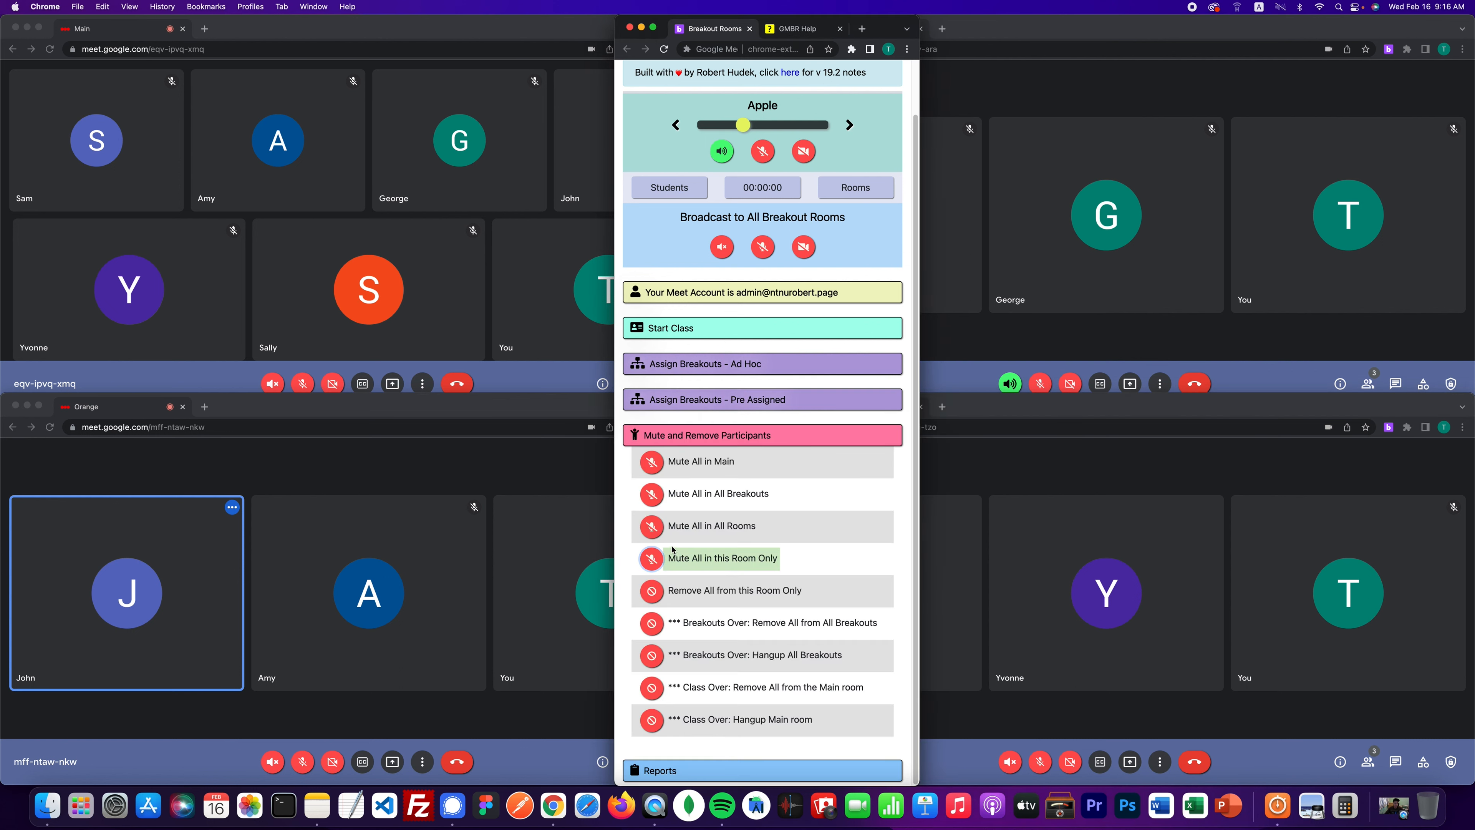
left_click(653, 495)
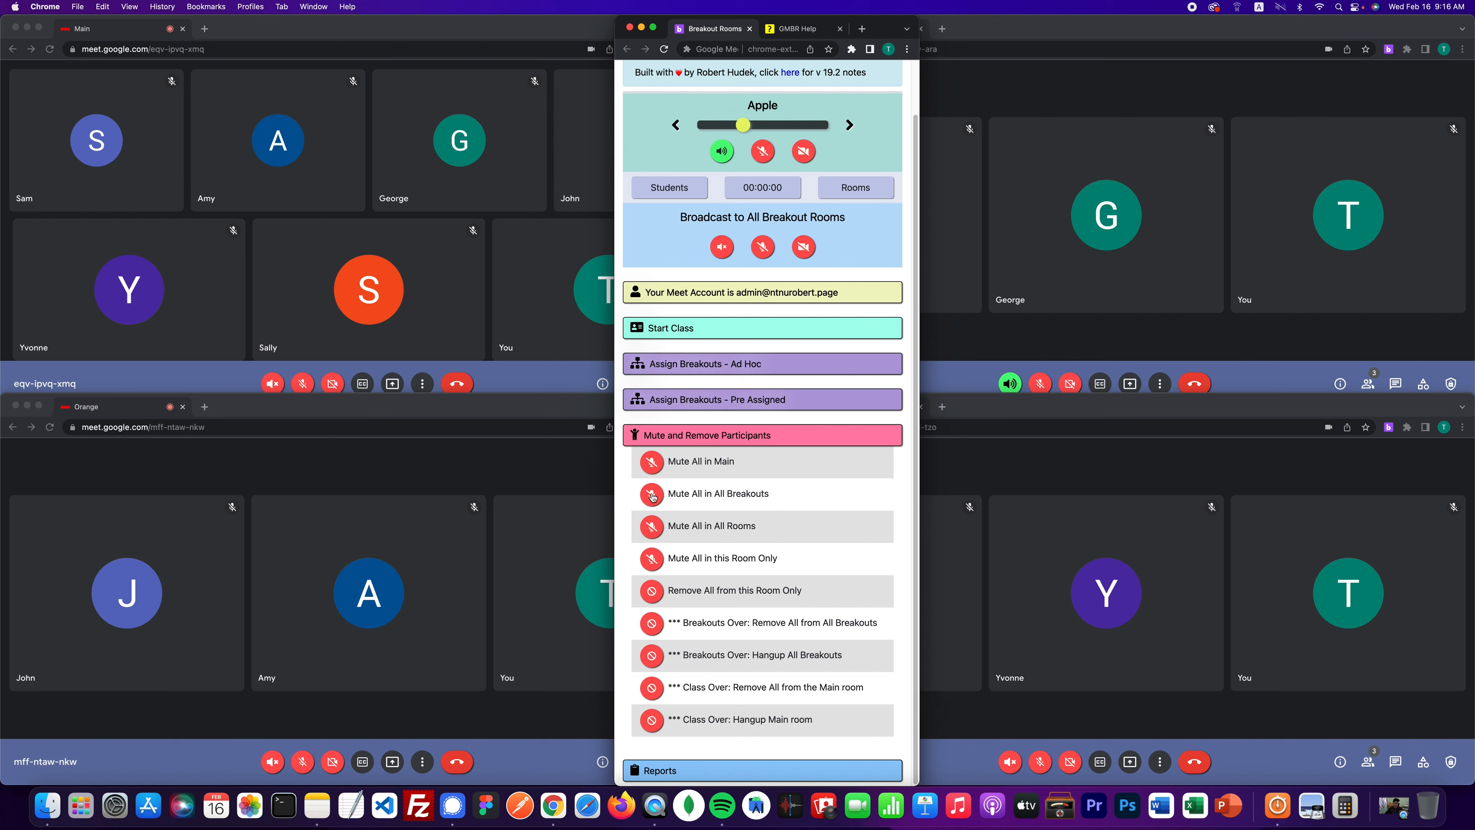
left_click(652, 495)
- Remove all participants from every breakout room and hang up all breakout calls
left_click_drag(687, 625, 866, 620)
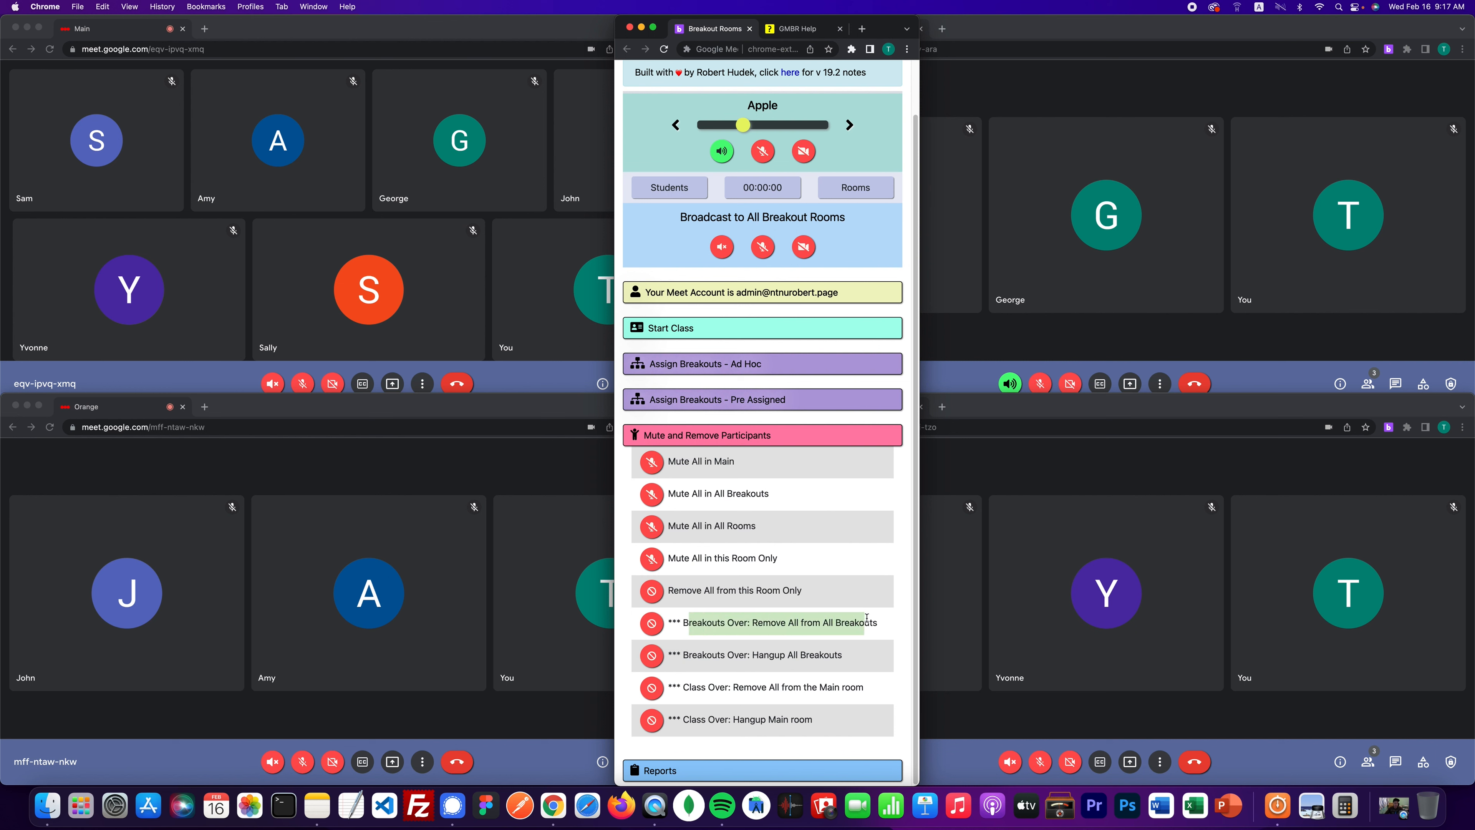
left_click(650, 624)
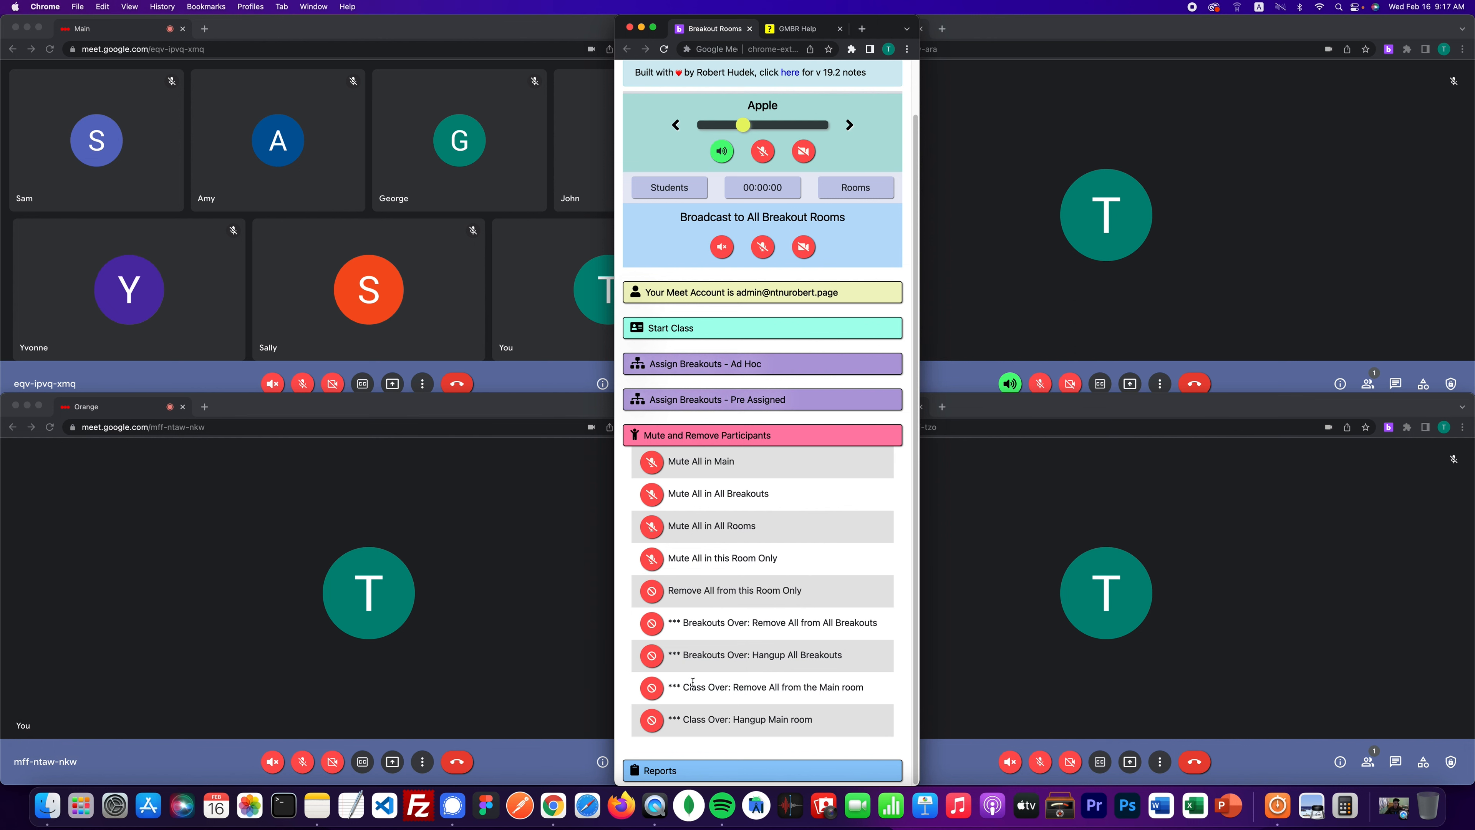
left_click(652, 656)
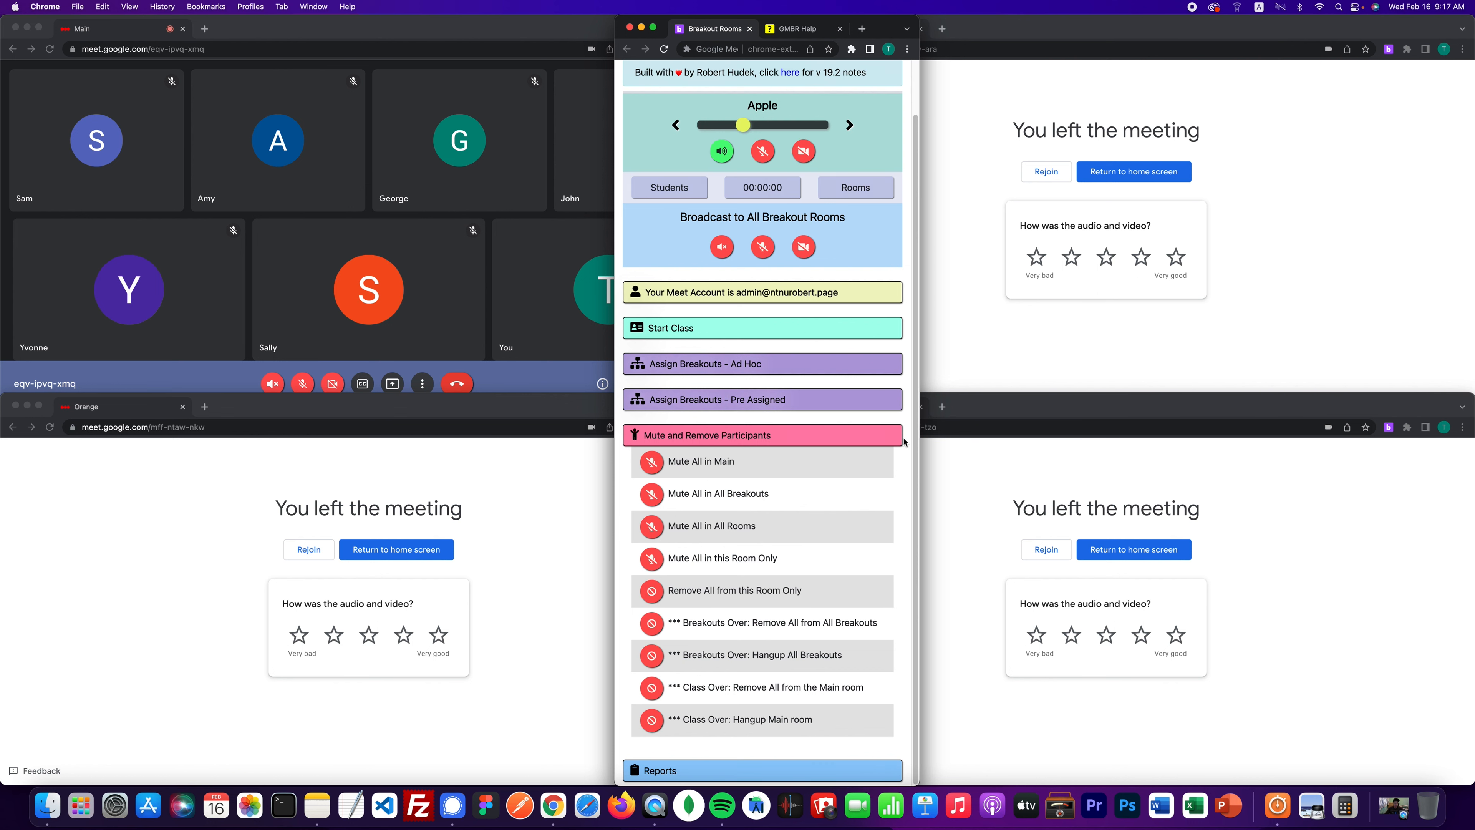
- Collapse the Mute and Remove Participants section and open the GMBR Help page
left_click_drag(888, 27, 1090, 6)
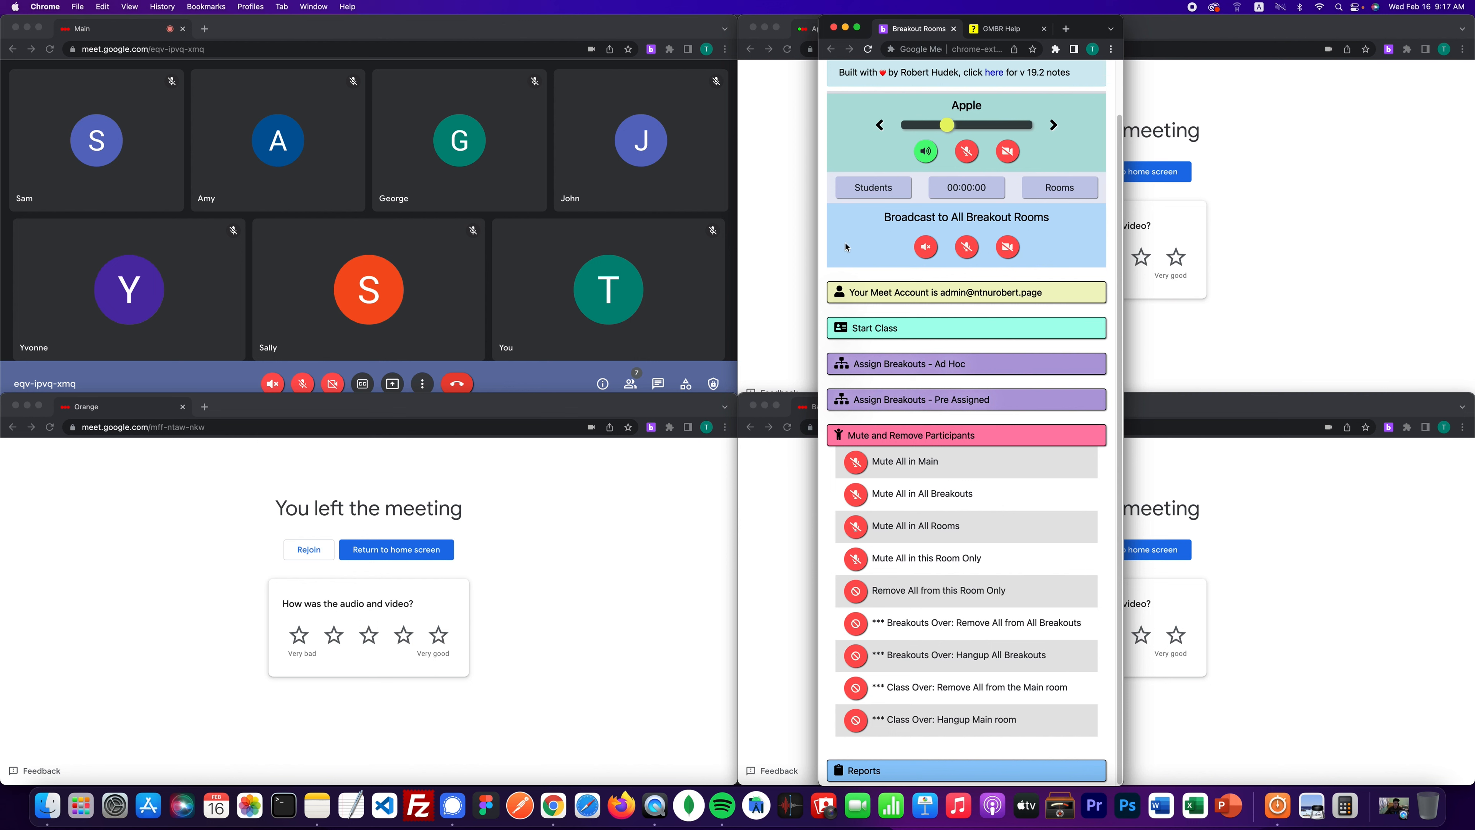
left_click(903, 436)
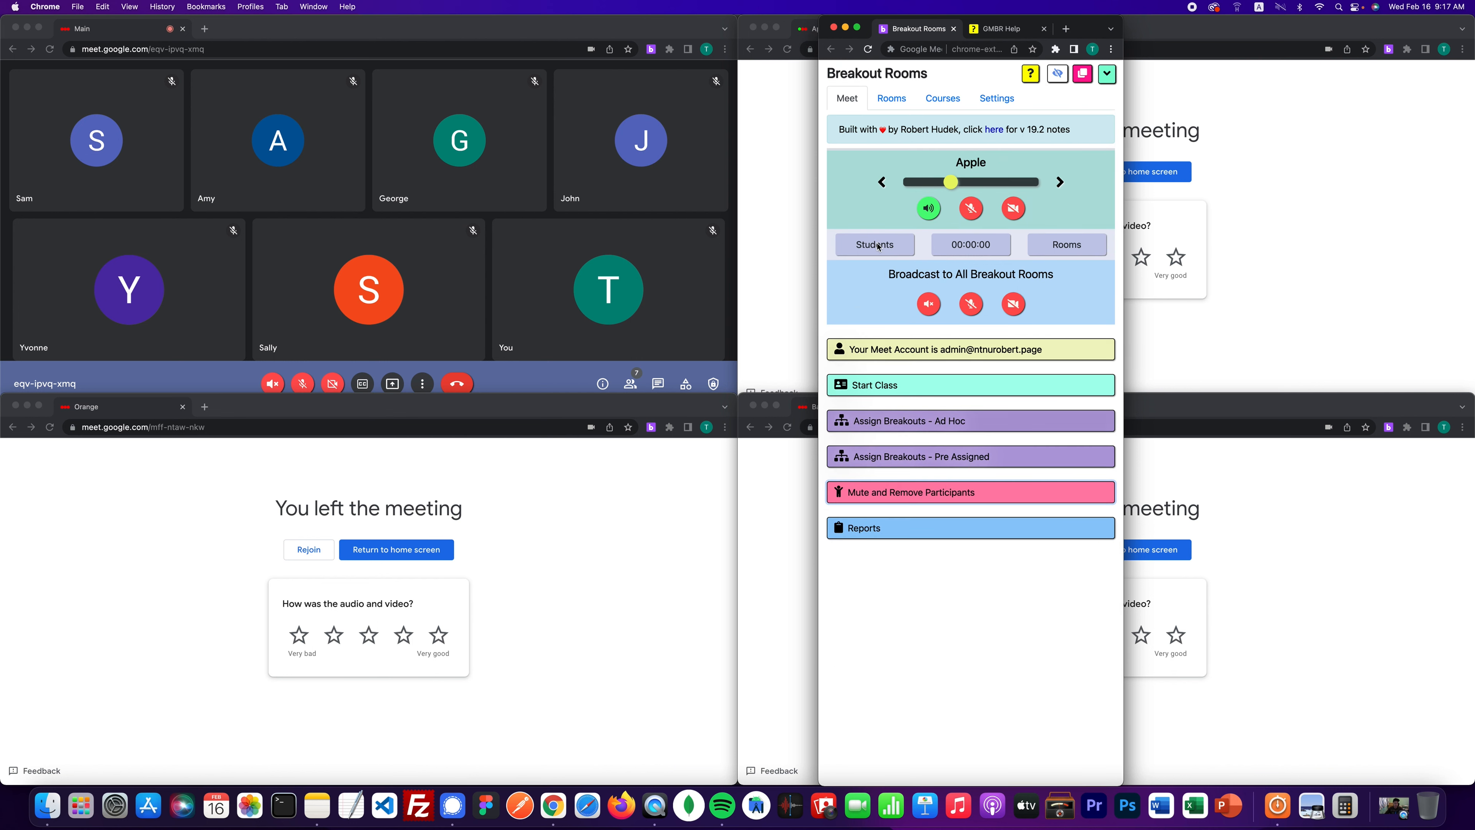
left_click(1002, 30)
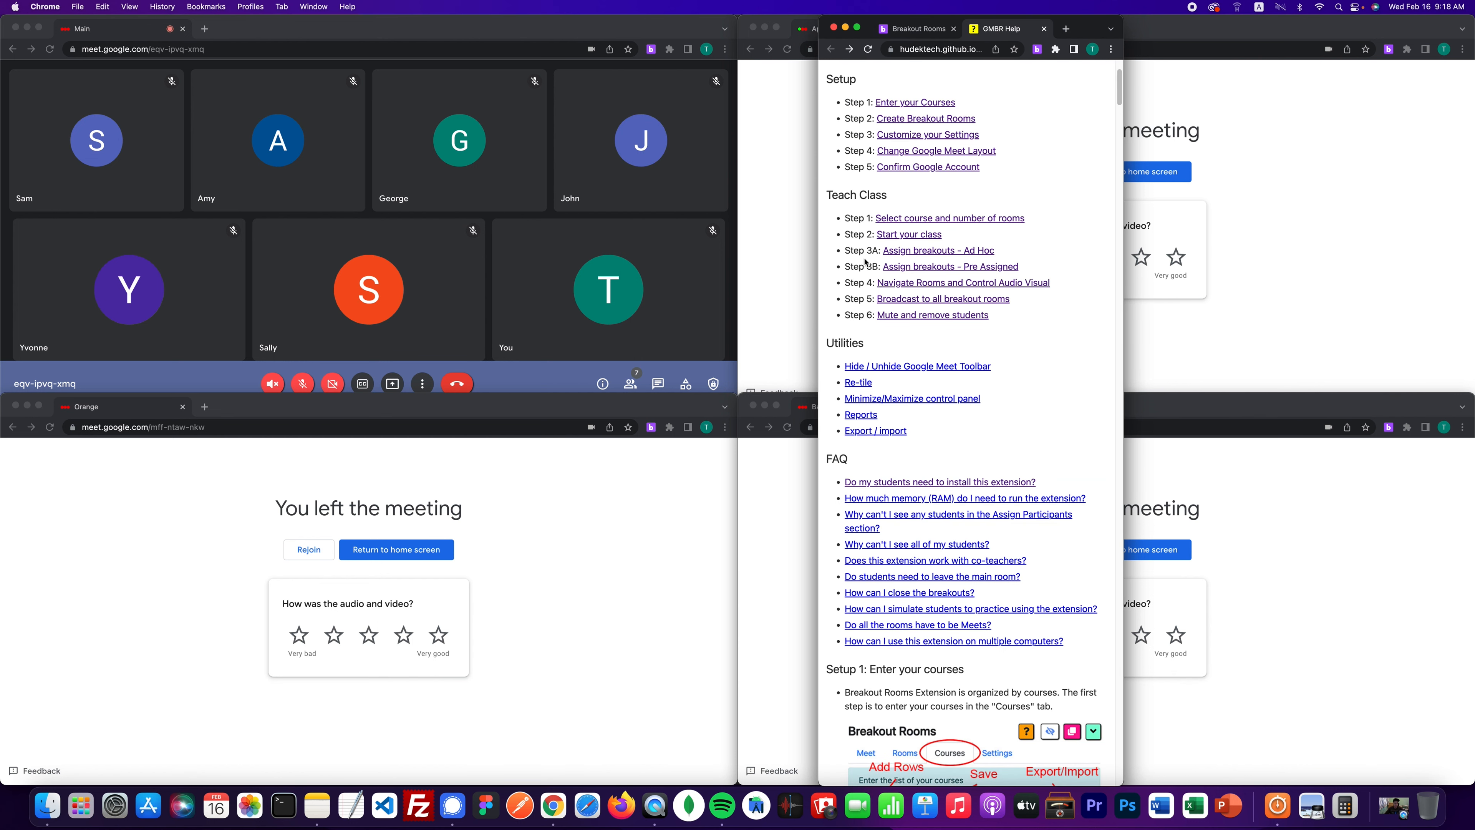
- Jump to the Hide / Unhide Google Meet Toolbar section of the GMBR Help page
left_click(898, 367)
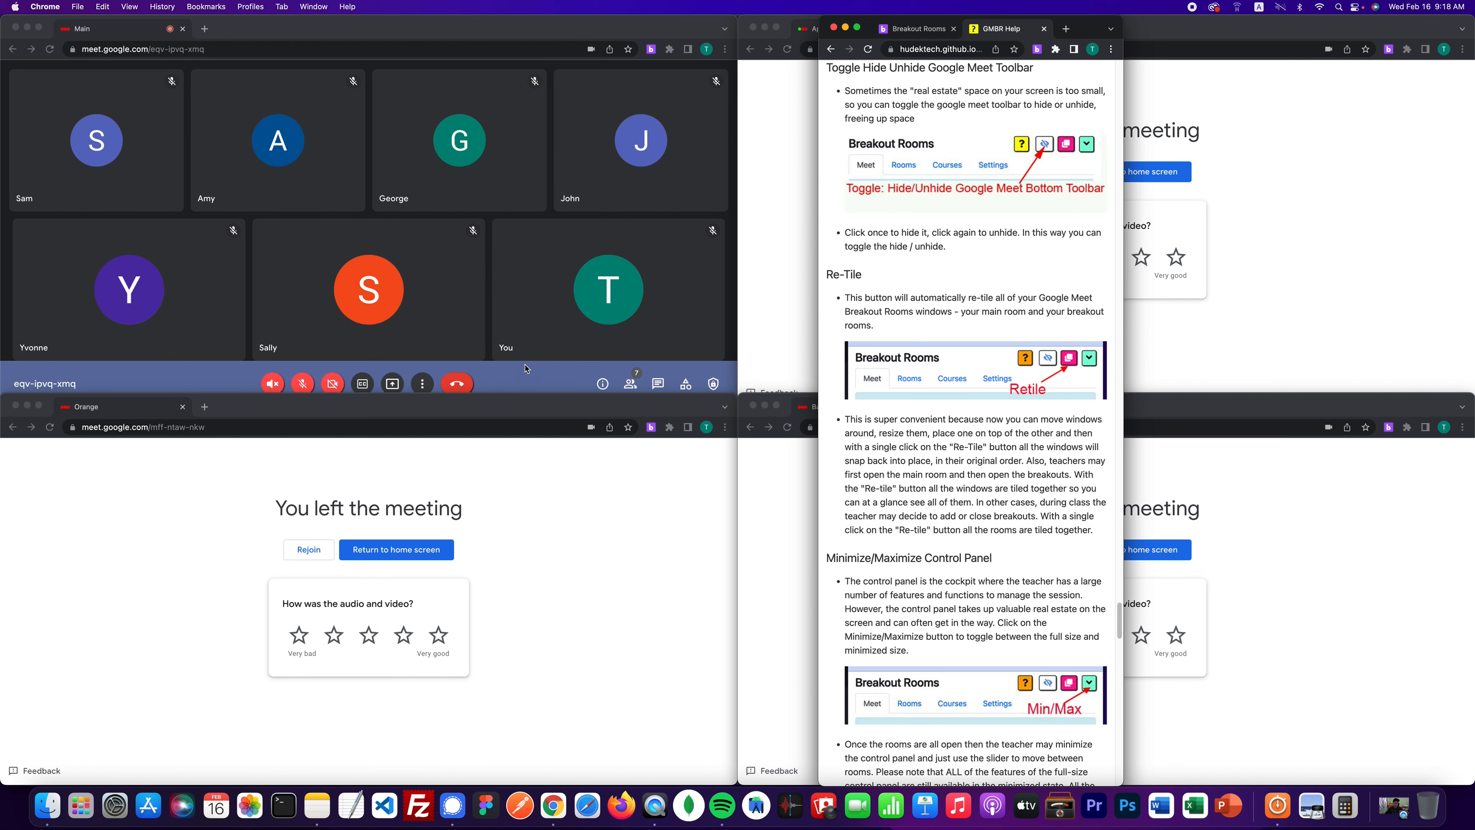
left_click(917, 29)
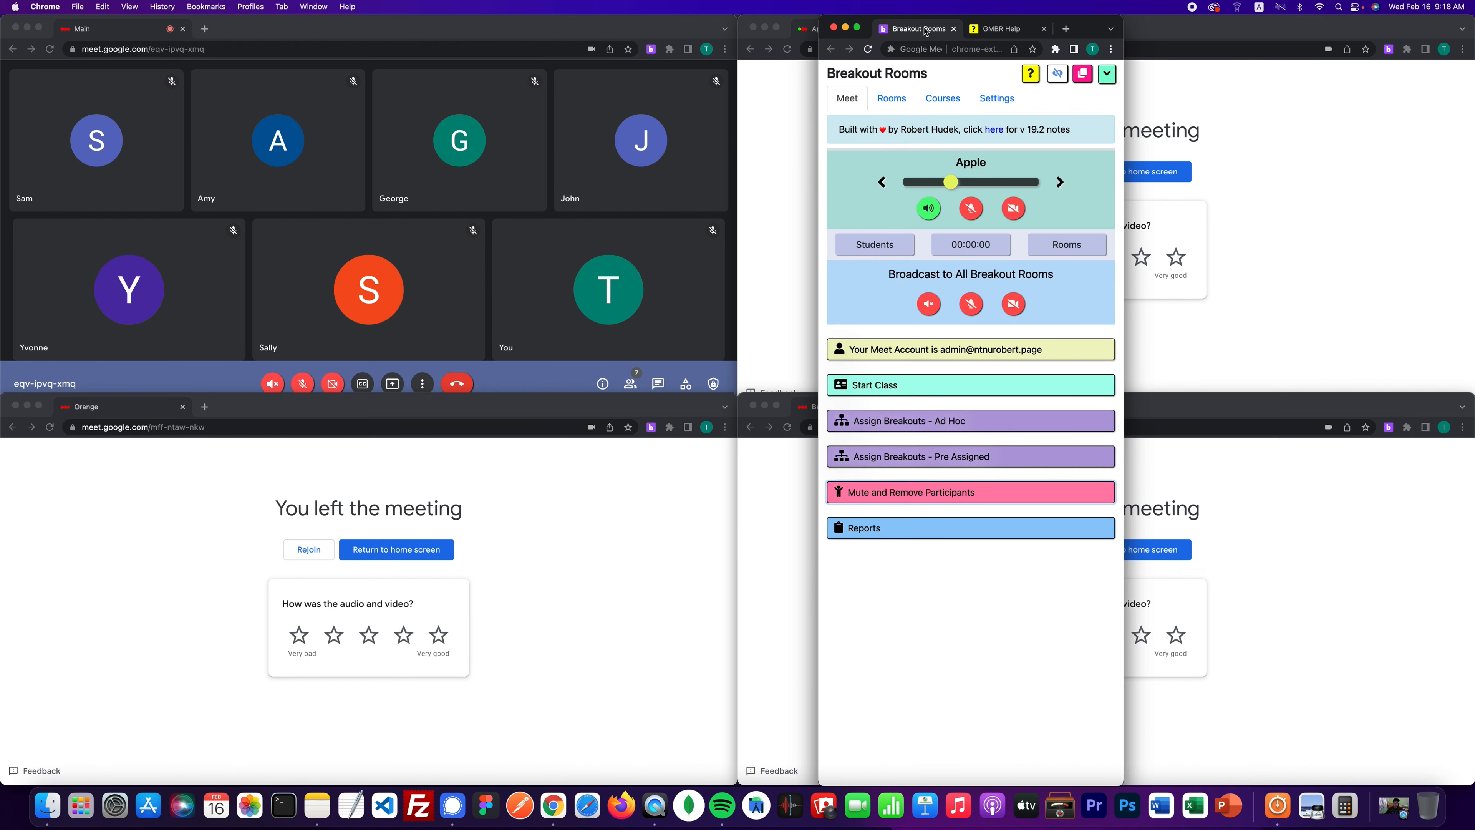
left_click(1059, 74)
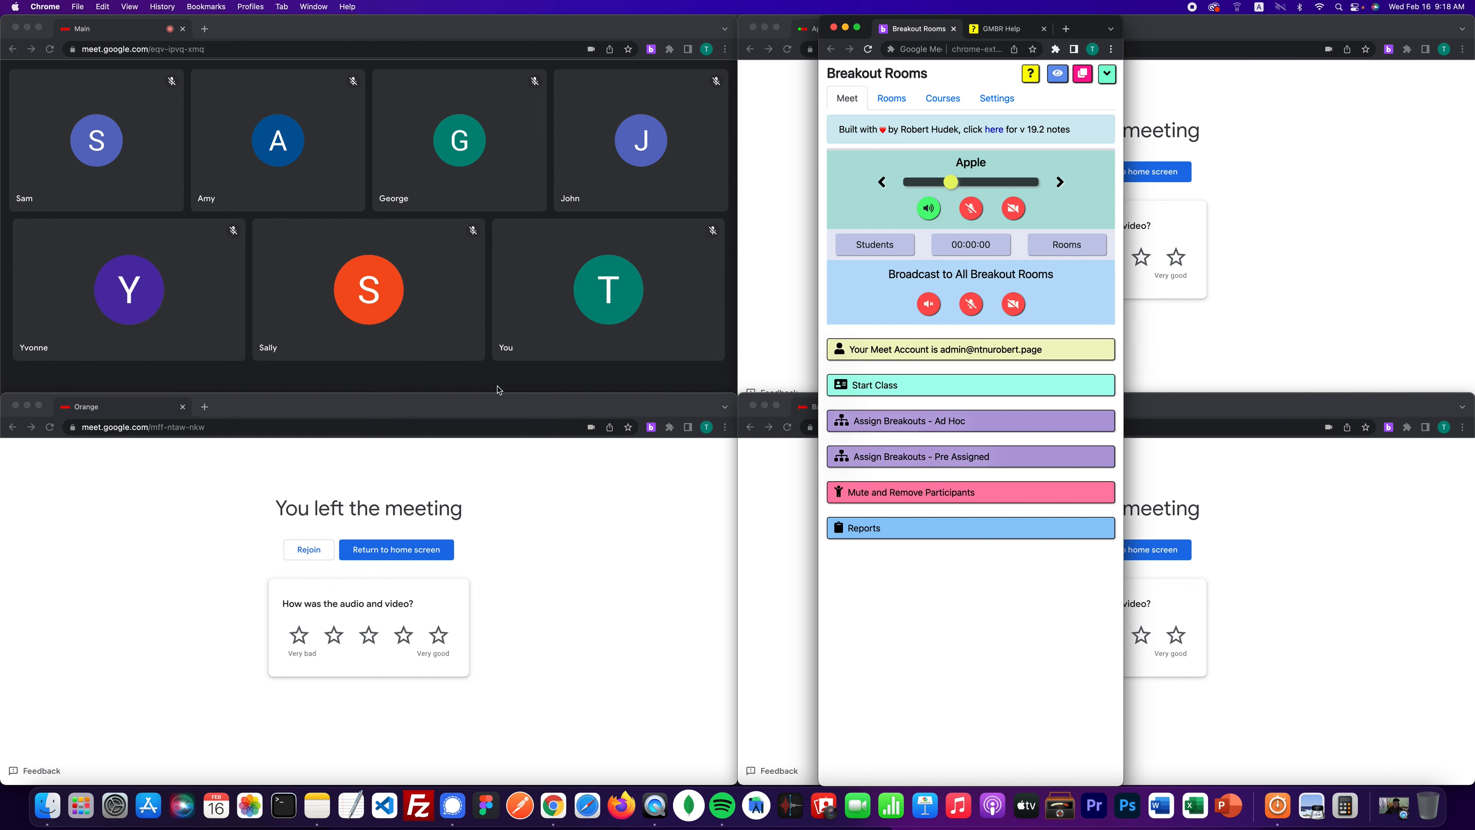
left_click(1057, 80)
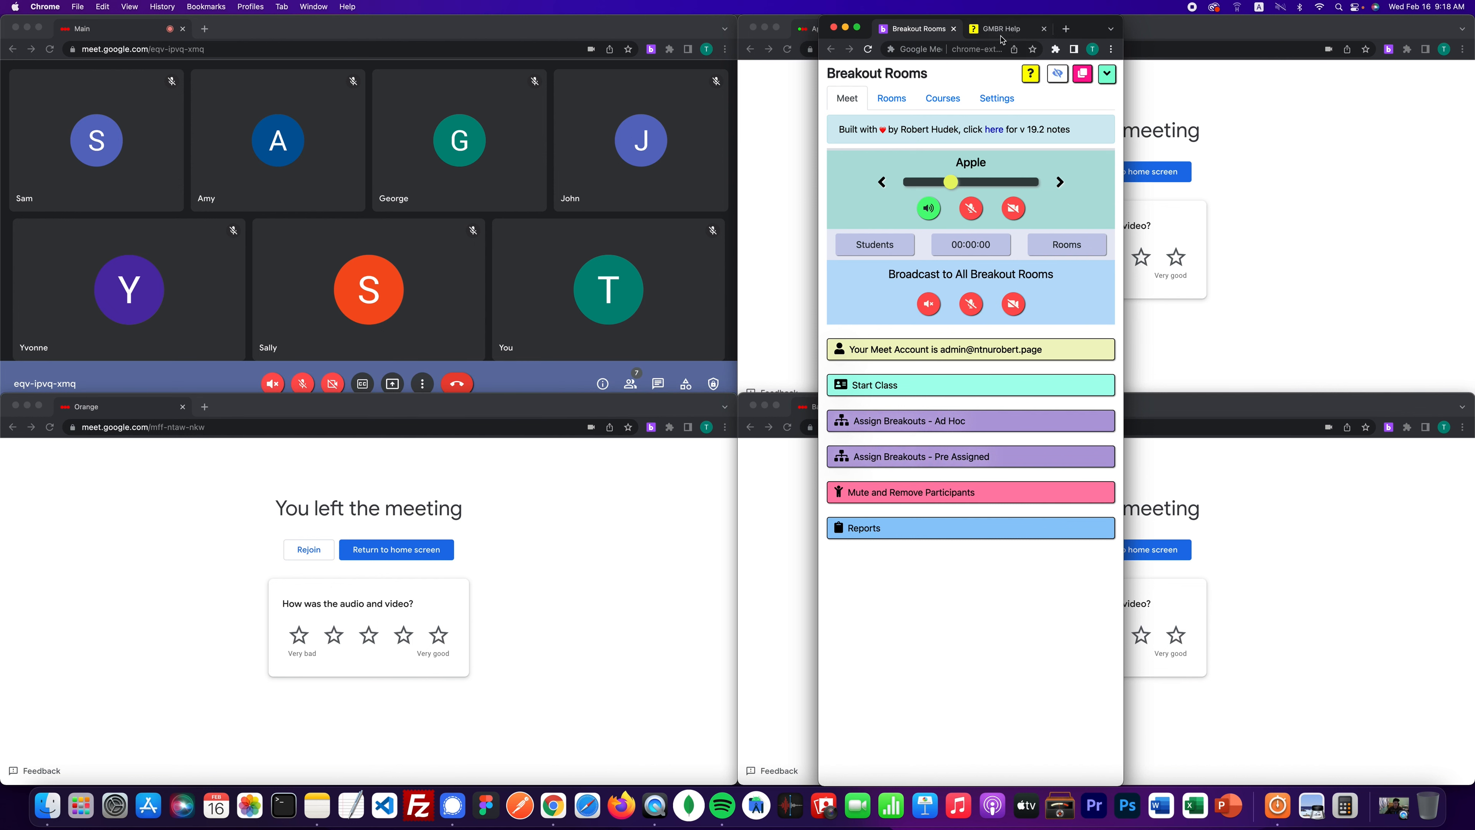
left_click(998, 31)
- Read the help sections on re-tiling windows and minimizing the control panel
left_click(831, 50)
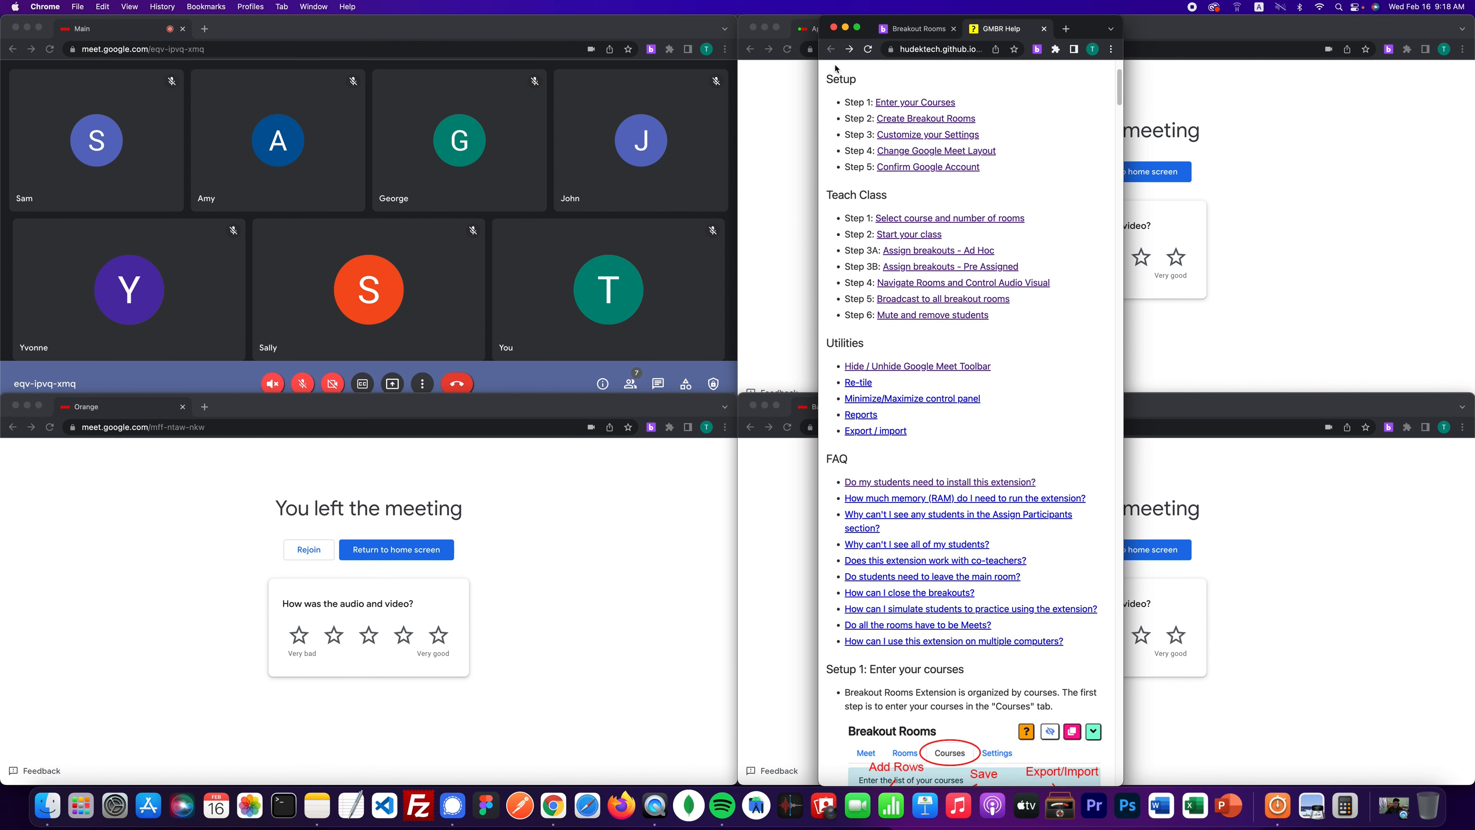
left_click(862, 385)
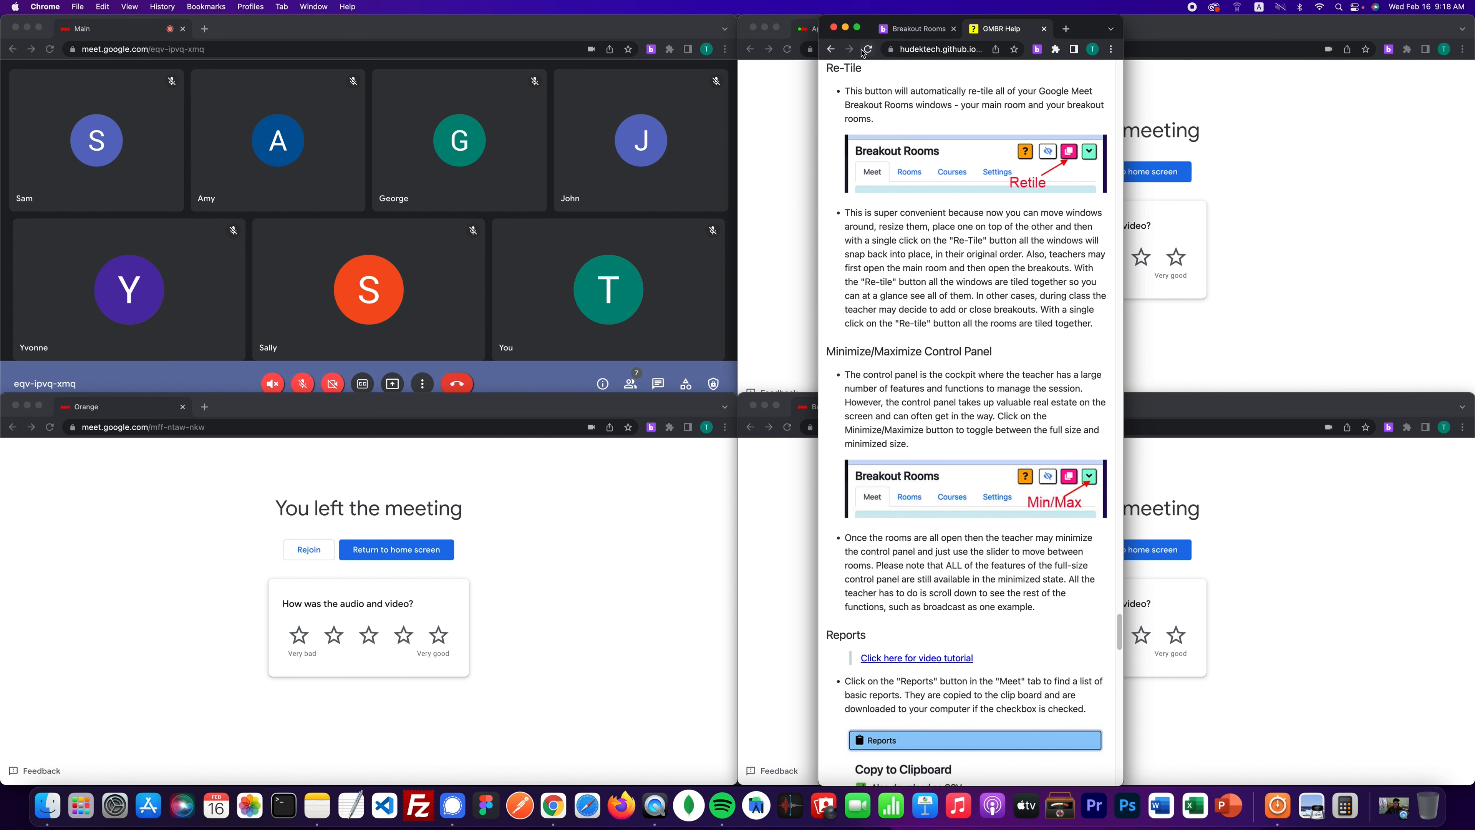
left_click(831, 49)
left_click(928, 398)
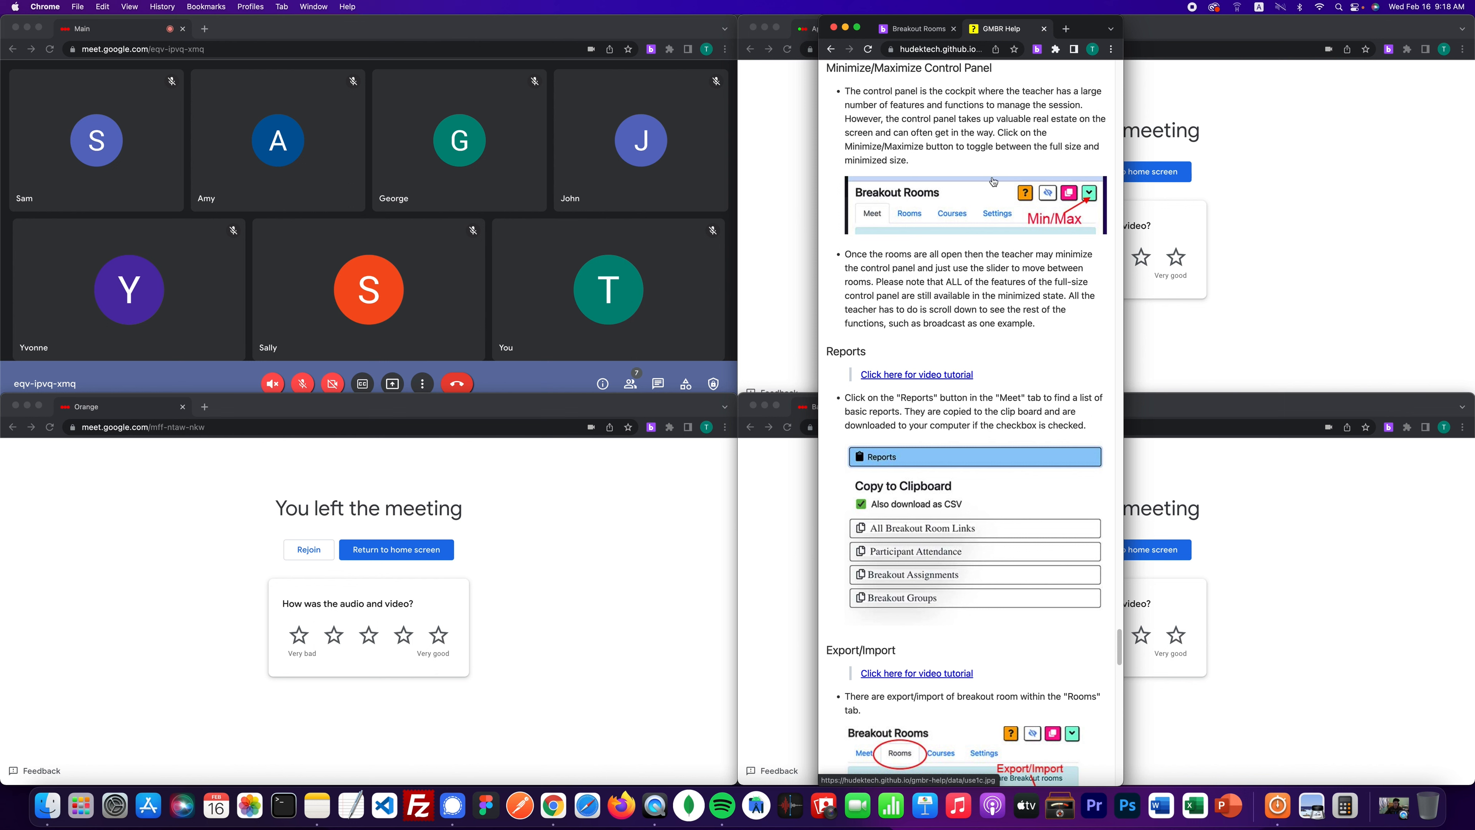
- Shrink the control panel to its compact view, then restore it to full size
left_click(910, 34)
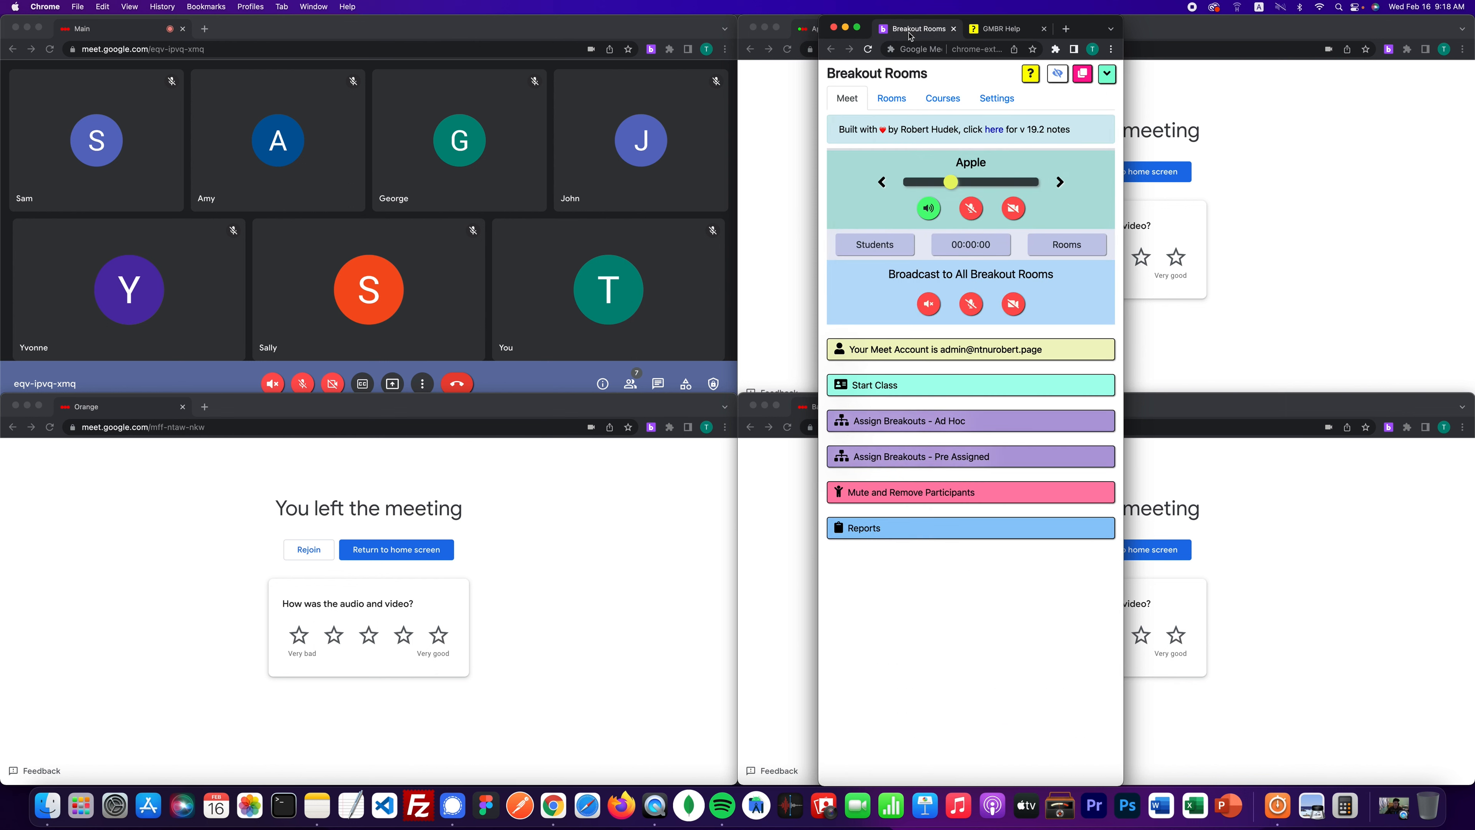
left_click(1107, 77)
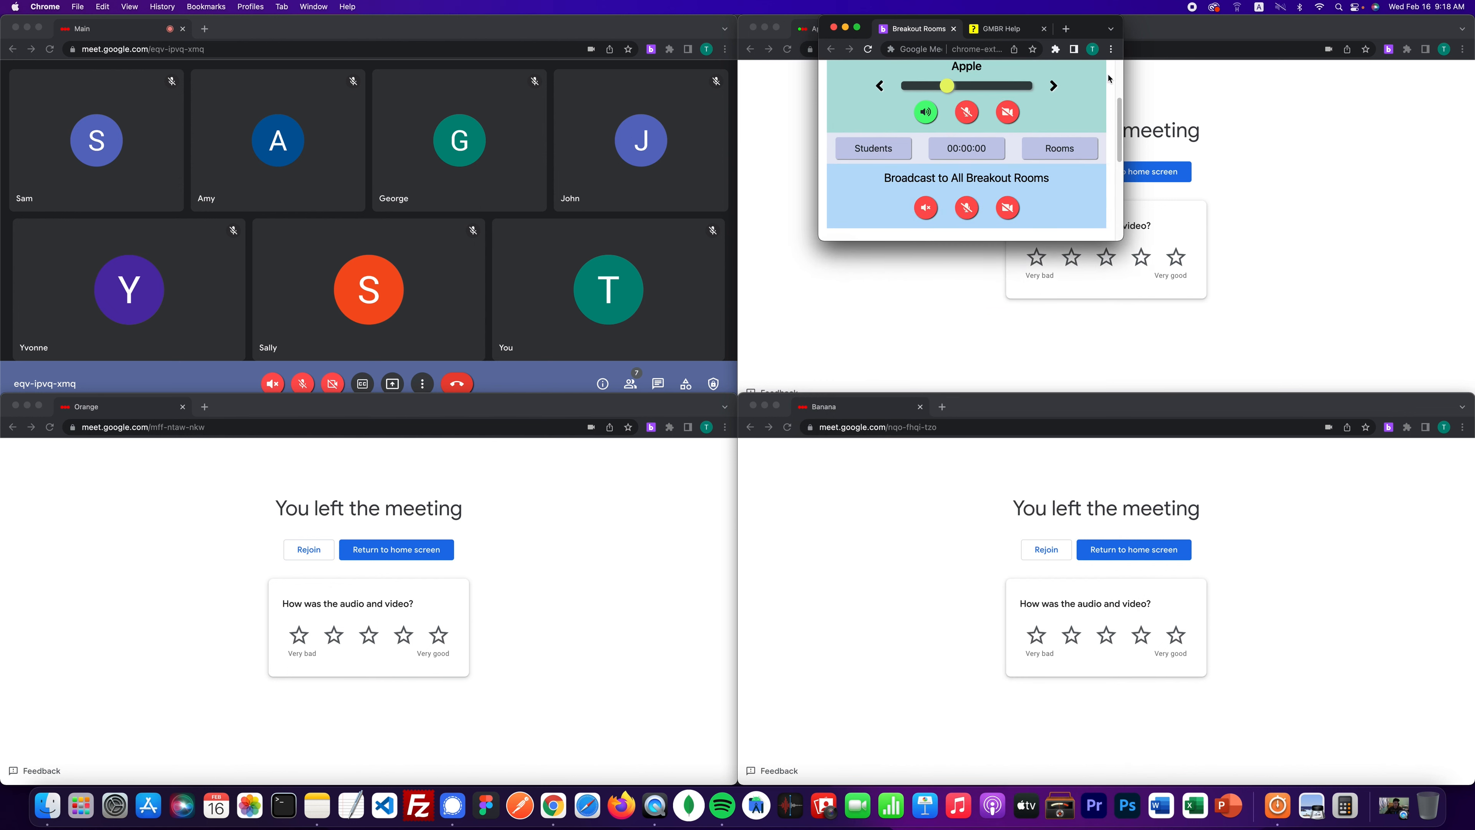
scroll(1117, 74, "up", 3)
left_click(1107, 73)
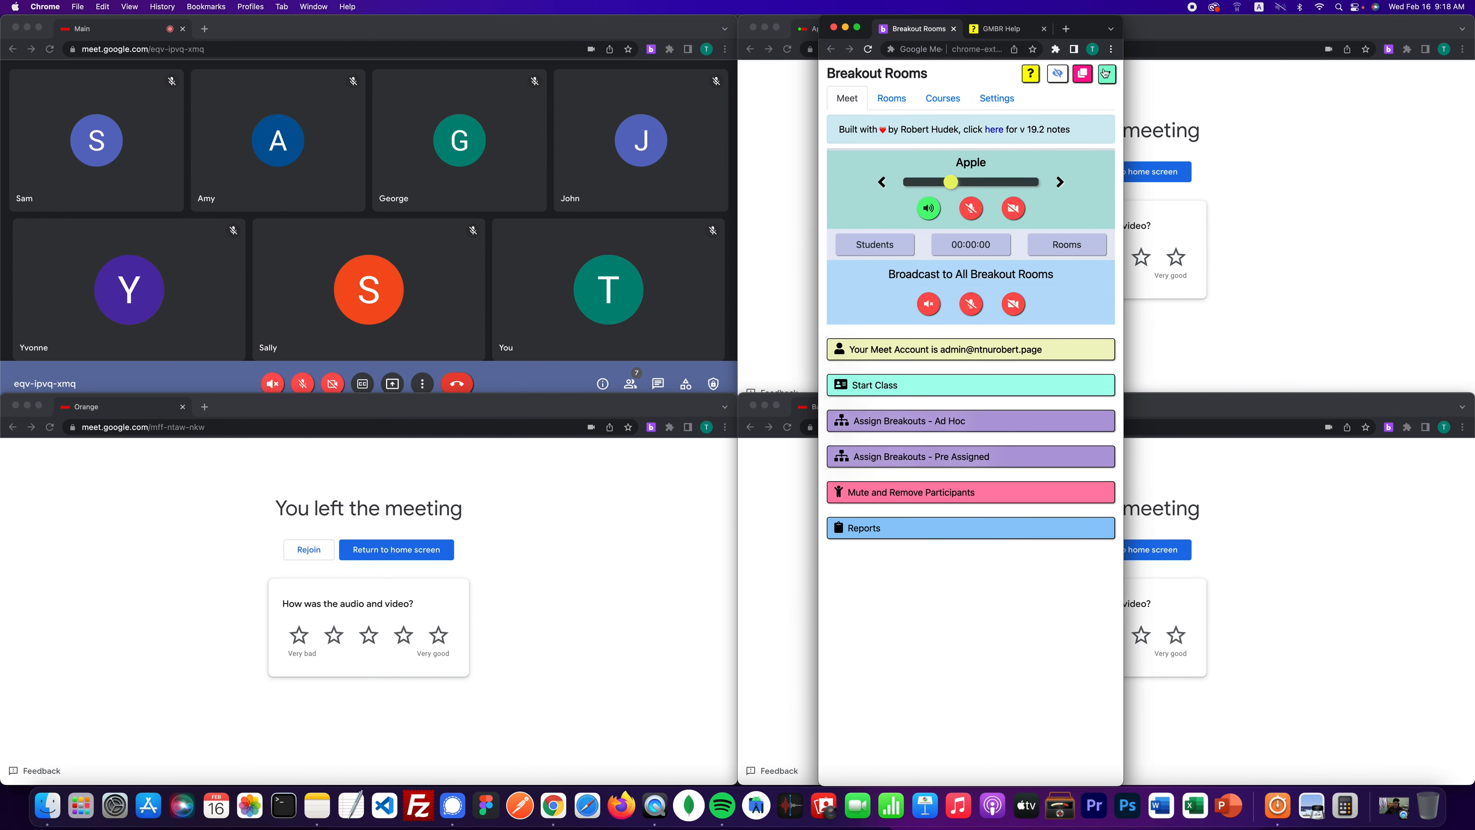
- Open the help page's section on reports
left_click(1023, 32)
left_click(831, 52)
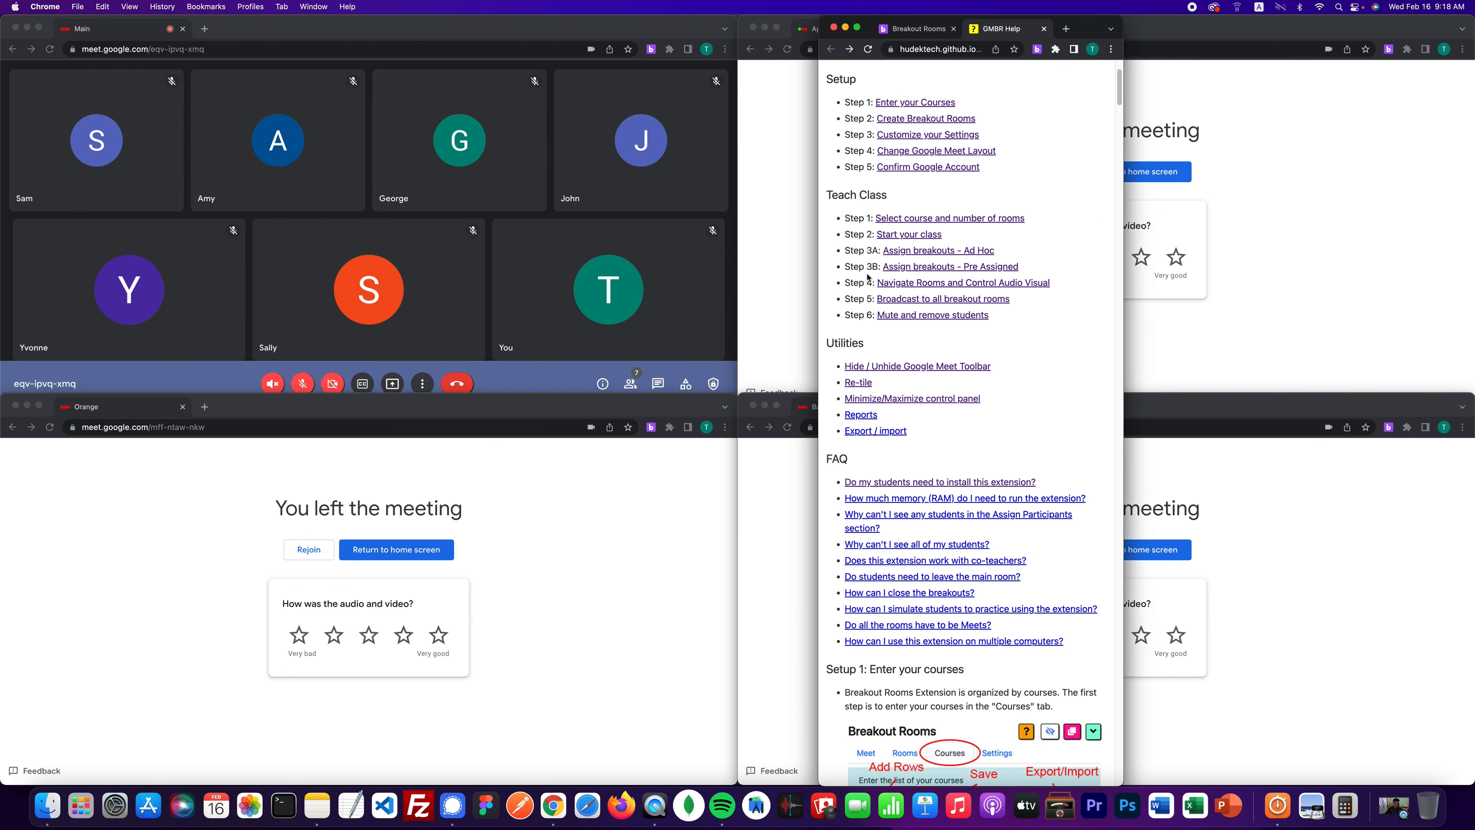
left_click(865, 414)
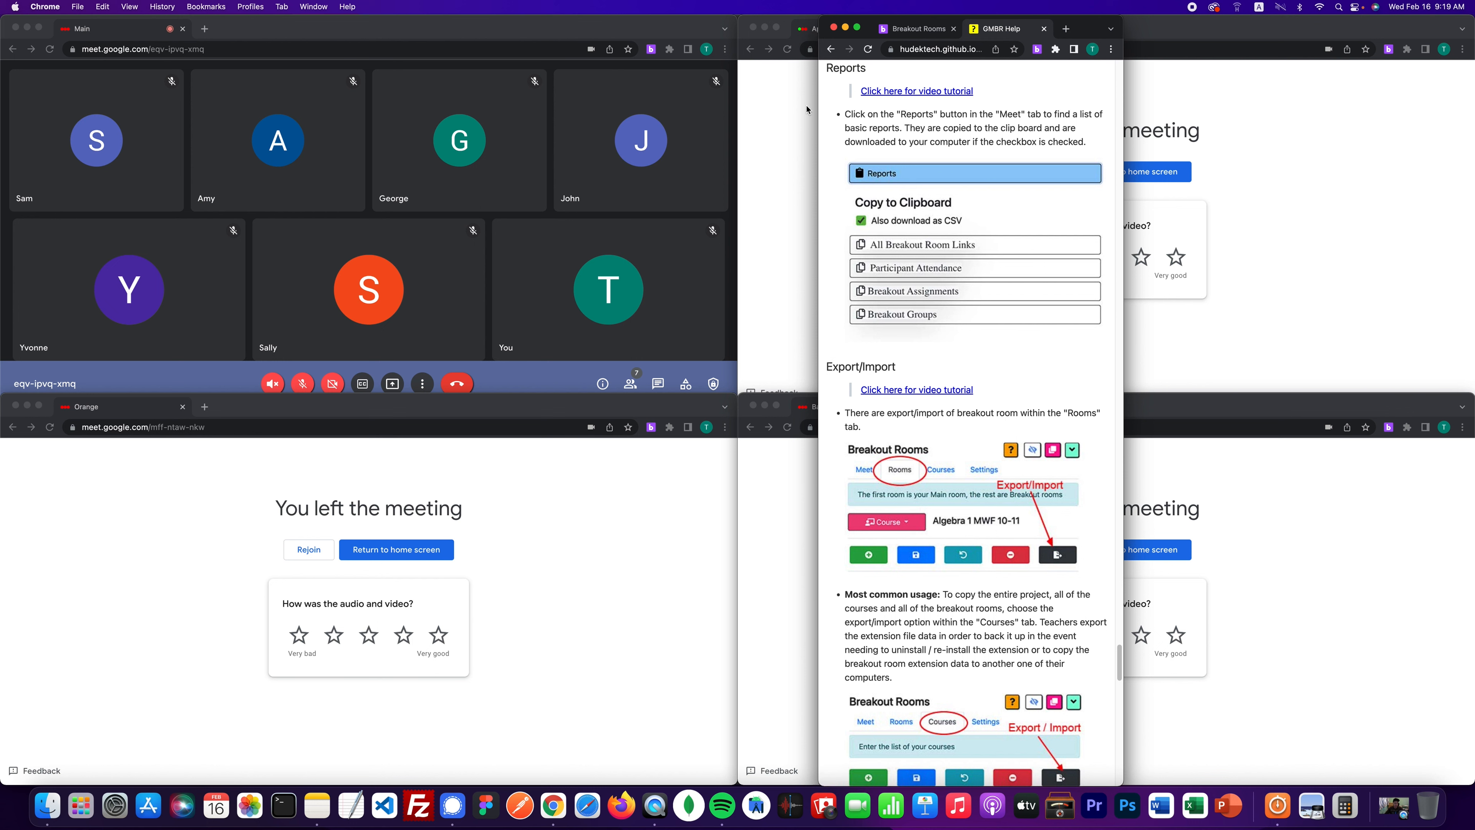
- Download the Breakout Assignments report from Reports and open the CSV
left_click(894, 34)
left_click(868, 533)
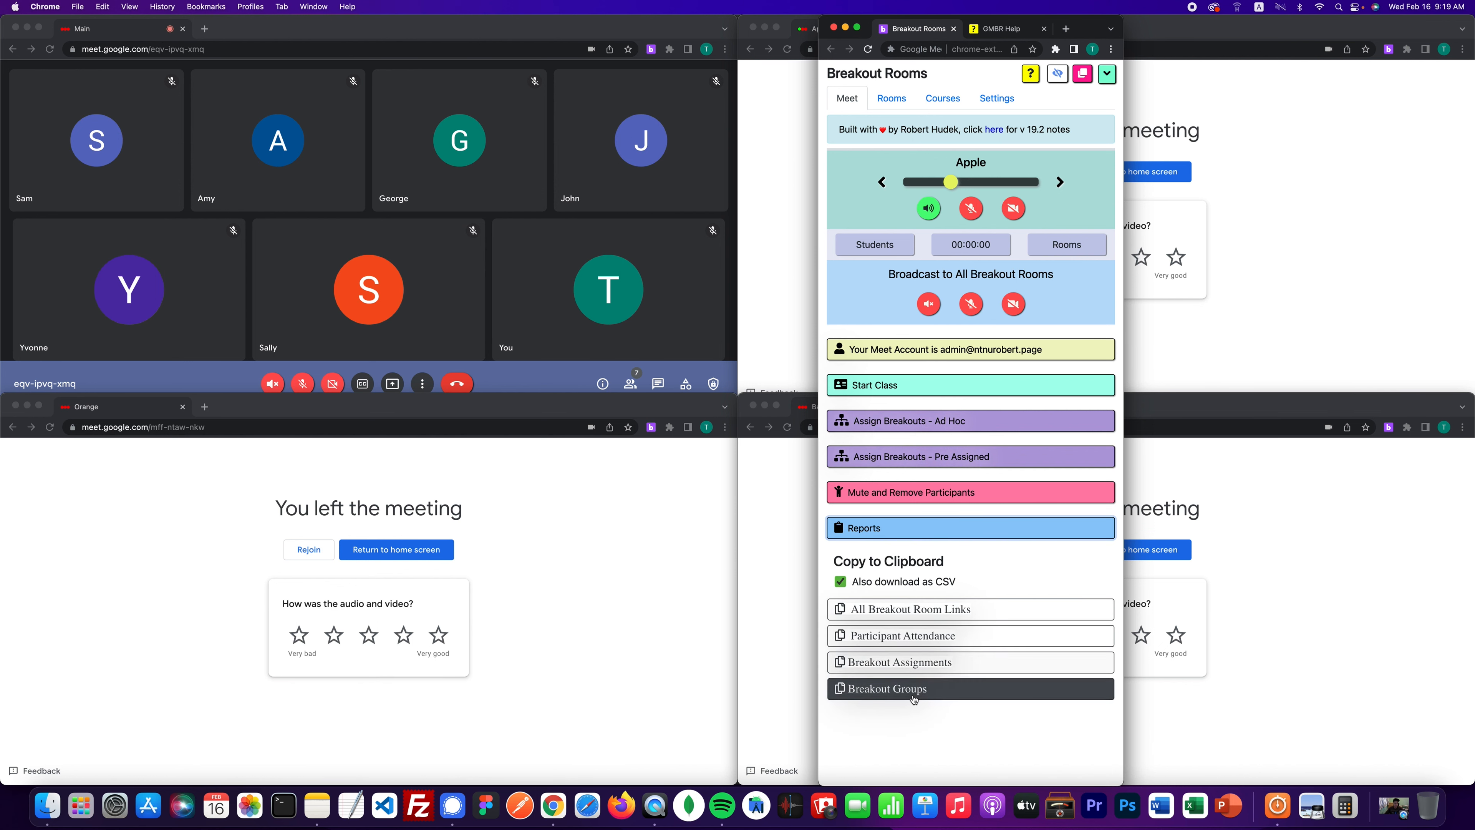
left_click(918, 672)
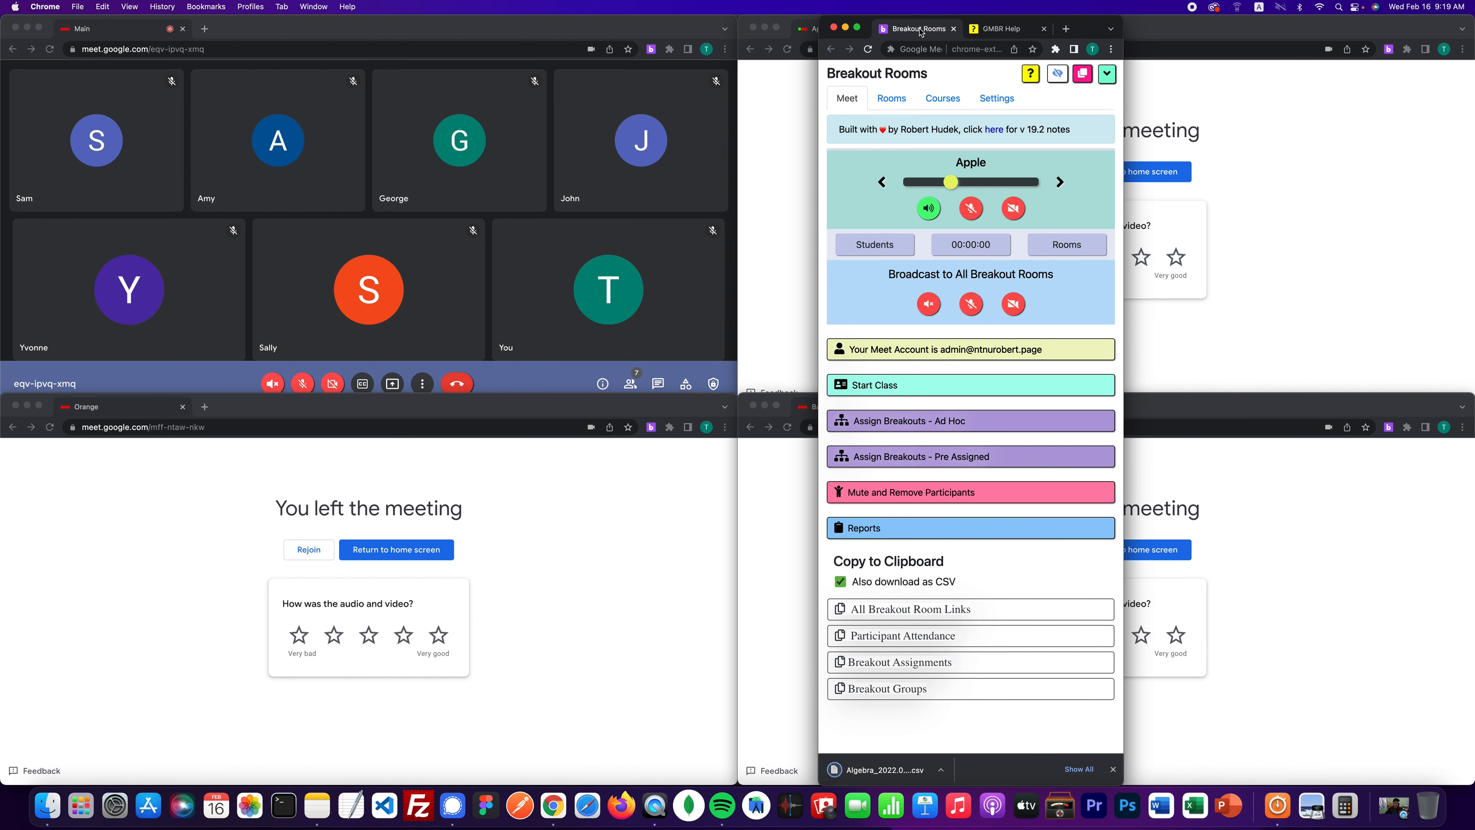
left_click(893, 773)
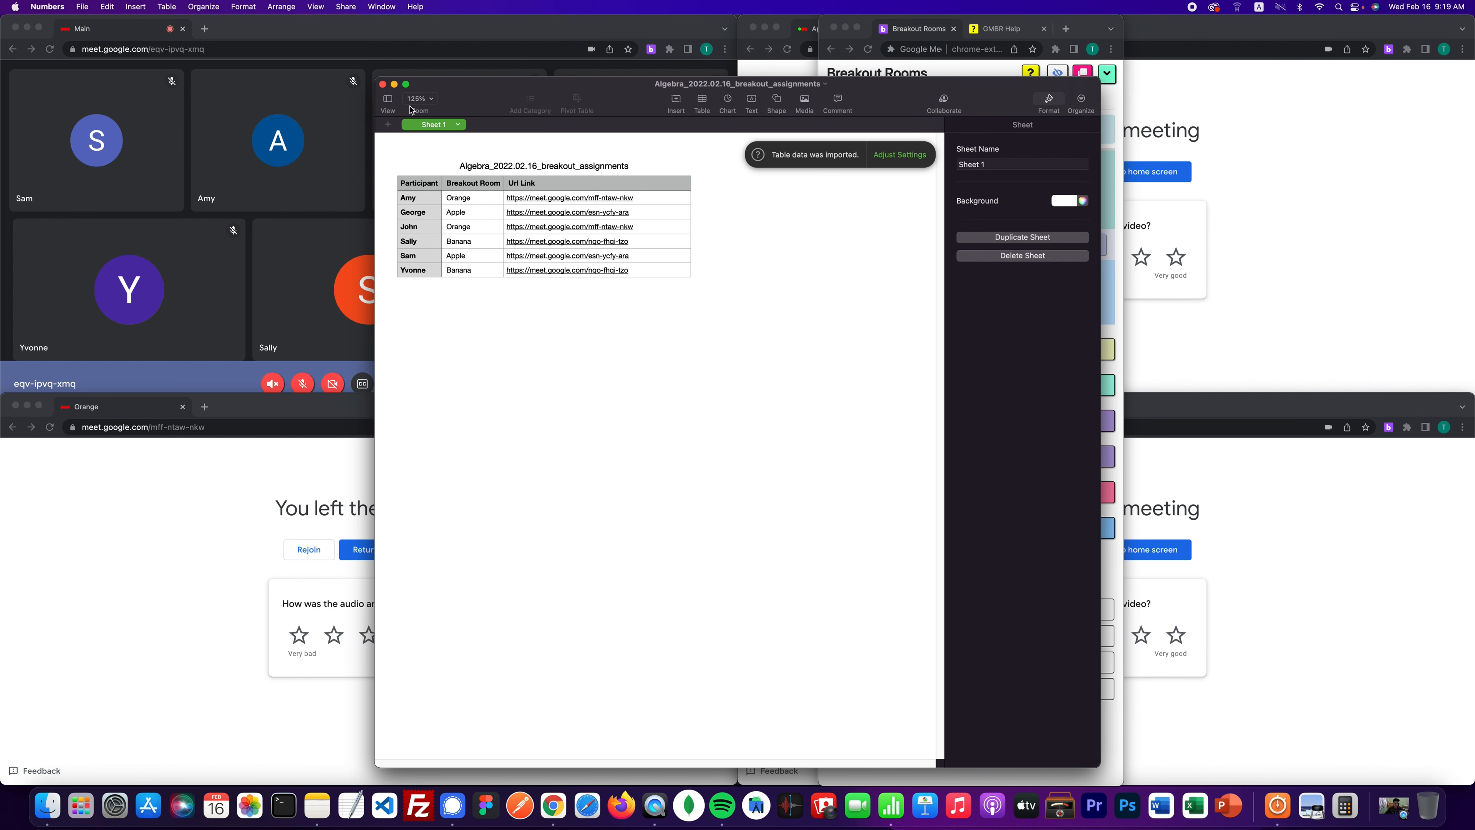
- Close the Numbers spreadsheet showing the Algebra breakout assignments
left_click(382, 85)
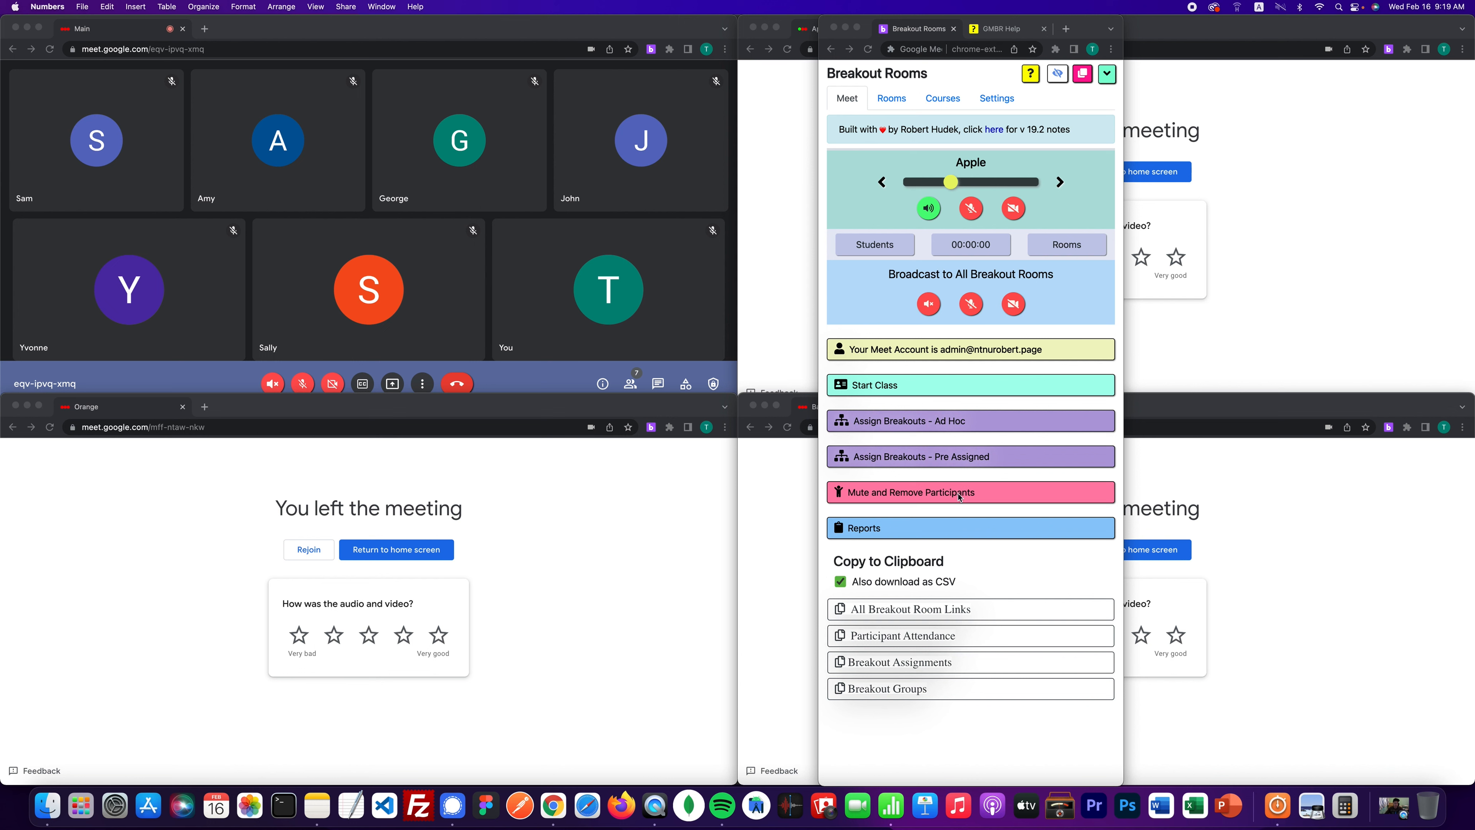
- Collapse Reports, read the Export / Import help section, and return to the Breakout Rooms panel
left_click(959, 526)
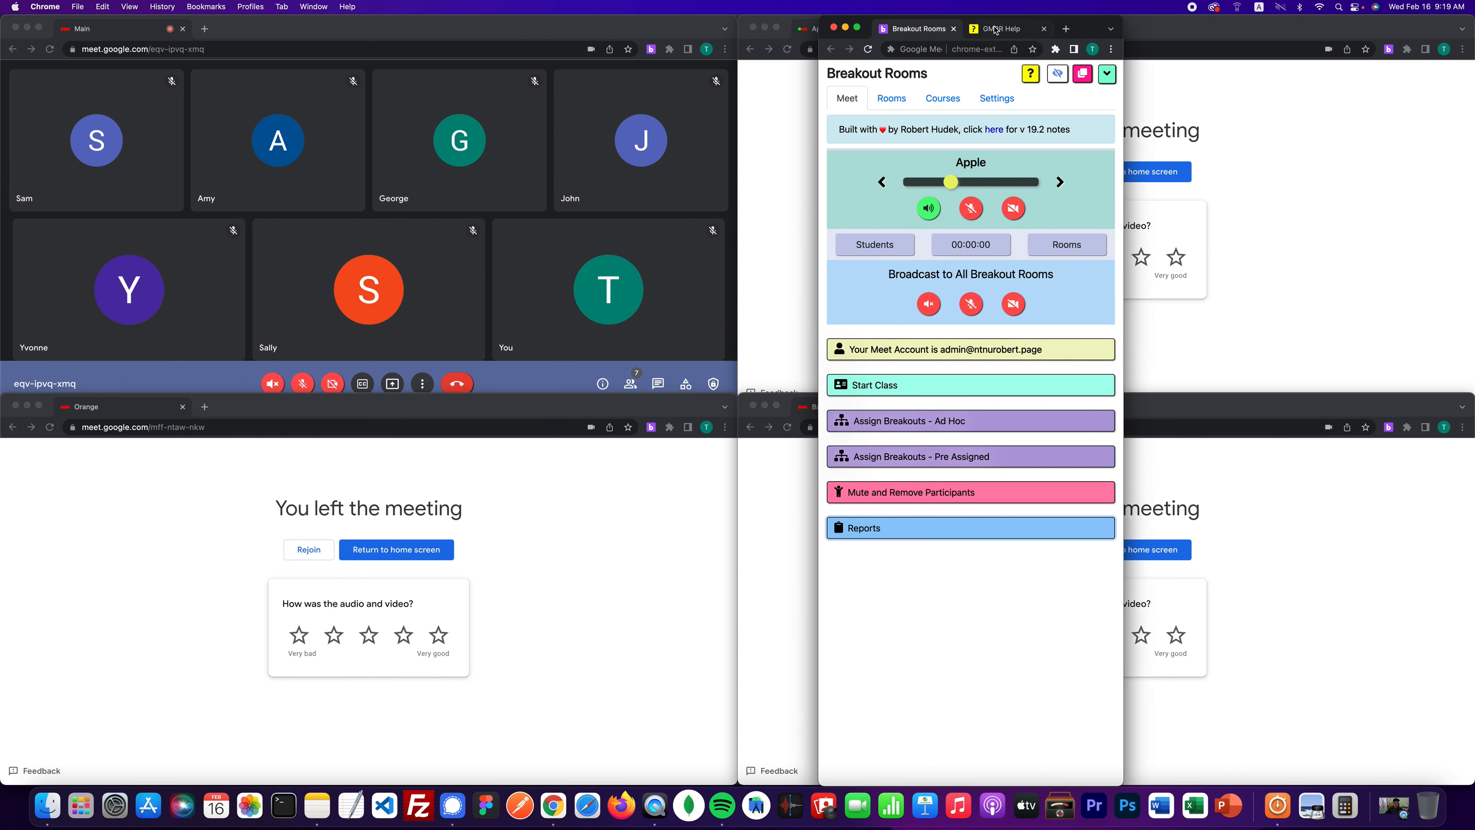
left_click(995, 29)
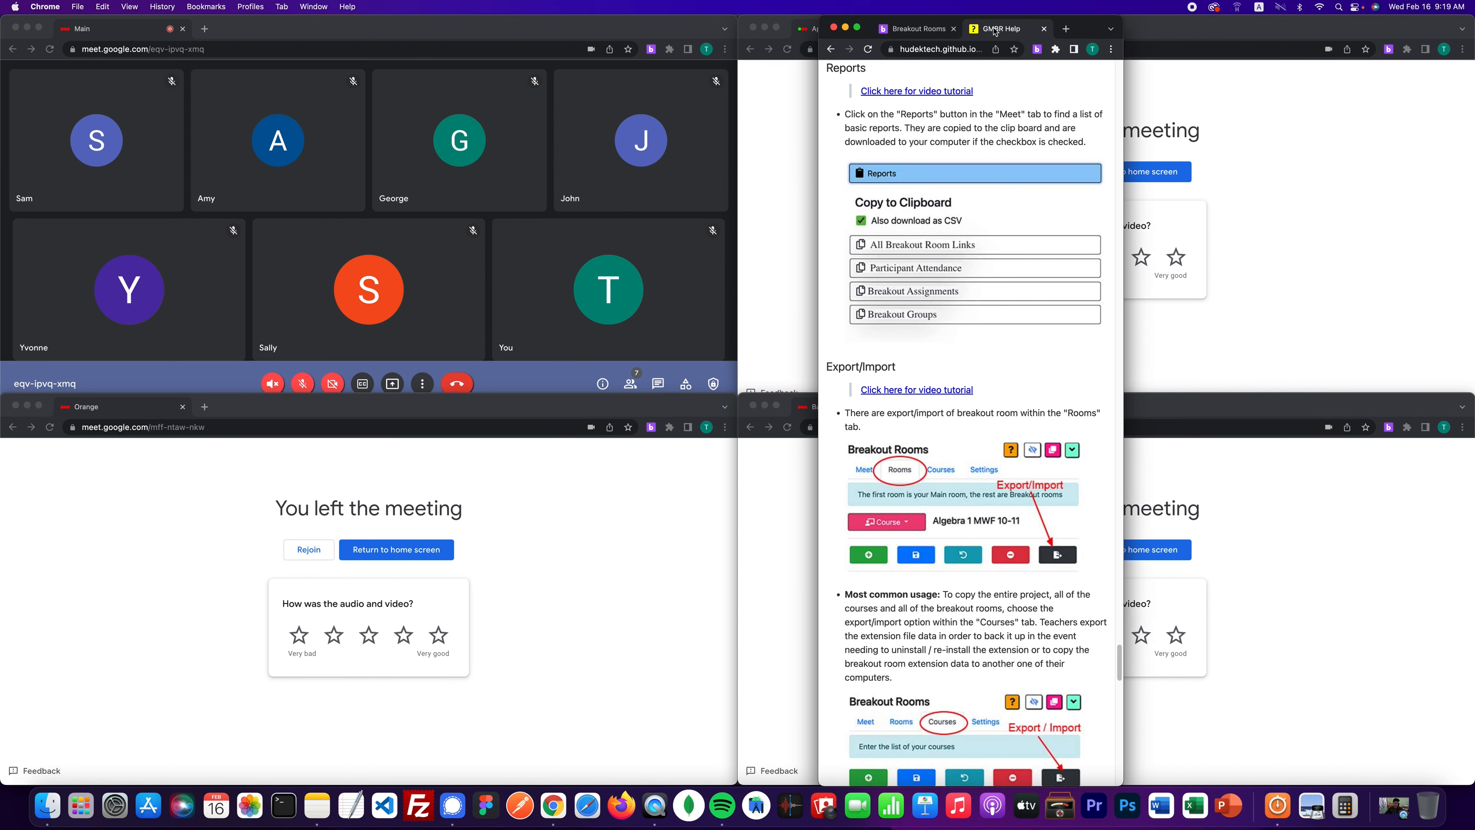
left_click(833, 50)
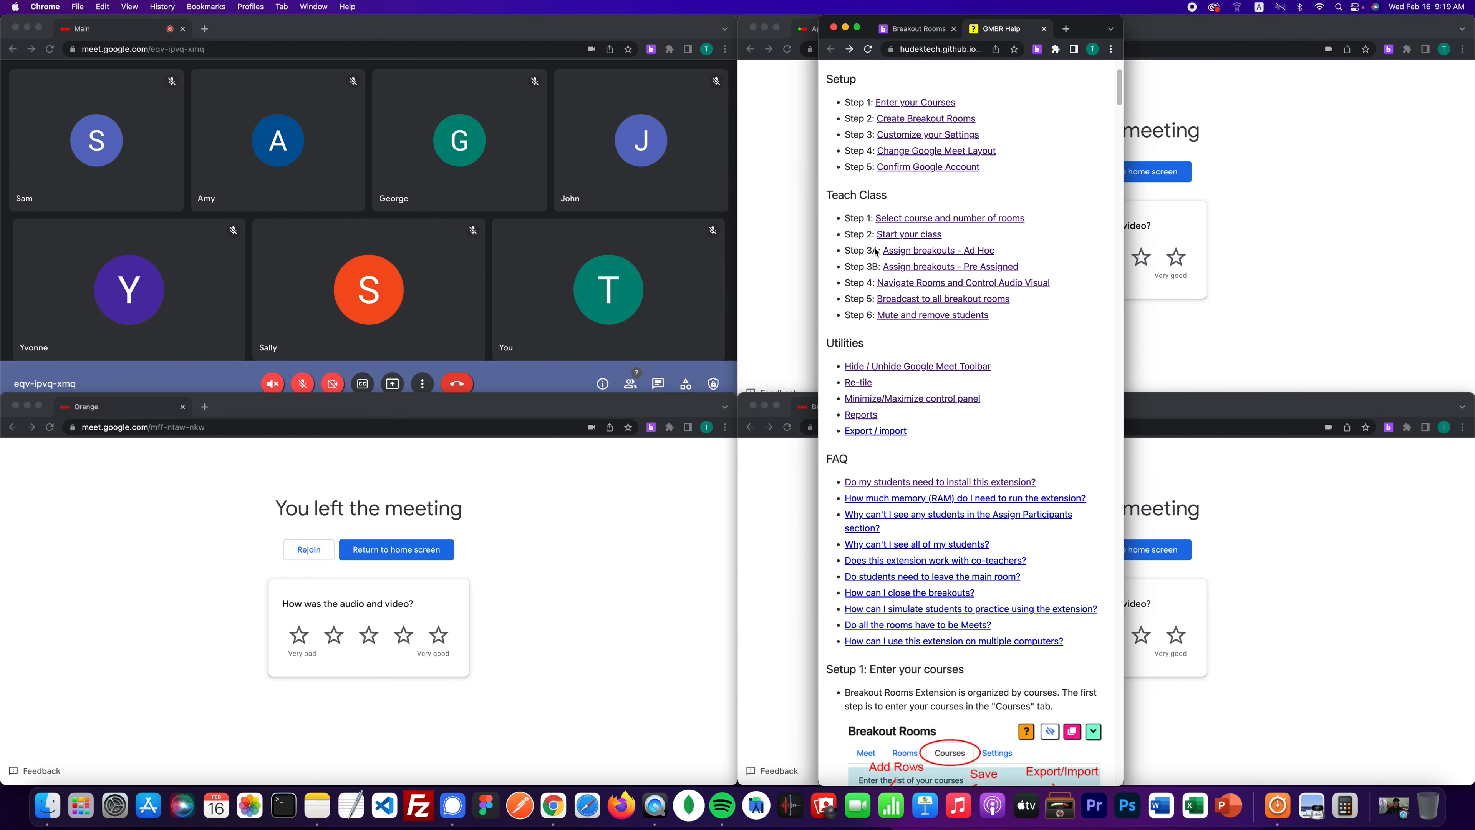
left_click(901, 430)
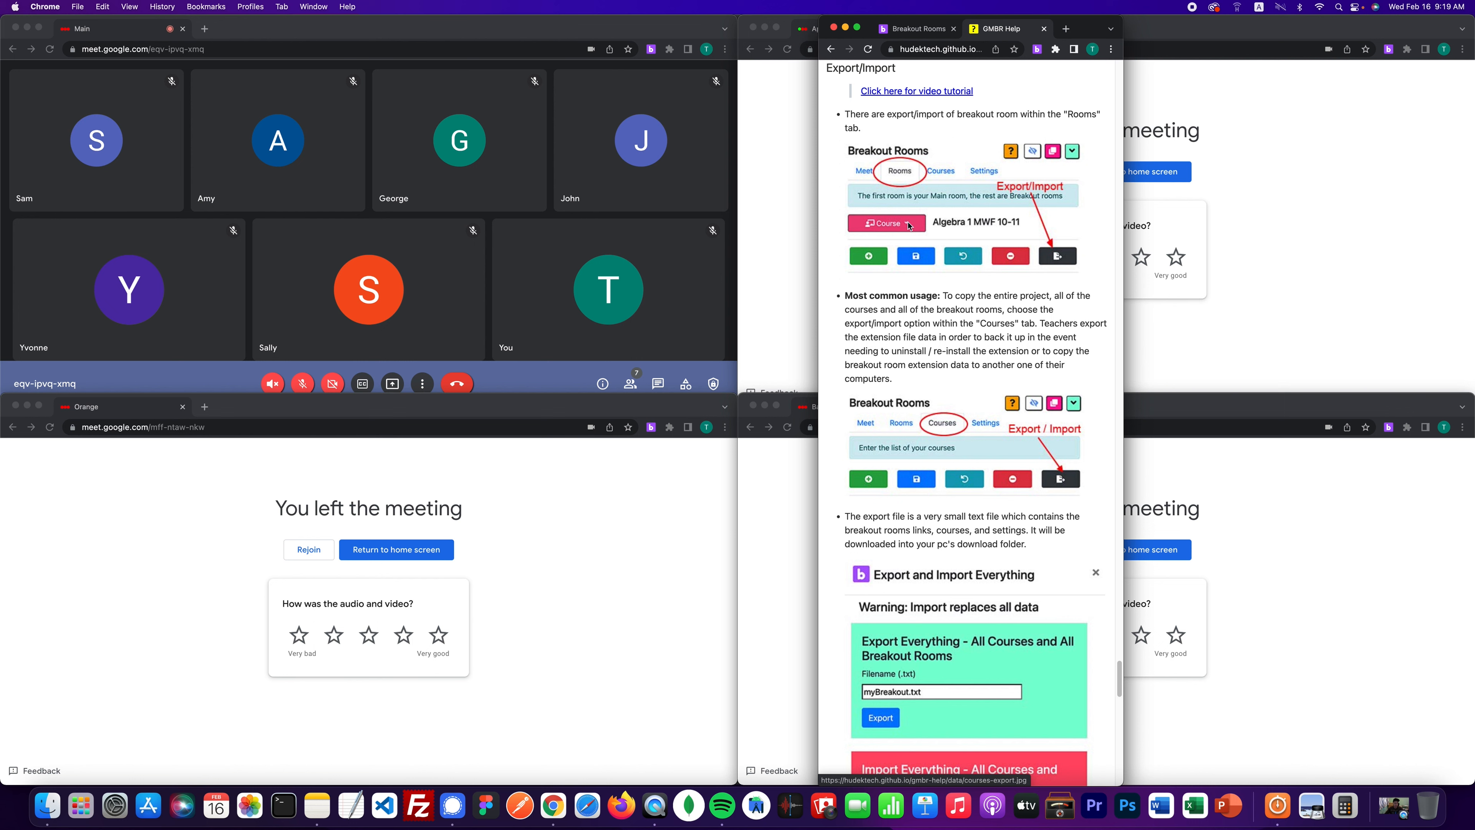
left_click(918, 36)
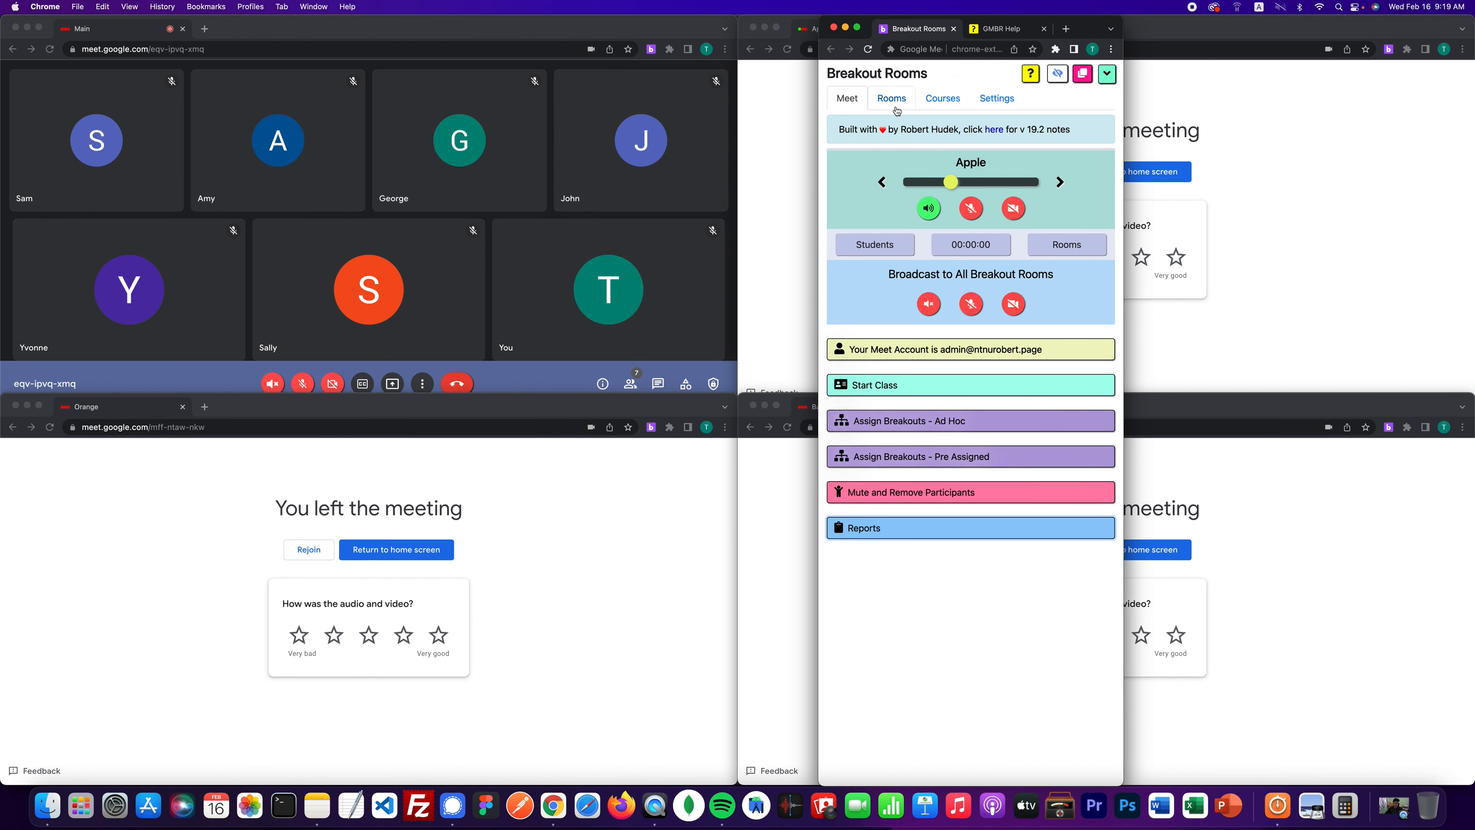
- Check the Algebra course's room links on the Rooms tab, then return to the Courses list
left_click(940, 103)
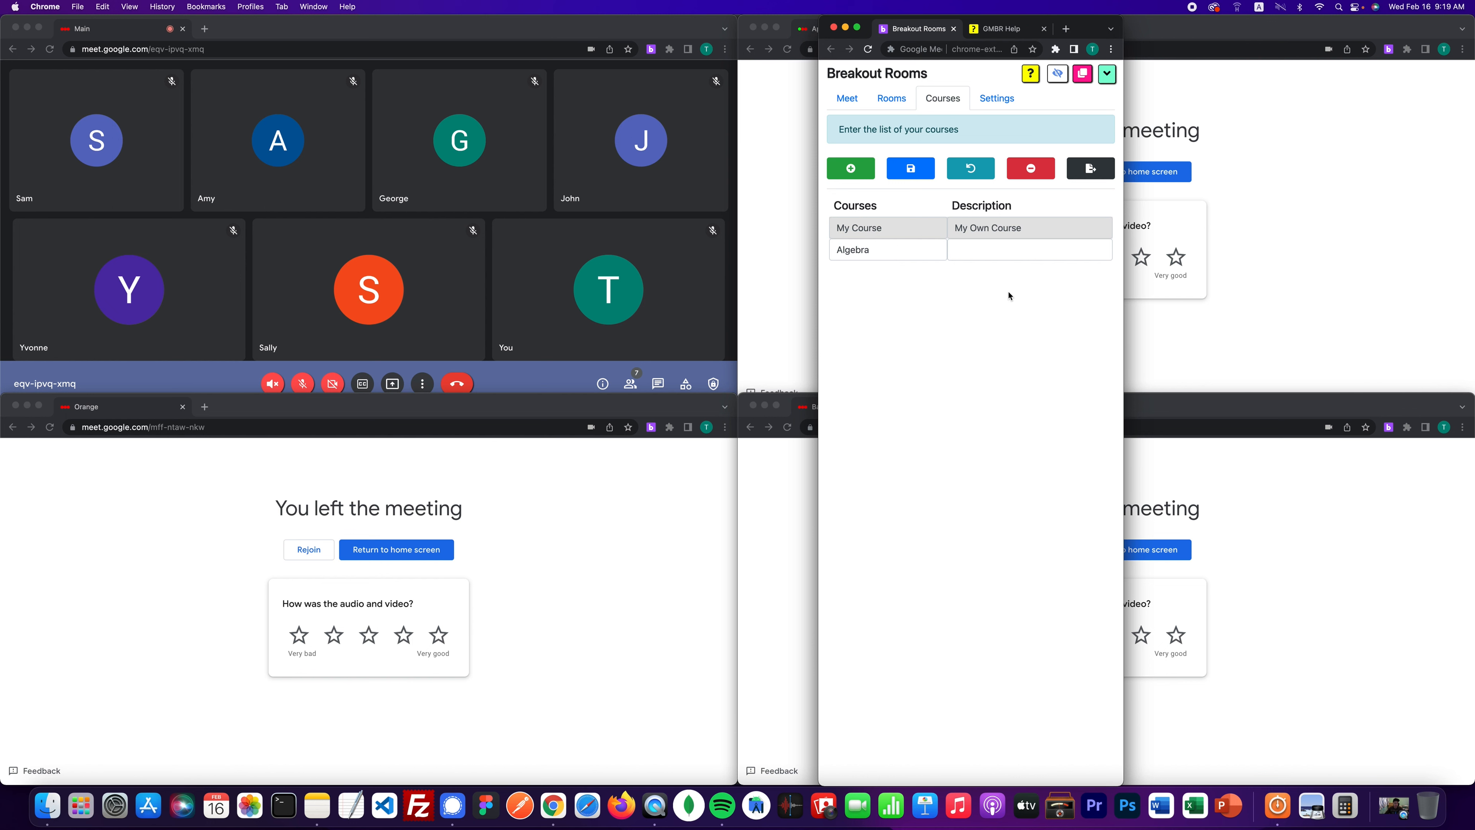
left_click(892, 98)
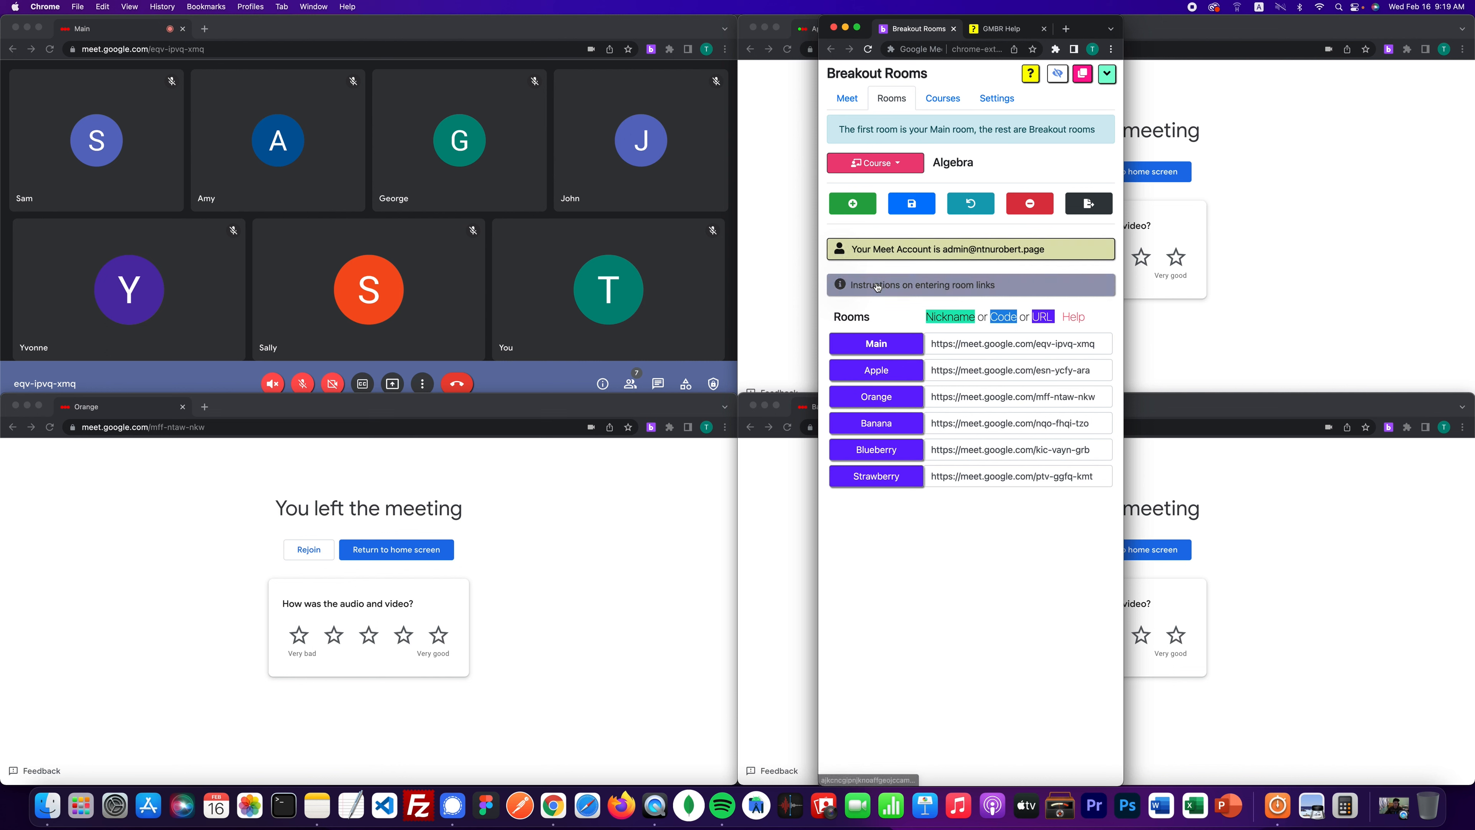
left_click(883, 163)
left_click(883, 164)
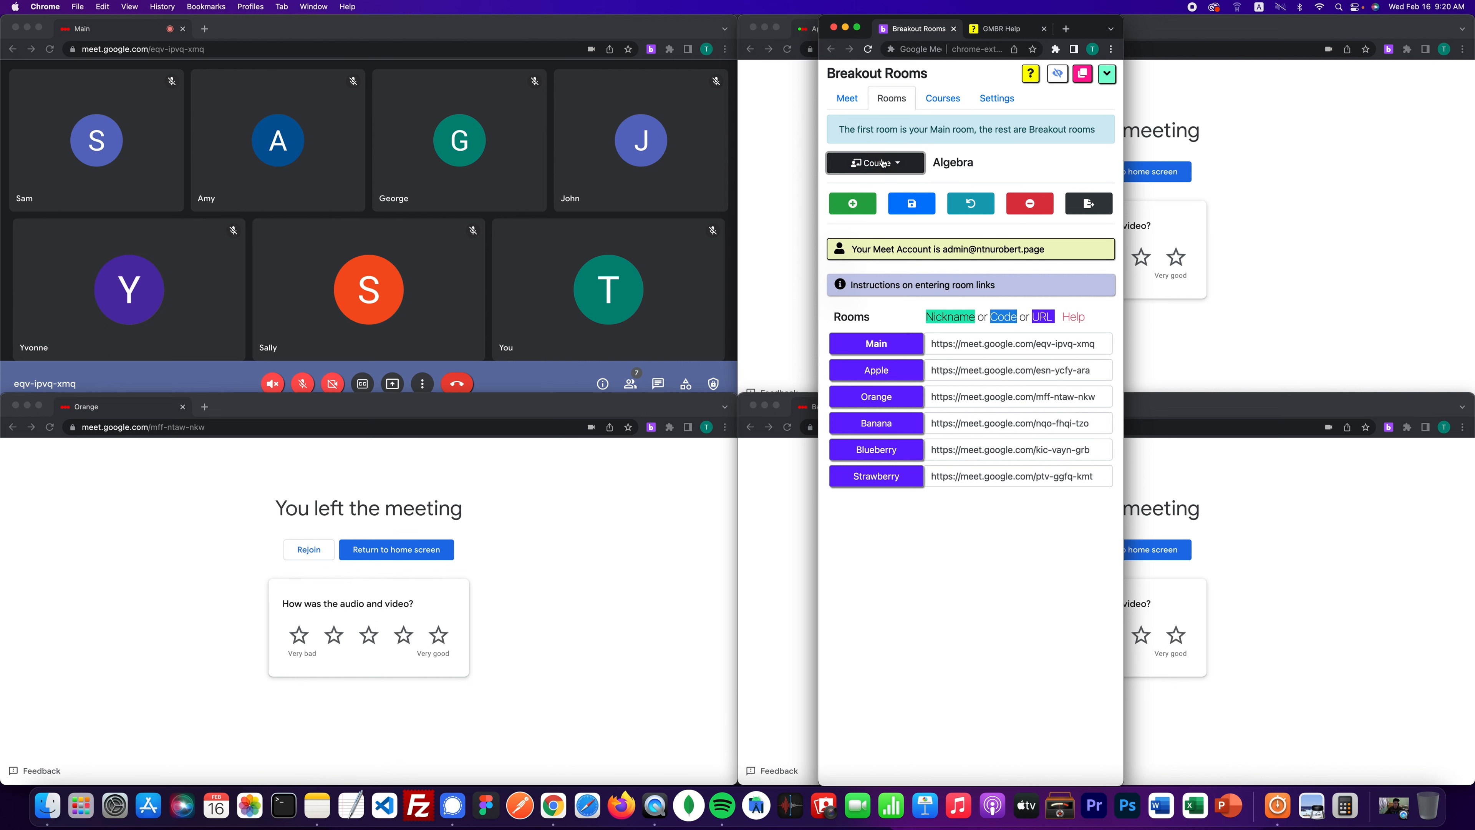
left_click(940, 102)
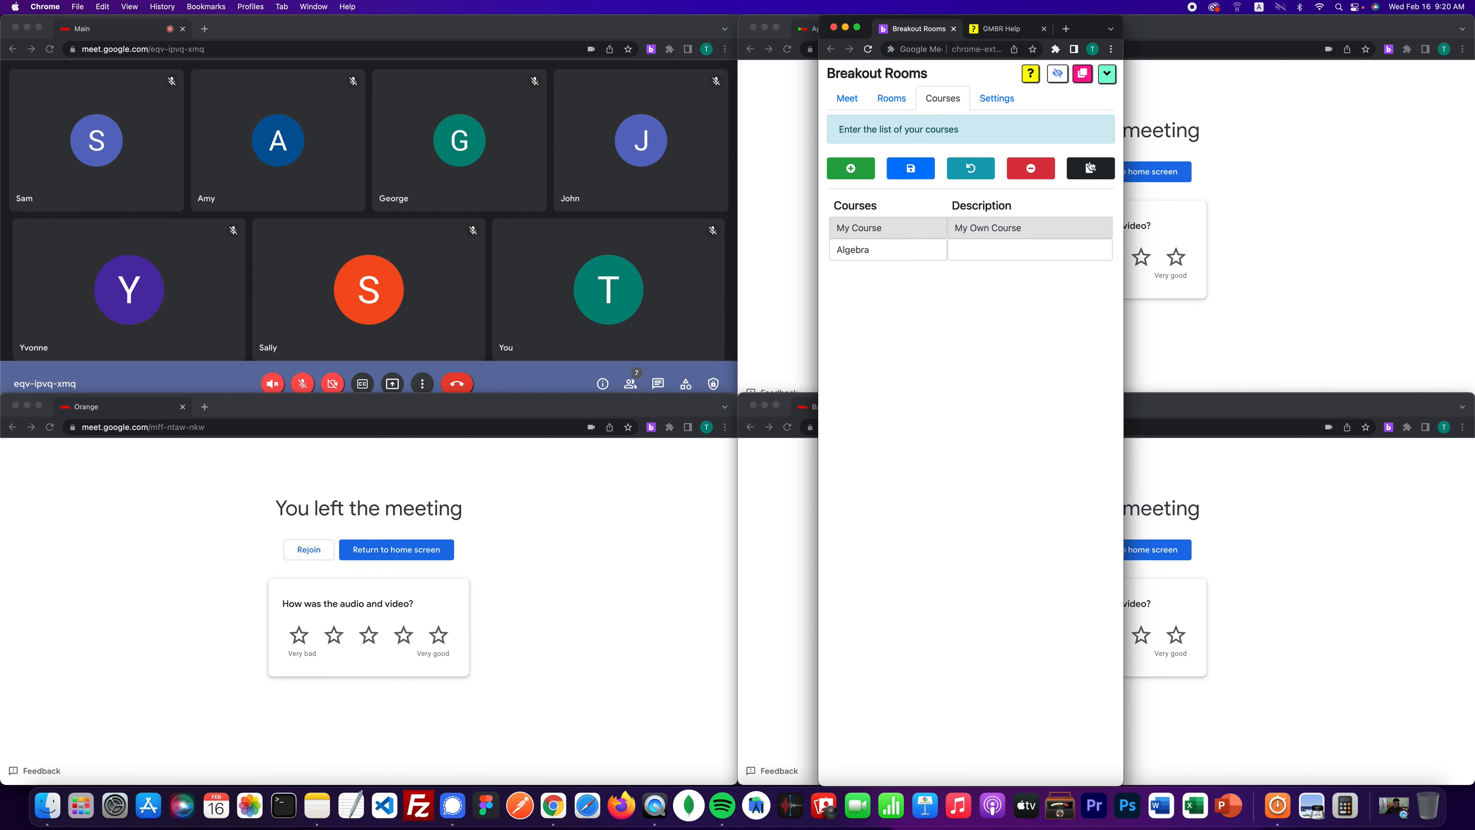
- Export all courses and rooms to a file named algebra
left_click(1100, 171)
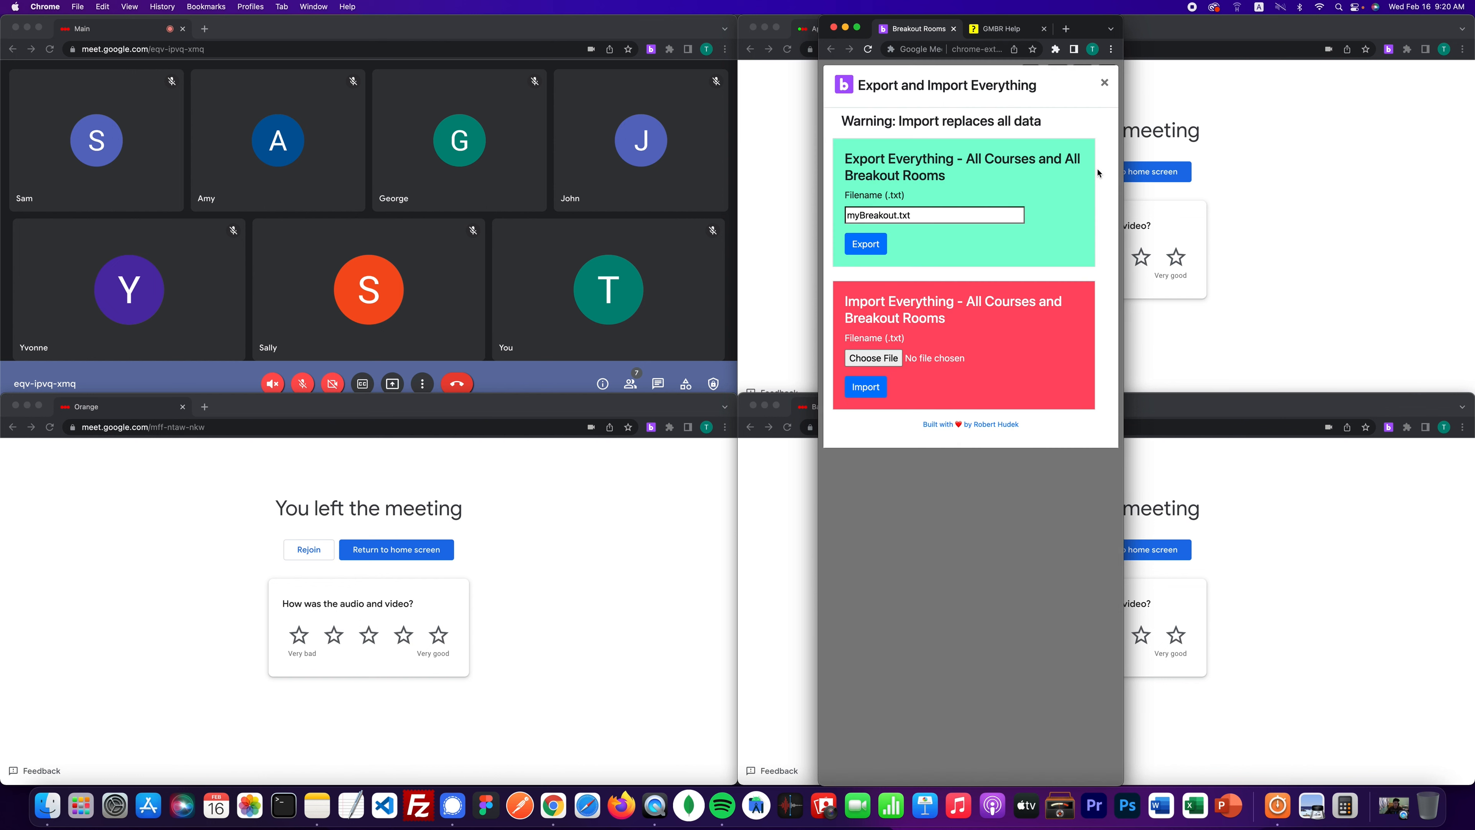
double_click(872, 215)
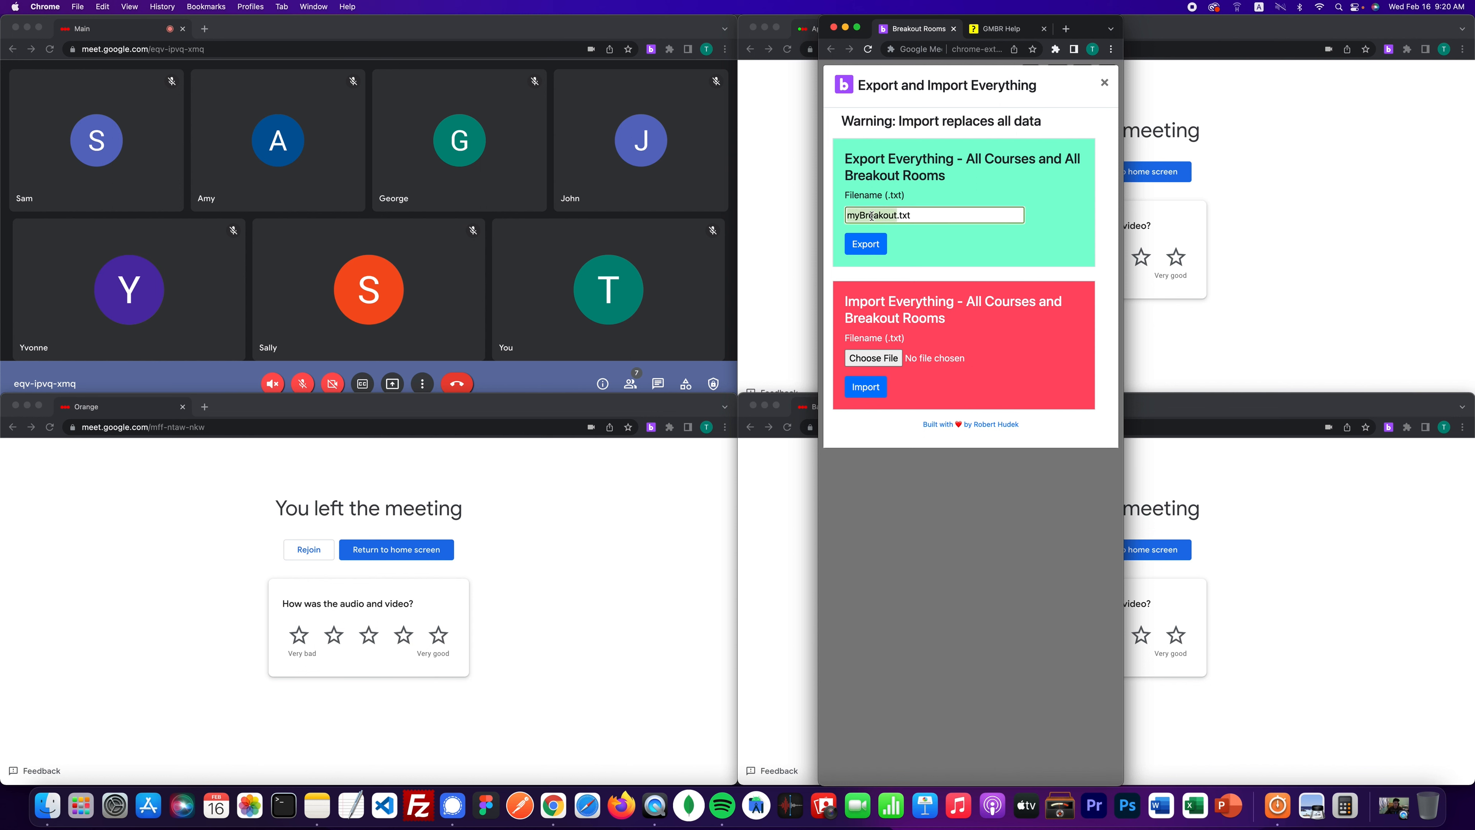
type("algebra")
left_click(878, 244)
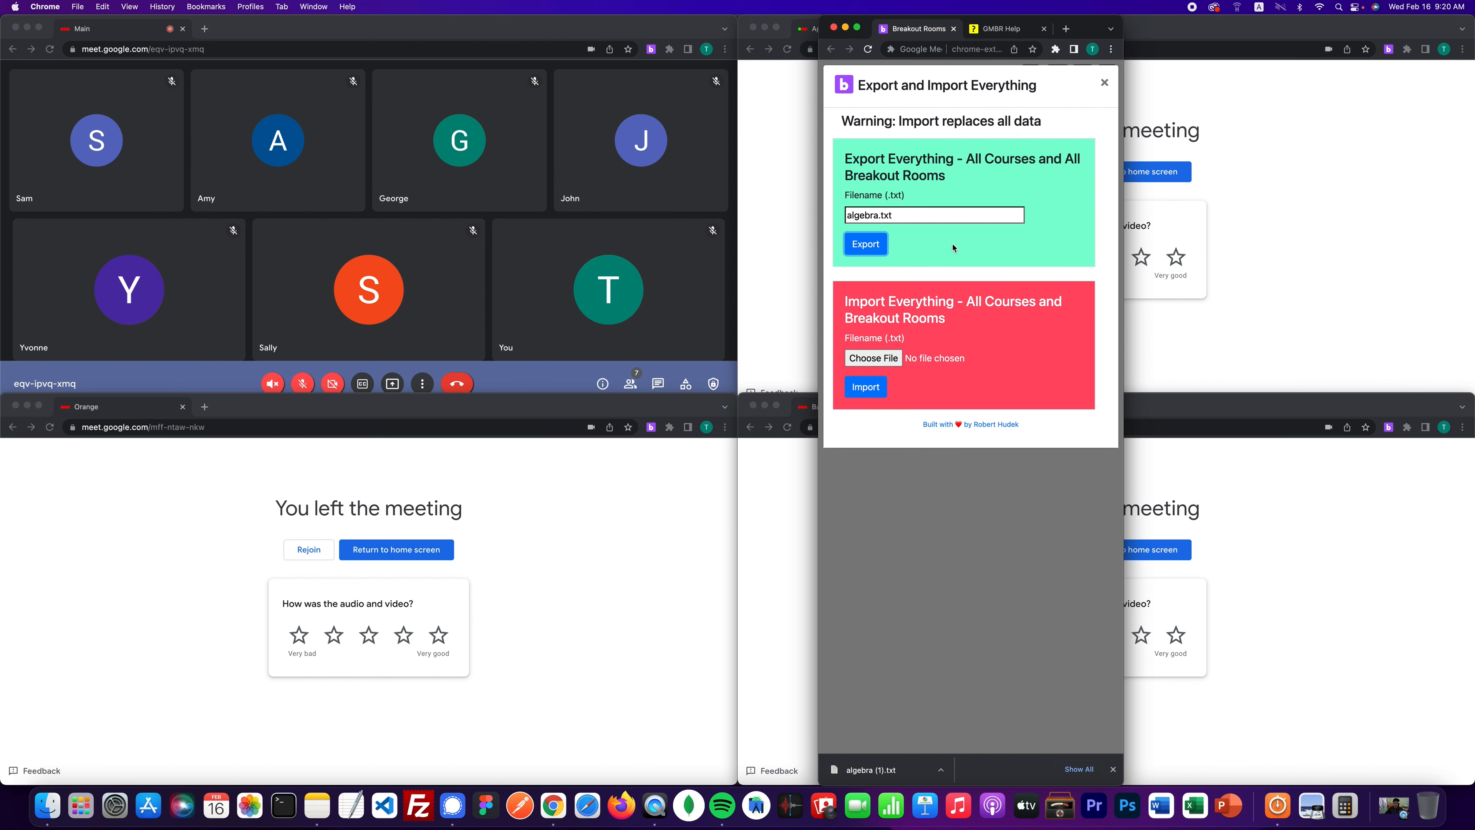
left_click(993, 472)
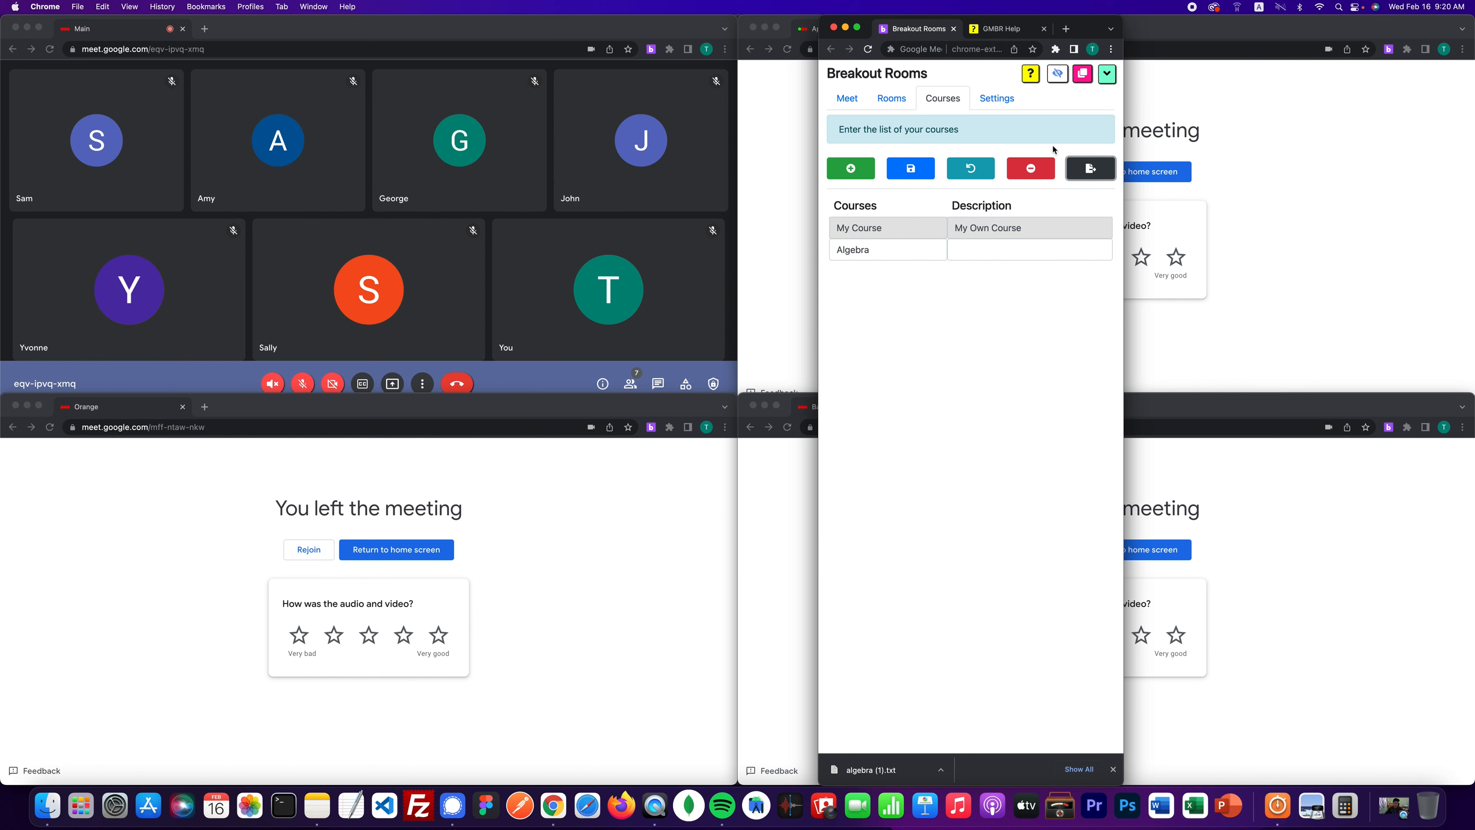
- Delete the Algebra course and save, confirming only My Course remains under Rooms
left_click(1044, 177)
left_click(915, 177)
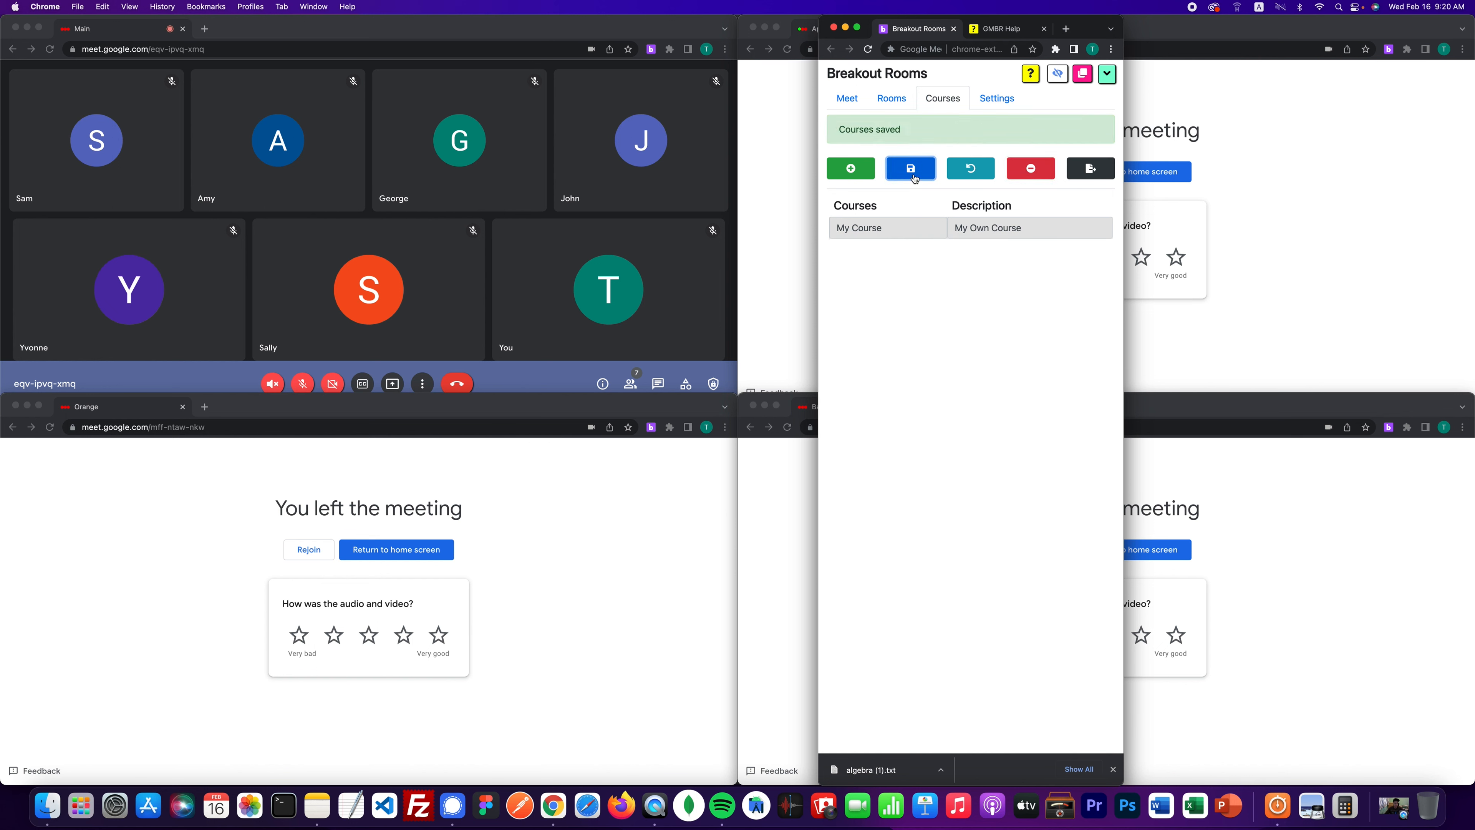
left_click(892, 98)
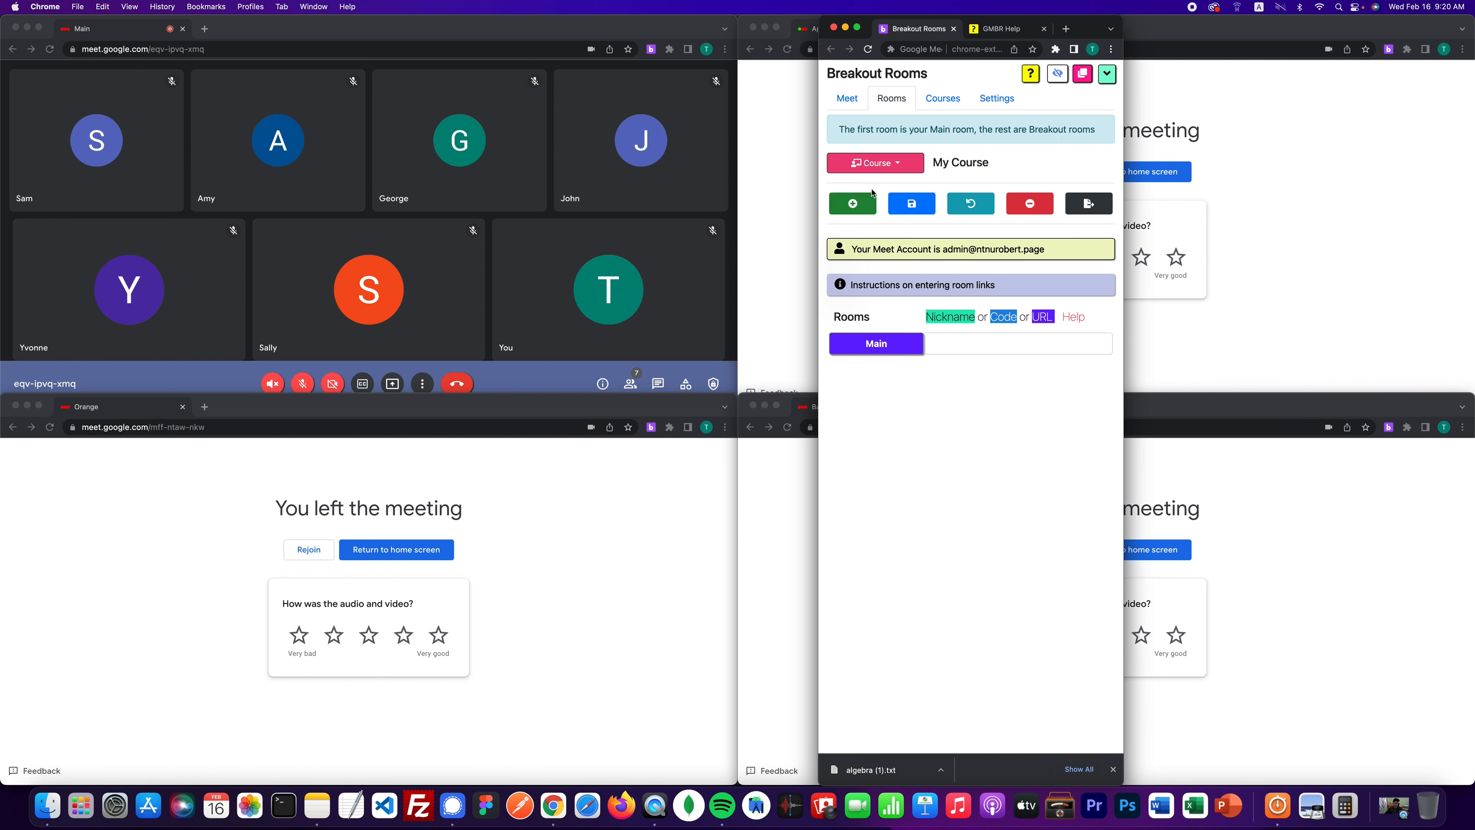
left_click(888, 169)
left_click(950, 161)
left_click(939, 99)
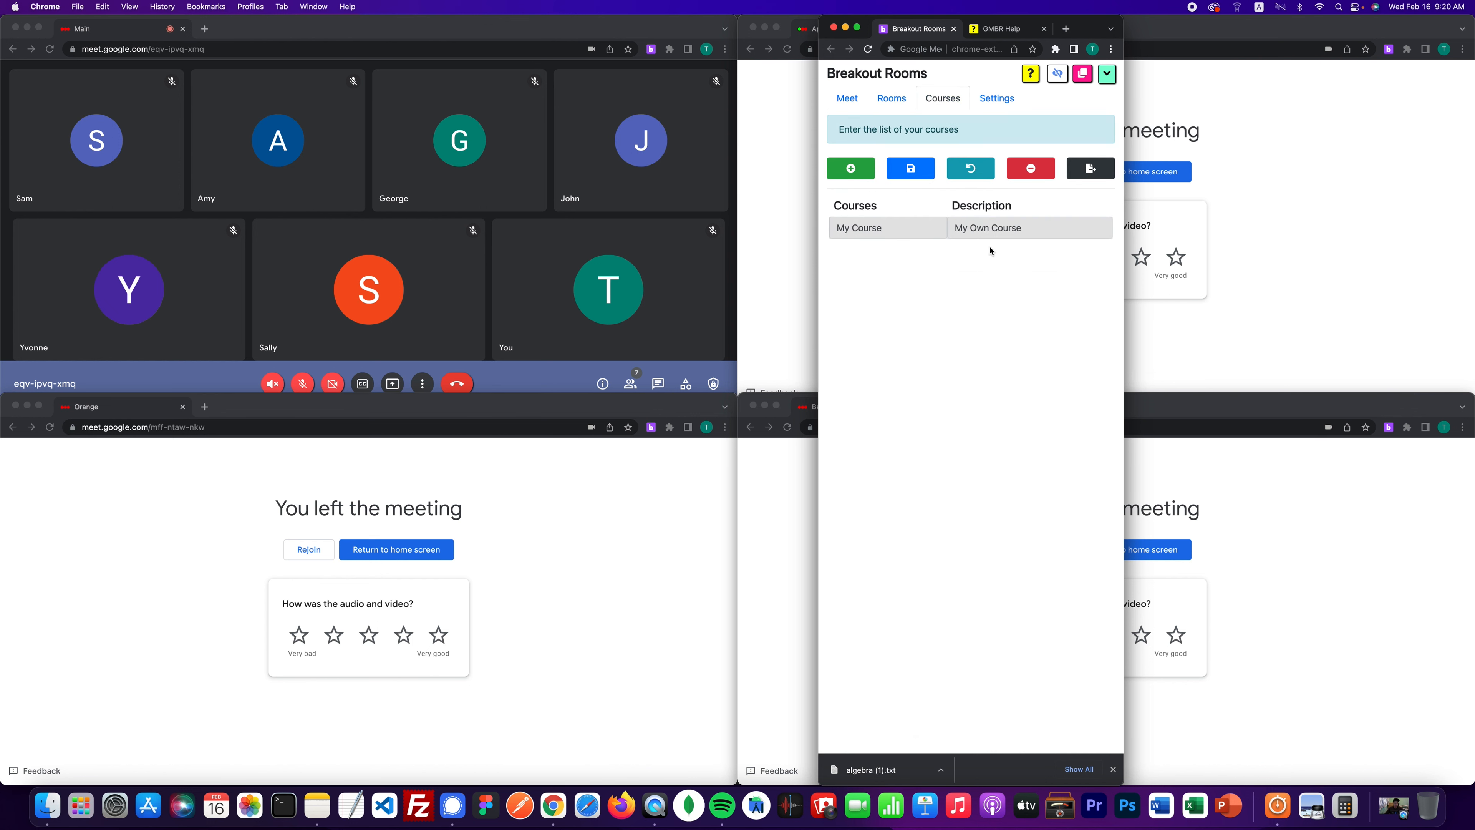
left_click(1090, 173)
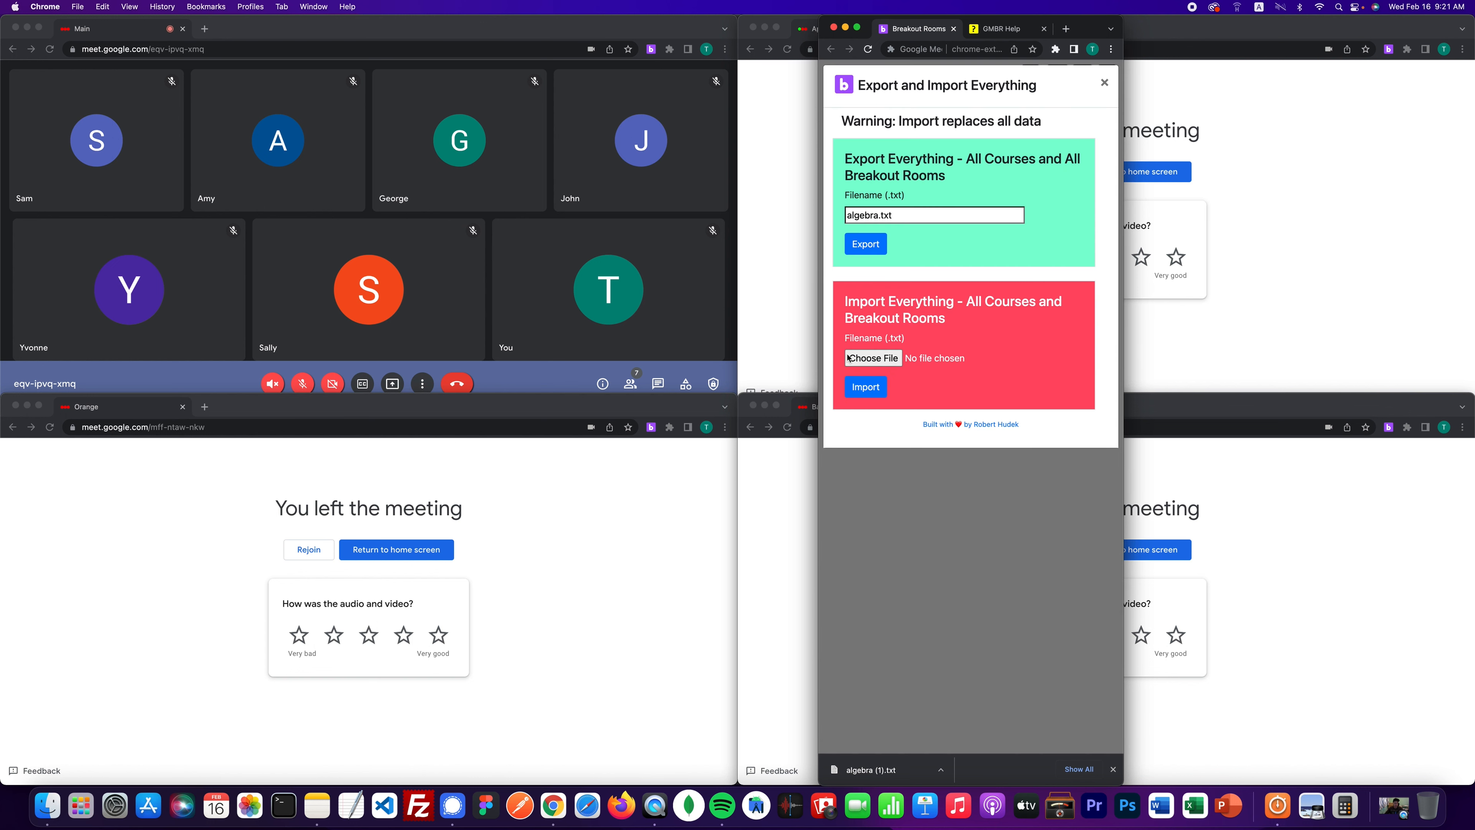
- Import algebra (1).txt, replacing all data to restore the Algebra course
left_click(866, 353)
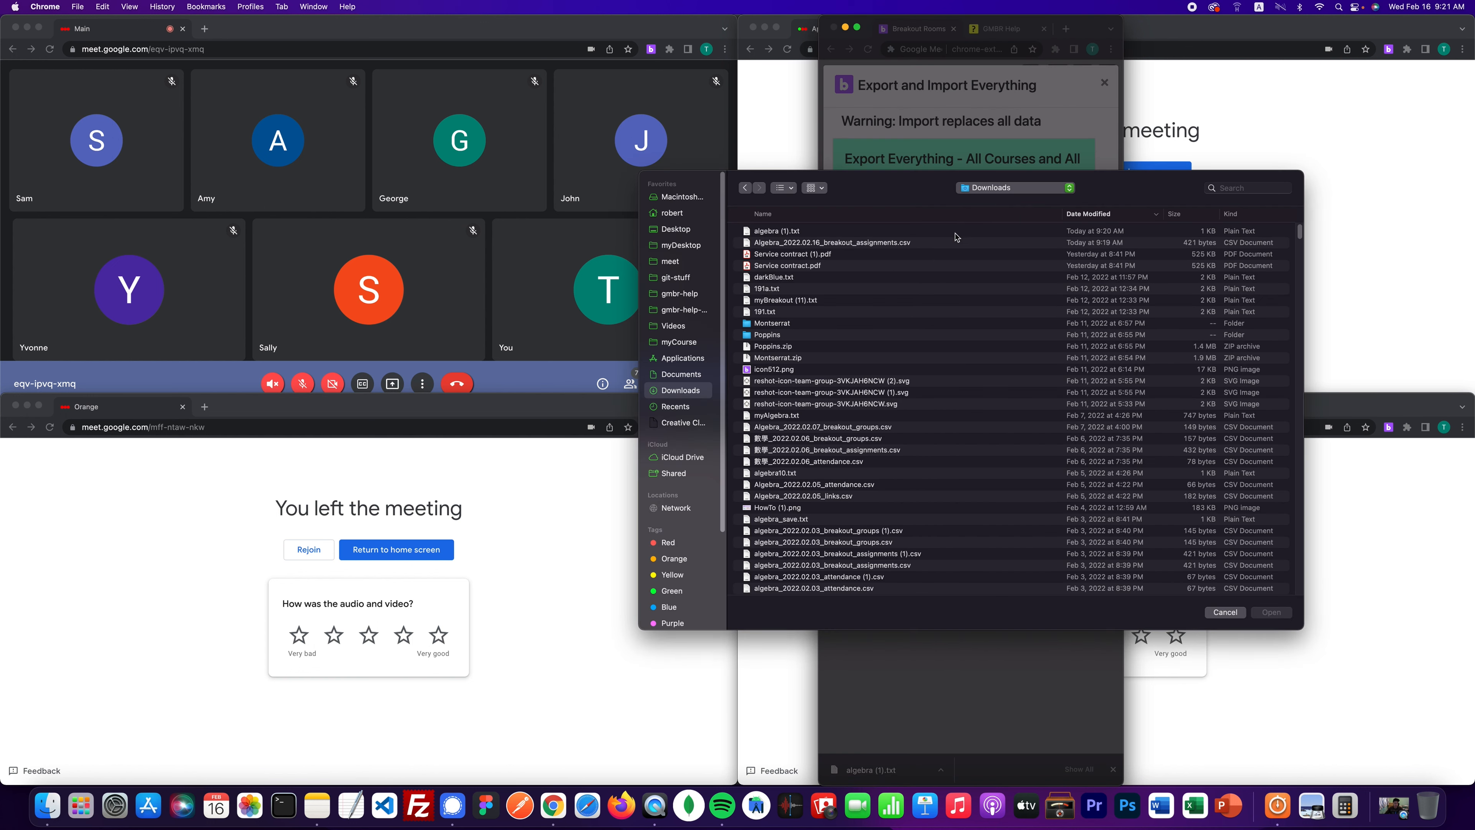
double_click(772, 232)
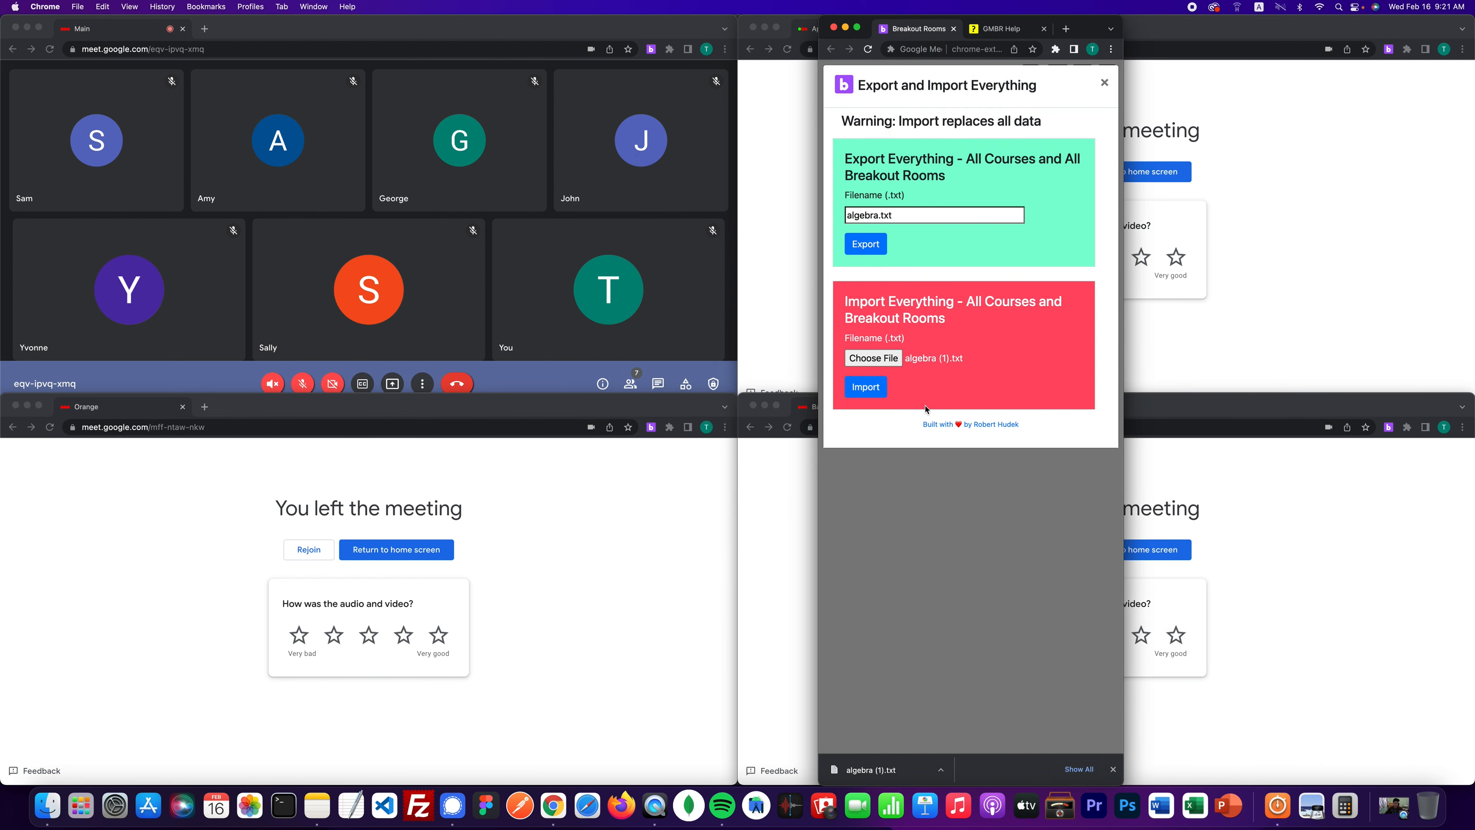
left_click(881, 386)
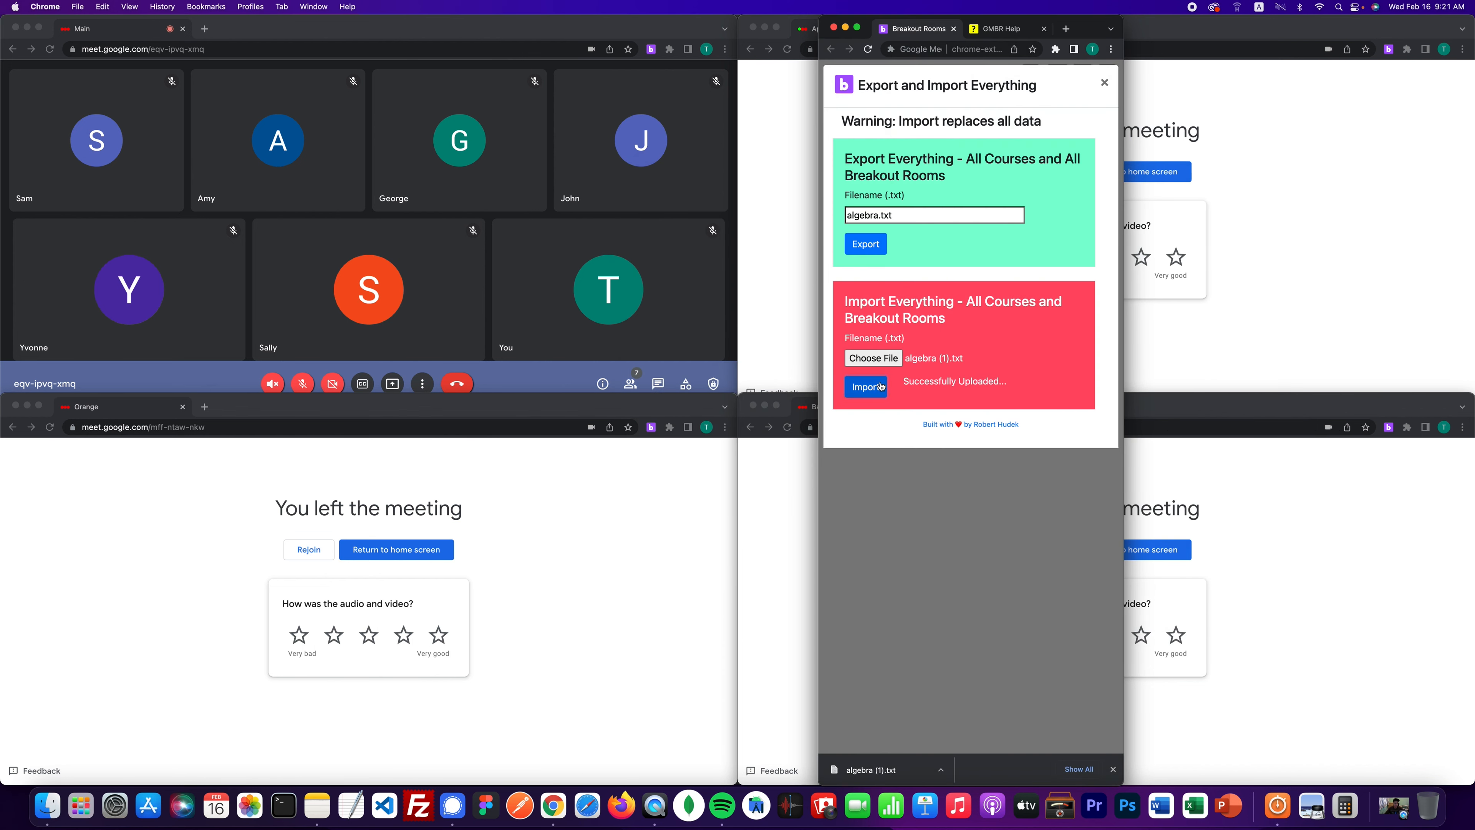
left_click(925, 506)
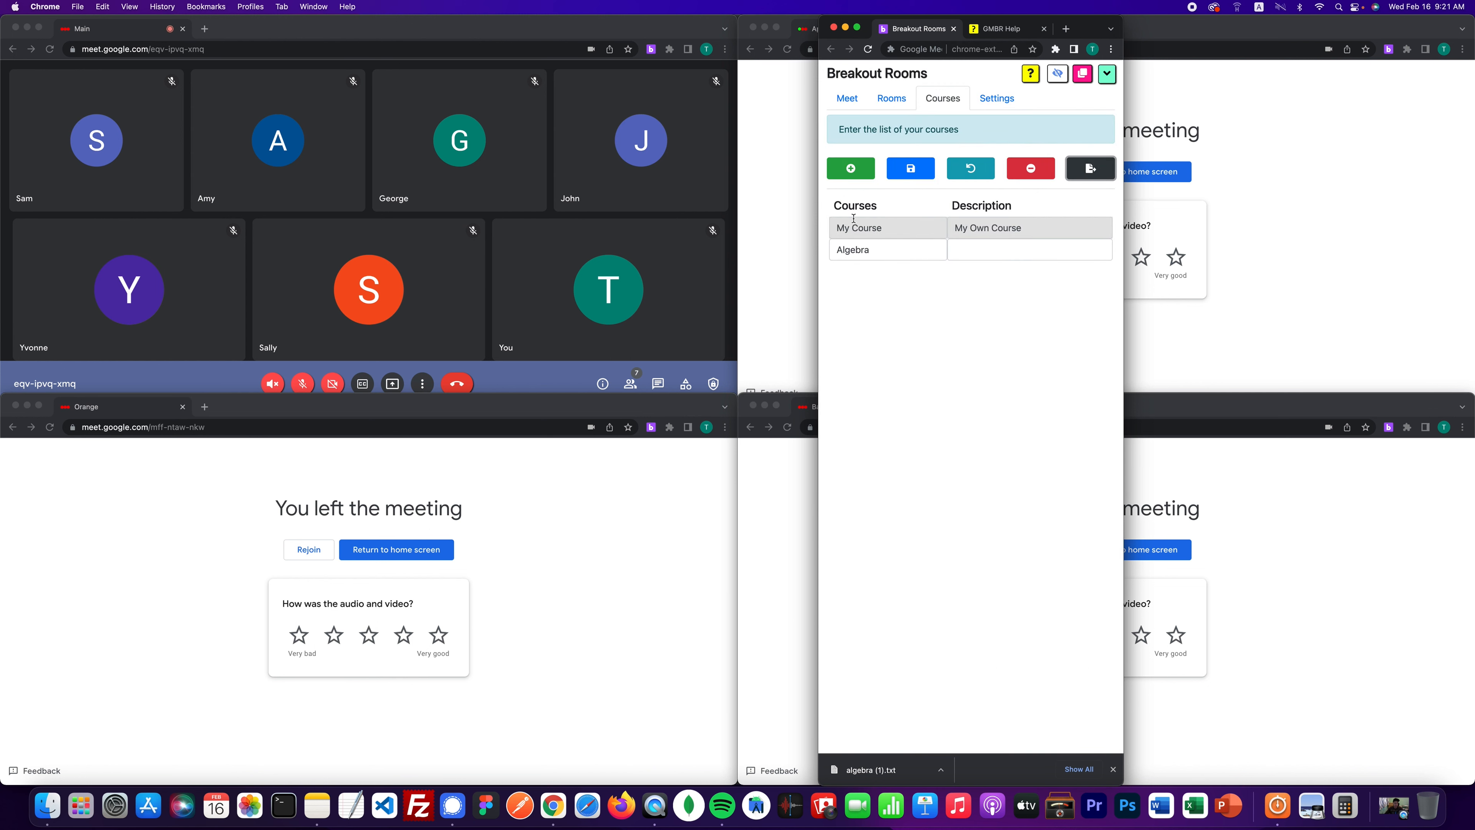
- Verify the restored Algebra rooms, glance at GMBR Help, and return to the Meet tab
left_click(892, 98)
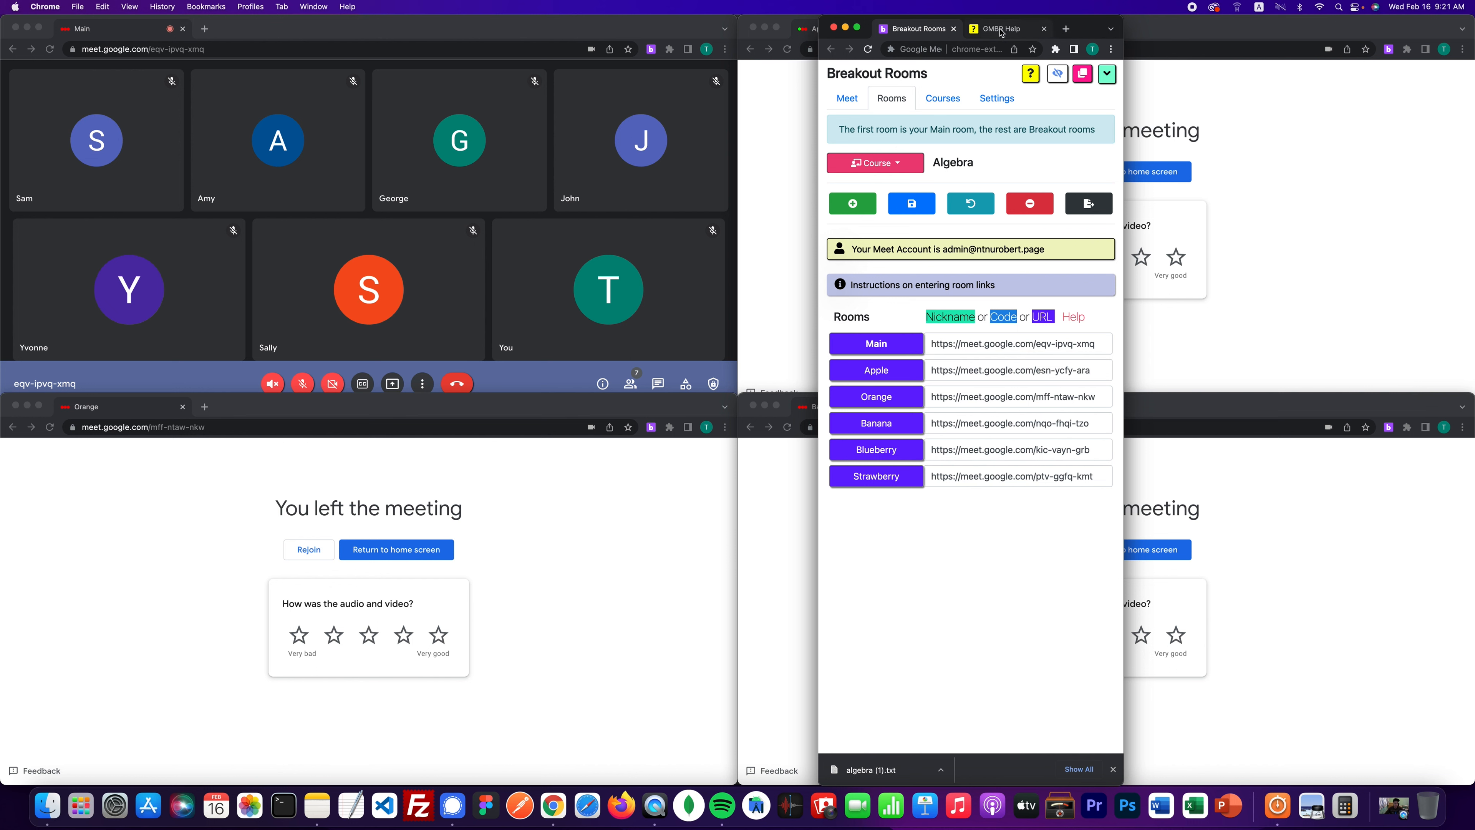
left_click(987, 30)
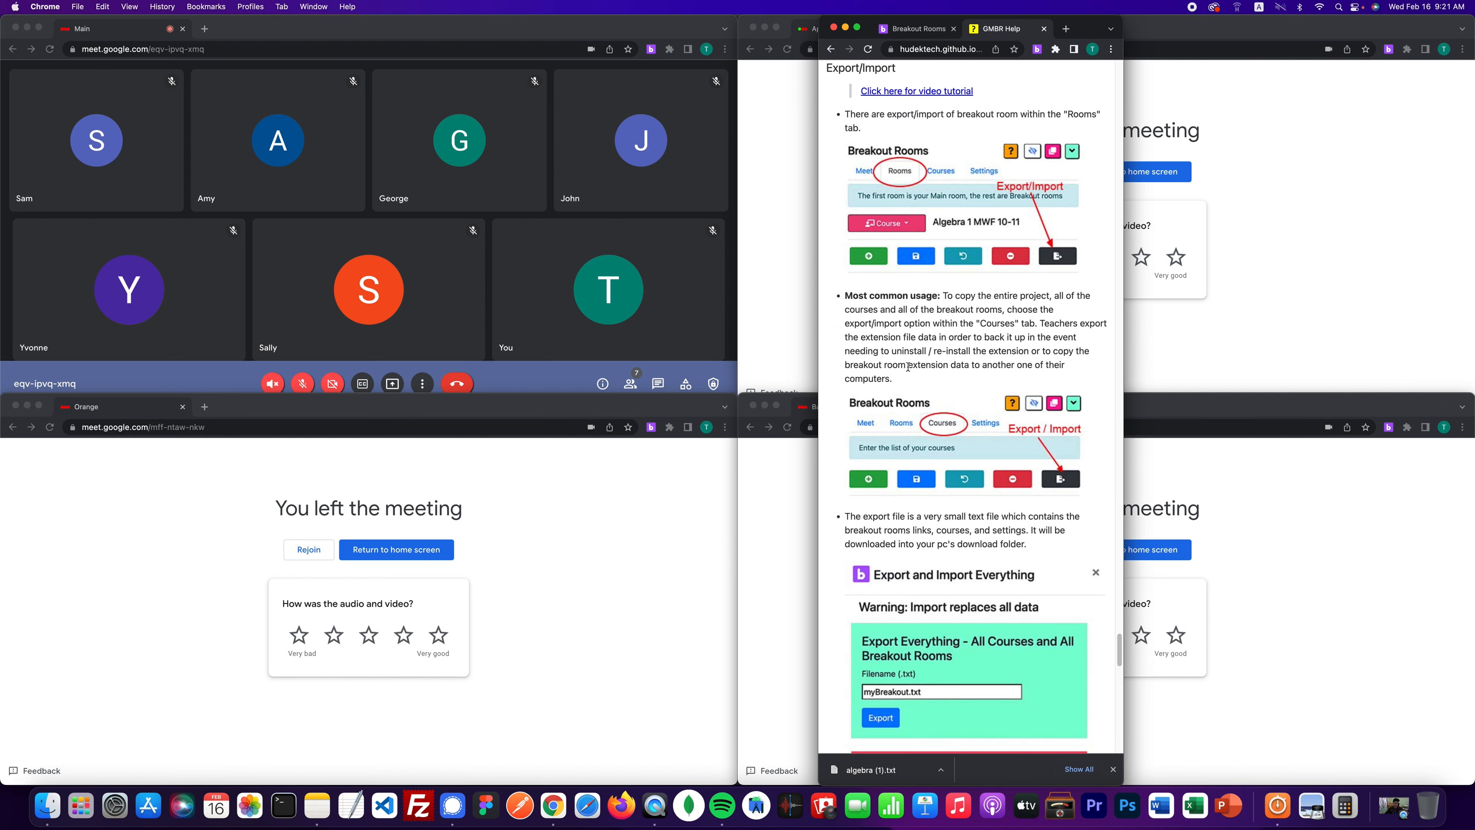
left_click(833, 52)
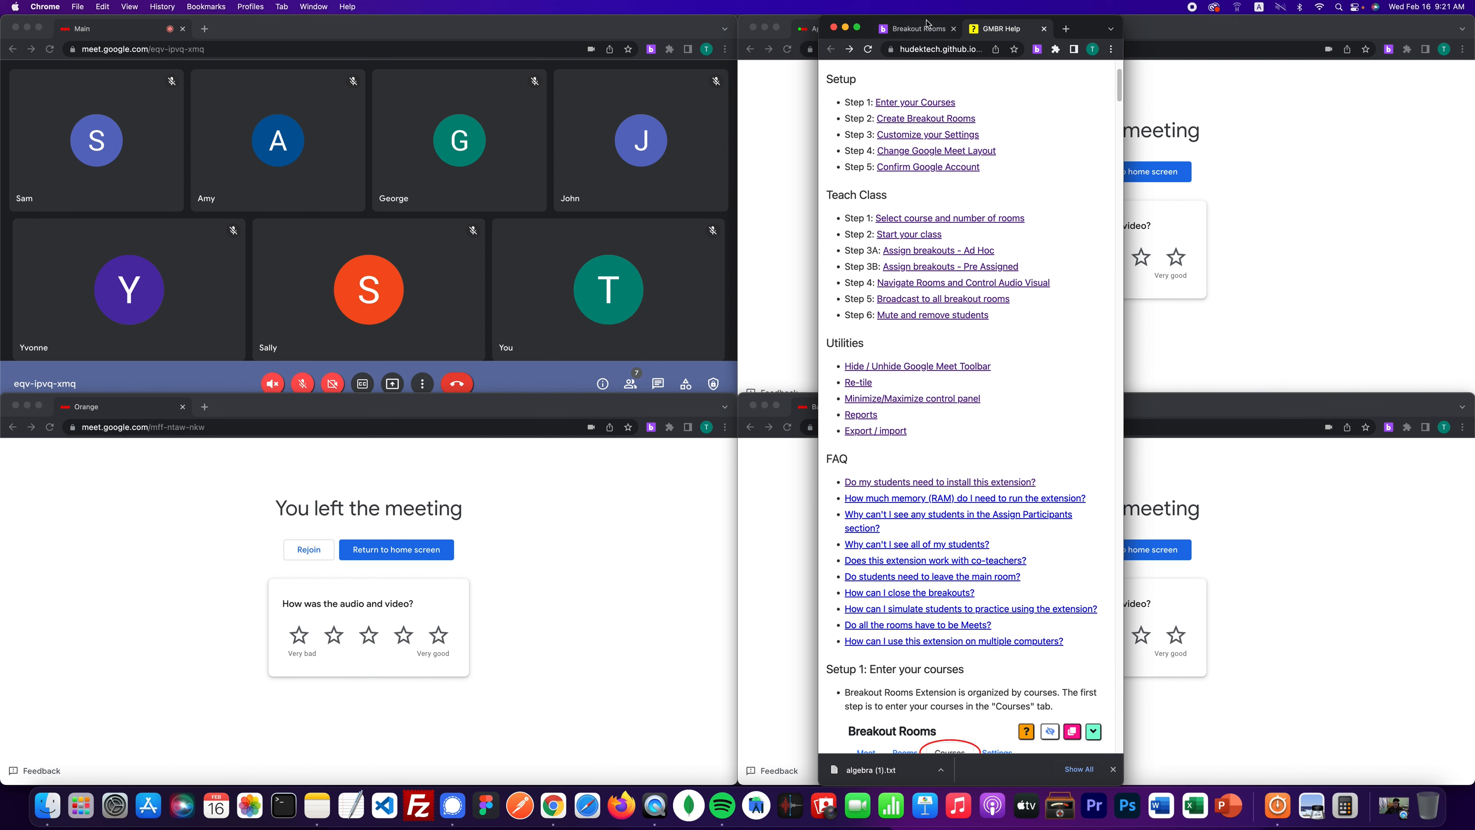
left_click(922, 30)
left_click(853, 100)
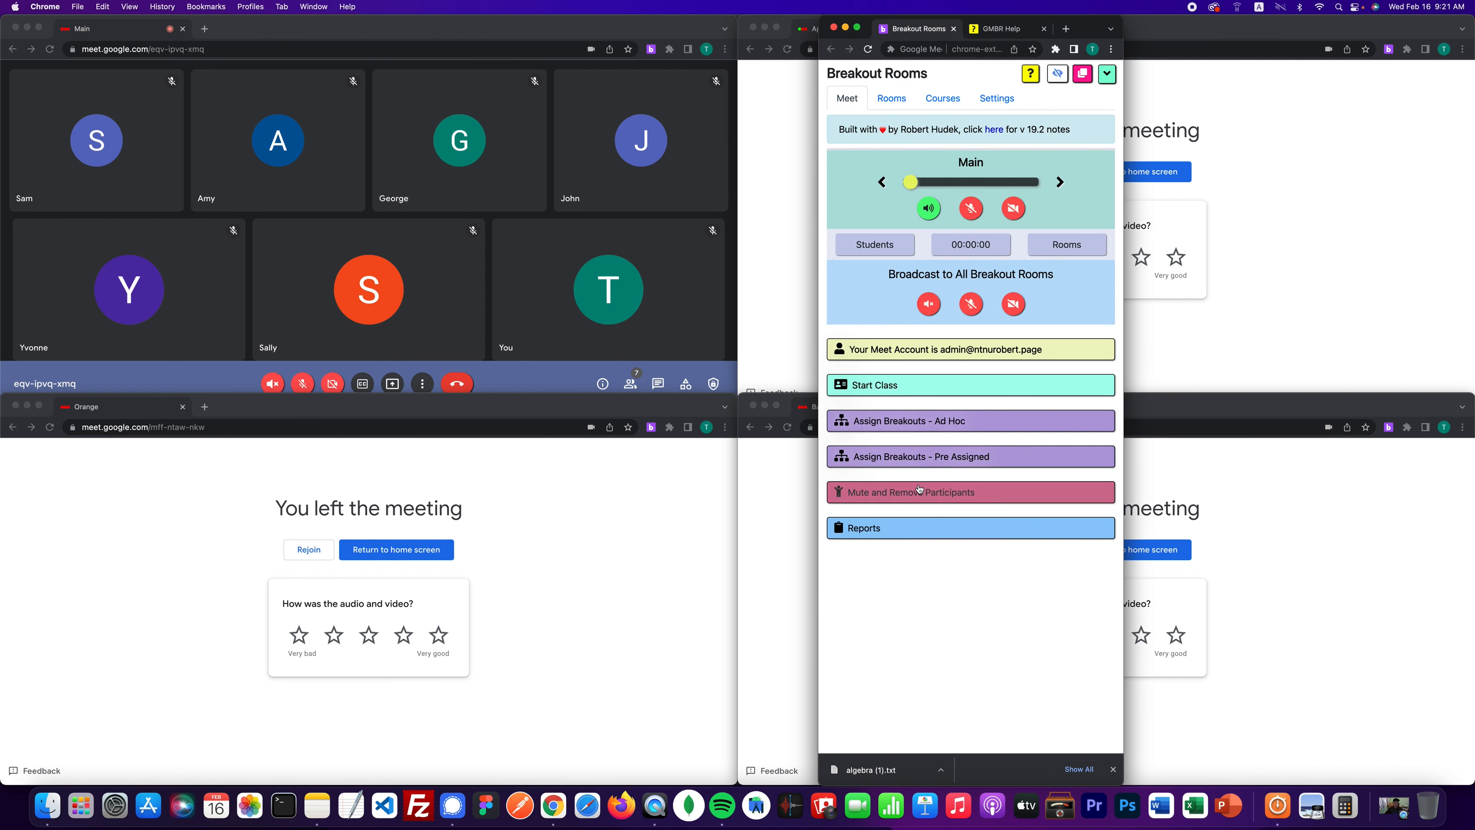
- Use 'Class Over: Remove All from the Main room' to clear every student from the Main room
left_click(929, 499)
scroll(928, 497, "down", 3)
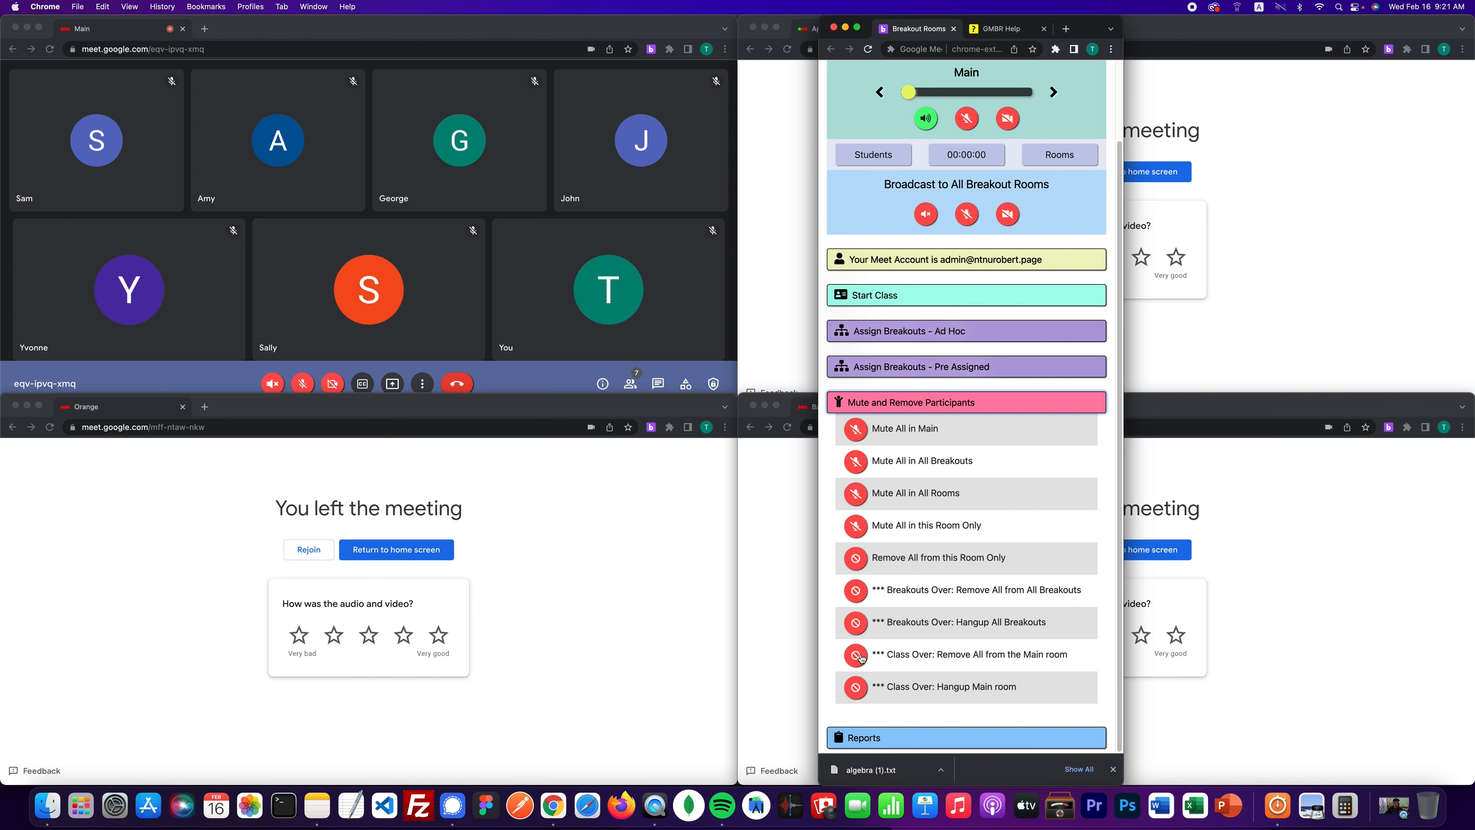
left_click(859, 656)
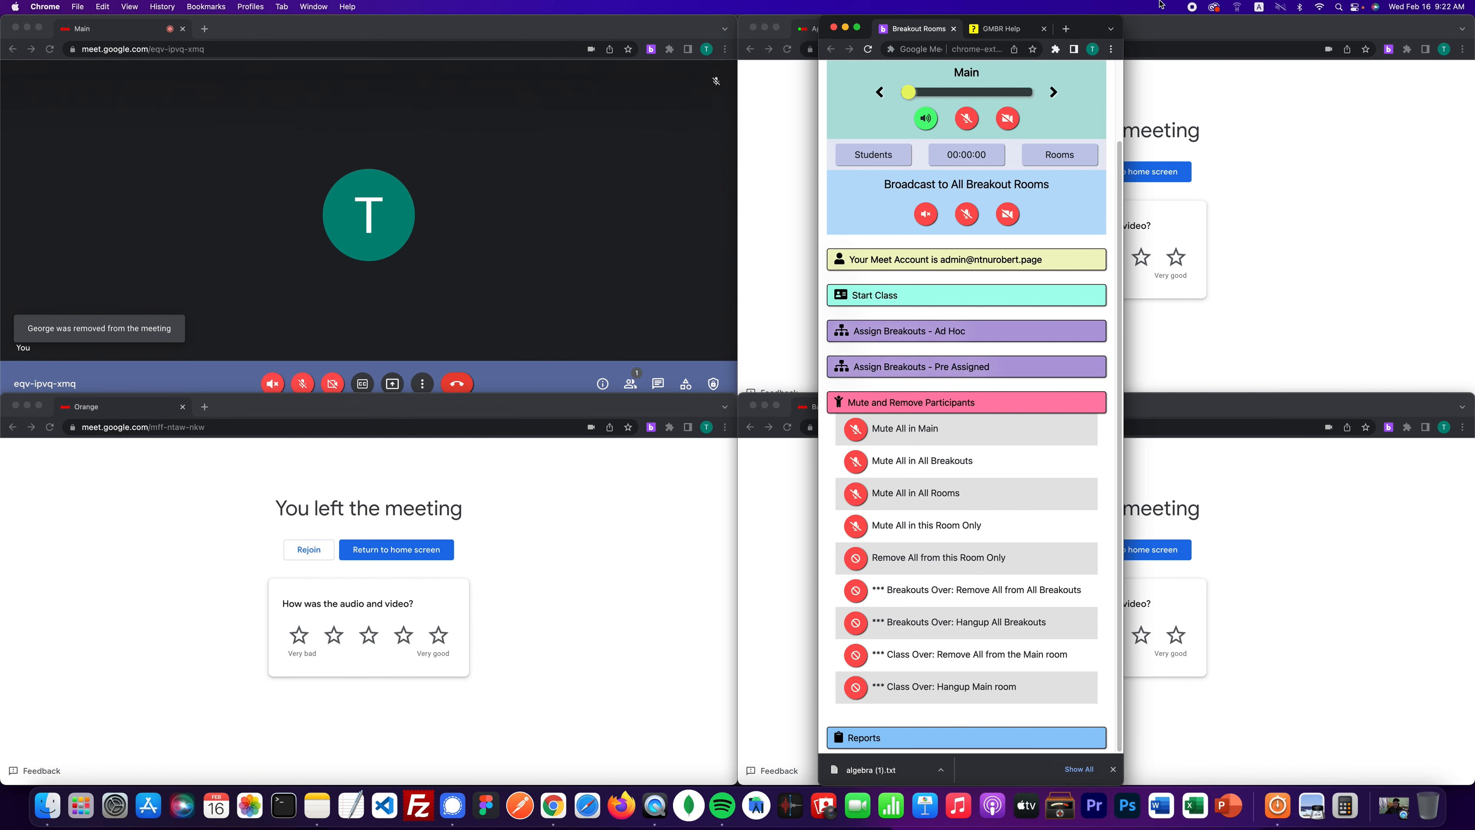
scroll(1120, 78, "up", 3)
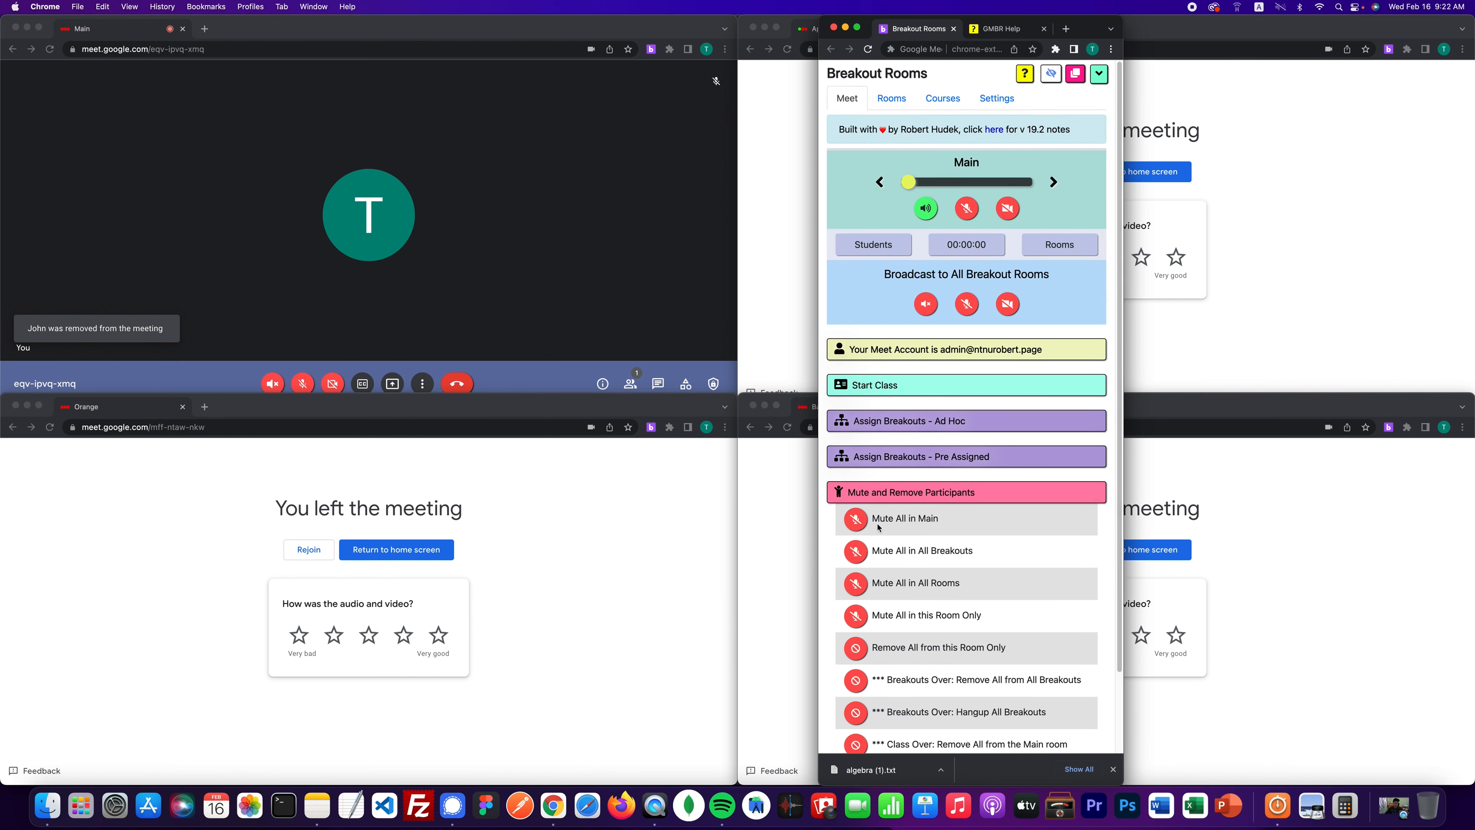
left_click(898, 501)
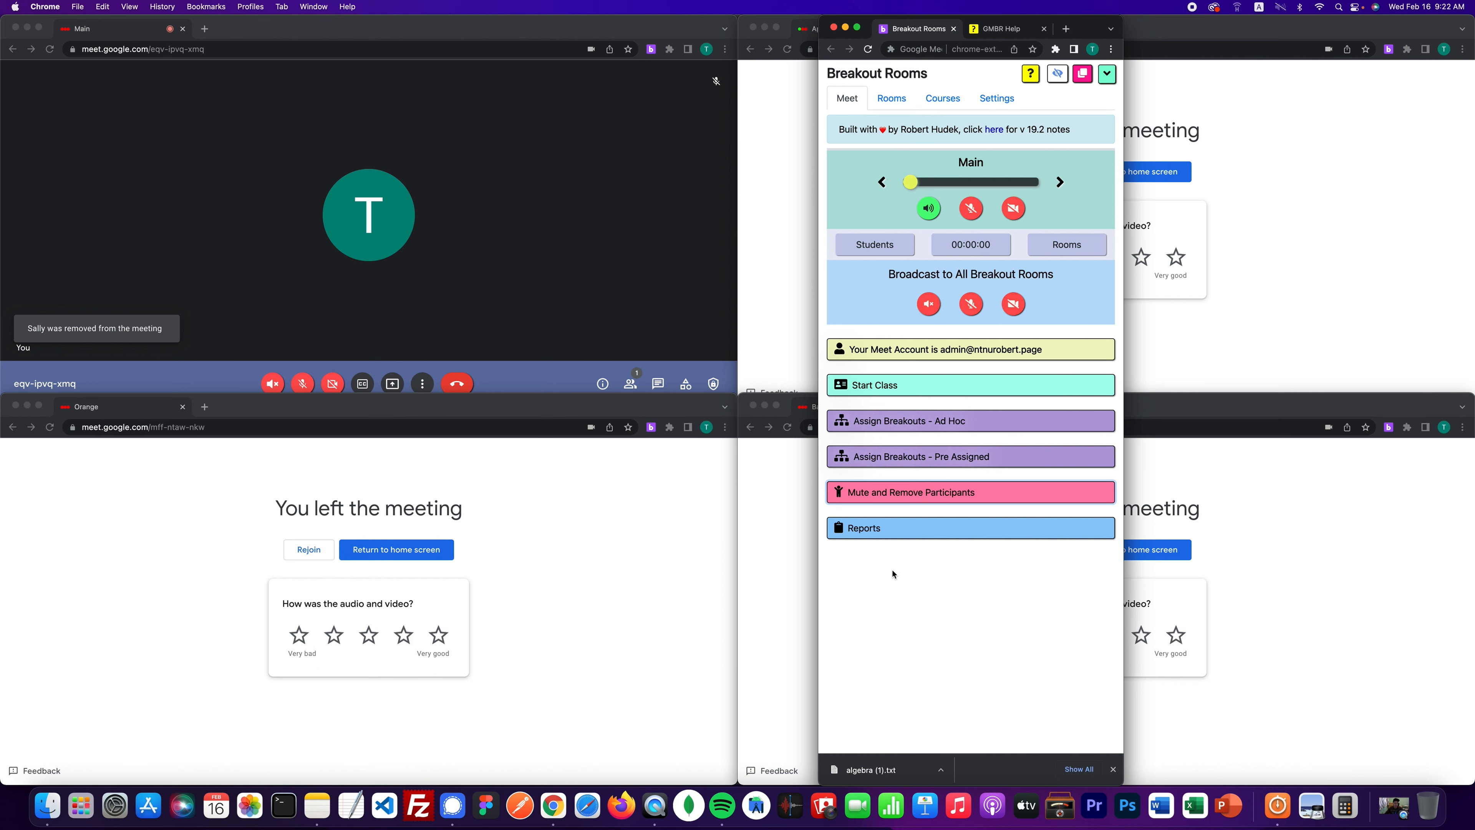
left_click(1114, 769)
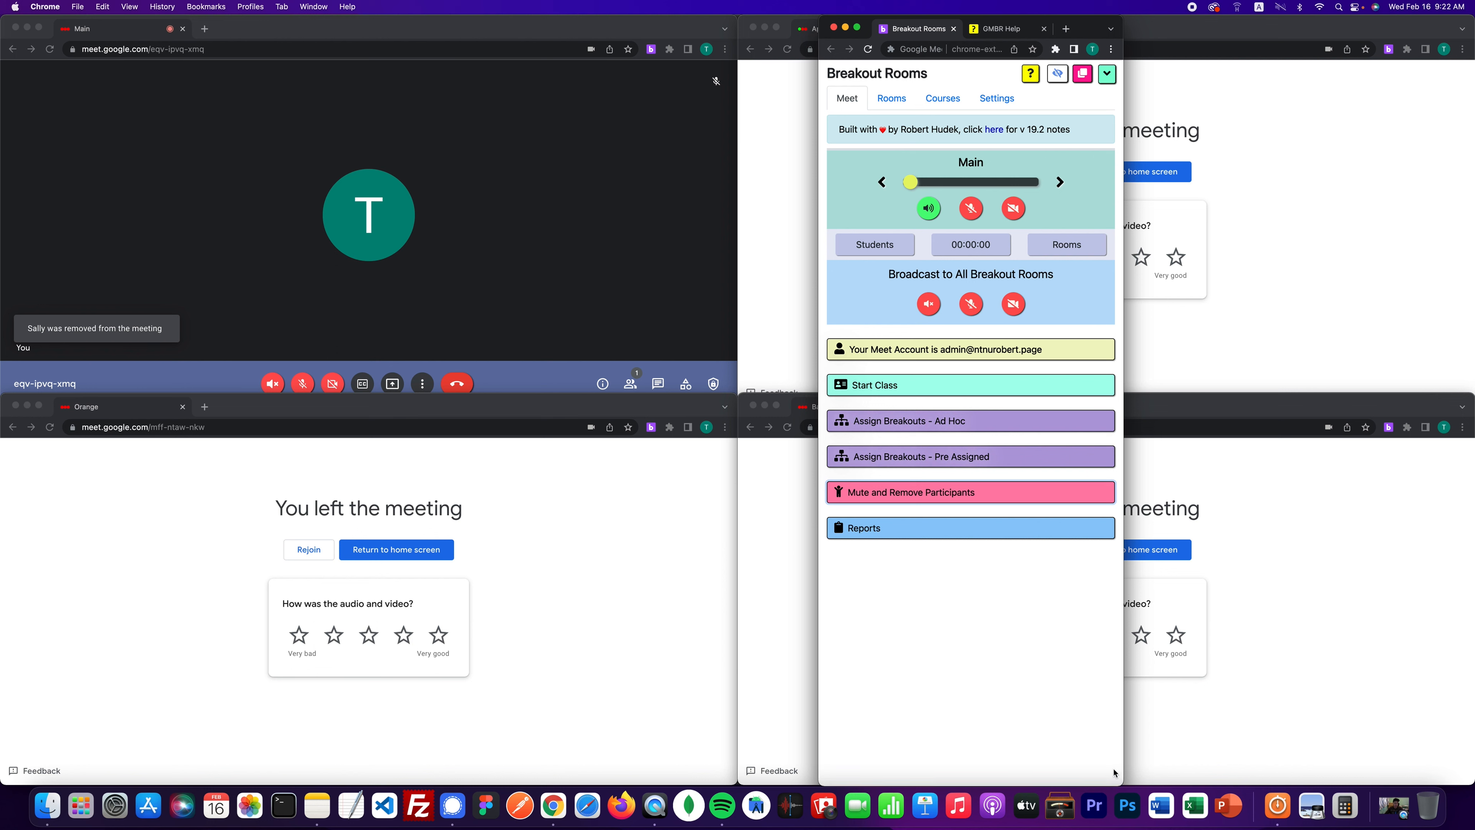